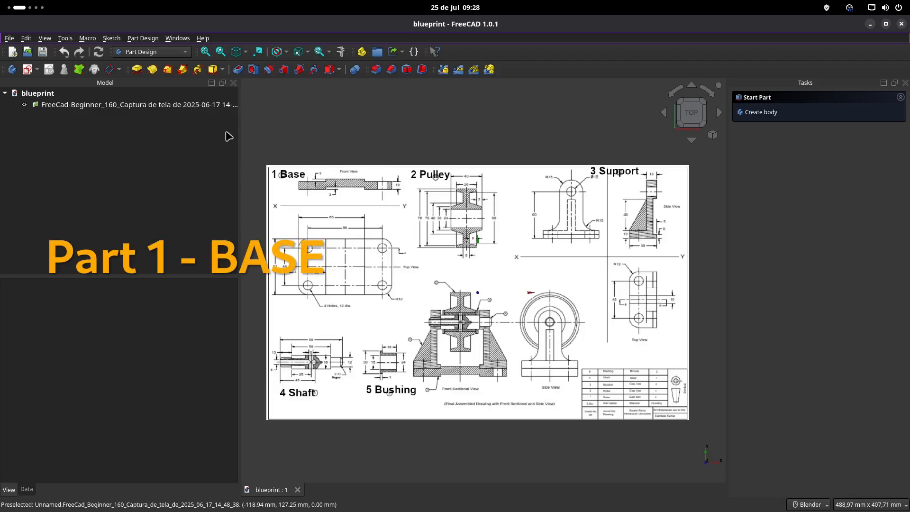
Step: Create a new document and examine the Base front and top views with their dimensions in the blueprint document
left_click(13, 52)
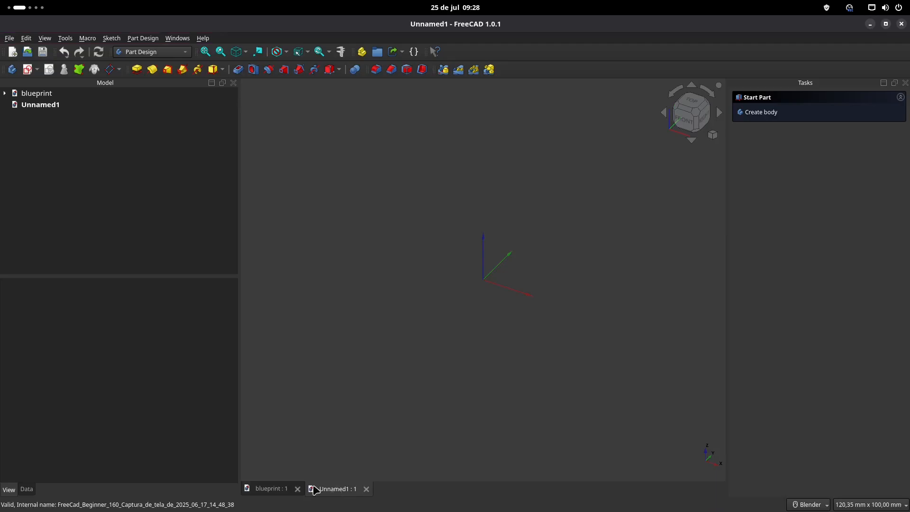
left_click(272, 488)
scroll(379, 220, "up", 3)
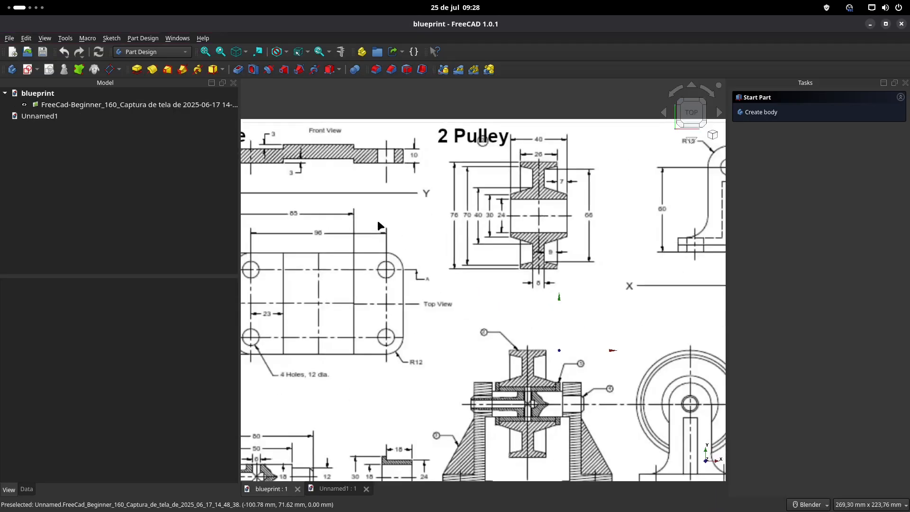
middle_click_drag(370, 226, 437, 185, "shift")
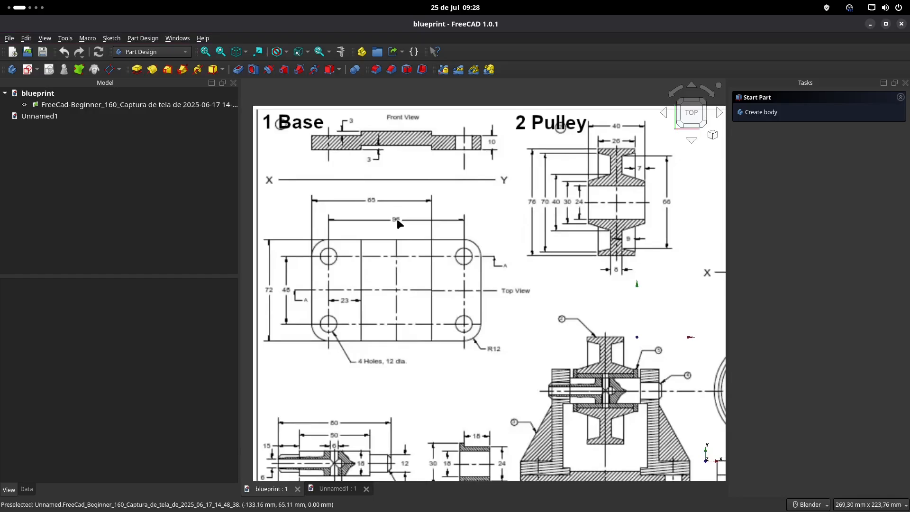
scroll(454, 249, "down", 2)
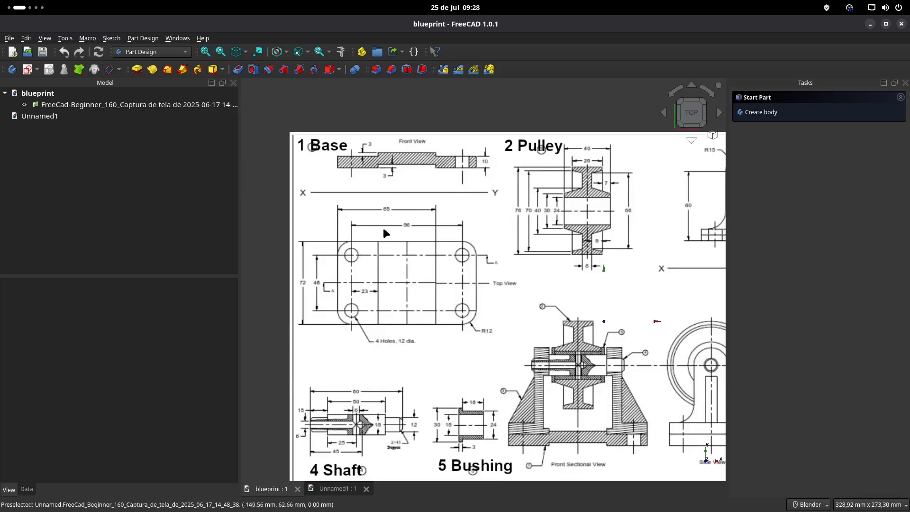
scroll(383, 228, "up", 2)
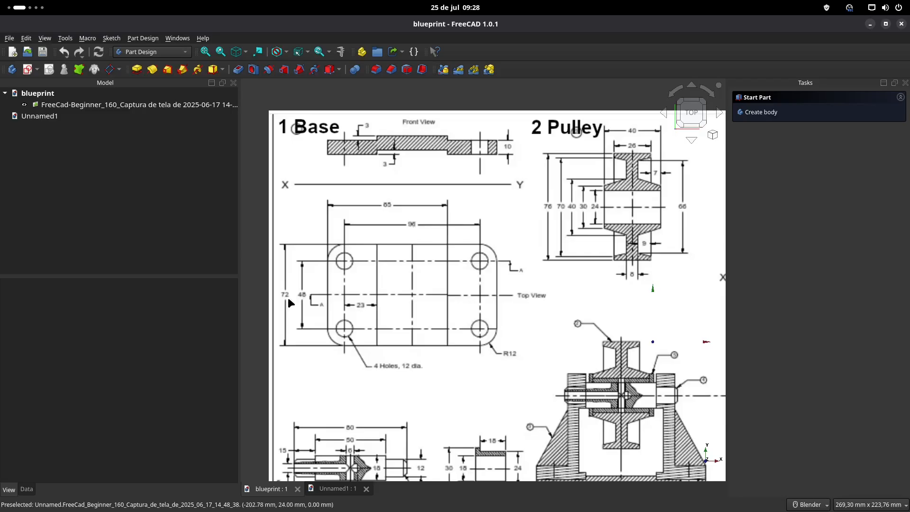
left_click(334, 489)
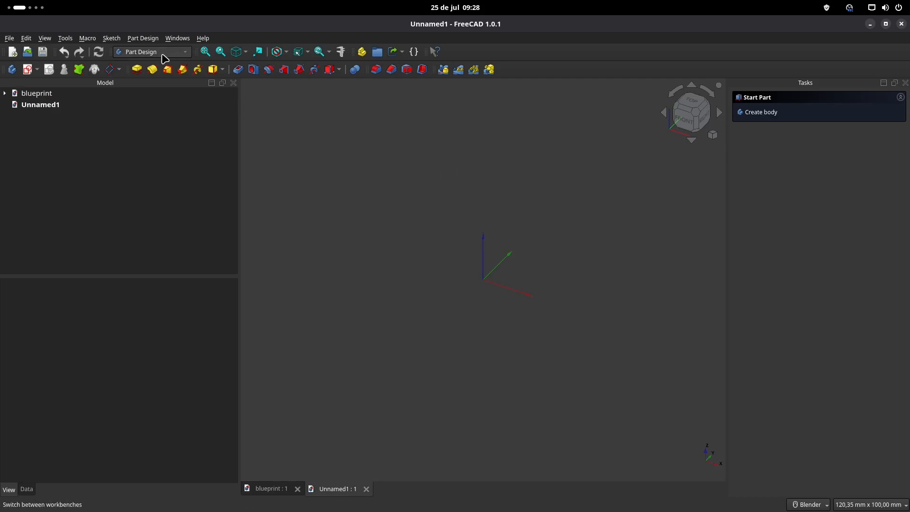
left_click(266, 489)
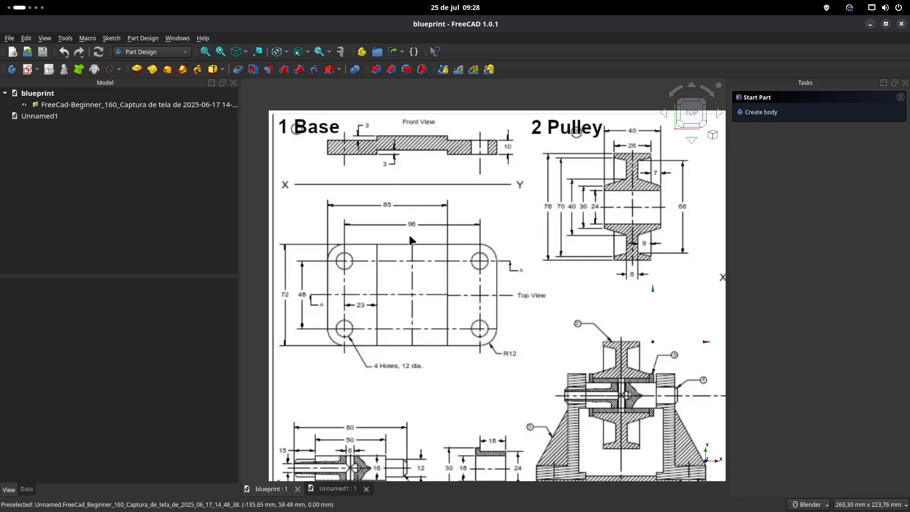
left_click(334, 488)
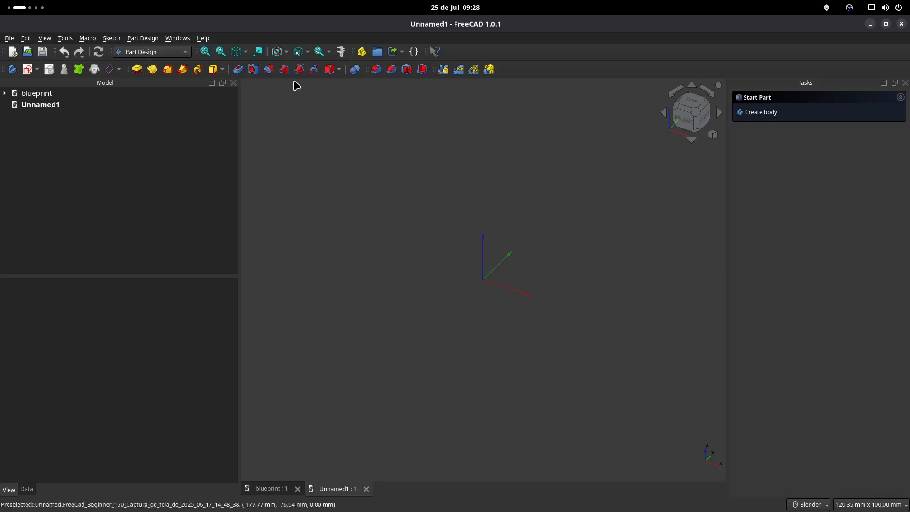
Step: Start a new sketch on the XY plane of a new body in the new document
left_click(28, 69)
mouse_move(386, 185)
middle_mouse_down()
mouse_move(390, 214)
mouse_move(410, 188)
middle_mouse_up()
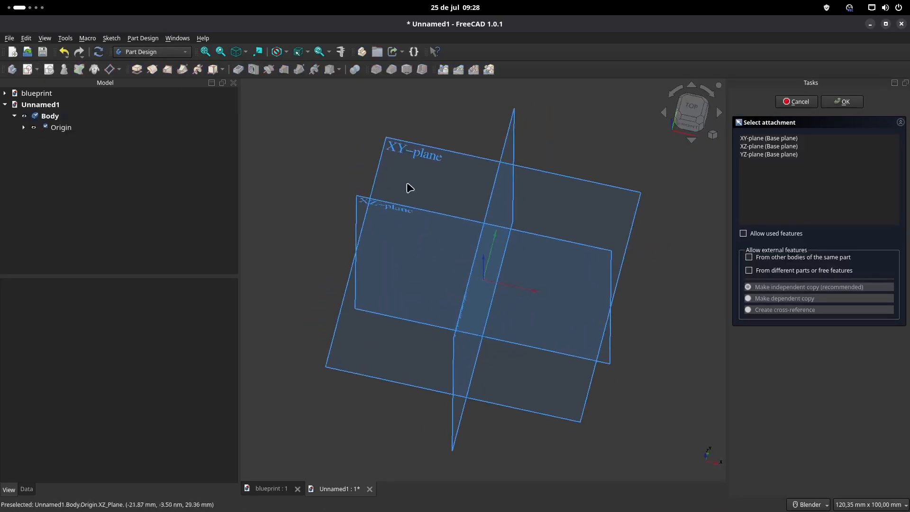
left_click(430, 159)
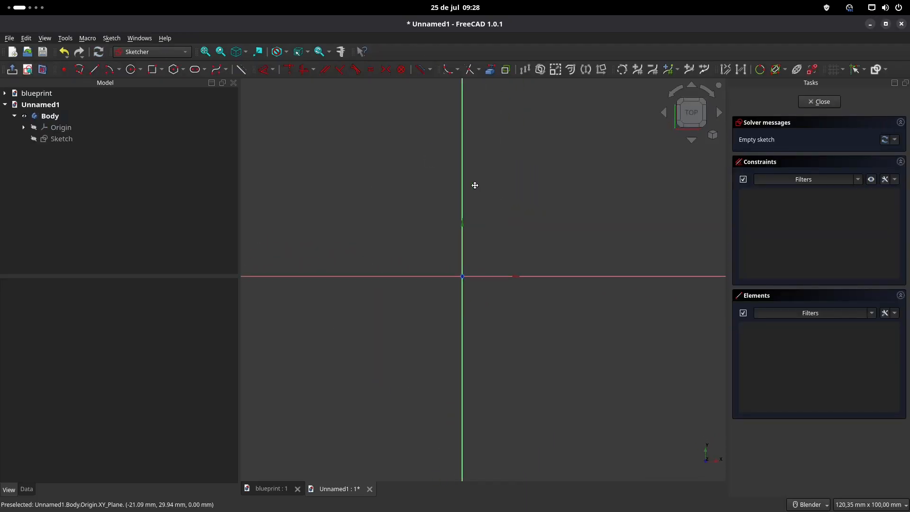
Step: Sketch a rectangle about 39 mm wide and 31 mm high around the origin
left_click(152, 70)
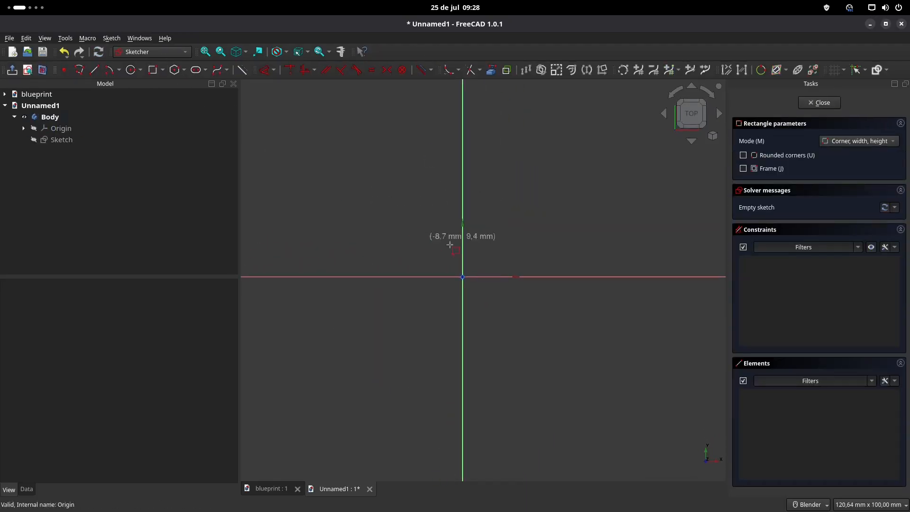
left_click(398, 221)
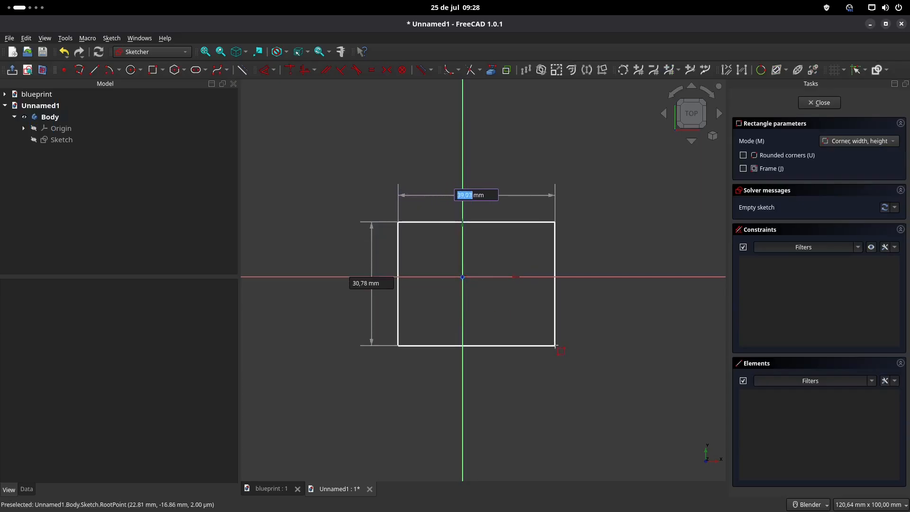
left_click(556, 345)
key("Escape")
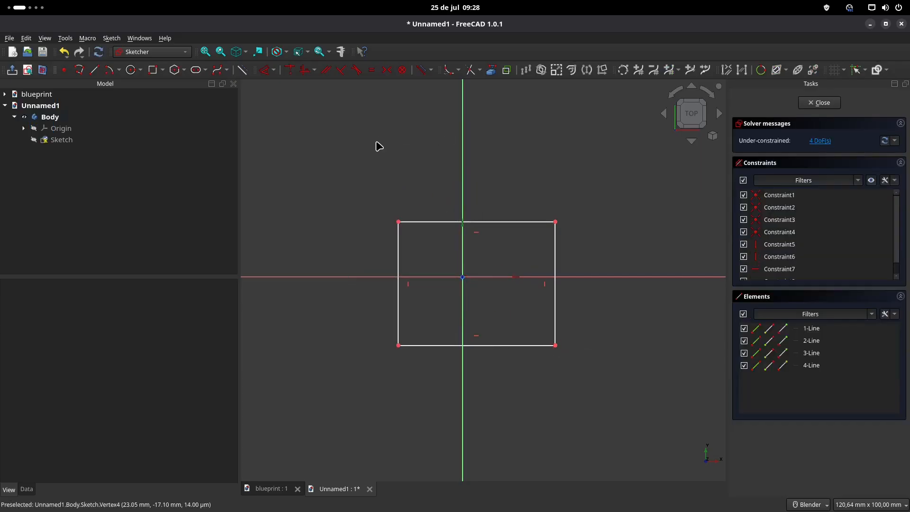
Step: Constrain two opposite rectangle corners symmetric about the origin and stretch the rectangle to about 55 by 32 mm
left_click(556, 345)
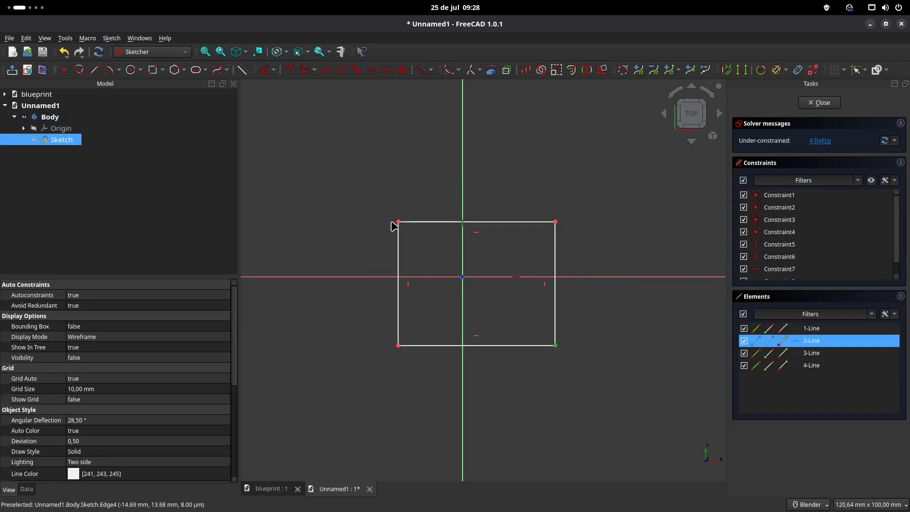
left_click(399, 222)
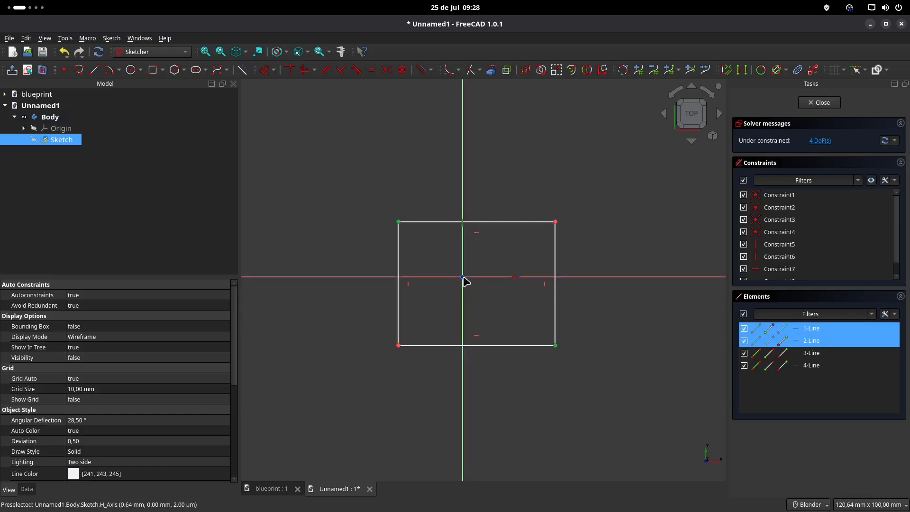
left_click(387, 71)
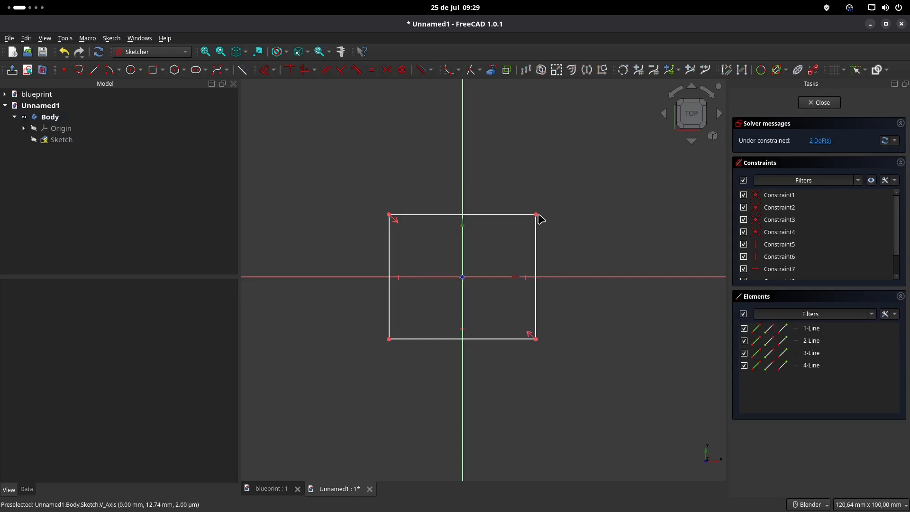
left_click_drag(541, 218, 575, 217)
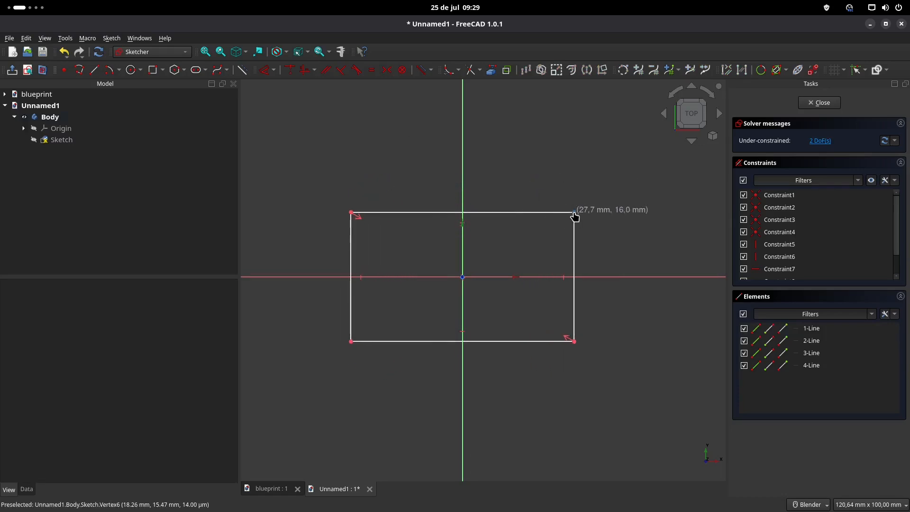
Step: Check the Base height in the blueprint and dimension the rectangle's vertical side to 72 mm
left_click(270, 489)
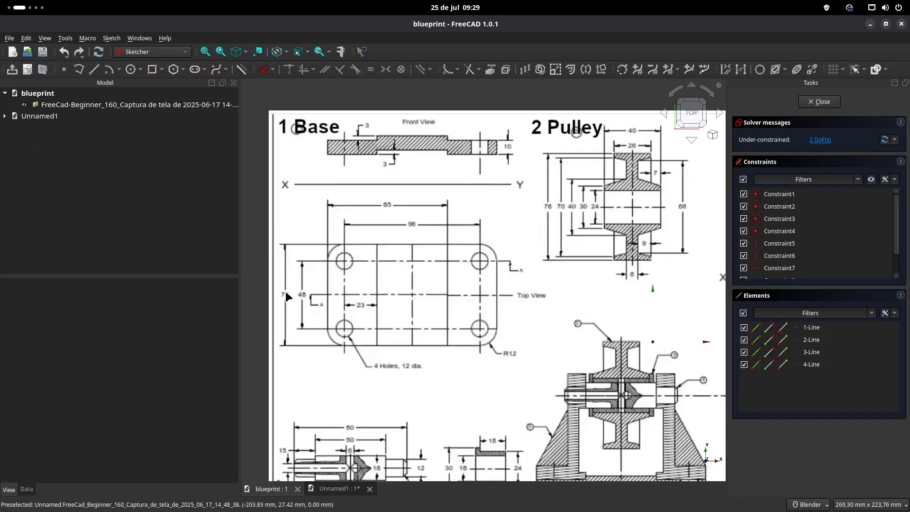
left_click(337, 488)
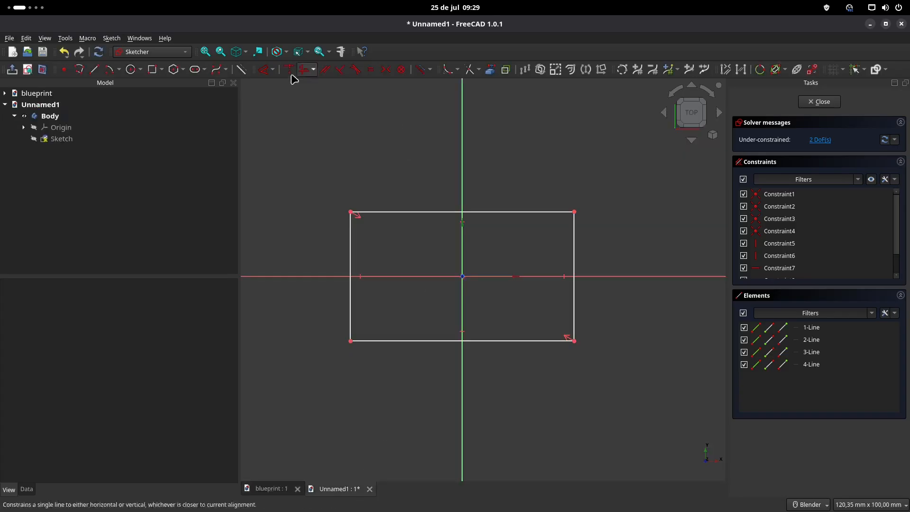
left_click(264, 70)
left_click(351, 250)
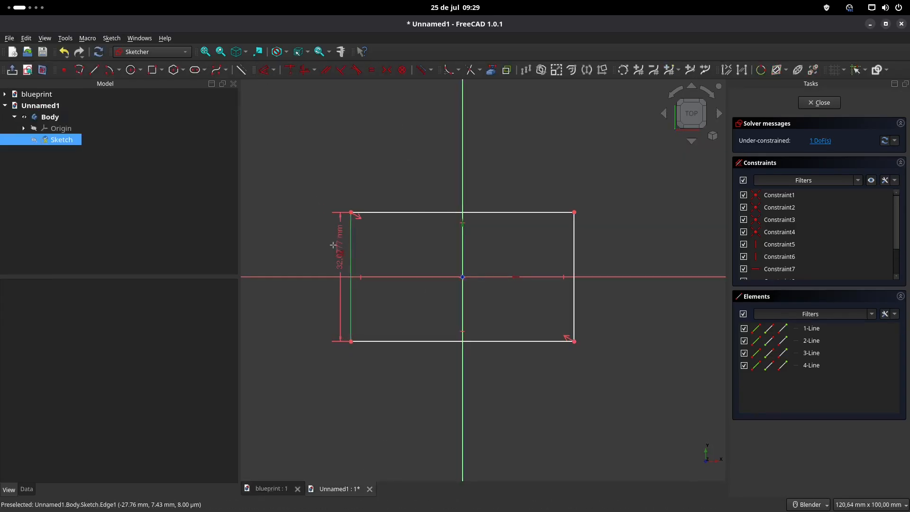
left_click(318, 249)
type("72")
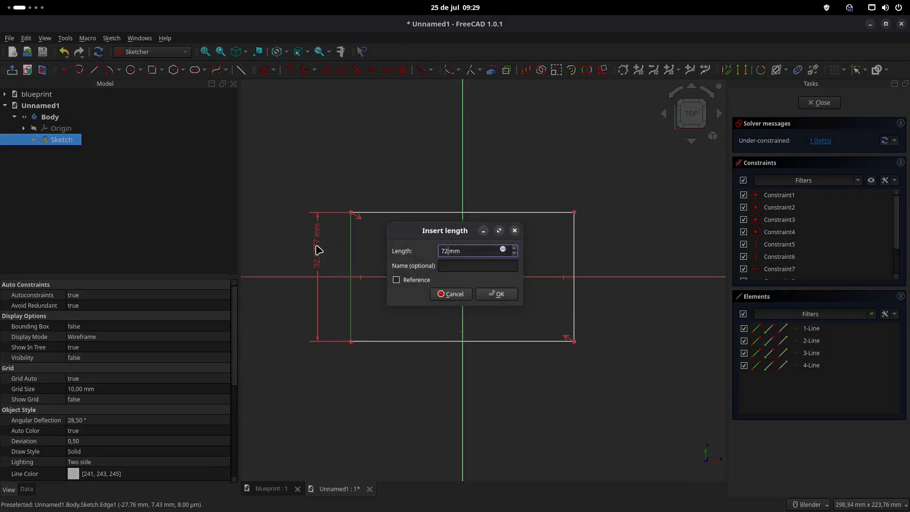
key("Return")
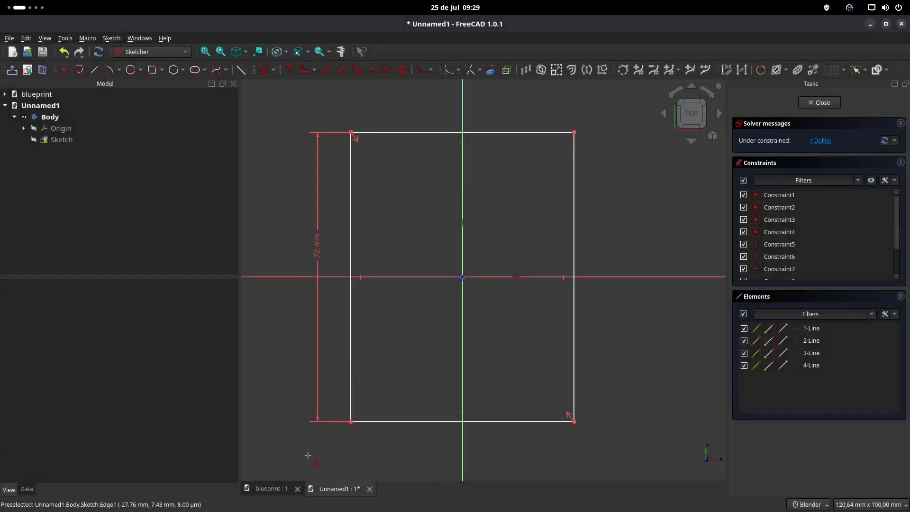
Step: Consult the blueprint's top view and fillet all four corners of the rectangle with preserved corner points
left_click(268, 489)
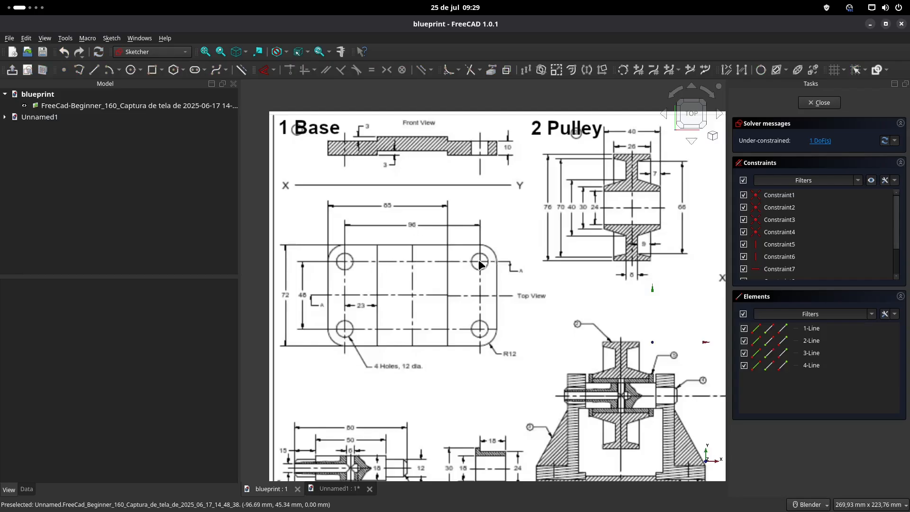
left_click(331, 489)
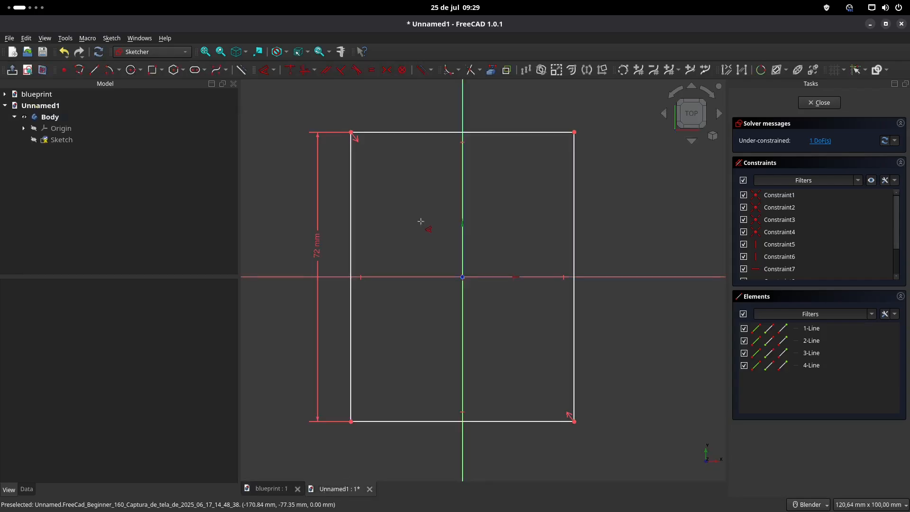
left_click(448, 72)
left_click(351, 138)
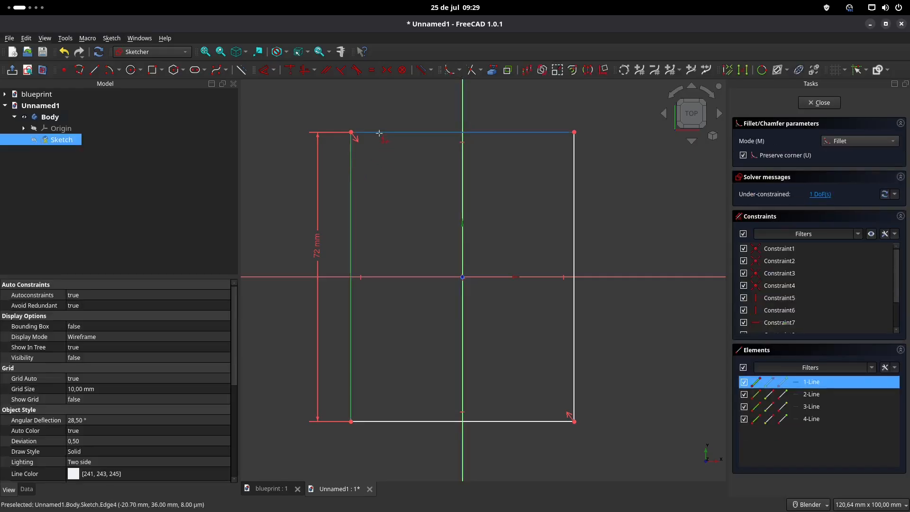
left_click(379, 132)
left_click(541, 133)
left_click(574, 143)
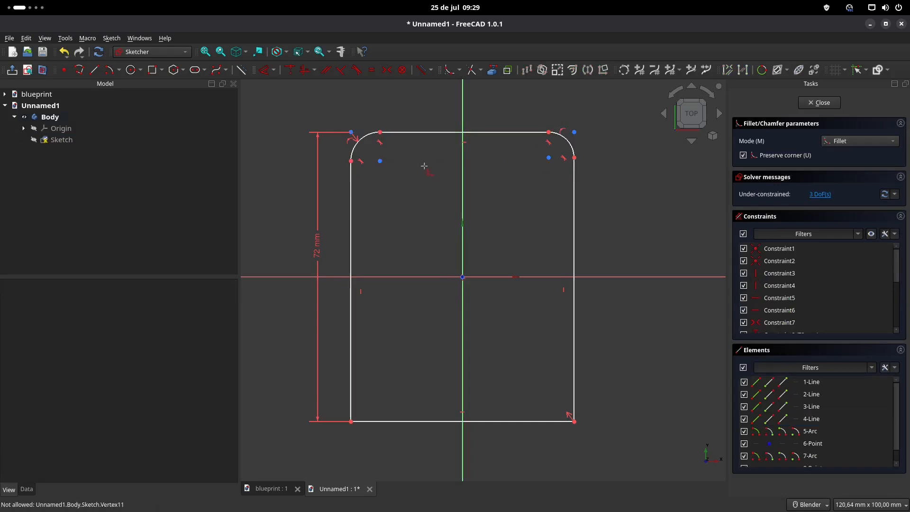
left_click(382, 421)
left_click(352, 386)
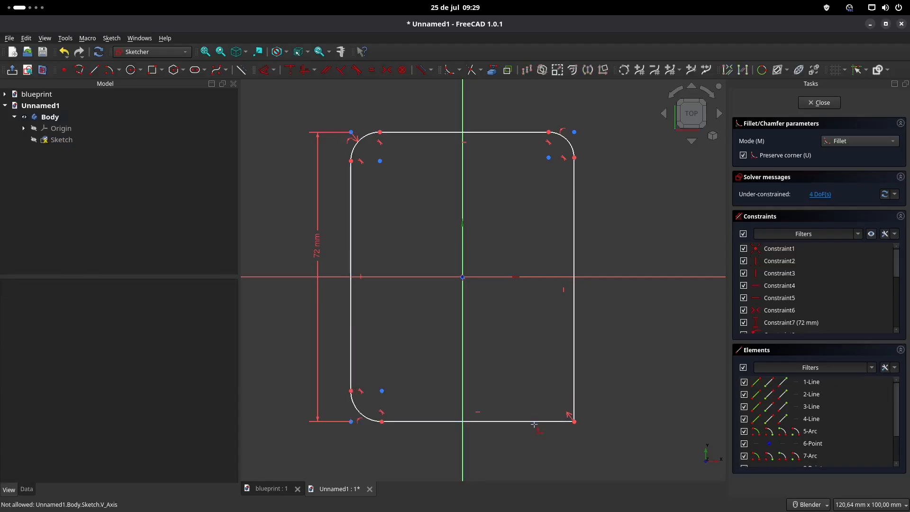
left_click(574, 387)
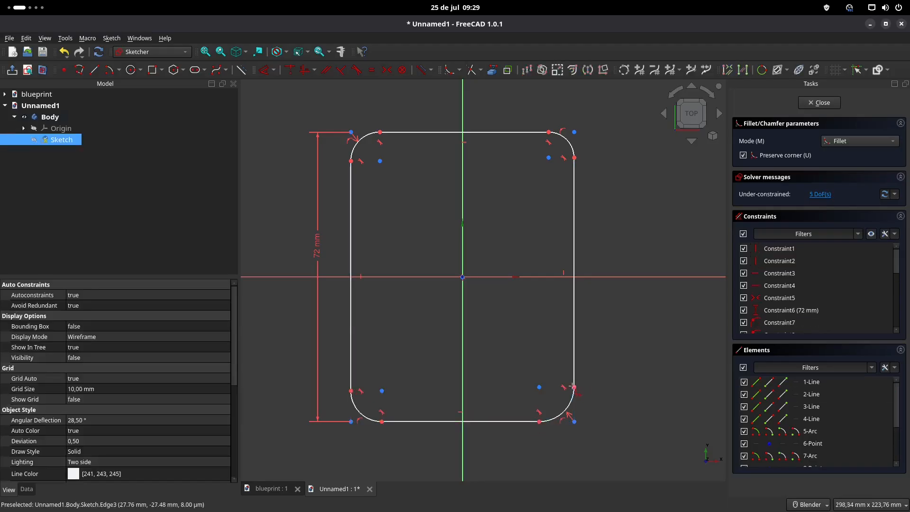
key("Escape")
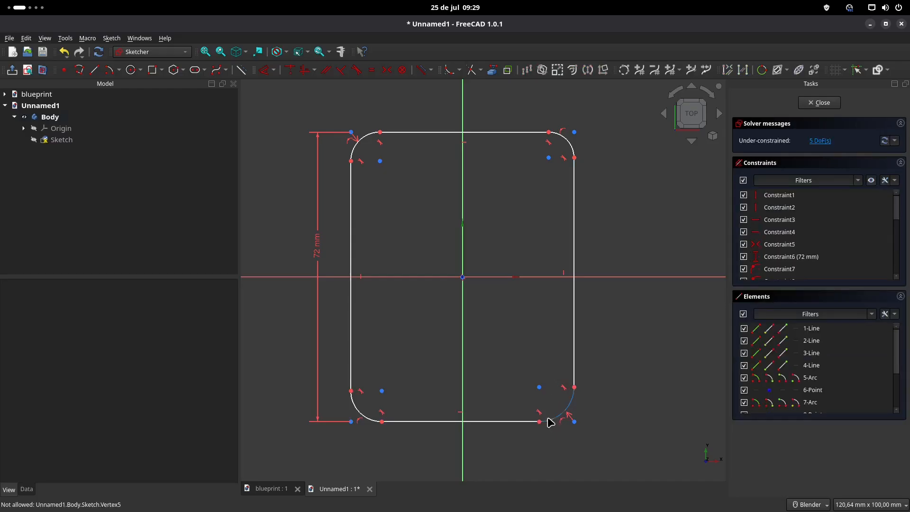
Step: Constrain the four corner fillet arcs to equal radii
left_click_drag(547, 418, 448, 398)
left_click(369, 412)
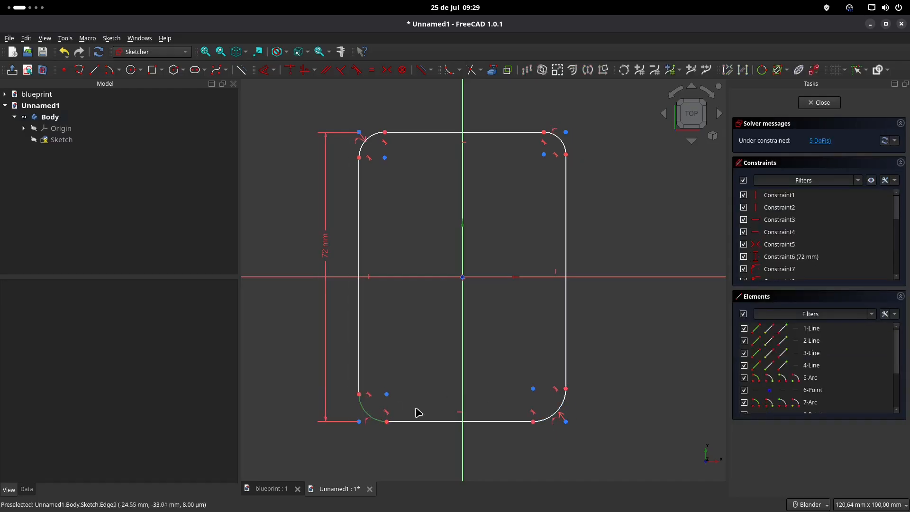
left_click(547, 419)
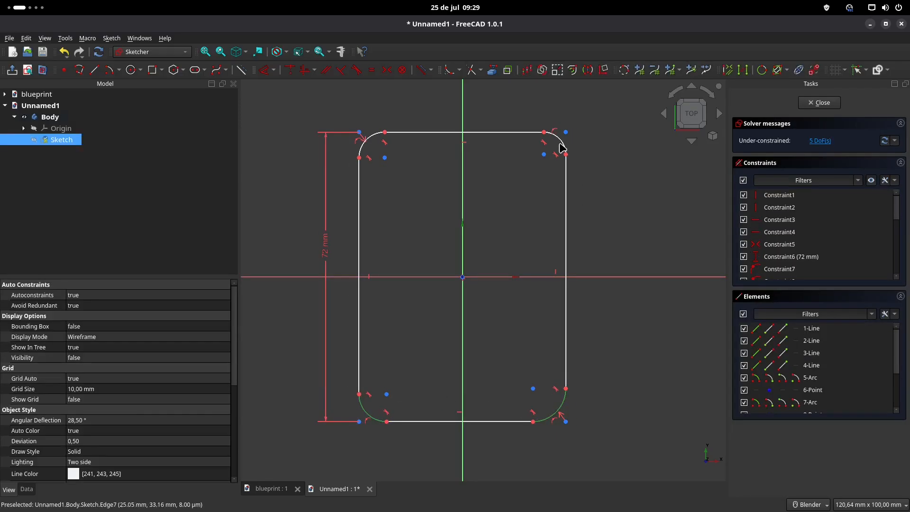
left_click(563, 147)
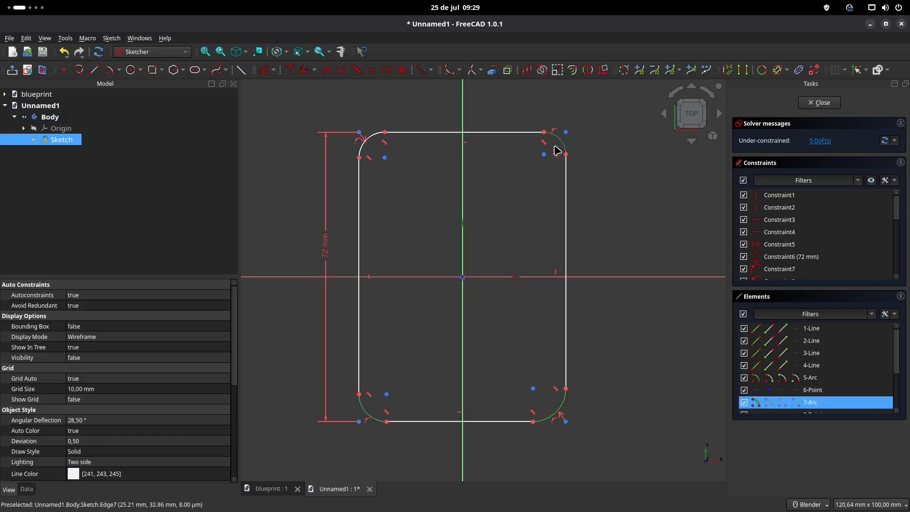
left_click(378, 138)
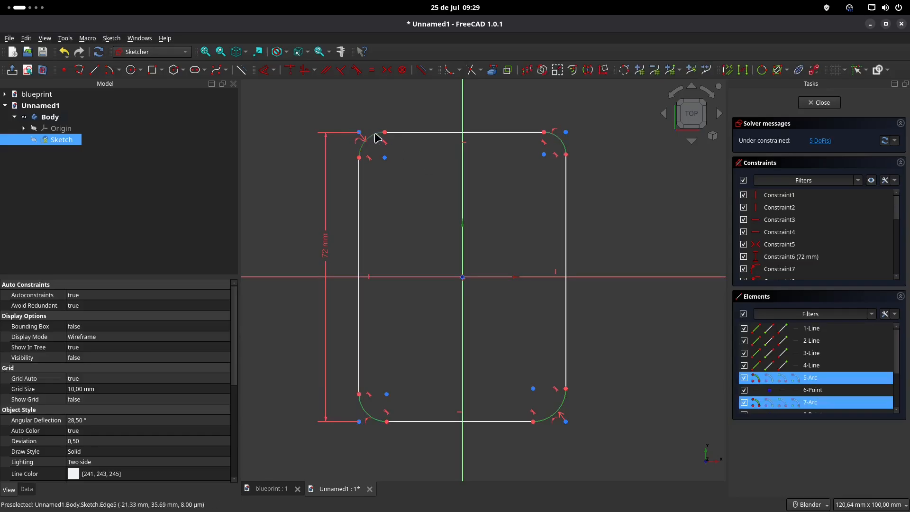
left_click(373, 70)
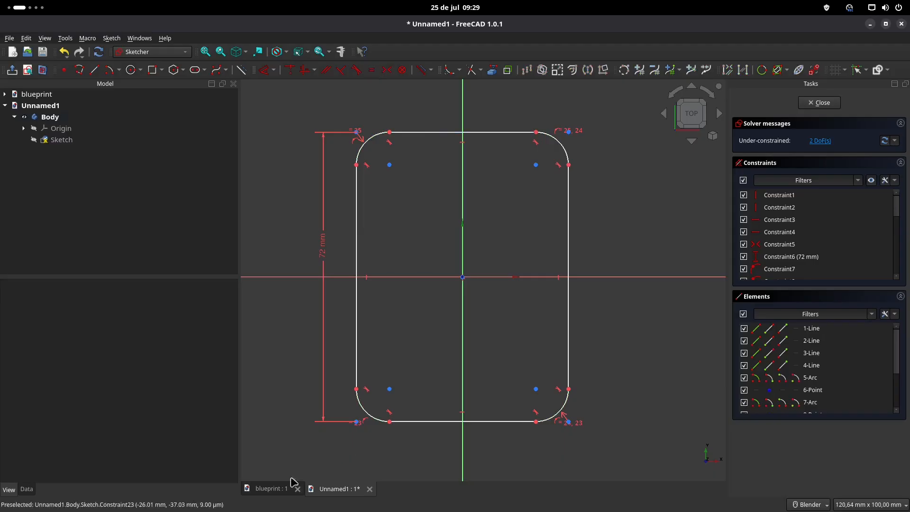
Step: Check the corner radius in the blueprint's top view and dimension the upper-left corner arc to a 12 mm radius, moving its label clear
left_click(267, 489)
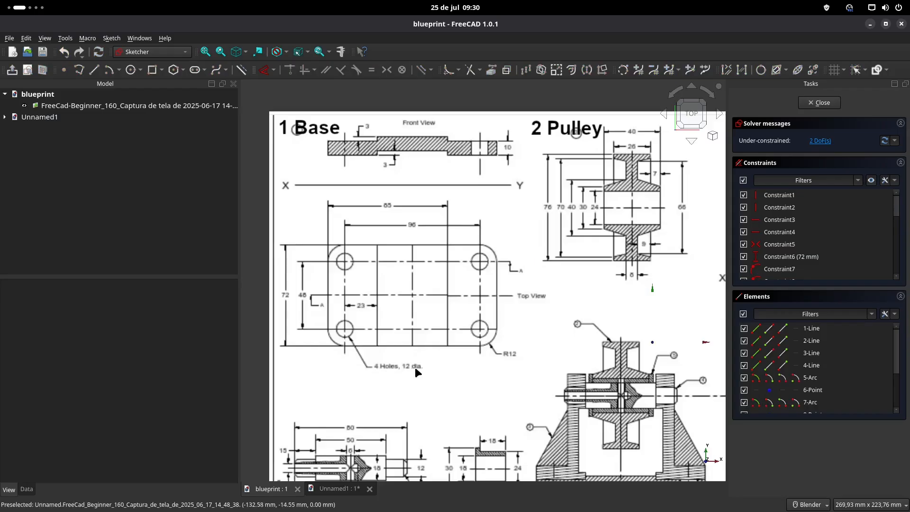
left_click(337, 489)
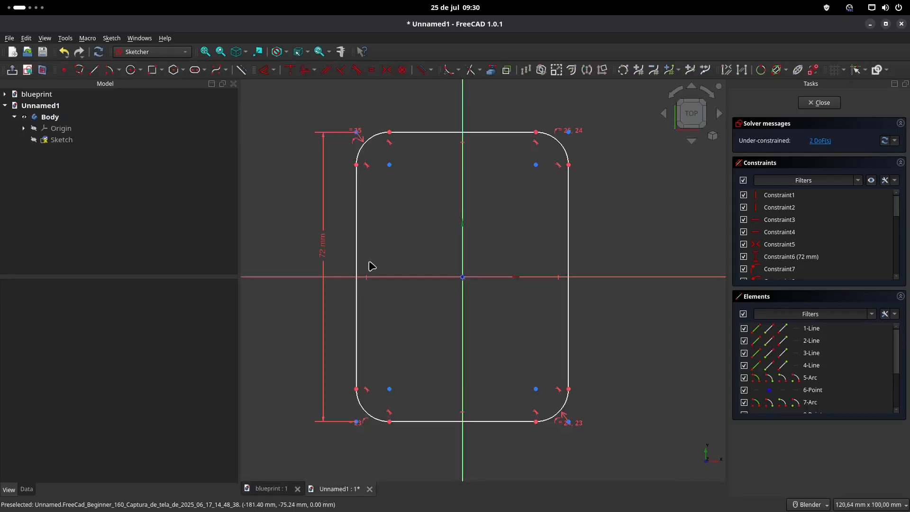
left_click(375, 133)
key("d")
left_click(342, 113)
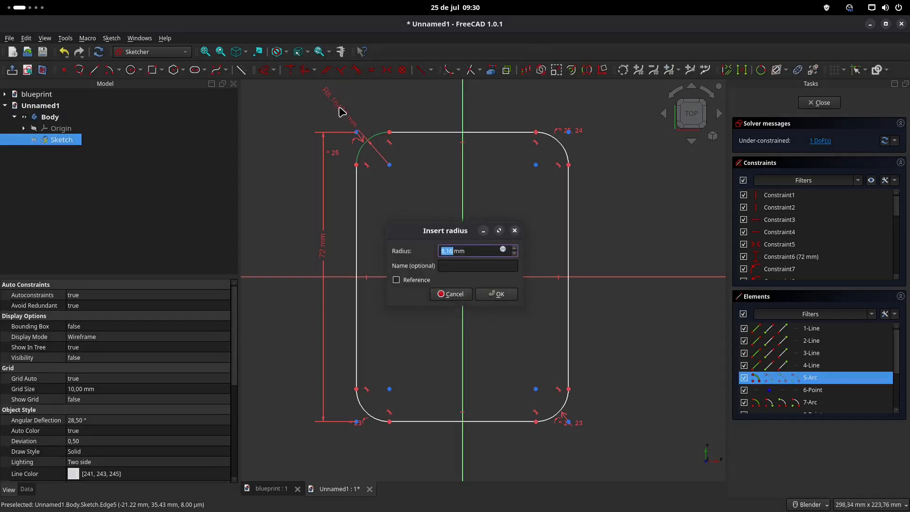
type("12")
key("Return")
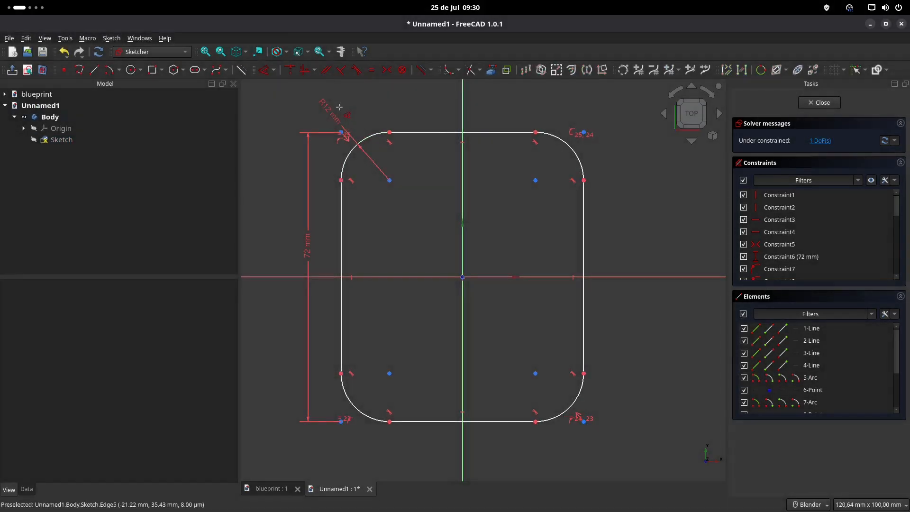
scroll(490, 160, "down", 4)
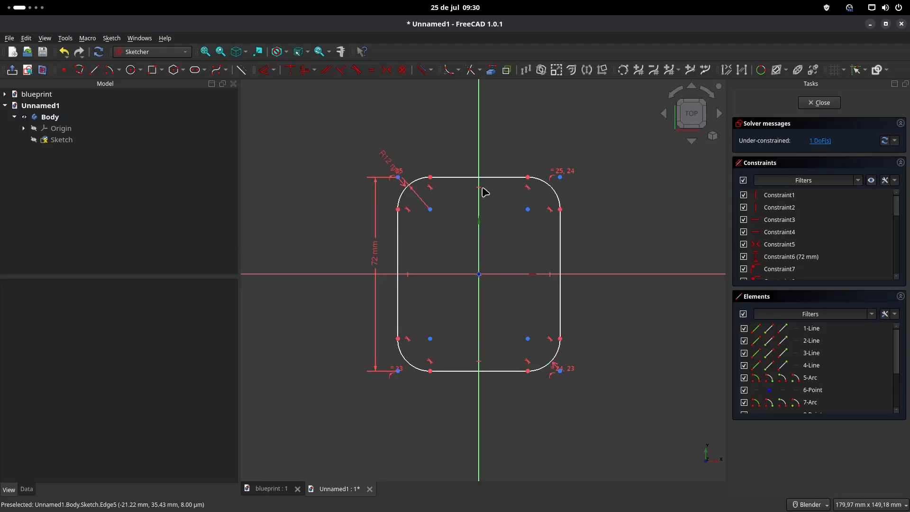
left_click_drag(396, 157, 389, 134)
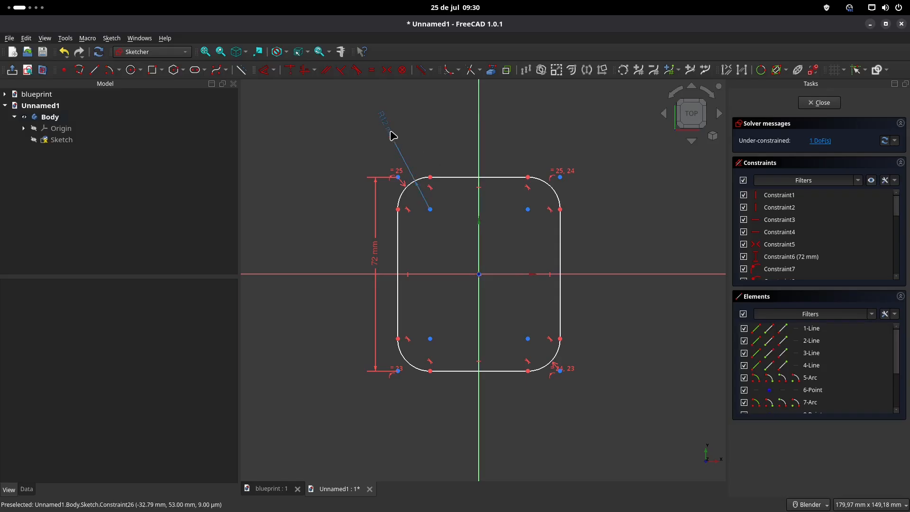
Step: Check the horizontal hole spacing in the blueprint's top view and start a dimension in the Base outline sketch
left_click(284, 490)
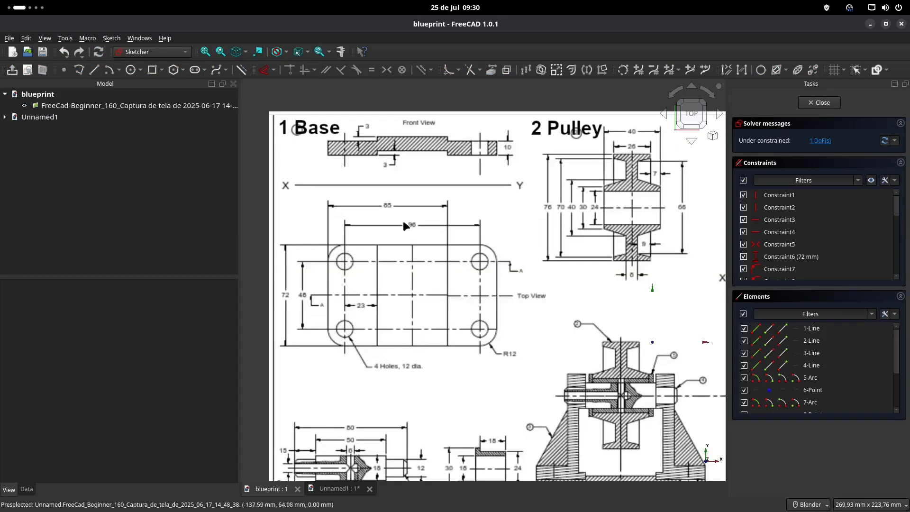
left_click(337, 489)
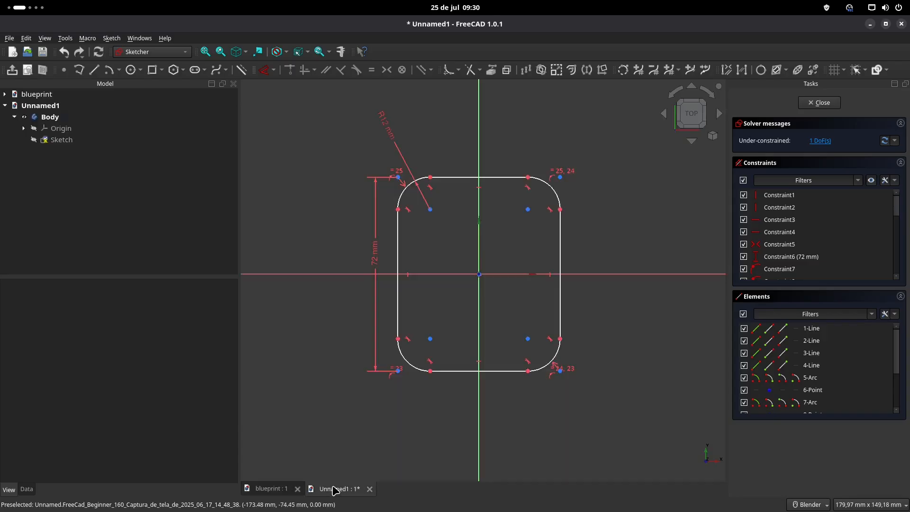
left_click(265, 71)
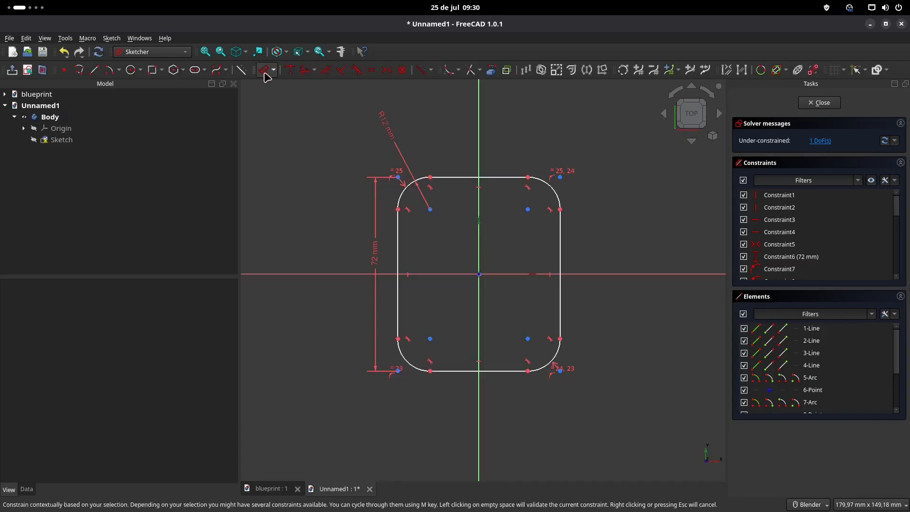
left_click(430, 210)
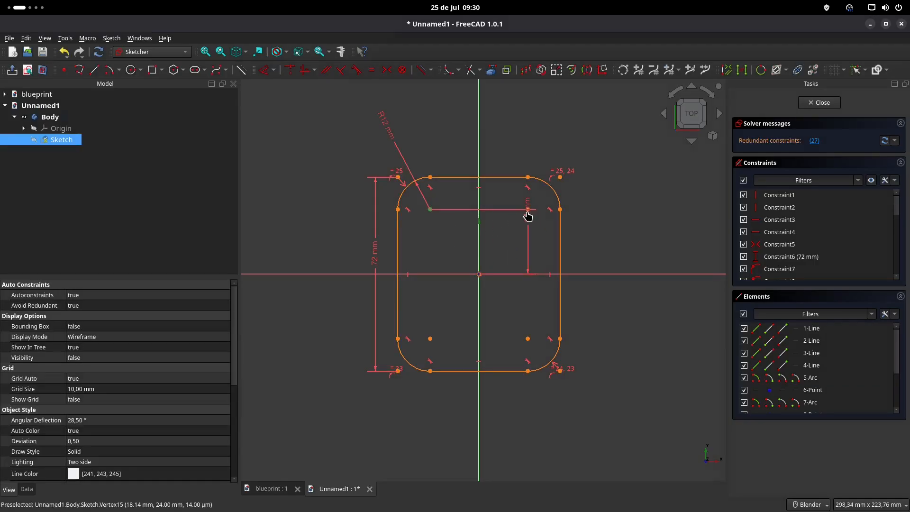
left_click(528, 217)
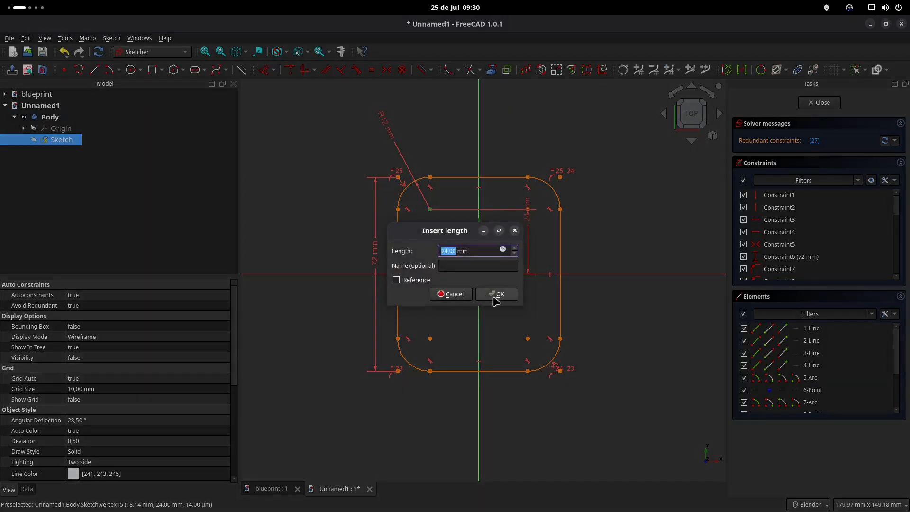
left_click(457, 295)
Step: Dimension the horizontal distance between the two upper corner arc centres to 96 mm
left_click(528, 209)
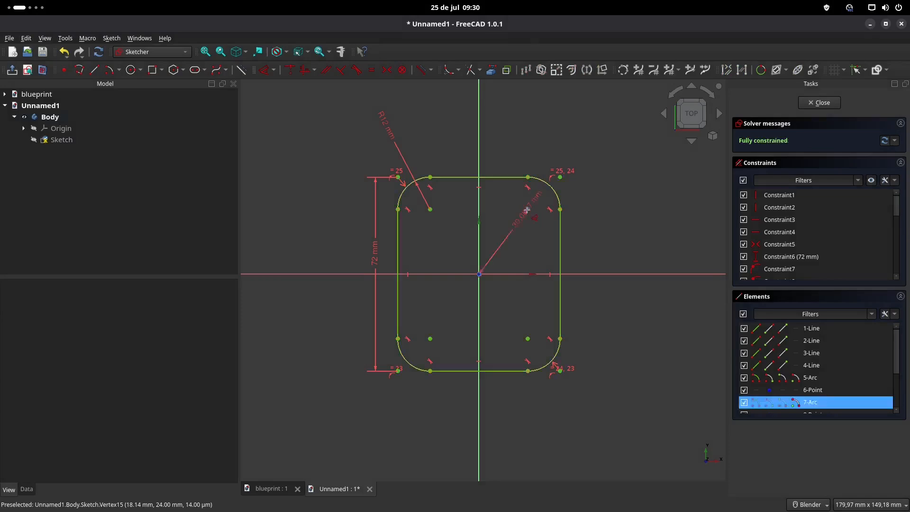
left_click(430, 209)
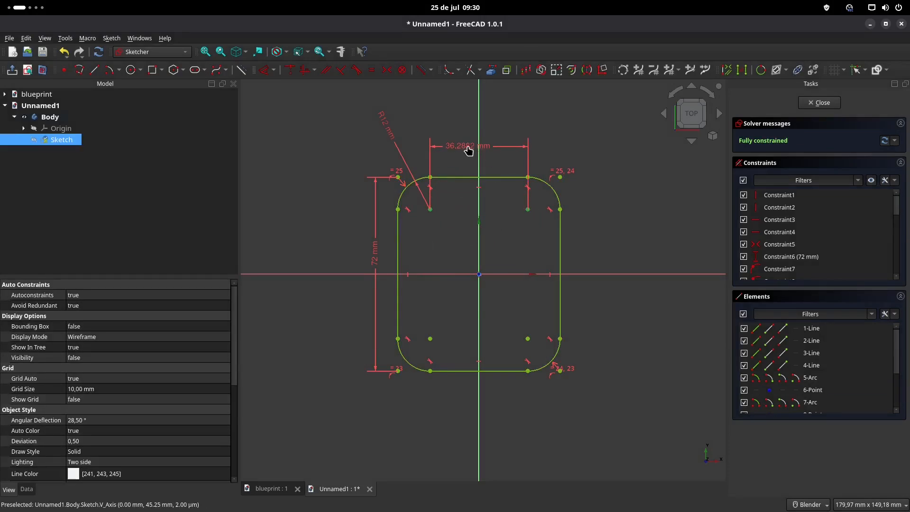
left_click(469, 150)
type("96")
key("Return")
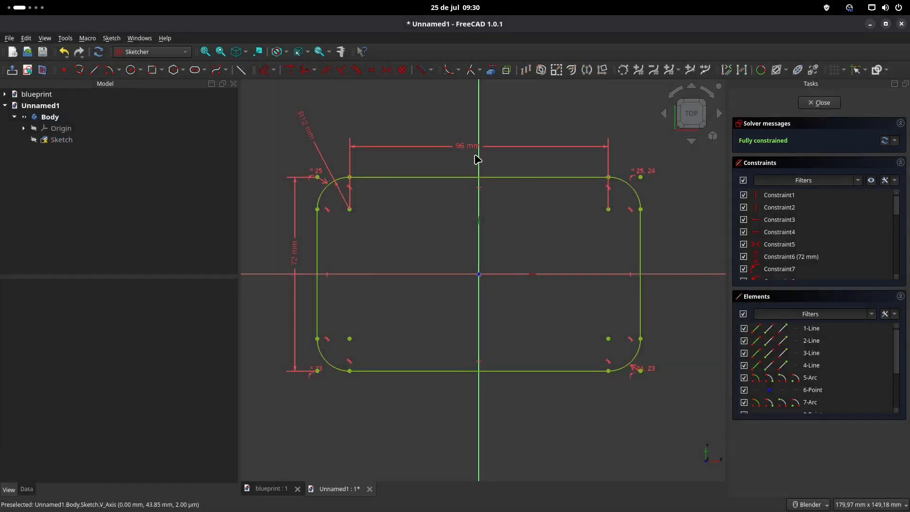
Step: Finish the outline sketch and pad it 10 mm, following the thickness in the blueprint's front view
scroll(475, 155, "down", 1)
middle_click_drag(507, 157, 484, 170, "shift")
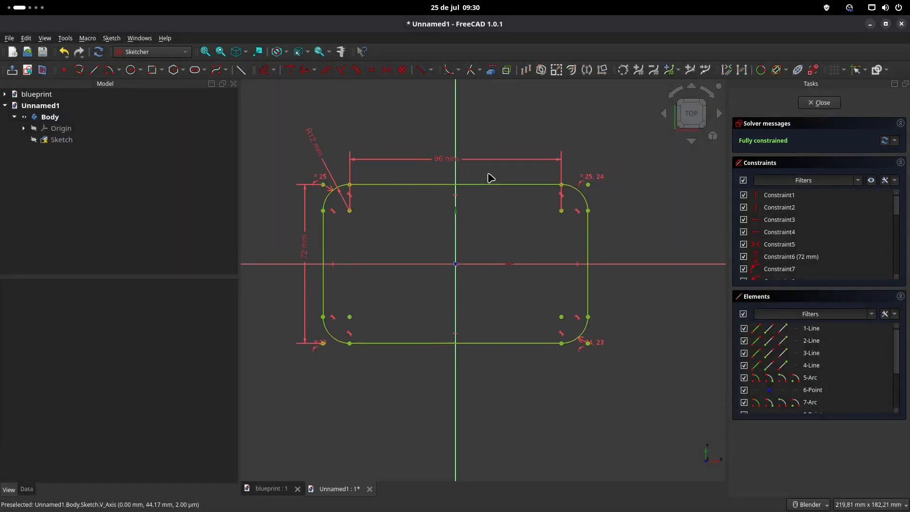
left_click(822, 102)
mouse_move(518, 264)
middle_mouse_down()
mouse_move(453, 212)
mouse_move(315, 227)
middle_mouse_up()
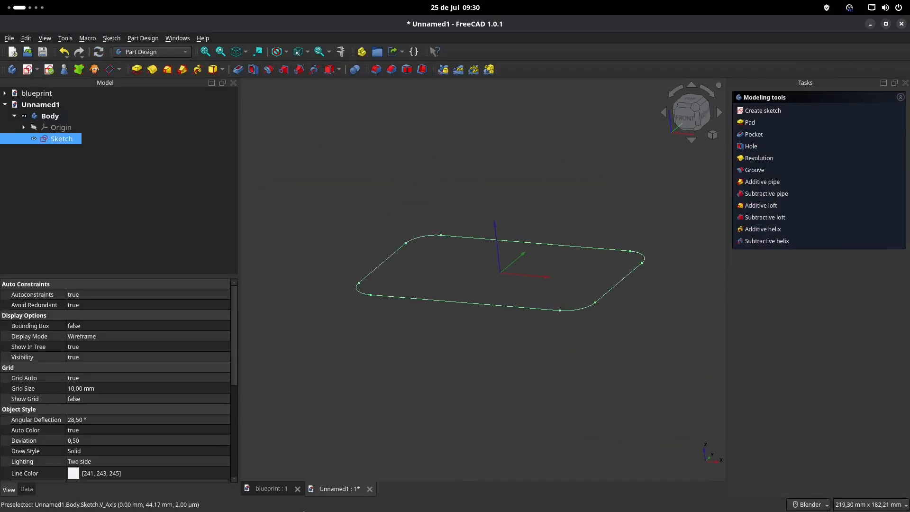
left_click(270, 489)
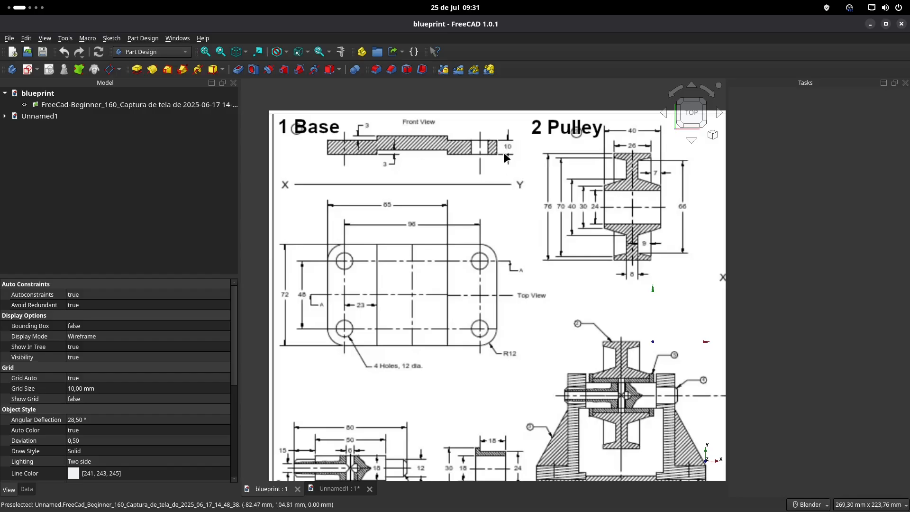
left_click(337, 489)
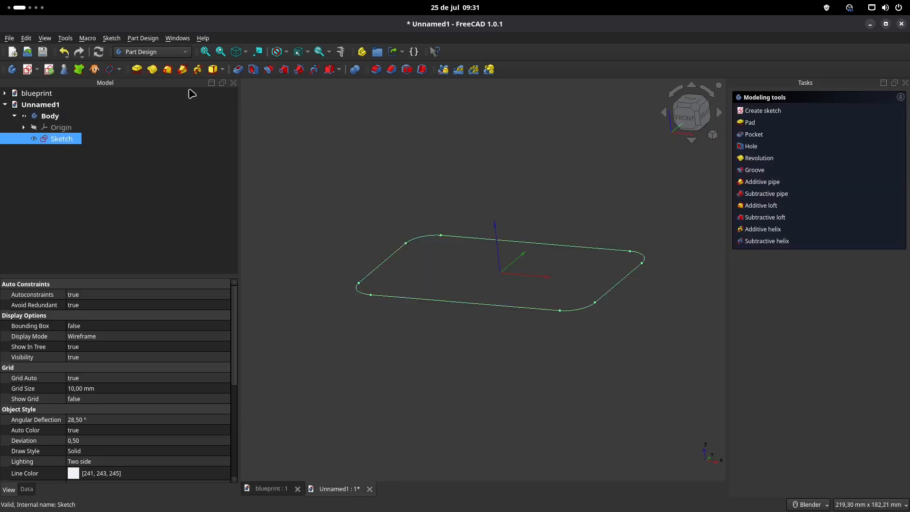
left_click(137, 70)
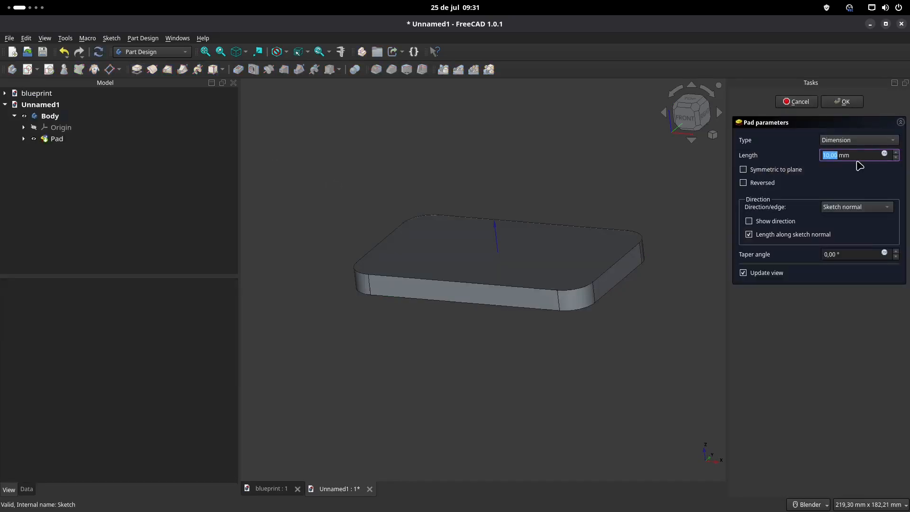
left_click(844, 102)
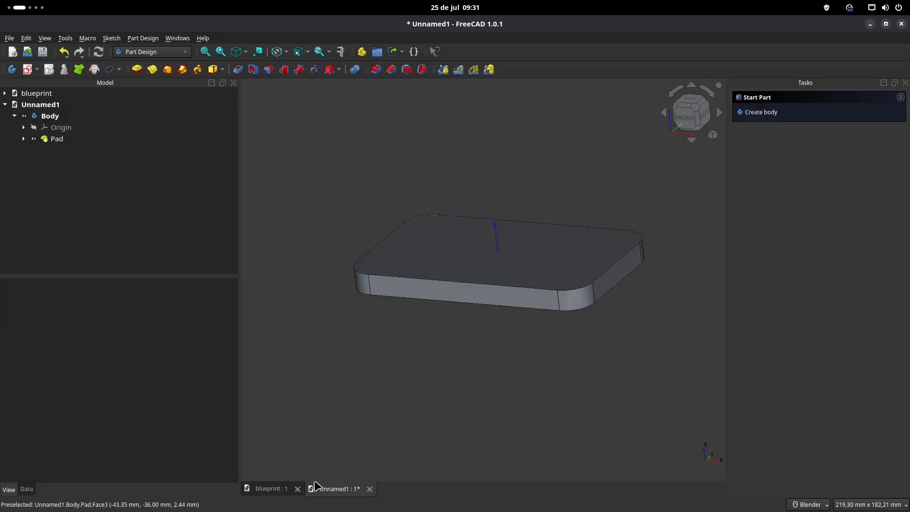
Step: Consult the blueprint's Base views for the raised middle section and create a sketch on the pad's top face
left_click(268, 489)
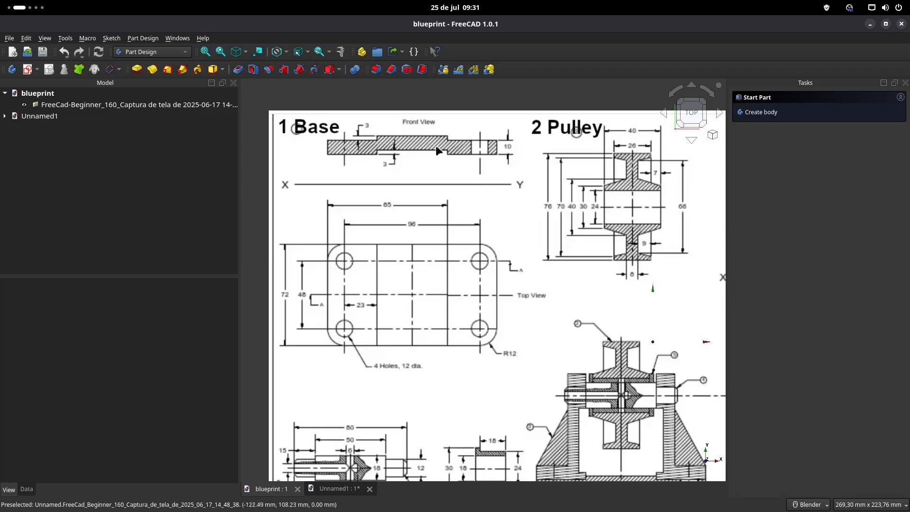
left_click(334, 489)
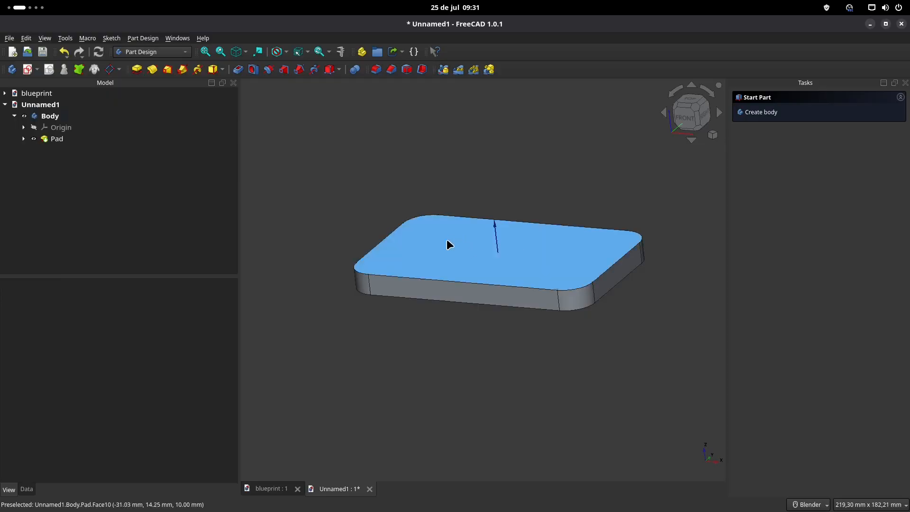
left_click(468, 243)
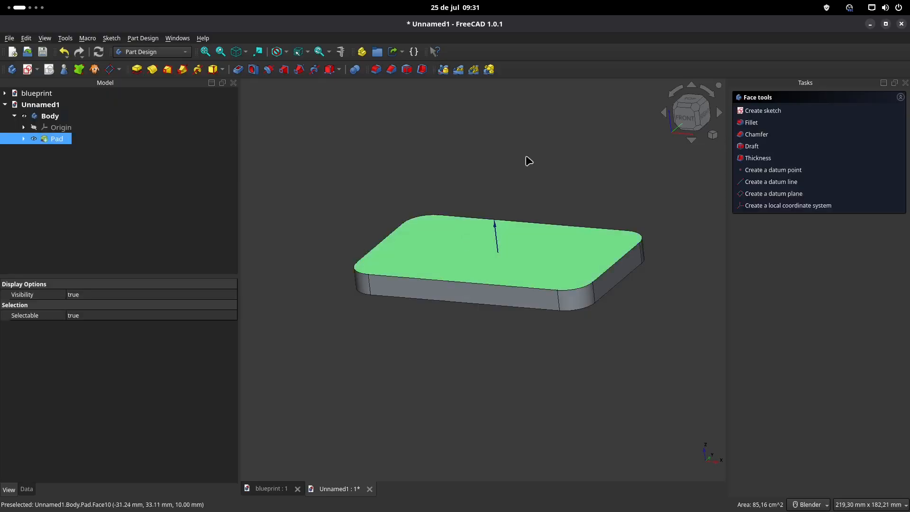
left_click(28, 71)
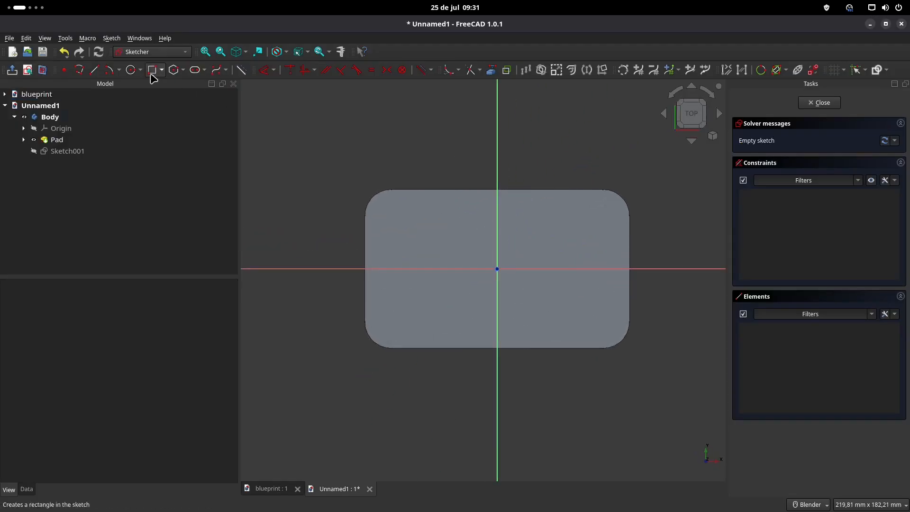
Step: Project the top face's two long straight edges as external geometry and draw a rectangle between them across the middle
left_click(492, 72)
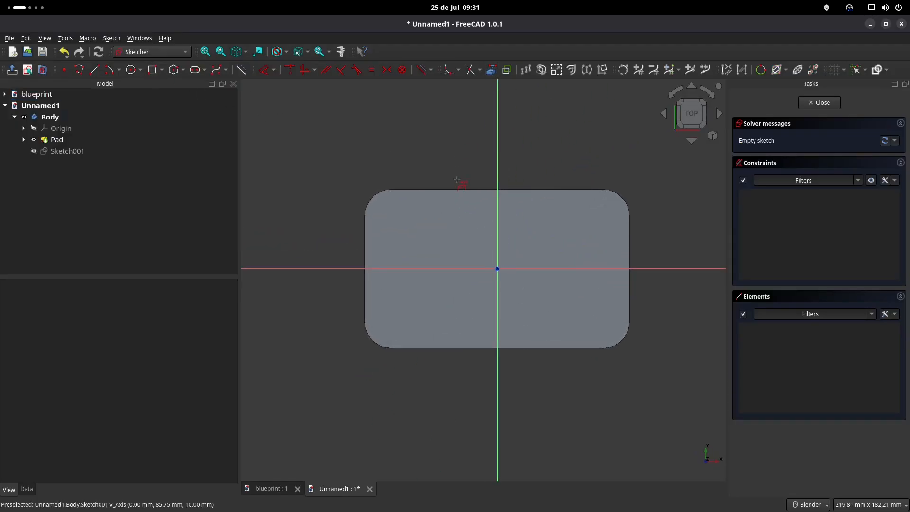
left_click(457, 190)
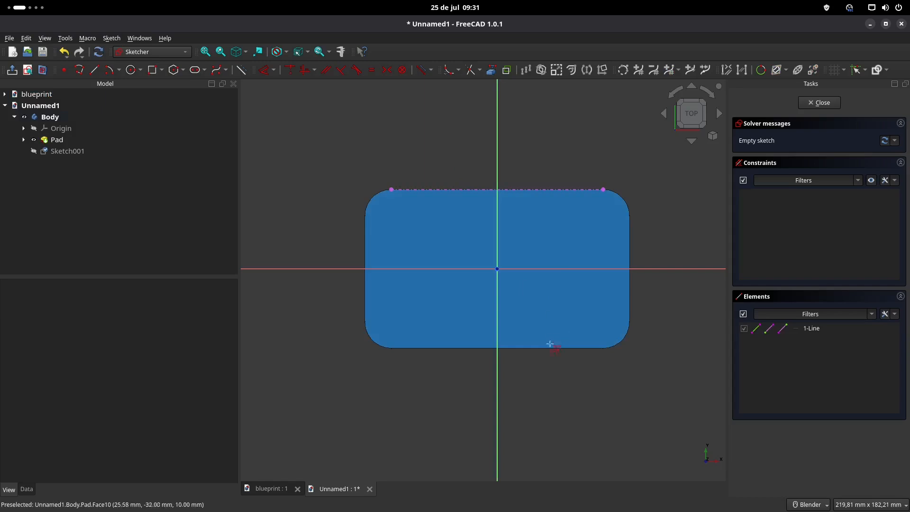
left_click(544, 348)
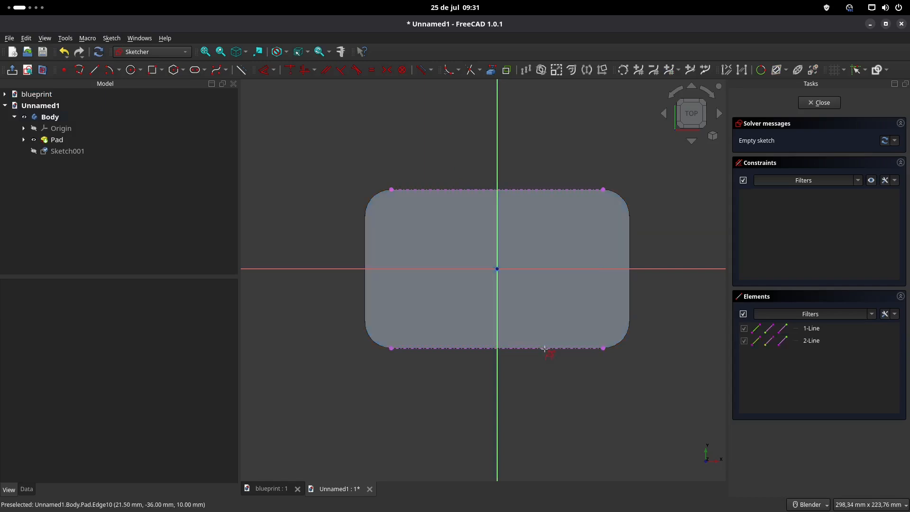
left_click(152, 70)
left_click(426, 189)
left_click(567, 348)
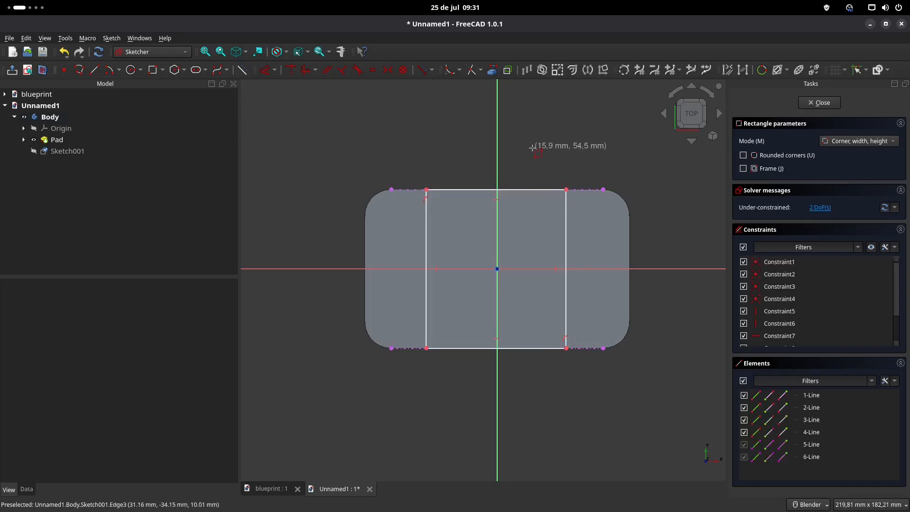
Step: Check how the blueprint locates the middle section and project the two upper corner arcs as external geometry
left_click(268, 489)
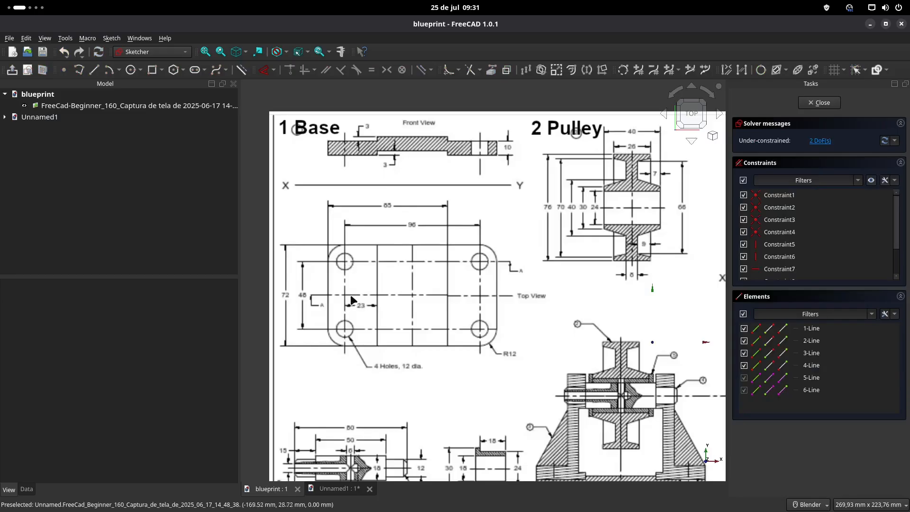
left_click(335, 489)
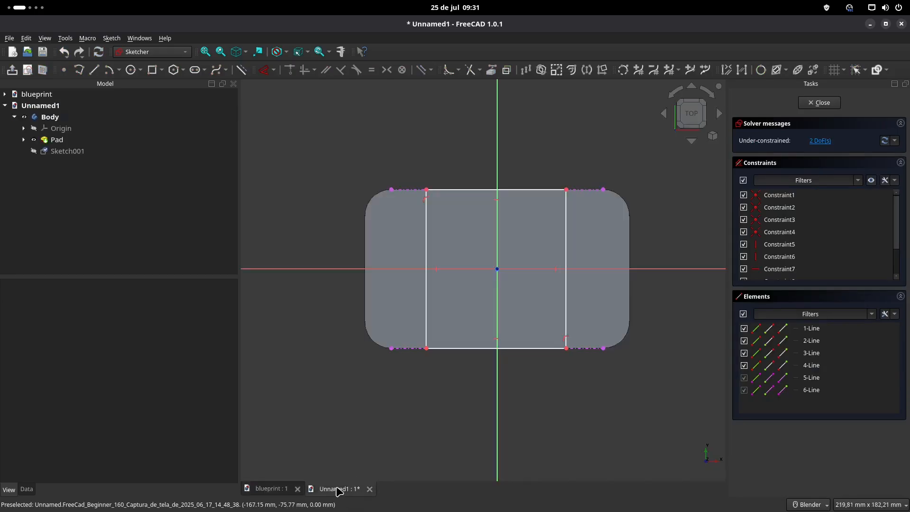
left_click(492, 71)
left_click(374, 197)
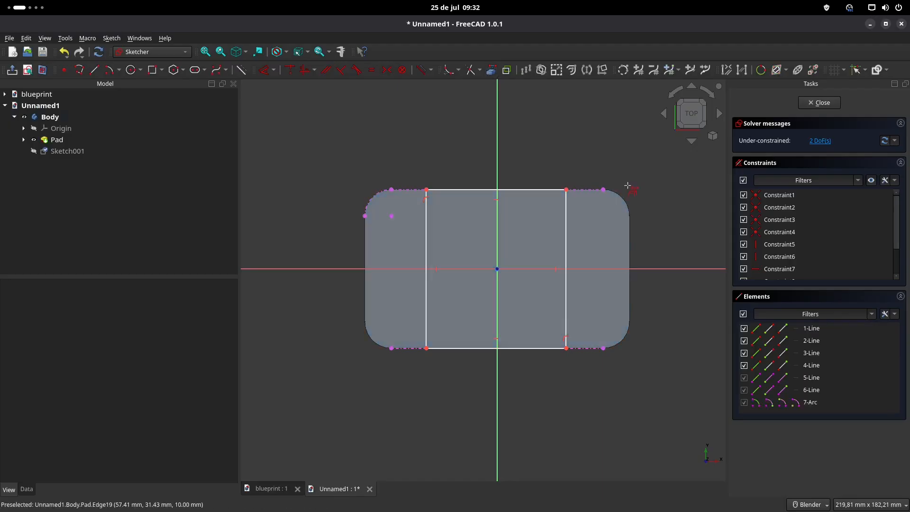
left_click(624, 202)
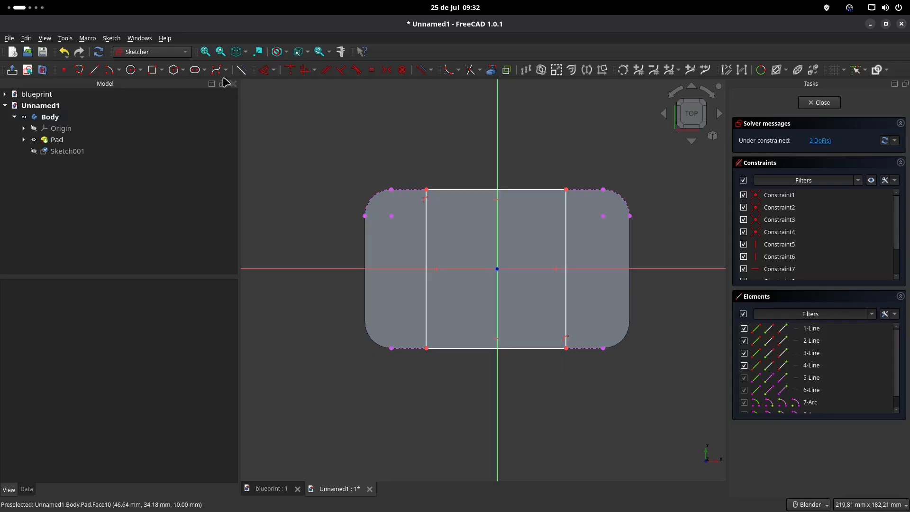
Step: Dimension the horizontal distance from the upper-left arc centre to the rectangle's upper-left corner to 23 mm
left_click(264, 70)
left_click(426, 190)
left_click(391, 219)
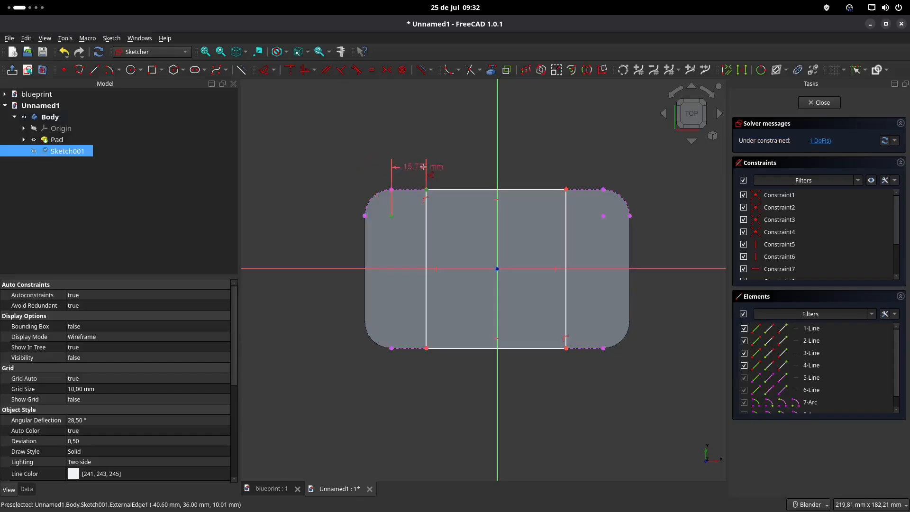
left_click(421, 168)
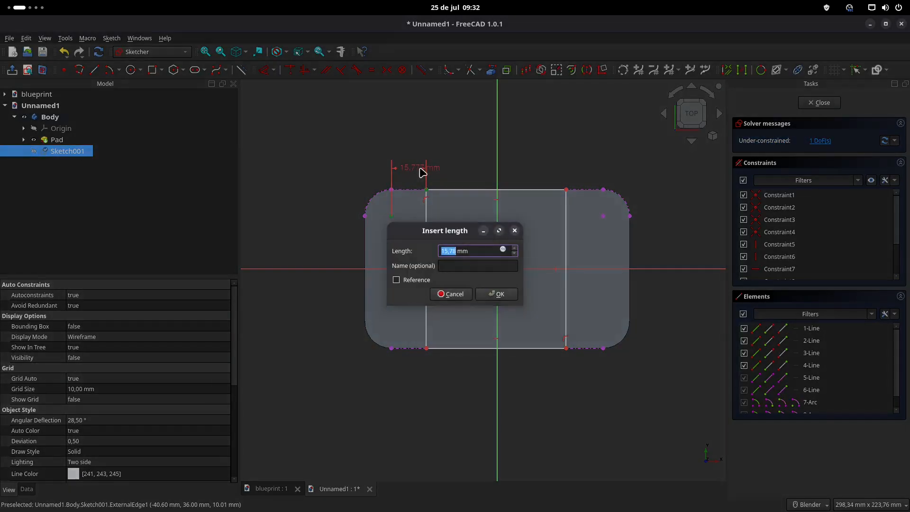
type("22")
key("Return")
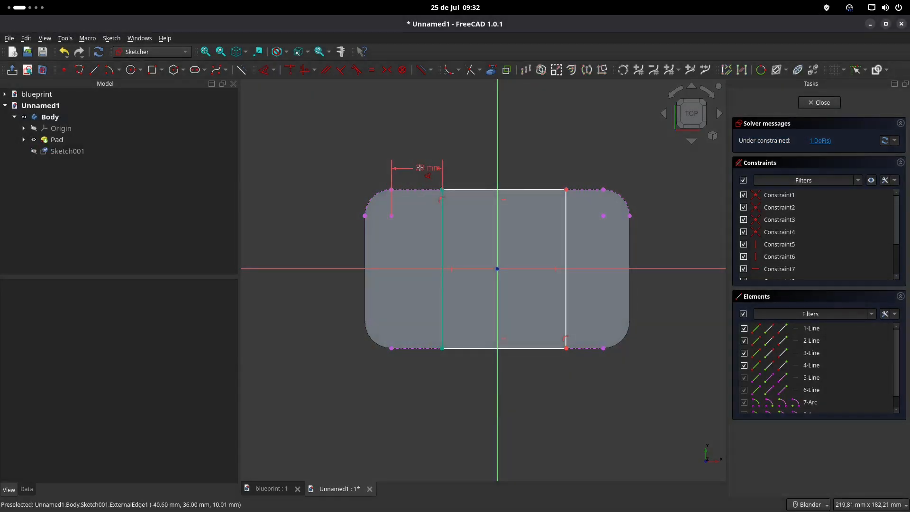
Step: Dimension the horizontal distance from the rectangle's upper-right corner to the upper-right arc centre to 23 mm and close the sketch
left_click(566, 190)
left_click(603, 215)
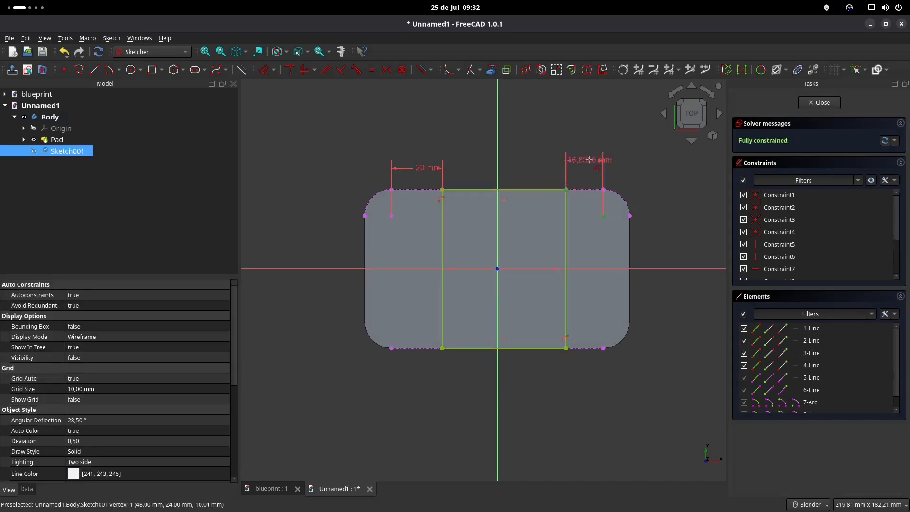
left_click(586, 164)
type("23")
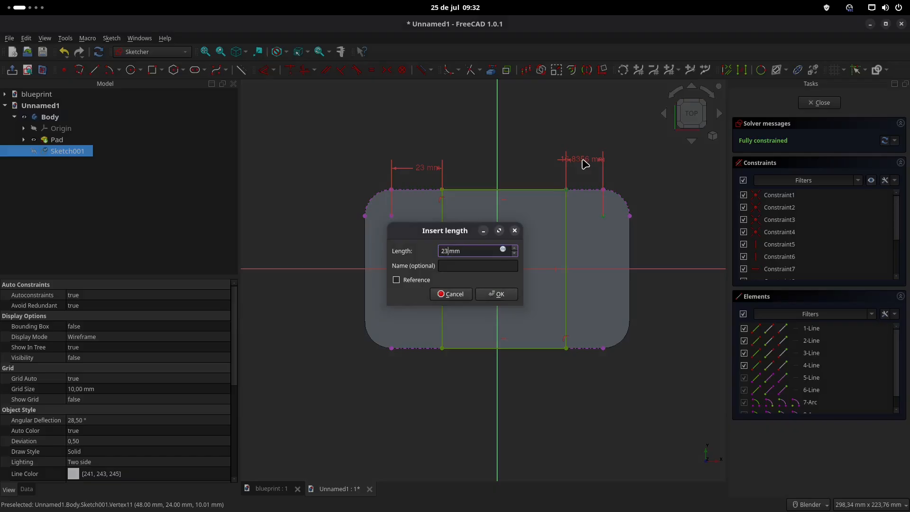
key("Return")
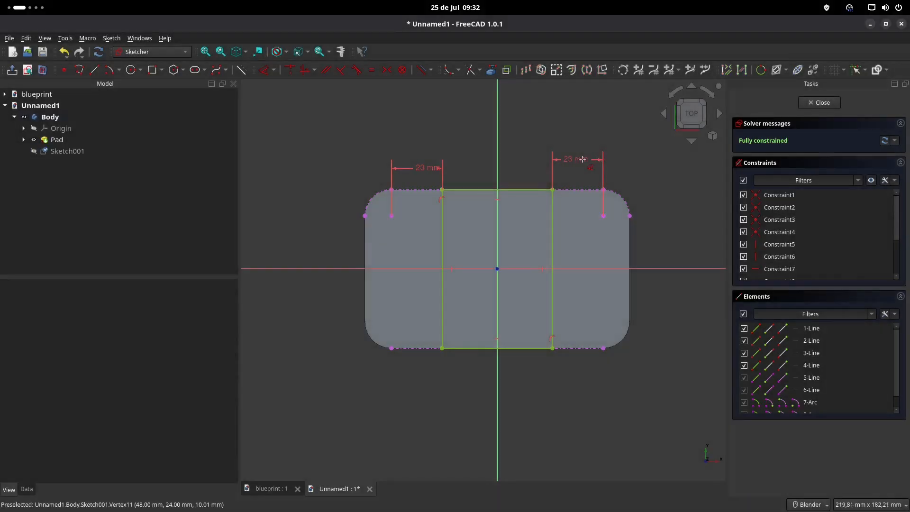
left_click(823, 103)
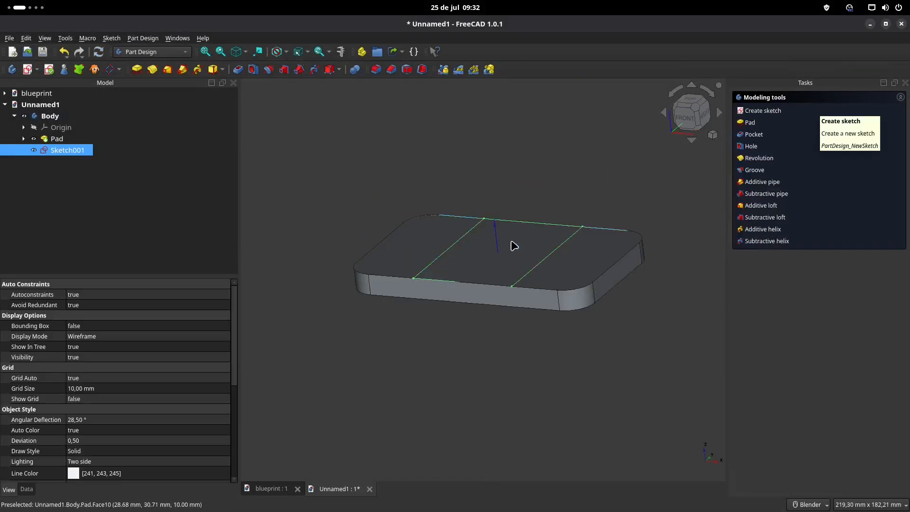
Step: Pad the middle rectangle sketch 3 mm above the plate's top face
left_click(137, 69)
type("1")
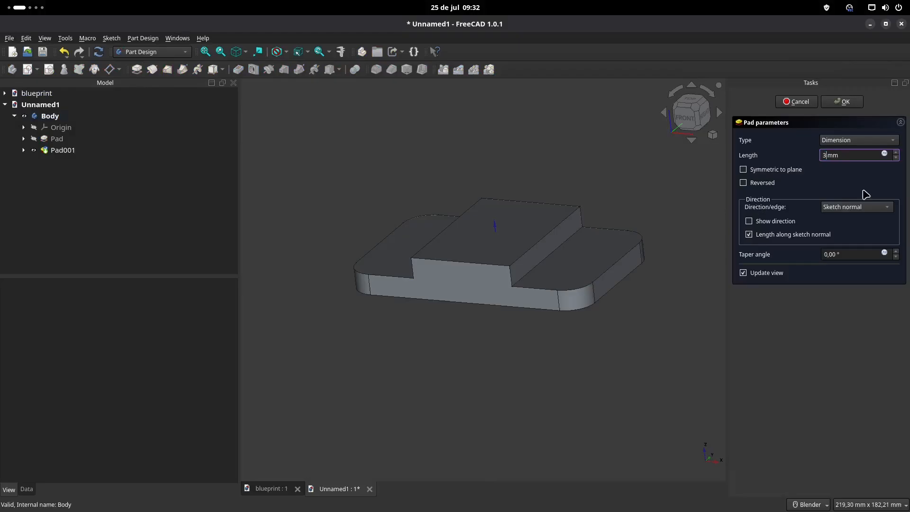
key("Return")
Step: Create a sketch on the plate's long front side face and consult the blueprint's Base front view for the underside recess
middle_click_drag(461, 200, 445, 199, "shift")
middle_click_drag(455, 288, 494, 264)
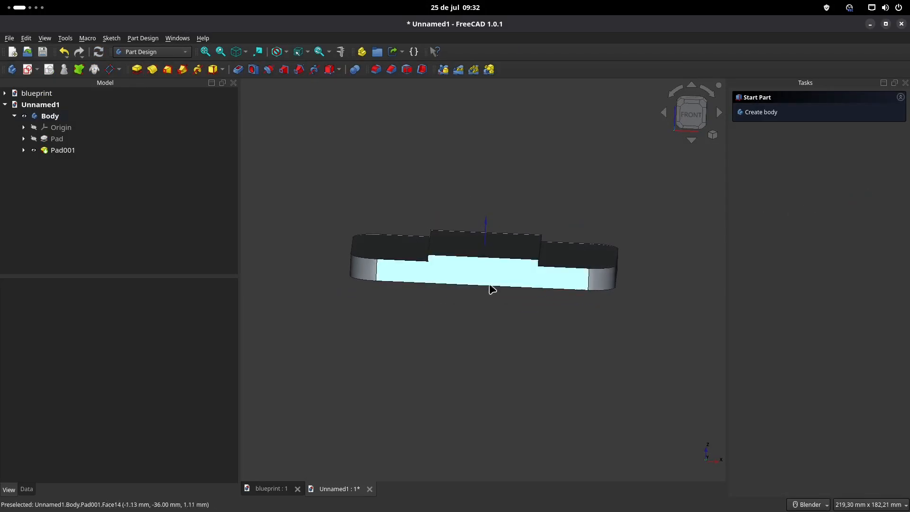
middle_click_drag(502, 170, 486, 199)
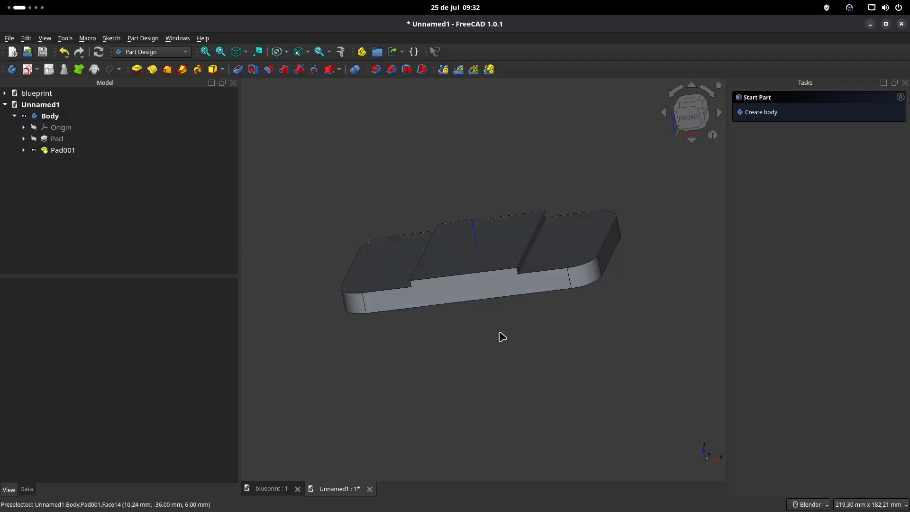
left_click(471, 291)
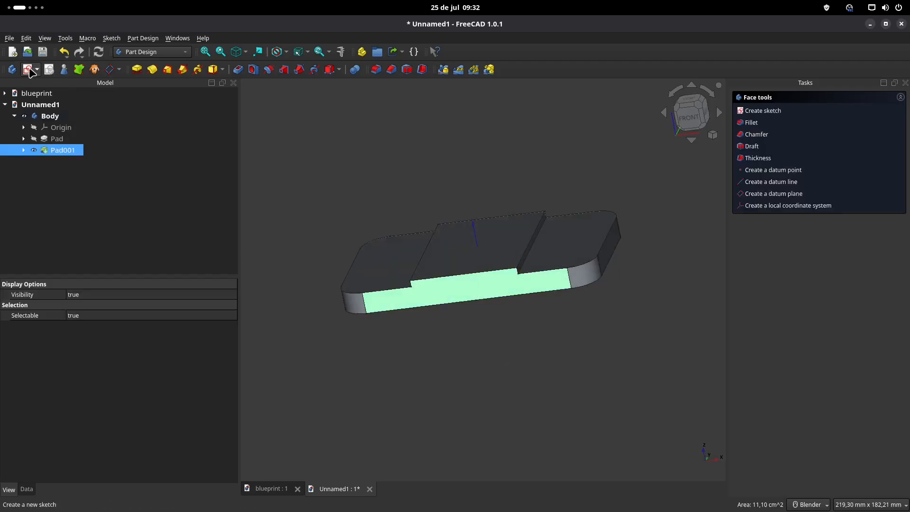
left_click(280, 491)
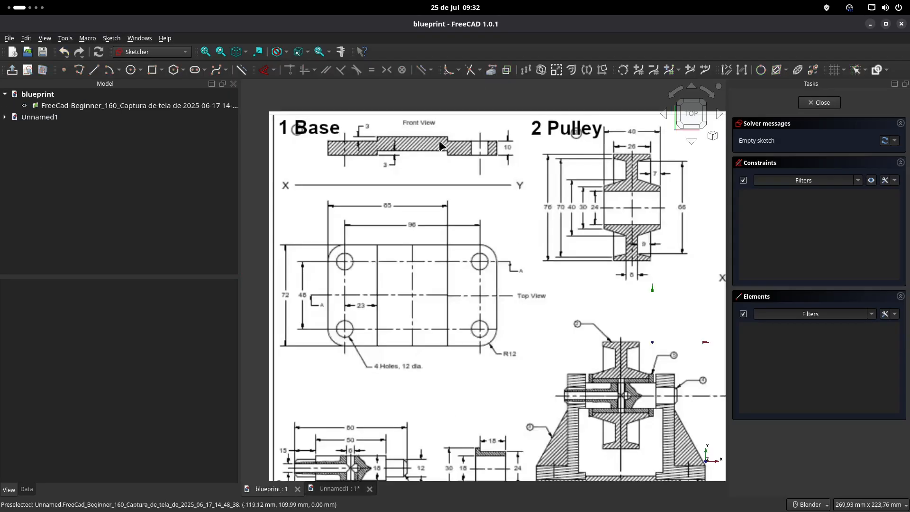
left_click(326, 489)
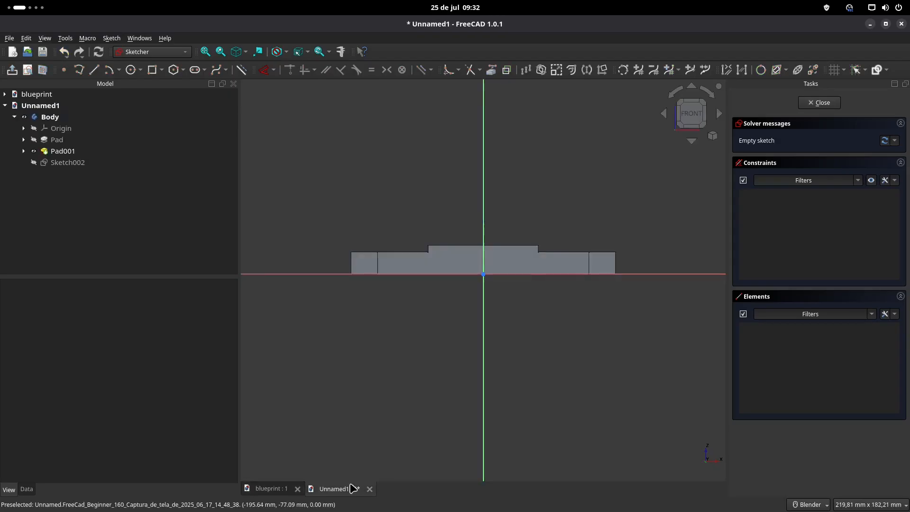
Step: Project the raised section's top edge as external geometry and draw a rectangle across the plate's bottom edge beneath it
left_click(494, 71)
scroll(485, 267, "up", 4)
left_click(573, 217)
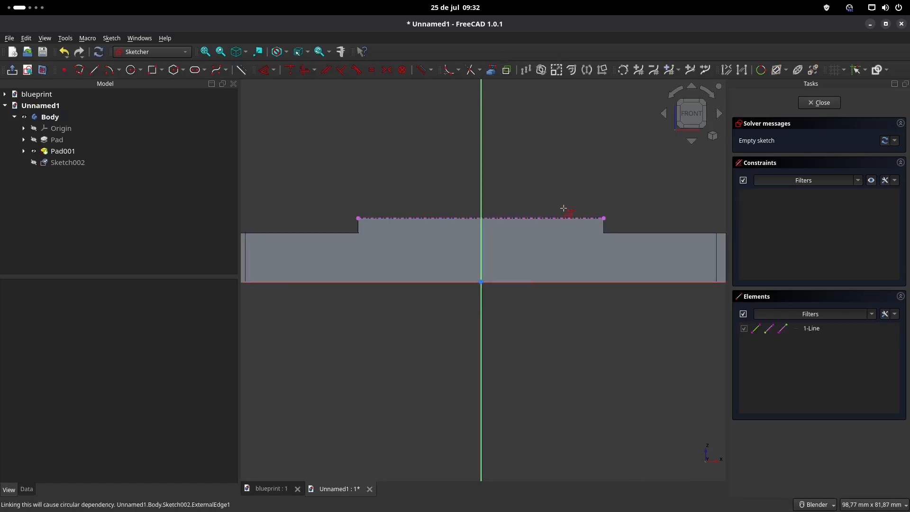
scroll(568, 202, "down", 2)
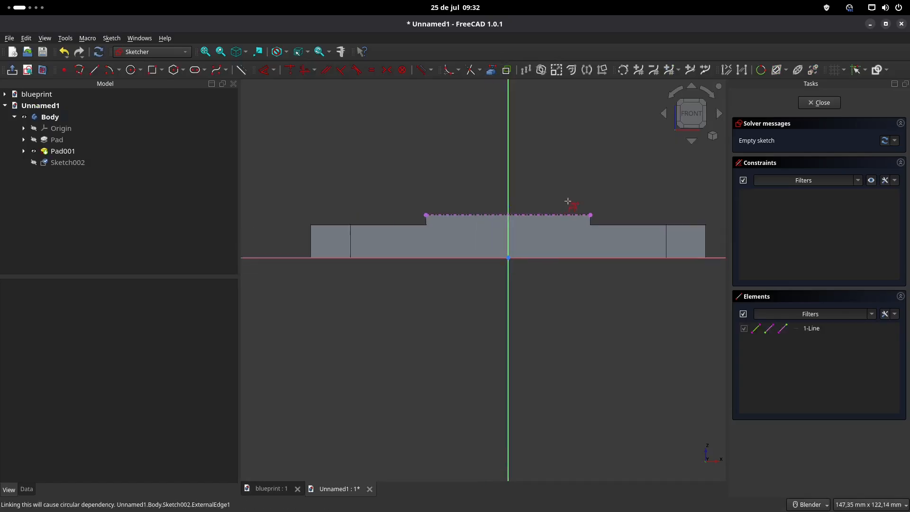
left_click(152, 70)
left_click(423, 262)
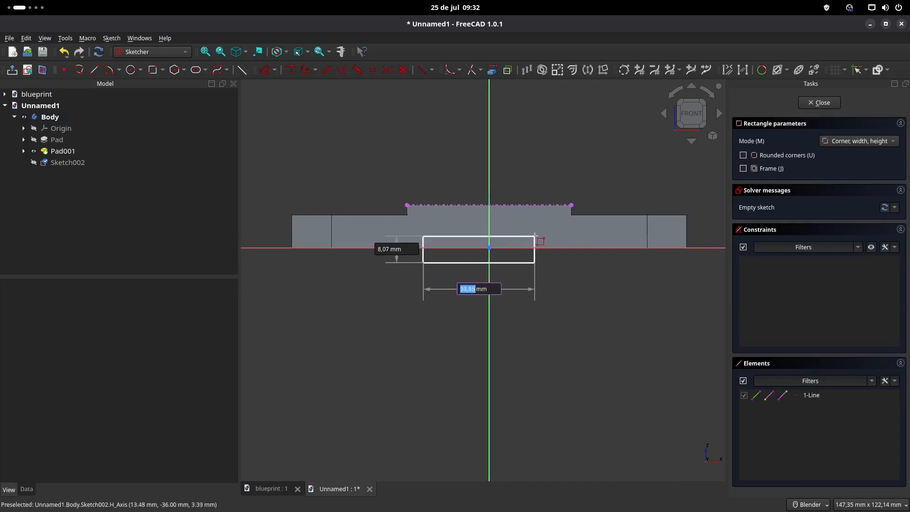
left_click(563, 238)
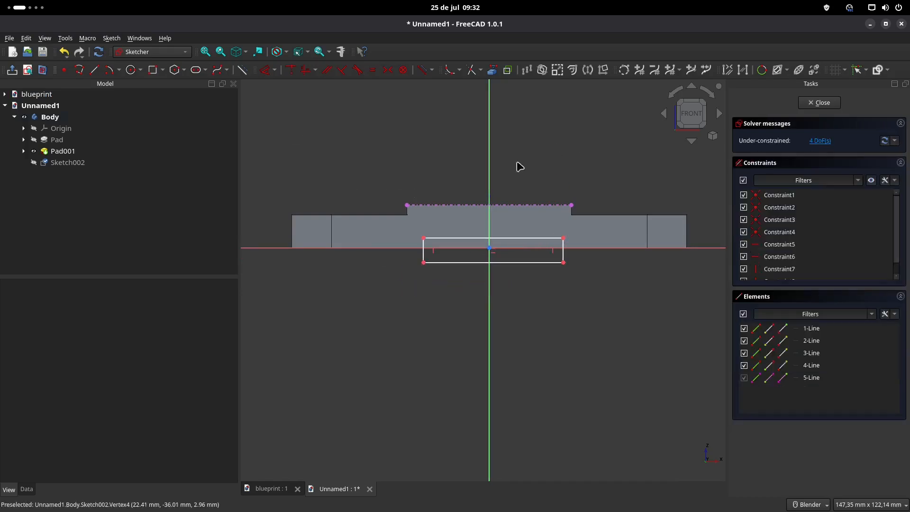
Step: Constrain the rectangle's two upper corners vertically in line with the ends of the projected edge
left_click(423, 238)
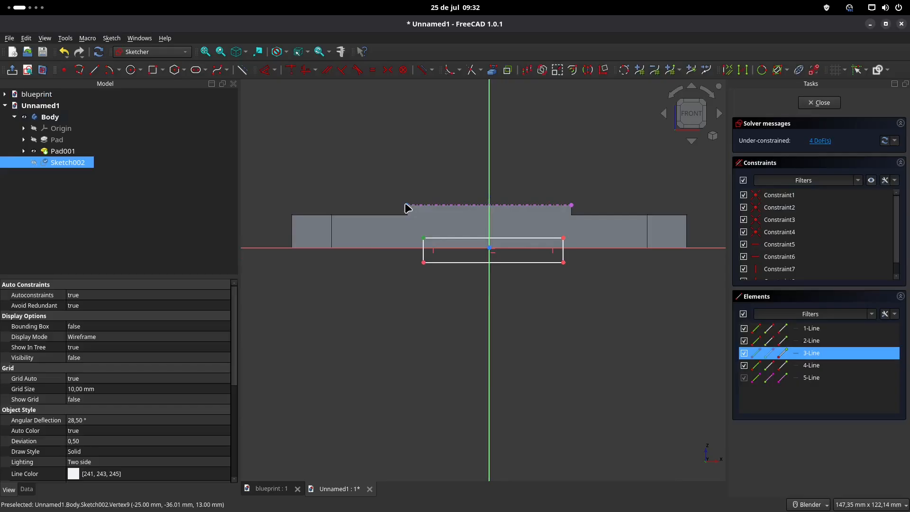
left_click(407, 206)
left_click(305, 70)
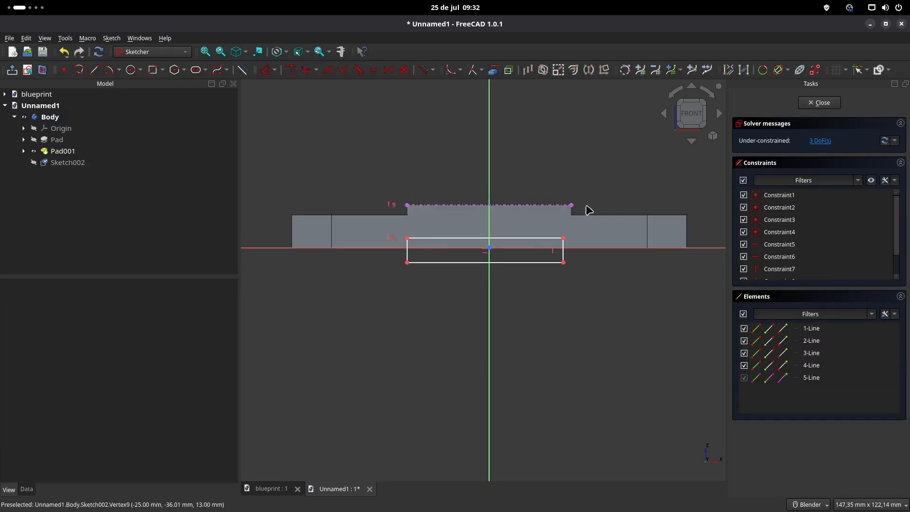
left_click(563, 238)
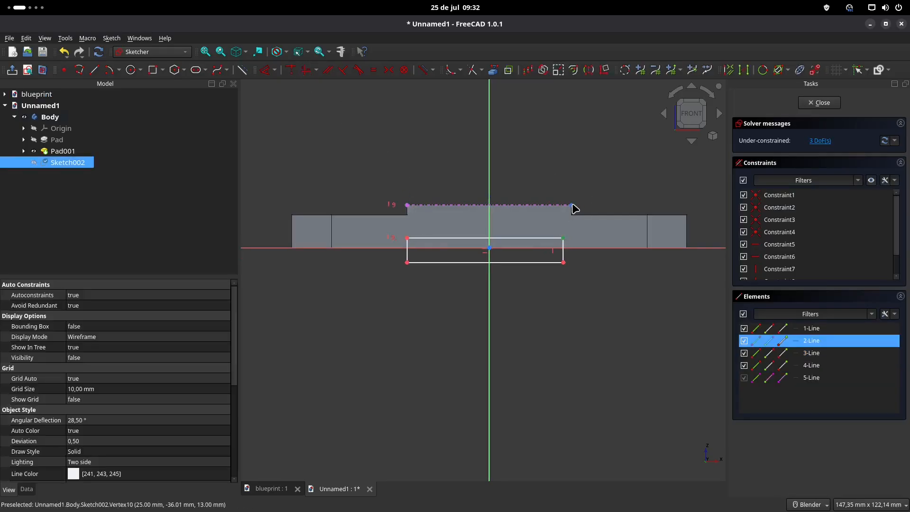
left_click(573, 205)
left_click(306, 70)
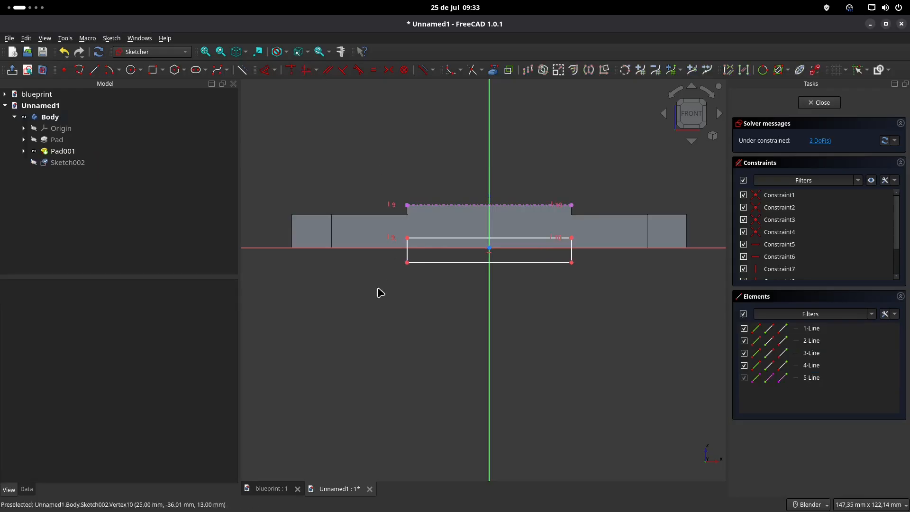
Step: Constrain the rectangle's lower-left corner to the horizontal axis, dimension its left side to 3 mm and close the sketch
left_click(407, 263)
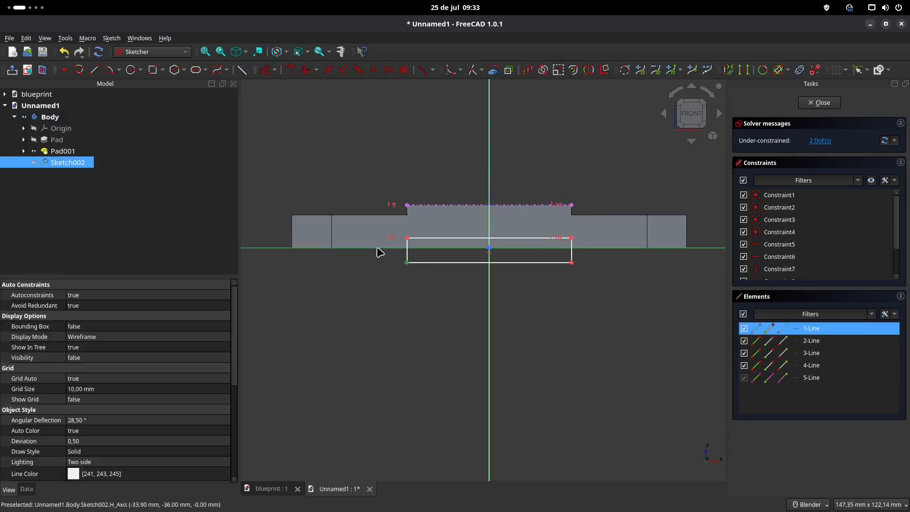
left_click(291, 71)
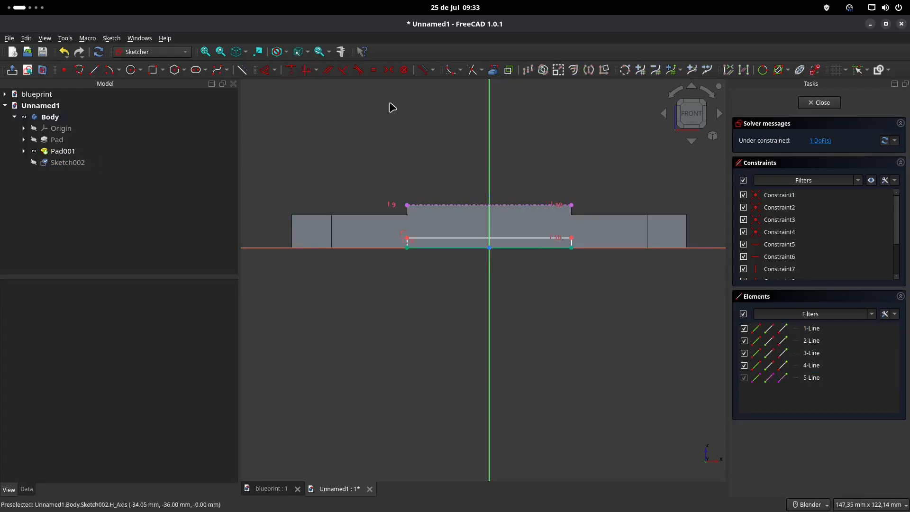
scroll(413, 243, "up", 5)
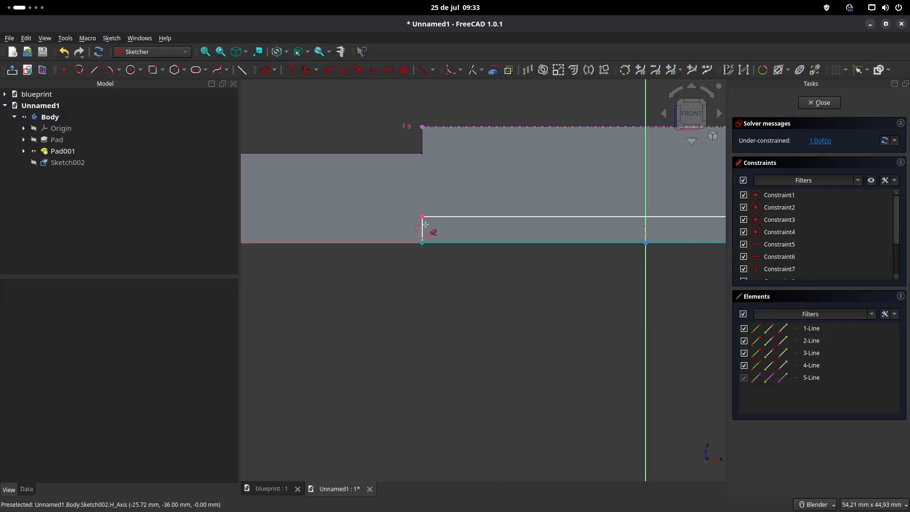
left_click(422, 226)
left_click(380, 279)
type("3")
key("Return")
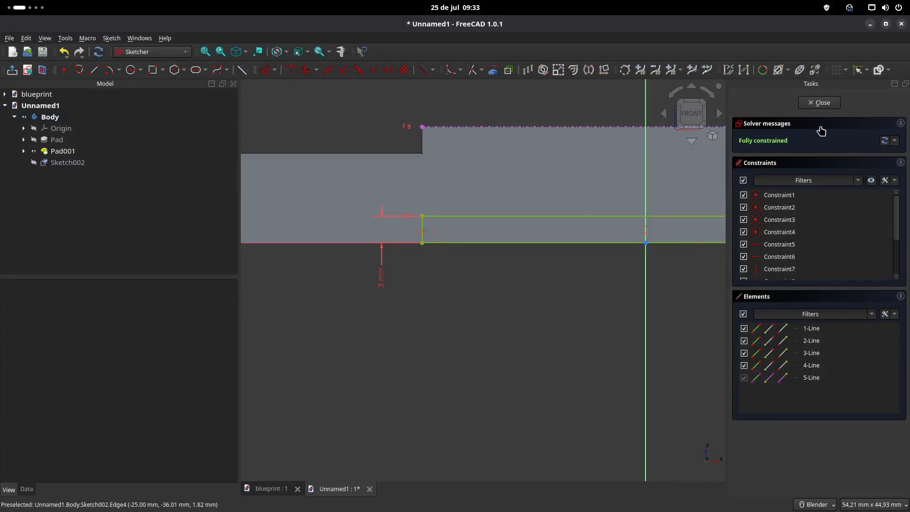
left_click(817, 102)
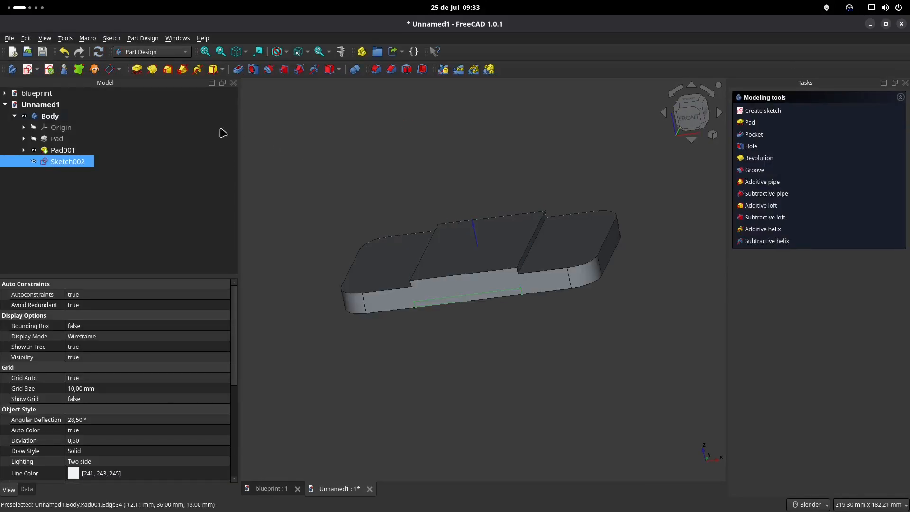
Step: Pocket the underside recess rectangle using the Through all type
left_click(237, 69)
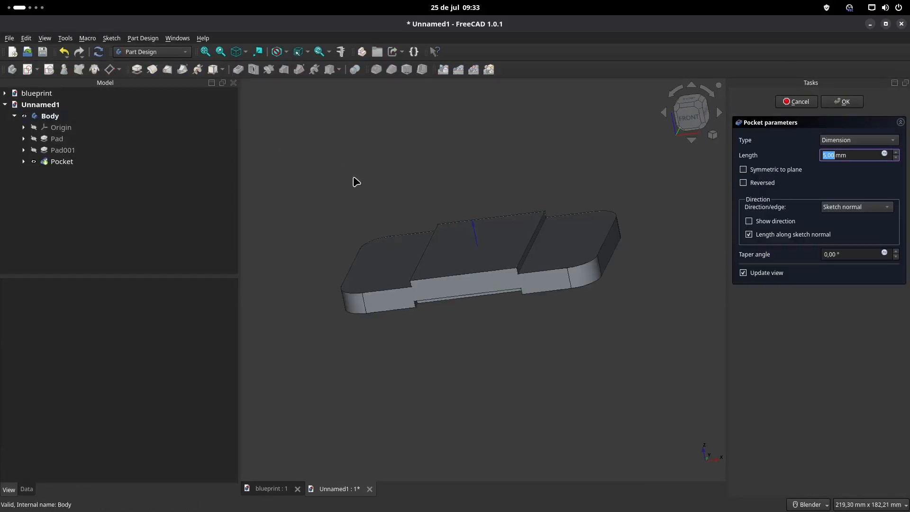
left_click(877, 141)
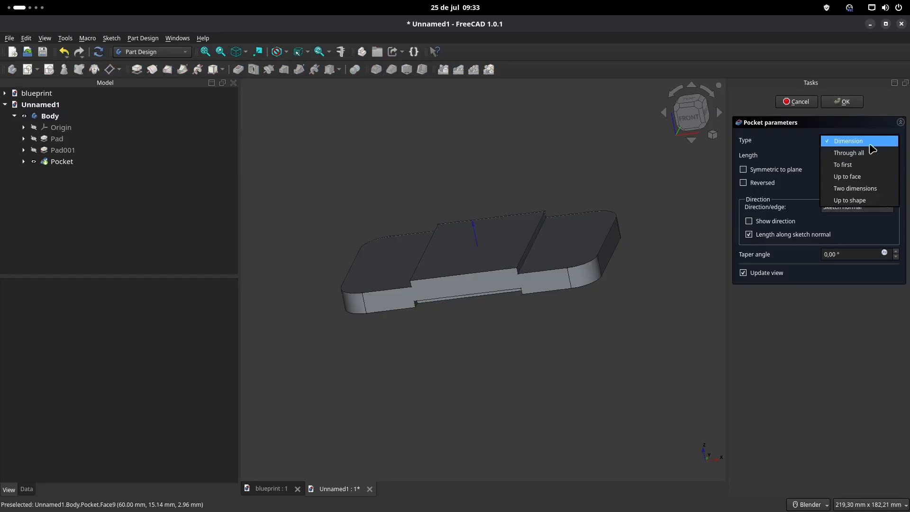
left_click(849, 153)
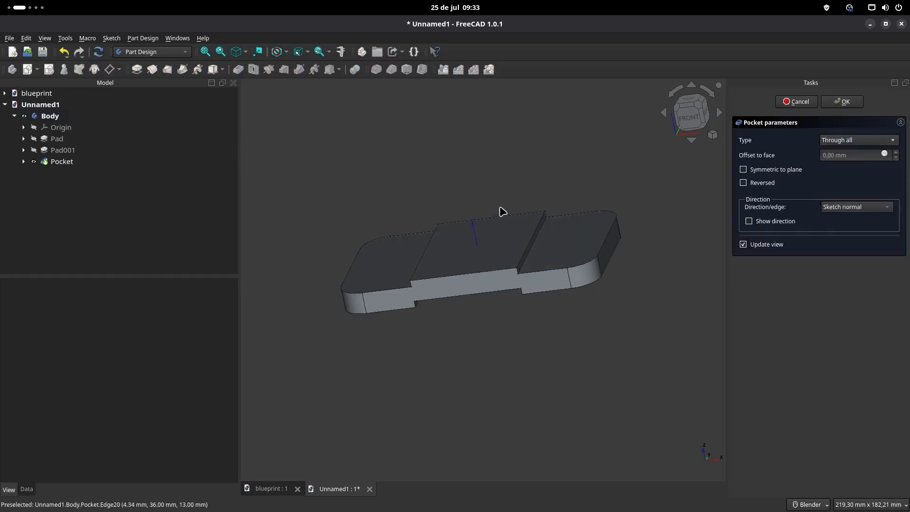
key("0")
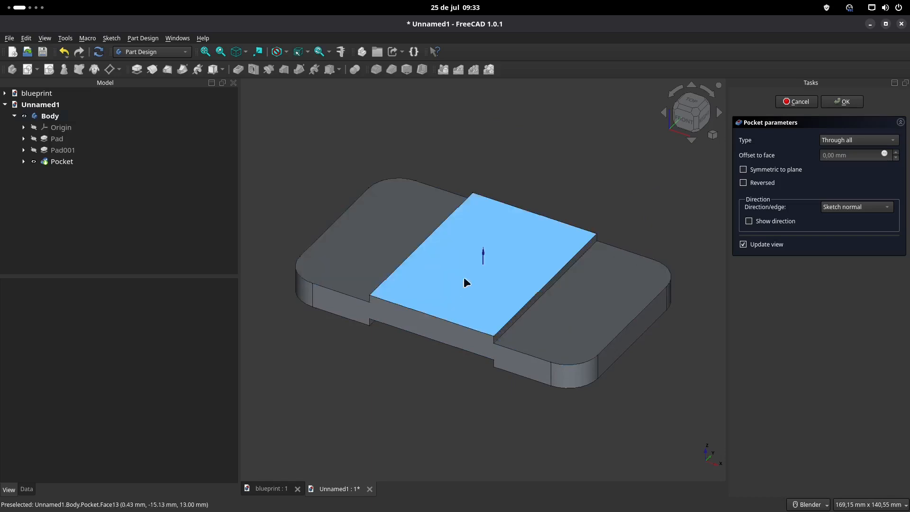
middle_click_drag(470, 254, 469, 240, "shift")
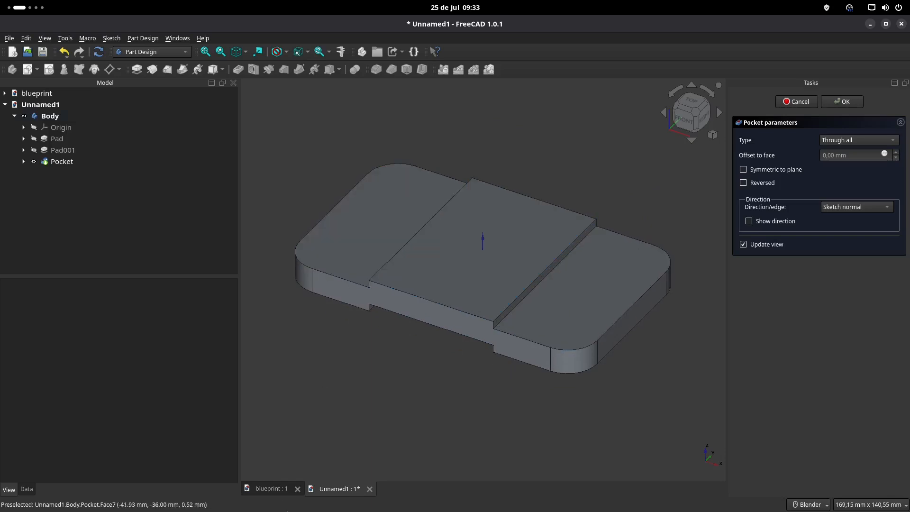
Step: Check the blueprint's Base top view for the four corner holes and review the first pad's sketch
left_click(270, 488)
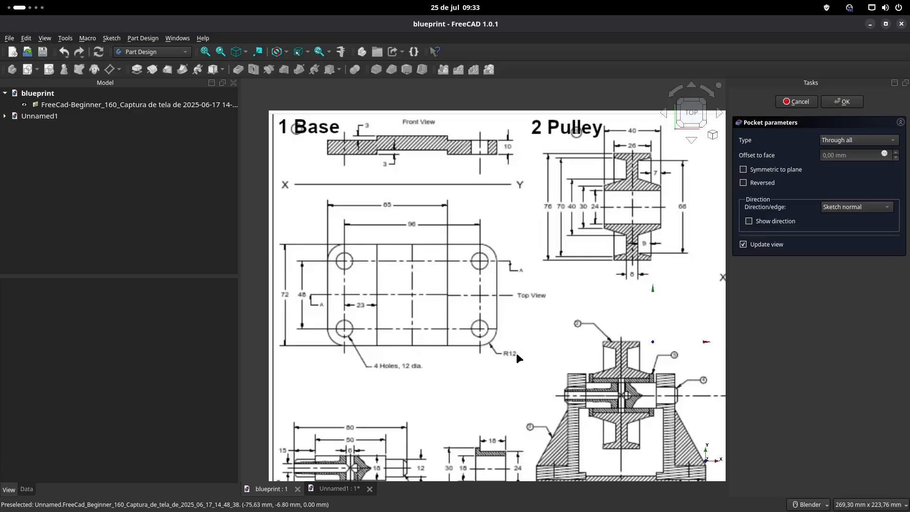
left_click(346, 490)
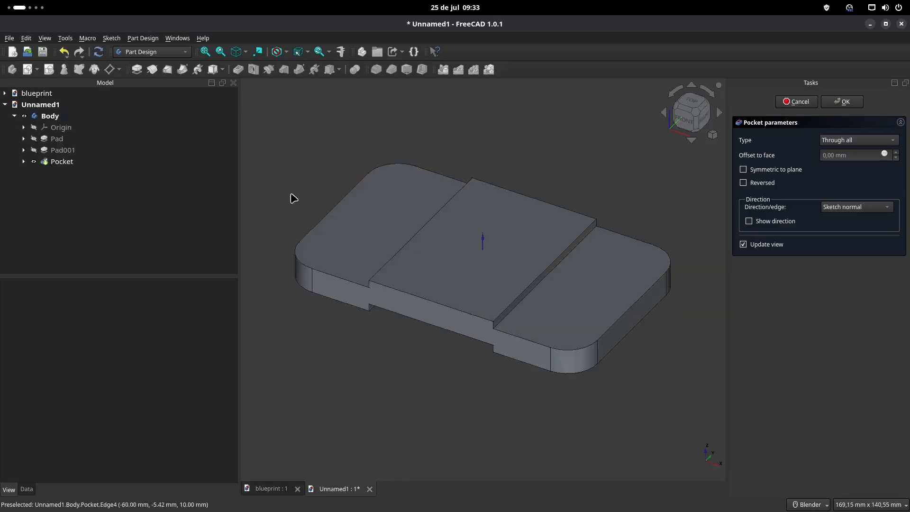
left_click(23, 139)
double_click(70, 150)
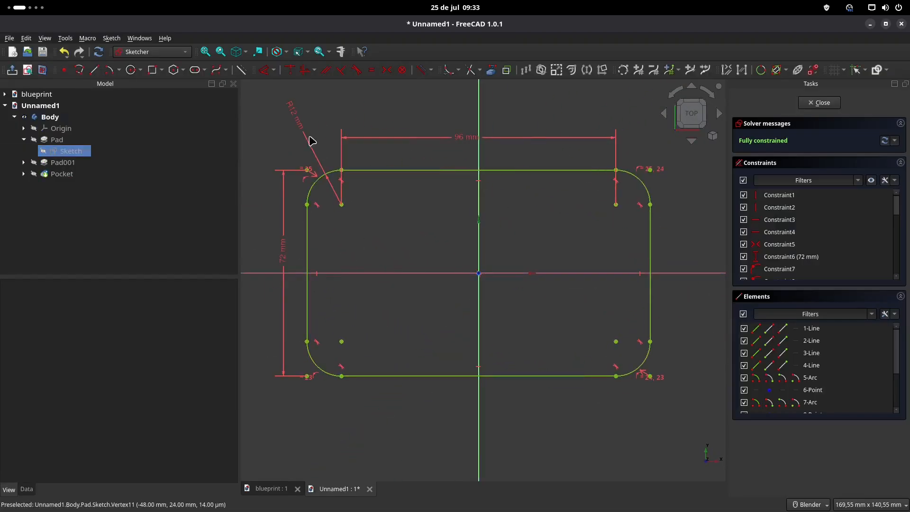
left_click(24, 139)
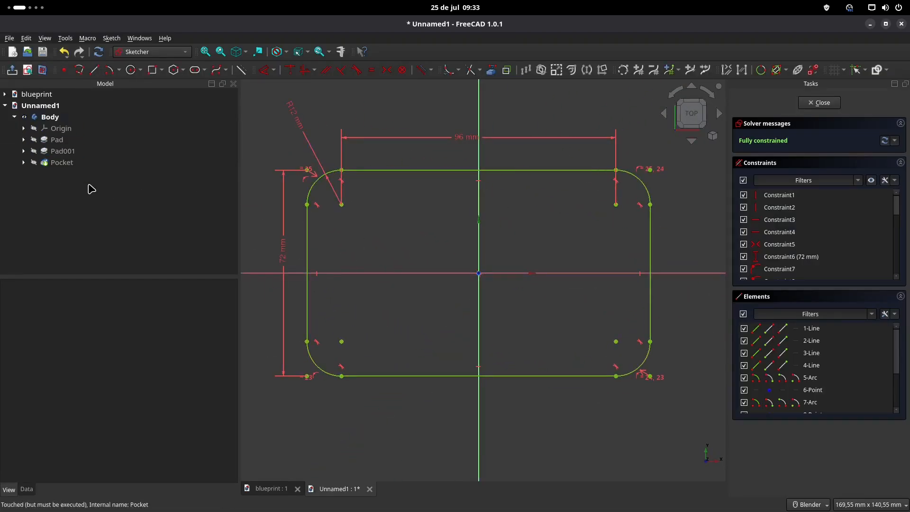
left_click(834, 103)
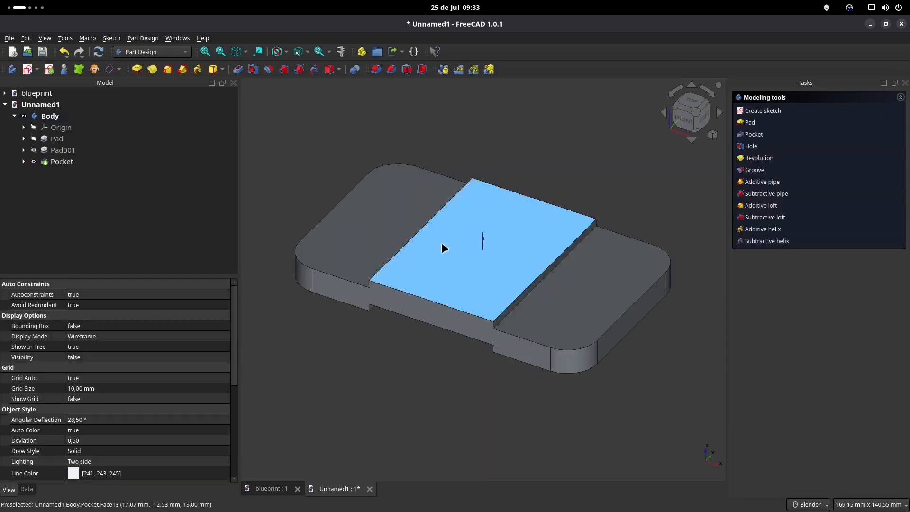
Step: Create a sketch on the lower top face left of the raised middle section
left_click(399, 188)
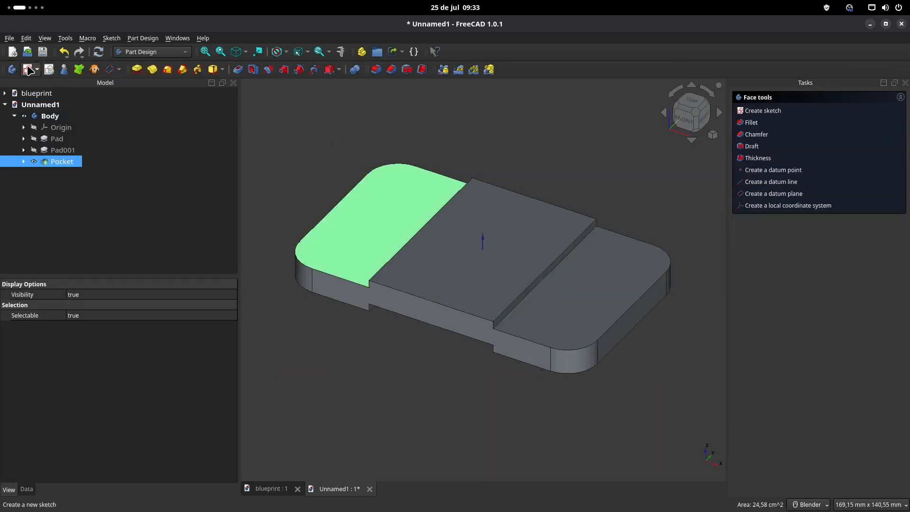
left_click(29, 70)
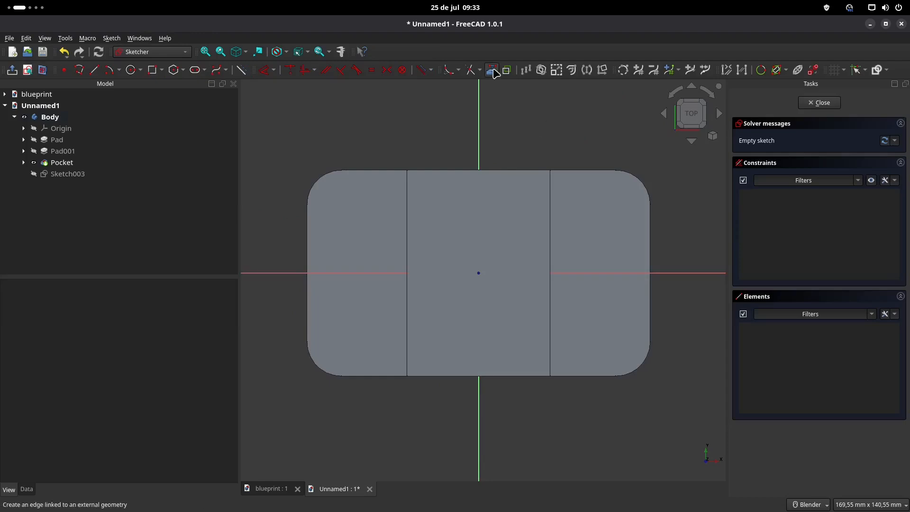
Step: Reference the upper-left corner arc as external geometry, draw a 12 mm diameter circle on its centre and close the sketch
left_click(317, 179)
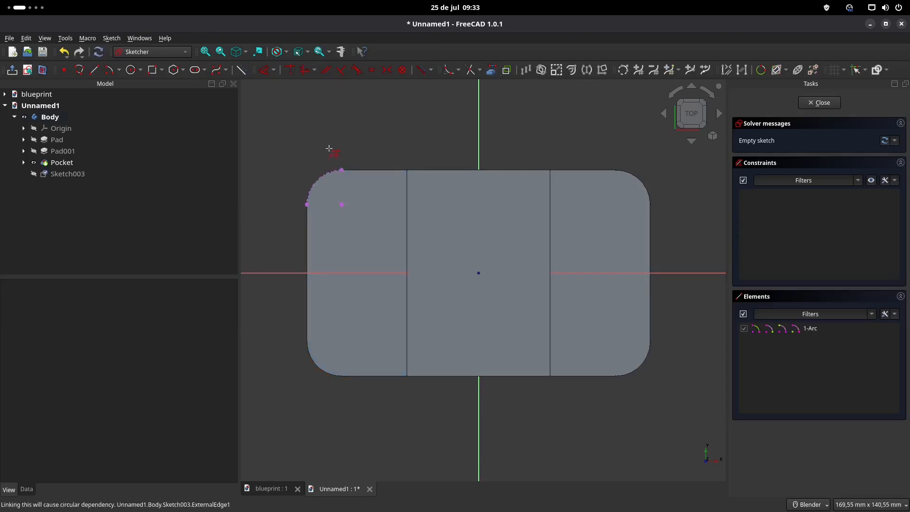
left_click(131, 70)
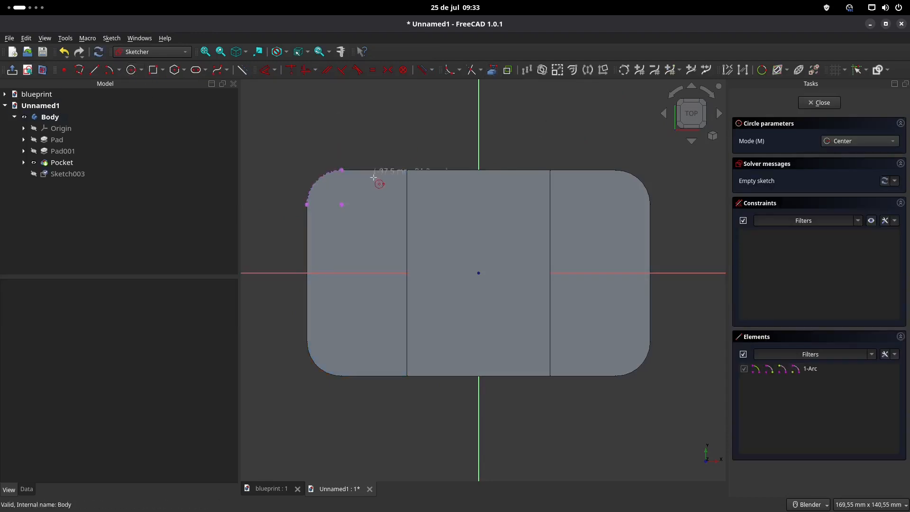
left_click(342, 204)
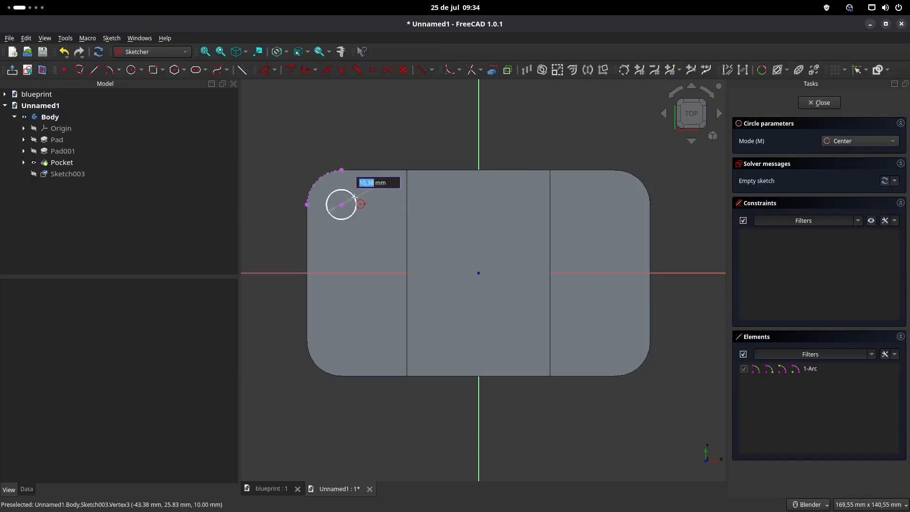
type("12")
key("Return")
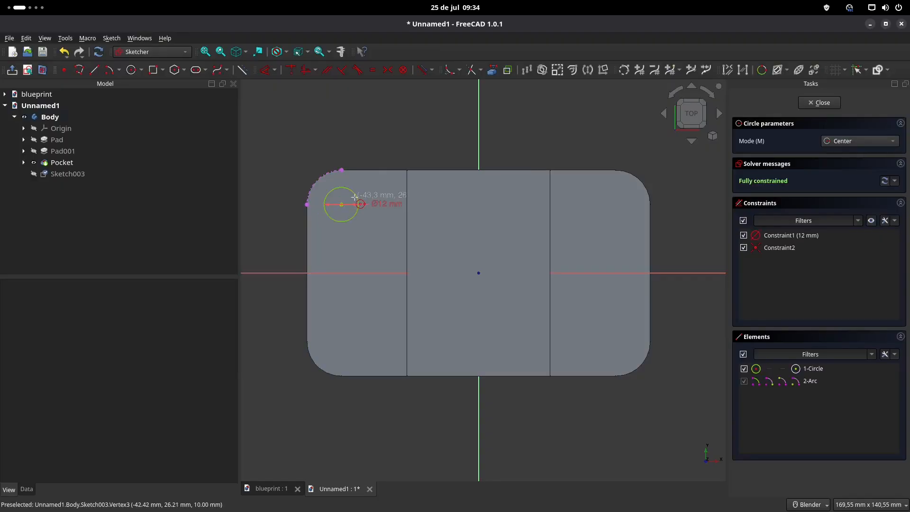
left_click(819, 102)
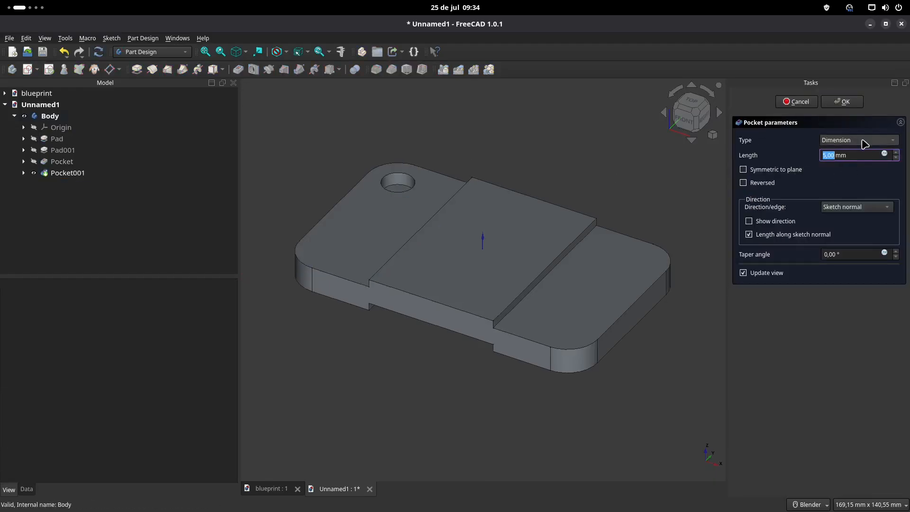
Step: Pocket the 12 mm corner circle using the Through all type
left_click(865, 144)
left_click(849, 152)
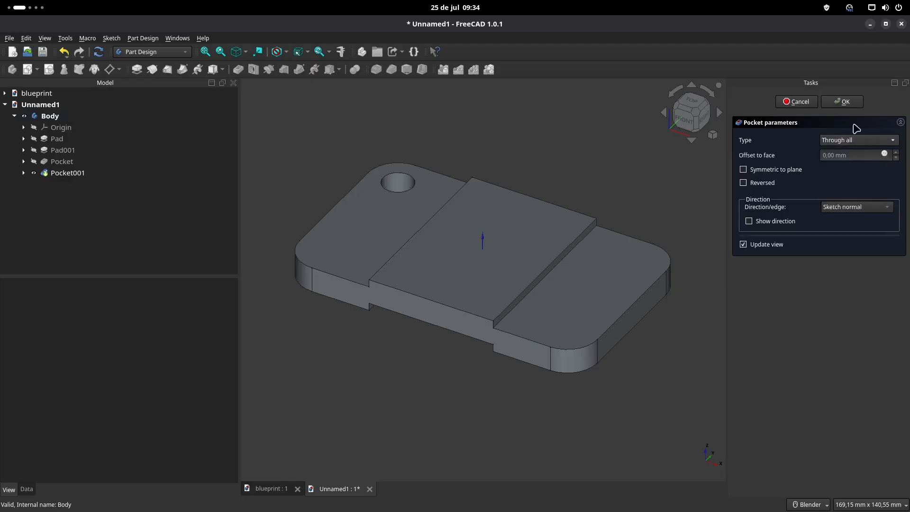
left_click(845, 102)
middle_click_drag(311, 134, 330, 179)
middle_click_drag(495, 167, 317, 267)
middle_click_drag(253, 244, 248, 244)
middle_click_drag(488, 207, 488, 222, "shift")
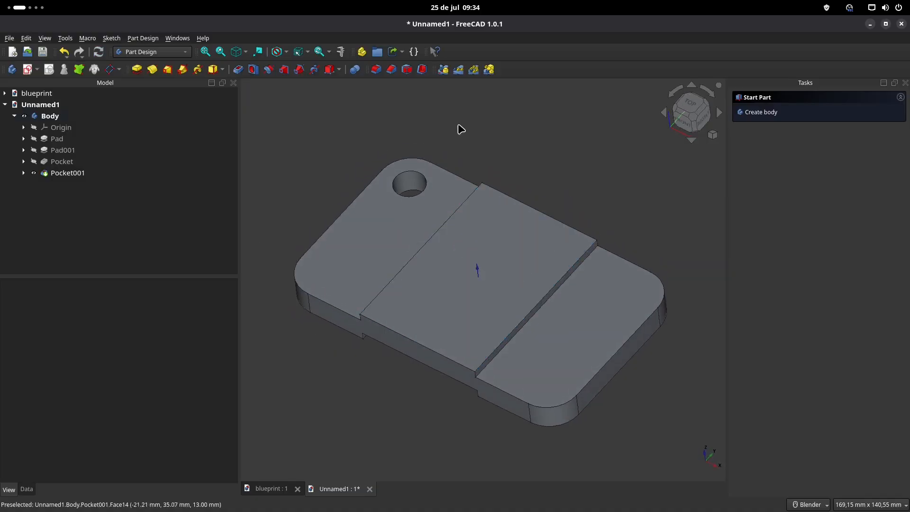
Step: Create a MultiTransform of the corner hole pocket and add a mirrored transformation about the vertical sketch axis
left_click(71, 175)
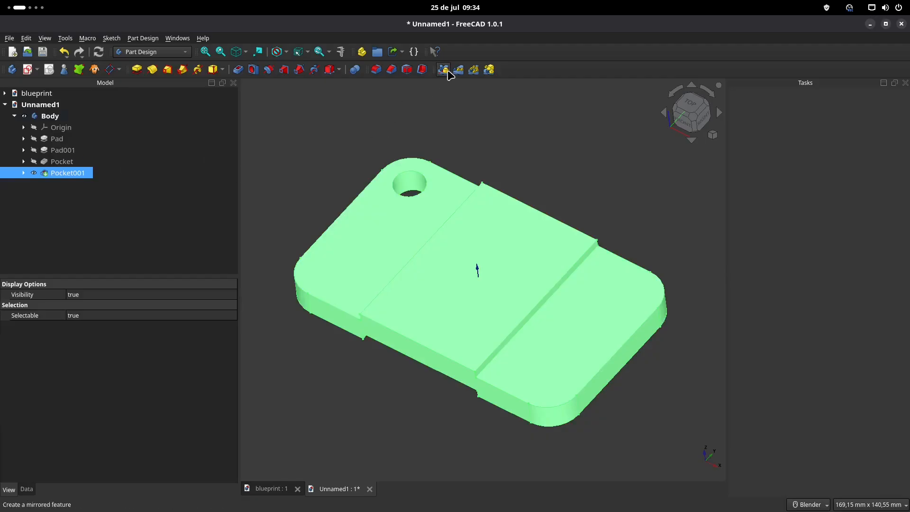
left_click(489, 69)
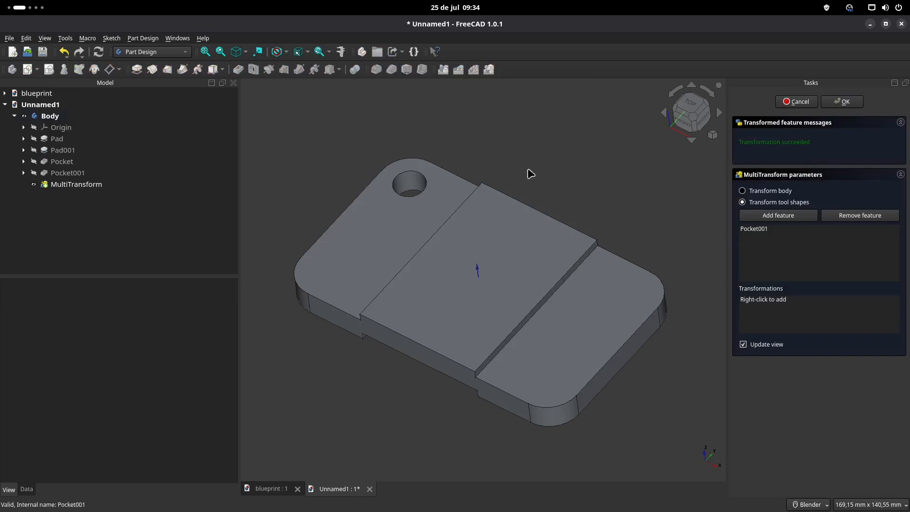
left_click(769, 301)
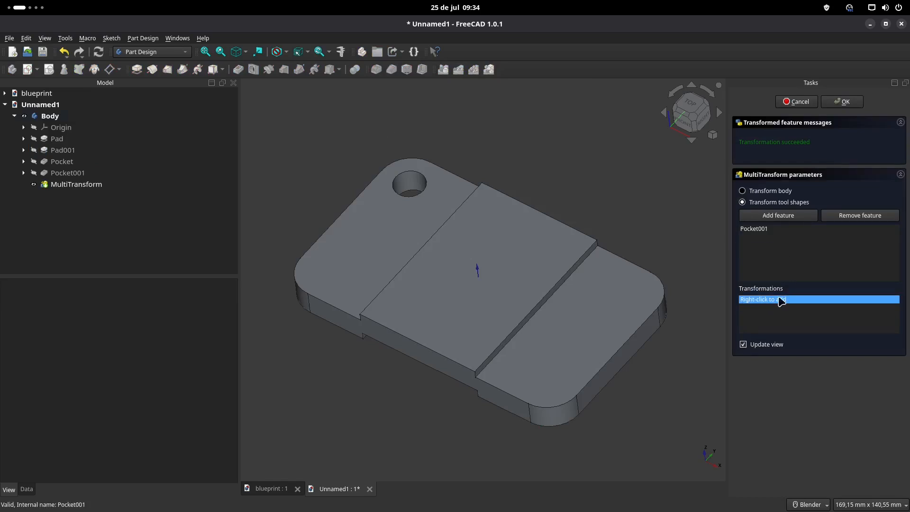
right_click(773, 302)
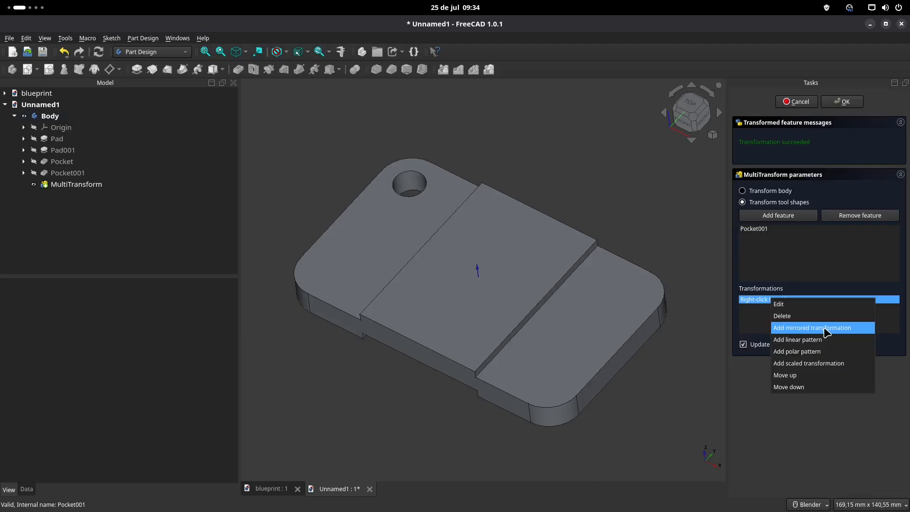
left_click(831, 328)
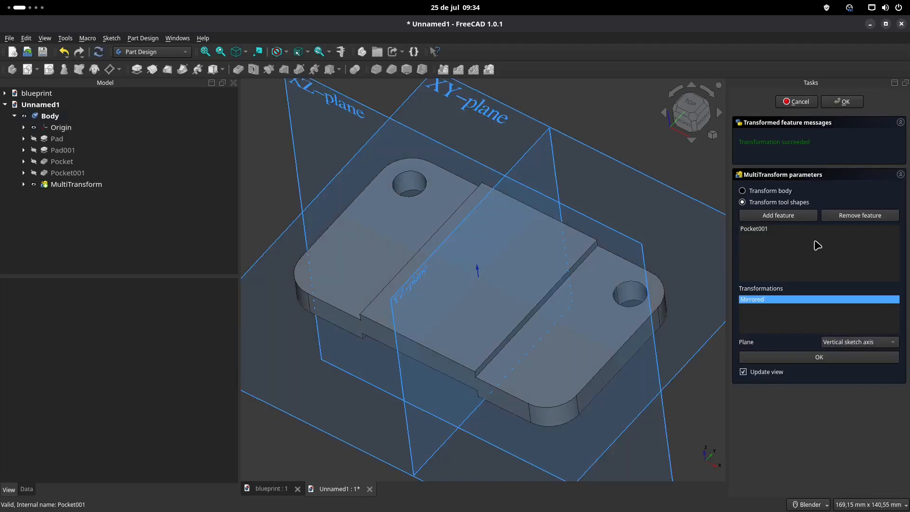
left_click(820, 359)
Step: Add a second mirrored transformation about the horizontal sketch axis and finish the MultiTransform
right_click(760, 303)
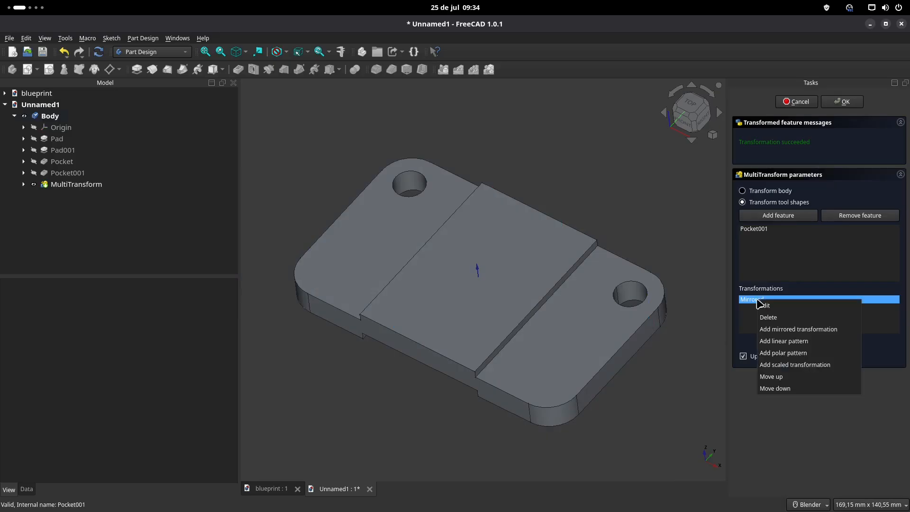
left_click(825, 329)
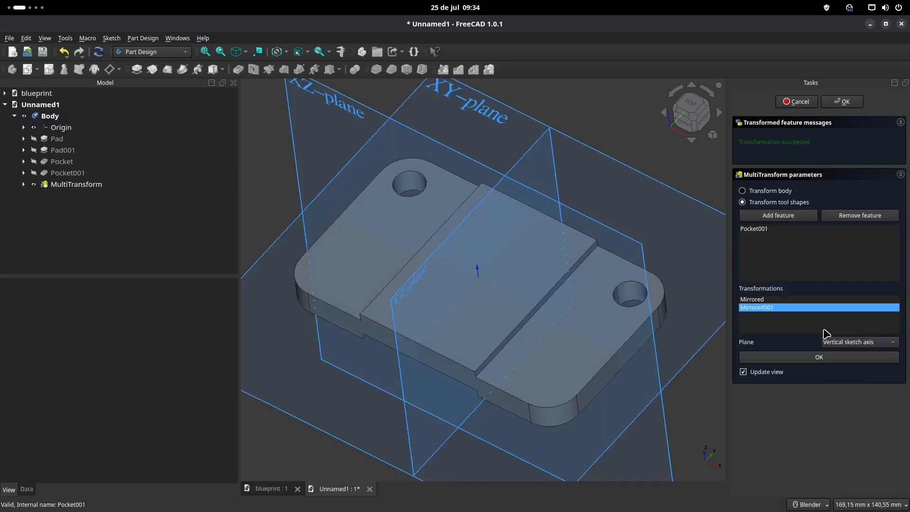
left_click(875, 347)
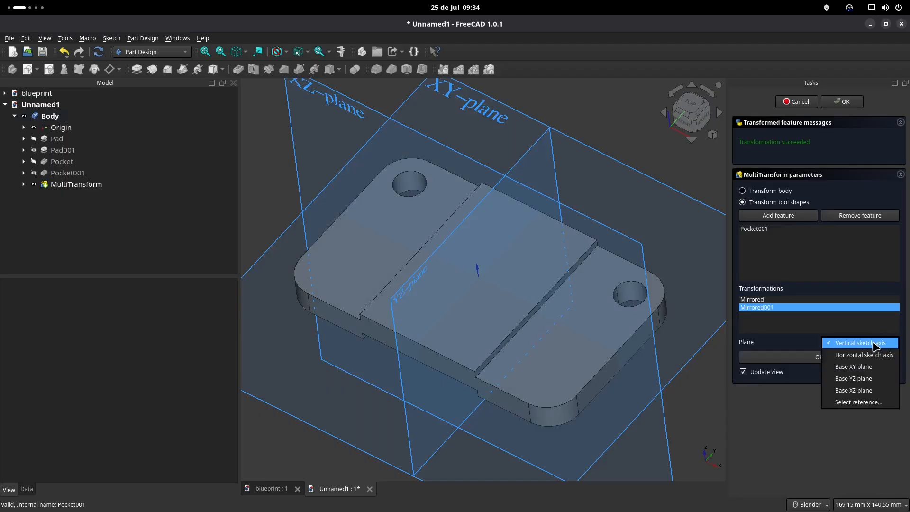
left_click(877, 356)
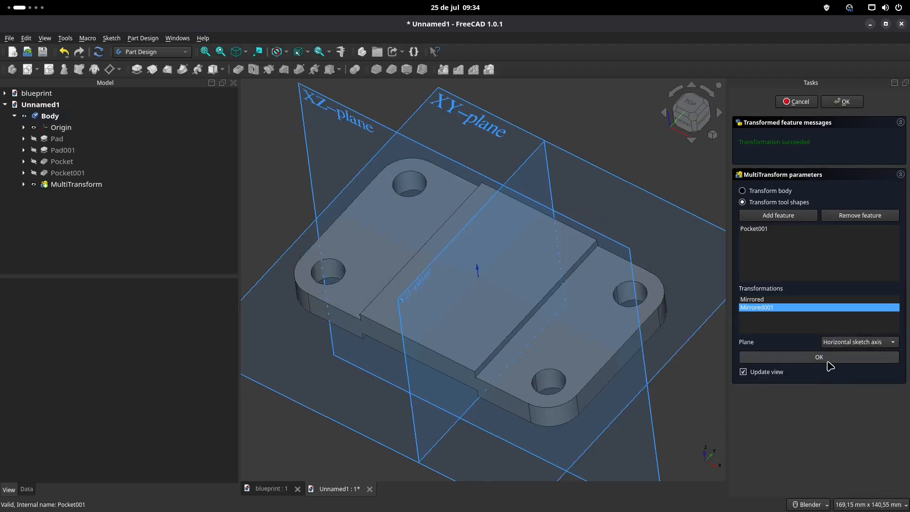
left_click(877, 357)
left_click(847, 103)
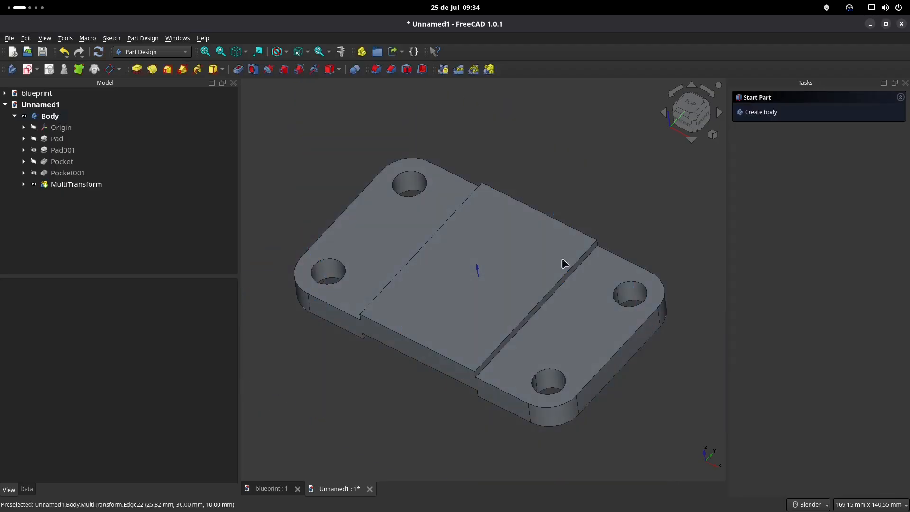
mouse_move(501, 215)
middle_mouse_down("shift")
mouse_move(516, 205)
mouse_move(507, 208)
middle_mouse_up("shift")
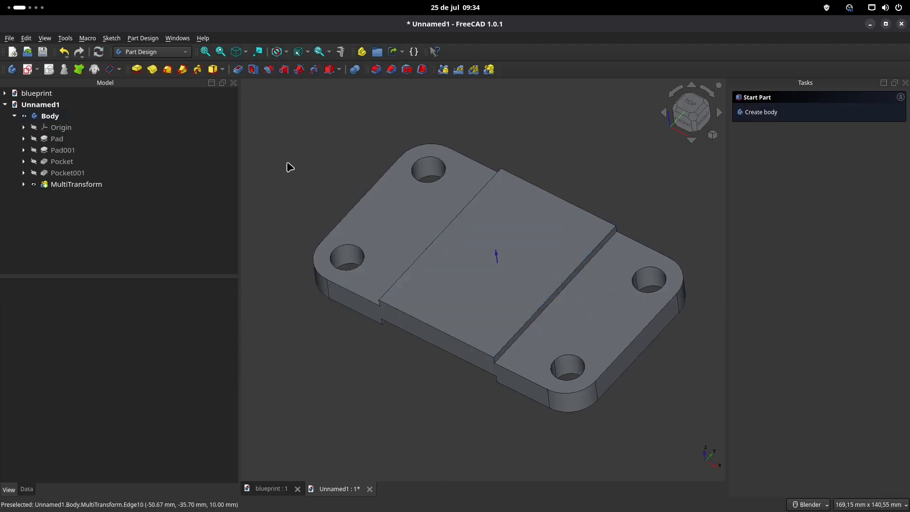
Step: Save the Base model as FreeCAD_Beginner_160_base.FCStd and close its document
key("ctrl+shift+s")
left_click(431, 222)
left_click(440, 345)
type("_base.FCStd")
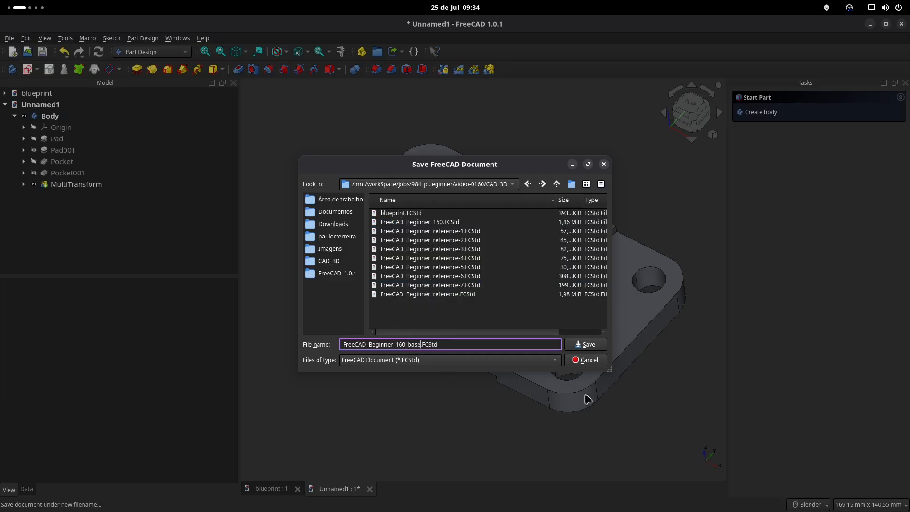
left_click(586, 344)
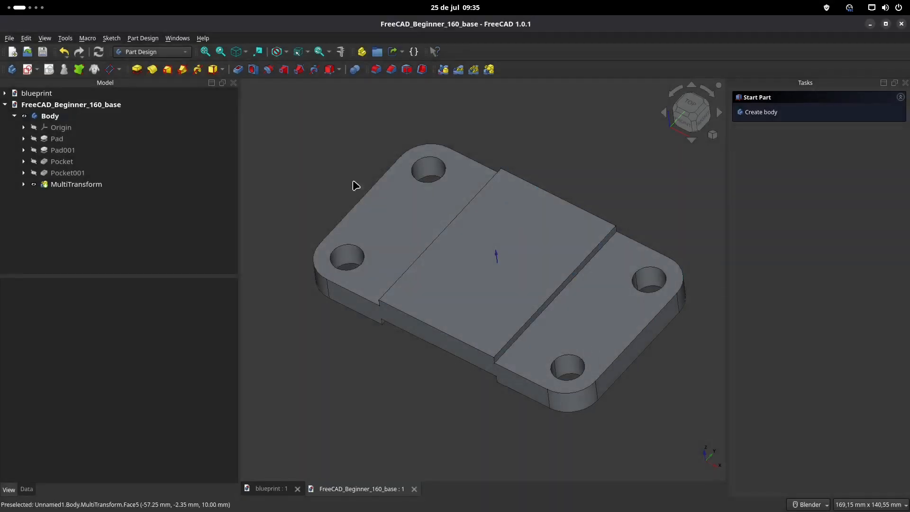
left_click(415, 489)
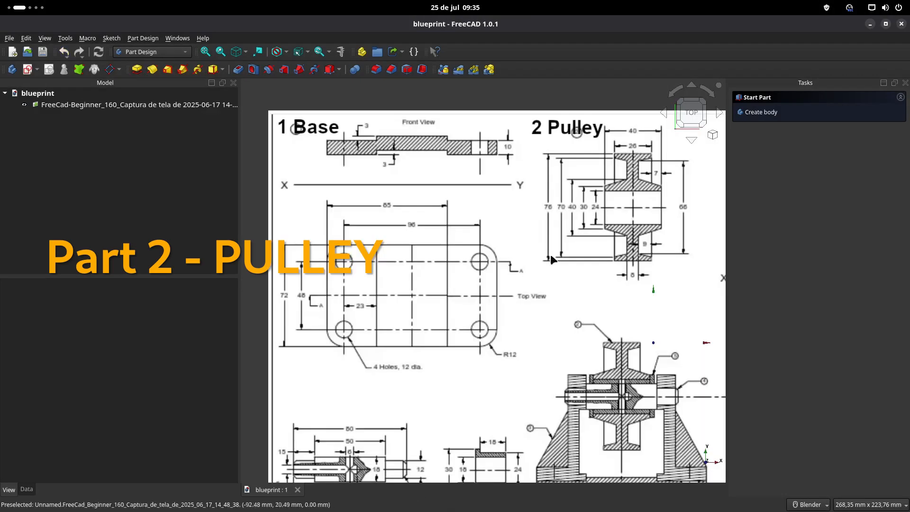
Step: Check the blueprint's Pulley section view and create a new document for the part
middle_click_drag(641, 188, 514, 210, "shift")
scroll(514, 211, "up", 2)
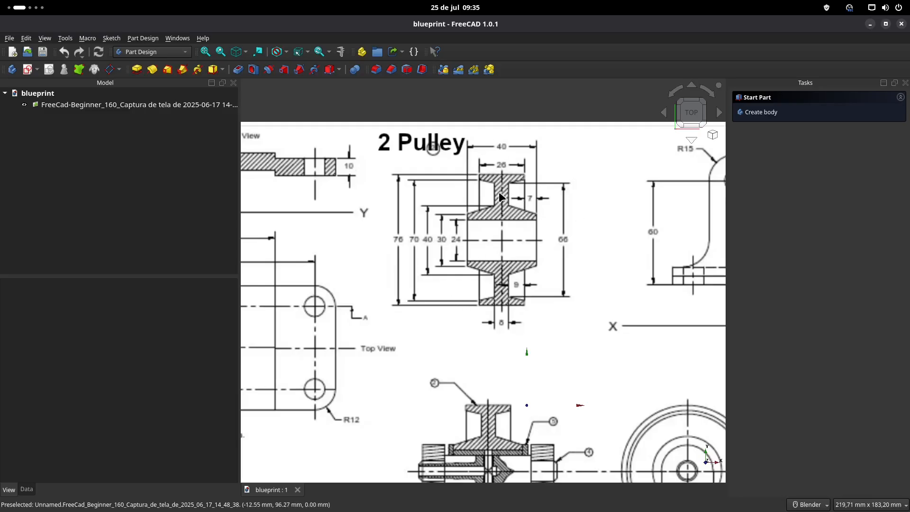
scroll(500, 197, "up", 1)
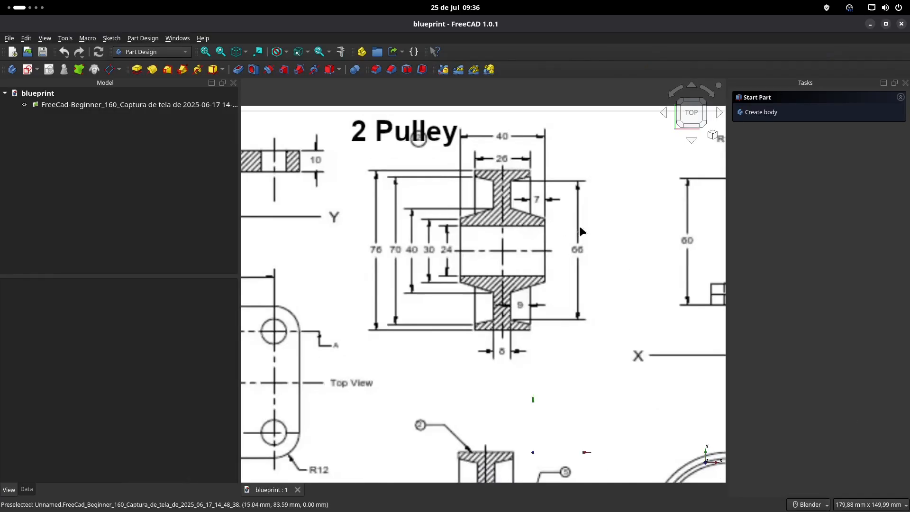
left_click(13, 51)
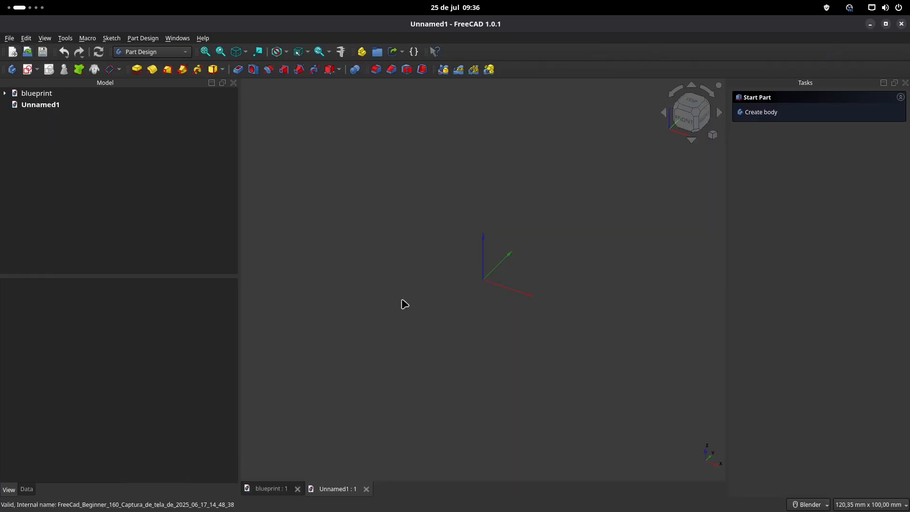
Step: Examine the blueprint for the Pulley's place in the final assembly and the diameters and widths of its section view
left_click(271, 488)
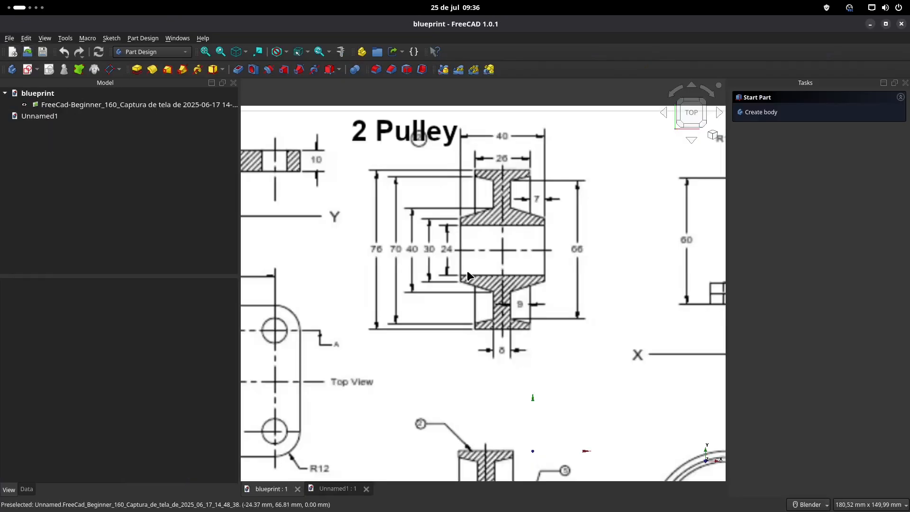
scroll(465, 272, "down", 3)
middle_click_drag(412, 276, 470, 238, "shift")
scroll(444, 223, "down", 1)
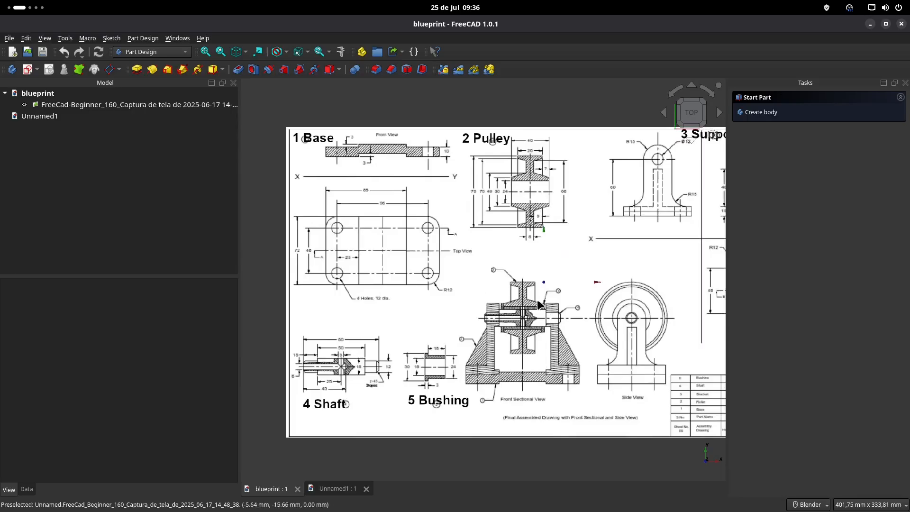
middle_click_drag(564, 223, 529, 253, "shift")
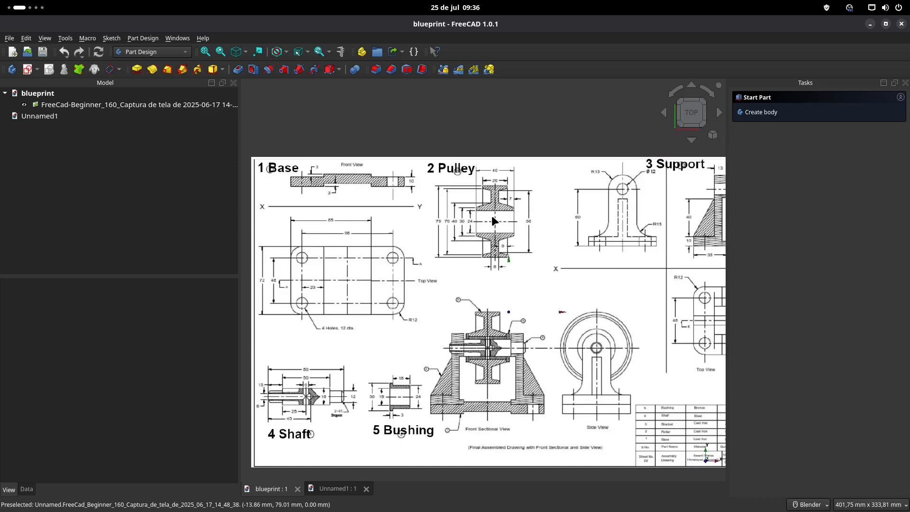
scroll(492, 215, "up", 3)
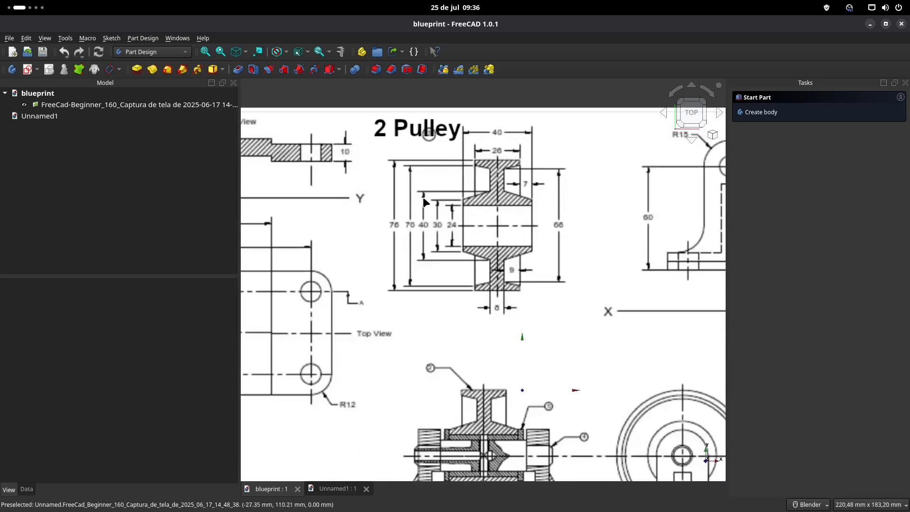
middle_click_drag(516, 200, 502, 235, "shift")
scroll(507, 217, "up", 1)
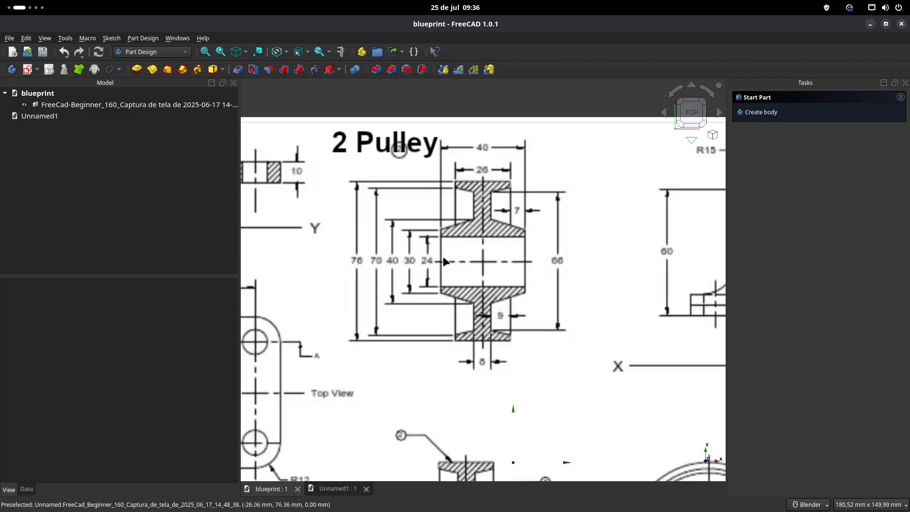
Step: Create a sketch on the XZ plane of a new body in the empty document
left_click(337, 489)
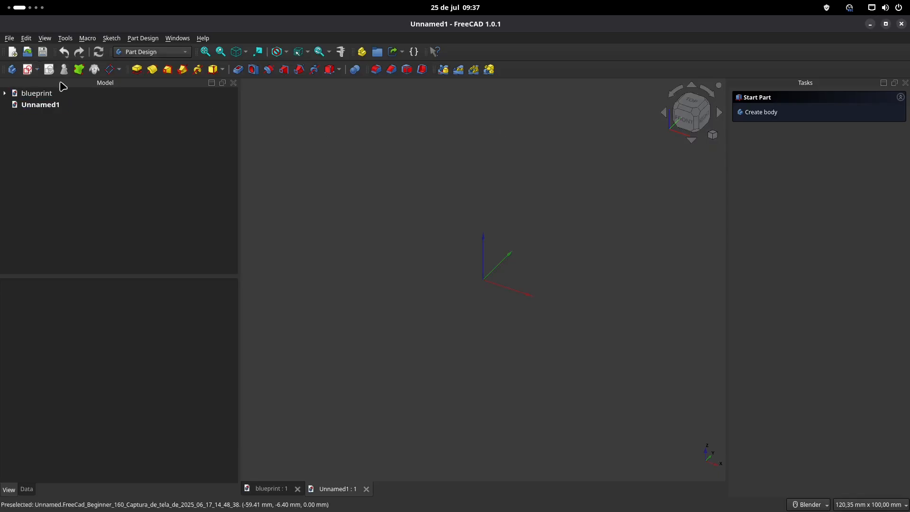
left_click(28, 70)
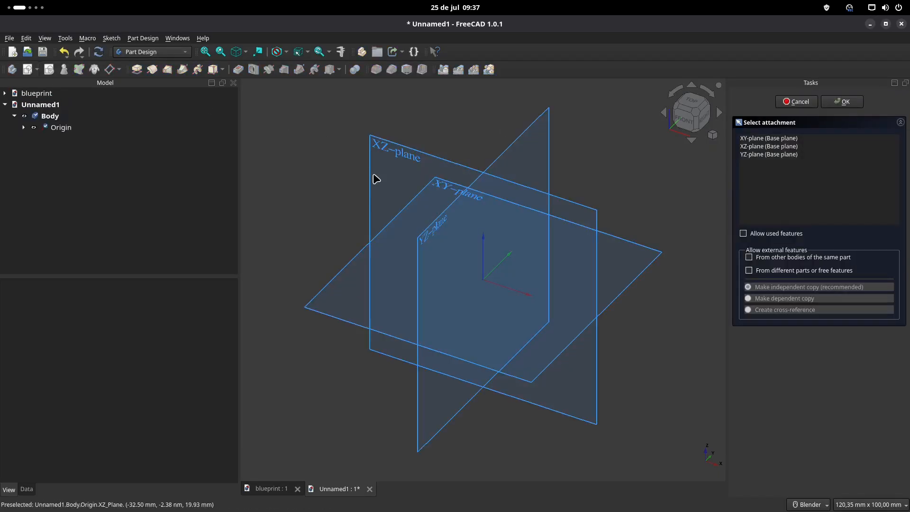
left_click(408, 159)
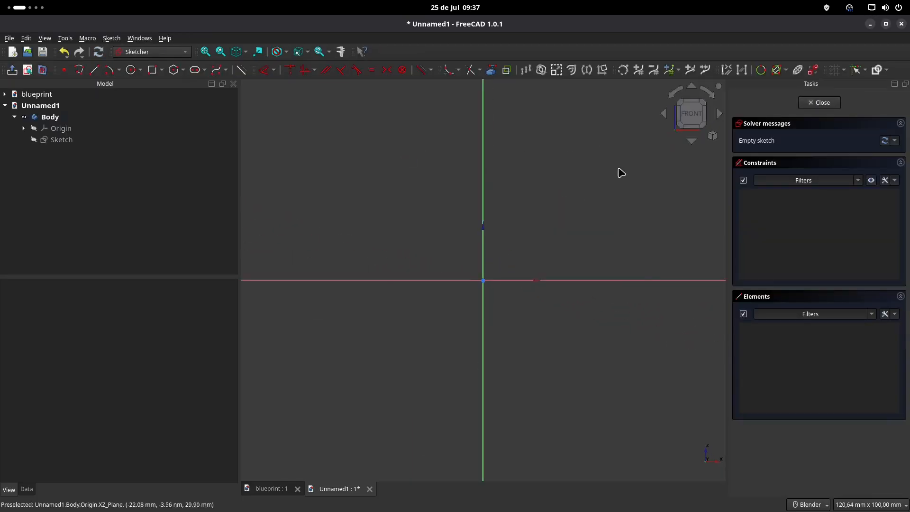
Step: Draw a horizontal line about 13 mm long leftward from a point on the vertical axis, about 8 mm above the origin
scroll(506, 252, "up", 2)
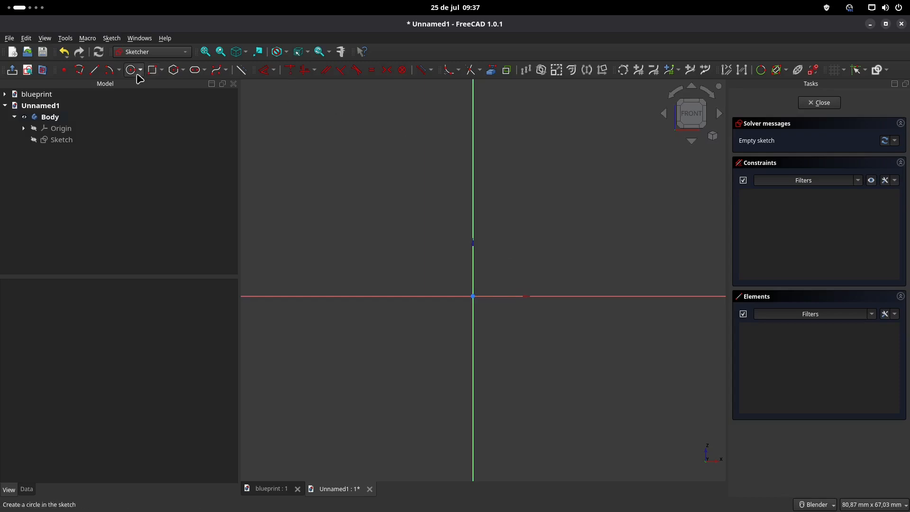
left_click(94, 70)
scroll(462, 247, "up", 1)
scroll(462, 247, "up", 1)
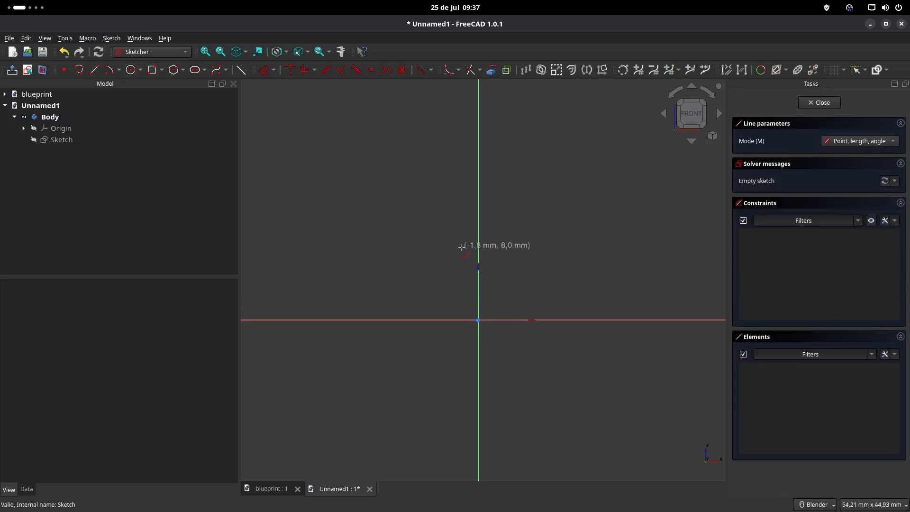
left_click(477, 249)
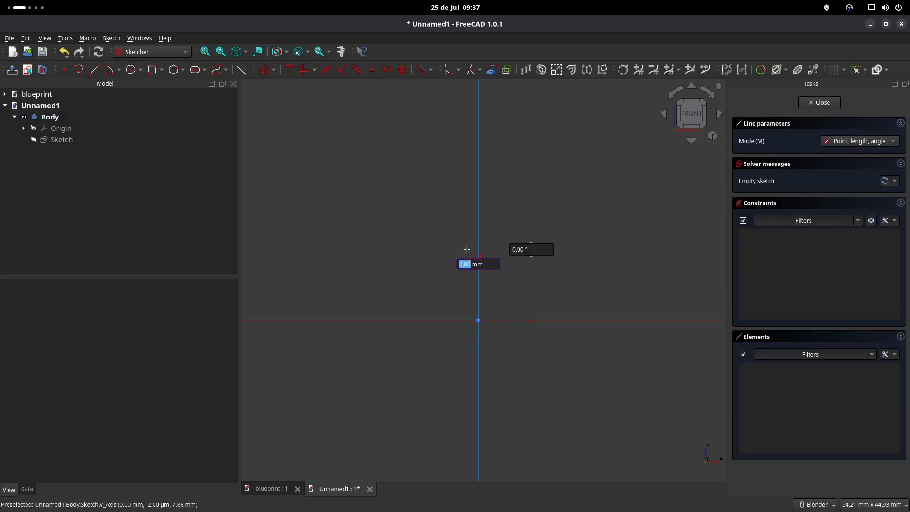
left_click(364, 250)
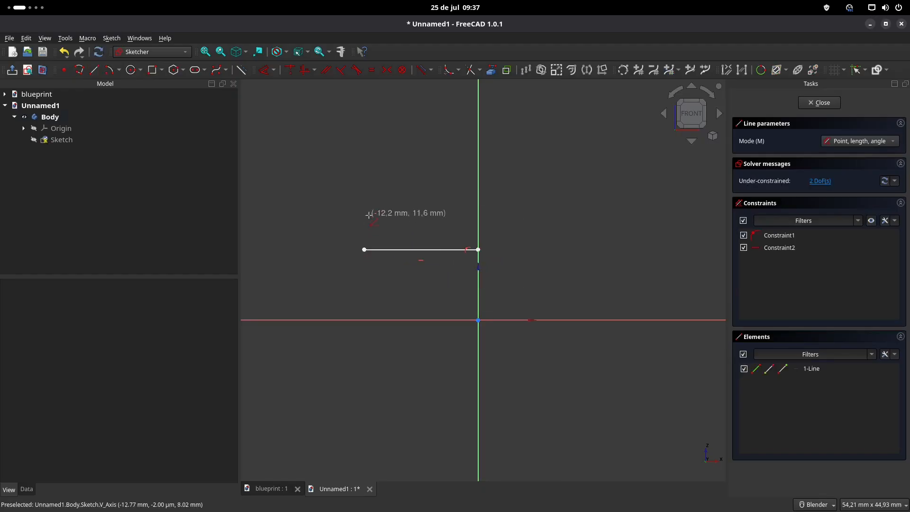
key("Escape")
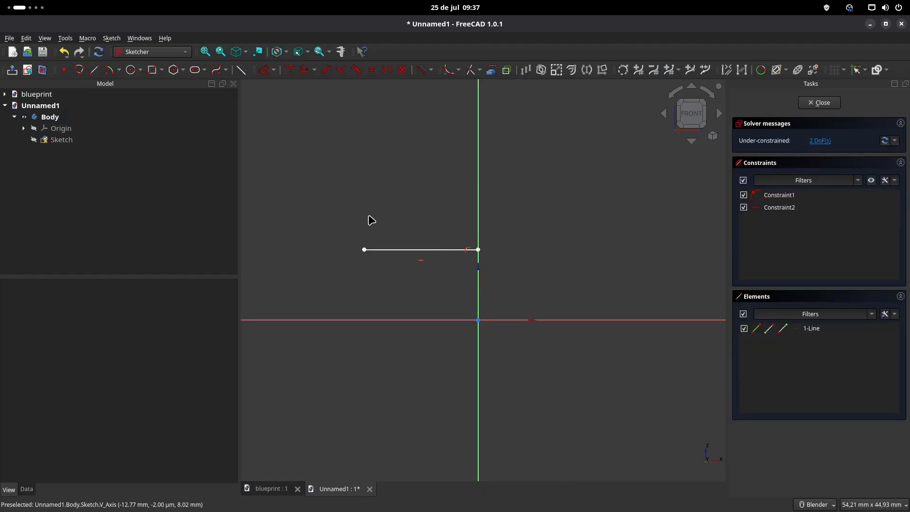
Step: Dimension the height of the line's end on the vertical axis above the horizontal axis as 24/2 mm
left_click(265, 71)
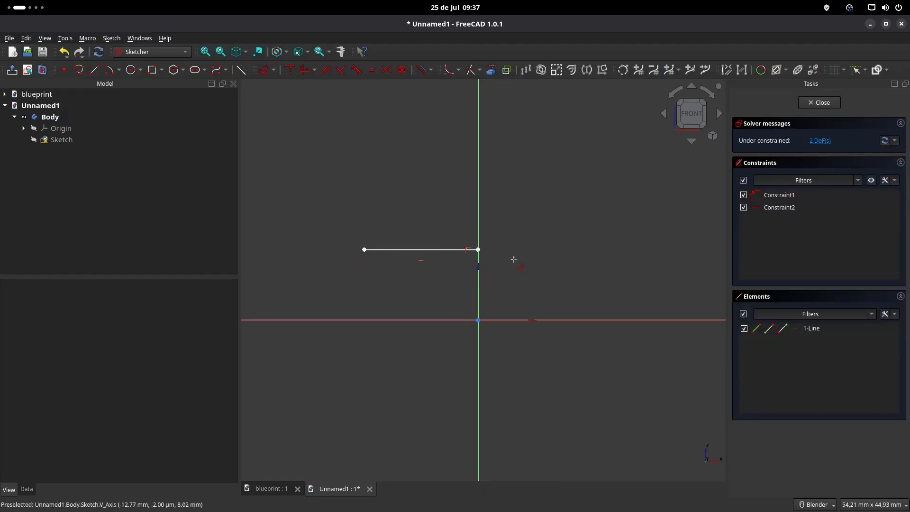
left_click(478, 250)
left_click(515, 277)
type("24/2")
key("Return")
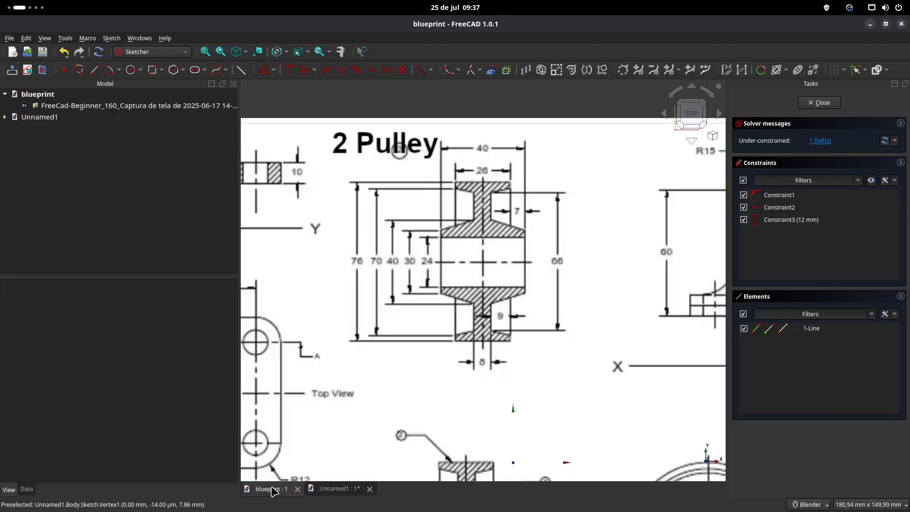
Step: Check the hub width on the Pulley blueprint and set the bore line's length to 20 mm, placing the dimension just below the line
left_click(271, 489)
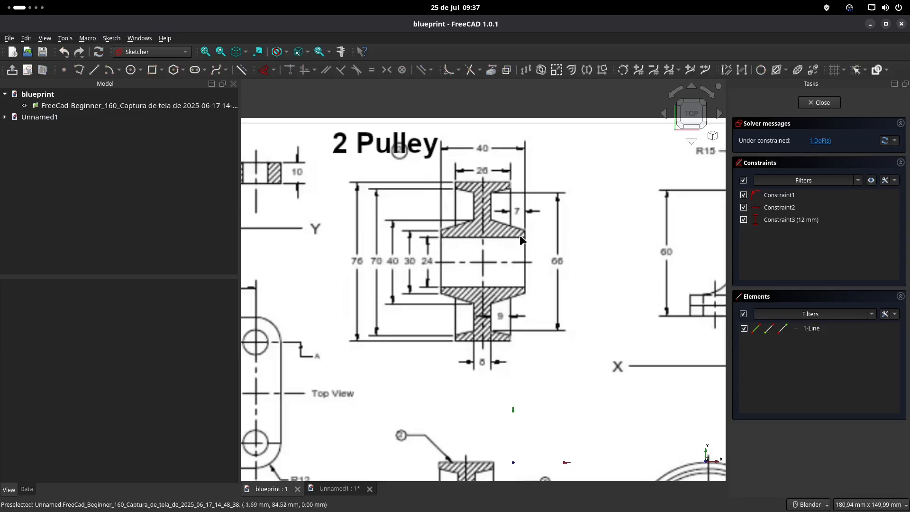
left_click(335, 488)
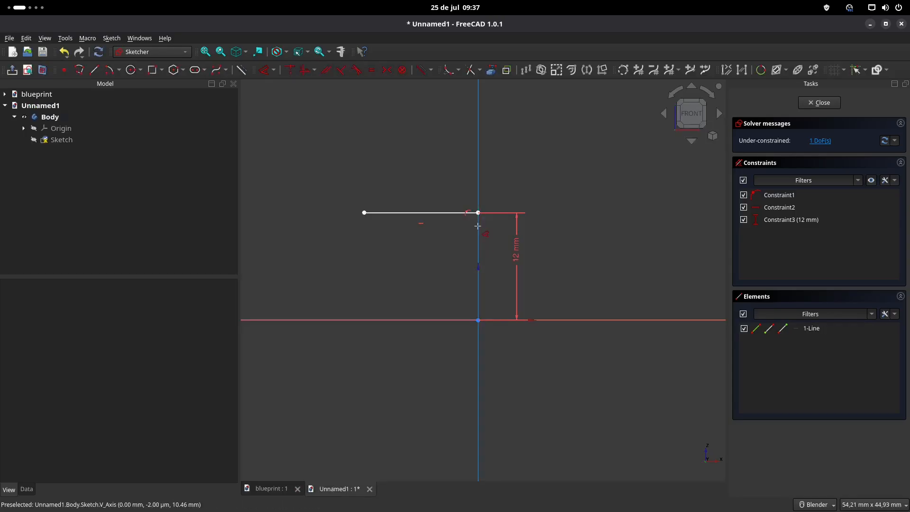
left_click(452, 213)
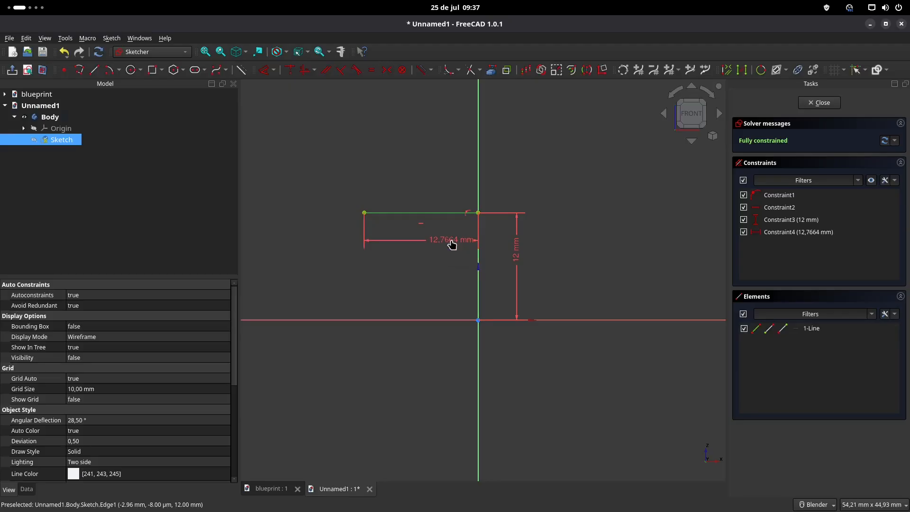
left_click(451, 244)
type("40")
key("Return")
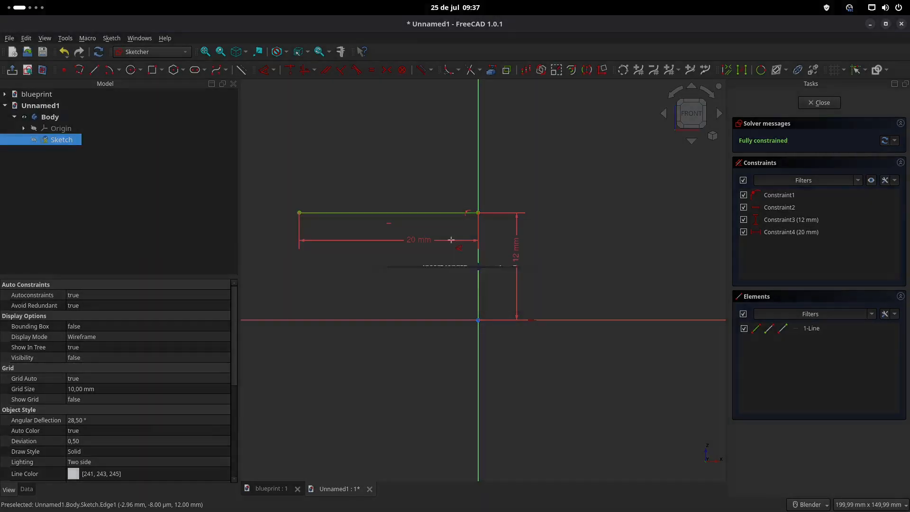
middle_click_drag(421, 253, 458, 293, "shift")
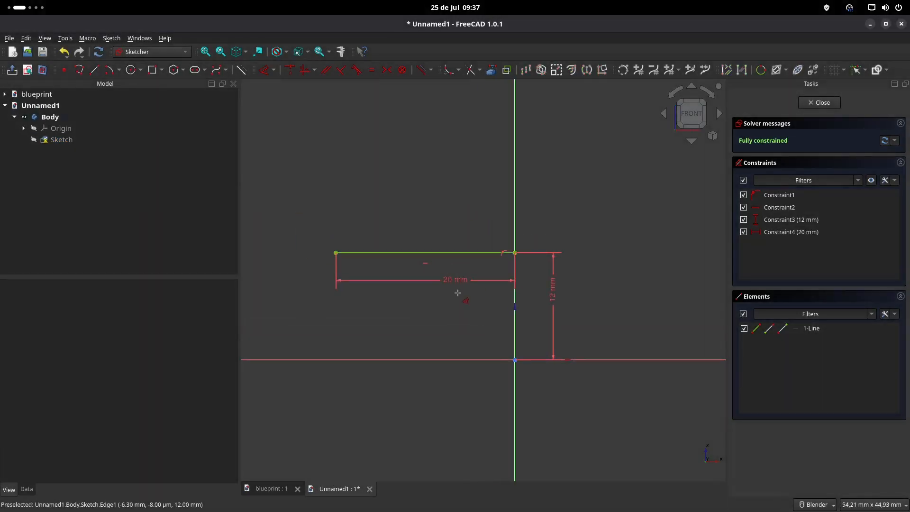
left_click_drag(457, 283, 454, 288)
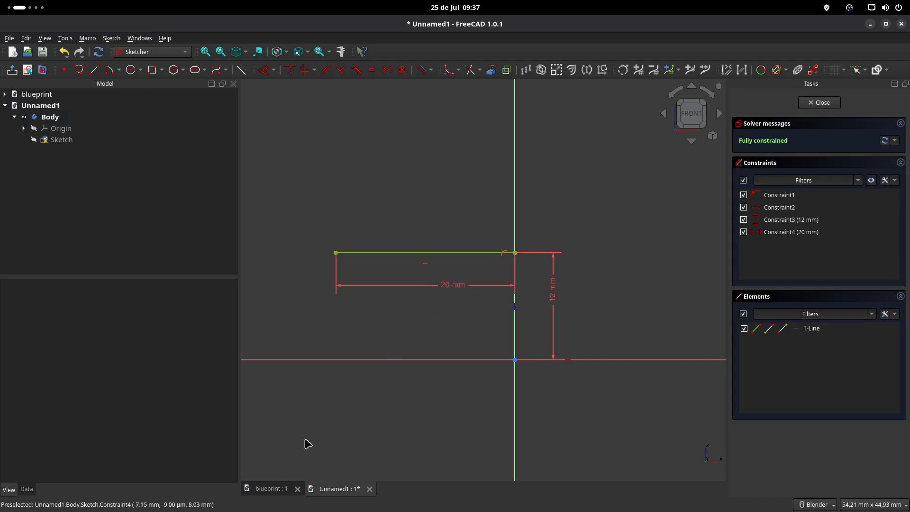
Step: Draw the hub's vertical side edge from the bore line's free end up to about 16 mm height, and its sloped edge toward the web
left_click(279, 490)
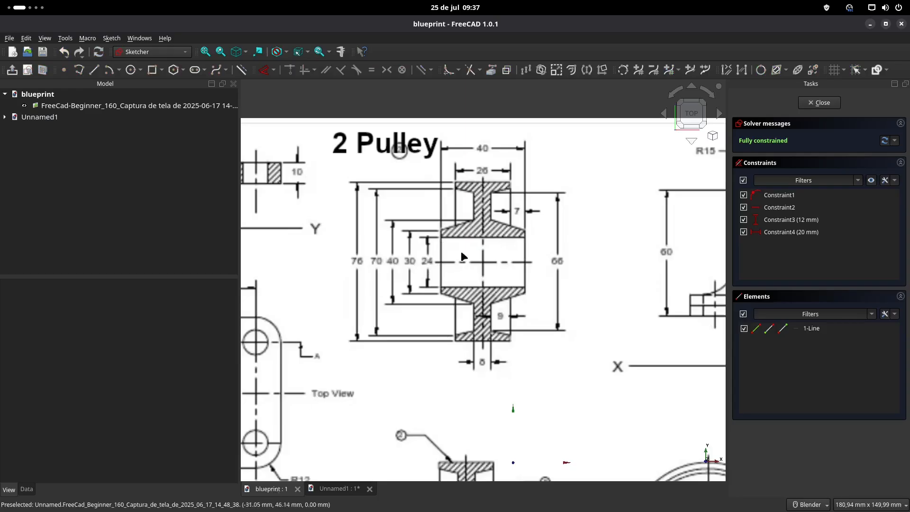
left_click(338, 488)
left_click(94, 70)
left_click(336, 253)
left_click(336, 215)
left_click(471, 175)
Step: Following the blueprint, draw the web's vertical edge up to about 31 mm height and the rim's sloped underside outward from its upper end
left_click(270, 489)
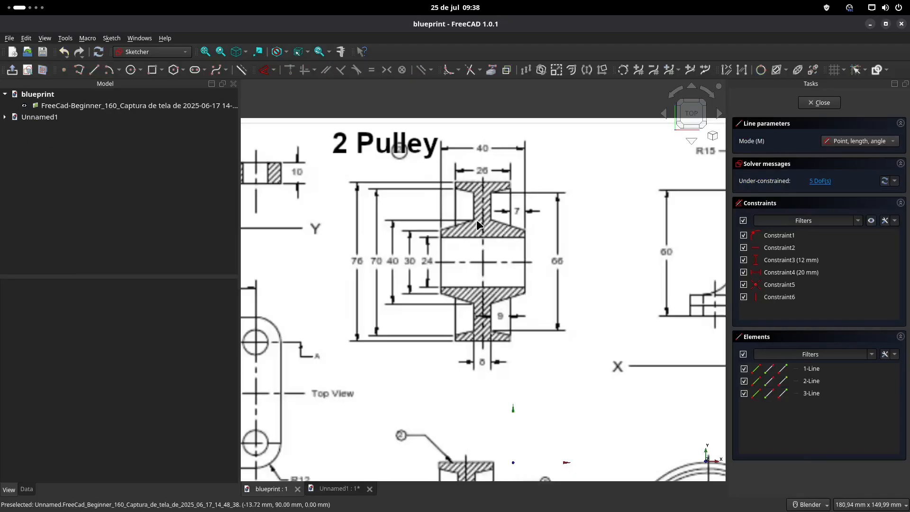
left_click(332, 489)
left_click(489, 375)
left_click(490, 280)
left_click(404, 220)
Step: Draw the rim's short side edge and its horizontal outer edge at about 39 mm height, and close the profile along the vertical axis
left_click(277, 488)
left_click(331, 488)
left_click(404, 201)
left_click(534, 201)
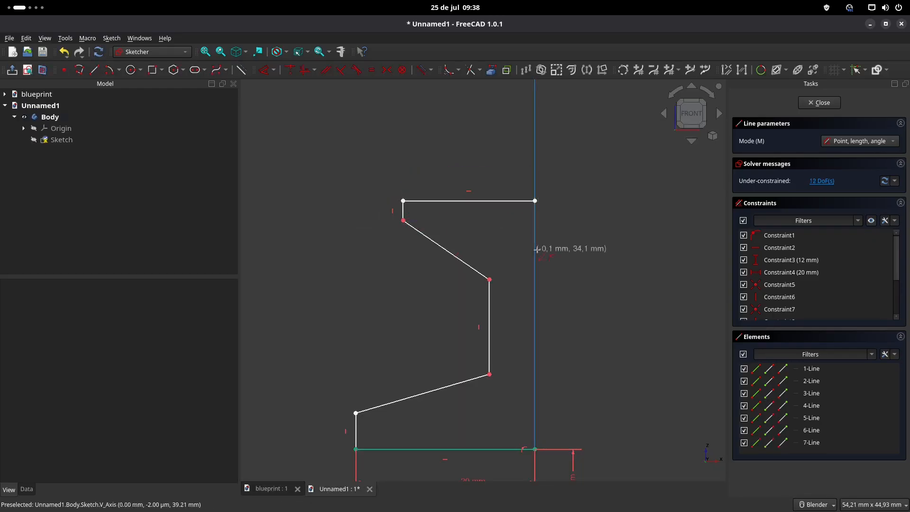
middle_click_drag(536, 252, 535, 203, "shift")
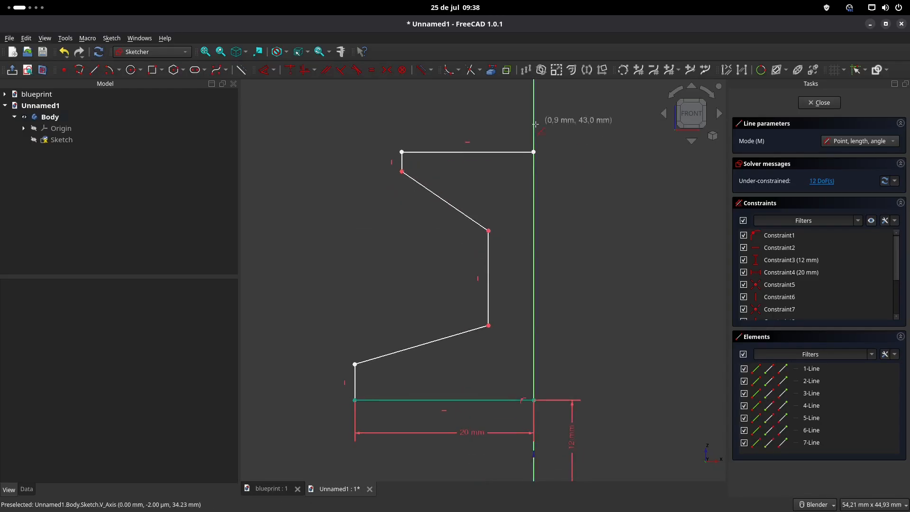
left_click(534, 400)
Step: Join the loose line endpoints at the hub's outer corner and the rim's outer corner with coincident constraints
left_click_drag(409, 155, 415, 153)
left_click(291, 71)
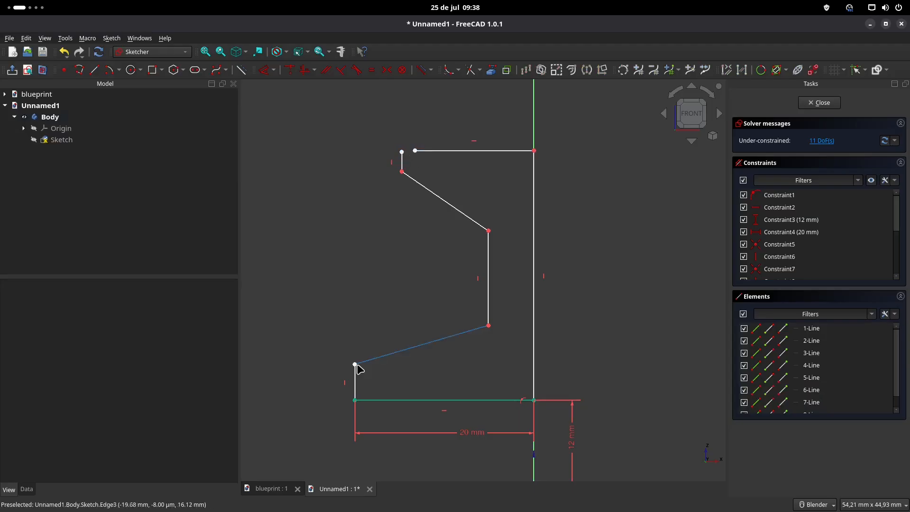
left_click_drag(356, 365, 367, 352)
left_click_drag(325, 320, 381, 375)
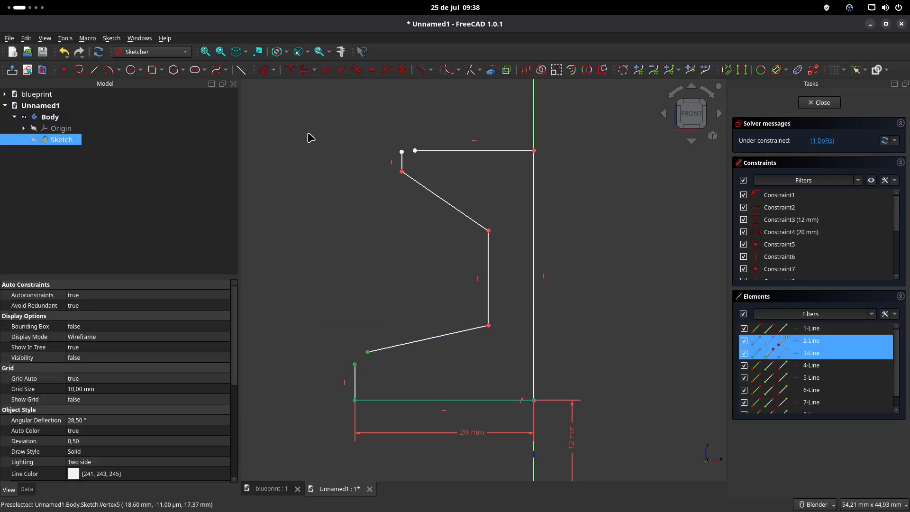
left_click(291, 71)
left_click_drag(383, 126, 428, 160)
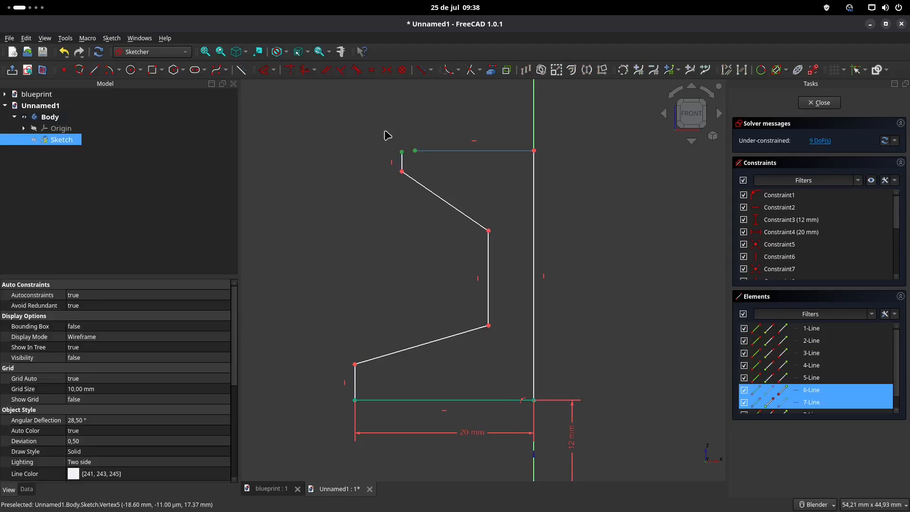
left_click(292, 71)
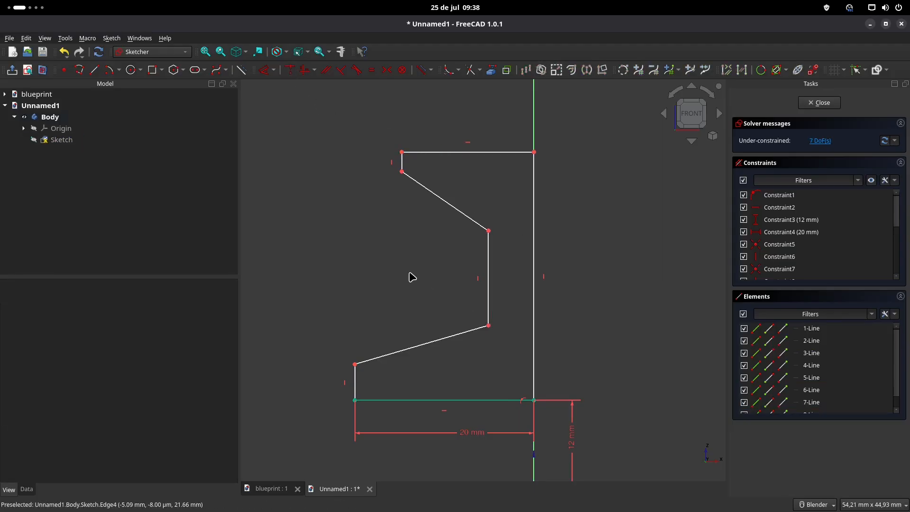
Step: Check the blueprint's hub end diameter and dimension the hub's outer corner height above the horizontal axis as 30/2 mm
left_click(269, 489)
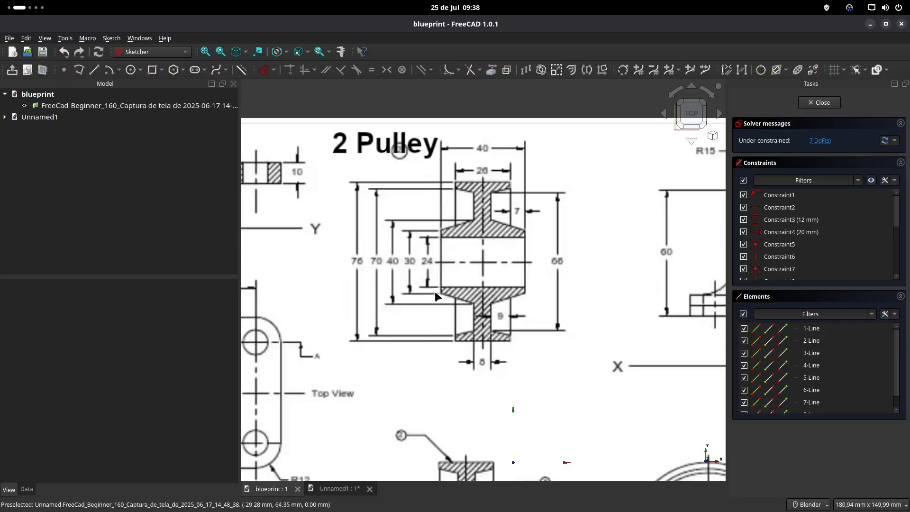
left_click(338, 488)
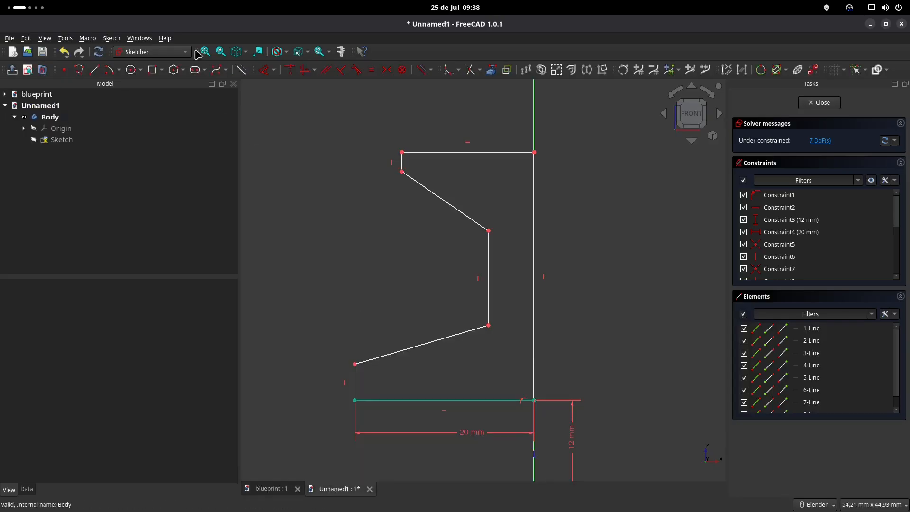
left_click(266, 71)
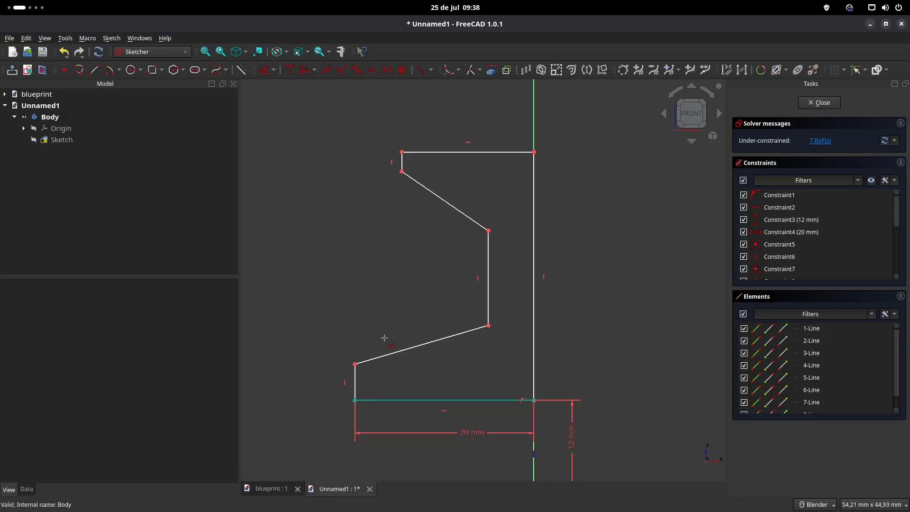
left_click(355, 365)
left_click(327, 413)
type("30")
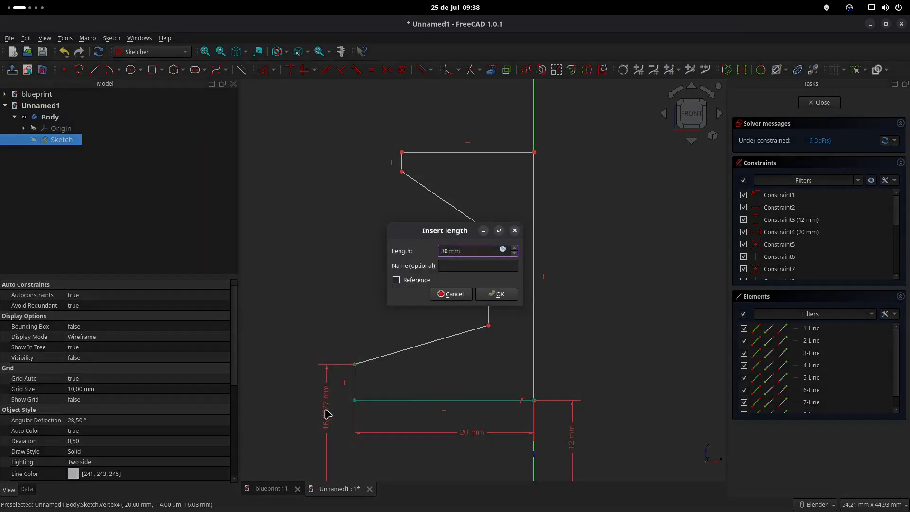
type("/2")
key("Return")
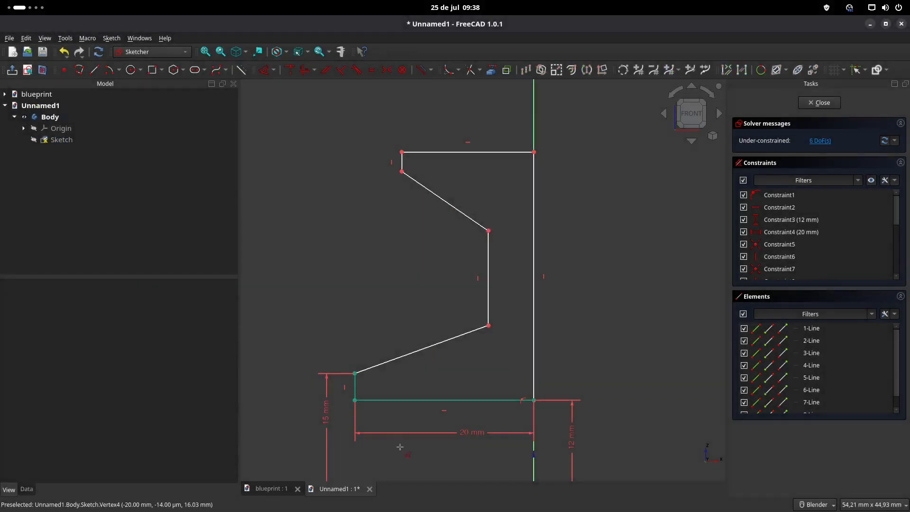
Step: Check the blueprint's next diameter and dimension the web's lower corner height above the horizontal axis as 40/2 mm
left_click(283, 489)
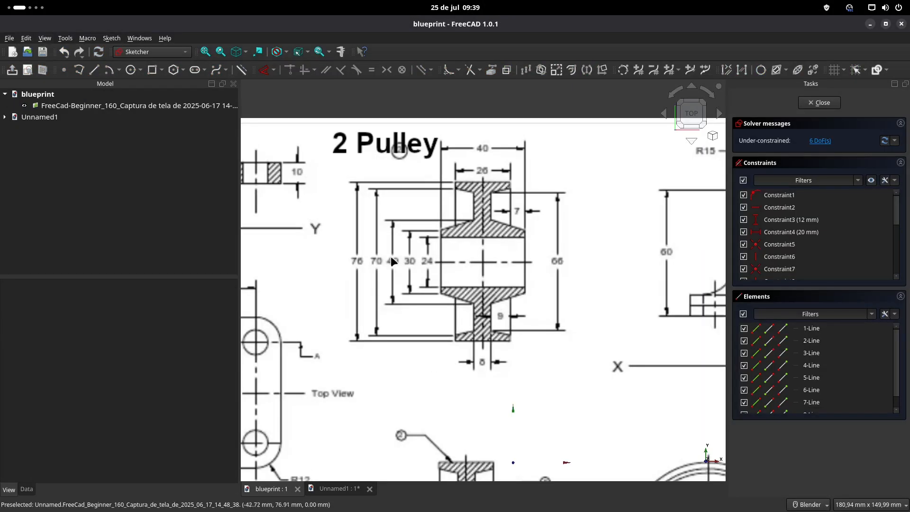
left_click(334, 489)
middle_click_drag(482, 329, 484, 221, "shift")
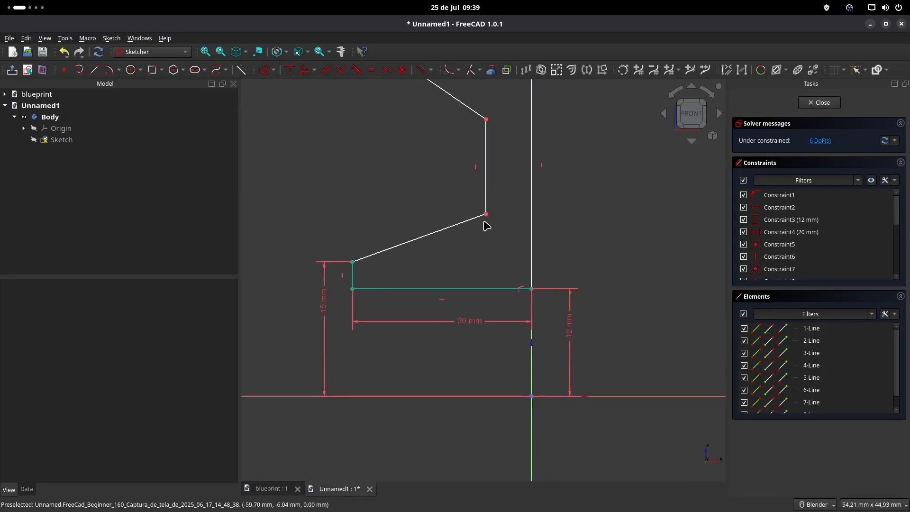
left_click(486, 215)
key("d")
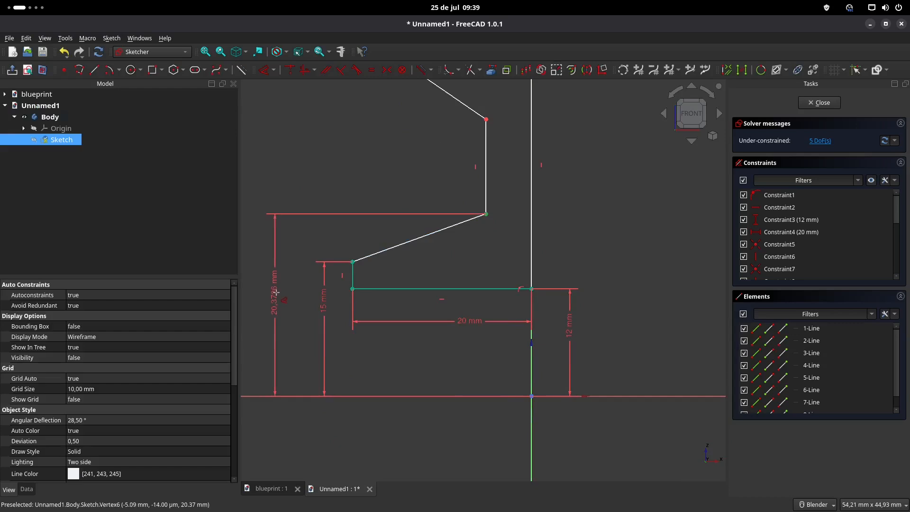
left_click(278, 298)
type("40/2 mm")
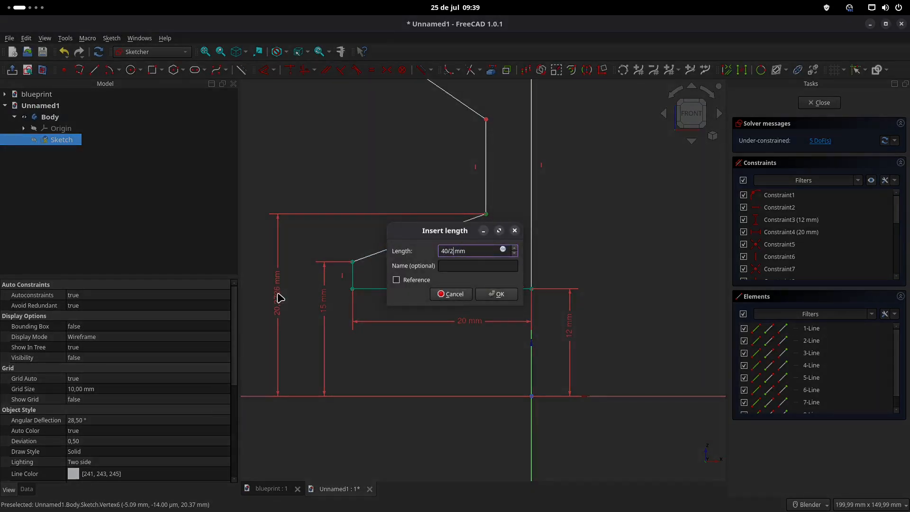
key("Return")
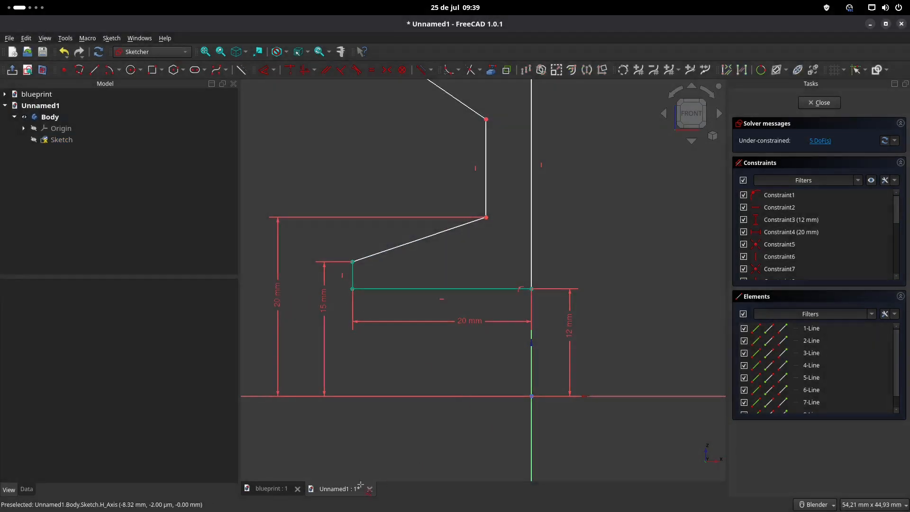
Step: Check the blueprint's inner rim diameter and dimension the web's upper corner height above the horizontal axis as 66/2 mm
left_click(271, 488)
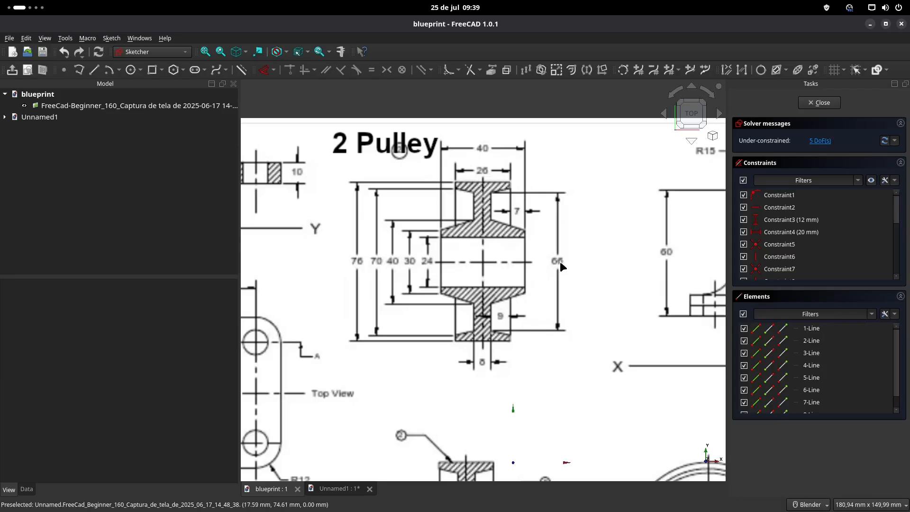
left_click(345, 489)
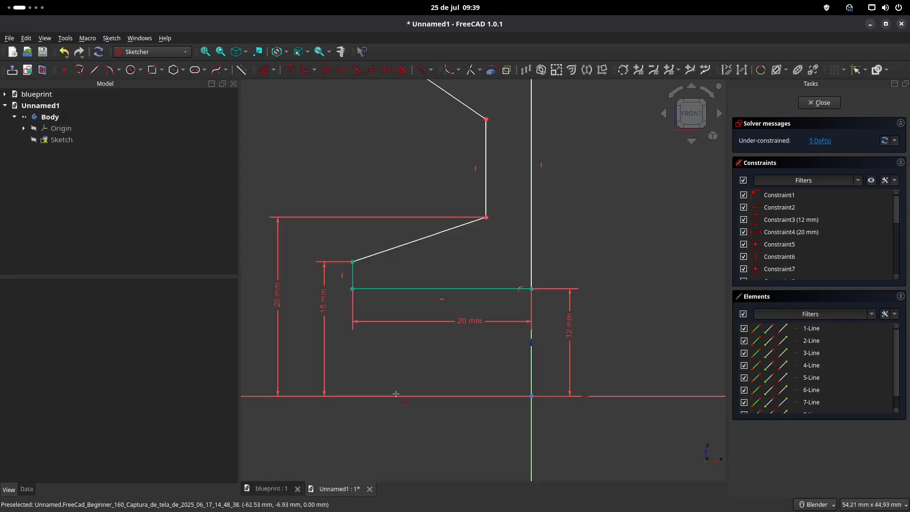
left_click(486, 128)
key("d")
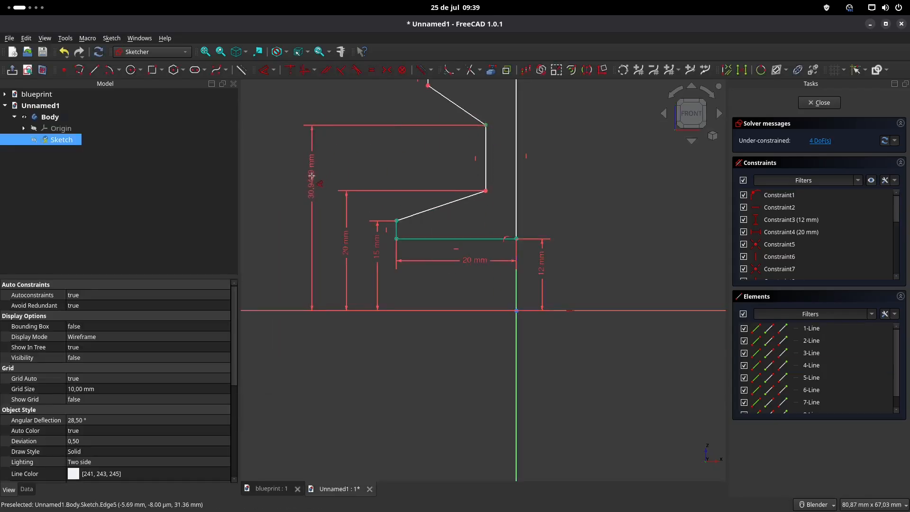
left_click(313, 183)
type("66/2 mm")
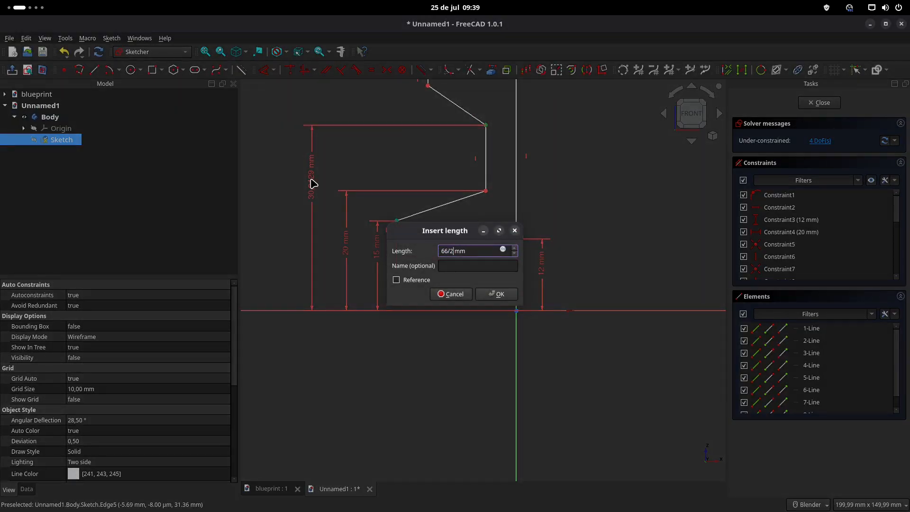
key("Return")
Step: Check the blueprint's next rim diameter and dimension the rim's lower outer corner height above the horizontal axis as 70/2 mm
left_click(270, 489)
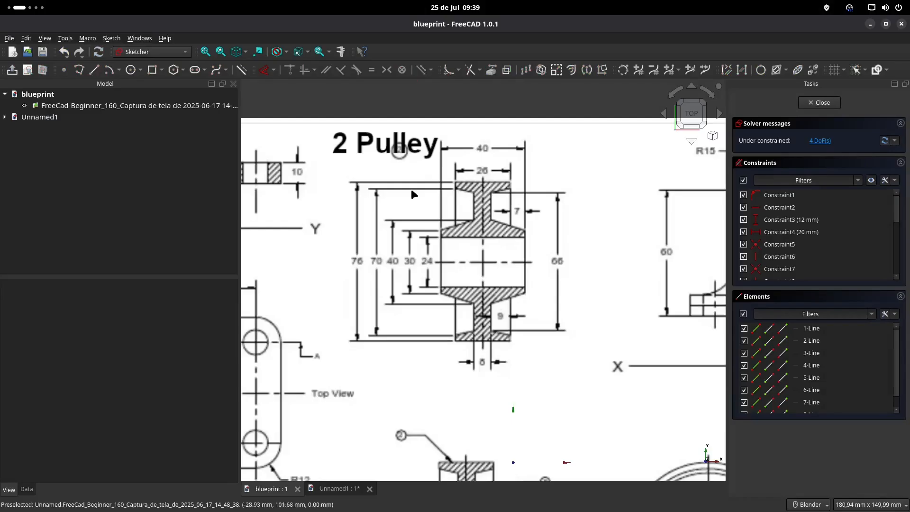
left_click(327, 488)
middle_click_drag(436, 195, 456, 221, "shift")
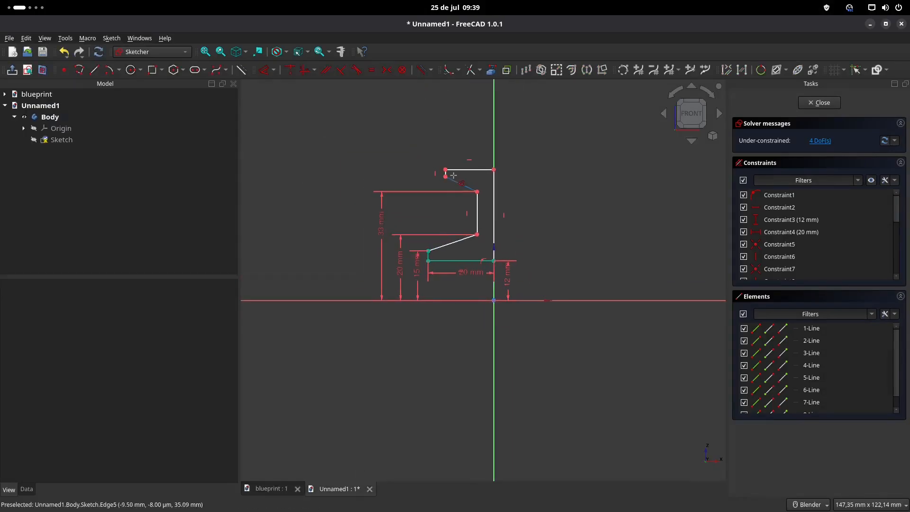
left_click(445, 177)
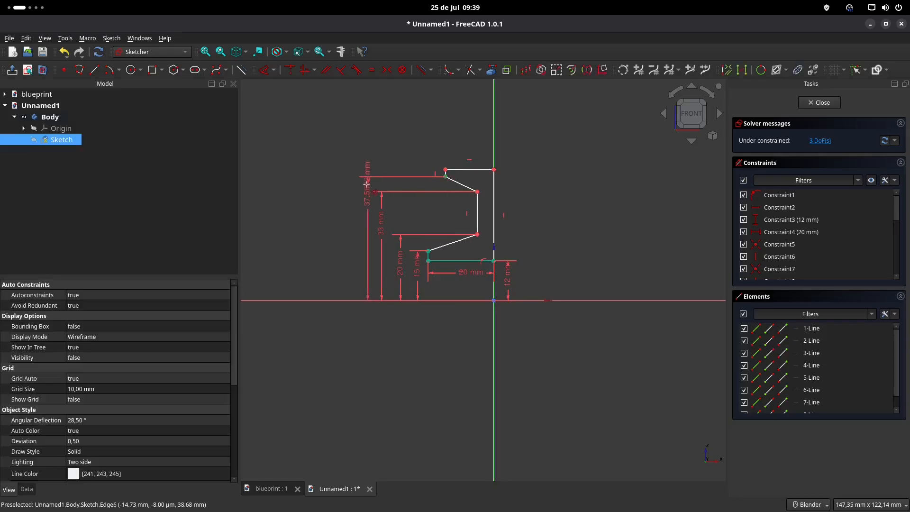
left_click(355, 218)
type("70/2")
key("Return")
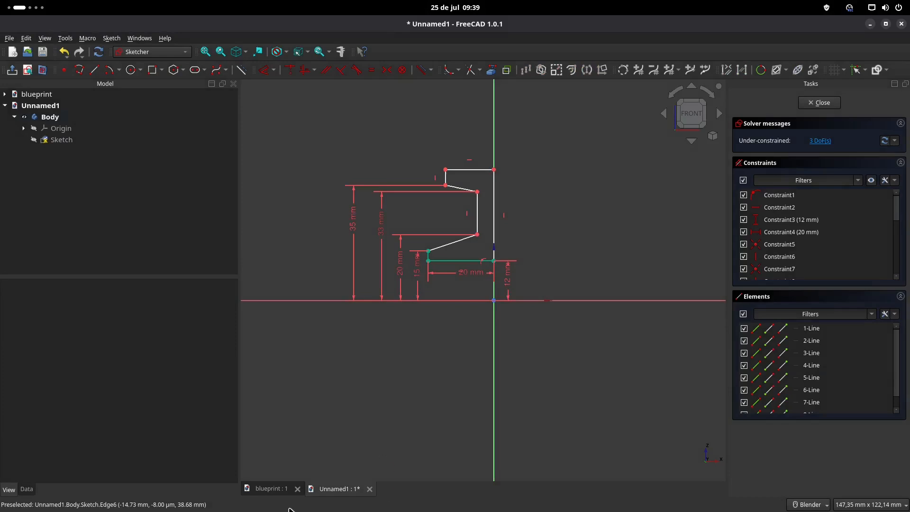
Step: Check the blueprint's overall diameter and dimension the rim's upper outer corner height above the horizontal axis as 76/2 mm
left_click(267, 488)
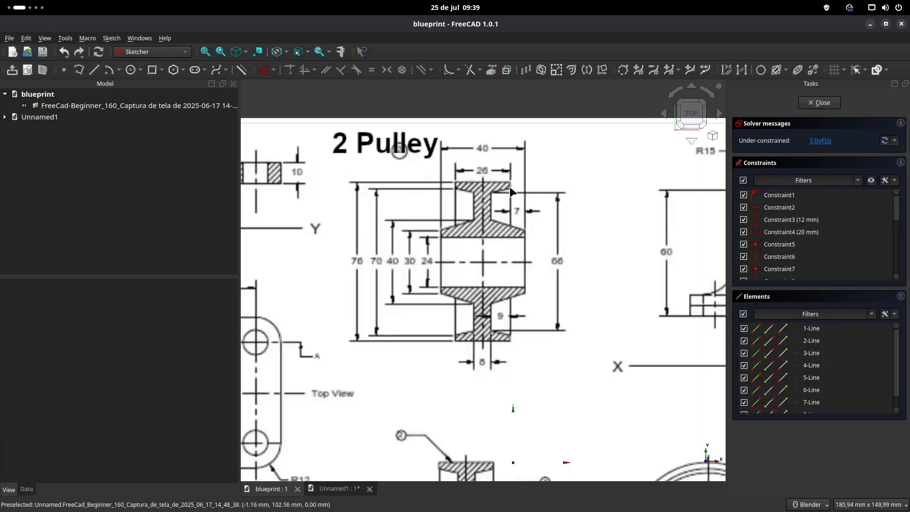
left_click(327, 489)
left_click(445, 169)
left_click(318, 208)
type("76/2")
key("Return")
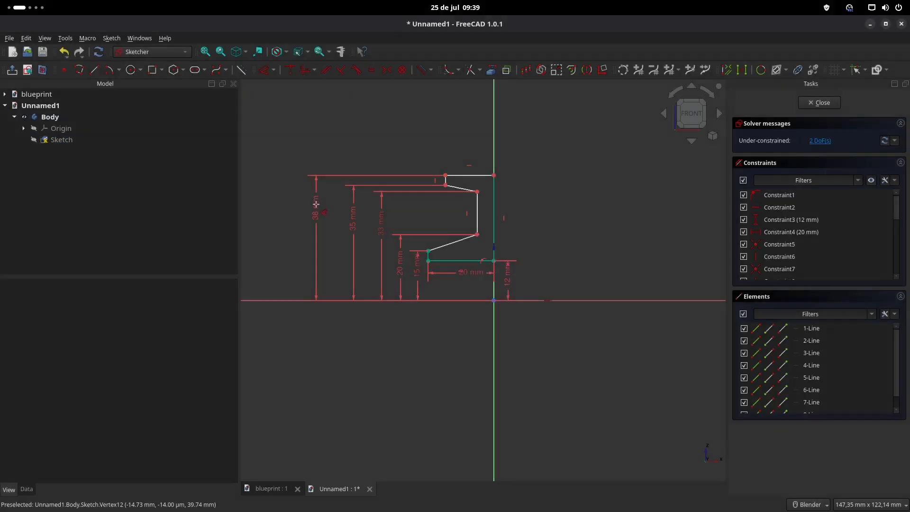
Step: Test the web edge's remaining freedom, check the blueprint's rim width, and dimension the rim corner's distance from the vertical axis as 26/2 mm
scroll(567, 218, "up", 2)
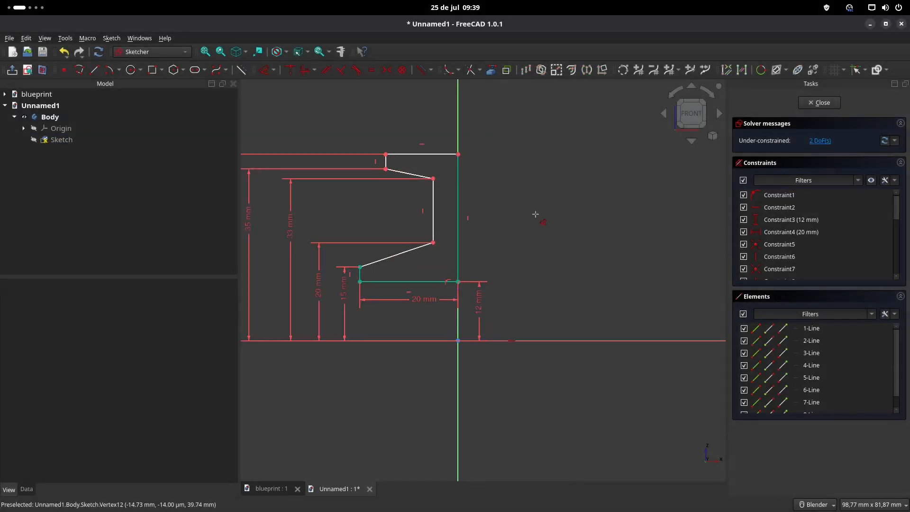
middle_click_drag(510, 204, 571, 201, "shift")
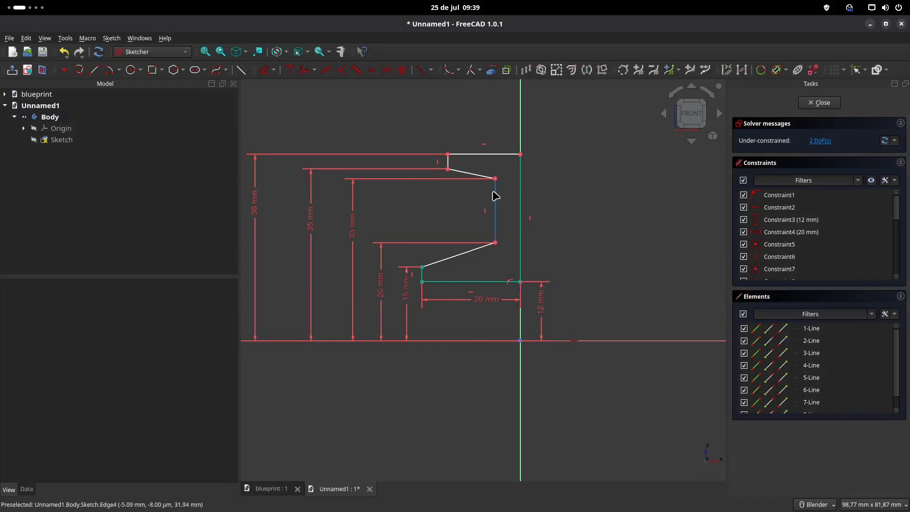
left_click_drag(496, 201, 499, 220)
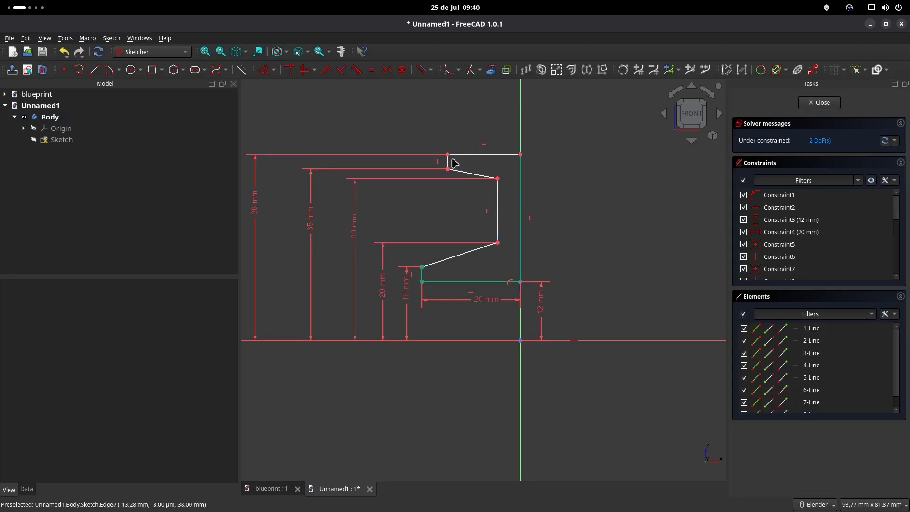
left_click(269, 489)
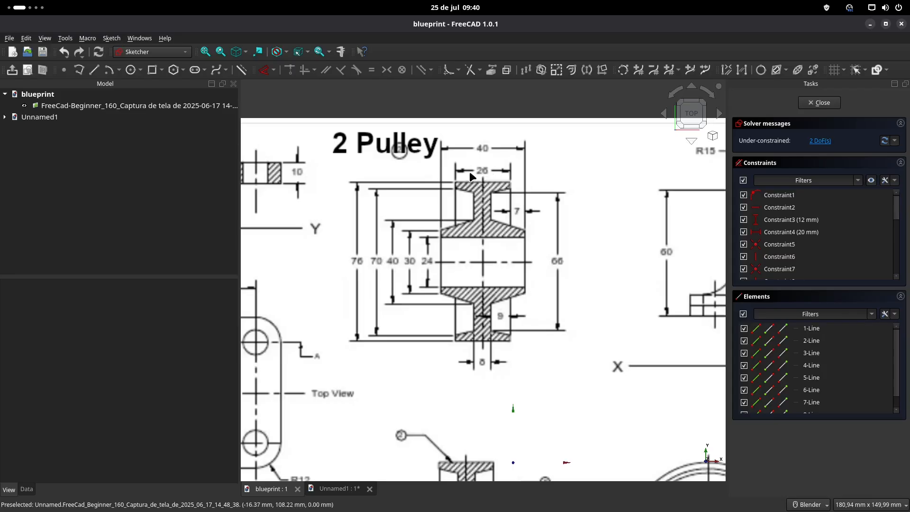
left_click(339, 488)
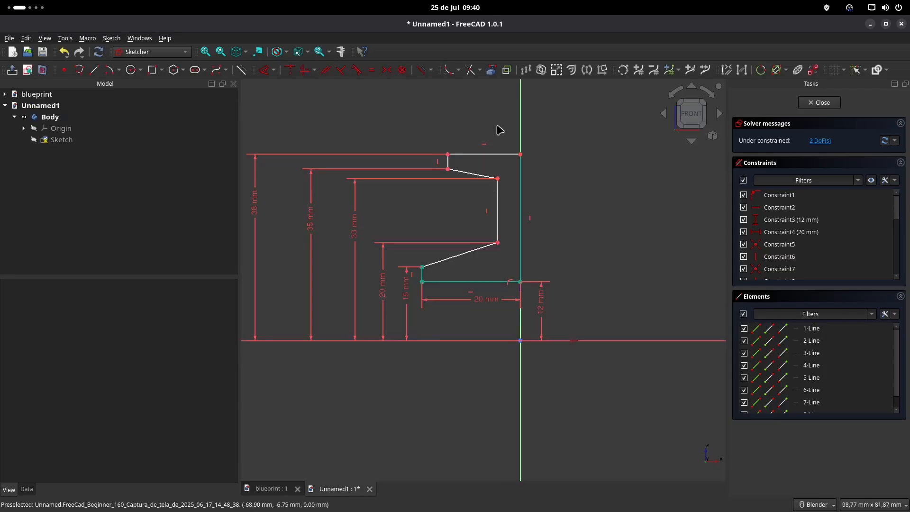
left_click(265, 70)
left_click(448, 154)
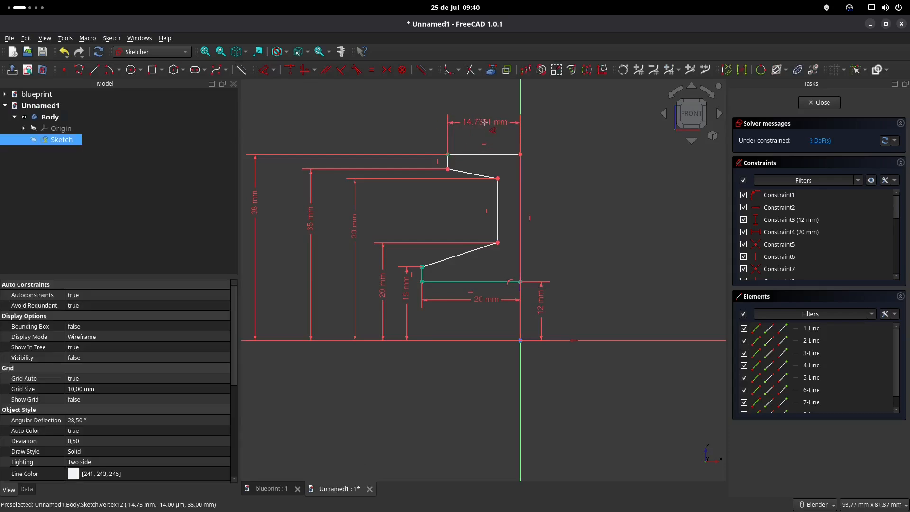
left_click(484, 122)
type("26/2 mm")
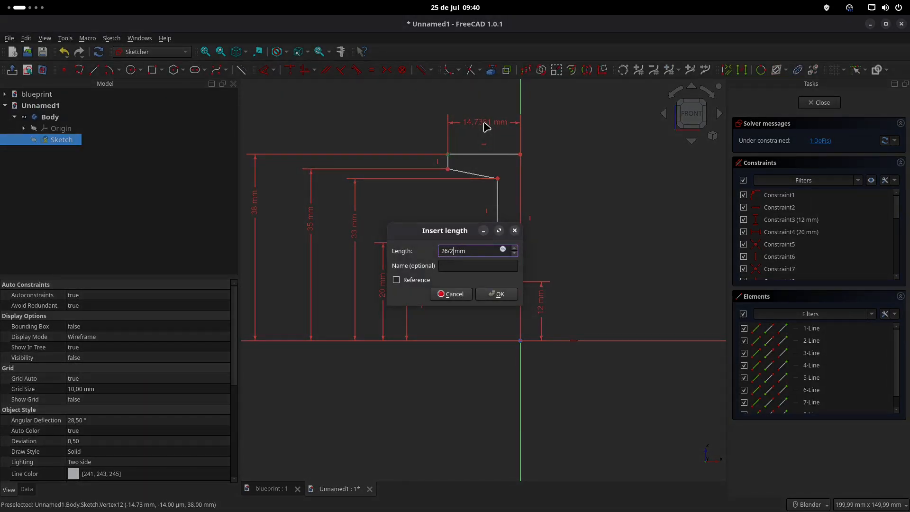
key("Return")
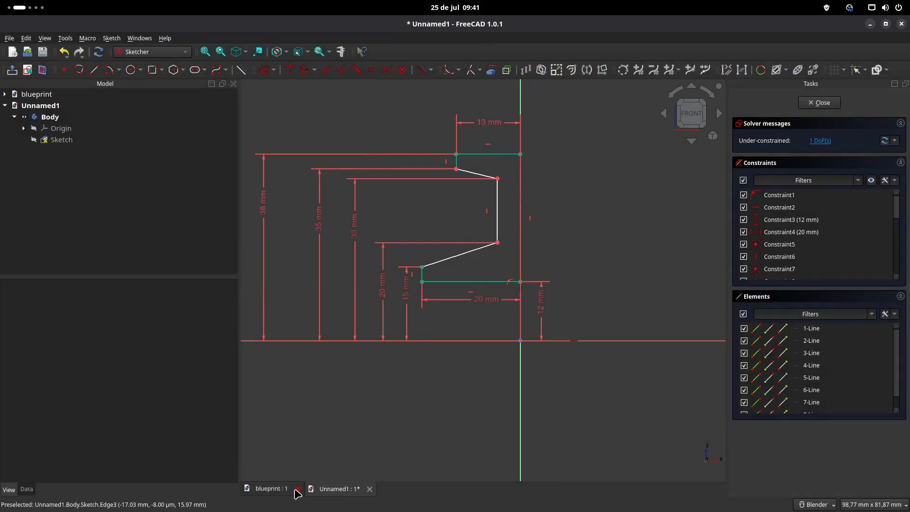
Step: Check the blueprint and try a 9 mm horizontal dimension between the hub's outer corner and the web's lower corner
left_click(273, 490)
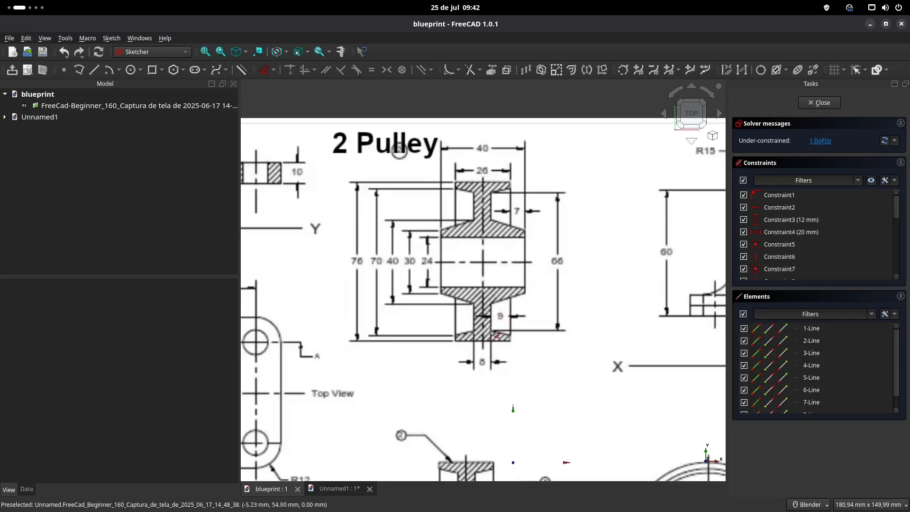
left_click(332, 489)
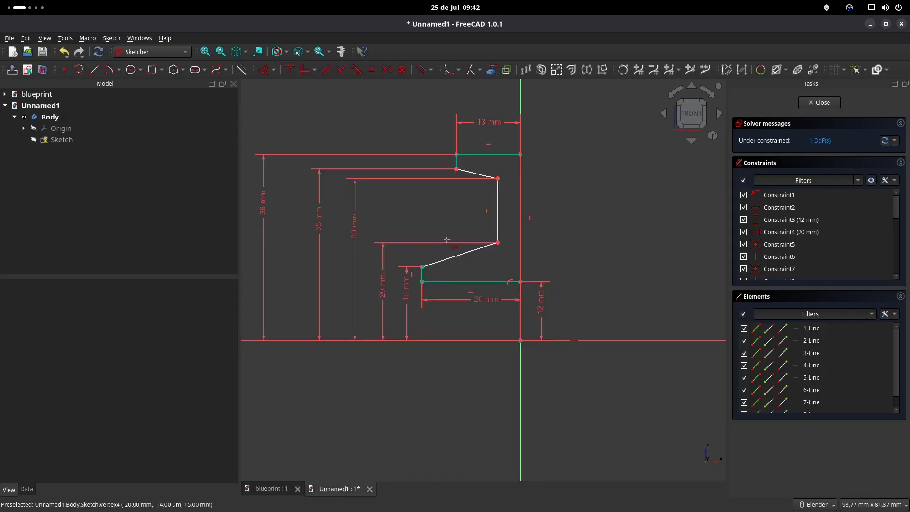
left_click(422, 267)
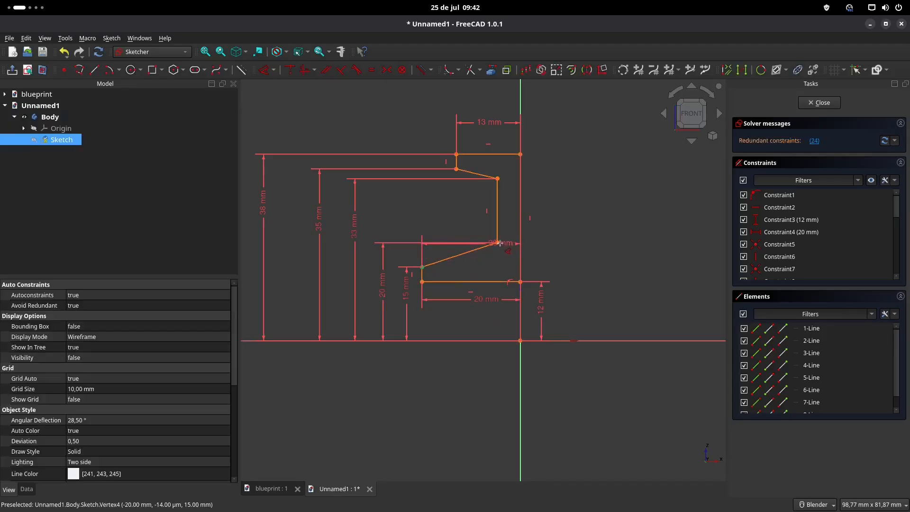
left_click(497, 242)
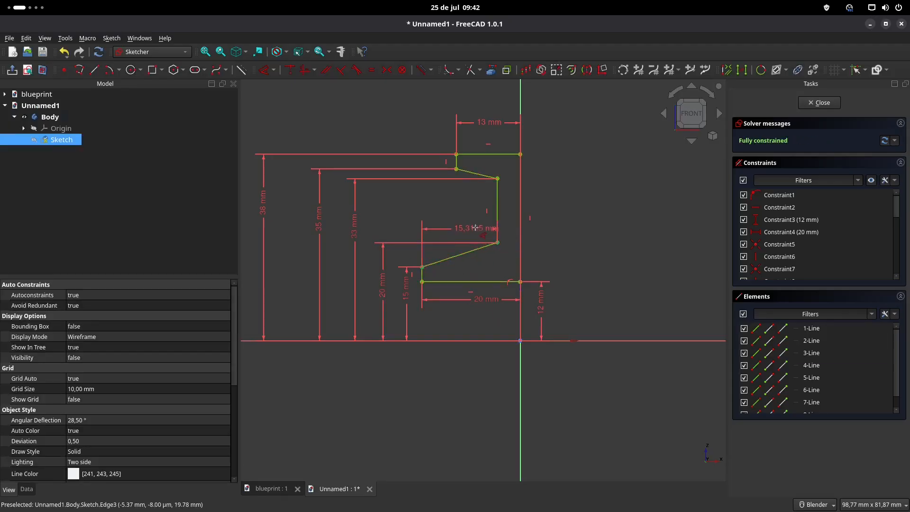
left_click(466, 223)
type("9")
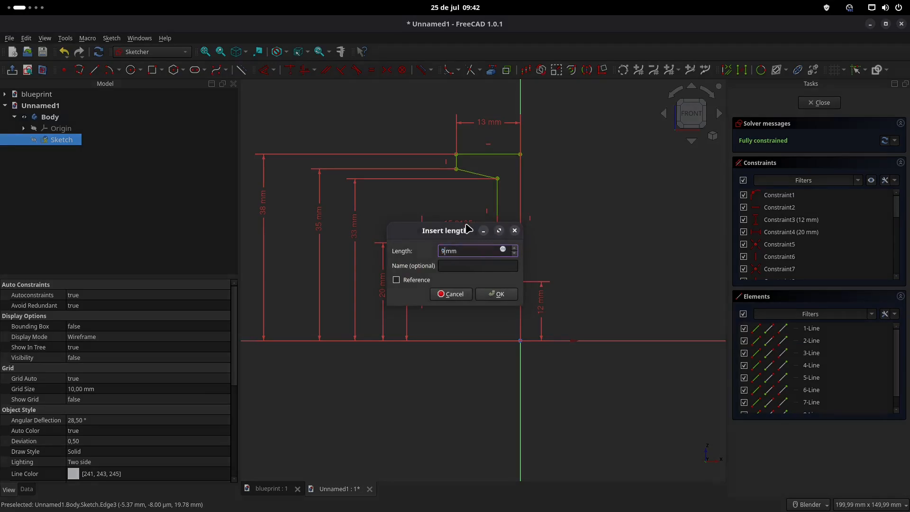
key("Return")
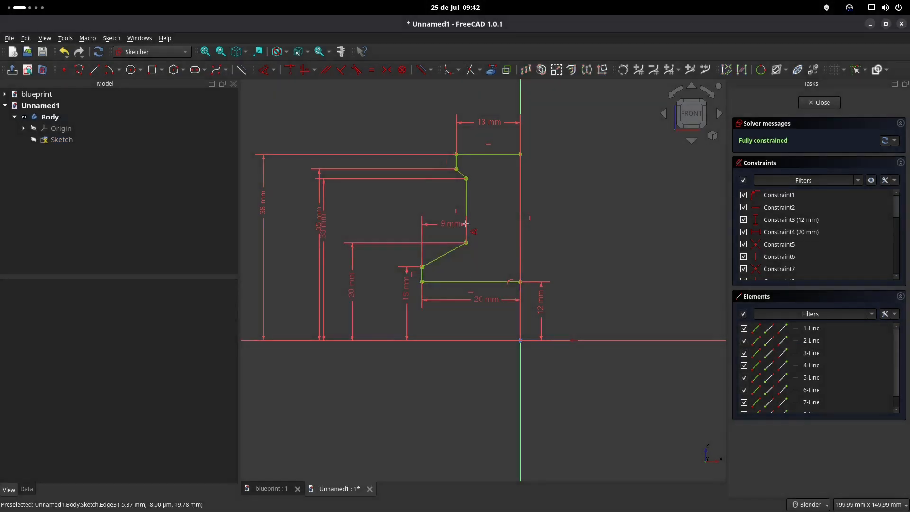
Step: Recheck the web dimensions on the blueprint and delete the 9 mm horizontal dimension from the profile sketch
left_click(271, 489)
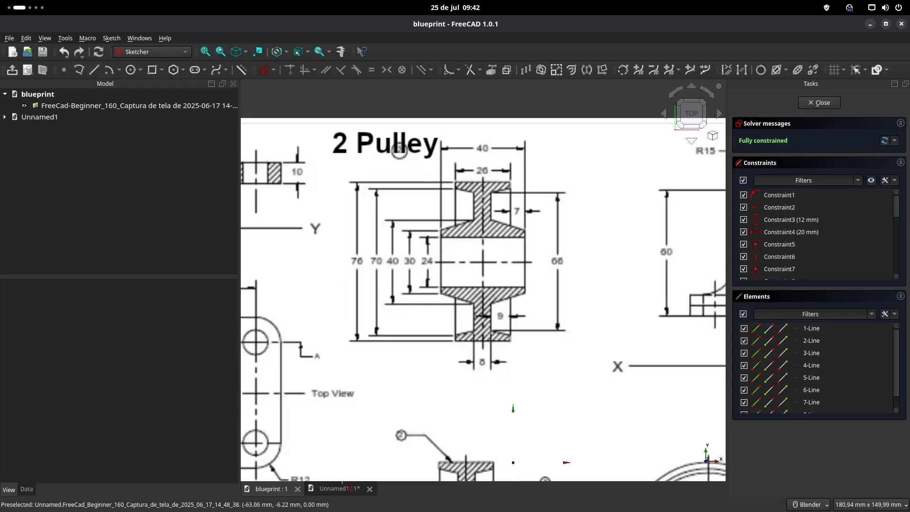
left_click(339, 489)
key("ctrl+Tab")
left_click(332, 489)
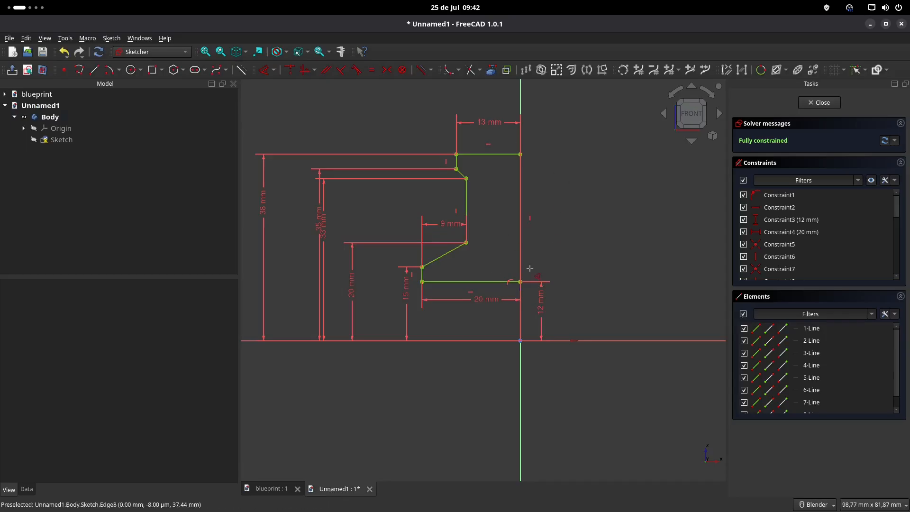
left_click(447, 230)
key("Delete")
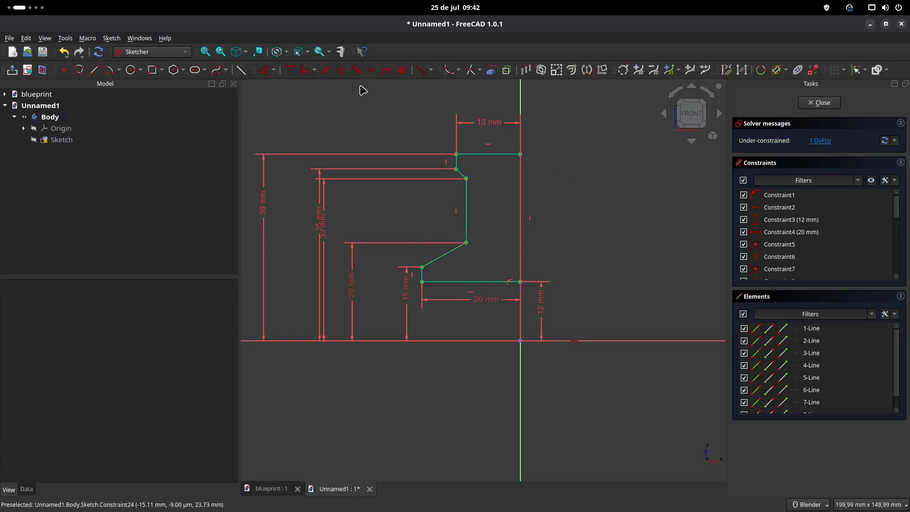
Step: Dimension the web's lower corner distance from the vertical axis as 8/2 mm
left_click(466, 242)
left_click(507, 236)
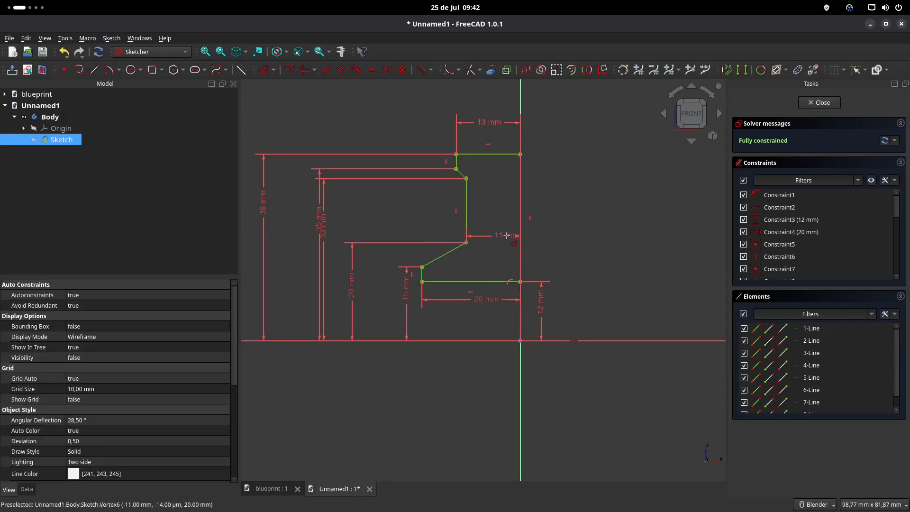
double_click(506, 237)
type("4")
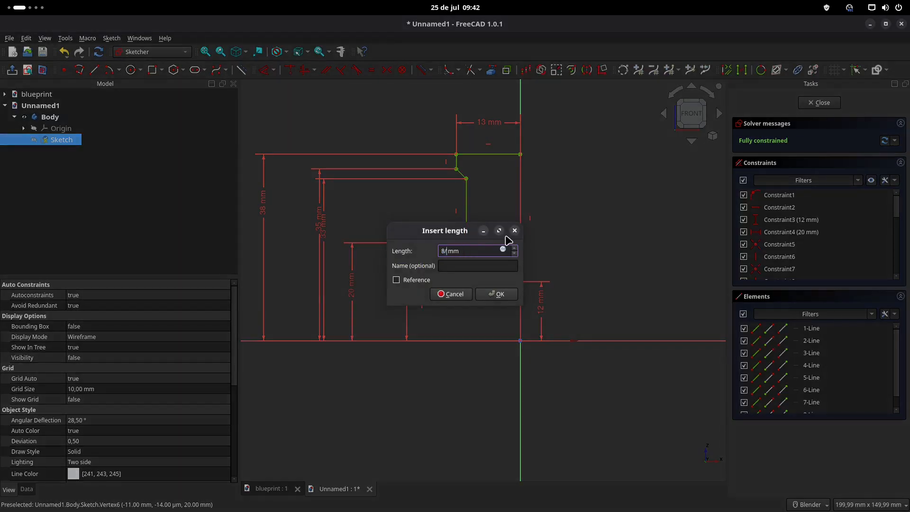
key("Return")
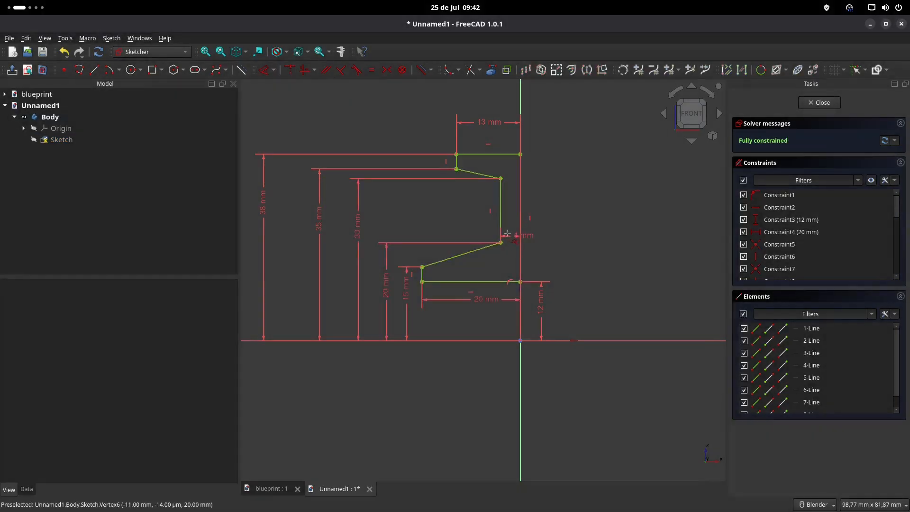
Step: Compare the pulley profile with the blueprint once more and close the sketch
left_click(291, 493)
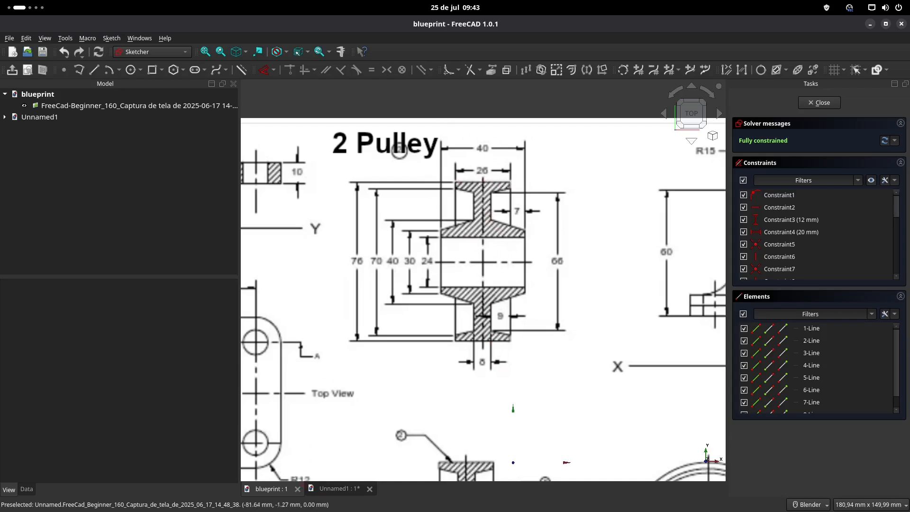
left_click(337, 489)
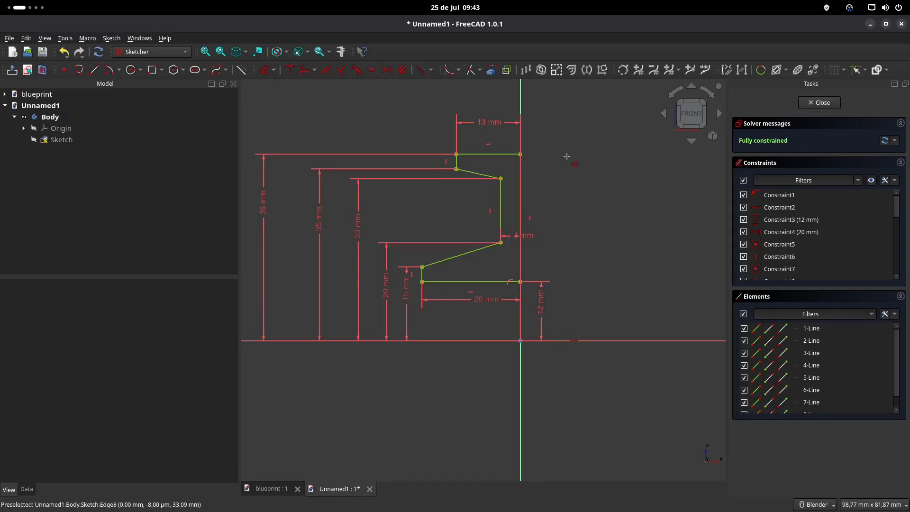
left_click(819, 102)
Step: Revolve the pulley half-section sketch 360° around the horizontal sketch axis
middle_click_drag(520, 199, 532, 236, "shift")
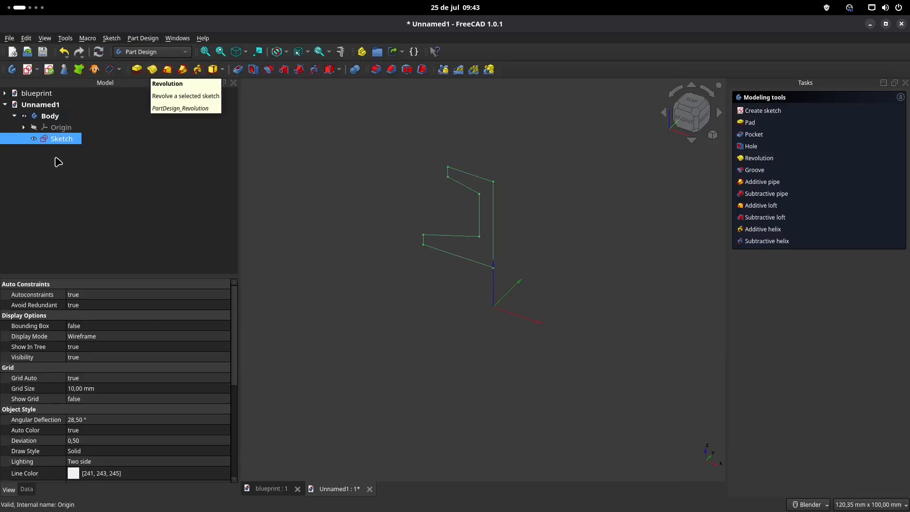
left_click(153, 71)
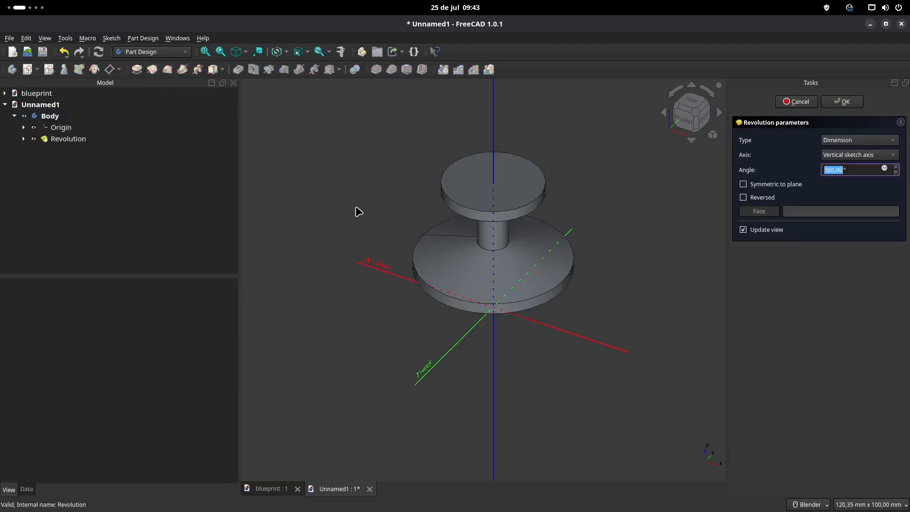
left_click(888, 156)
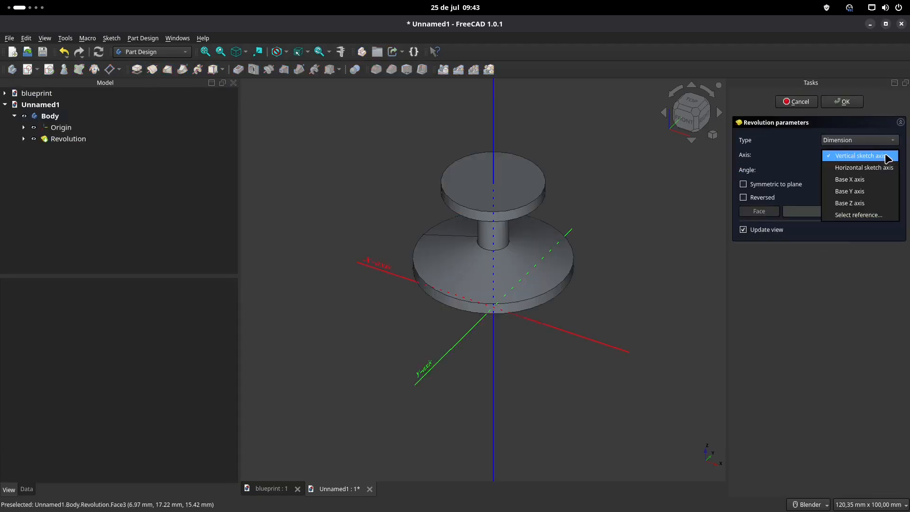
left_click(883, 170)
middle_click_drag(441, 270, 467, 271)
key("0")
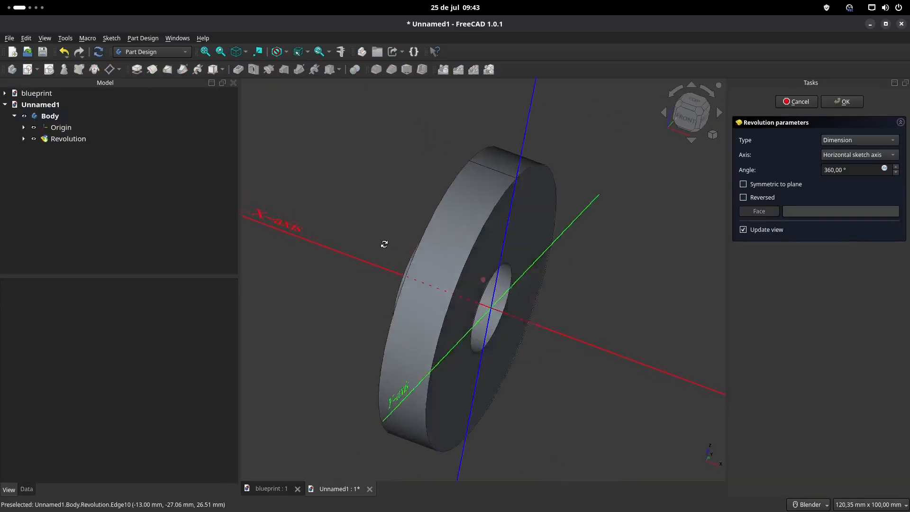
left_click(843, 101)
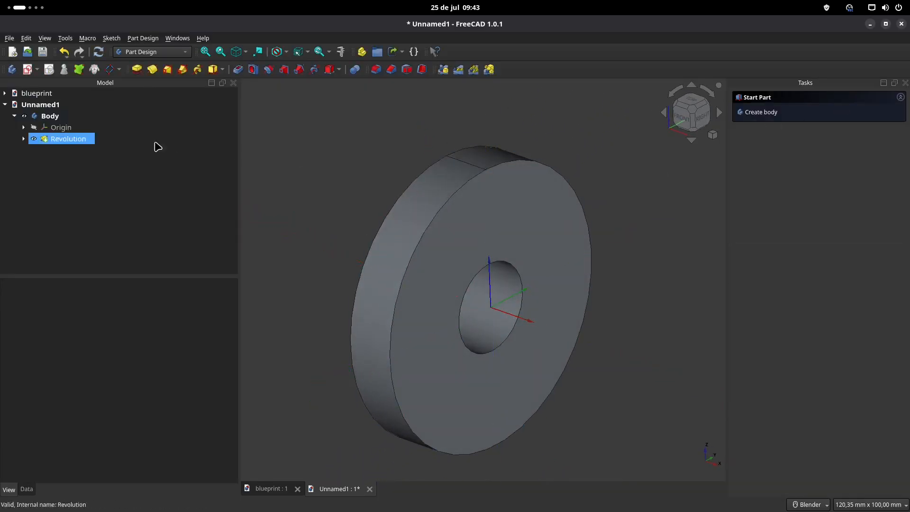
Step: Mirror the pulley's revolved half using the vertical sketch axis as the mirror plane
left_click(78, 138)
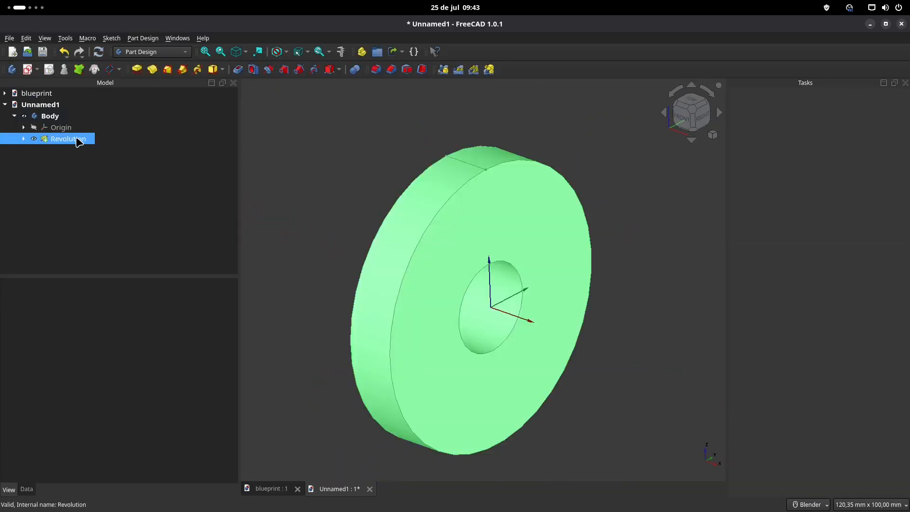
left_click(443, 70)
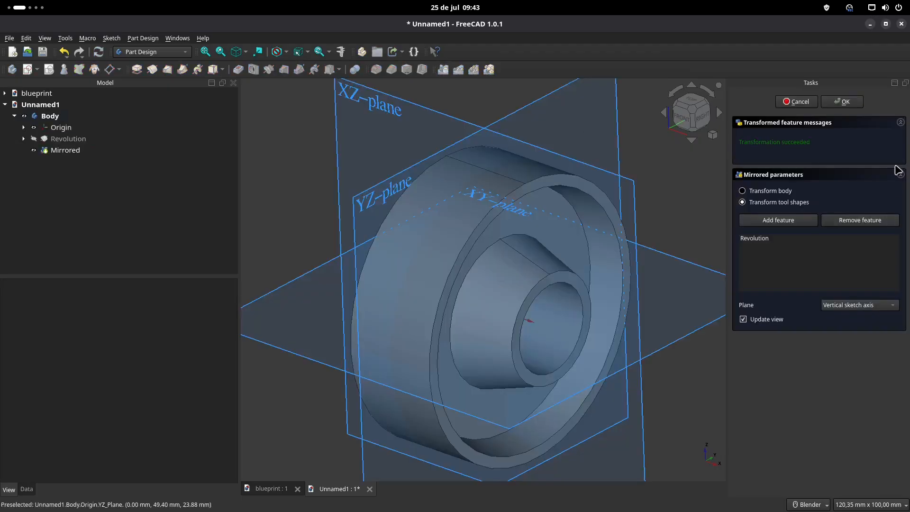
left_click(849, 101)
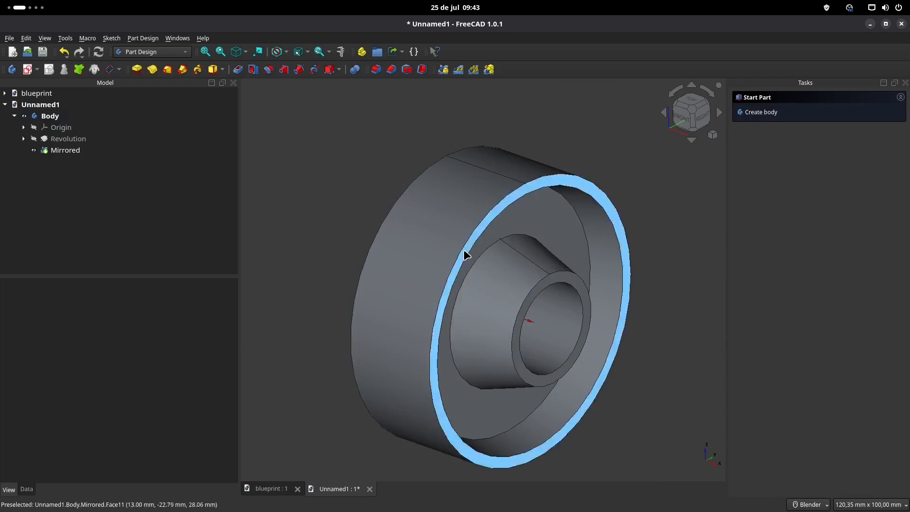
middle_click_drag(342, 217, 468, 264)
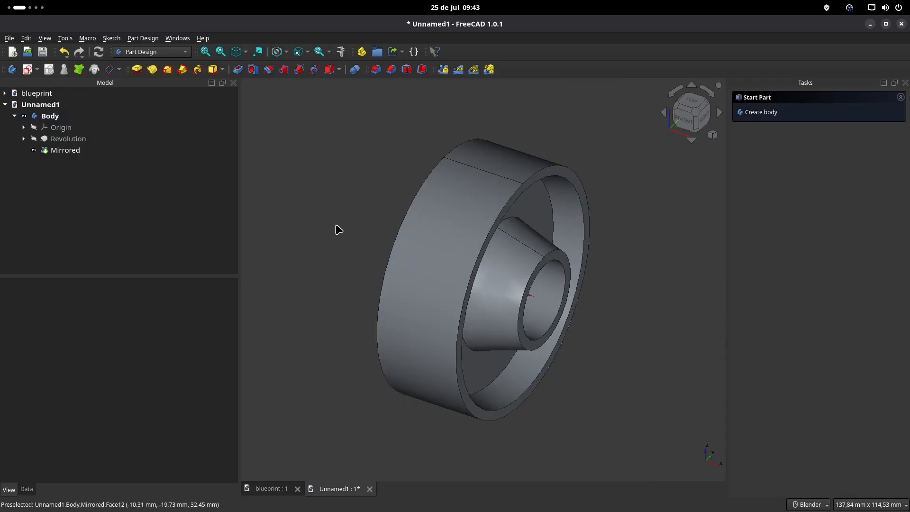
Step: Save the document as FreeCAD_Beginner_160_pulley.FCStd and close it
key("ctrl+s")
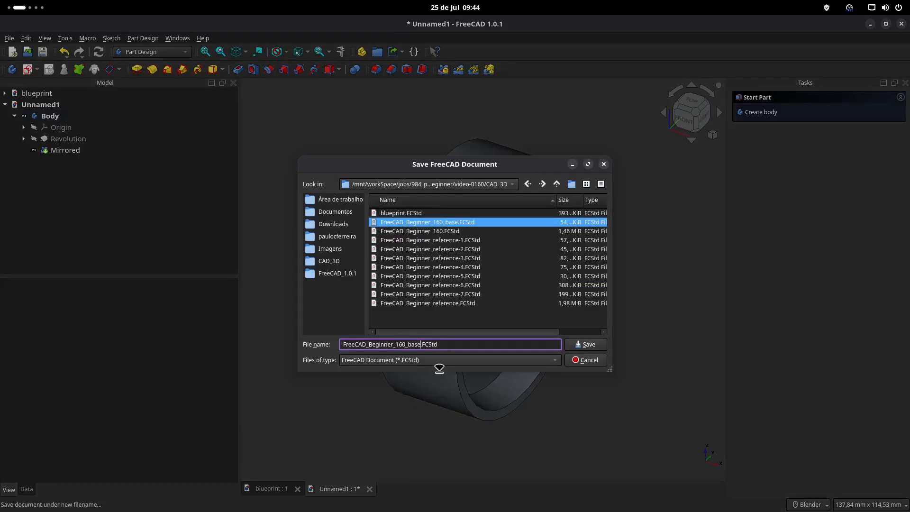
type("pulley")
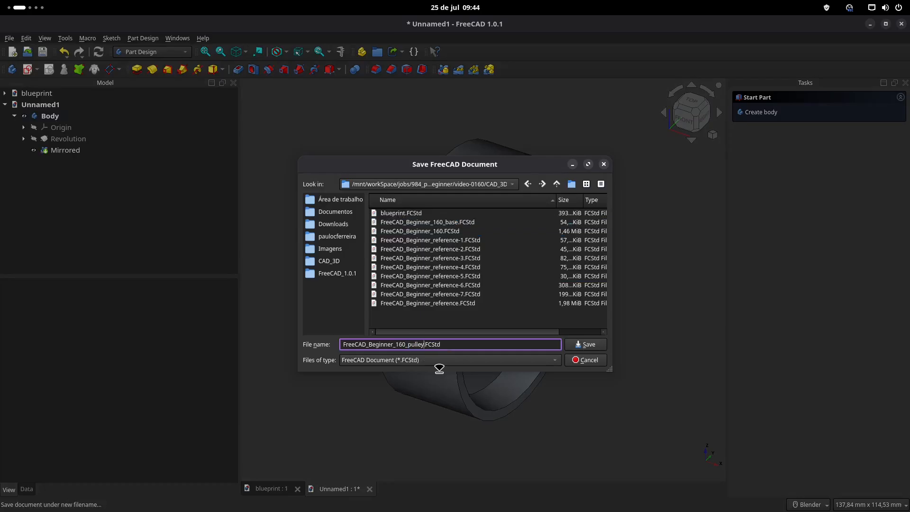
left_click(595, 345)
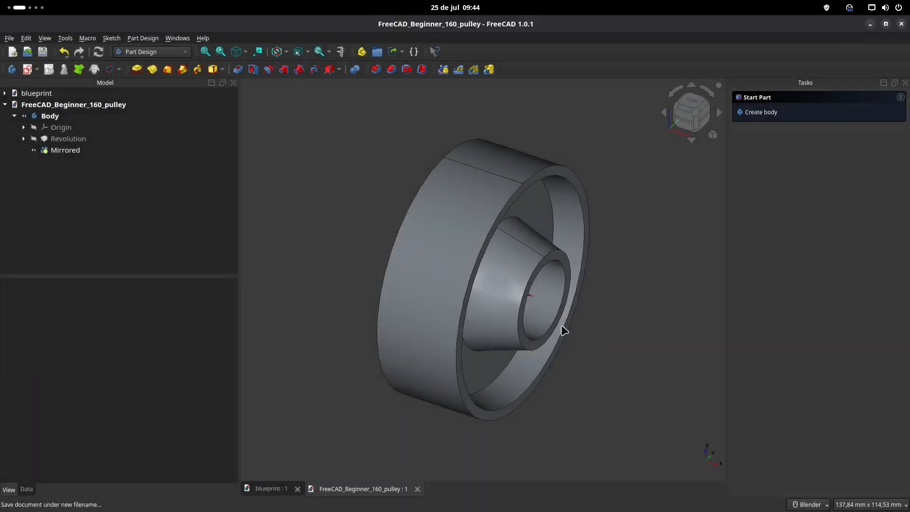
left_click(417, 488)
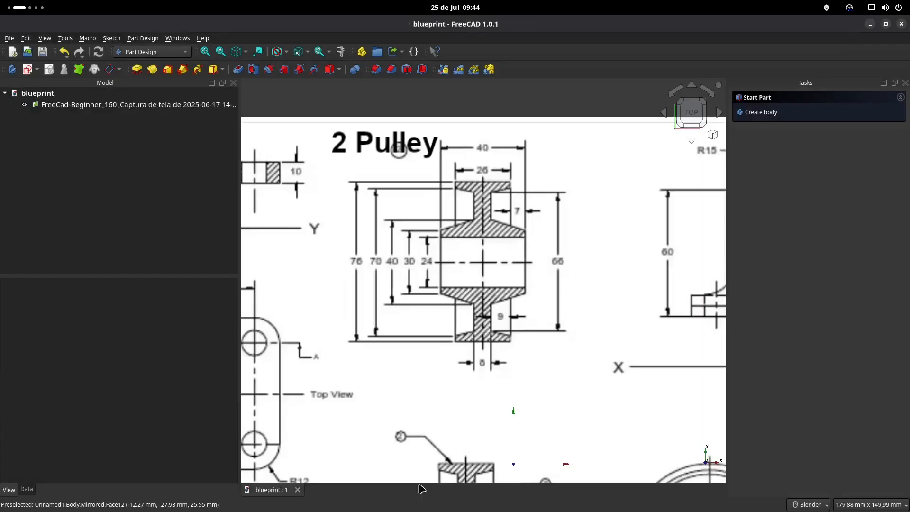
Step: Review part 3 Support on the blueprint and start a sketch on the XY-plane in a new document
mouse_move(640, 253)
middle_mouse_down("shift")
mouse_move(633, 239)
mouse_move(357, 250)
middle_mouse_up("shift")
scroll(499, 240, "down", 1)
scroll(499, 240, "down", 1)
mouse_move(529, 283)
middle_mouse_down("shift")
mouse_move(513, 241)
mouse_move(529, 226)
middle_mouse_up("shift")
scroll(517, 244, "down", 1)
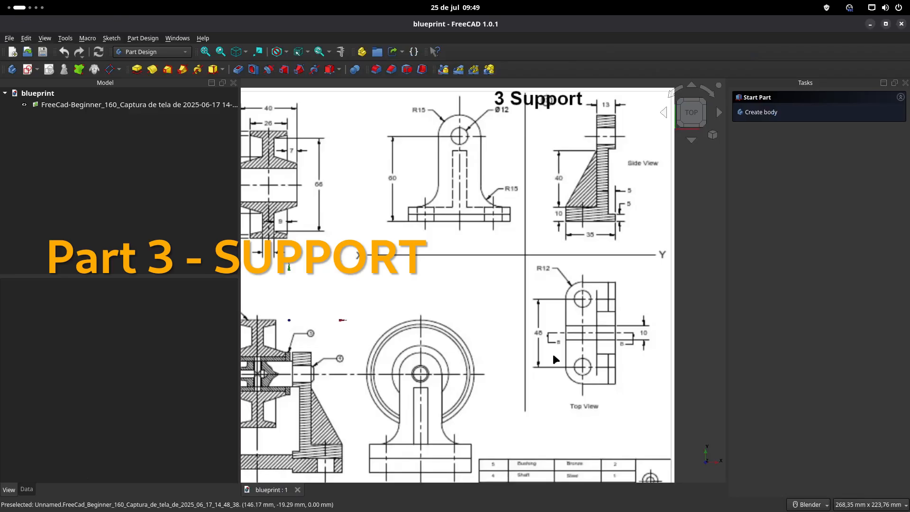
left_click(12, 52)
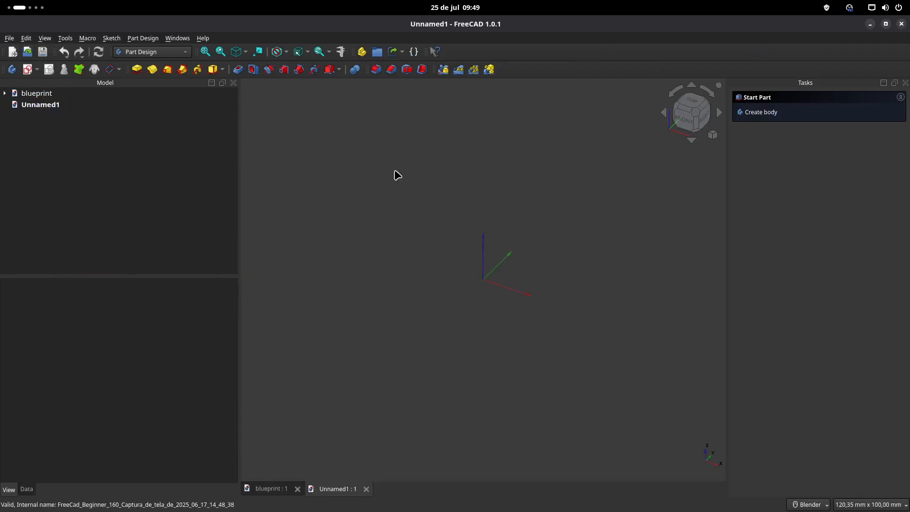
left_click(28, 69)
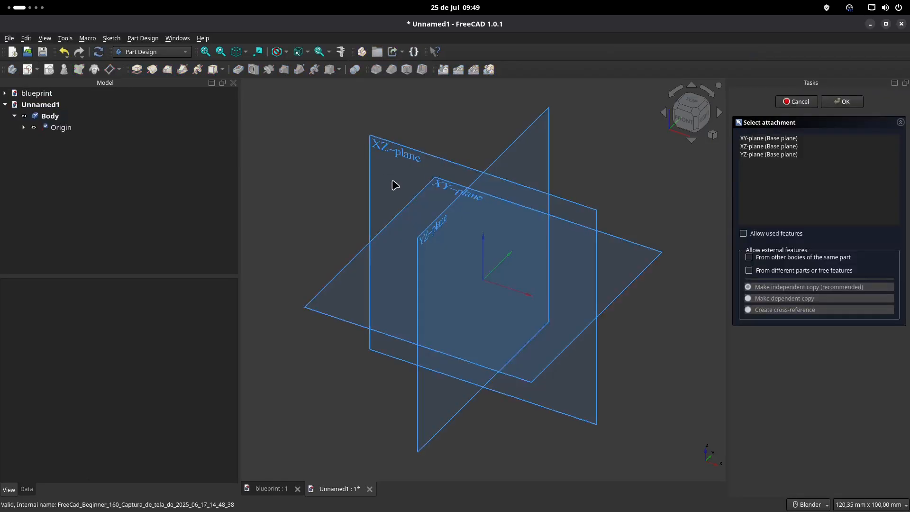
left_click(404, 201)
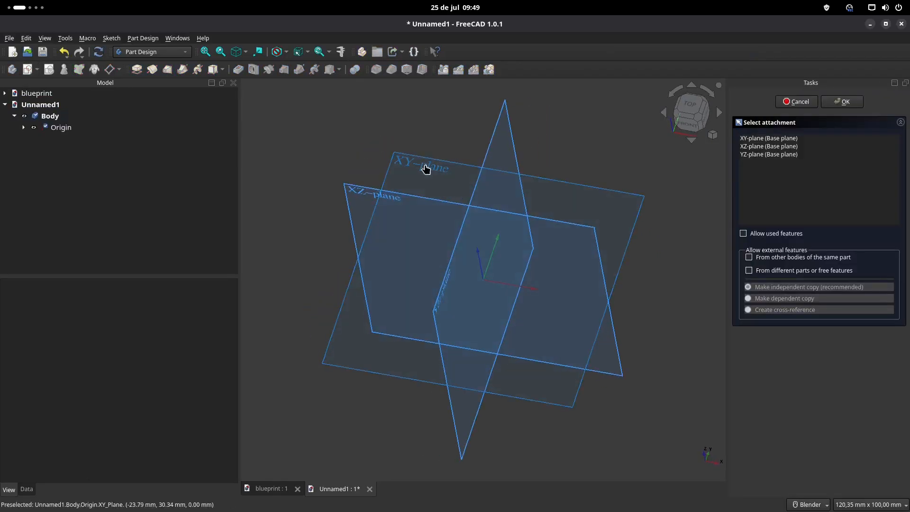
Step: Check the Base dimensions on the blueprint and sketch a rectangle about 17 by 29 mm across the horizontal axis, one side on the vertical axis
left_click(279, 489)
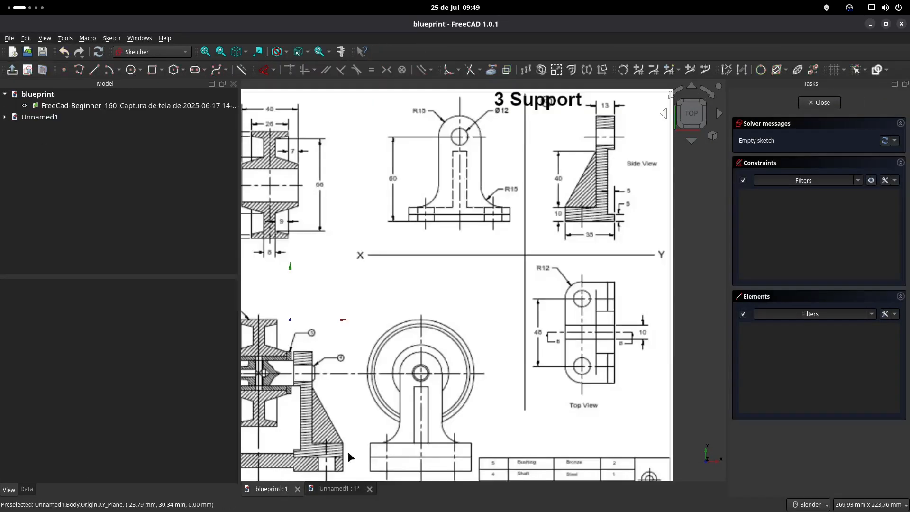
middle_click_drag(347, 225, 590, 235, "shift")
middle_click_drag(459, 220, 631, 229, "shift")
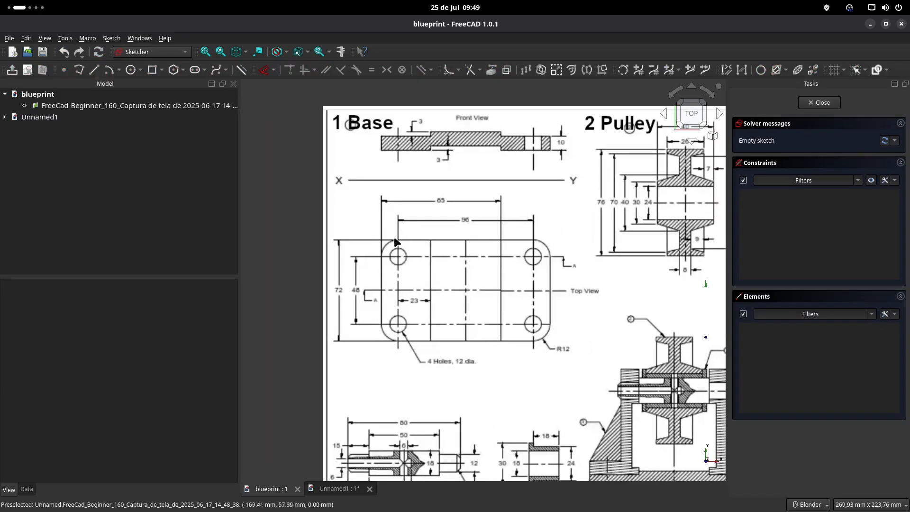
middle_click_drag(435, 242, 410, 213, "shift")
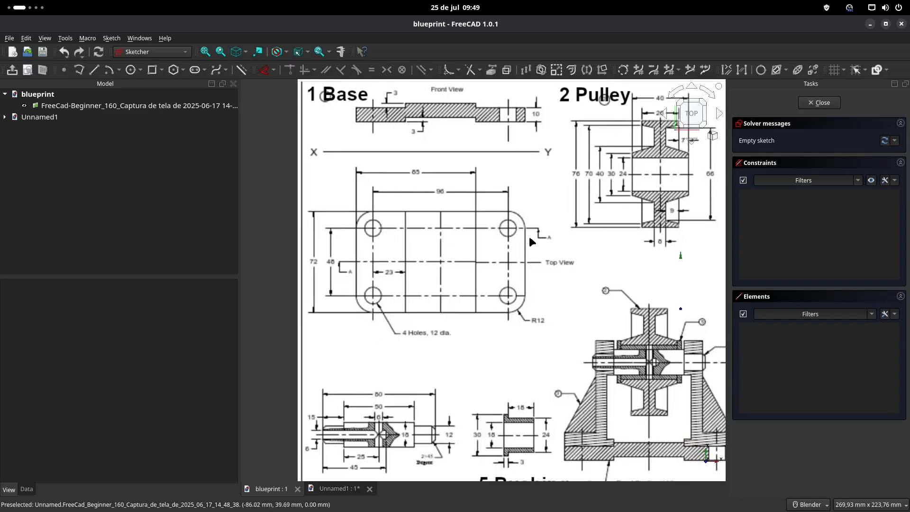
middle_click_drag(534, 237, 500, 232, "shift")
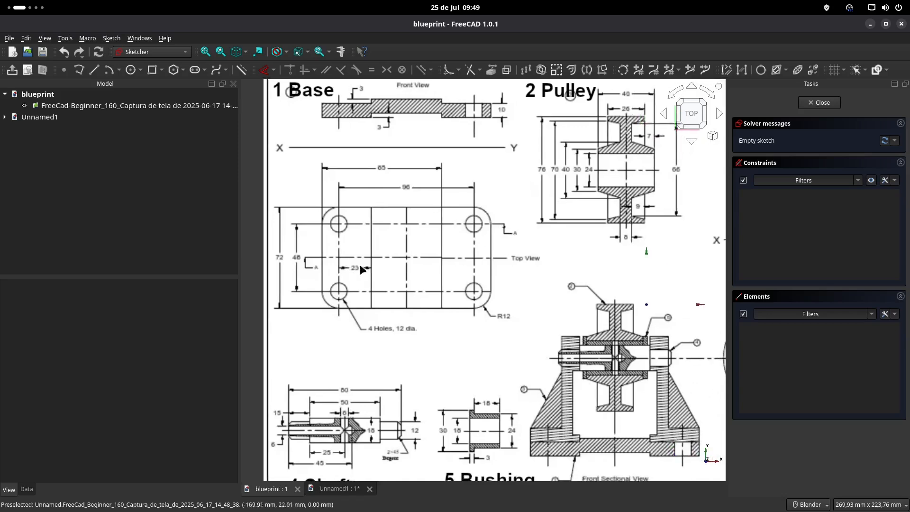
left_click(338, 488)
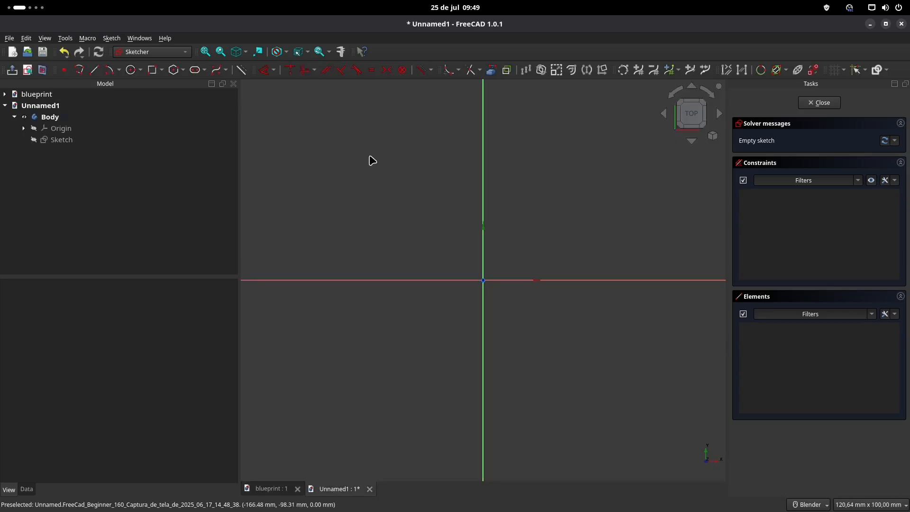
left_click(153, 71)
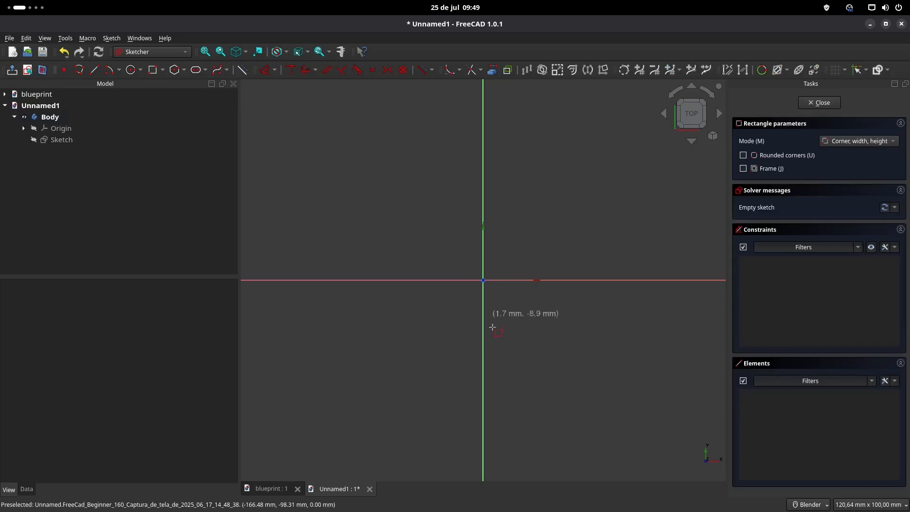
left_click(483, 332)
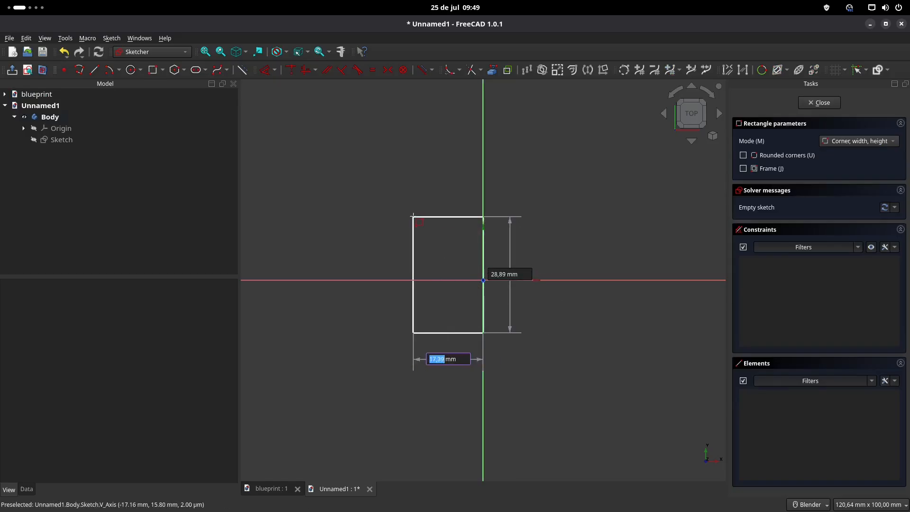
left_click(413, 216)
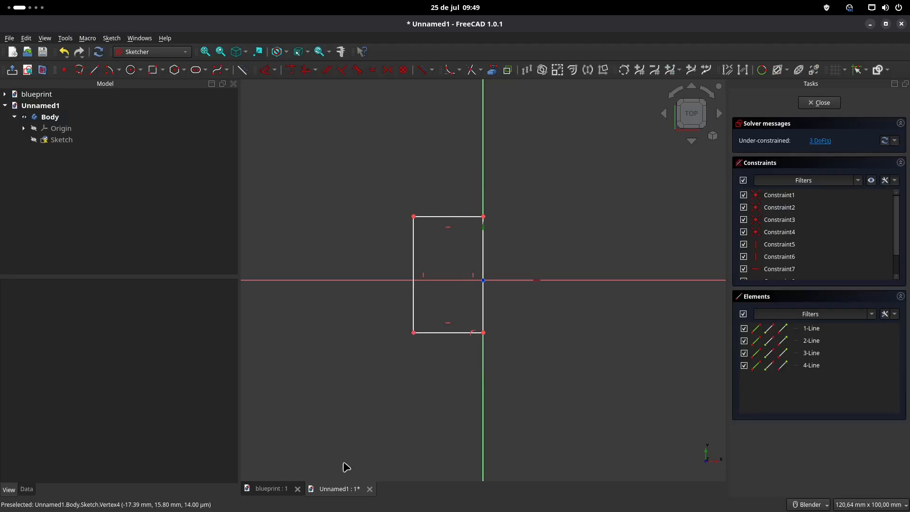
Step: Recheck the Base's width on the blueprint and dimension the rectangle's outer vertical side as 72 mm
left_click(267, 488)
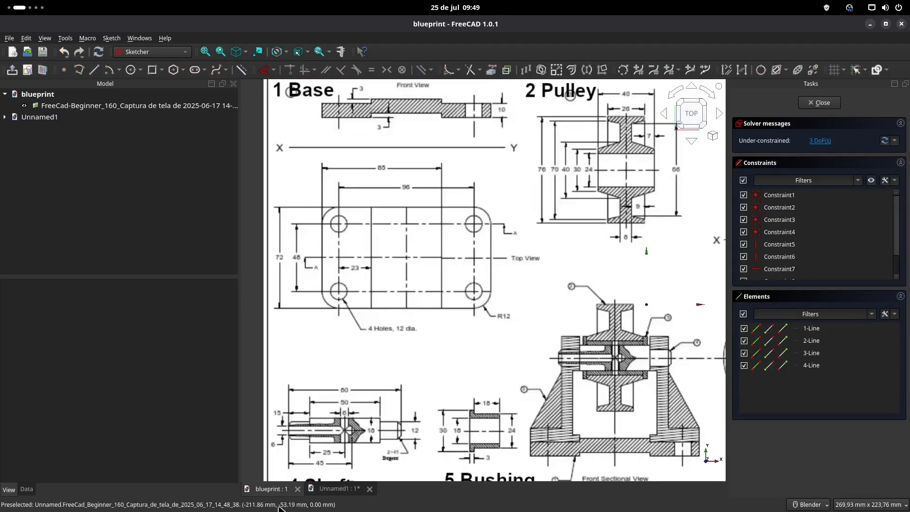
left_click(339, 488)
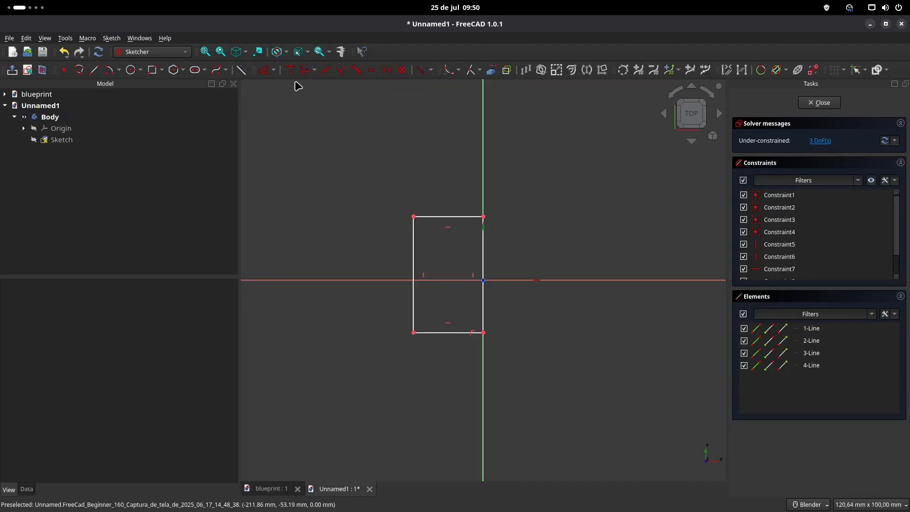
left_click(411, 251)
key("d")
left_click(369, 247)
type("72")
key("Return")
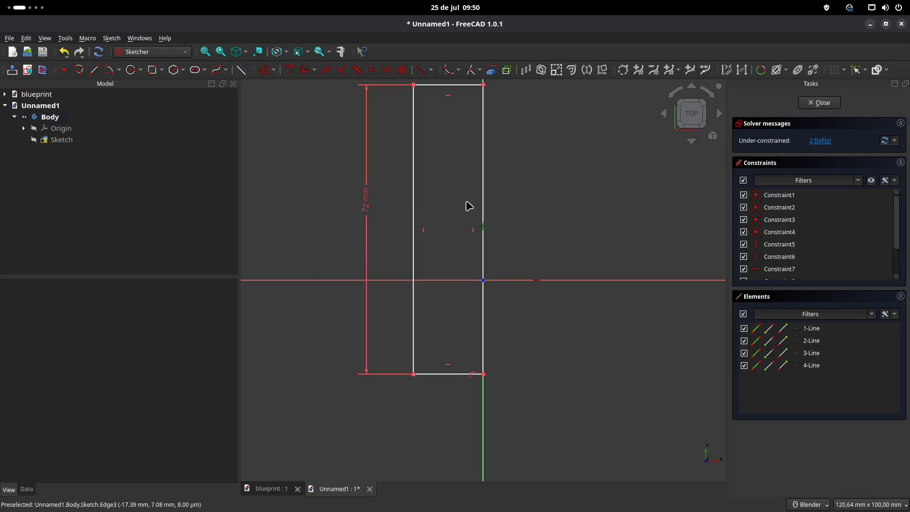
Step: Make the rectangle's outer corners symmetric about the horizontal axis, delete the redundant vertical constraint on that side, and test-move a corner
scroll(467, 201, "down", 1)
scroll(443, 156, "down", 1)
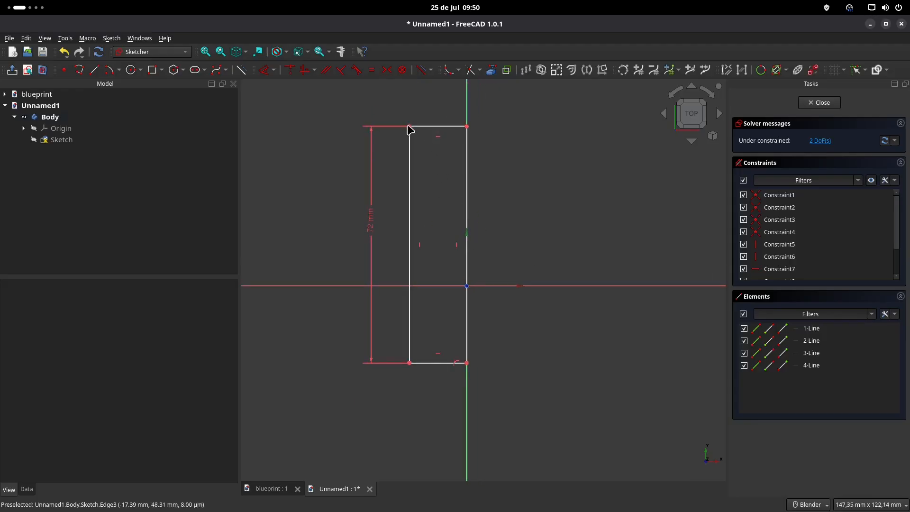
left_click(410, 132)
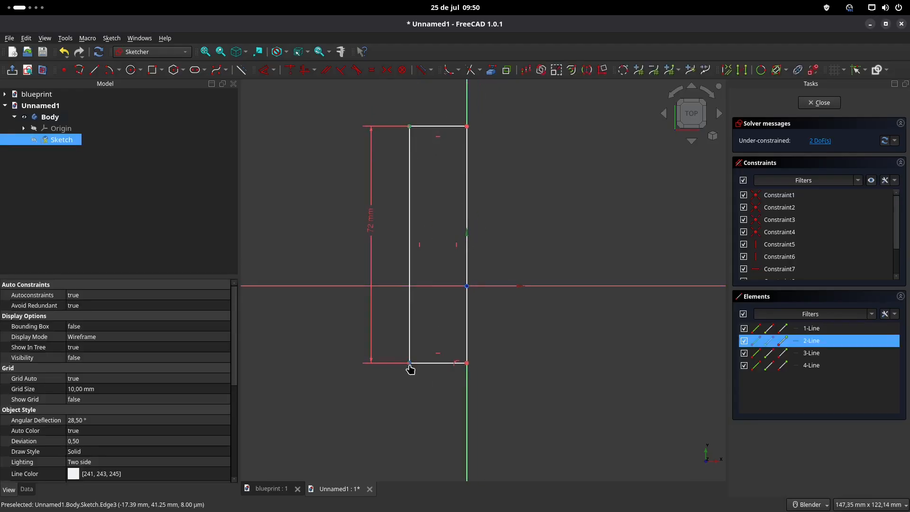
left_click(410, 364)
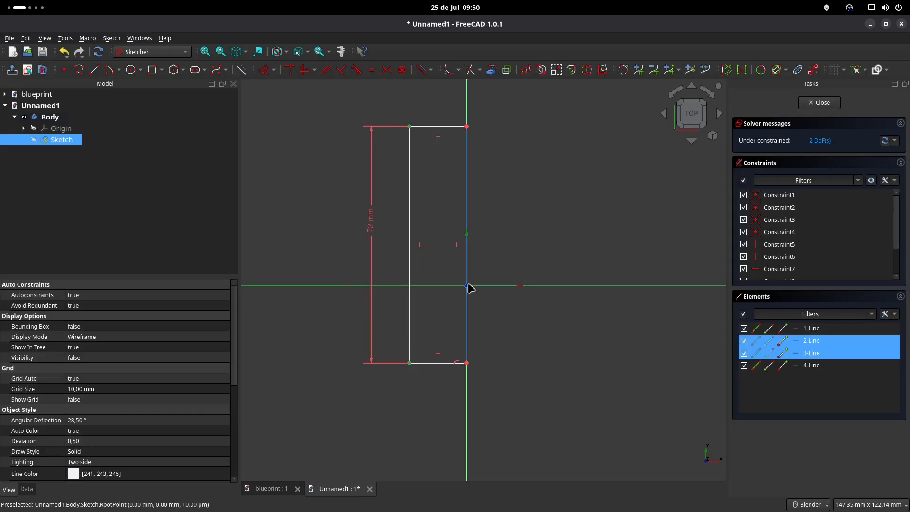
left_click(387, 71)
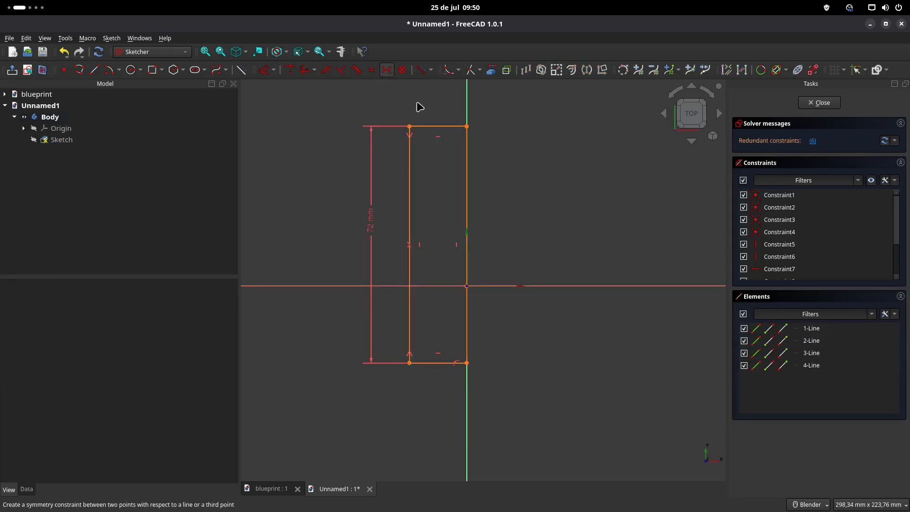
left_click(813, 141)
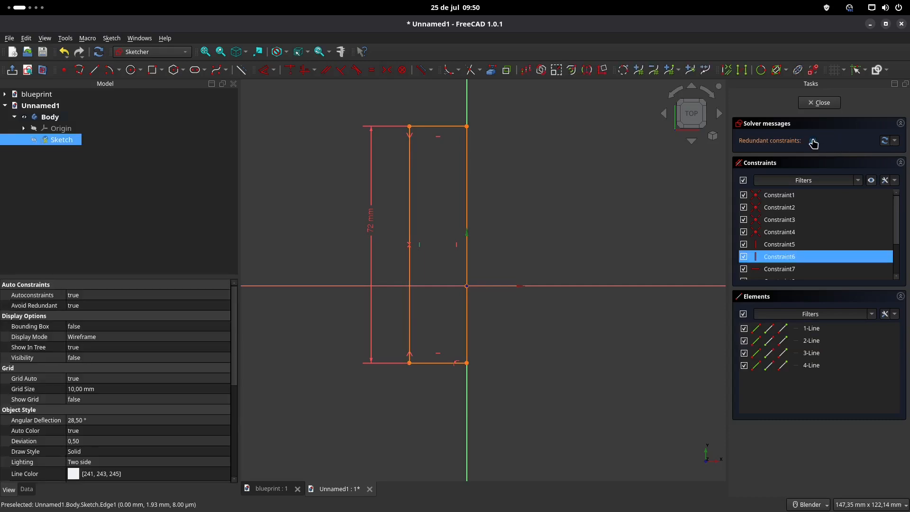
key("Delete")
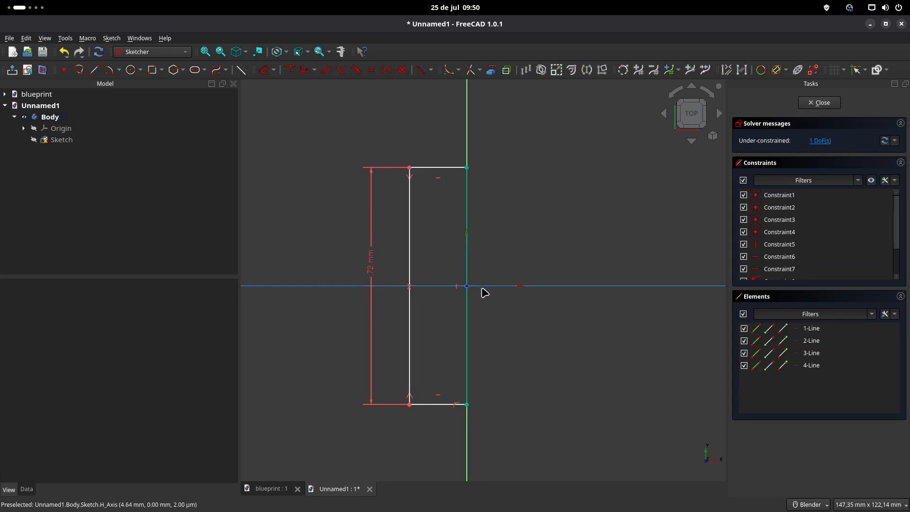
mouse_move(410, 174)
left_mouse_down()
mouse_move(384, 162)
mouse_move(399, 177)
mouse_move(375, 181)
mouse_move(402, 190)
mouse_move(397, 182)
left_mouse_up()
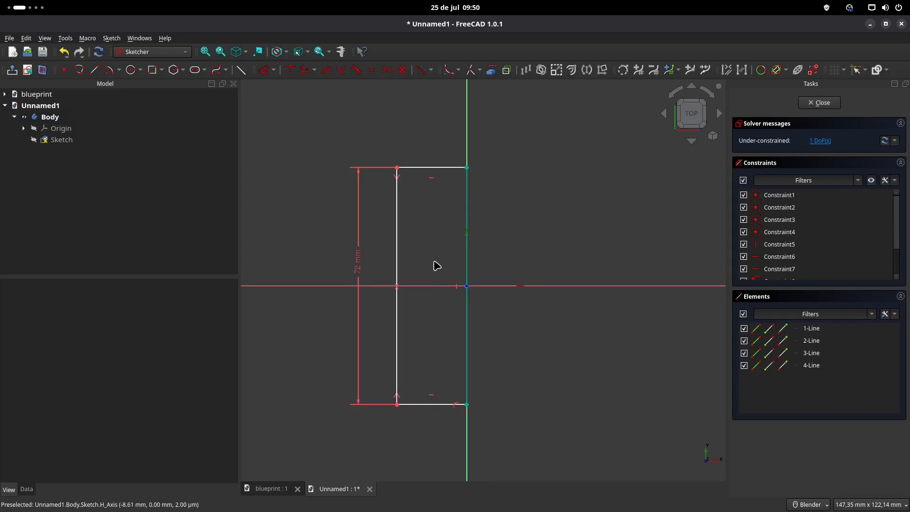
Step: Move the 72 mm dimension farther out and fillet the rectangle's two outer corners with radii of about 6 mm
left_click_drag(360, 270, 352, 272)
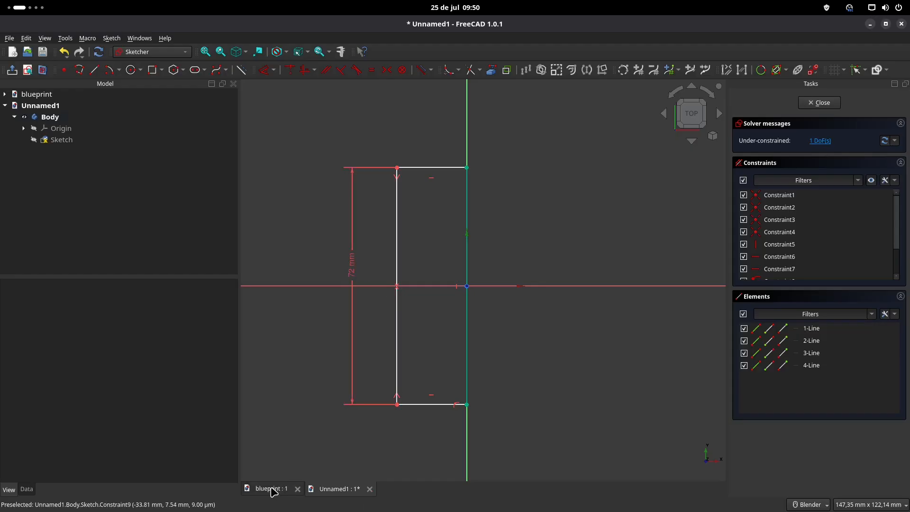
left_click(451, 70)
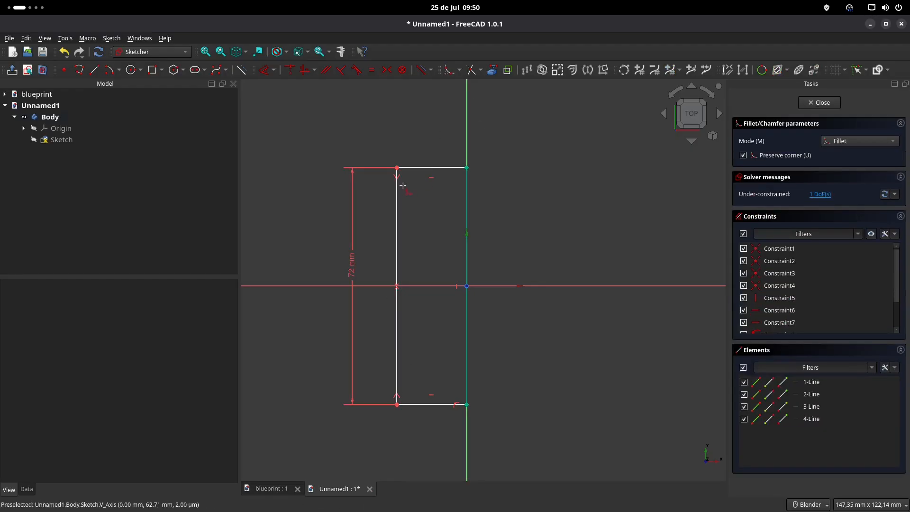
left_click(401, 186)
left_click(412, 168)
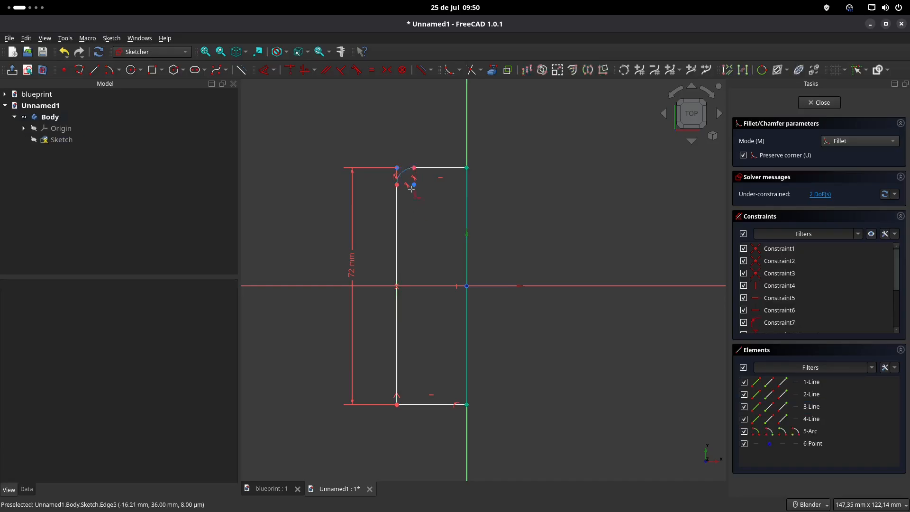
left_click(416, 404)
left_click(397, 372)
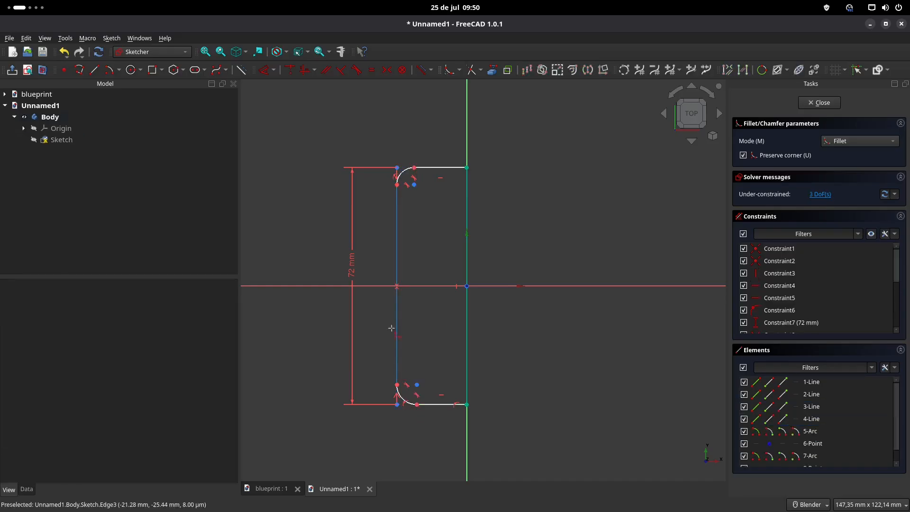
key("Escape")
Step: Constrain the upper and lower corner fillet arcs to be equal
scroll(405, 214, "up", 2)
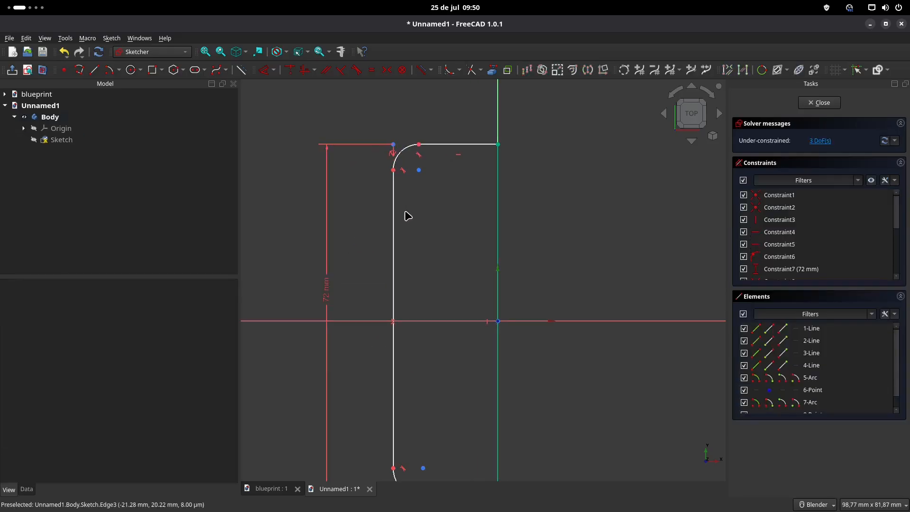
left_click(406, 148)
middle_click_drag(425, 392, 433, 308, "shift")
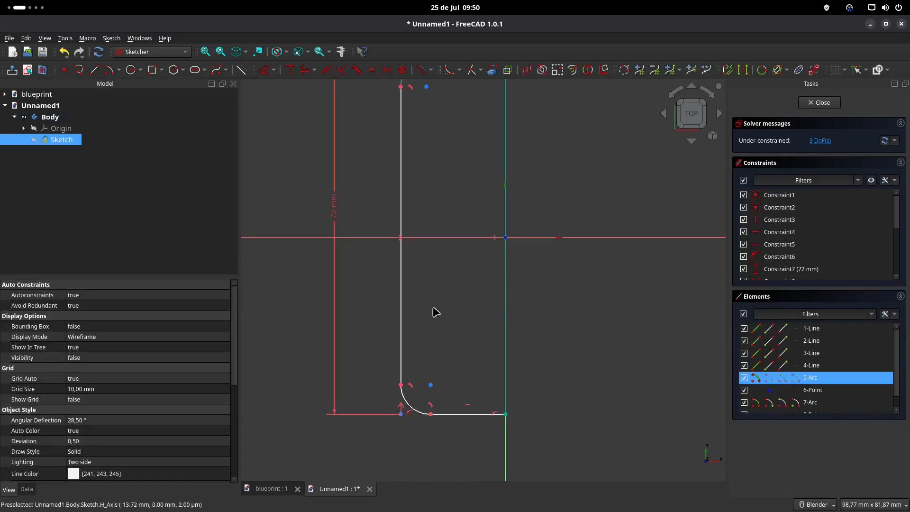
left_click(422, 414)
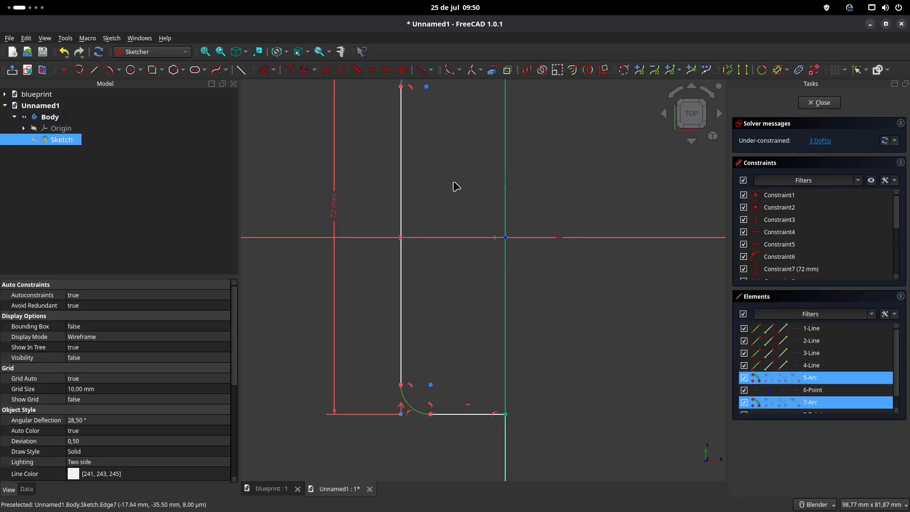
left_click(372, 70)
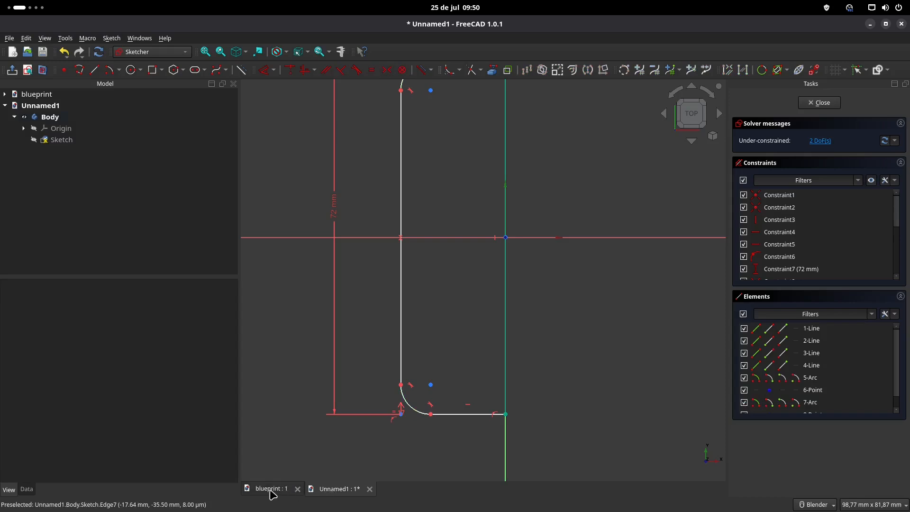
Step: Check the corner radius on the blueprint's Base top view and dimension the lower fillet's radius as 12 mm
left_click(271, 490)
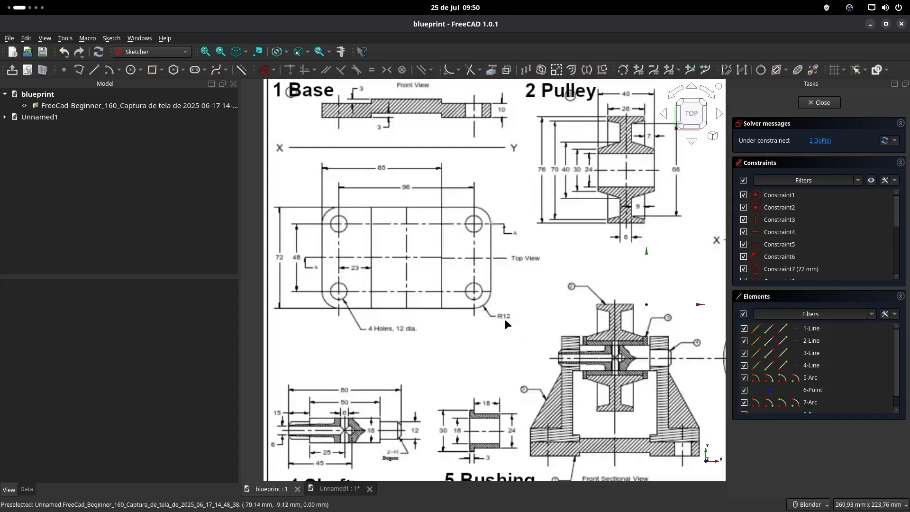
left_click(334, 488)
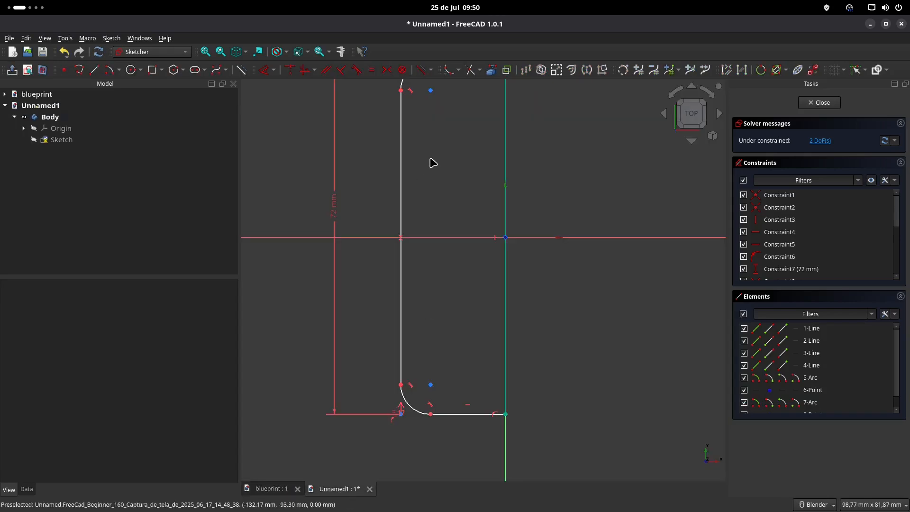
left_click(264, 69)
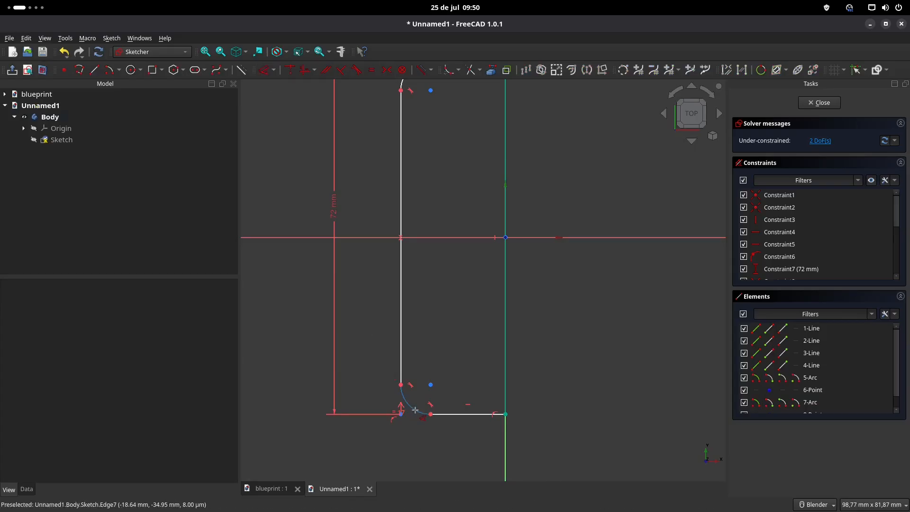
left_click(410, 407)
left_click(375, 450)
type("12")
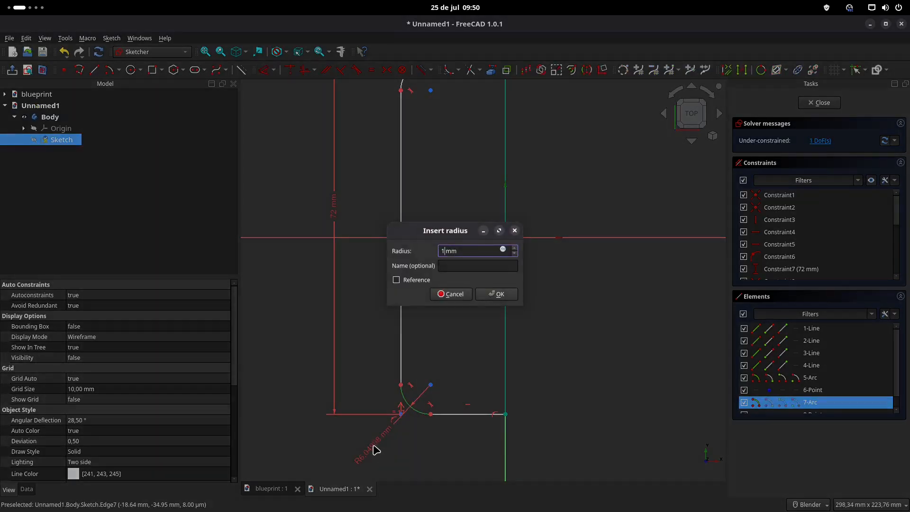
key("Return")
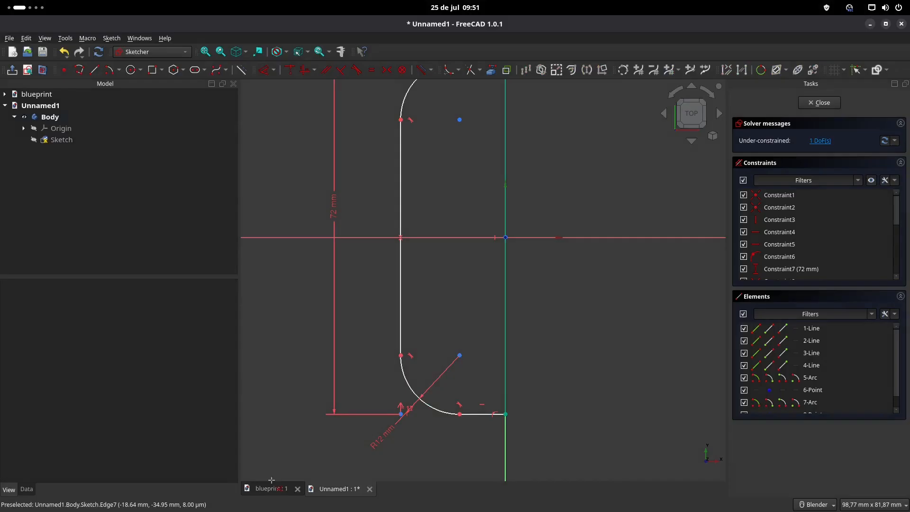
Step: Check the hole spacing on the blueprint and dimension the horizontal distance from the upper fillet's centre to the vertical axis as 23 mm
left_click(273, 489)
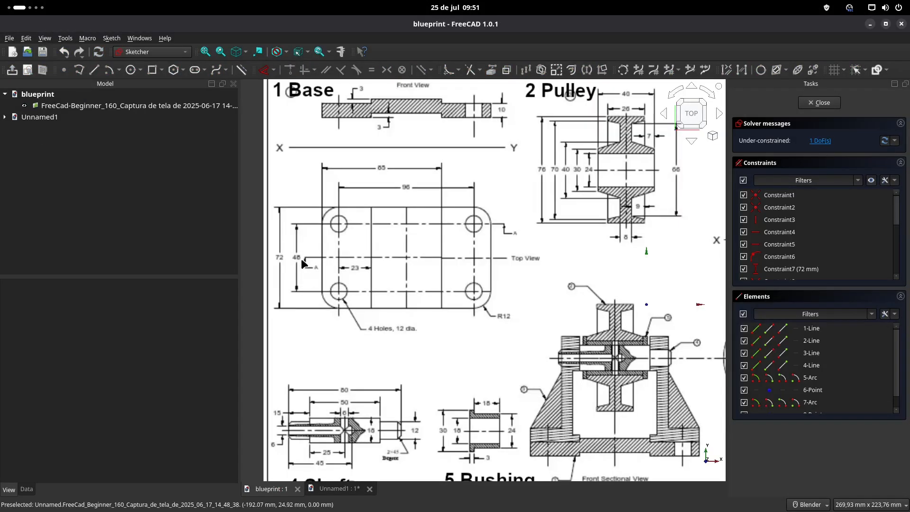
left_click(335, 489)
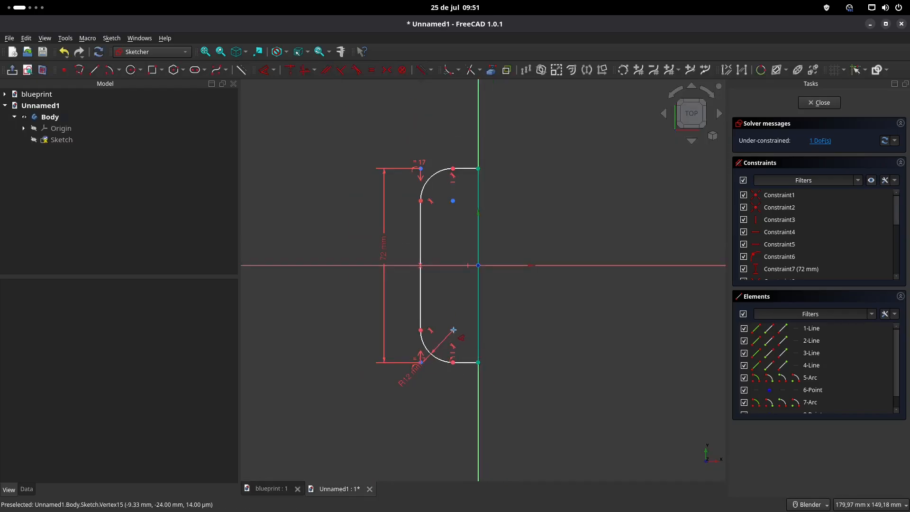
left_click(280, 489)
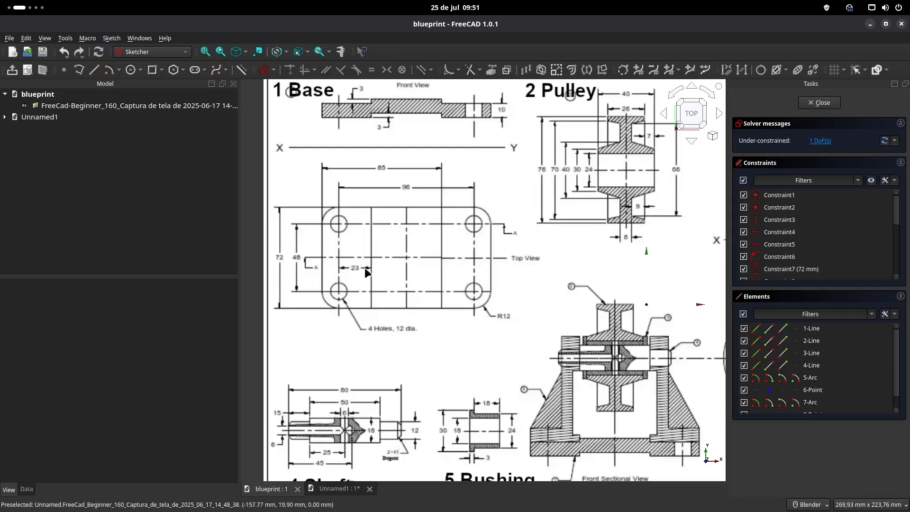
left_click(338, 488)
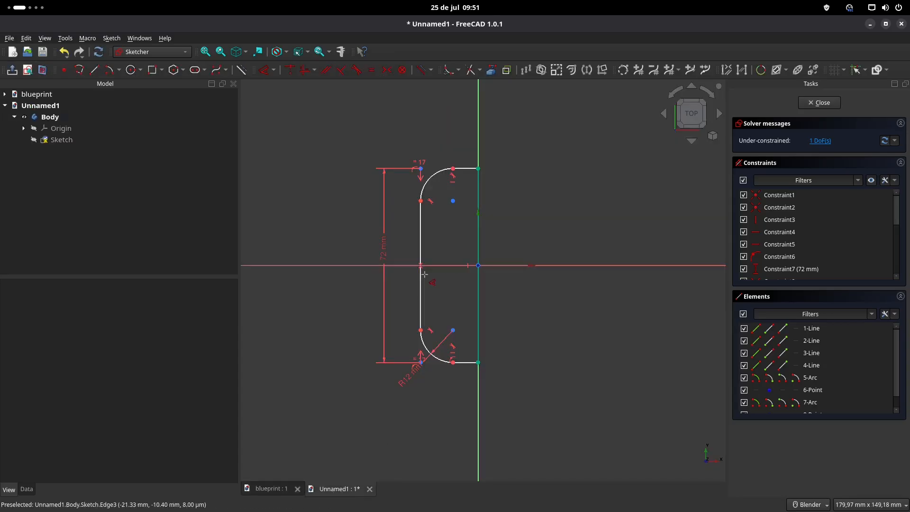
left_click(452, 200)
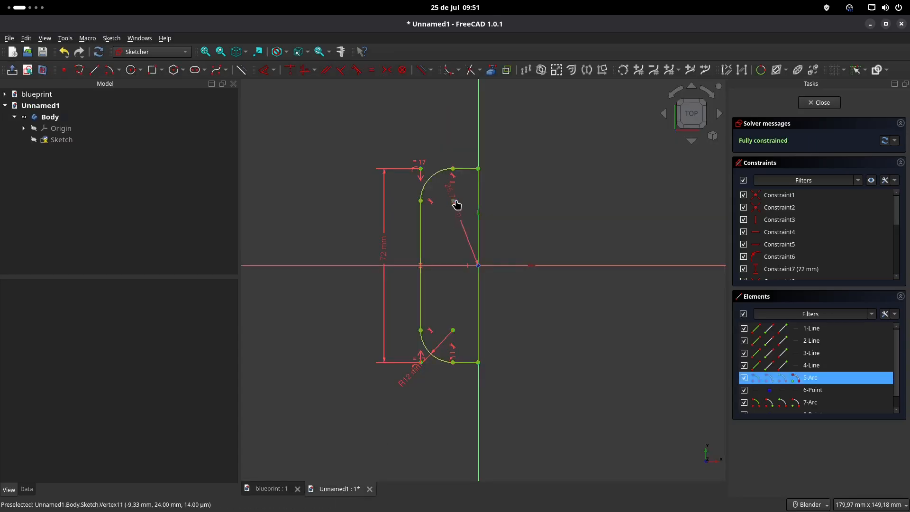
left_click(464, 193)
type("23")
key("Return")
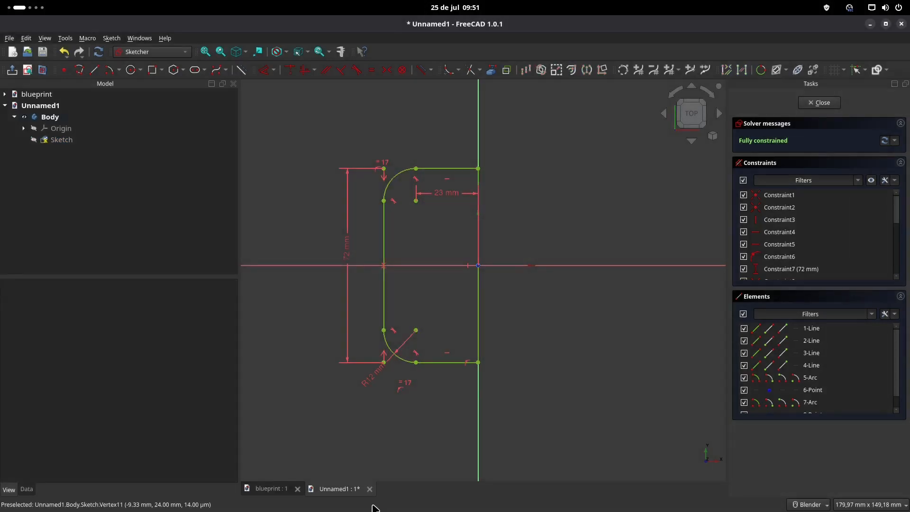
Step: Review the Support views on the blueprint, close the foot sketch and pad it 5 mm
left_click(271, 488)
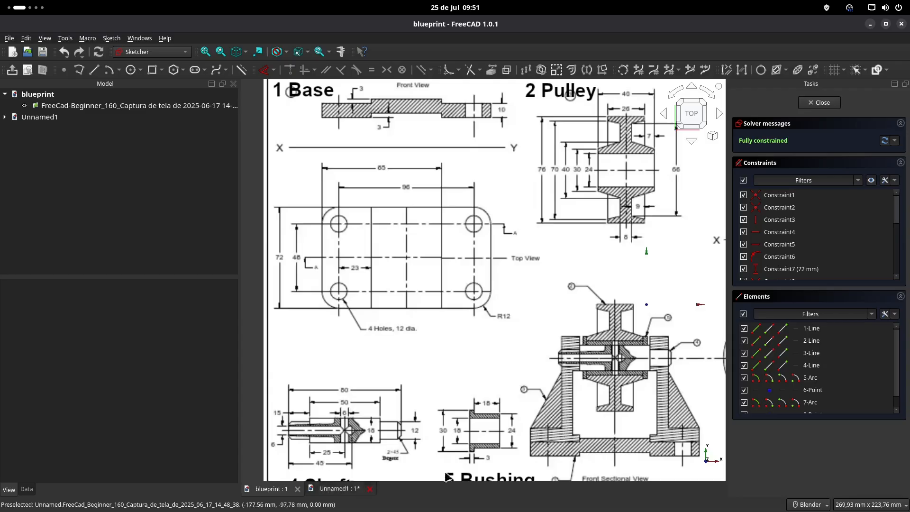
middle_click_drag(657, 219, 383, 244, "shift")
middle_click_drag(659, 283, 467, 264, "shift")
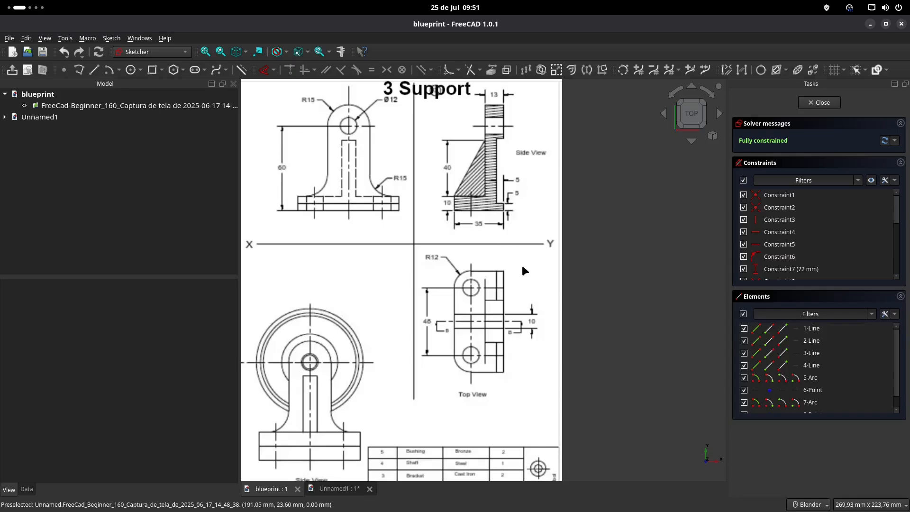
left_click(339, 488)
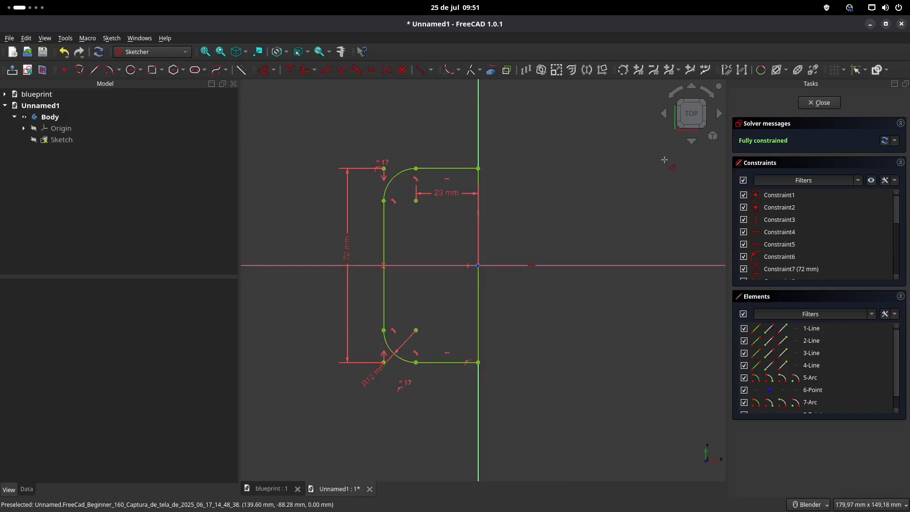
left_click(820, 102)
mouse_move(413, 231)
middle_mouse_down()
mouse_move(382, 310)
mouse_move(375, 271)
mouse_move(478, 263)
middle_mouse_up()
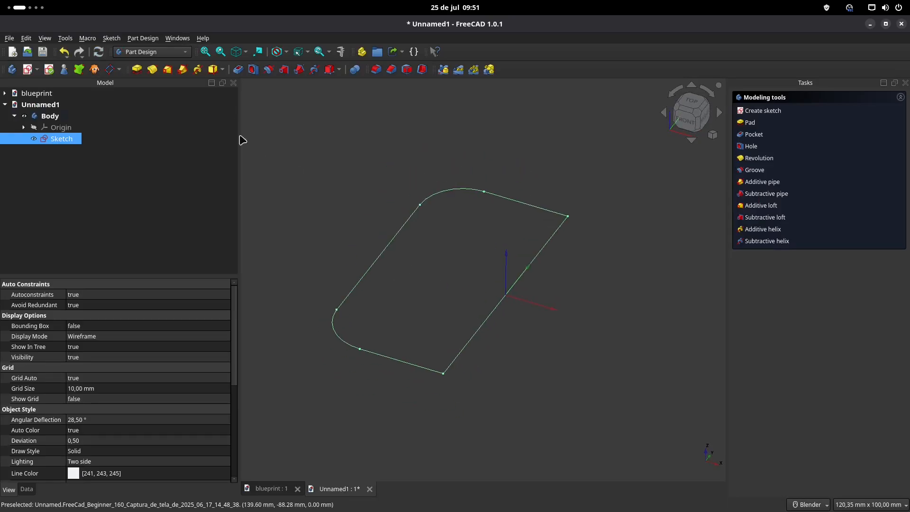
left_click(136, 69)
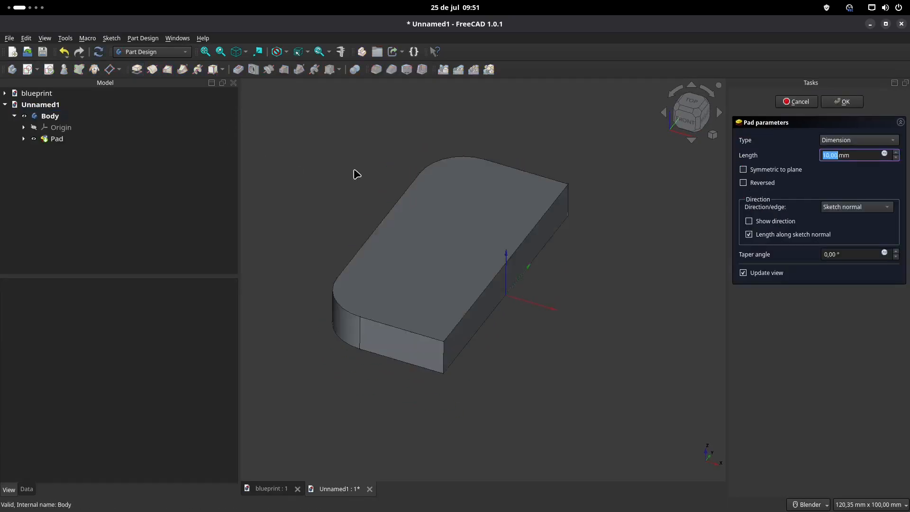
type("5")
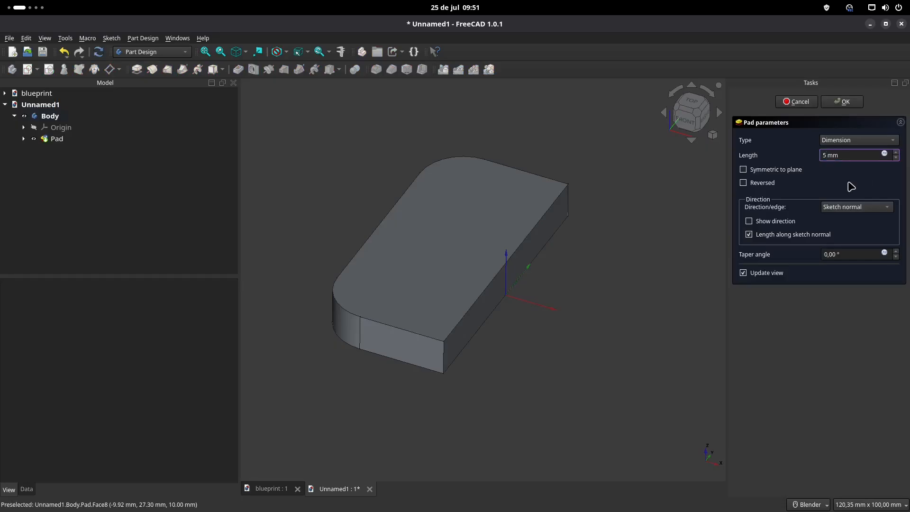
key("Return")
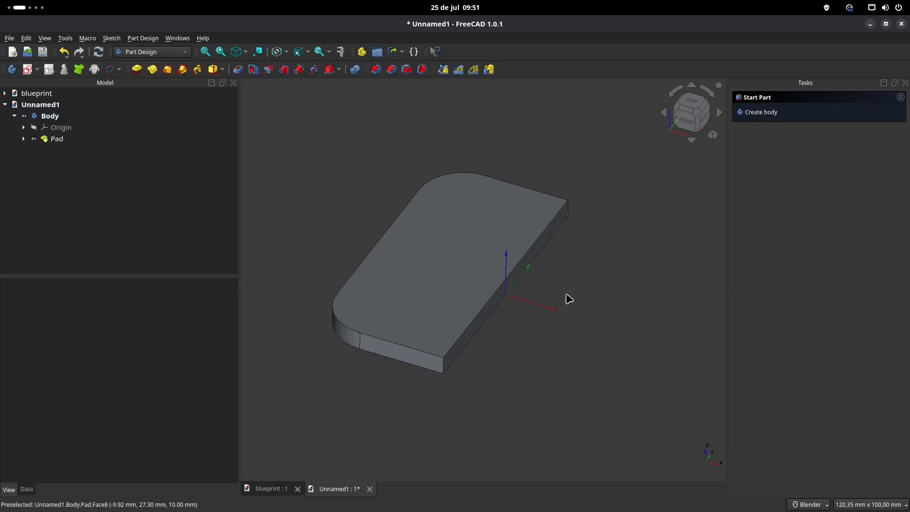
Step: Start a sketch on the pad's top face and project its two short straight edges and both corner arcs as external geometry
left_click(454, 229)
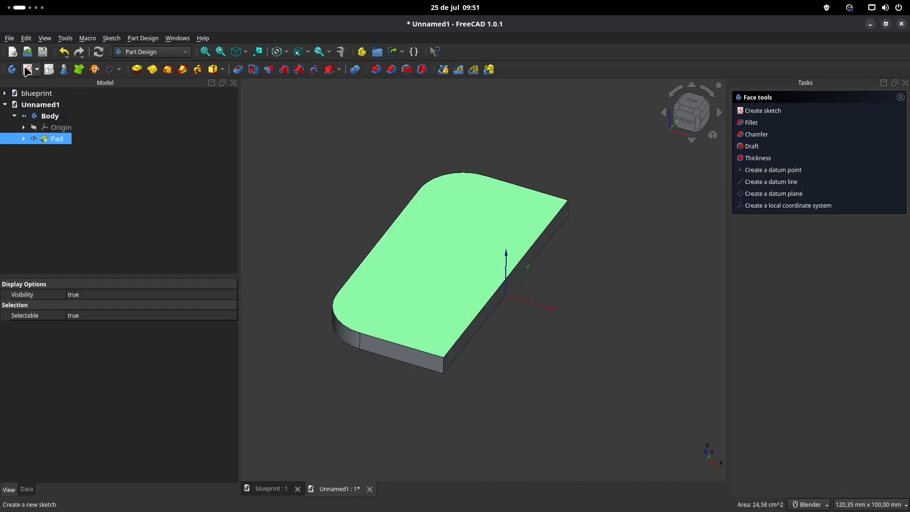
left_click(28, 70)
left_click(493, 72)
left_click(463, 139)
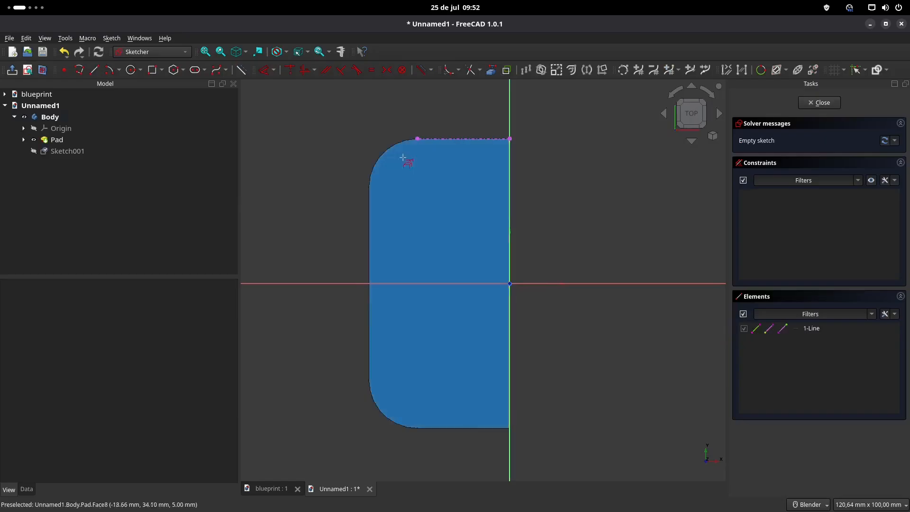
left_click(462, 428)
left_click(386, 418)
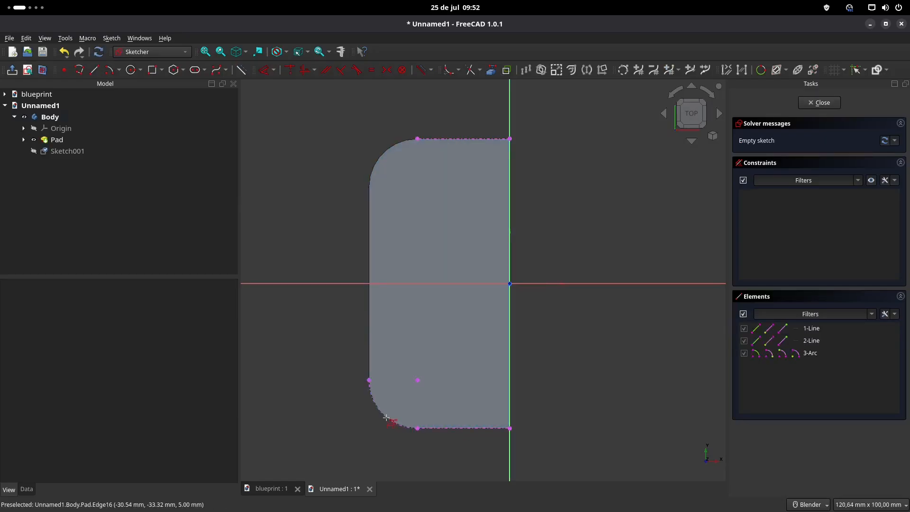
left_click(383, 156)
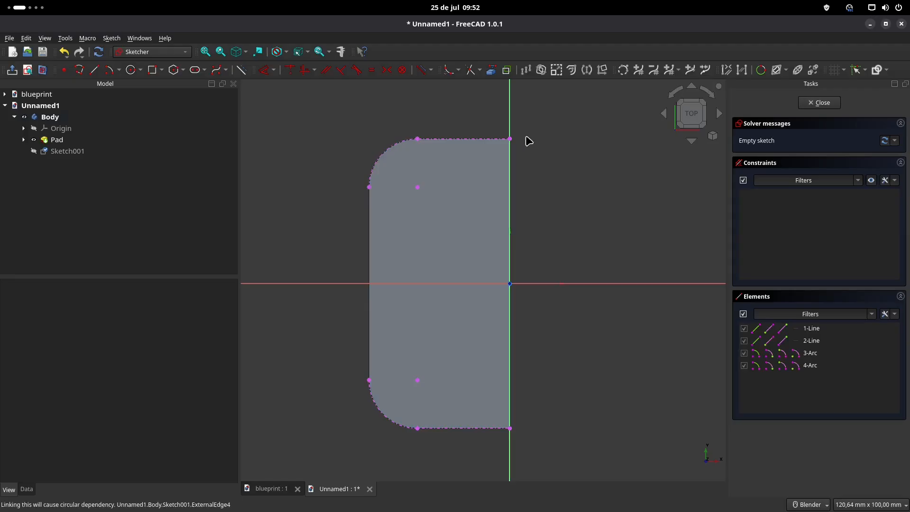
Step: Delete the two projected straight edges from the sketch, keeping only the projected corner arcs
left_click(474, 140)
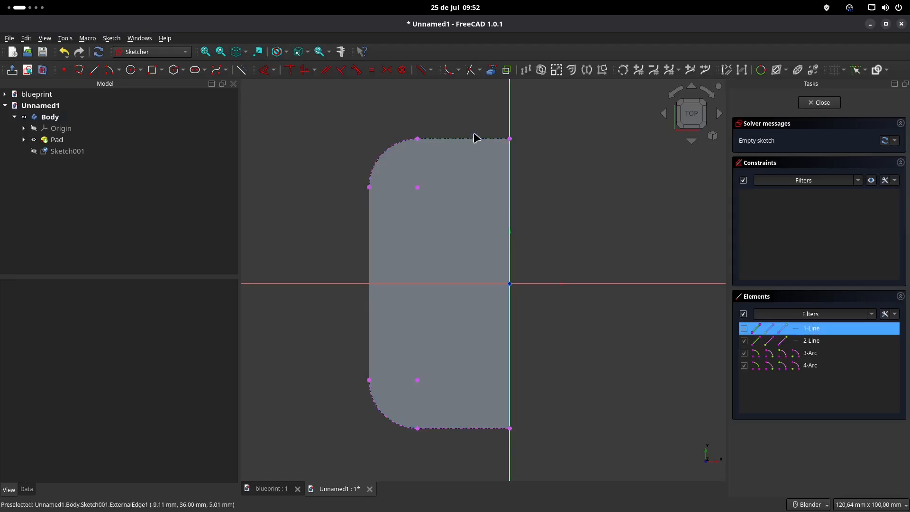
key("Delete")
left_click(463, 429)
key("Delete")
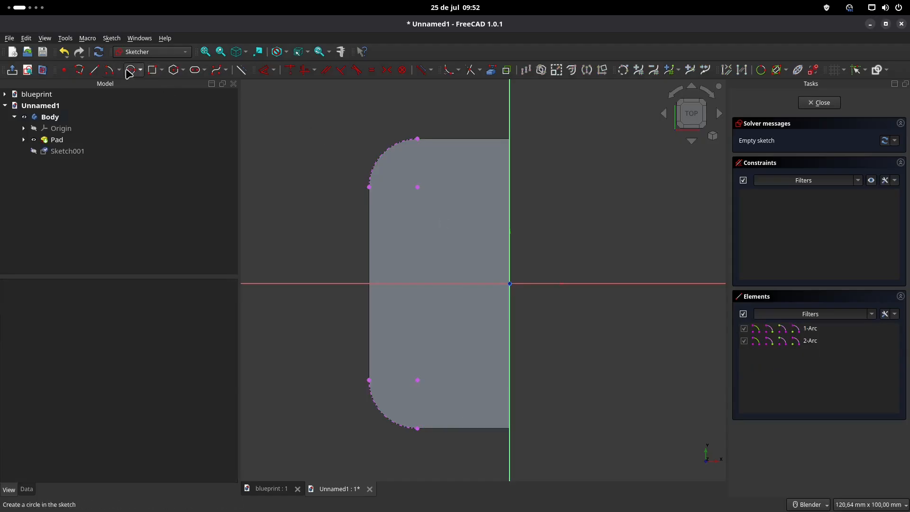
Step: Trace the upper projected corner arc with a centre-point arc between its two endpoints
left_click(109, 70)
left_click(418, 187)
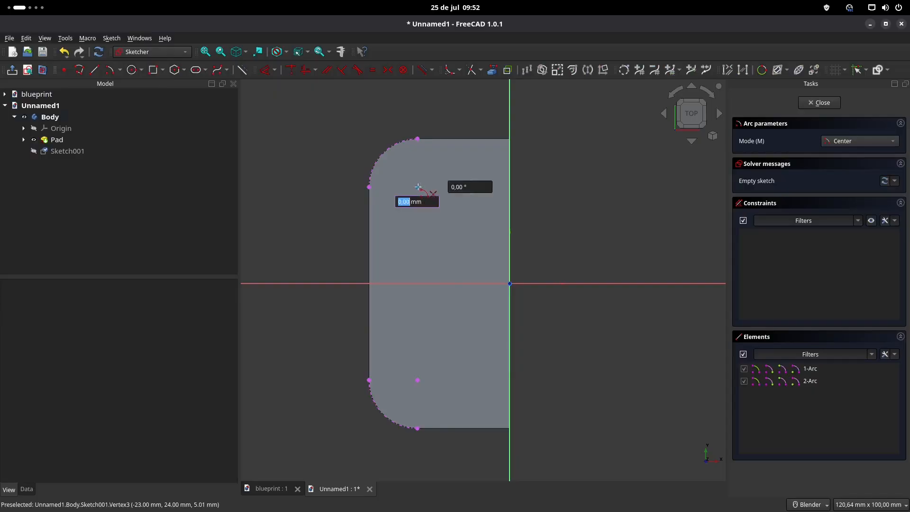
left_click(417, 138)
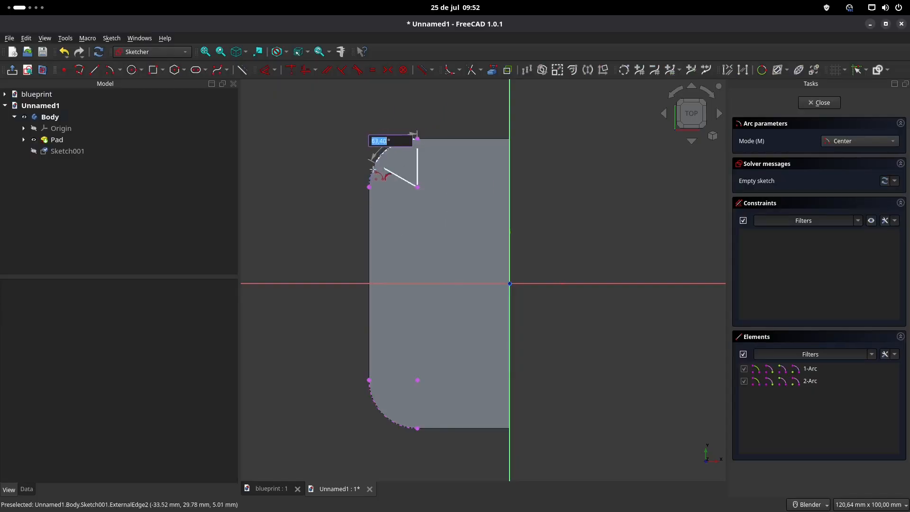
left_click(370, 187)
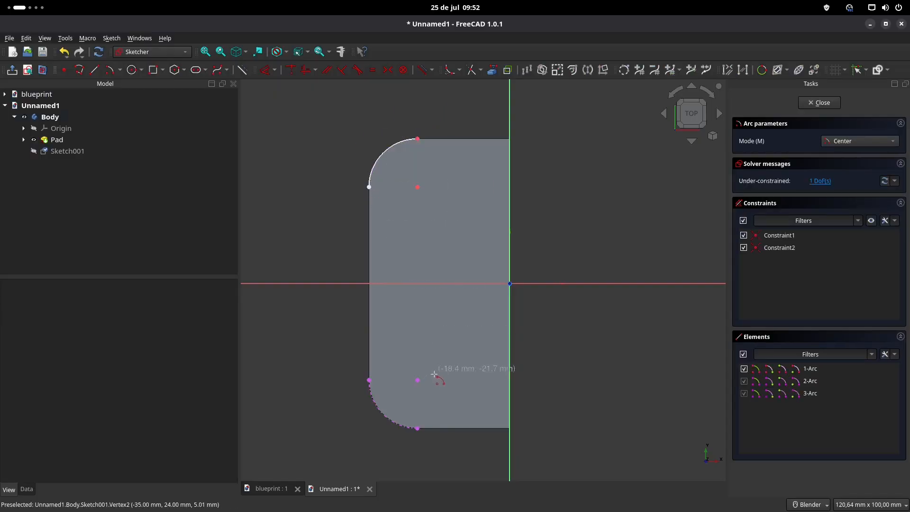
Step: Trace the lower projected corner arc with a centre-point arc, and join the outer ends of both corner arcs with a straight line
left_click(418, 380)
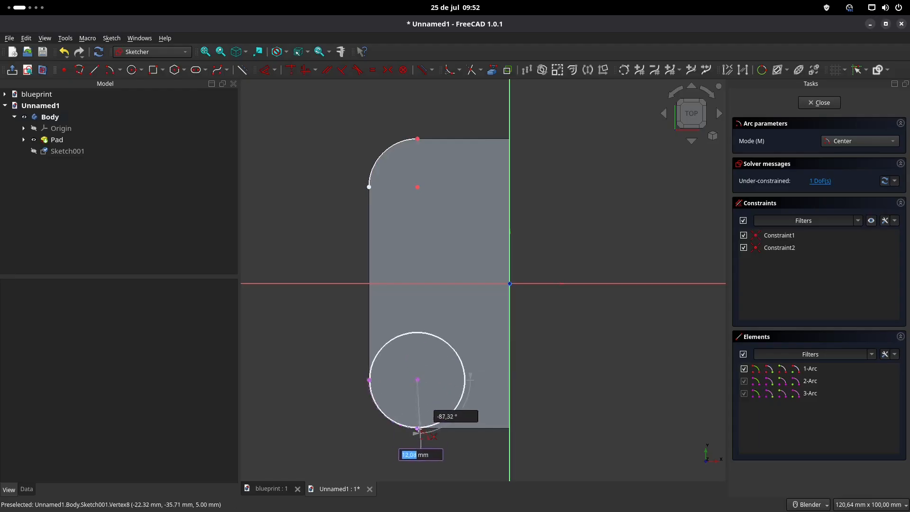
left_click(417, 428)
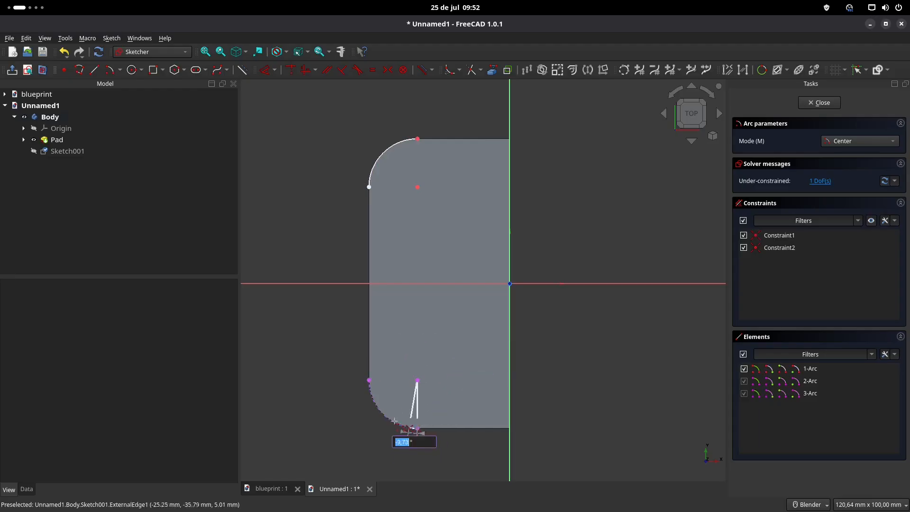
left_click(369, 380)
left_click(94, 70)
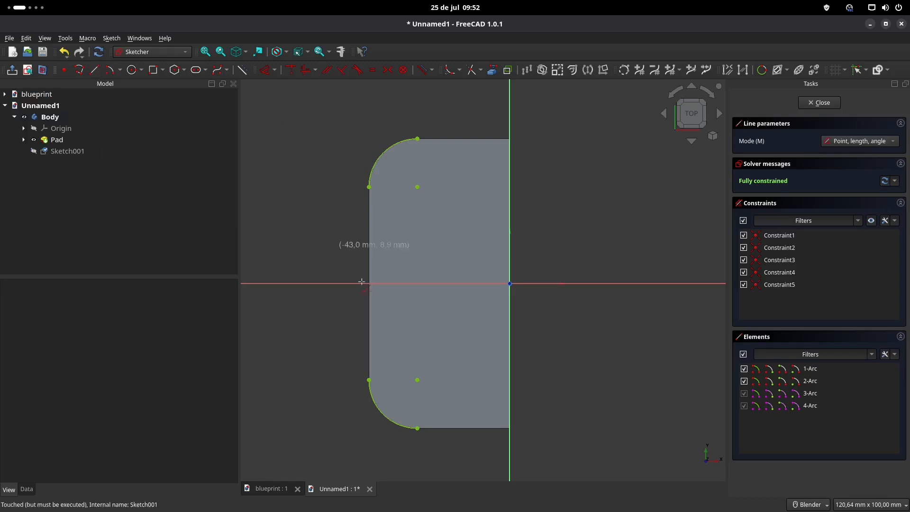
left_click(371, 381)
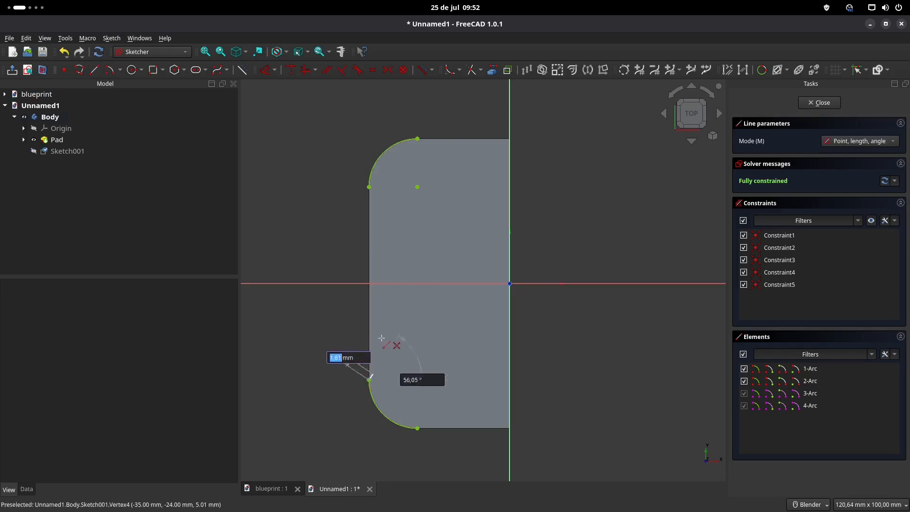
left_click(370, 187)
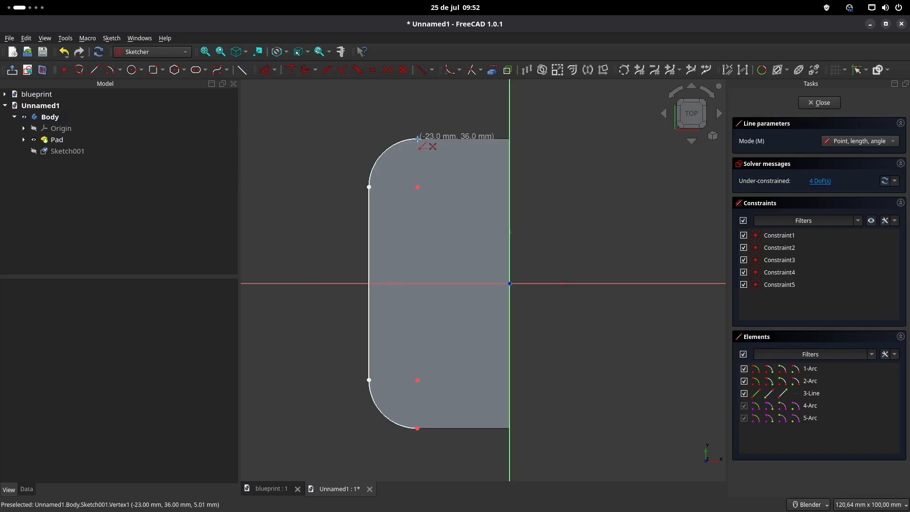
Step: Draw a narrow rectangle starting at the upper arc's inner endpoint and ending short of the pad's lower edge and the vertical axis
left_click(153, 69)
left_click(417, 139)
left_click(474, 406)
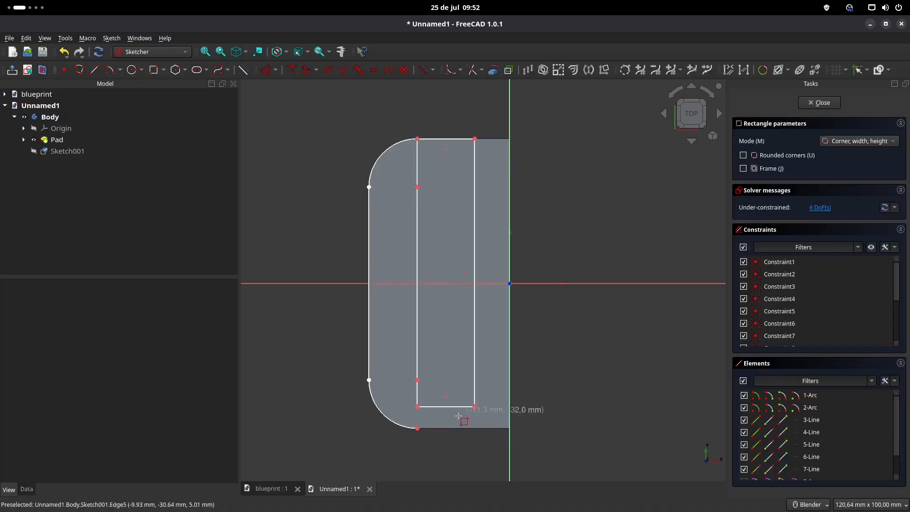
Step: Make the rectangle's lower corner nearest the lower arc coincident with that arc's inner endpoint, and delete the redundant constraint
left_click(417, 406)
left_click(417, 428)
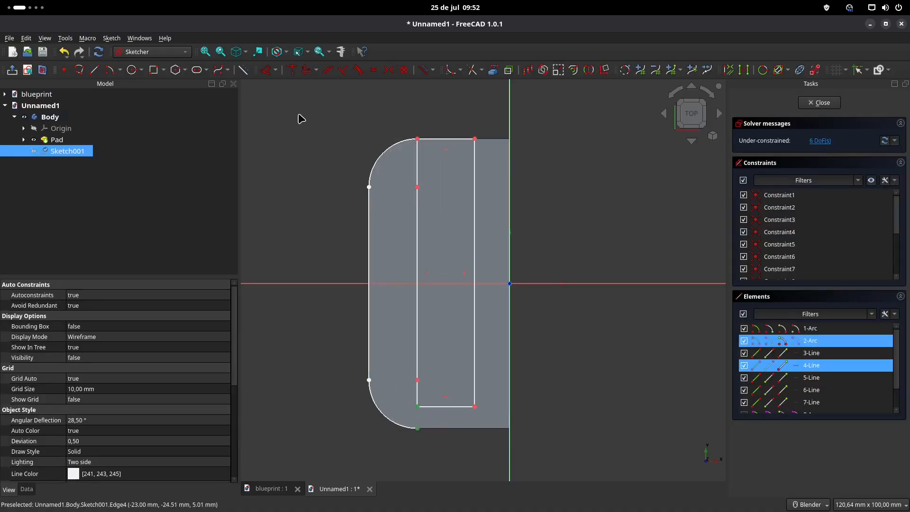
left_click(293, 72)
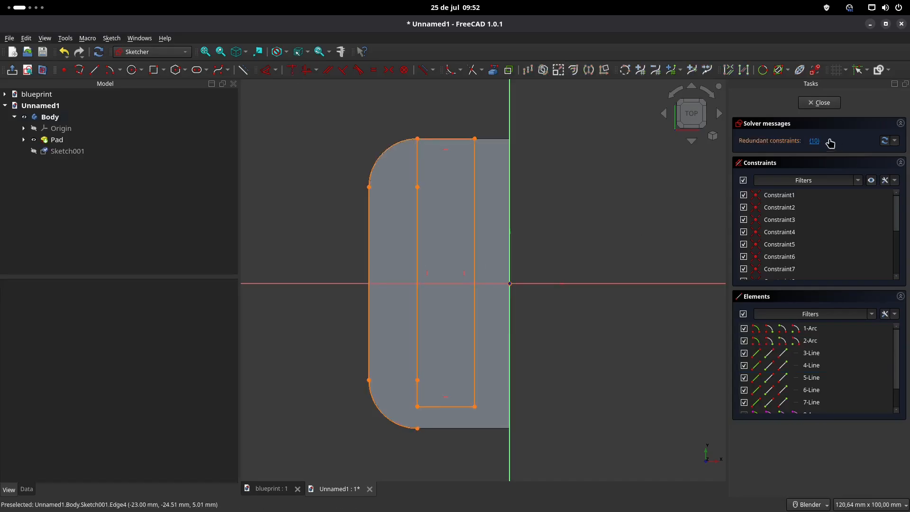
left_click(813, 138)
key("Delete")
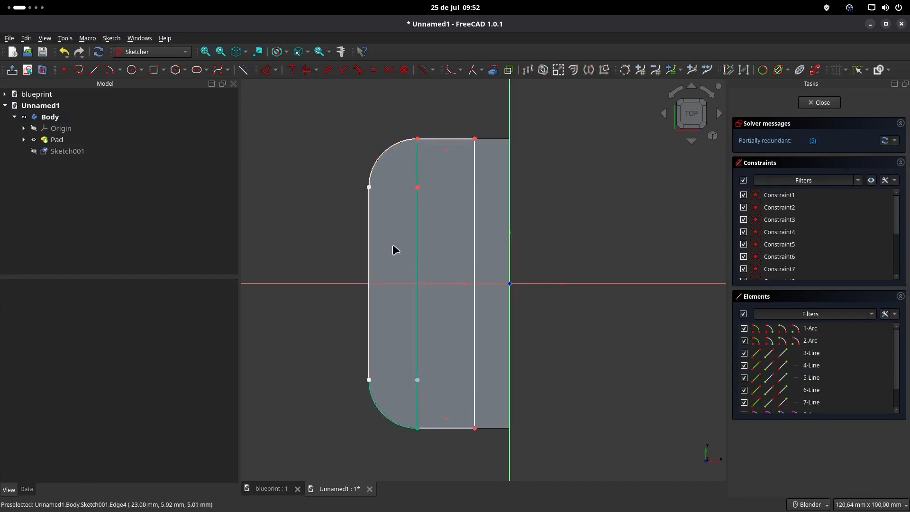
Step: Convert the rectangle's long side between the two arcs' inner endpoints to construction geometry
left_click(419, 248)
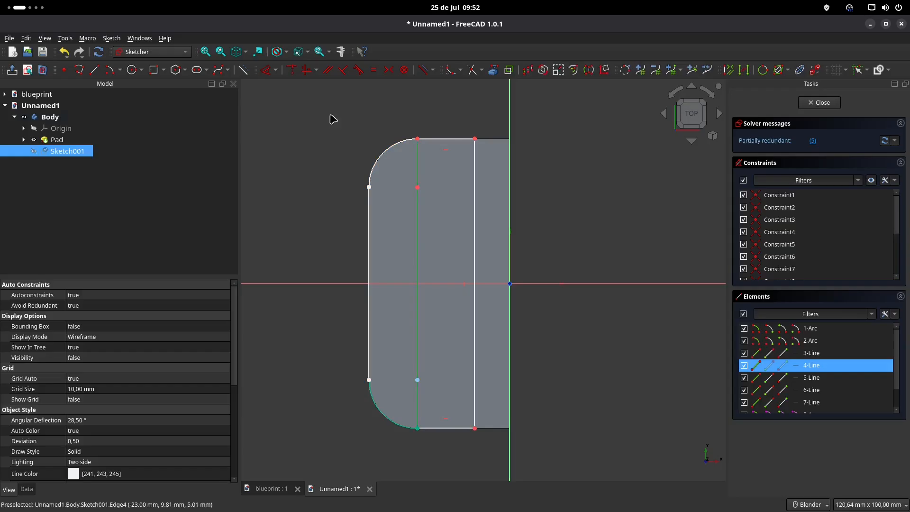
left_click(243, 70)
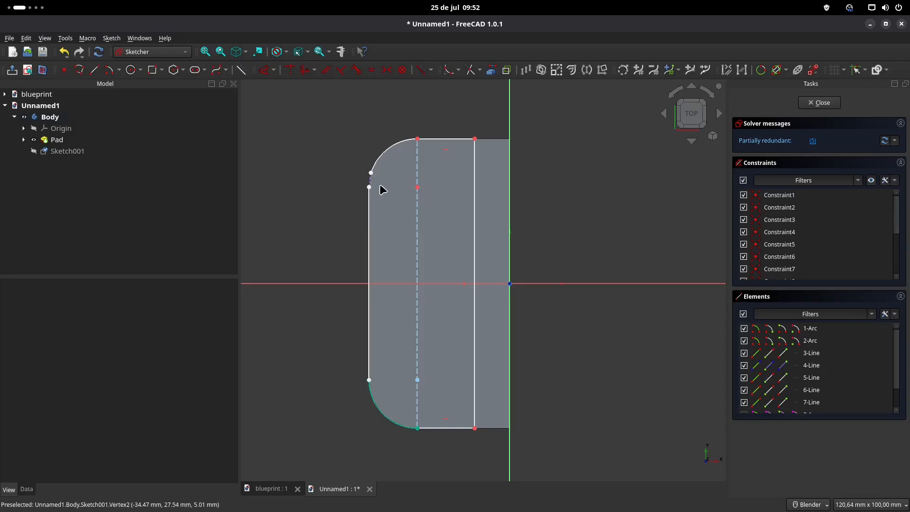
Step: Try a tangent constraint between the upper corner arc and the long outer line, and delete that constraint again
left_click(370, 179)
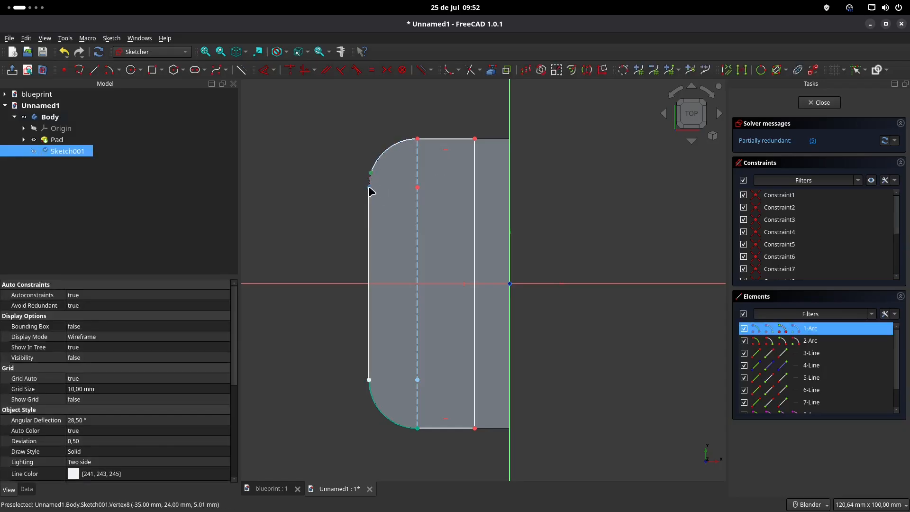
left_click_drag(345, 156, 381, 194)
left_click(350, 173)
left_click(357, 70)
left_click(374, 166)
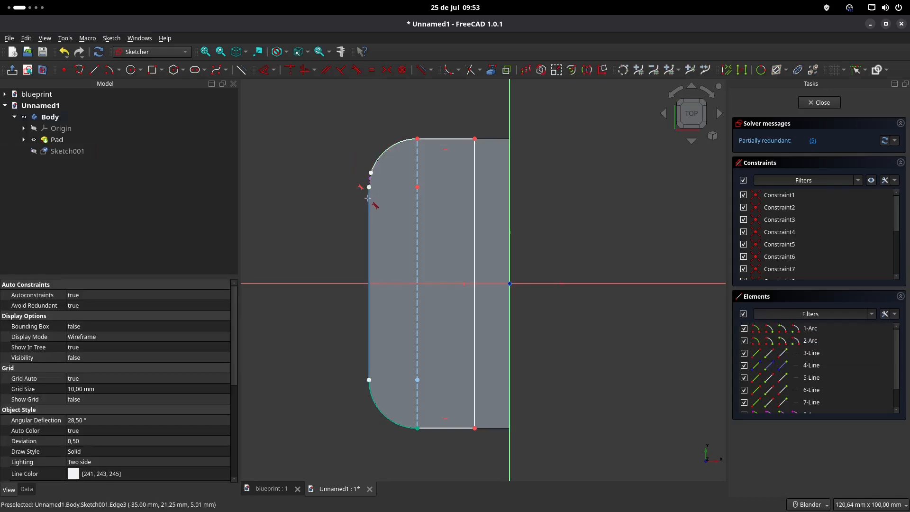
left_click(368, 198)
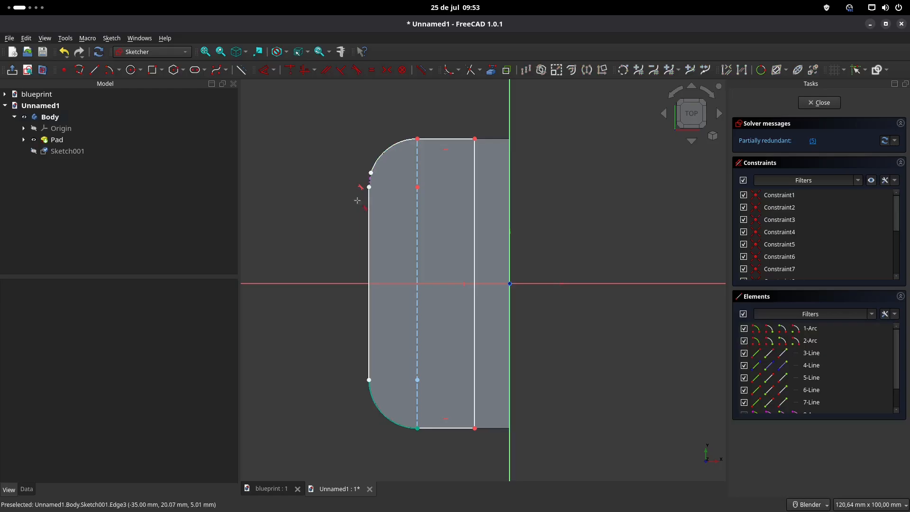
left_click(380, 179)
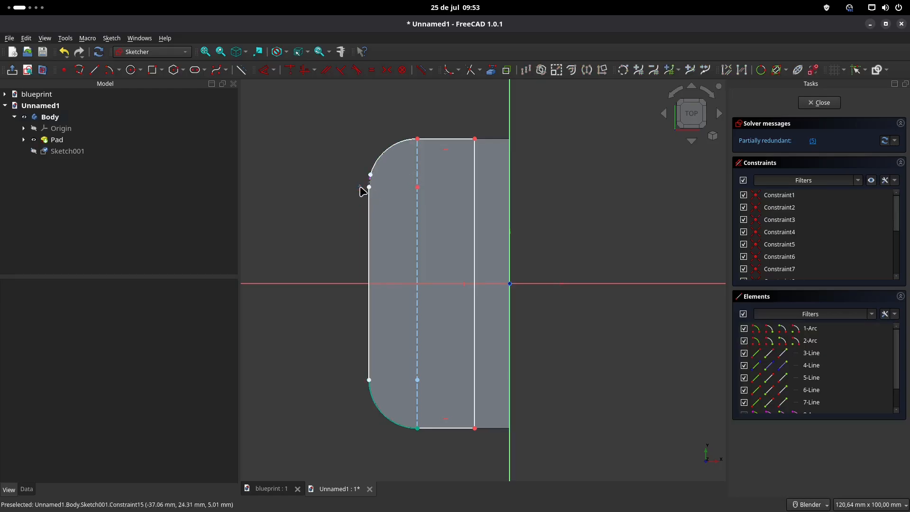
left_click(360, 187)
key("Delete")
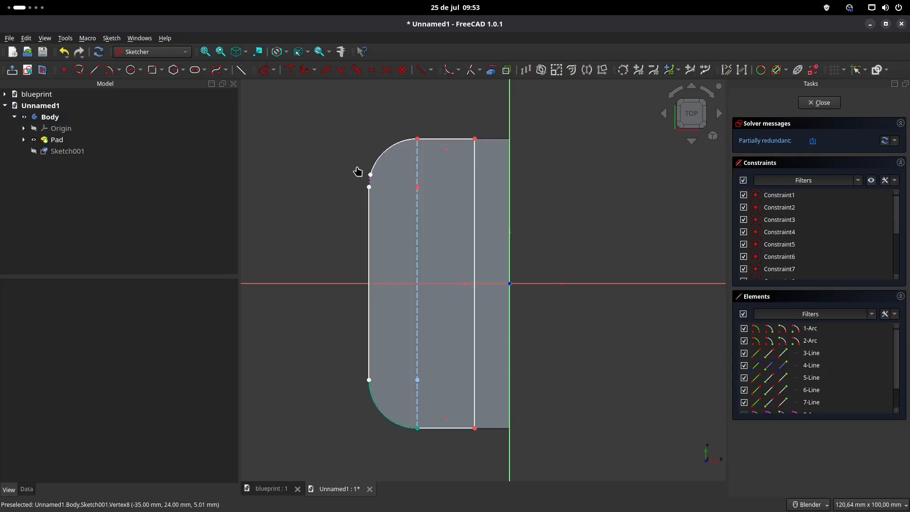
Step: Try to make the upper arc's open end coincident with the outer line's upper end, and undo the constraint
left_click(359, 172)
left_click(291, 70)
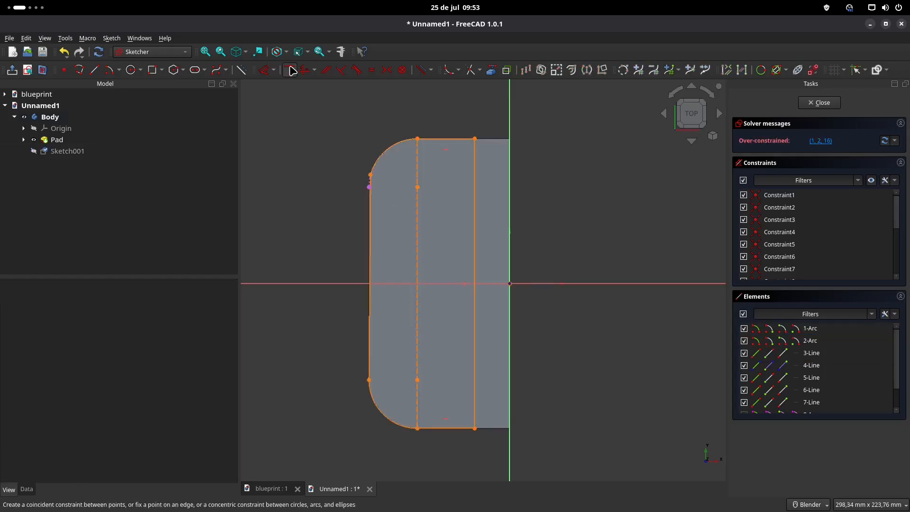
key("ctrl+z")
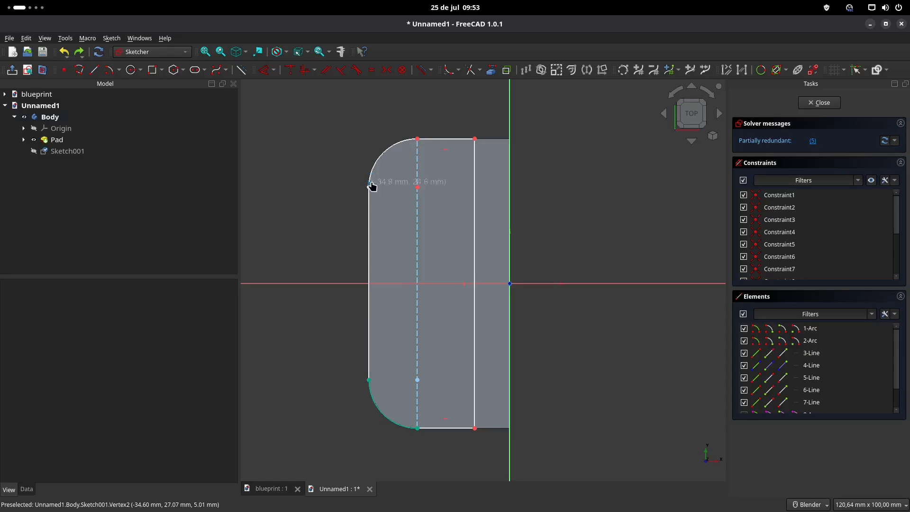
Step: Move the outer line's upper endpoint away from the upper arc and constrain the line to be vertical
left_click_drag(370, 189, 365, 200)
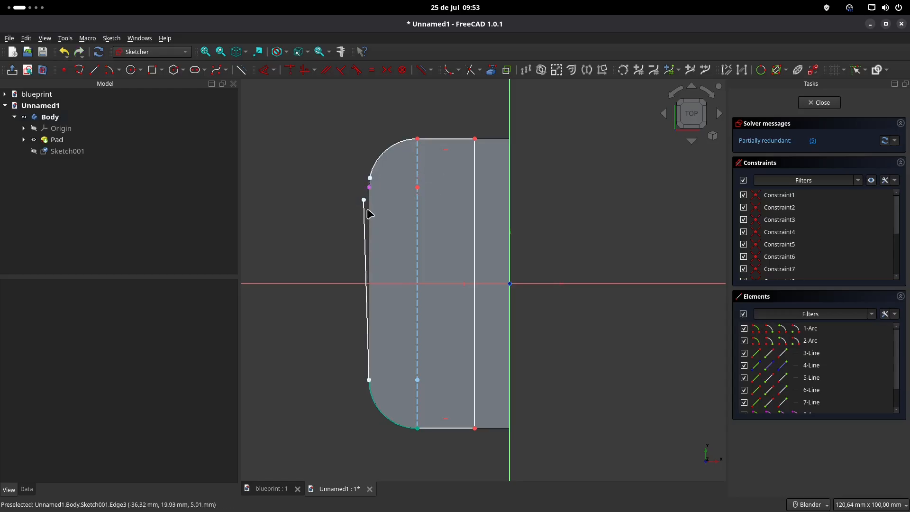
left_click(367, 216)
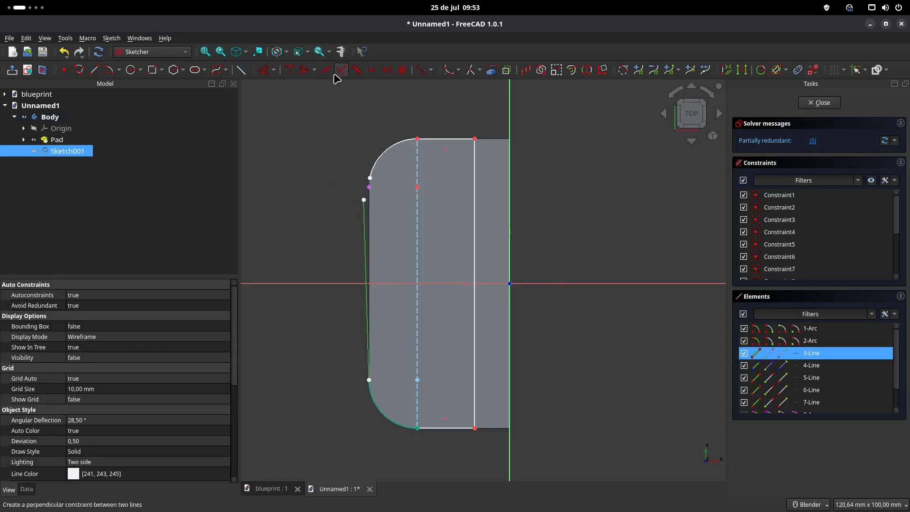
left_click(305, 70)
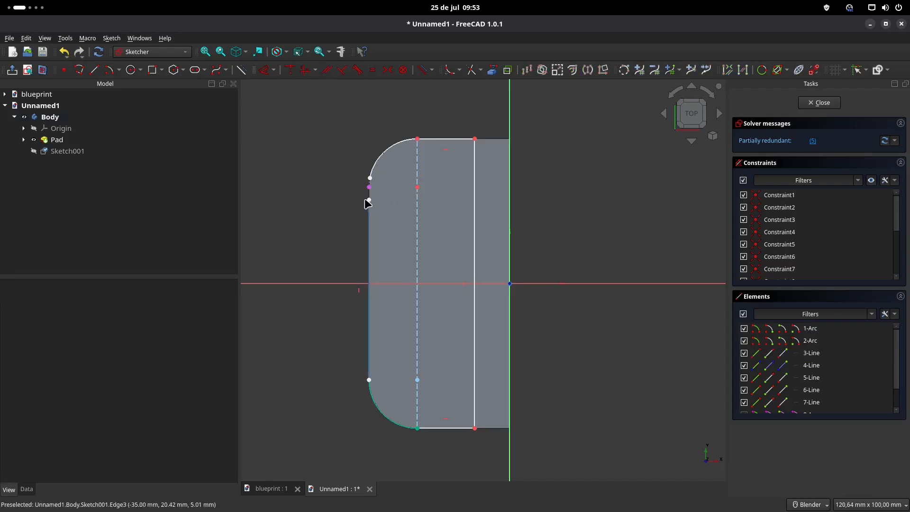
scroll(371, 189, "up", 2)
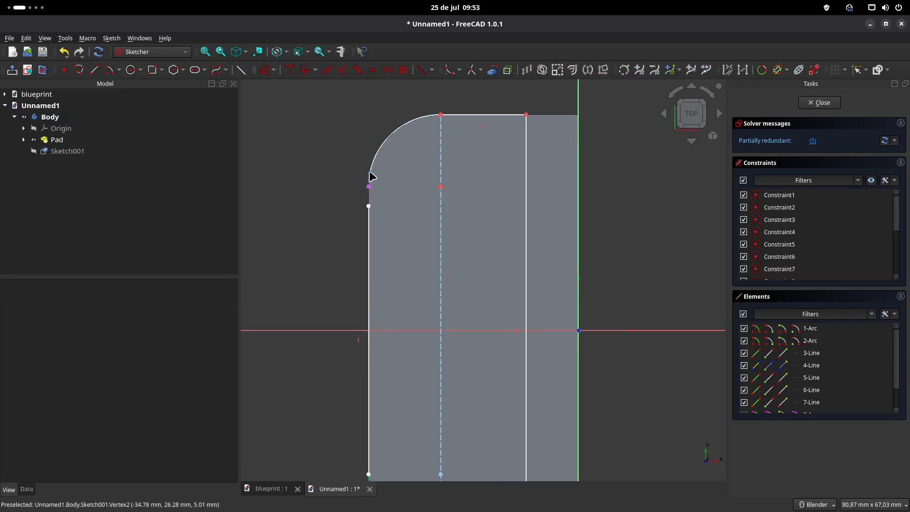
Step: Join the upper corner arc's lower end to the left vertical line with a coincident constraint and make them tangent
left_click(370, 174)
left_click(369, 206)
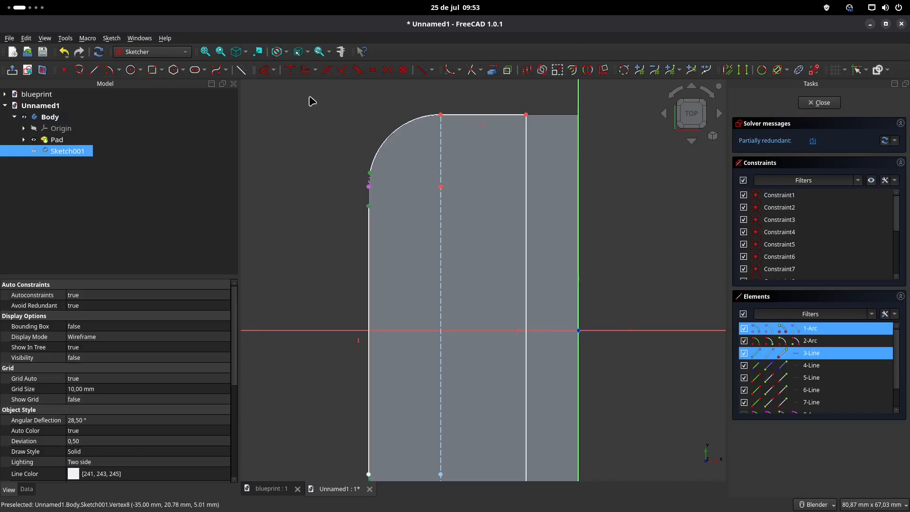
left_click(290, 70)
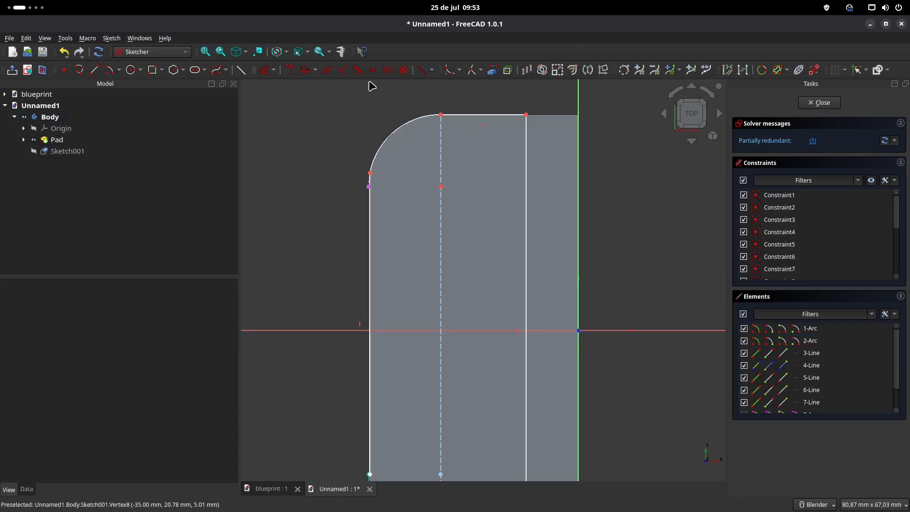
left_click(358, 70)
left_click(372, 166)
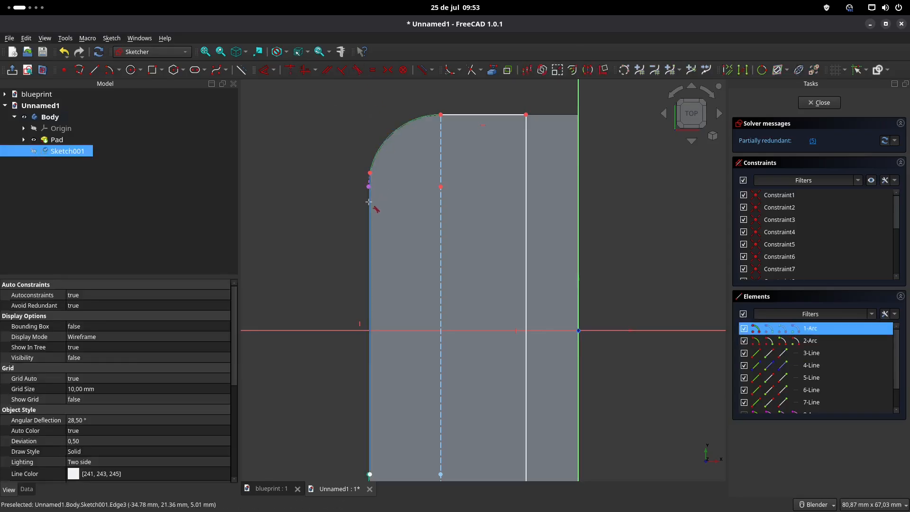
left_click(370, 202)
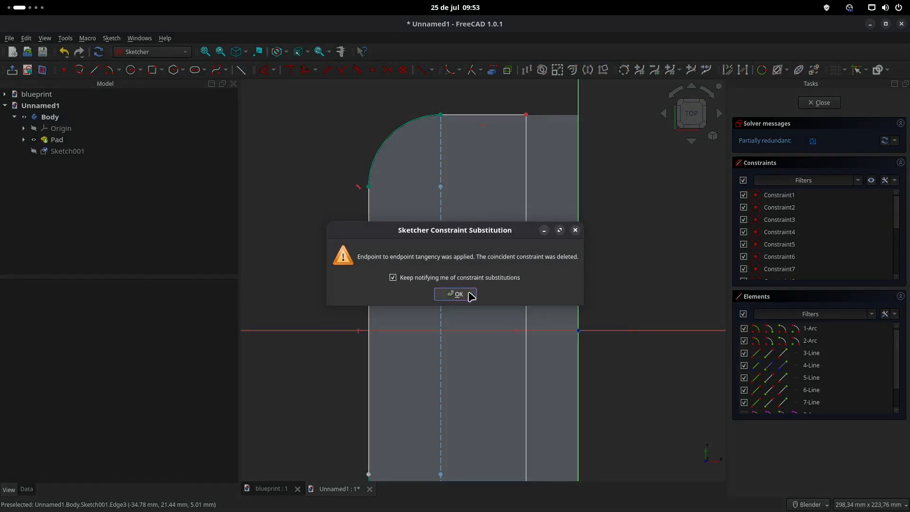
left_click(469, 293)
Step: Make the left vertical line's lower end coincident with the lower corner arc's end
middle_click_drag(441, 461, 459, 317, "shift")
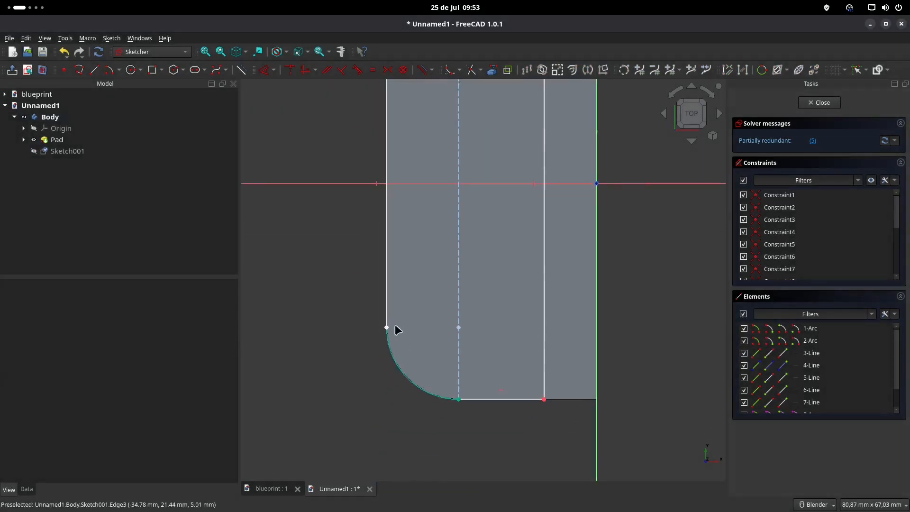
left_click_drag(387, 327, 396, 308)
left_click(387, 308)
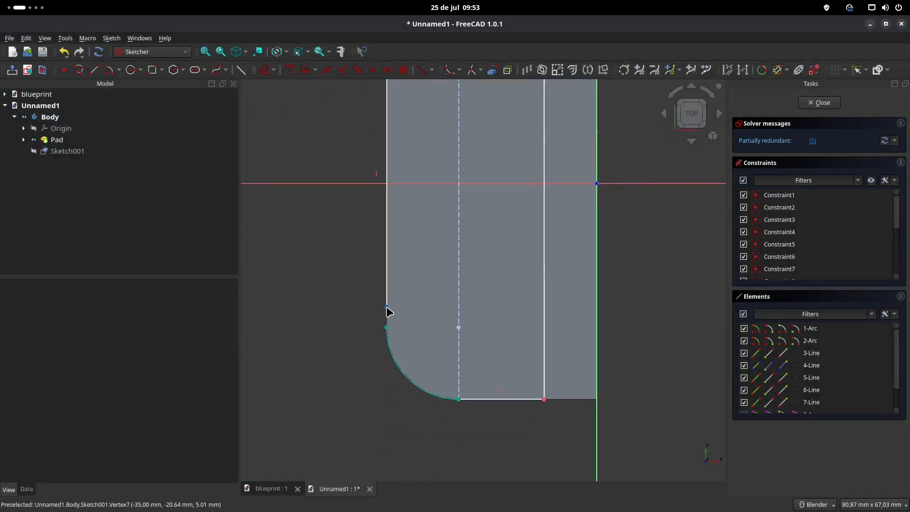
left_click(387, 309)
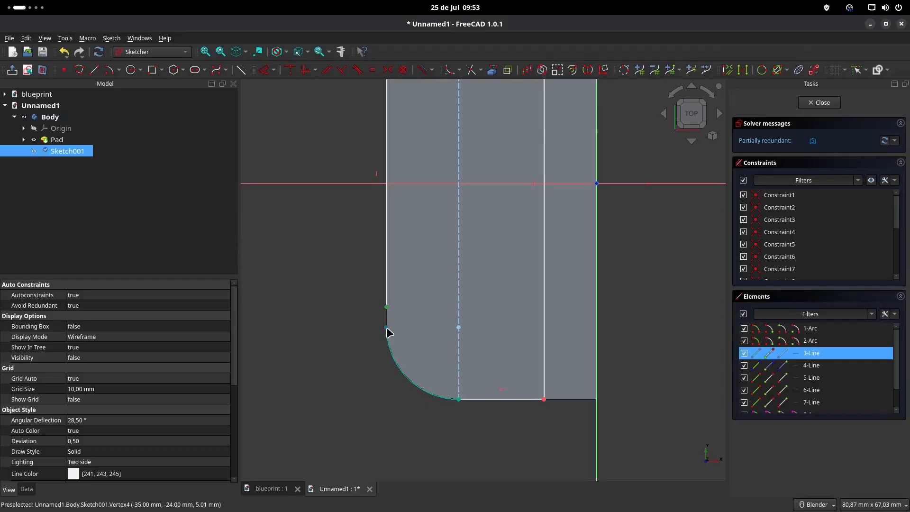
left_click(290, 71)
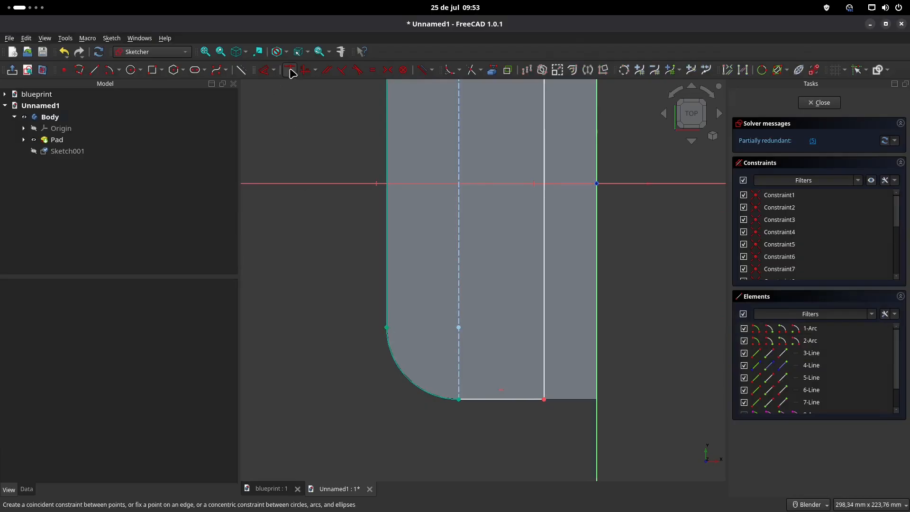
Step: Check the support blueprint, constrain the profile's right vertical edge 5 mm horizontally from the origin, and close the sketch
scroll(441, 262, "down", 1)
middle_click_drag(466, 245, 459, 299, "shift")
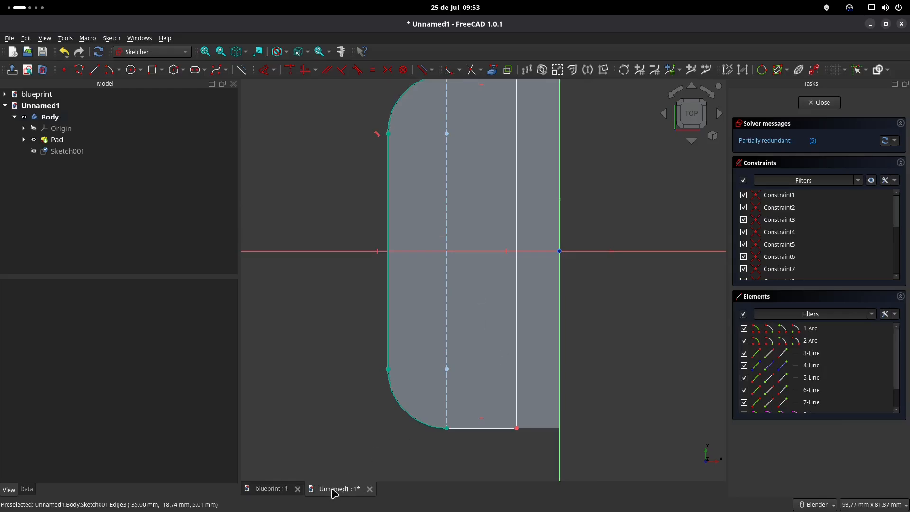
left_click(269, 489)
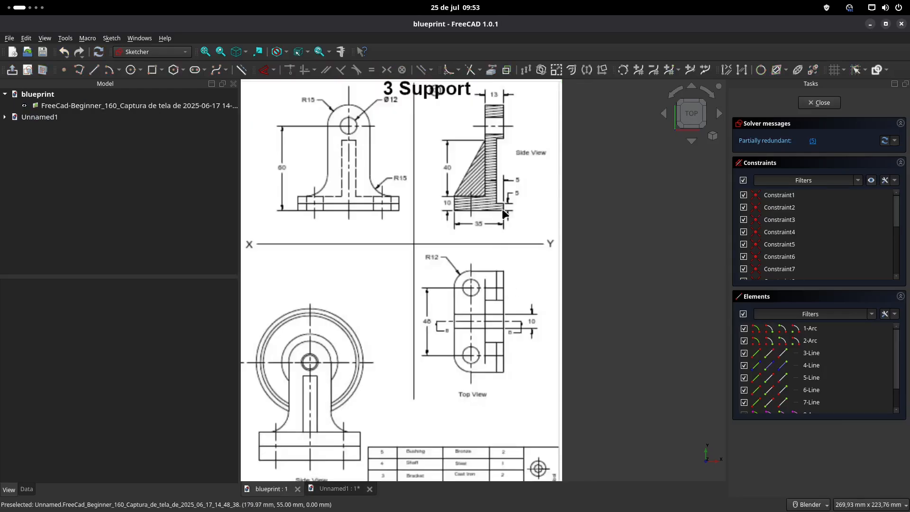
middle_click_drag(503, 181, 502, 198, "shift")
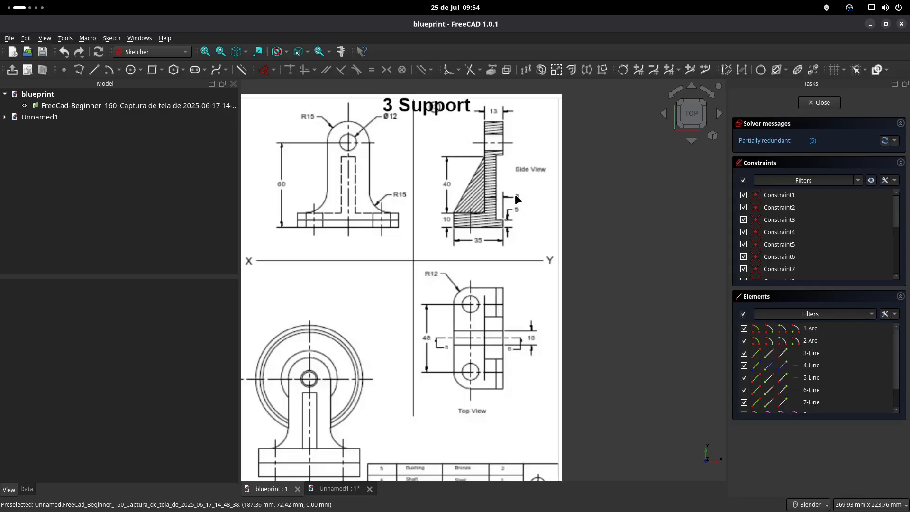
key("alt")
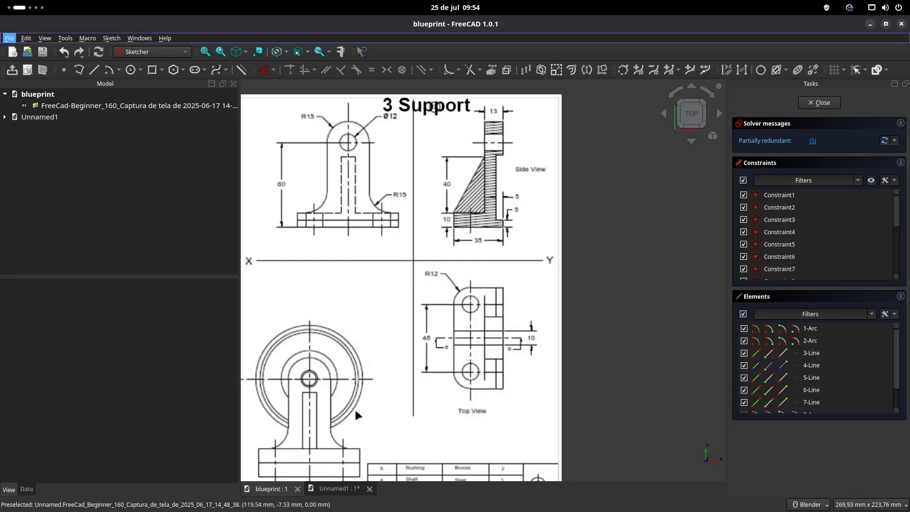
left_click(340, 488)
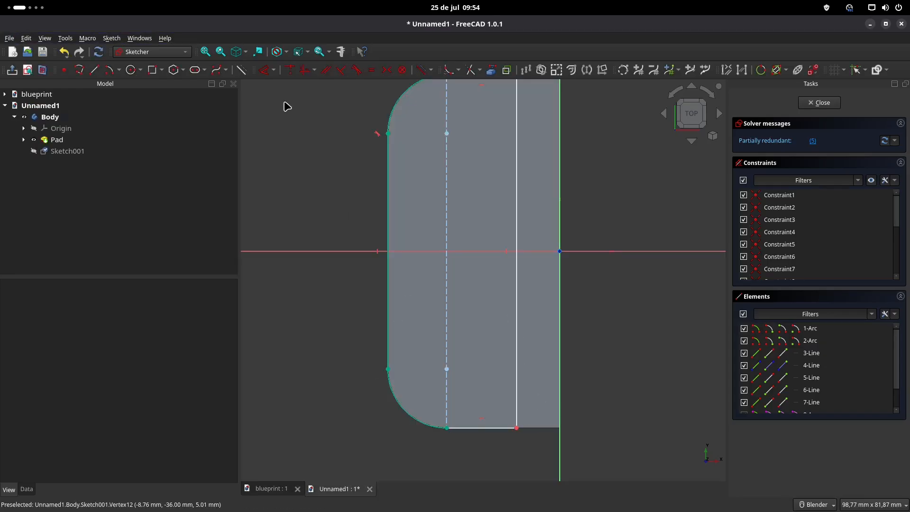
left_click(289, 71)
left_click(518, 427)
left_click(559, 251)
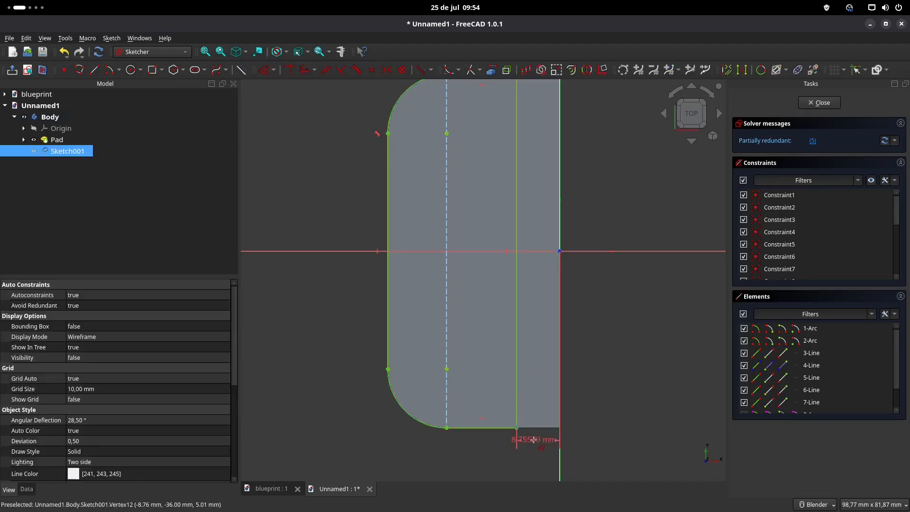
left_click(537, 445)
type("5")
key("Return")
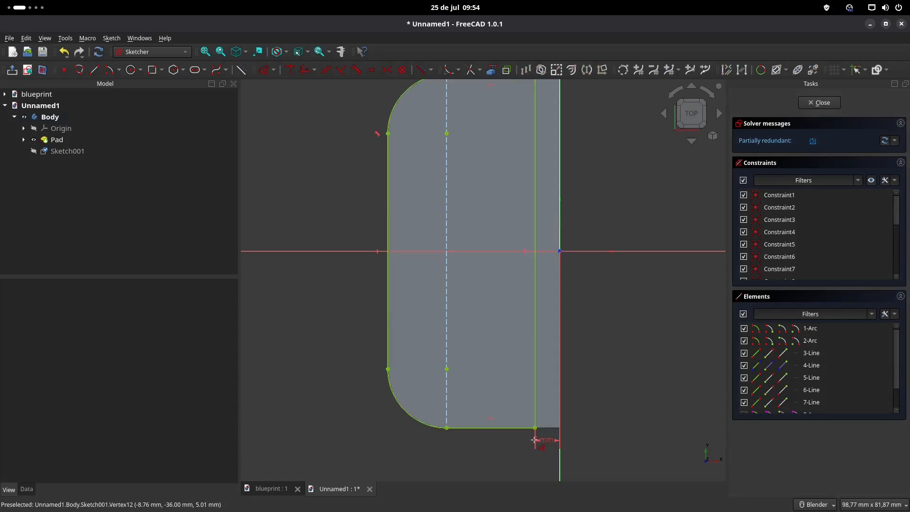
left_click(837, 105)
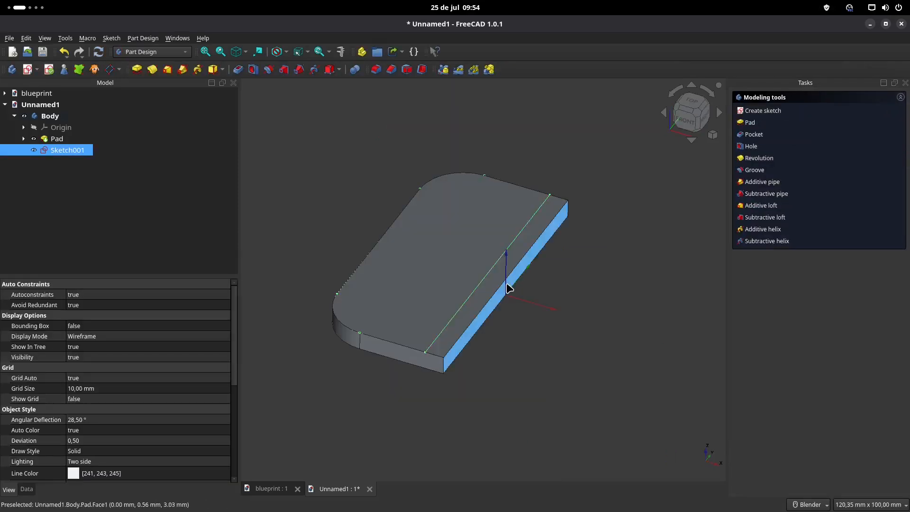
Step: Pad the closed profile 5 mm on top of the base plate
left_click(137, 69)
type("5")
key("Return")
mouse_move(460, 374)
middle_mouse_down()
mouse_move(421, 374)
mouse_move(452, 375)
middle_mouse_up()
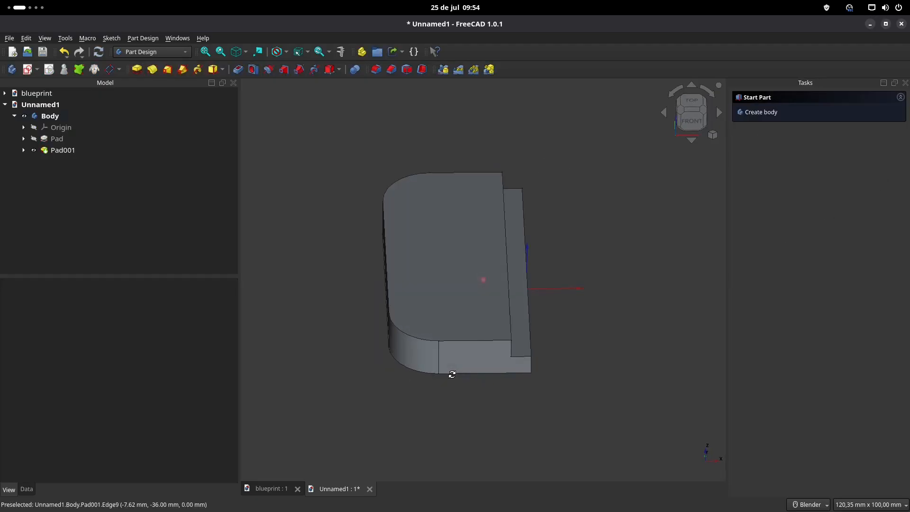
Step: Save the document as FreeCAD_Beginner_160_support.FCStd, replacing the existing file
left_click(275, 490)
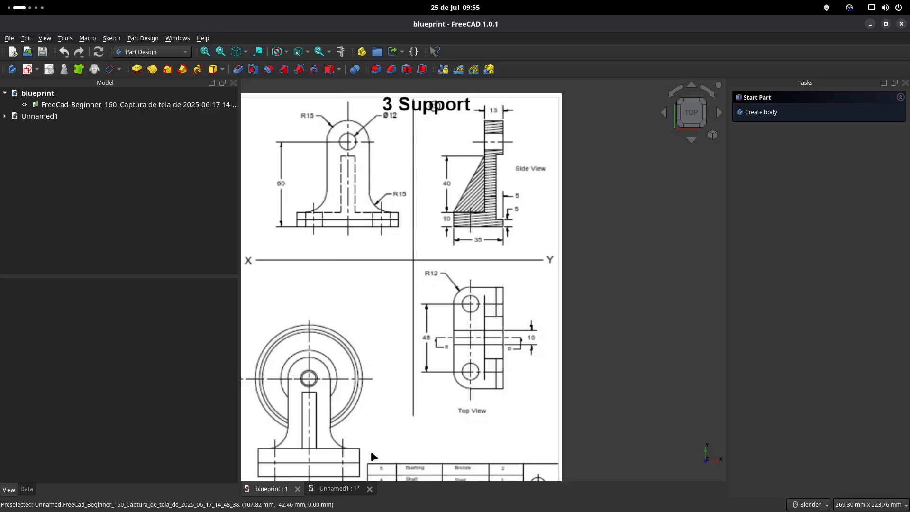
left_click(340, 486)
key("ctrl+shift+s")
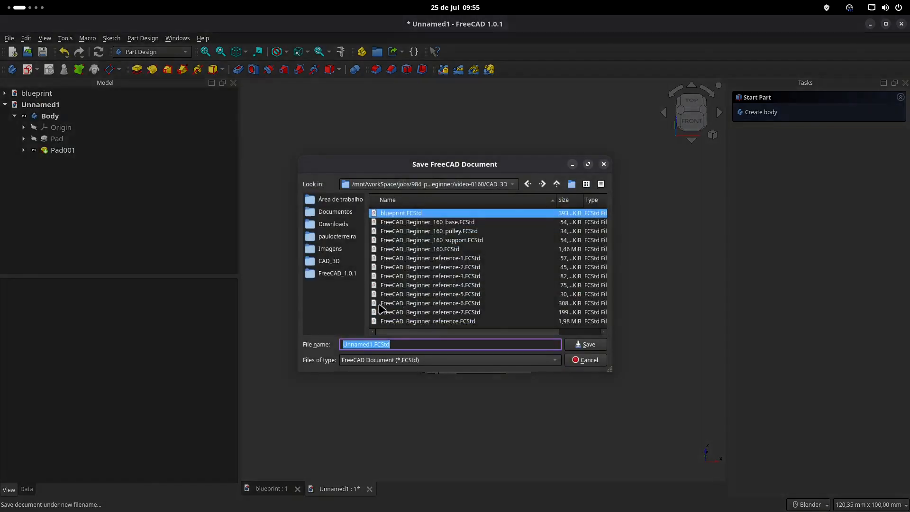
left_click(468, 241)
key("Return")
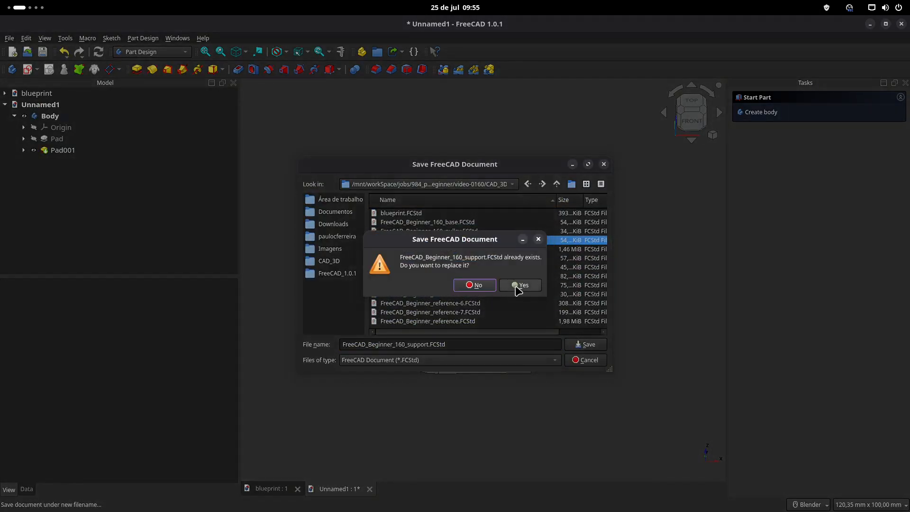
left_click(521, 288)
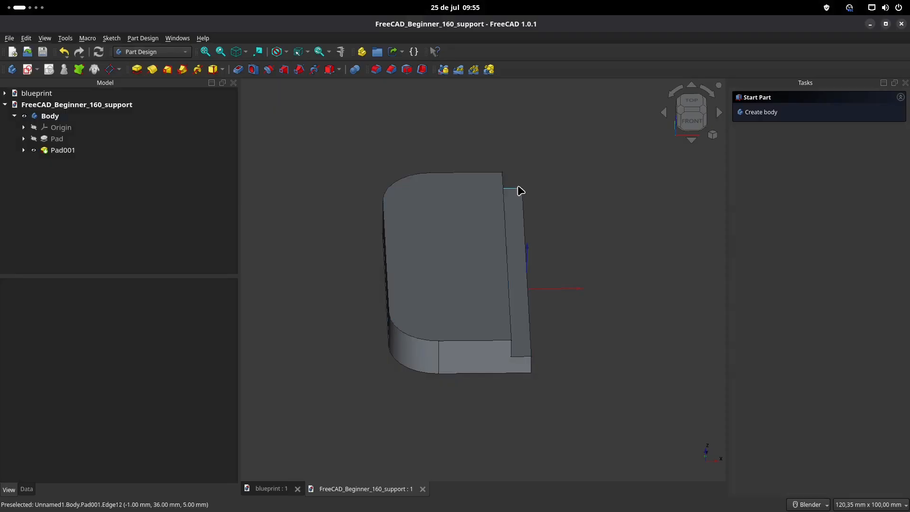
Step: Consult the blueprint, start a sketch on the narrow vertical face above the ledge, and project its top edge as external geometry
middle_click_drag(358, 279, 329, 256)
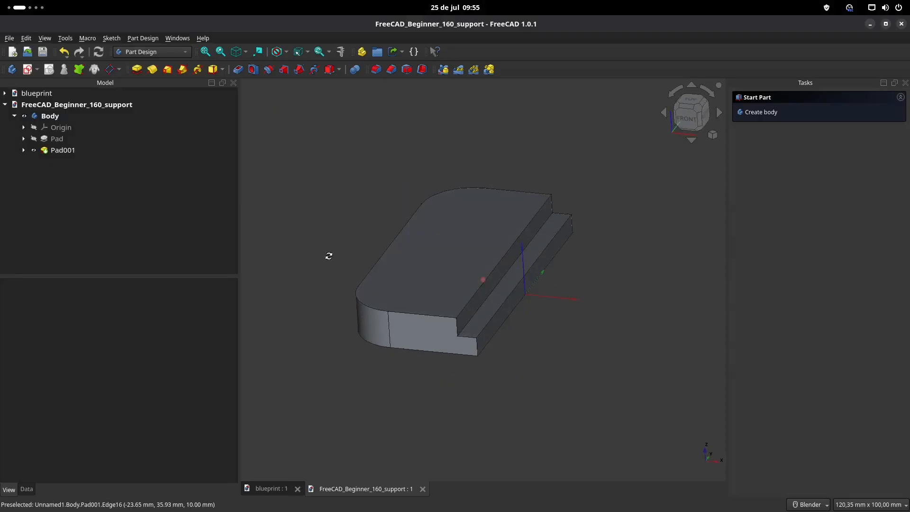
left_click(270, 489)
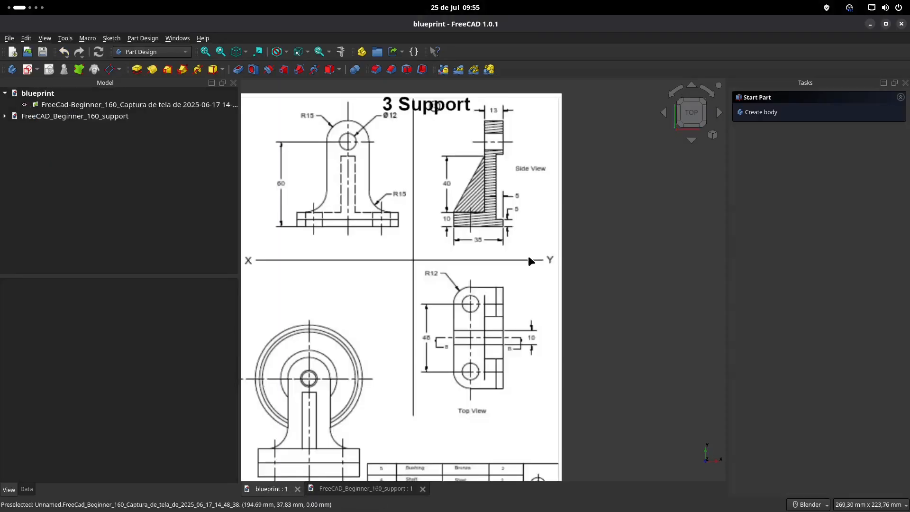
left_click(379, 488)
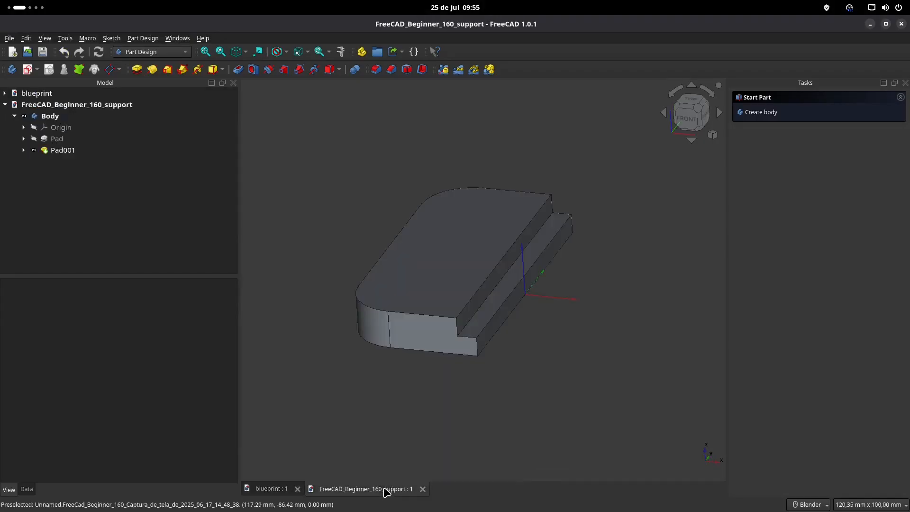
left_click(493, 287)
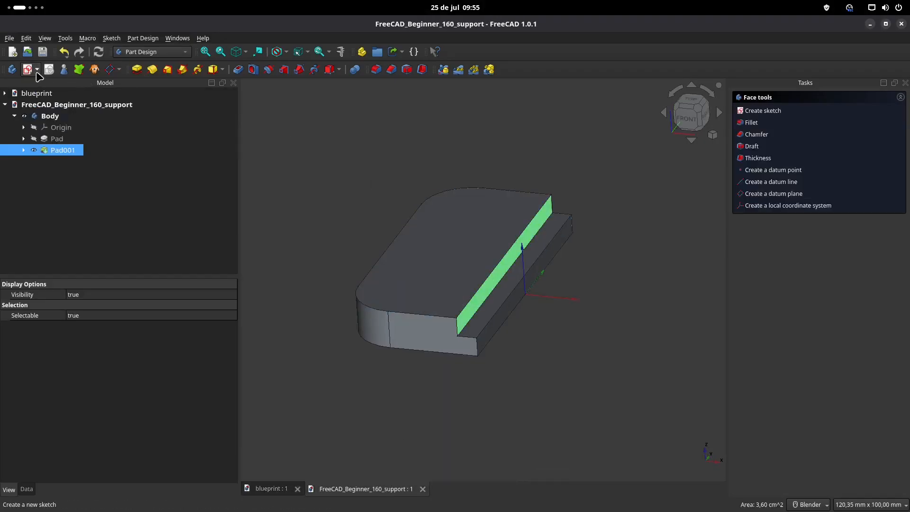
left_click(28, 70)
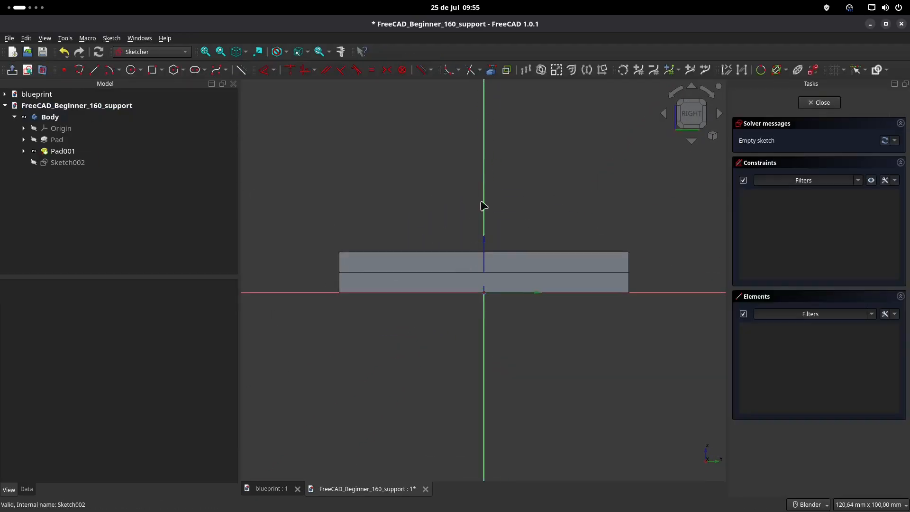
left_click(491, 71)
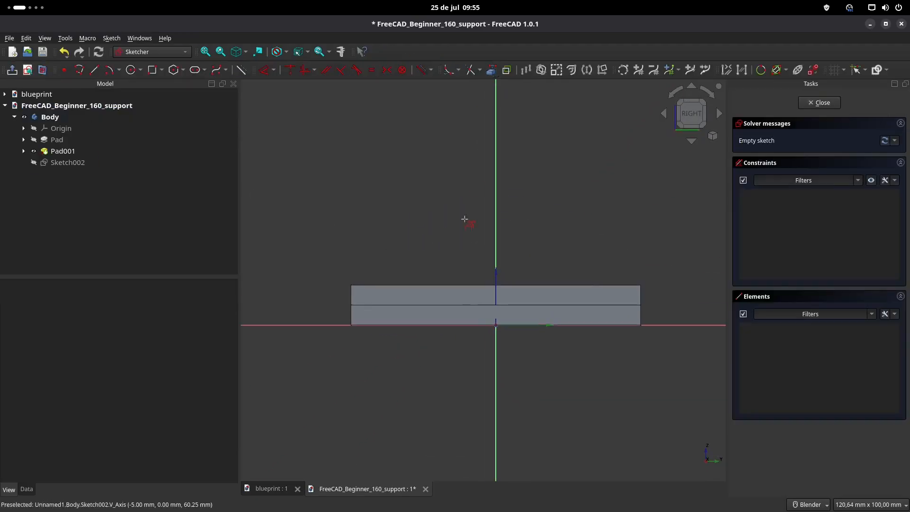
left_click(461, 285)
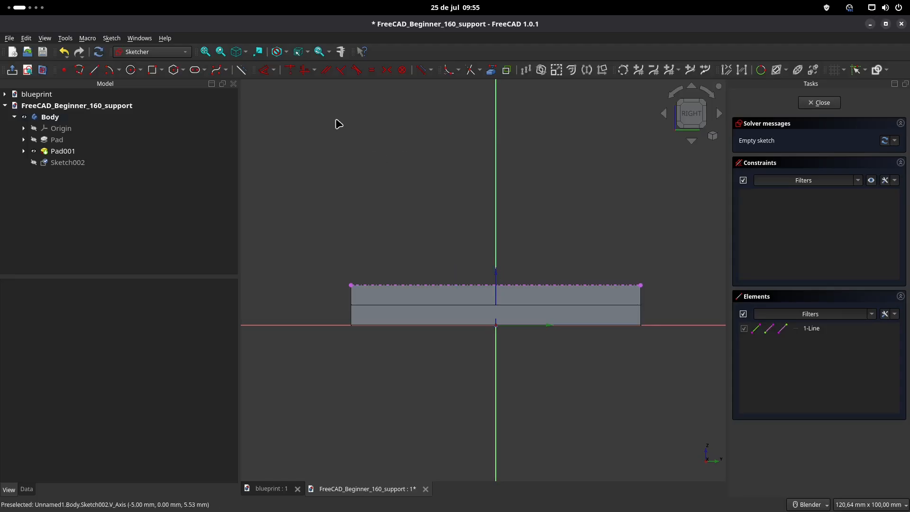
Step: Sketch an upright rectangle across the vertical axis, with its base resting on the projected top edge
left_click(155, 70)
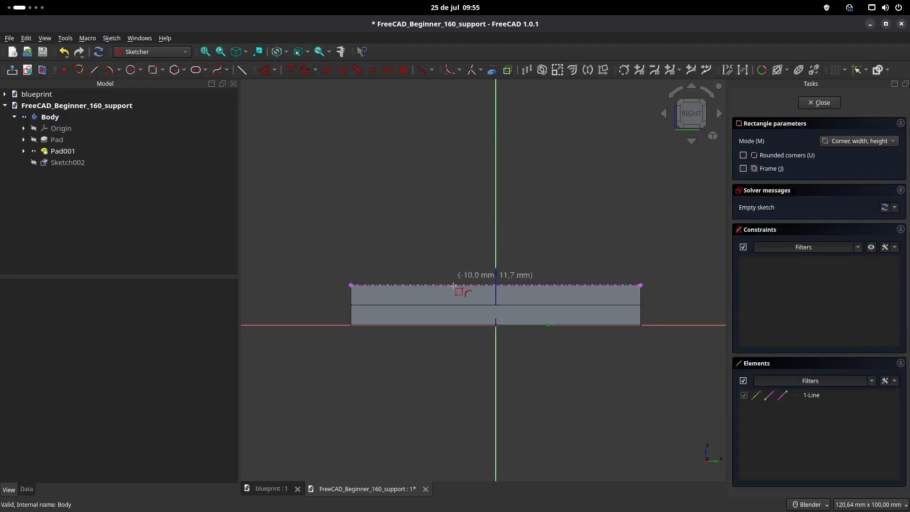
left_click(454, 285)
left_click(550, 131)
right_click(591, 201)
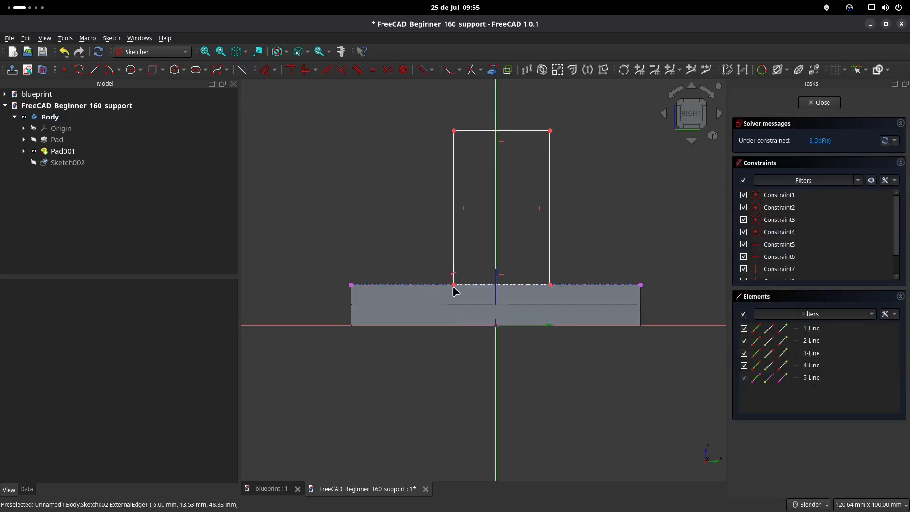
Step: Make the rectangle's lower corners symmetric about the vertical axis and delete the redundant horizontal constraint on its base
left_click(474, 286)
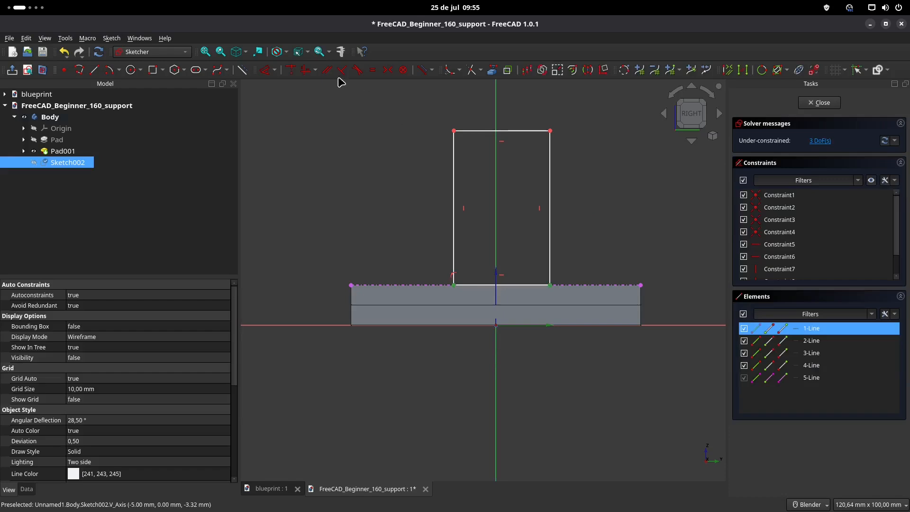
left_click(388, 70)
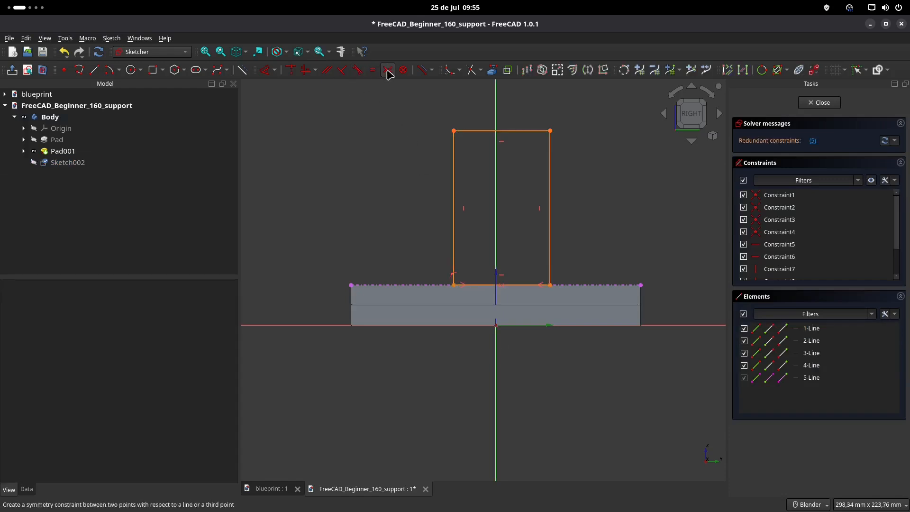
left_click(814, 141)
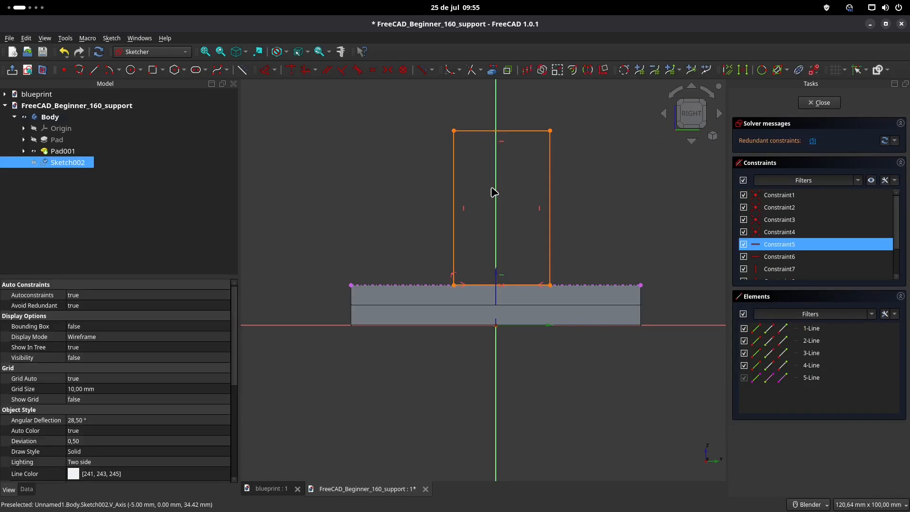
key("Delete")
left_click_drag(541, 286, 547, 309)
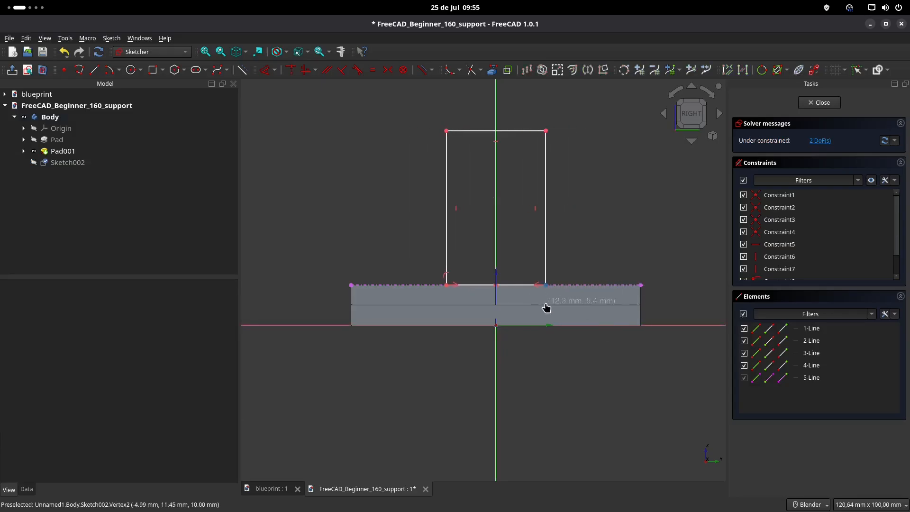
middle_click_drag(614, 163, 606, 252, "shift")
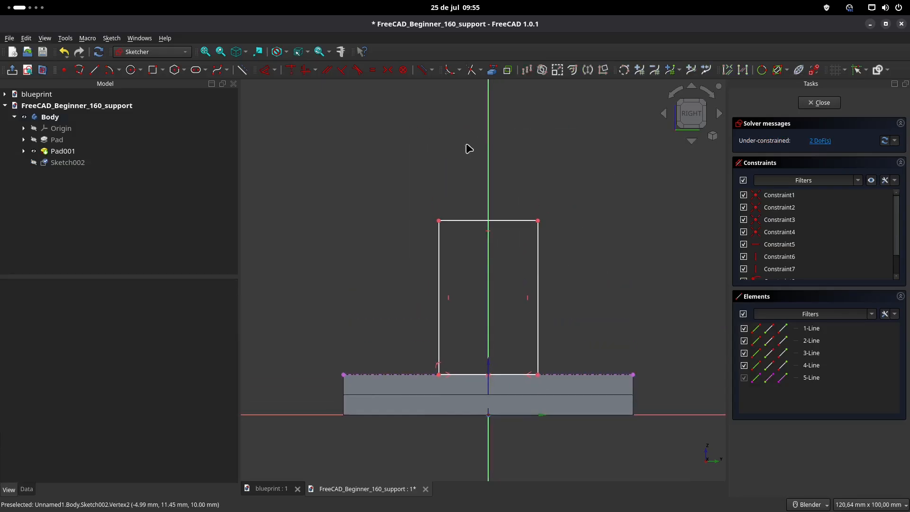
Step: Turn the rectangle's top edge into construction geometry and draw an arc centred on the vertical axis, spanning the two upper corners
left_click(459, 221)
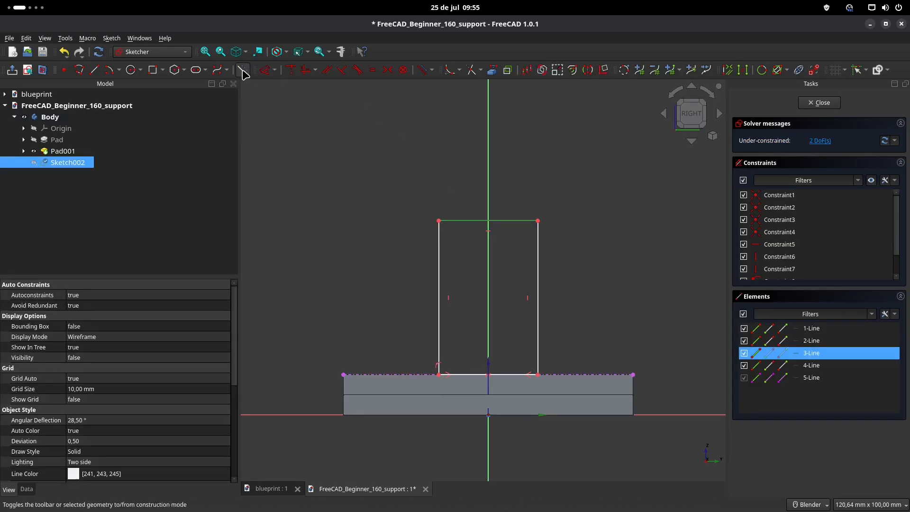
key("Escape")
left_click(109, 70)
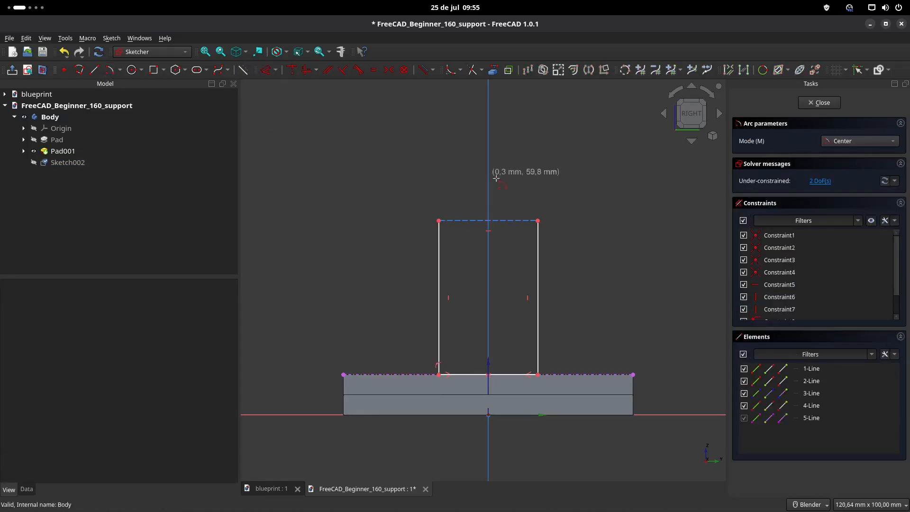
left_click(488, 204)
left_click(538, 220)
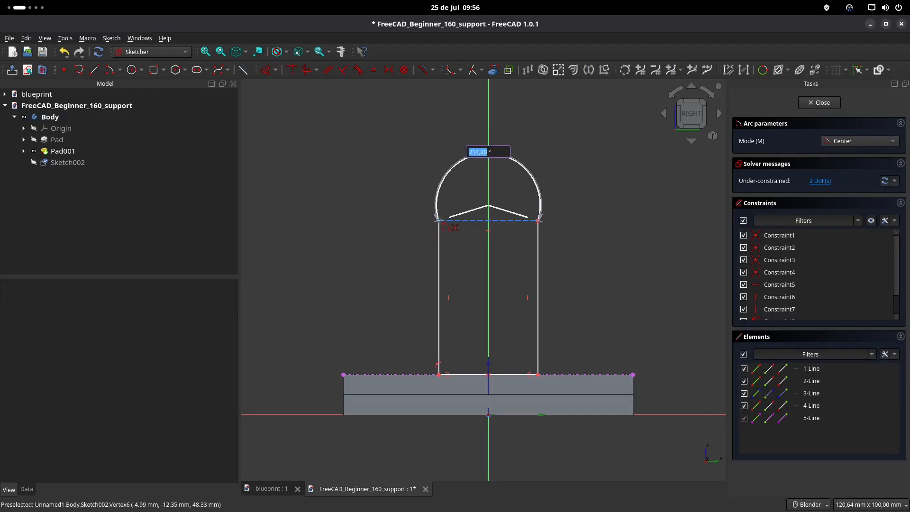
left_click(438, 221)
right_click(396, 186)
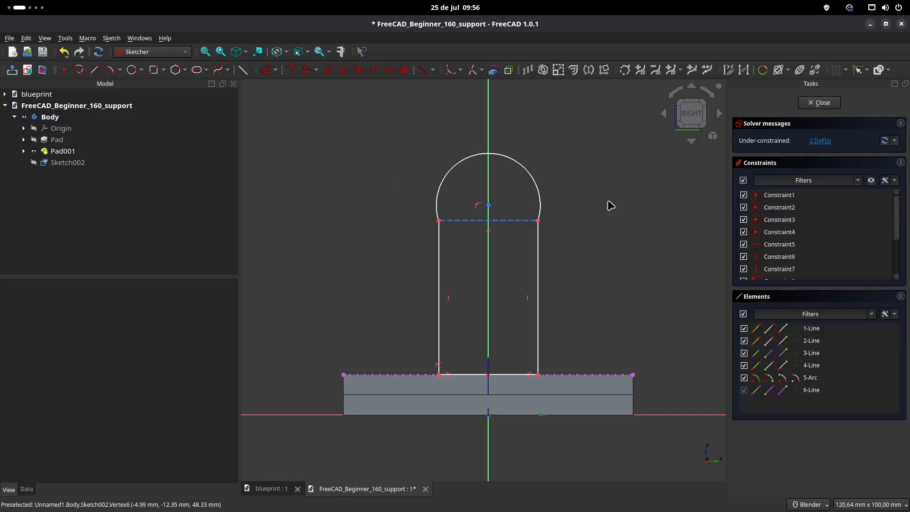
Step: Try to constrain the arc's centre onto the construction line between the upper corners, and undo it
left_click(488, 207)
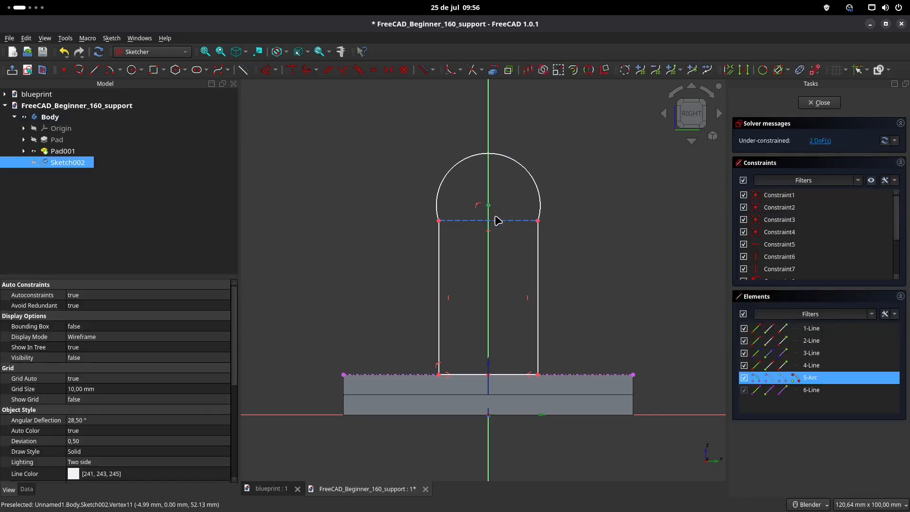
left_click(501, 222)
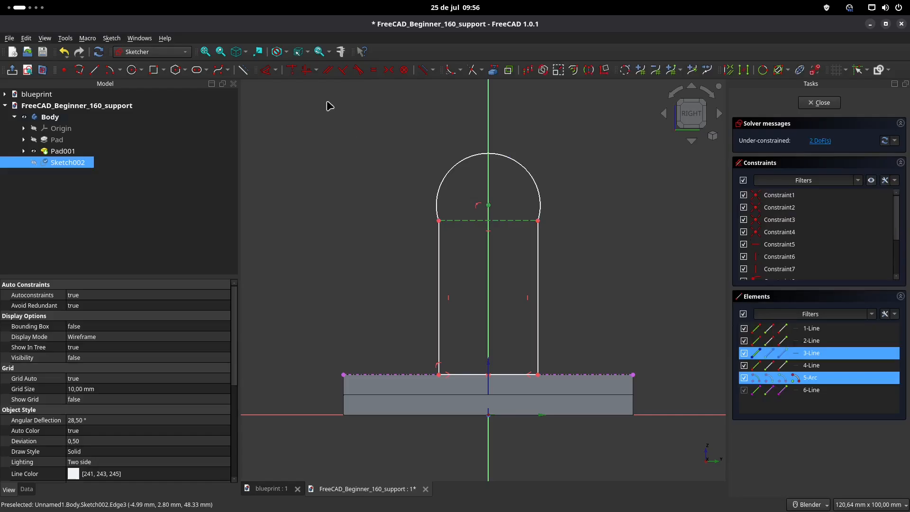
left_click(292, 71)
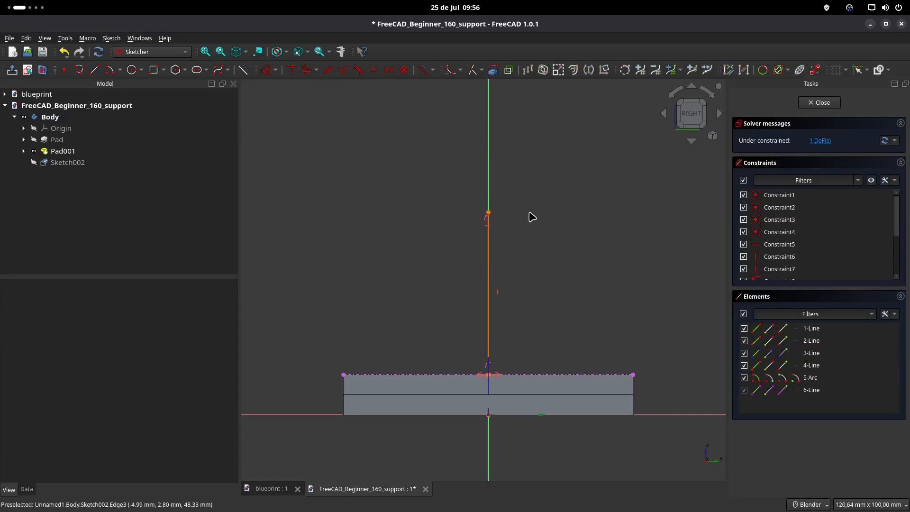
key("ctrl+z")
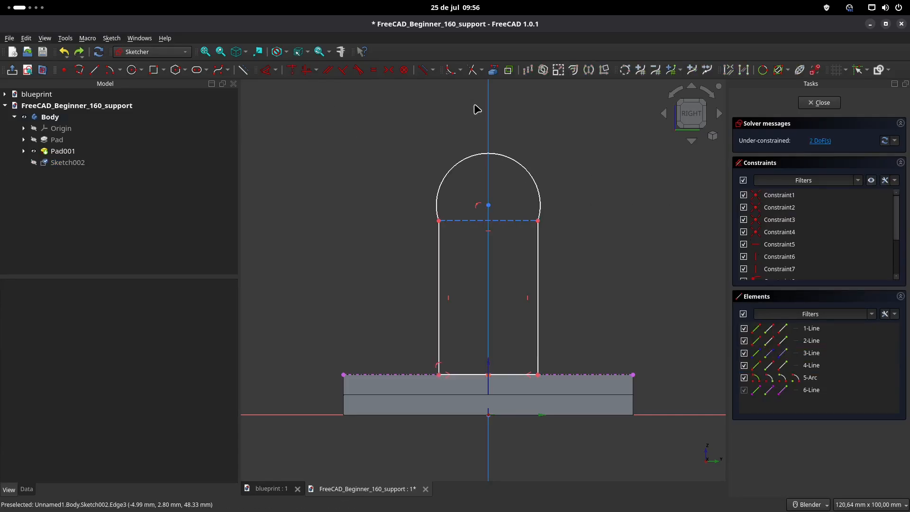
Step: Make the arc tangent to the adjoining vertical side of the upright and delete the redundant constraint
left_click(358, 70)
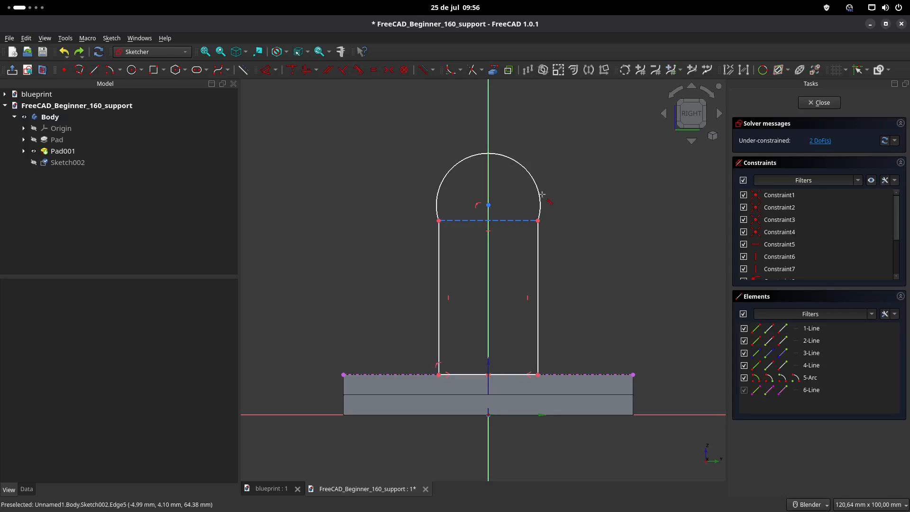
left_click(540, 211)
left_click(539, 237)
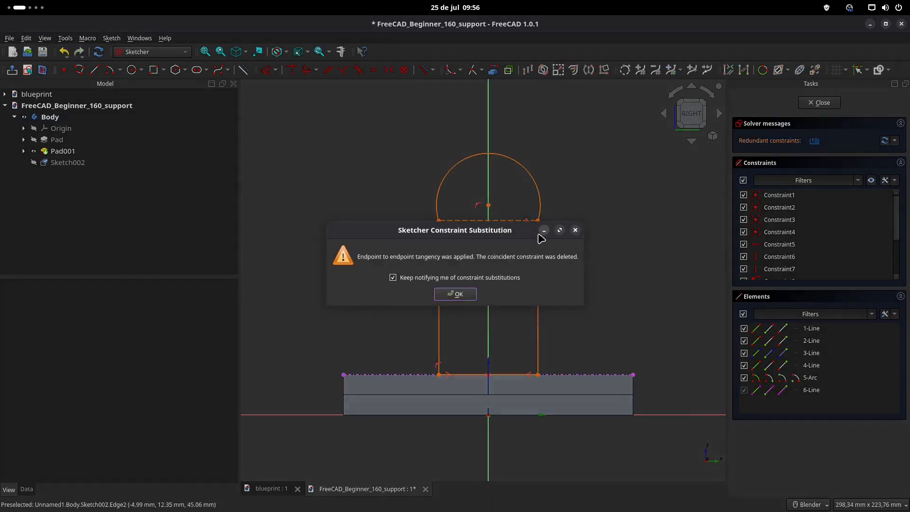
left_click(473, 297)
left_click(814, 141)
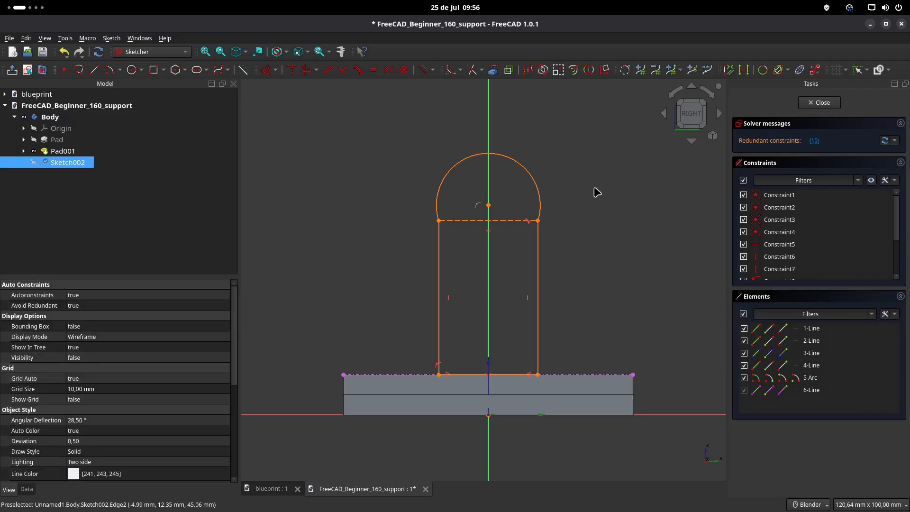
key("Delete")
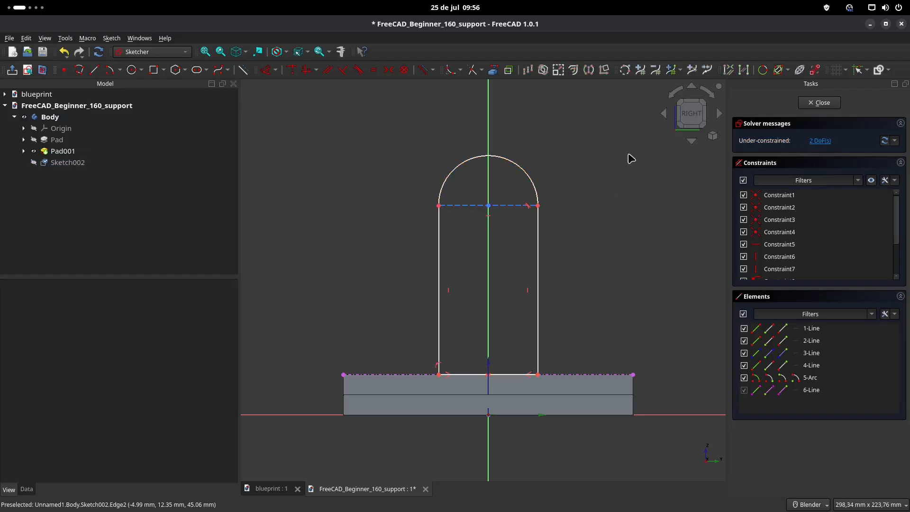
Step: Reopen the upright's sketch and test the tangent profile by moving the arc's endpoint and centre
key("Escape")
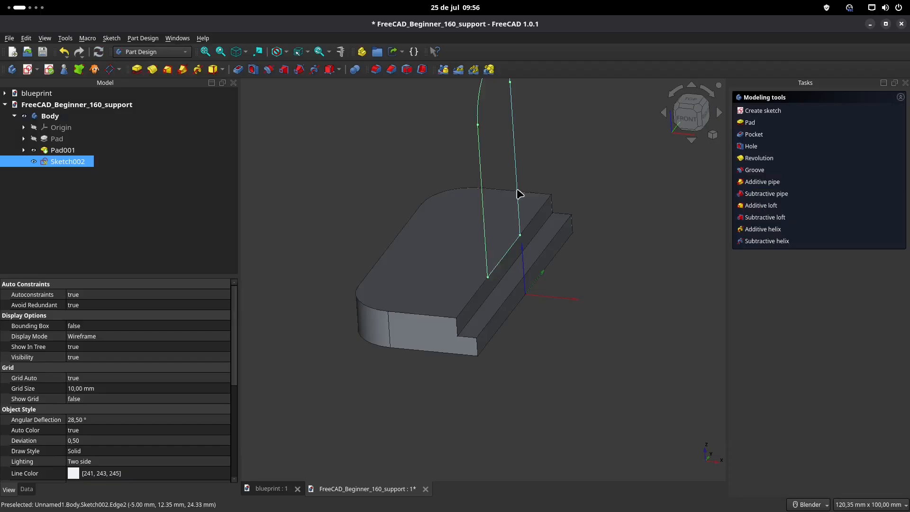
double_click(67, 161)
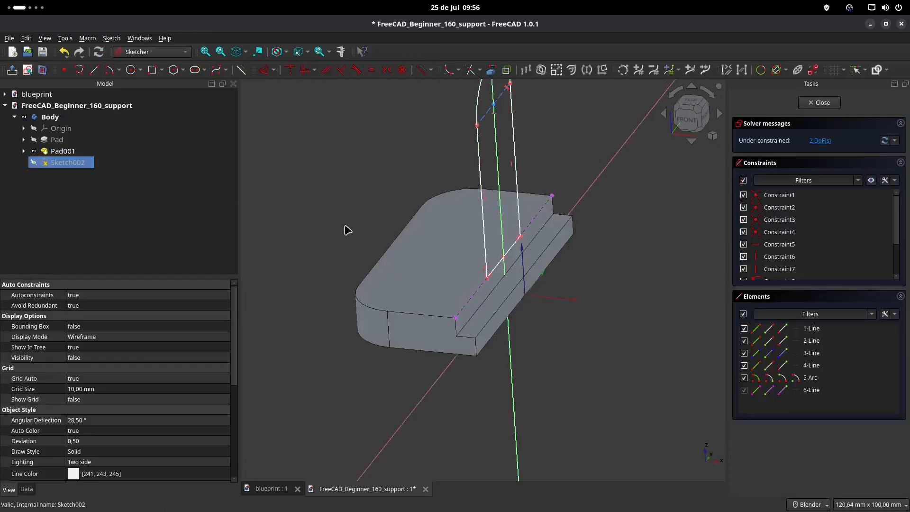
left_click_drag(501, 174, 539, 204)
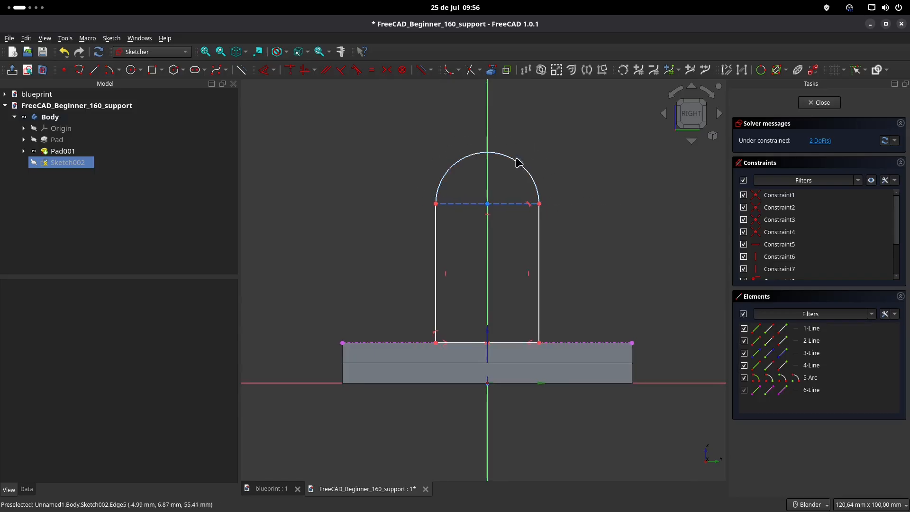
left_click_drag(489, 207, 489, 194)
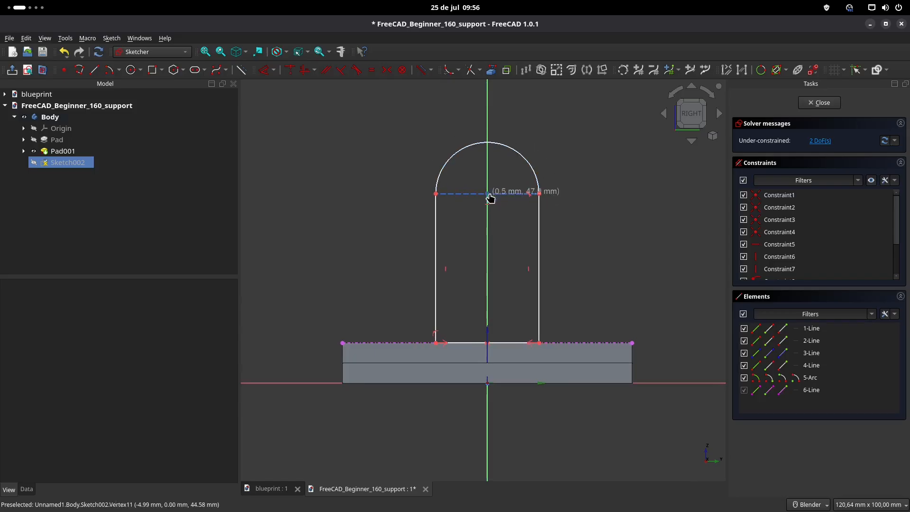
Step: Consult the blueprint and set the upright's arc radius to 15 mm
left_click(288, 488)
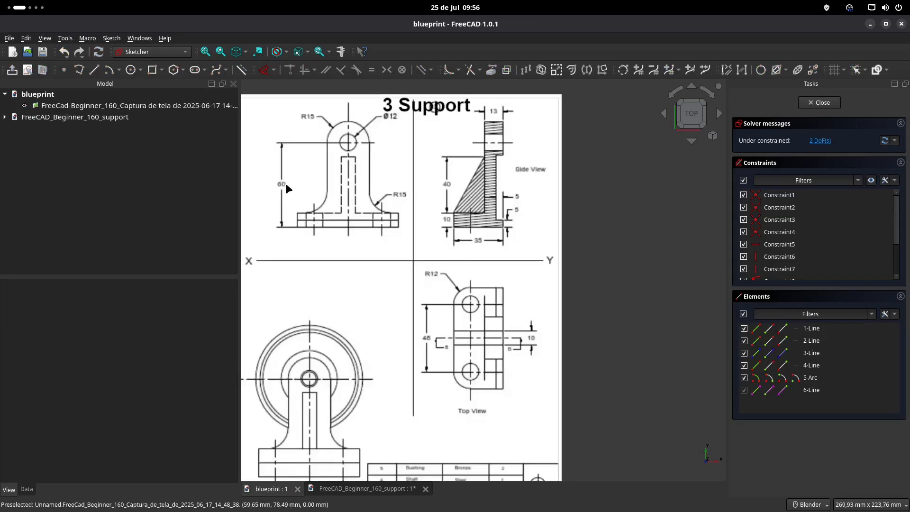
left_click(392, 489)
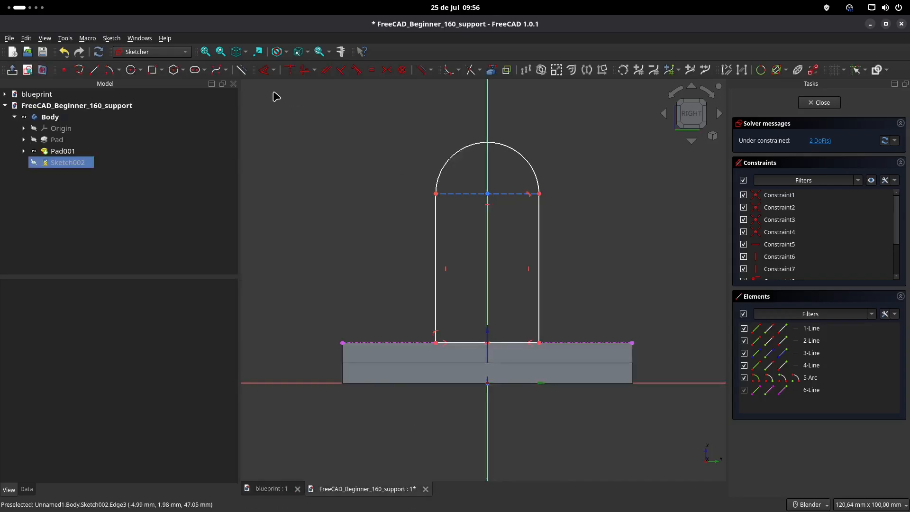
left_click(266, 70)
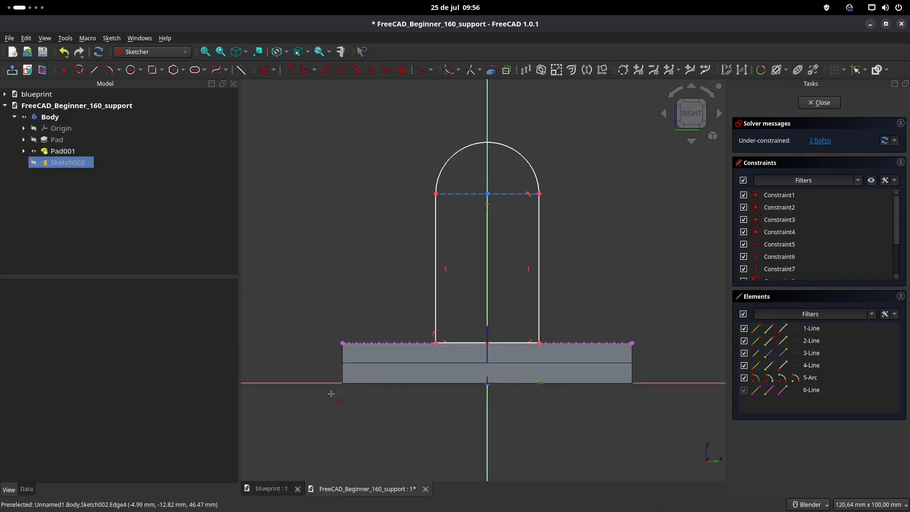
left_click(446, 164)
left_click(414, 135)
type("15")
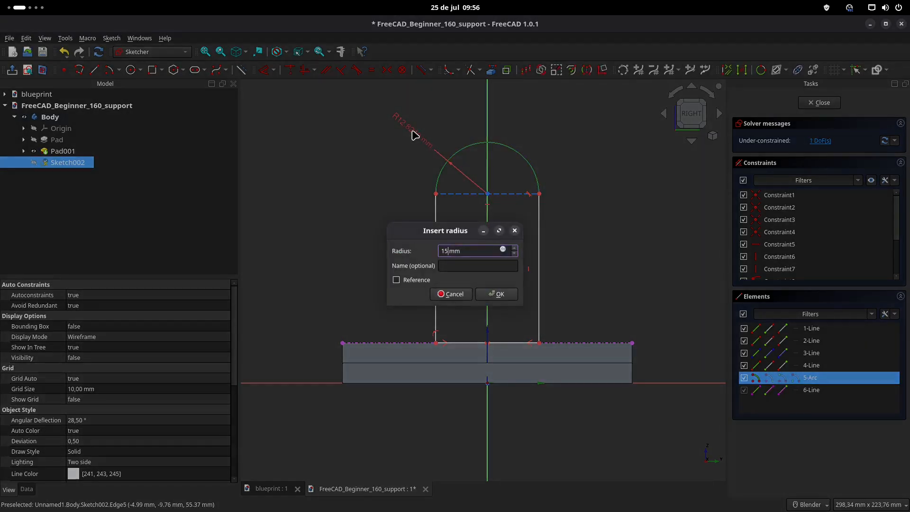
key("Return")
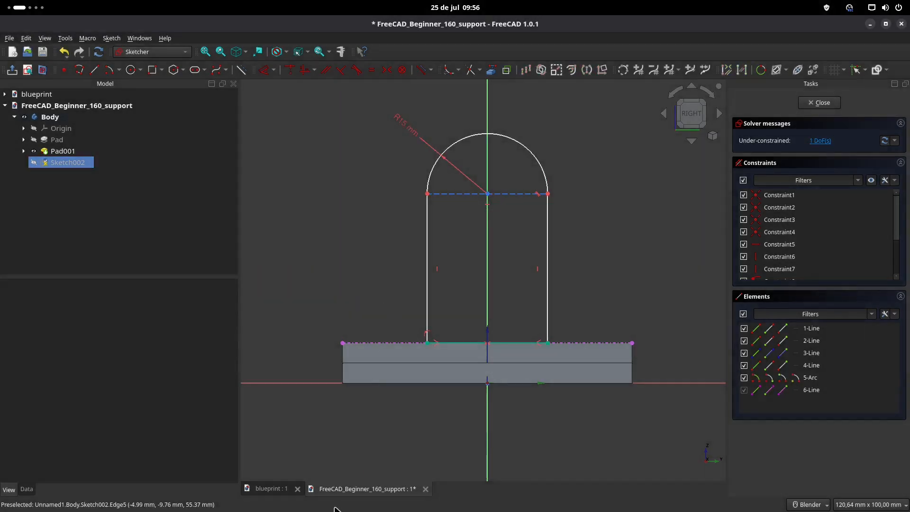
Step: Check the blueprint, set the height of the arc's endpoint above the horizontal axis to 60 mm, and close the sketch
left_click(271, 489)
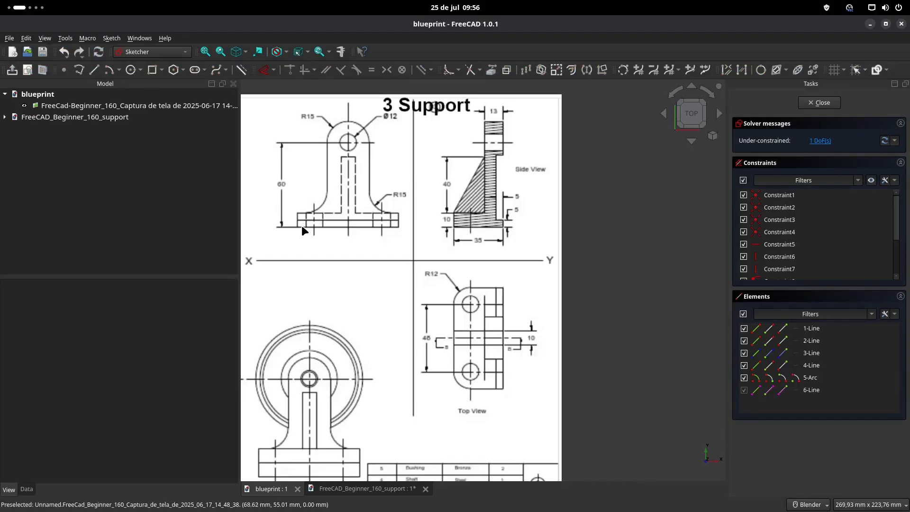
left_click(346, 489)
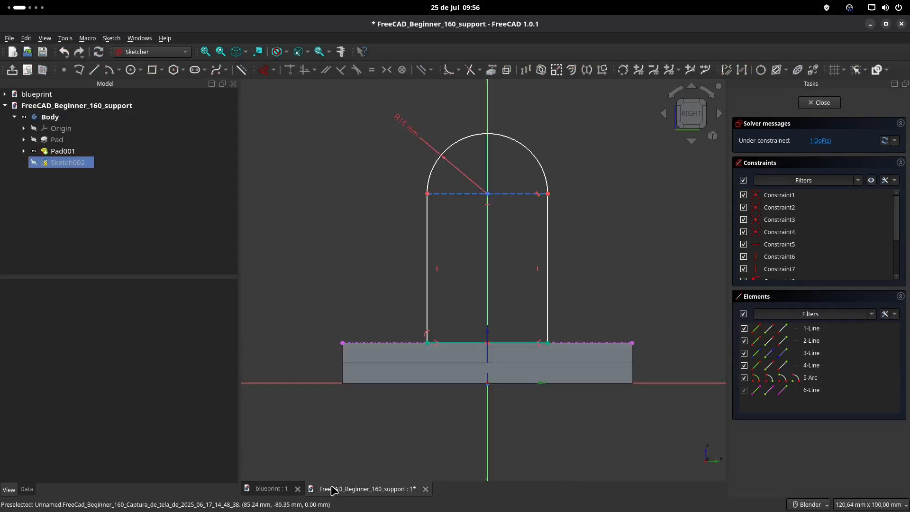
left_click(426, 200)
key("d")
left_click(330, 221)
type("6")
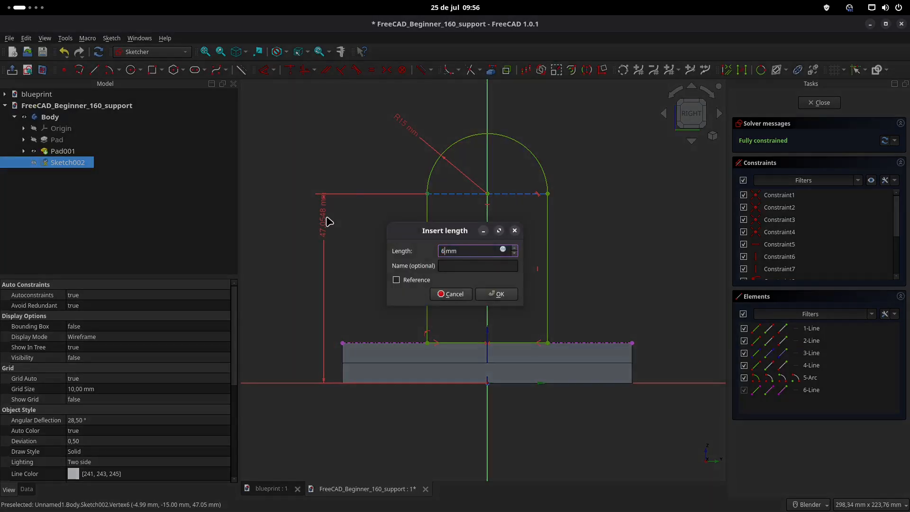
type("0")
key("Return")
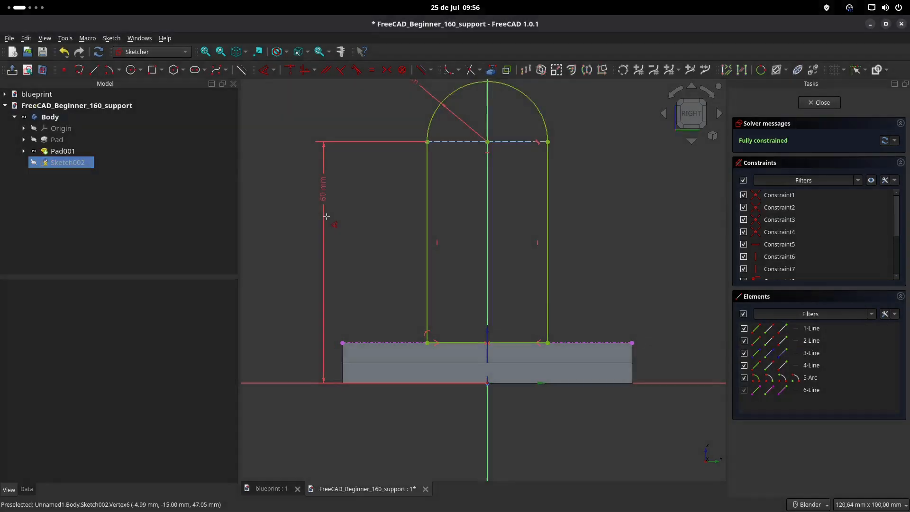
left_click(821, 103)
Step: Consult the blueprint and pad the upright profile in the reversed direction with a length of 13-5 mm
mouse_move(531, 192)
middle_mouse_down()
mouse_move(528, 173)
mouse_move(507, 227)
mouse_move(544, 212)
mouse_move(519, 200)
mouse_move(521, 266)
middle_mouse_up()
left_click(270, 488)
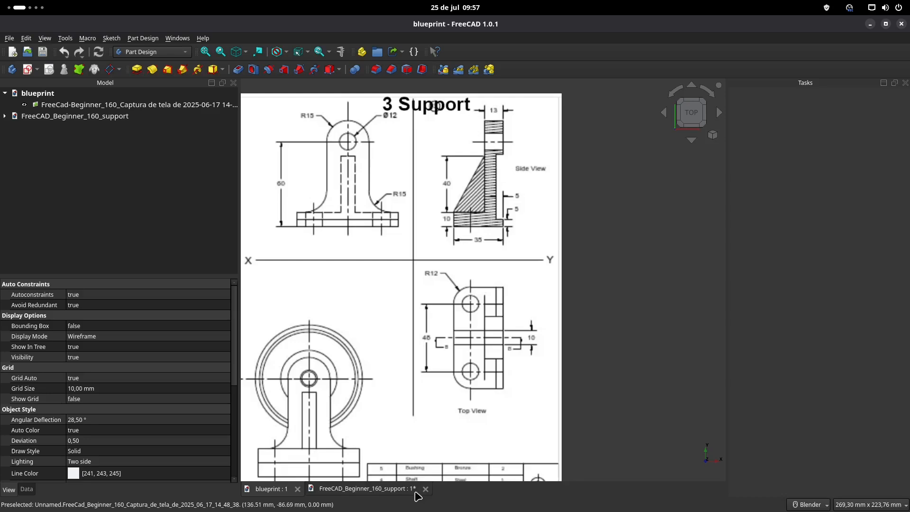
left_click(335, 493)
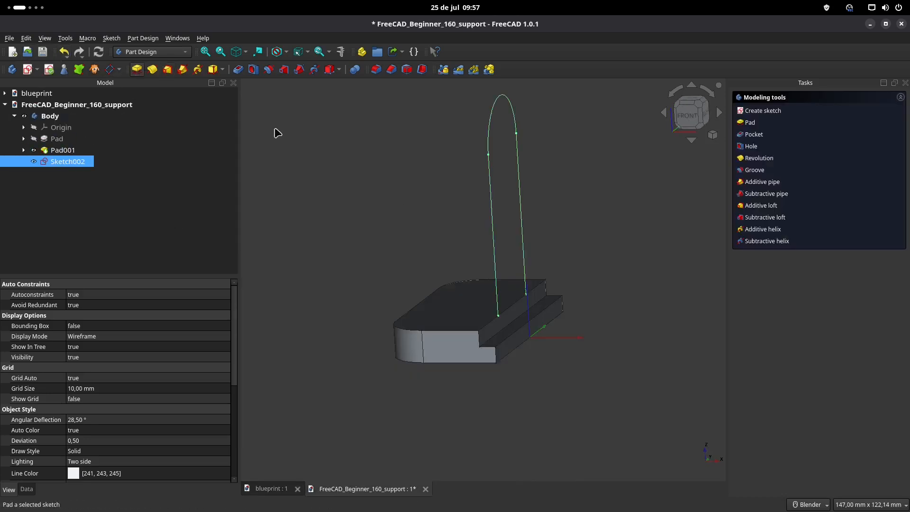
left_click(766, 183)
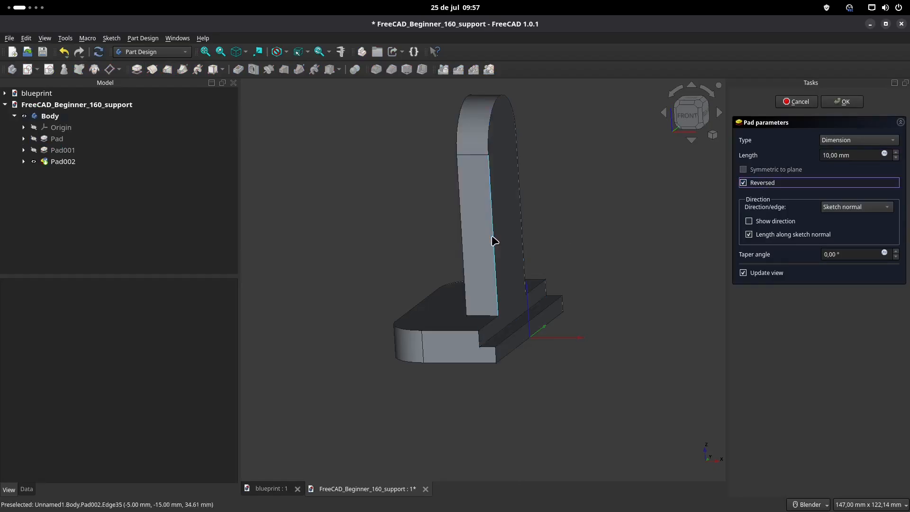
left_click_drag(851, 155, 783, 156)
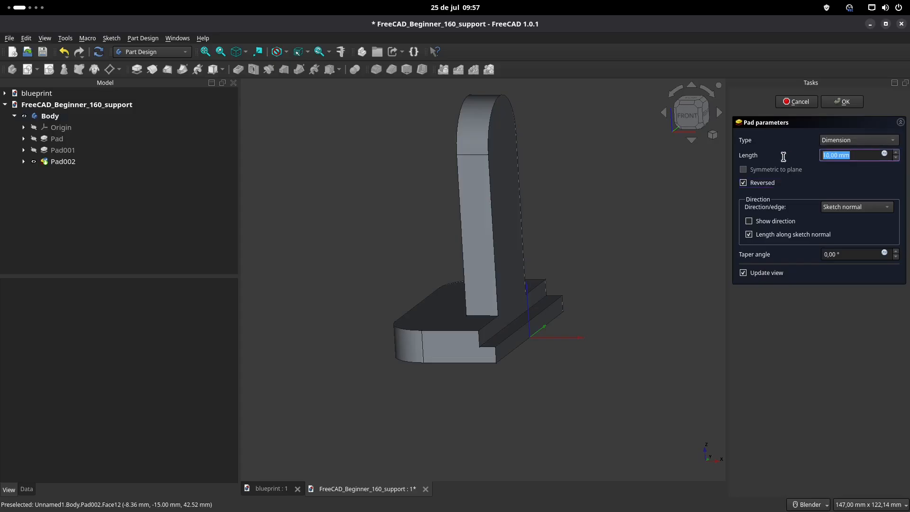
type("13-5")
key("Return")
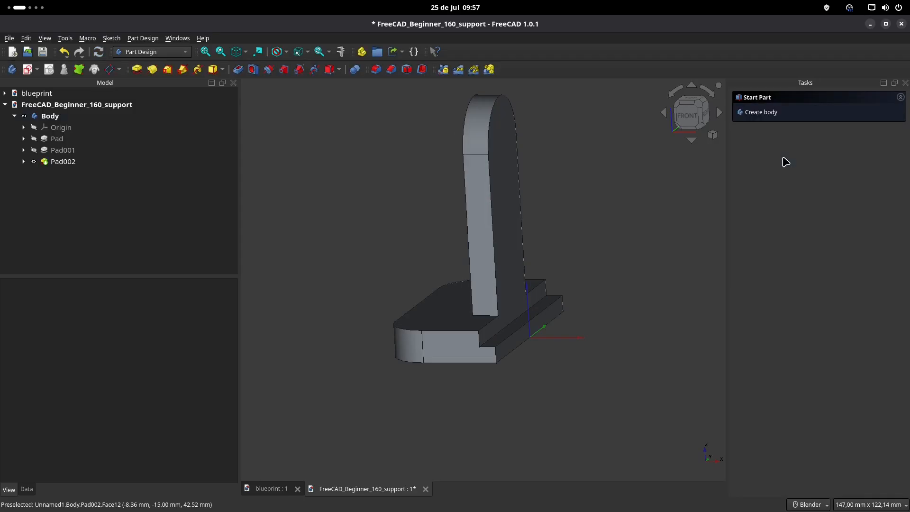
Step: Start a sketch on the upright's flat face above the ledge, consult the blueprint, and project the rounded top arc as external geometry
middle_click_drag(522, 179, 492, 200)
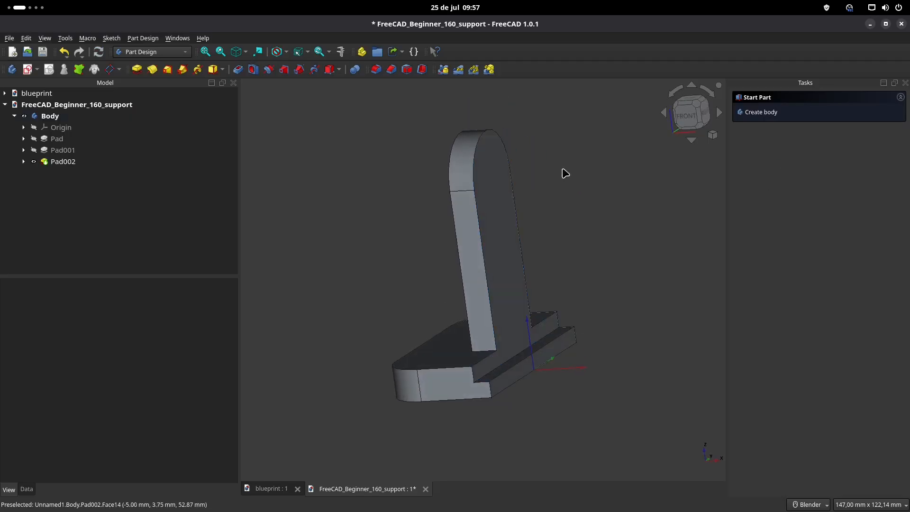
left_click(489, 181)
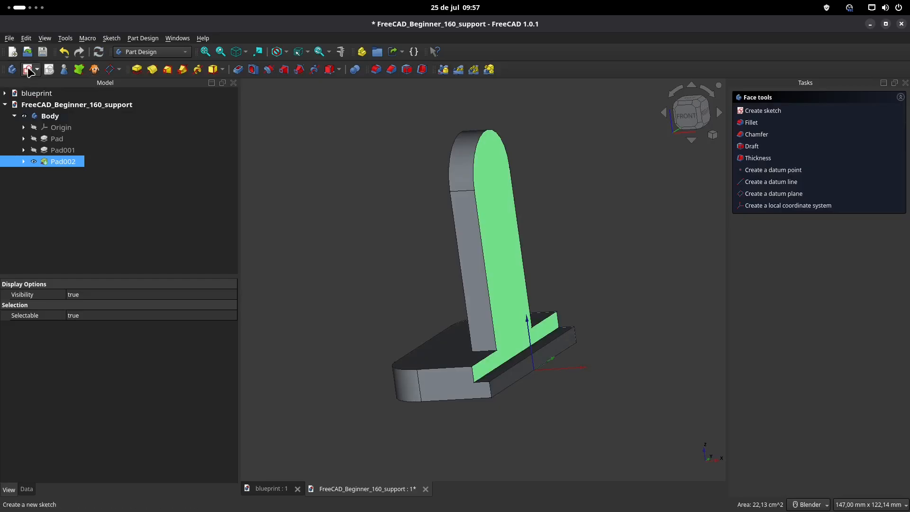
left_click(268, 488)
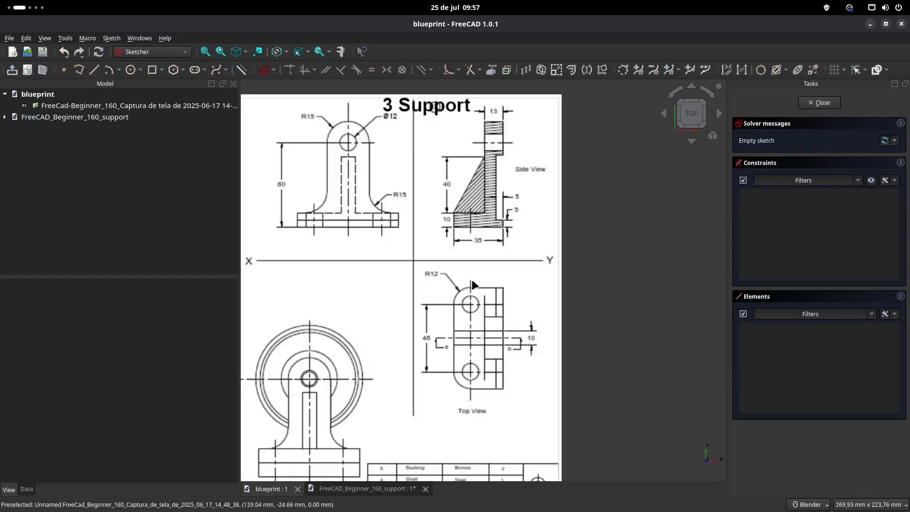
left_click(362, 489)
left_click(492, 70)
left_click(484, 133)
middle_click_drag(531, 163, 532, 181, "shift")
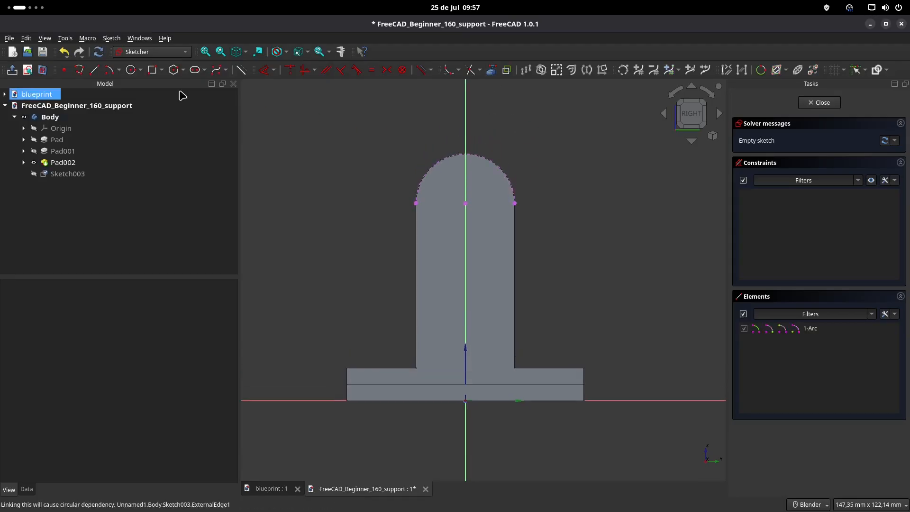
Step: Draw a circle centred on the projected top arc's centre and reaching its endpoint, and close the sketch
left_click(131, 71)
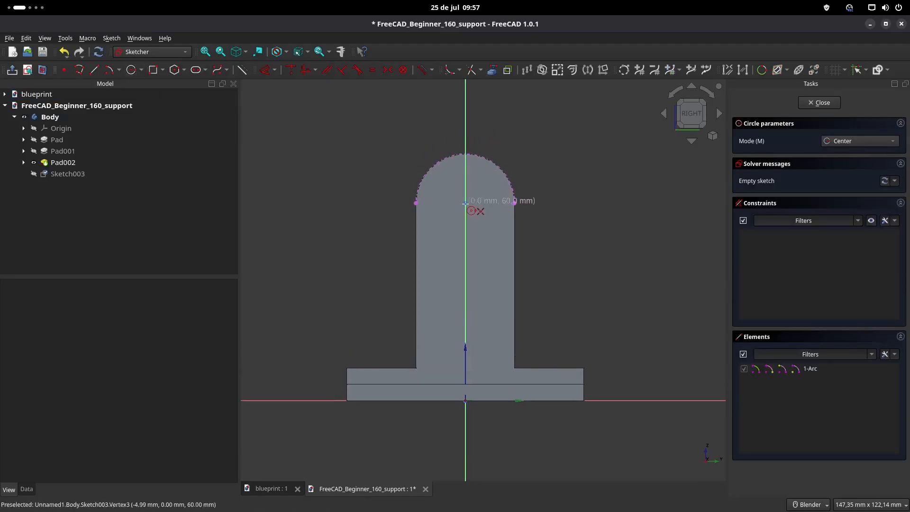
left_click(466, 203)
left_click(515, 201)
left_click(812, 103)
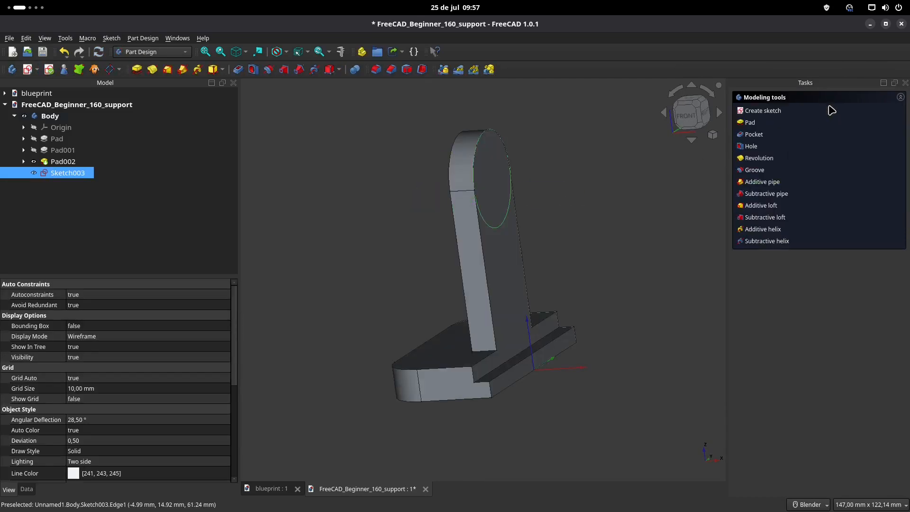
Step: Pad the circle sketch outward from the upright's face with a length of 5 mm
left_click(136, 69)
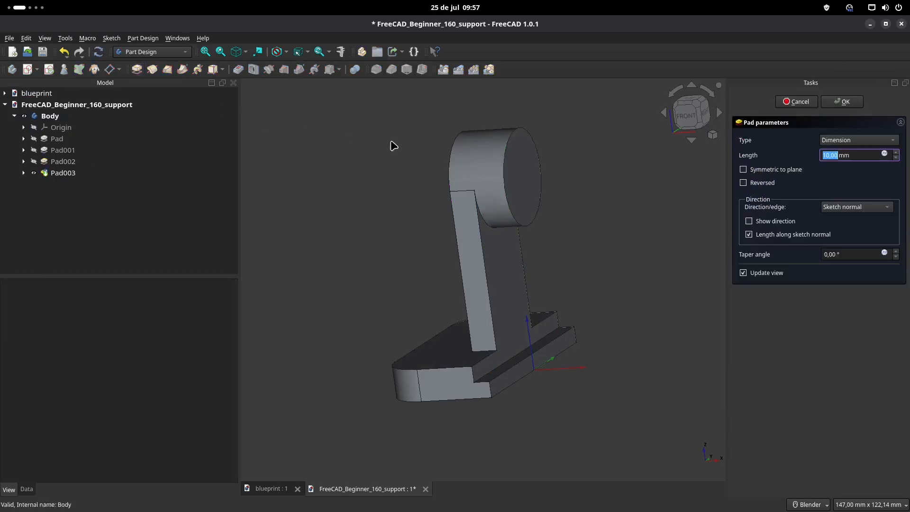
type("7")
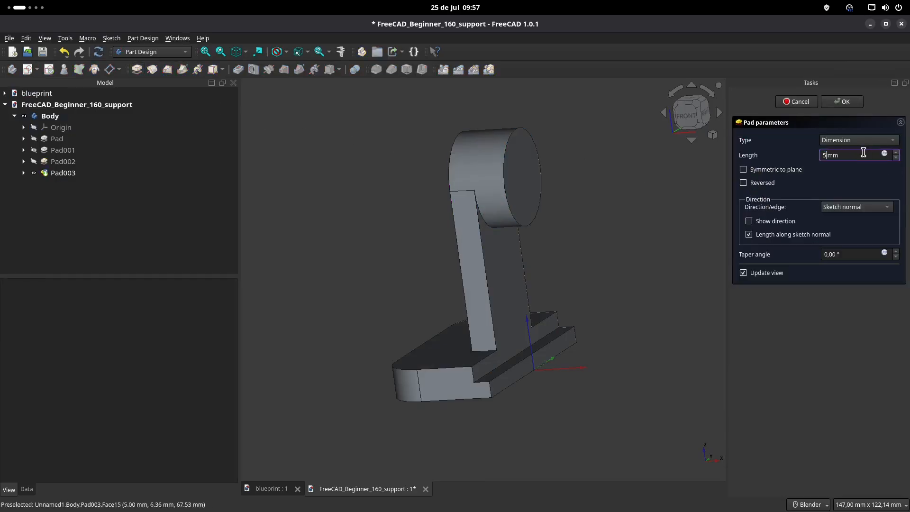
key("Return")
Step: Consult the blueprint and fillet the edge where one side of the upright meets the base with a 15 mm radius
left_click(269, 489)
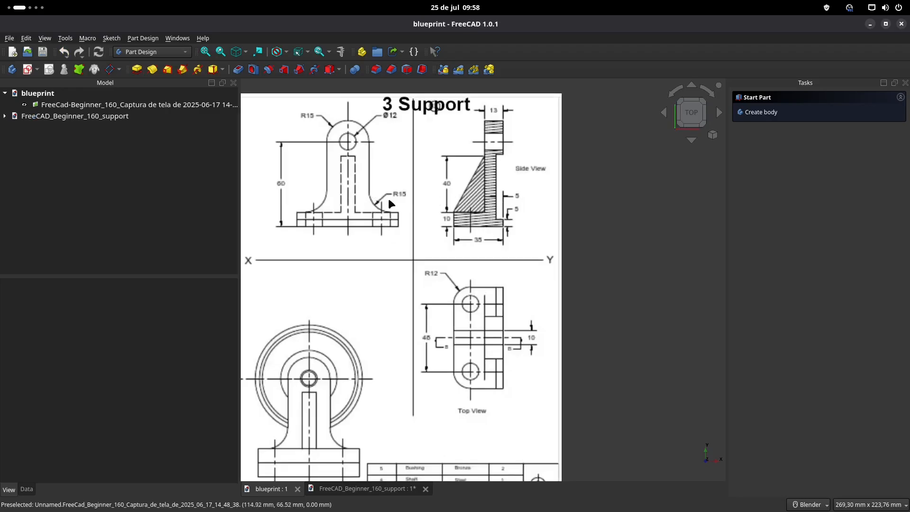
left_click(351, 488)
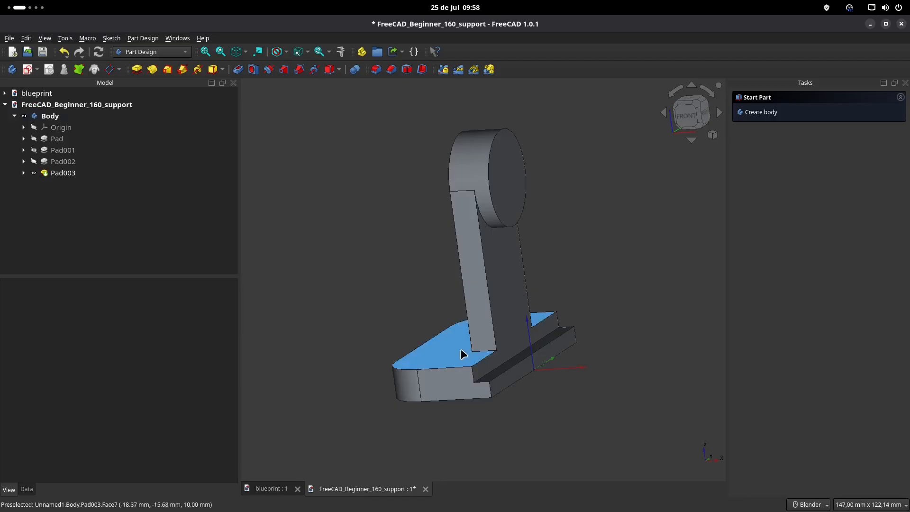
middle_click_drag(438, 351, 379, 322)
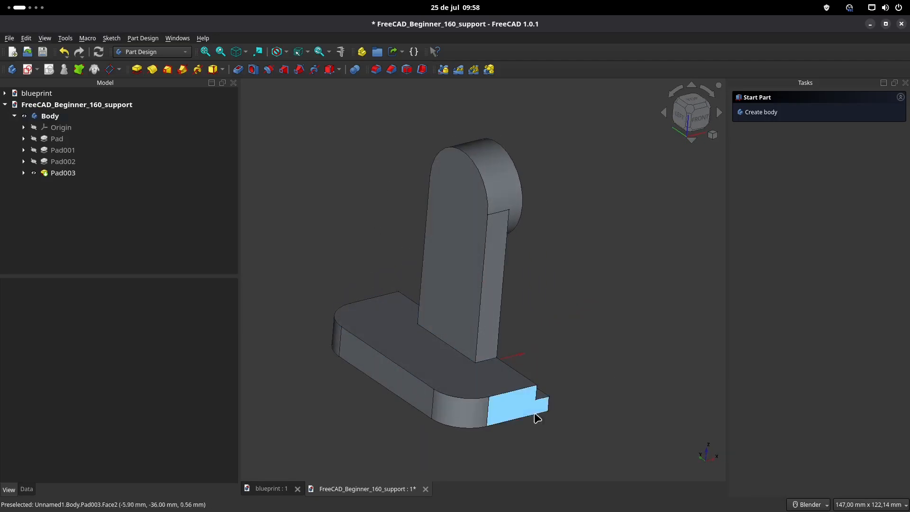
left_click(492, 360)
left_click(491, 360)
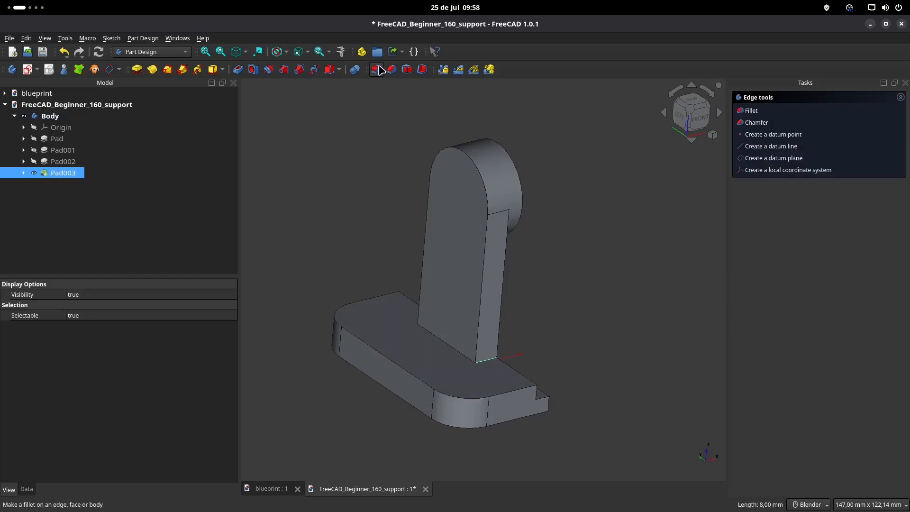
left_click(377, 70)
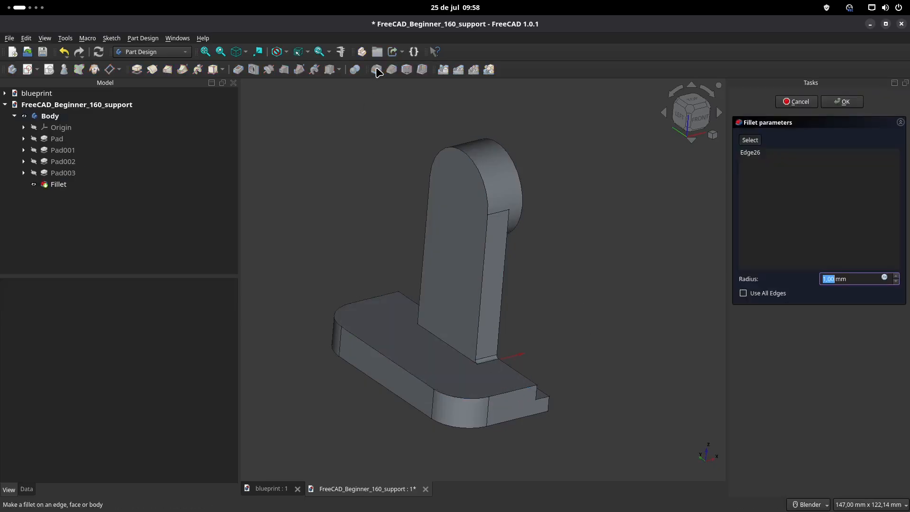
left_click(563, 274)
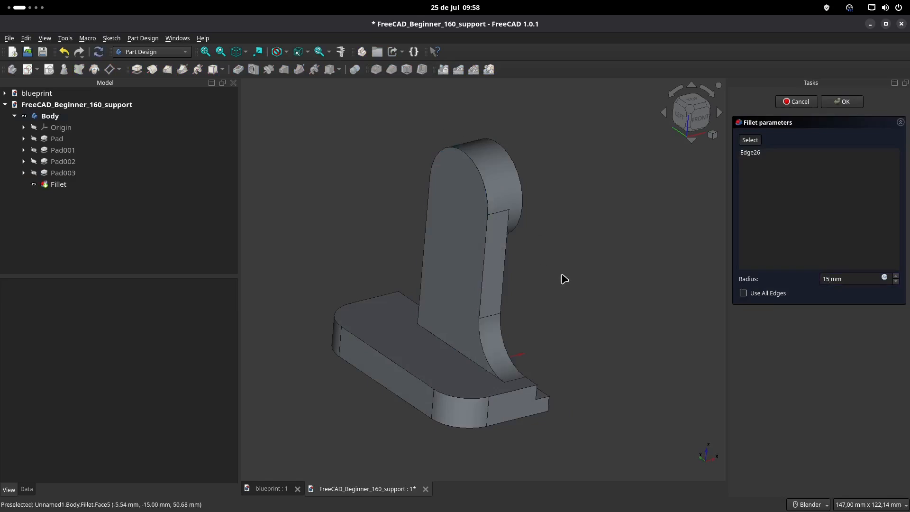
Step: Add the matching edge on the upright's opposite side to the fillet and apply it
left_click(750, 140)
middle_click_drag(397, 321, 439, 358)
left_click(446, 351)
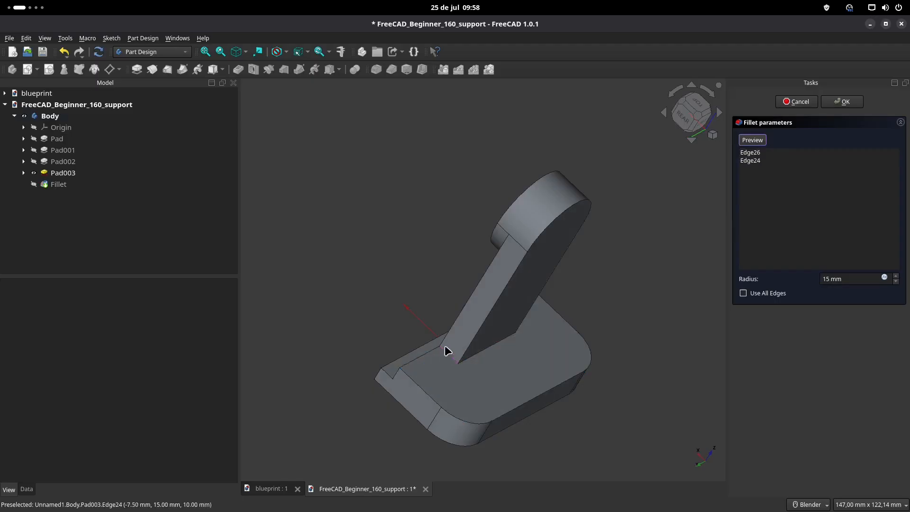
left_click(754, 141)
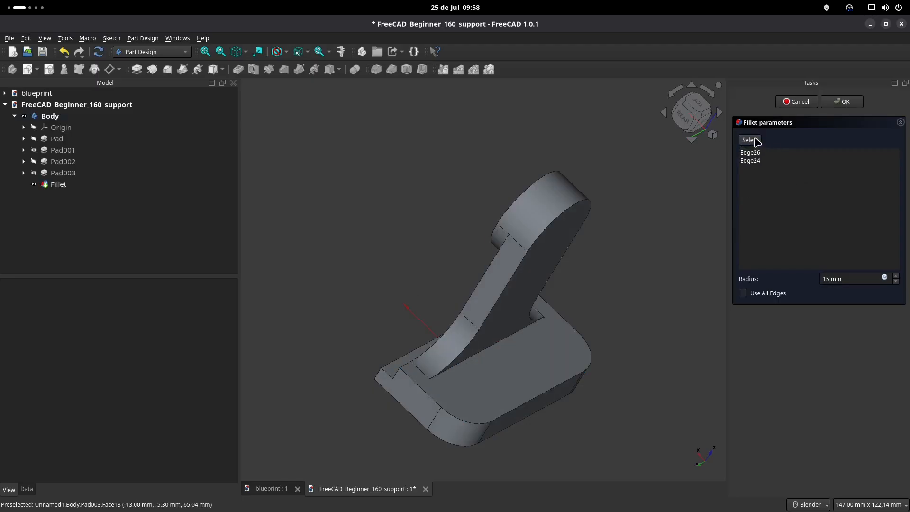
middle_click_drag(447, 341, 187, 227)
middle_click_drag(458, 316, 453, 299)
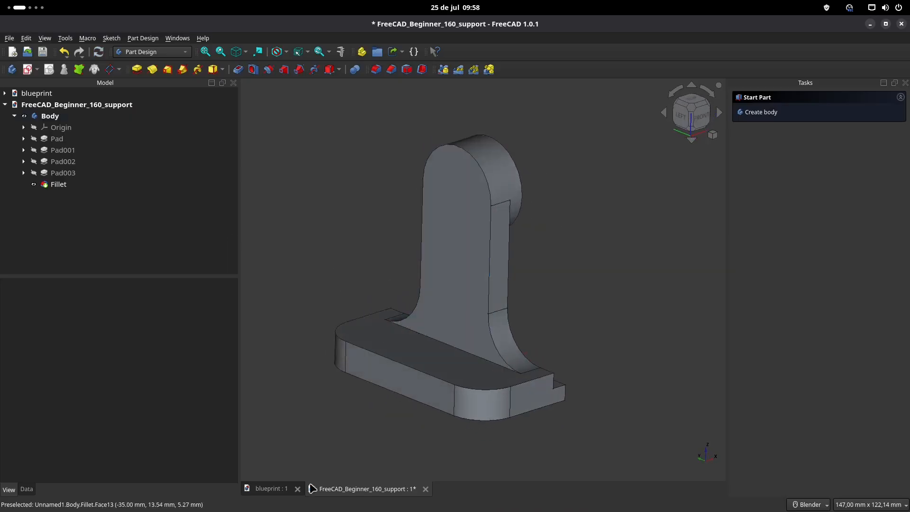
Step: Check the rib on the blueprint and start a sketch on the XZ plane
left_click(269, 488)
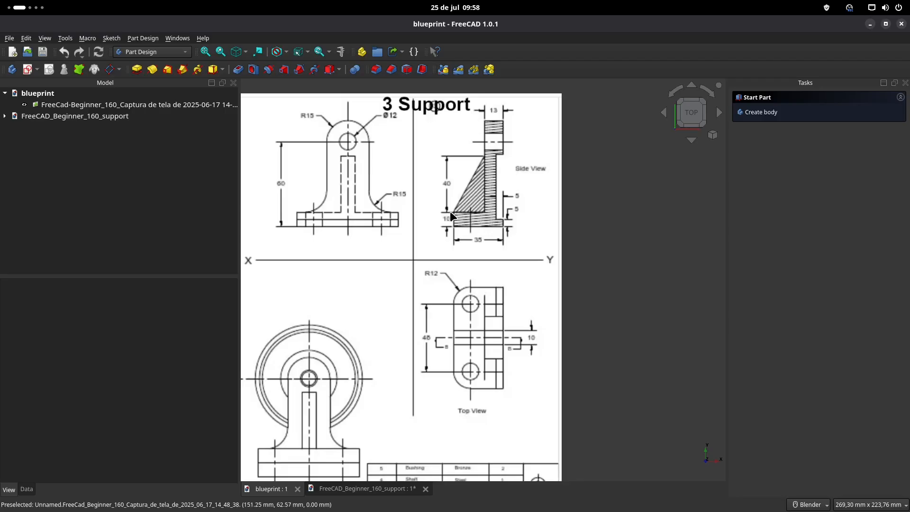
left_click(356, 489)
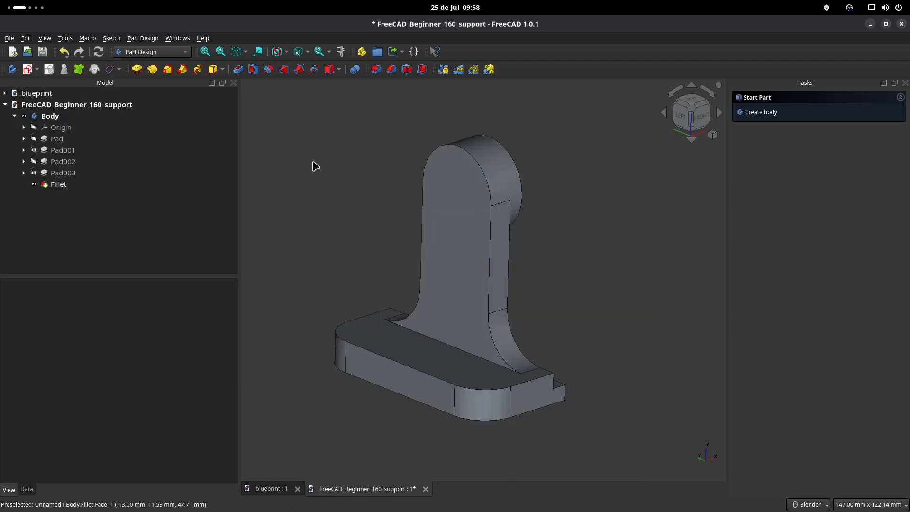
left_click(27, 69)
middle_click_drag(385, 224, 408, 236)
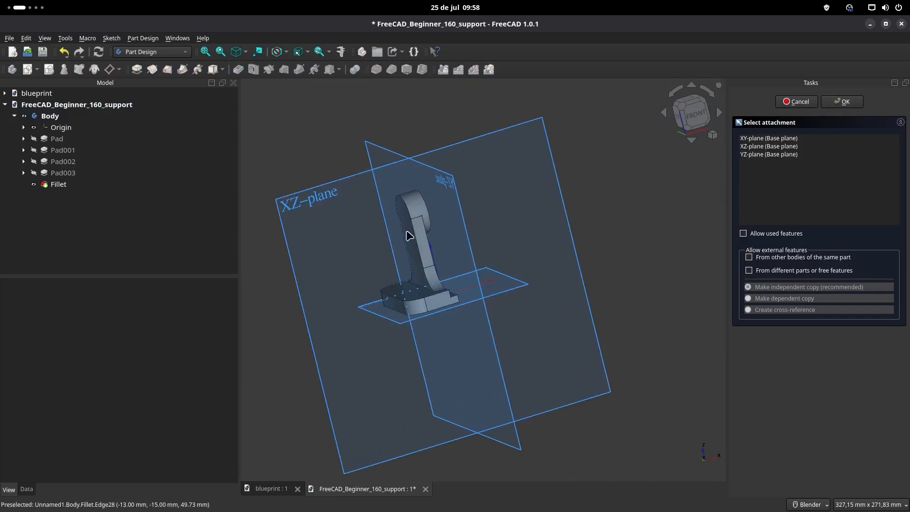
left_click(323, 202)
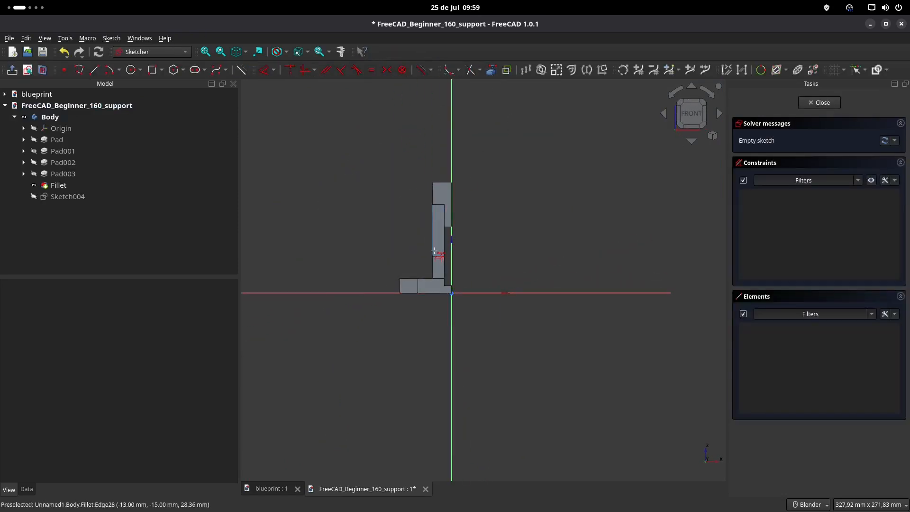
Step: Project the base's outer top edge and the upright's vertical rear edge as external geometry, and switch on the section view
scroll(441, 244, "up", 5)
left_click(361, 324)
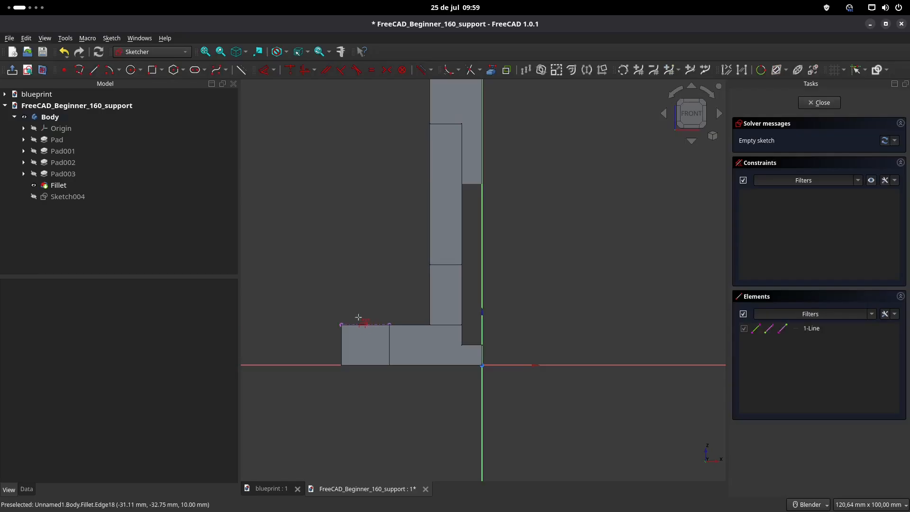
left_click(429, 206)
middle_click_drag(403, 179, 448, 227, "shift")
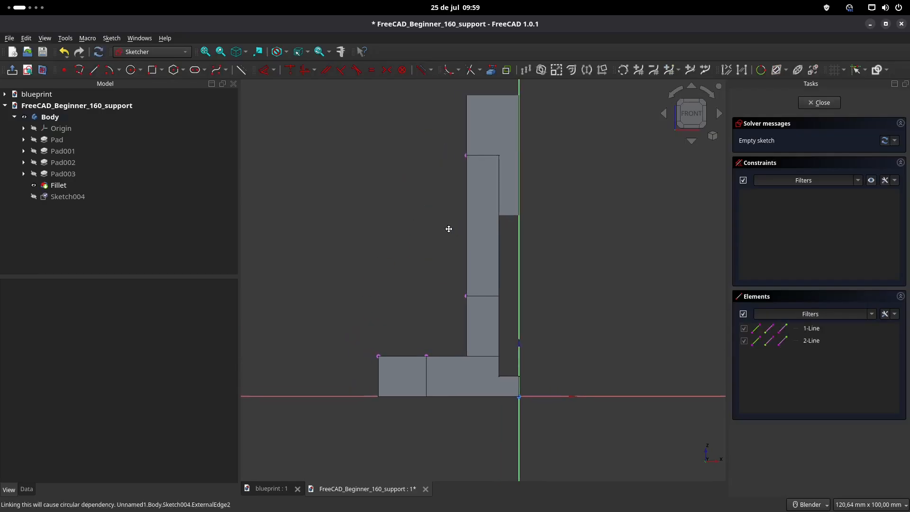
left_click(43, 71)
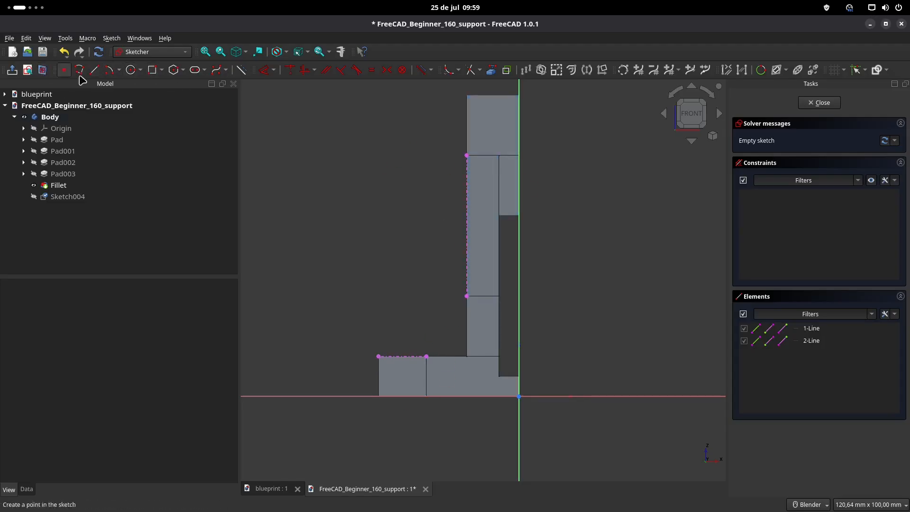
Step: Draw a triangular rib profile from the base's outer top corner to the upright, and make its two open endpoints coincident at the inner corner
left_click(95, 71)
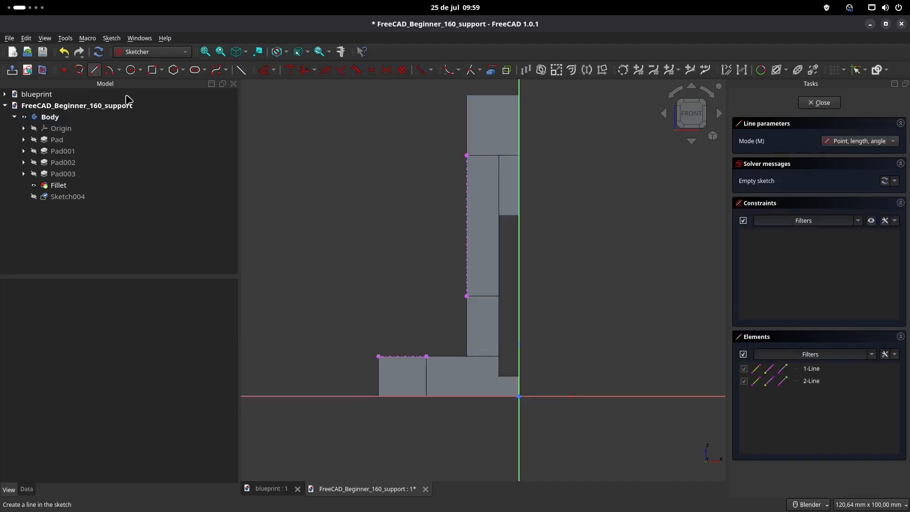
left_click(378, 356)
left_click(467, 195)
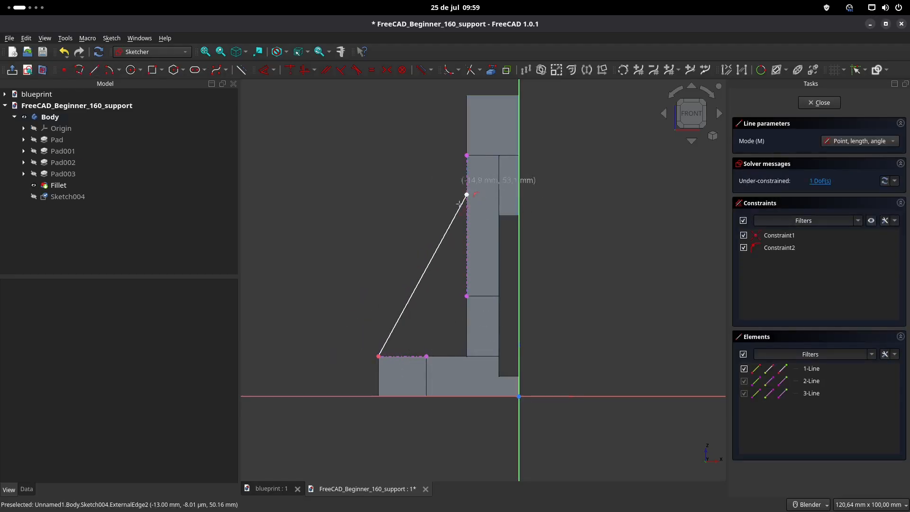
left_click(378, 356)
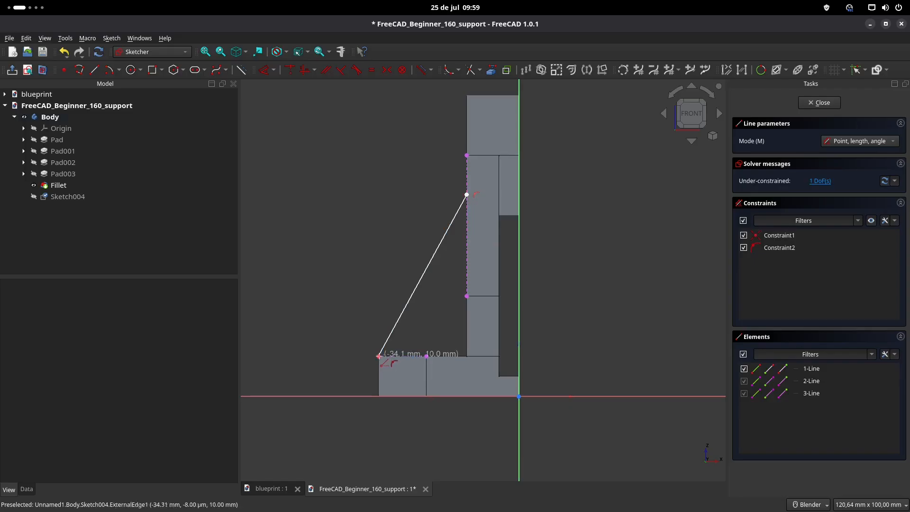
left_click(461, 356)
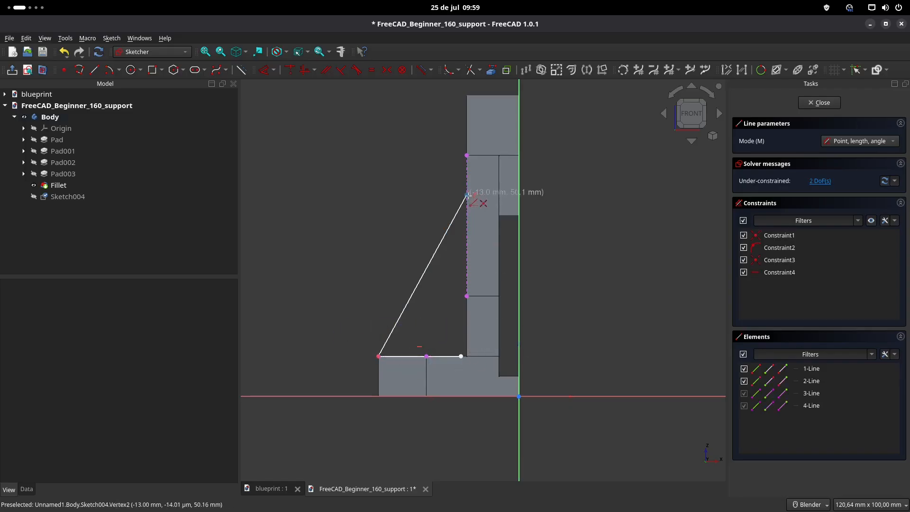
left_click(467, 195)
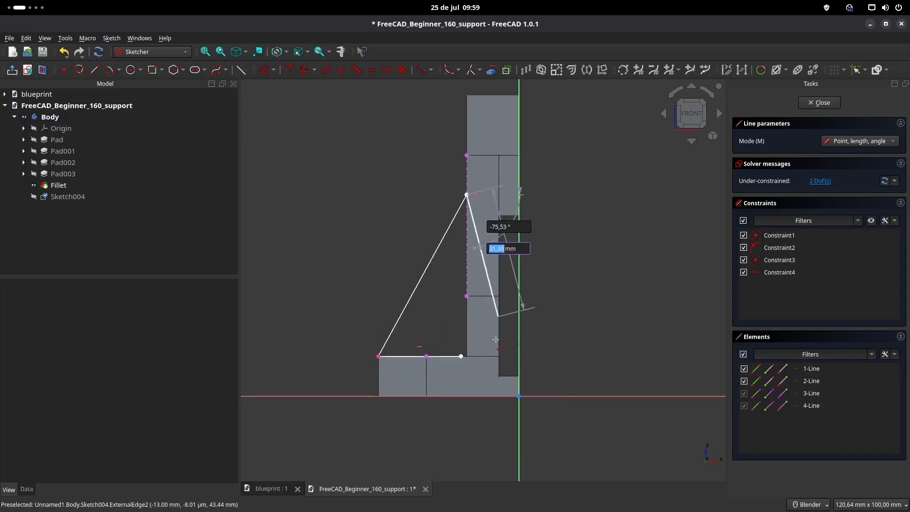
left_click(467, 342)
right_click(459, 321)
left_click_drag(458, 334, 474, 351)
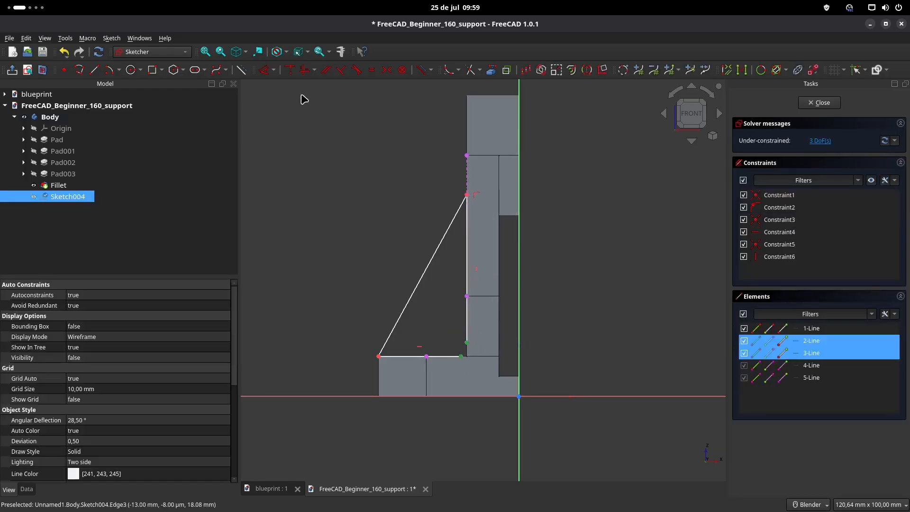
left_click(291, 72)
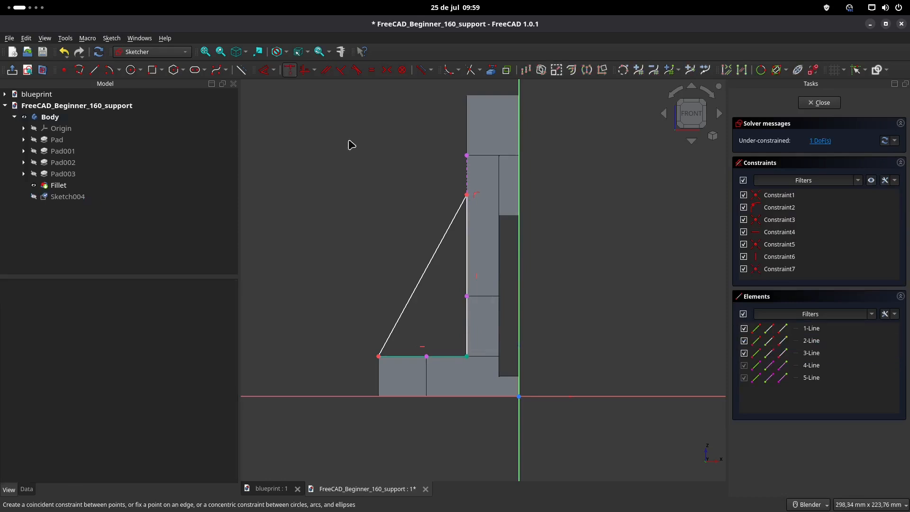
Step: Set the vertical distance between the ends of the rib's sloping line to 40 mm and close the sketch
left_click_drag(467, 196, 468, 221)
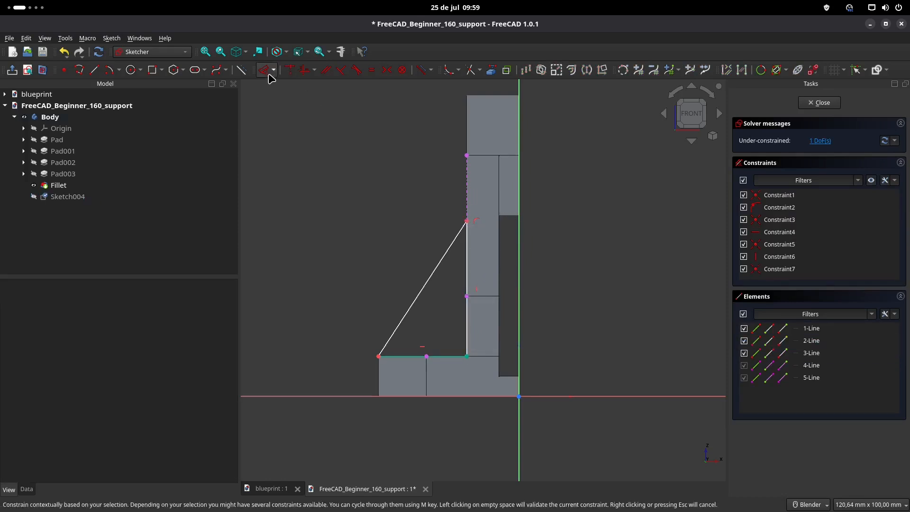
left_click(379, 356)
left_click(467, 221)
left_click(389, 271)
left_click(352, 310)
type("40")
key("Return")
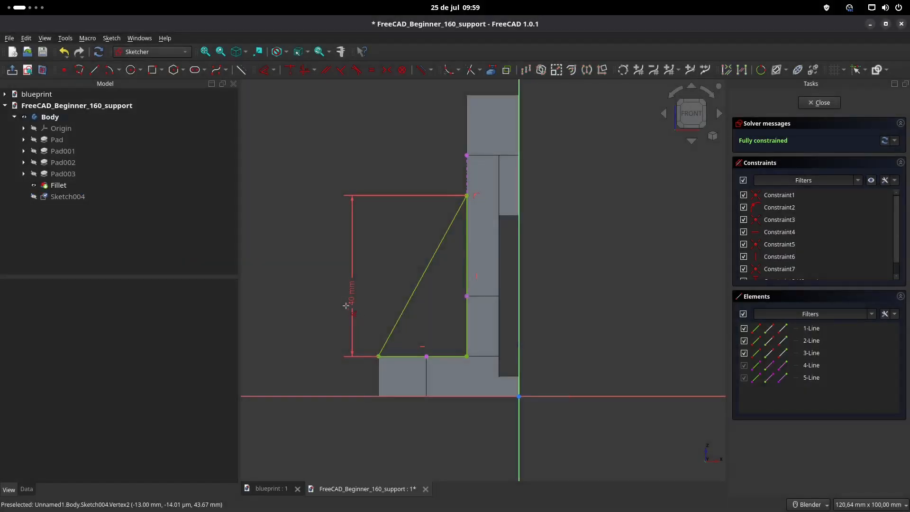
left_click(819, 102)
Step: Pad the triangular rib profile symmetrically to its plane with a length of 10 mm
middle_click_drag(443, 237, 490, 249)
scroll(411, 211, "up", 2)
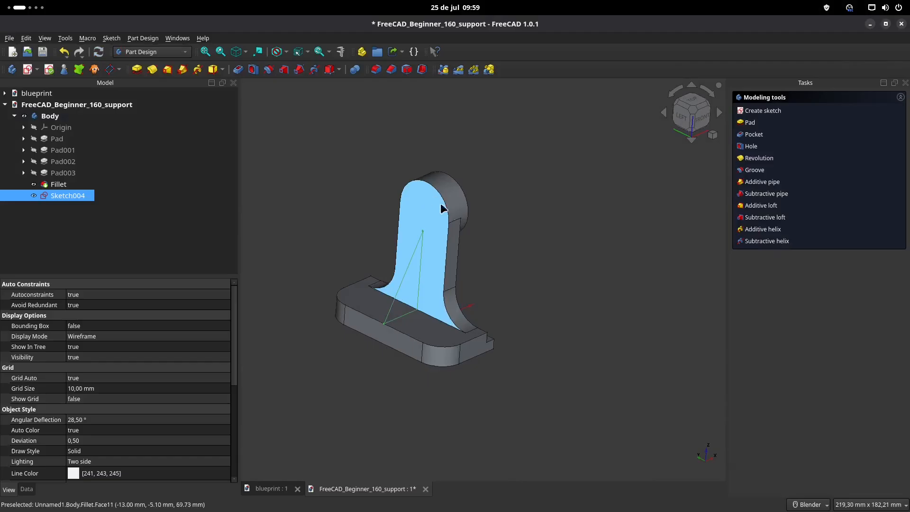
left_click(136, 69)
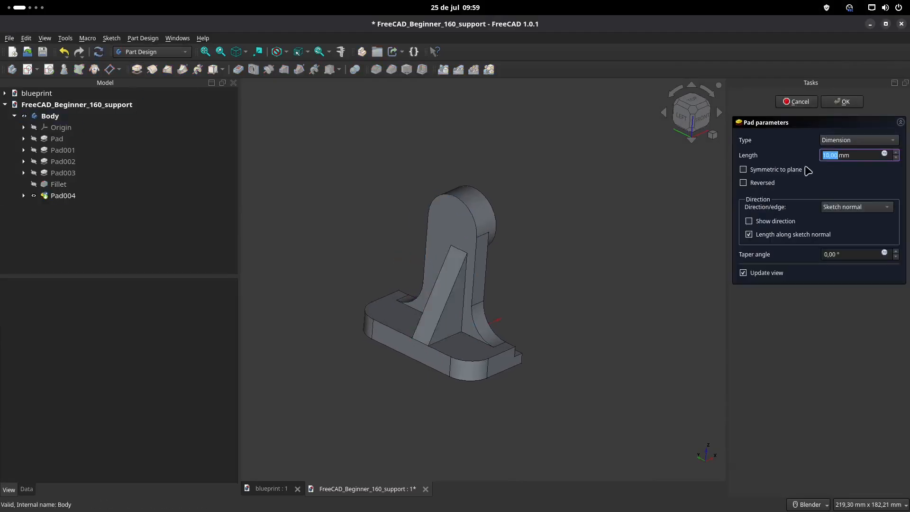
left_click(764, 171)
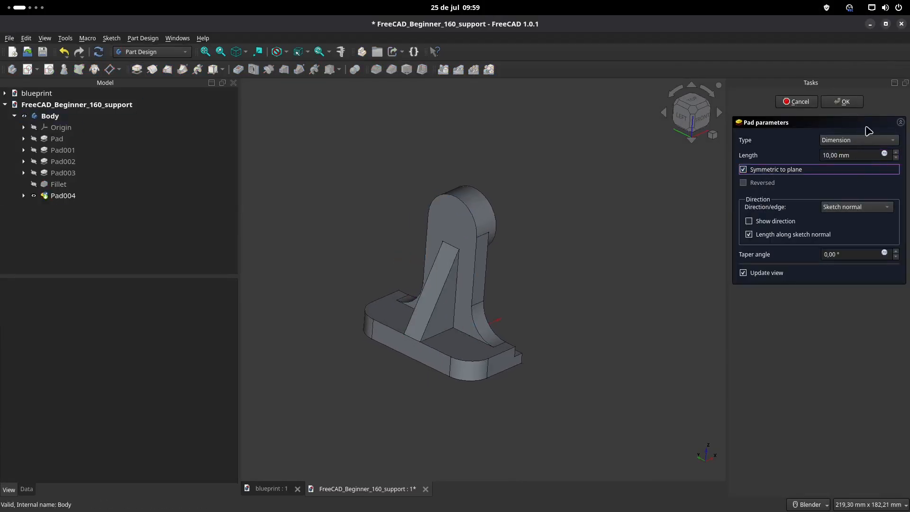
left_click(843, 102)
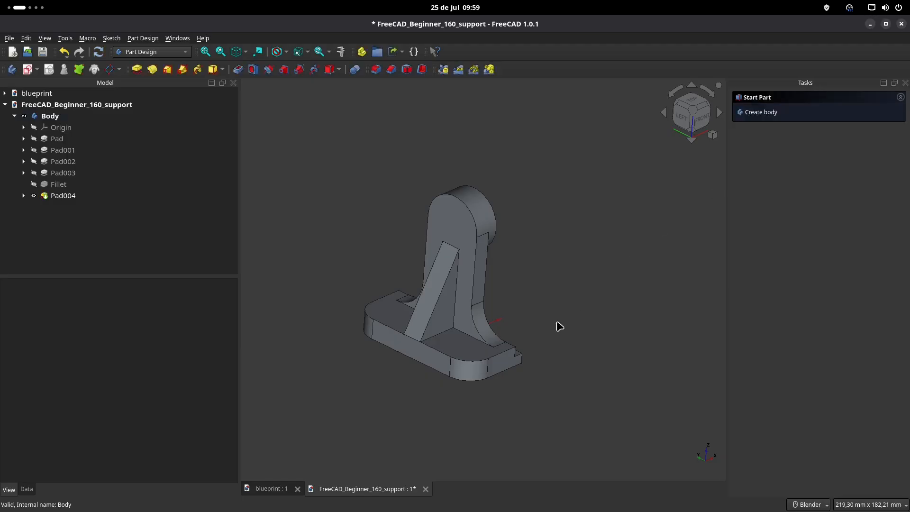
Step: Check the support drawing on the blueprint, start a sketch on the upright's rib-side face and project its rounded top edge as external geometry
middle_click_drag(439, 330, 408, 421)
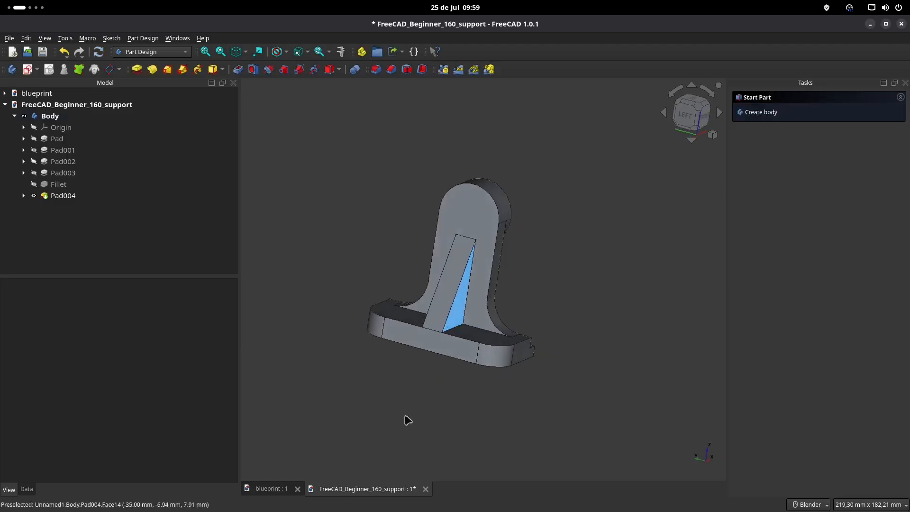
left_click(266, 489)
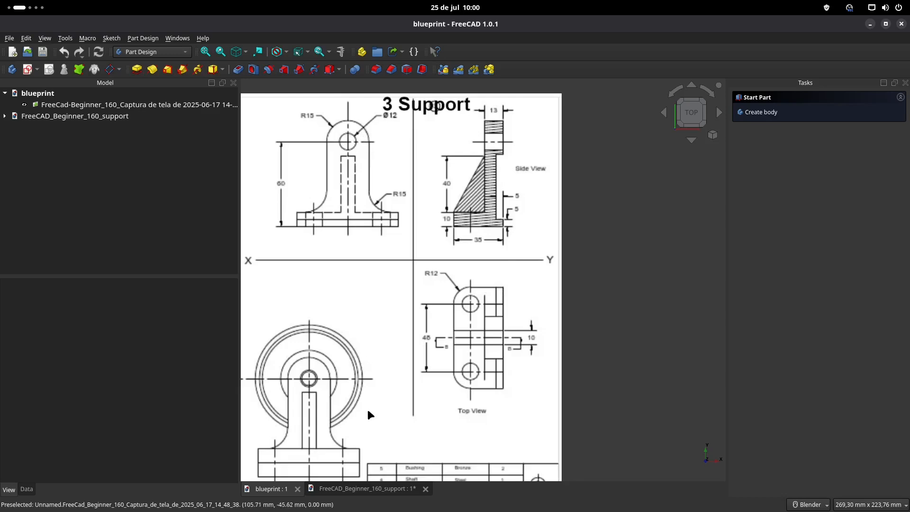
left_click(347, 489)
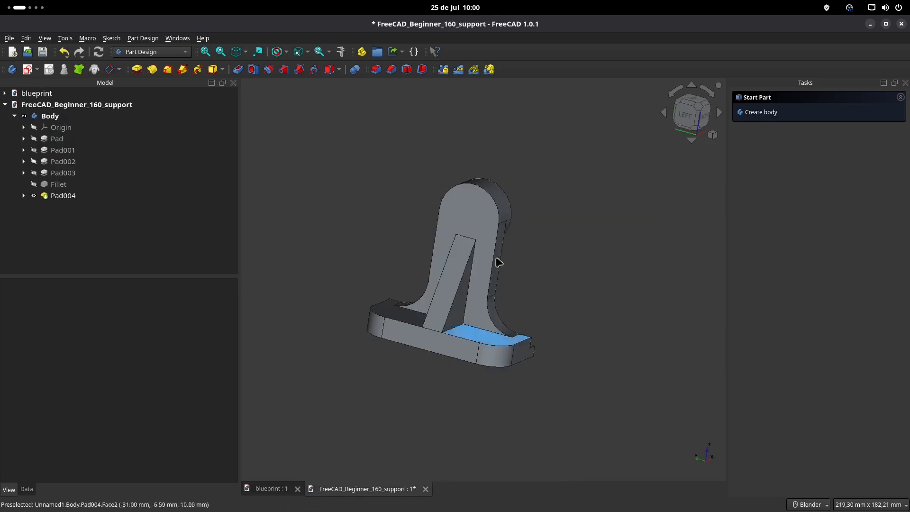
left_click(471, 209)
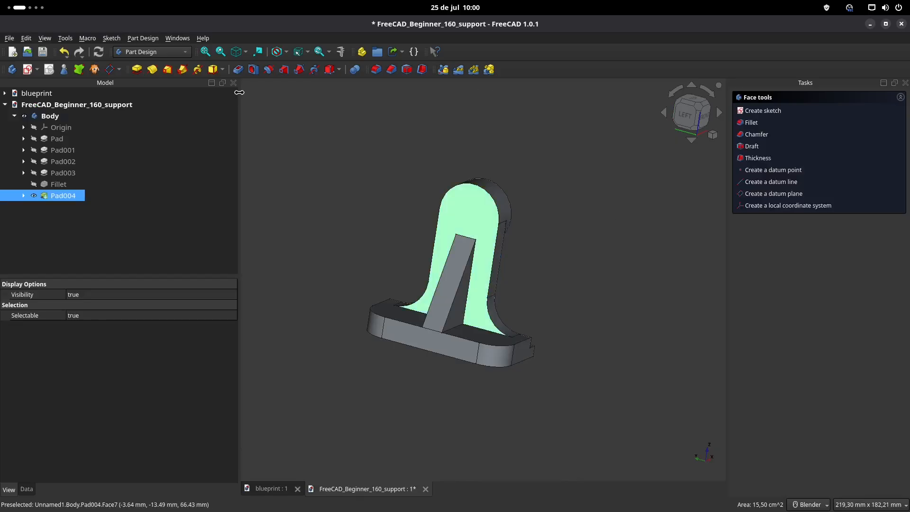
left_click(27, 70)
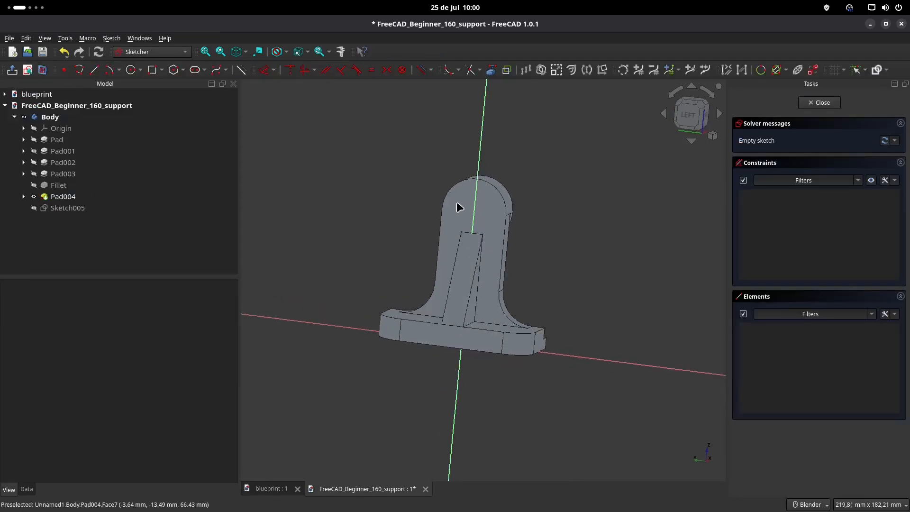
left_click(498, 179)
Step: Draw a 12 mm diameter circle centred on the projected top arc's centre and close the sketch
left_click(133, 71)
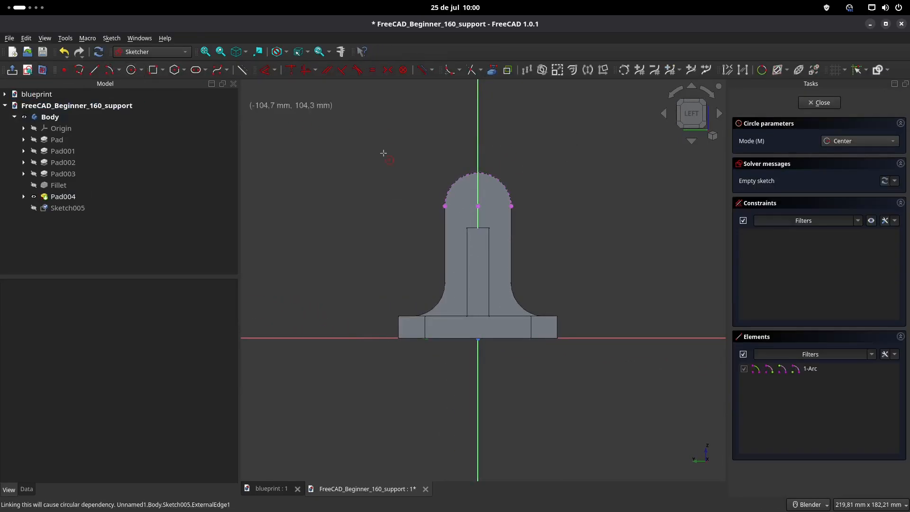
left_click(477, 205)
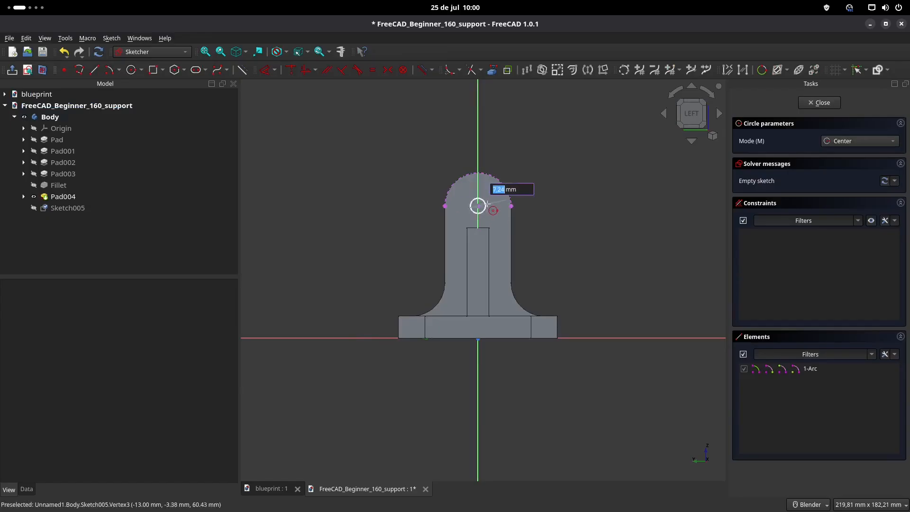
type("12")
key("Return")
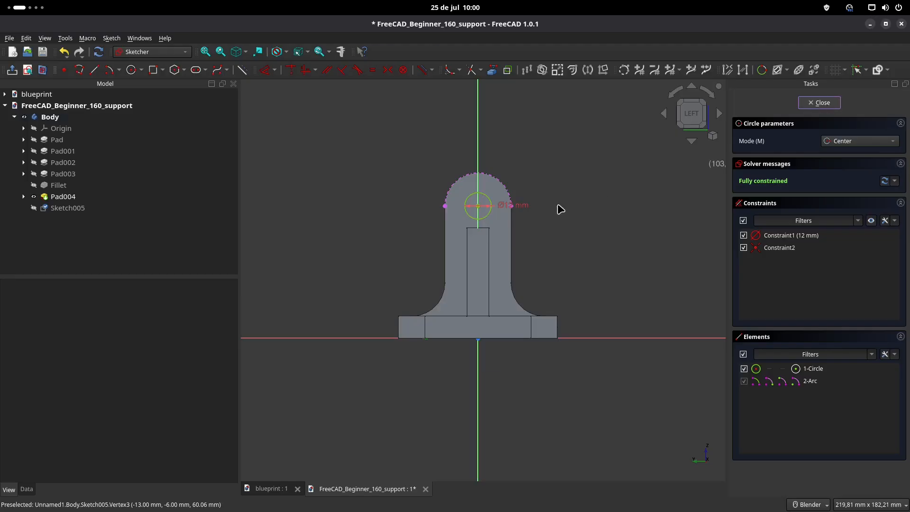
left_click(819, 102)
Step: Pocket the upright's circle with the type Through all
left_click(239, 69)
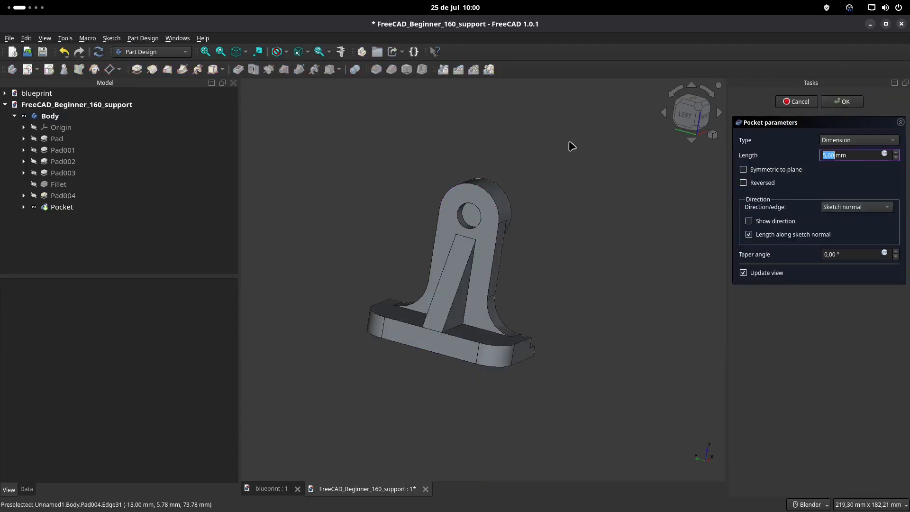
left_click(858, 142)
left_click(849, 153)
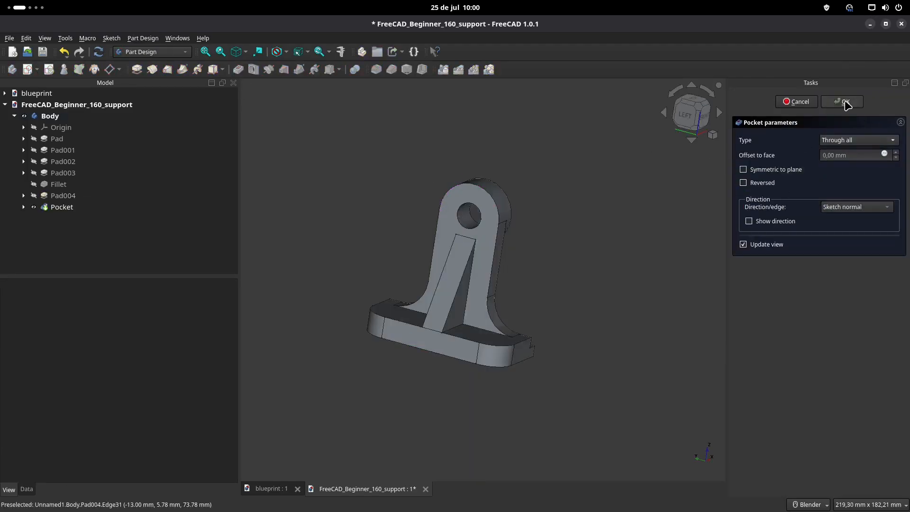
key("Return")
Step: Start a sketch on the base's top face beside the rib and project the rounded outer corner edge as external geometry
middle_click_drag(452, 245, 593, 292)
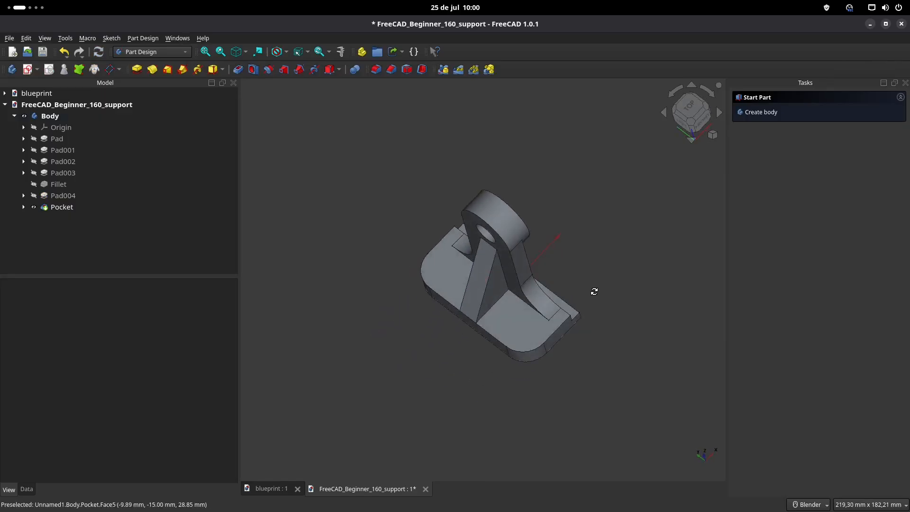
left_click(447, 271)
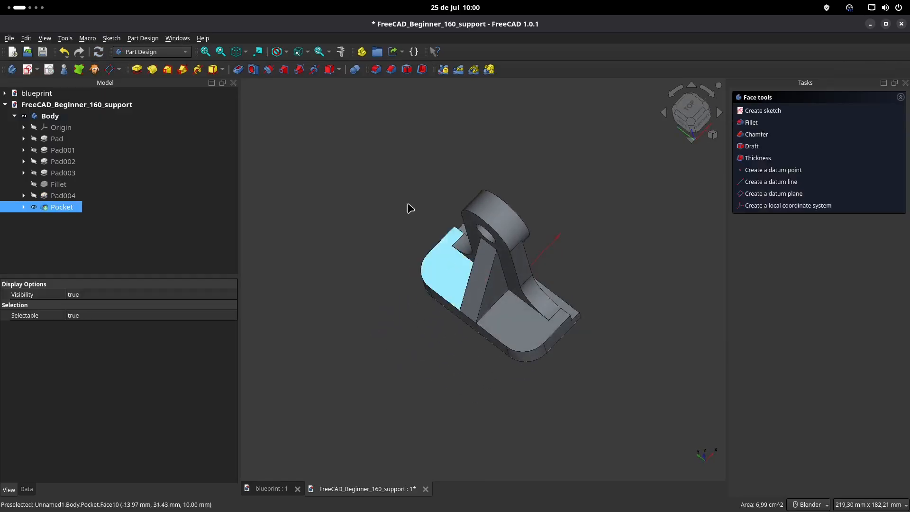
left_click(29, 70)
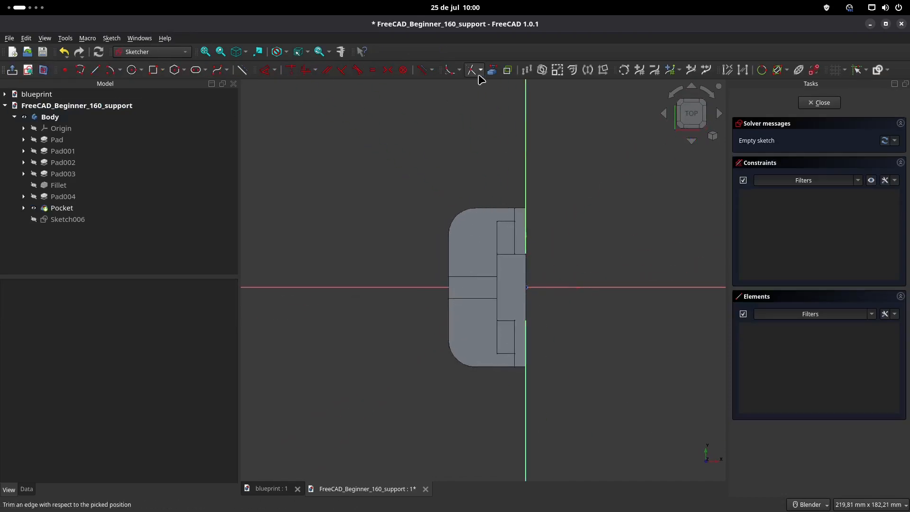
left_click(465, 211)
key("Escape")
Step: Draw a circle about 13 mm in diameter at the projected corner arc's centre, and look up the base's hole diameter on the blueprint
left_click(132, 71)
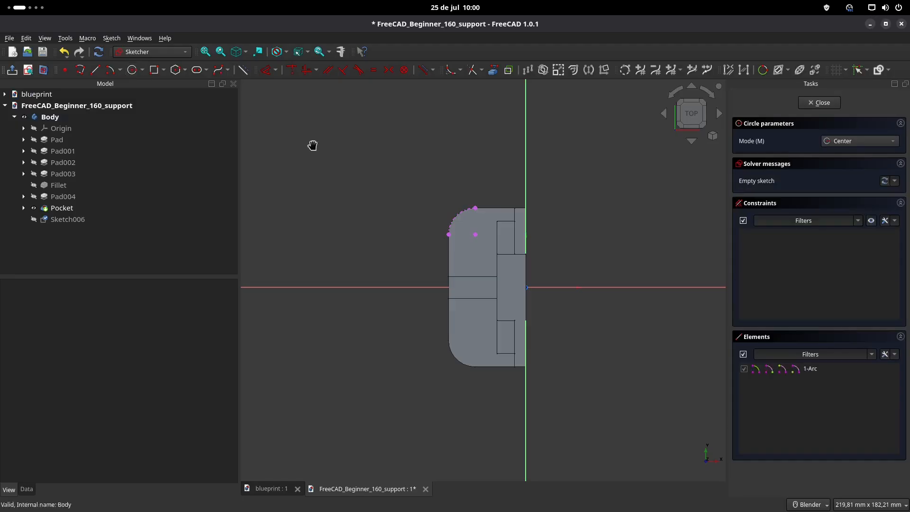
left_click(475, 235)
left_click(485, 224)
left_click(273, 490)
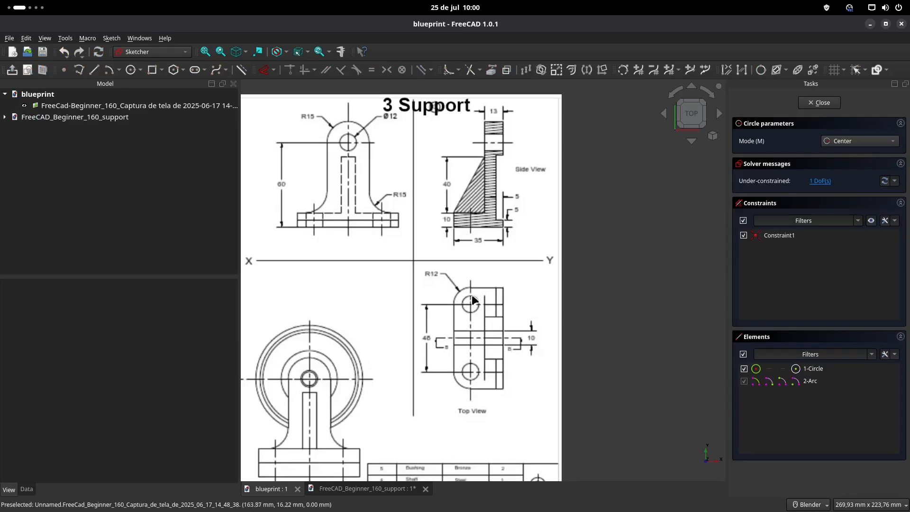
middle_click_drag(339, 310, 590, 313, "shift")
middle_click_drag(368, 270, 566, 273, "shift")
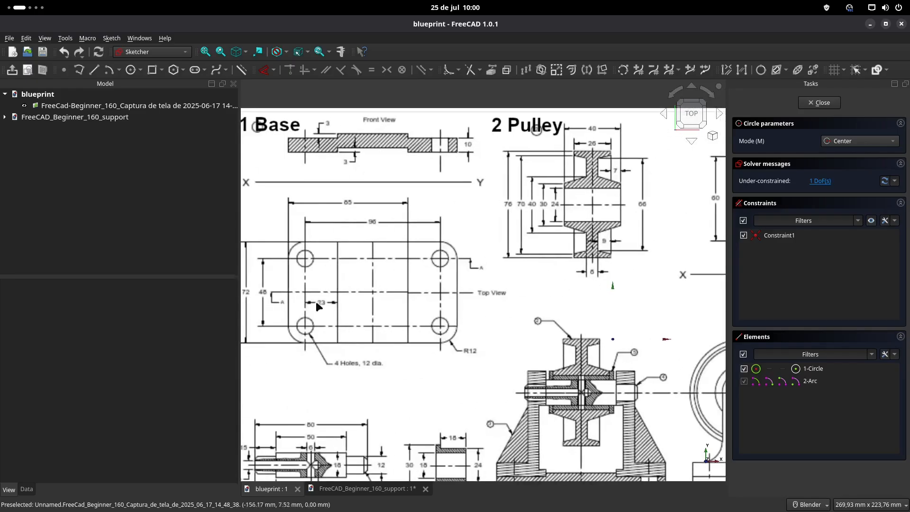
left_click(331, 488)
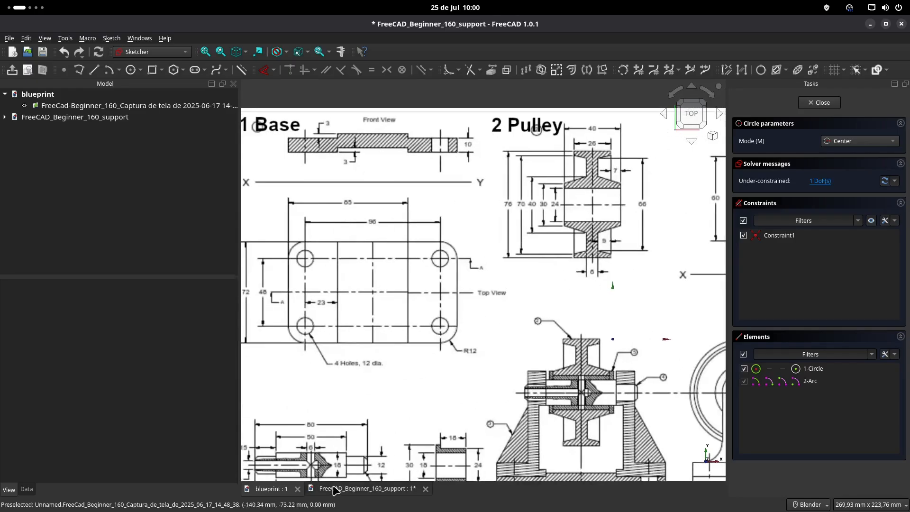
Step: Constrain the corner circle's diameter to 12 mm and close the sketch
left_click(264, 70)
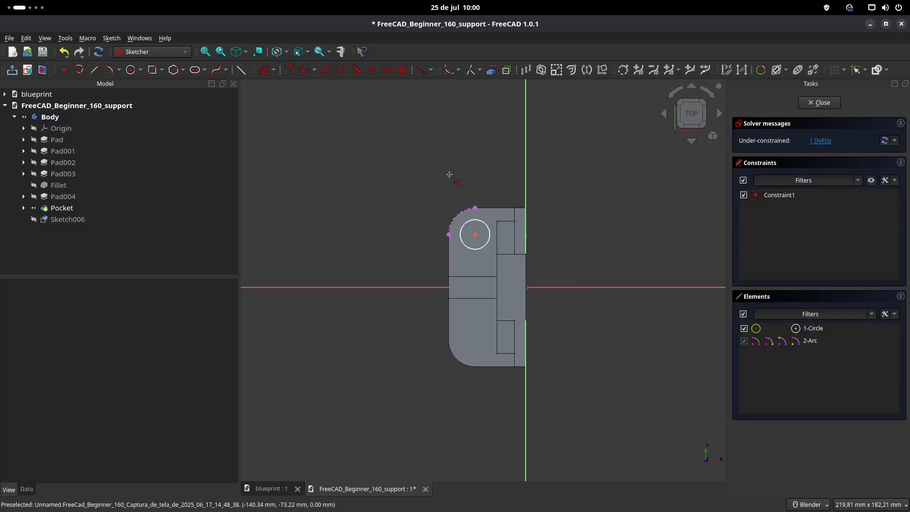
left_click(478, 220)
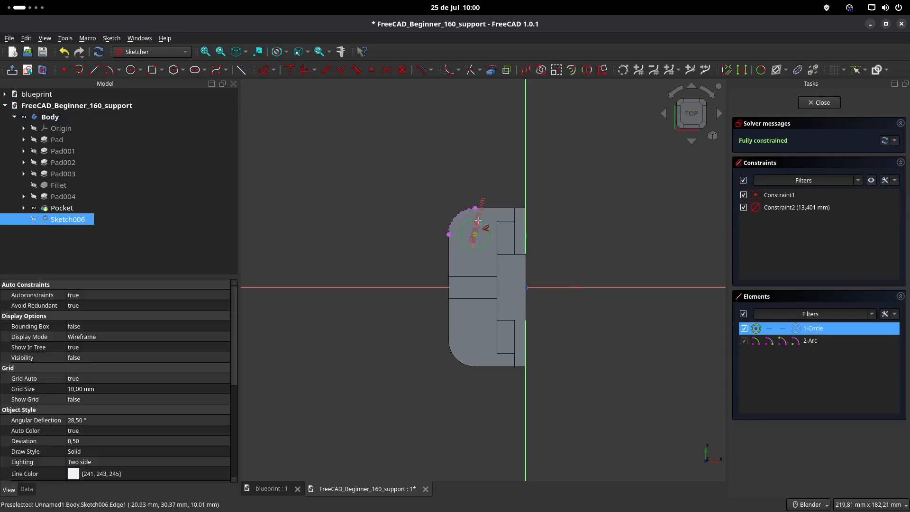
left_click(493, 182)
type("12")
key("Return")
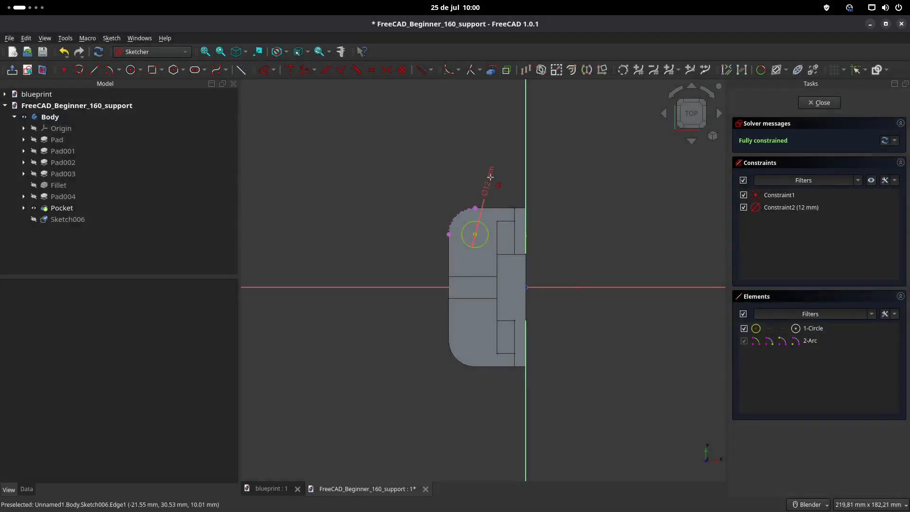
left_click(820, 103)
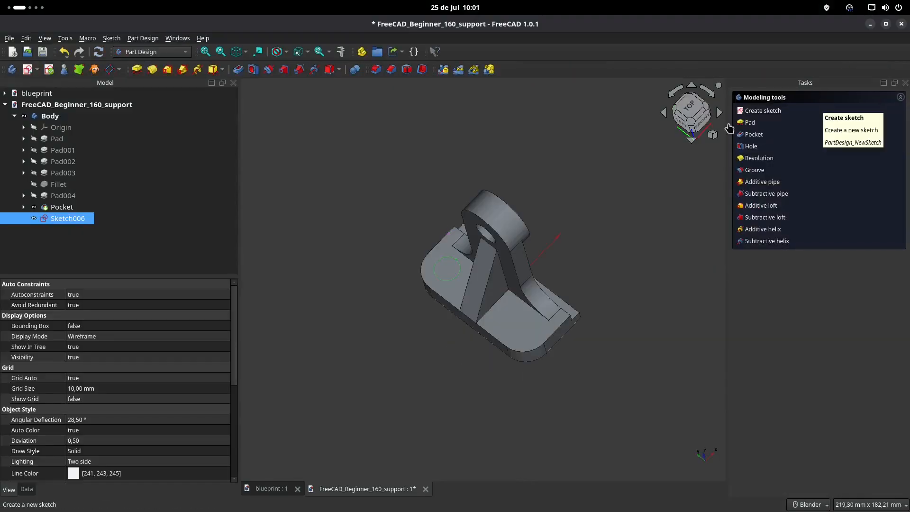
Step: Pocket the base's corner circle with the type Through all
left_click(239, 69)
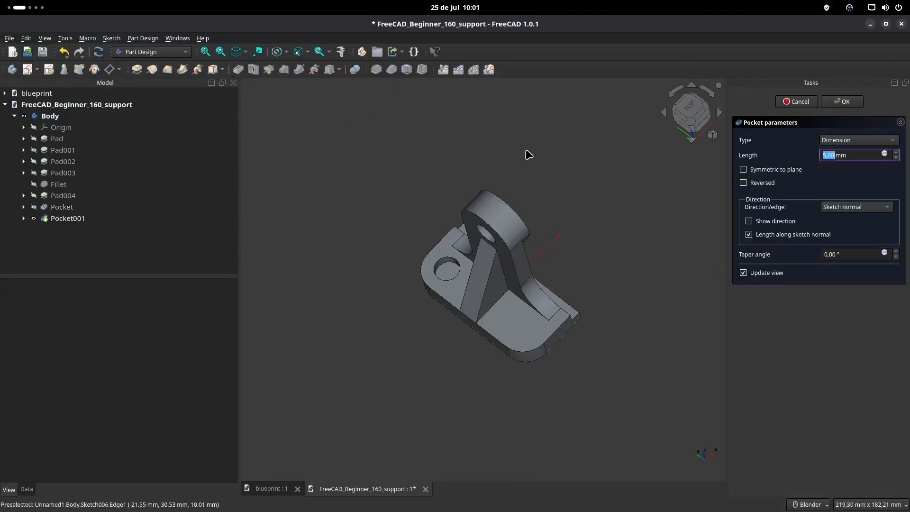
left_click(860, 142)
left_click(865, 153)
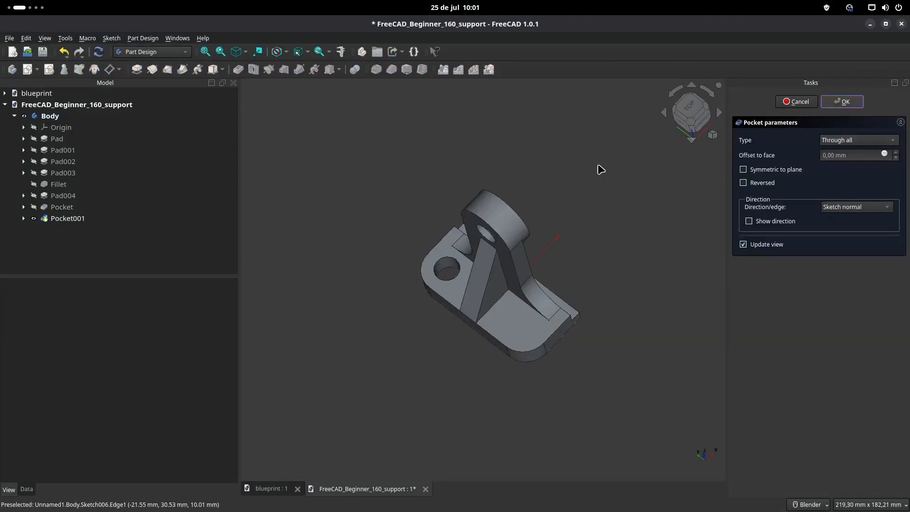
Step: Mirror the base's corner hole about the horizontal sketch axis to the other side of the rib
middle_click_drag(466, 263, 485, 228)
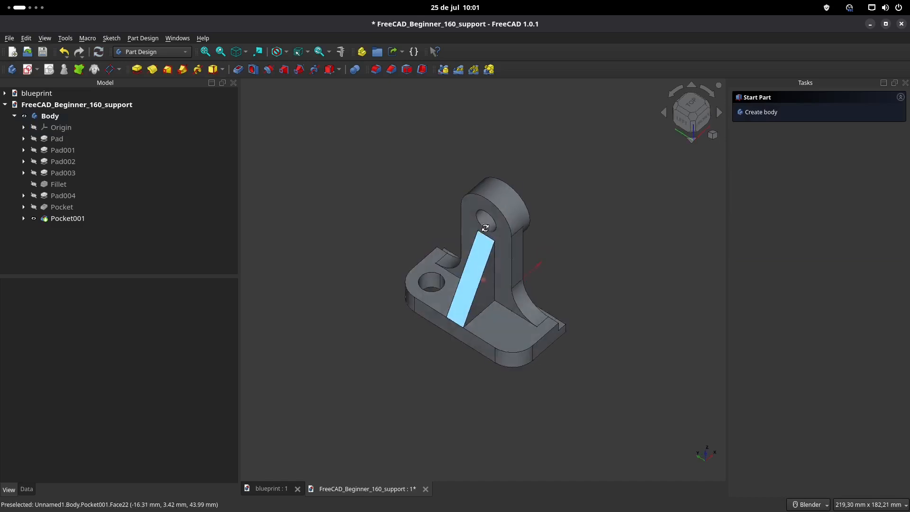
left_click(65, 219)
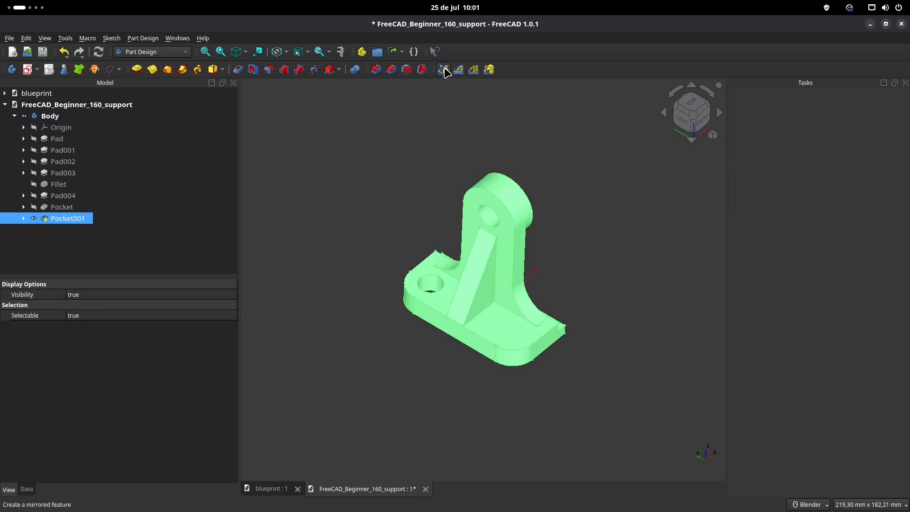
left_click(444, 69)
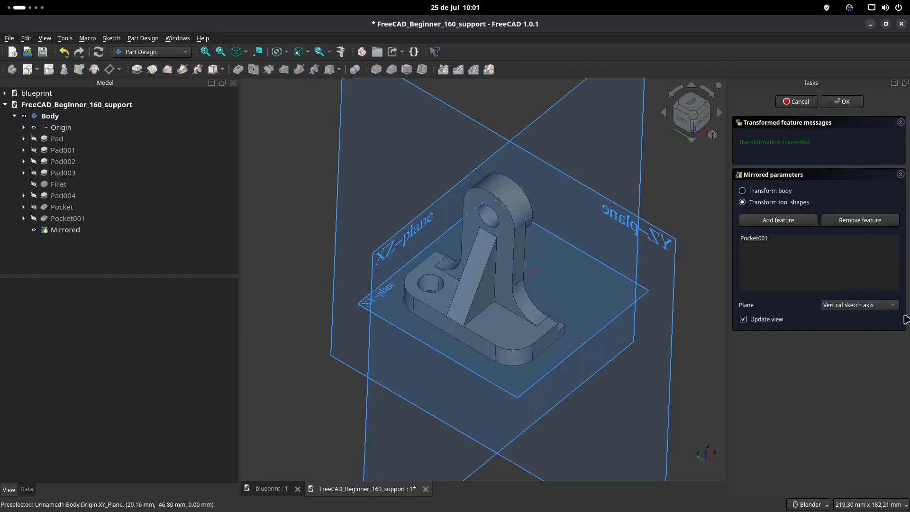
left_click(867, 306)
left_click(851, 317)
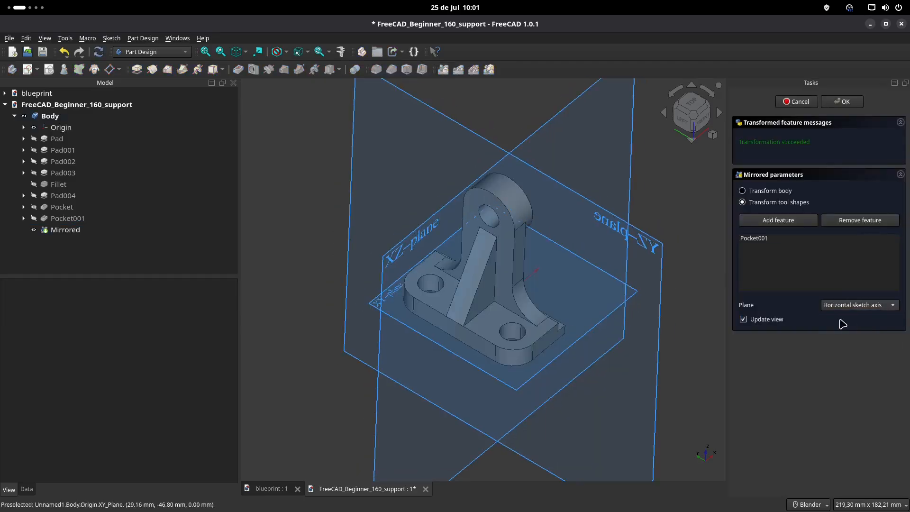
left_click(842, 101)
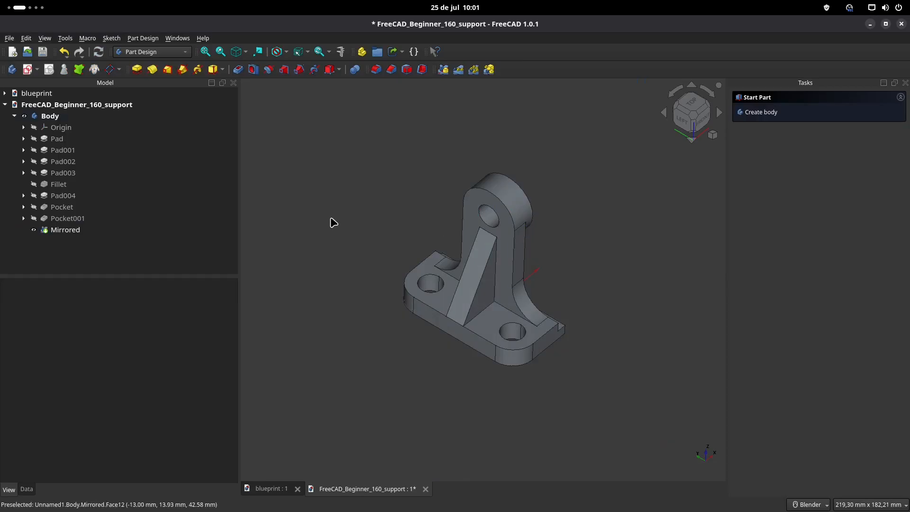
Step: Show the finished support in the home view, save the document and close it
key("Home")
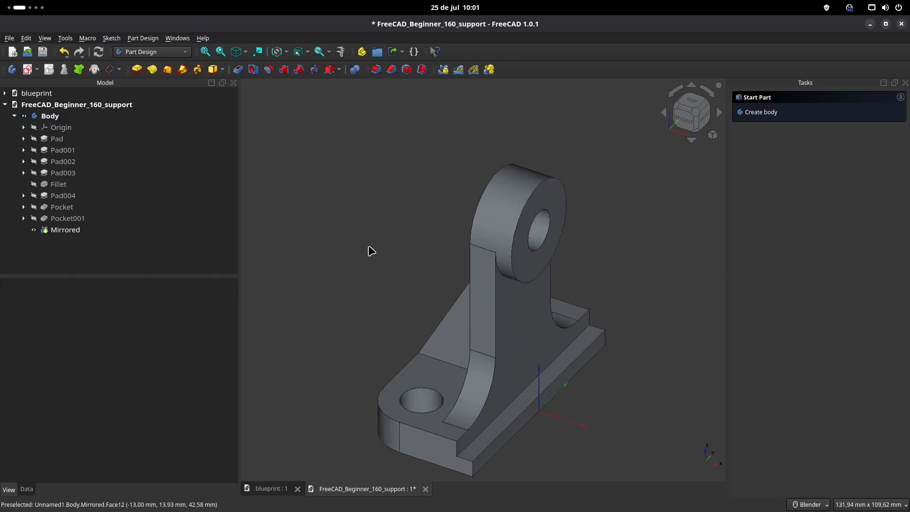
middle_click_drag(386, 270, 382, 239, "shift")
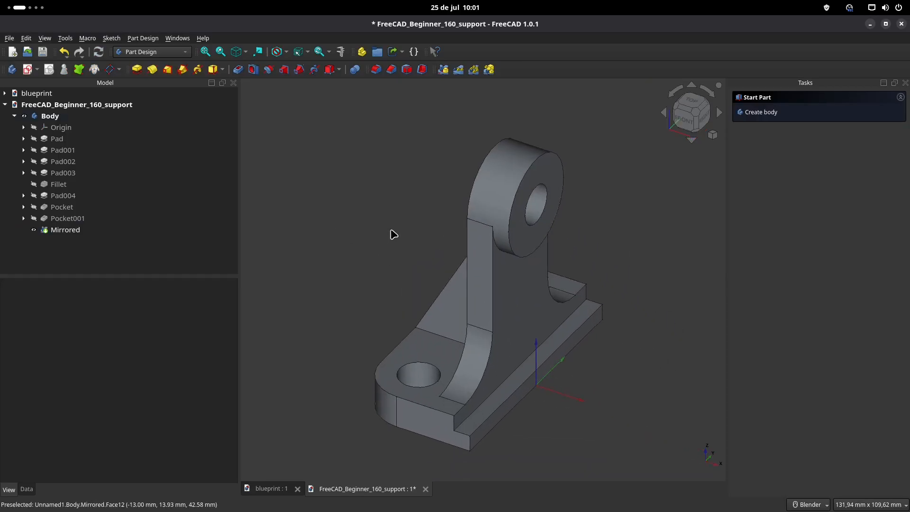
key("ctrl+s")
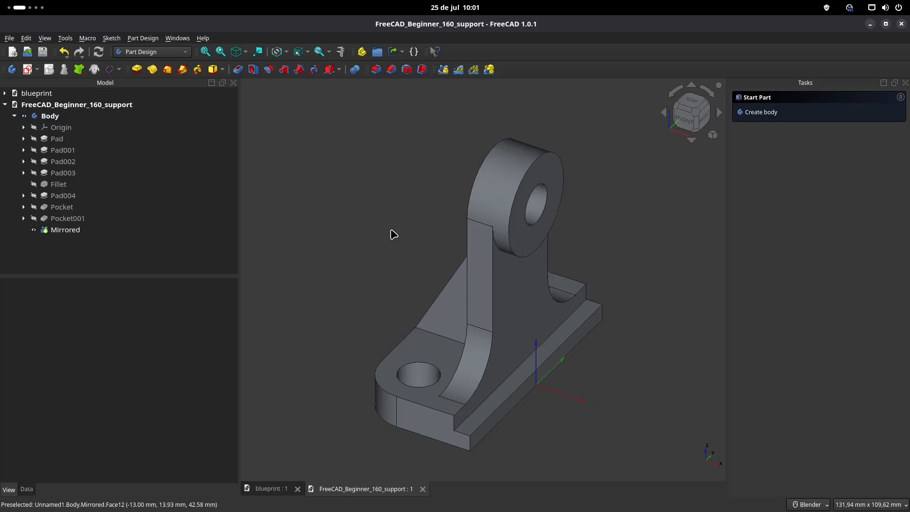
left_click(423, 490)
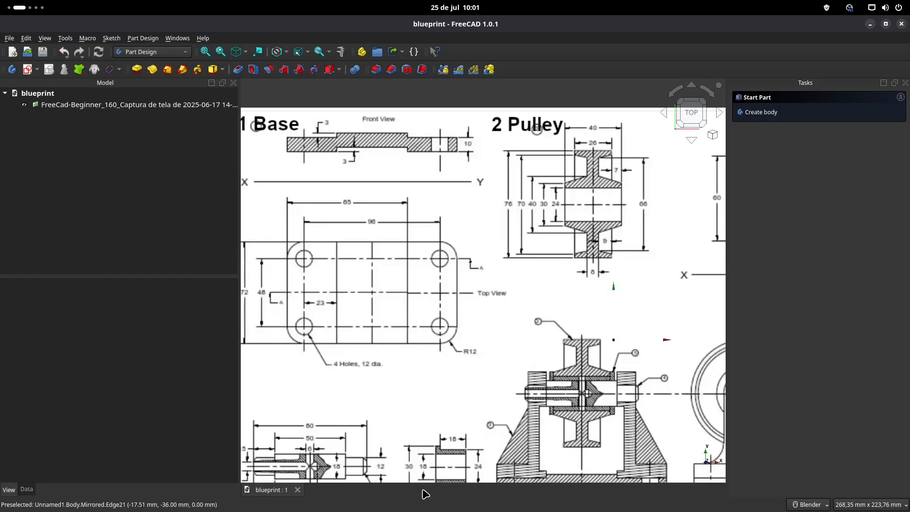
Step: Examine the shaft drawing and its dimensions on the blueprint
middle_click_drag(604, 268, 514, 187, "shift")
mouse_move(366, 271)
middle_mouse_down("shift")
mouse_move(551, 243)
mouse_move(512, 277)
middle_mouse_up("shift")
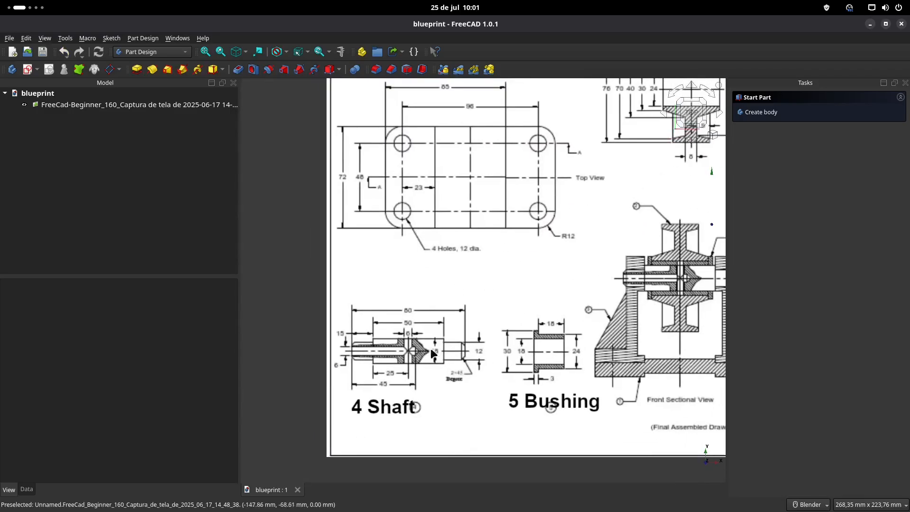
scroll(407, 353, "up", 2)
middle_click_drag(422, 339, 490, 295, "shift")
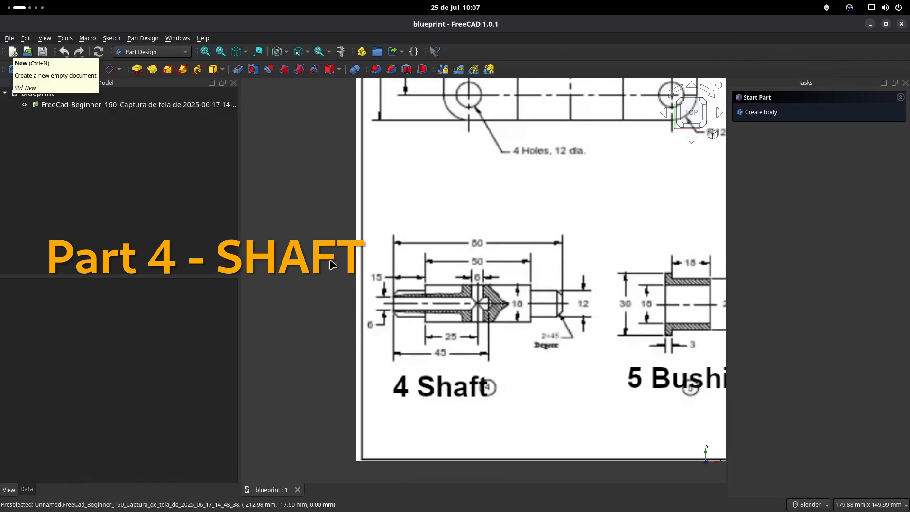
middle_click_drag(518, 234, 479, 231, "shift")
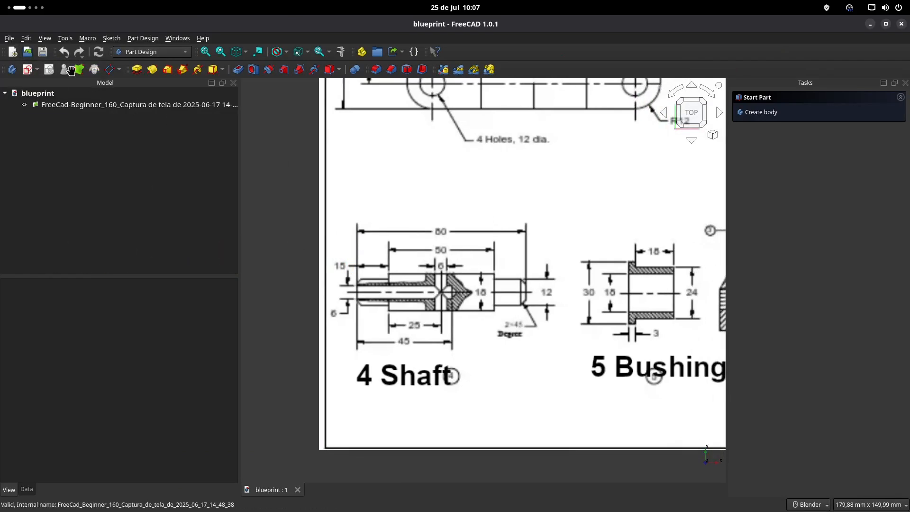
Step: Create a new document and start a body sketch on the XZ plane
left_click(13, 53)
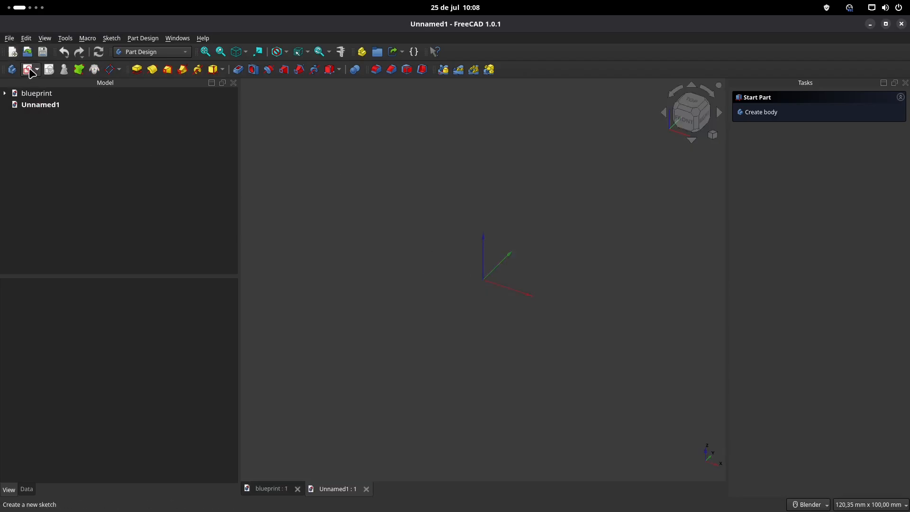
left_click(29, 70)
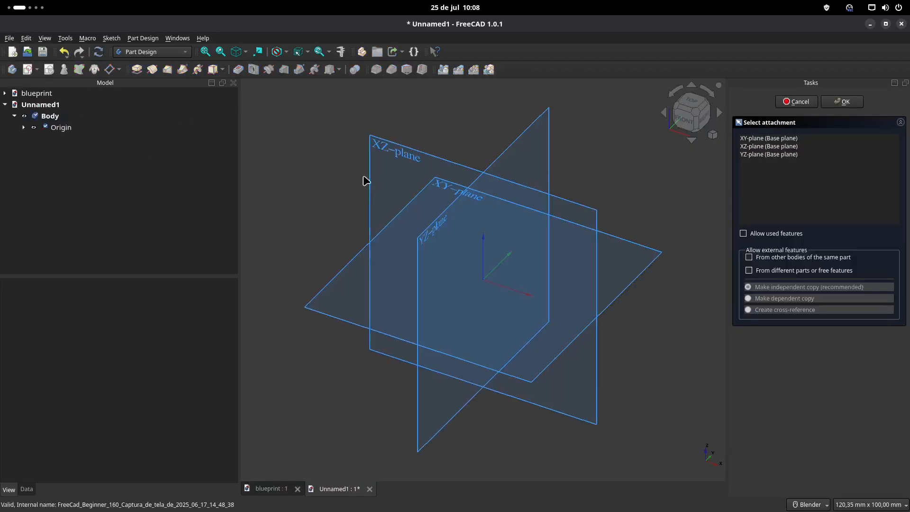
left_click(386, 152)
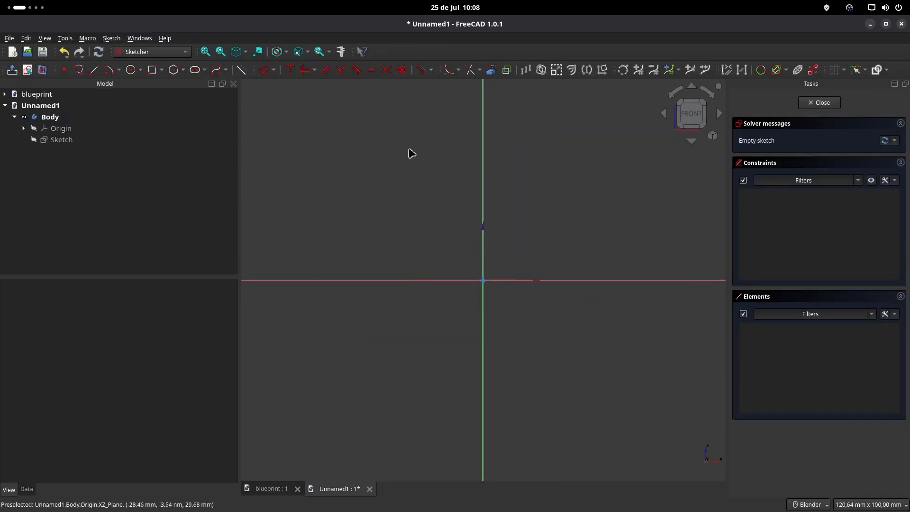
Step: Examine the shaft's dimensions and its place in the assembled front sectional view on the blueprint
left_click(273, 489)
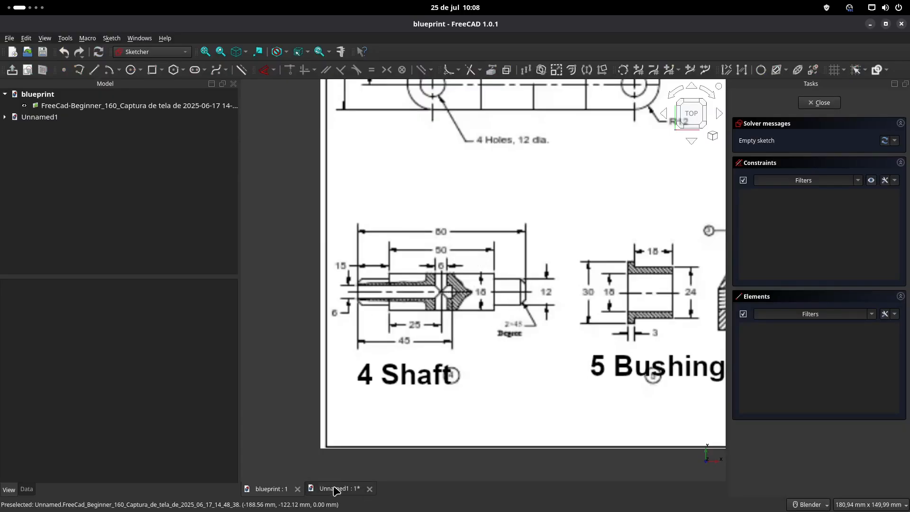
scroll(415, 294, "up", 1)
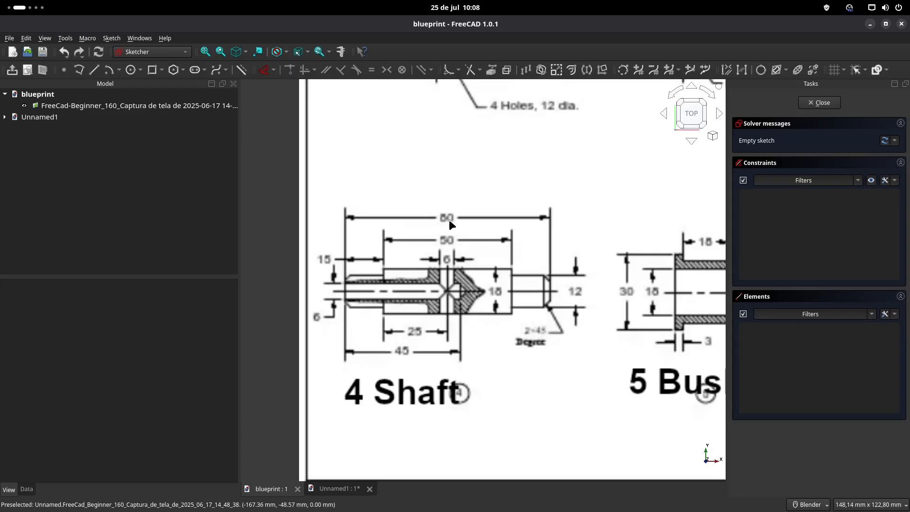
scroll(456, 221, "down", 5)
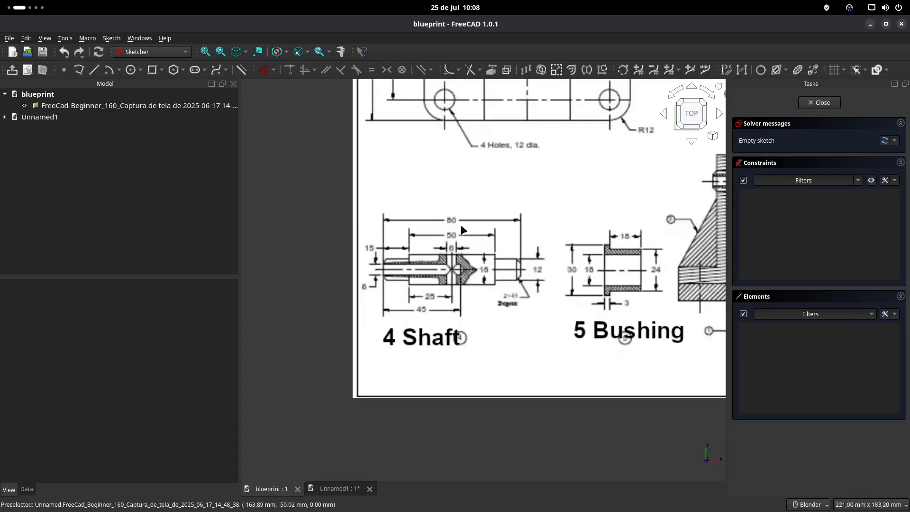
mouse_move(510, 207)
middle_mouse_down("shift")
mouse_move(424, 323)
mouse_move(391, 265)
middle_mouse_up("shift")
middle_click_drag(503, 279, 398, 250, "shift")
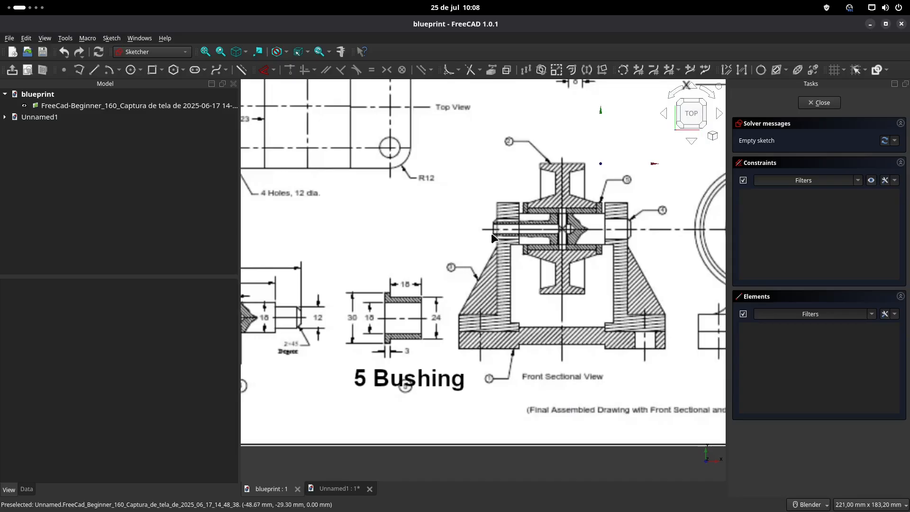
middle_click_drag(349, 269, 549, 260, "shift")
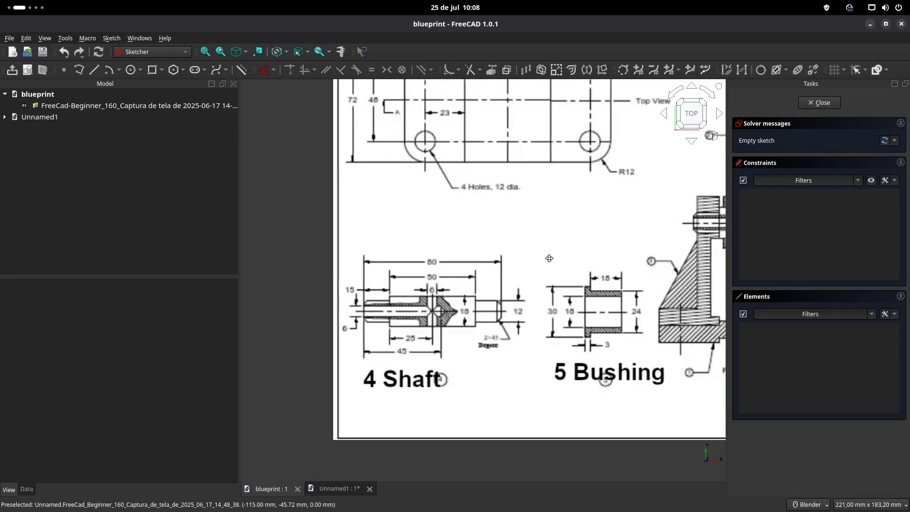
scroll(434, 265, "up", 7)
scroll(434, 265, "down", 2)
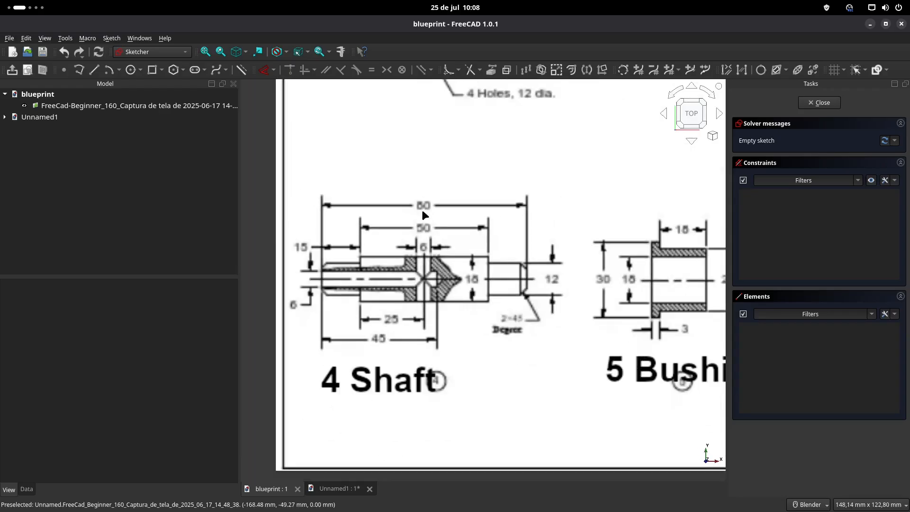
Step: In the shaft sketch, draw a line about 53 mm long from the origin leftward along the horizontal axis and make it construction geometry
left_click(337, 489)
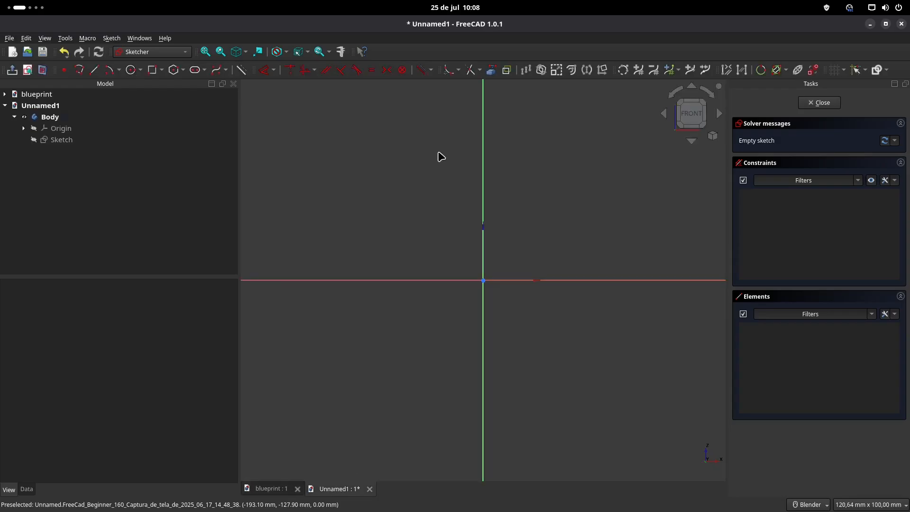
left_click(94, 72)
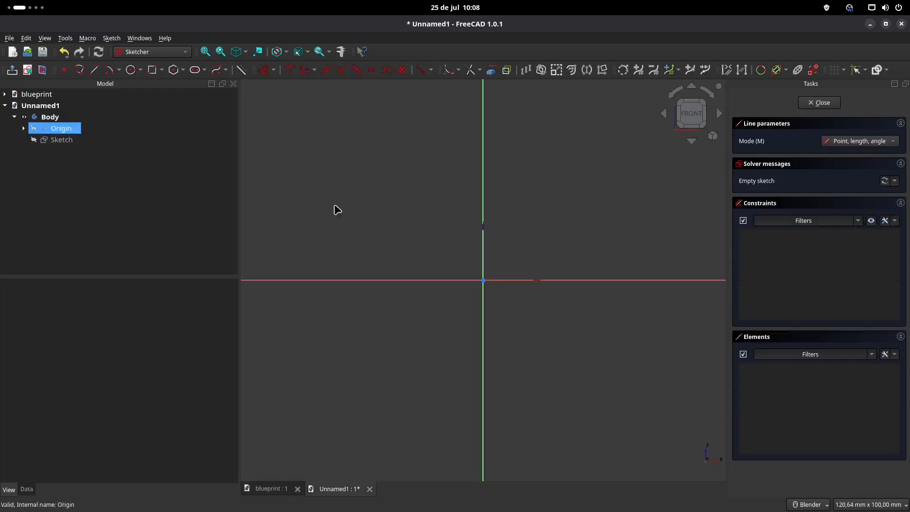
left_click(483, 280)
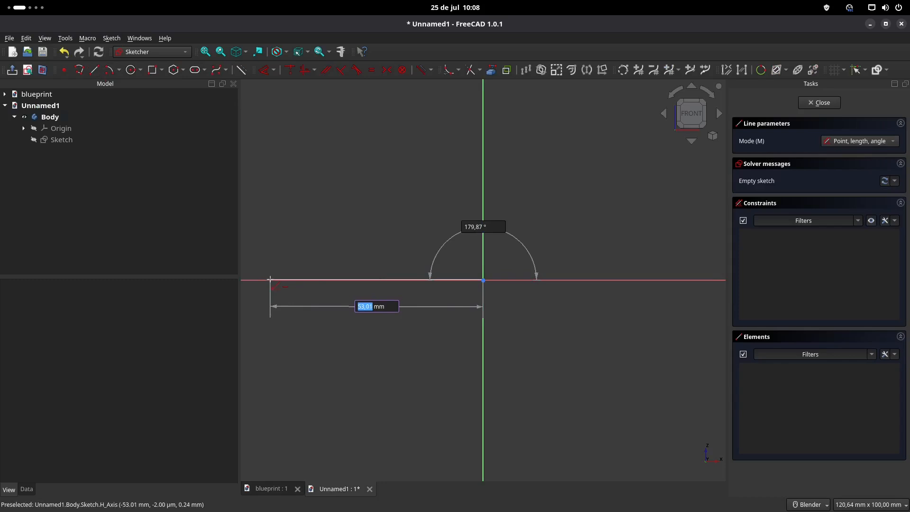
left_click(270, 280)
middle_click_drag(331, 240, 372, 242, "shift")
key("Escape")
left_click(388, 284)
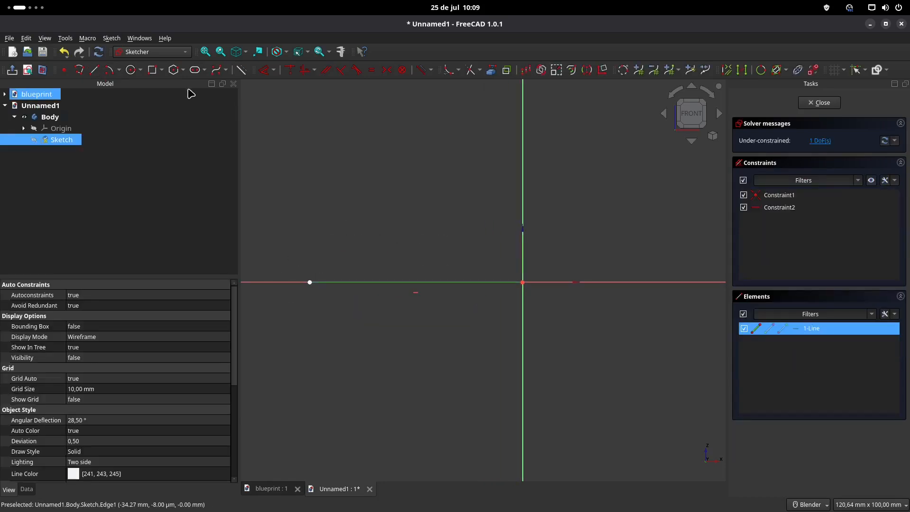
left_click(241, 71)
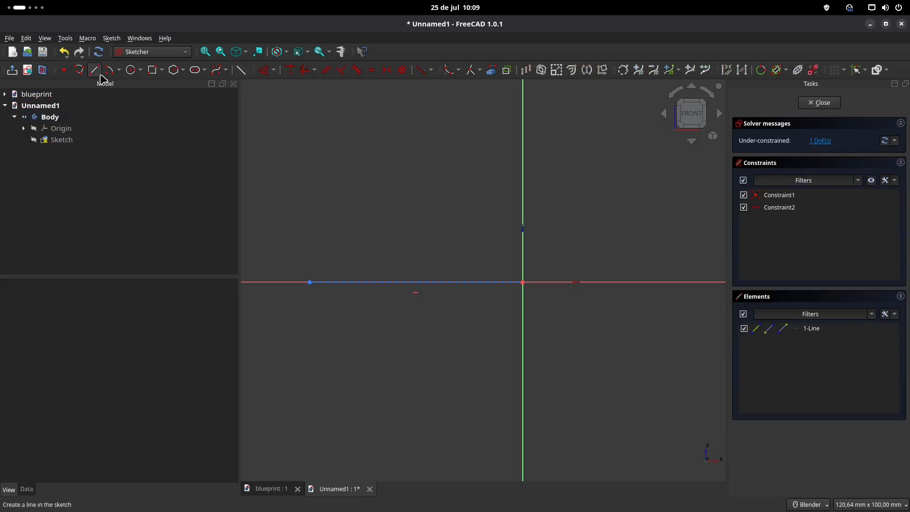
Step: Dimension the construction line's length as 80/2 mm and place the dimension below the line
left_click(264, 69)
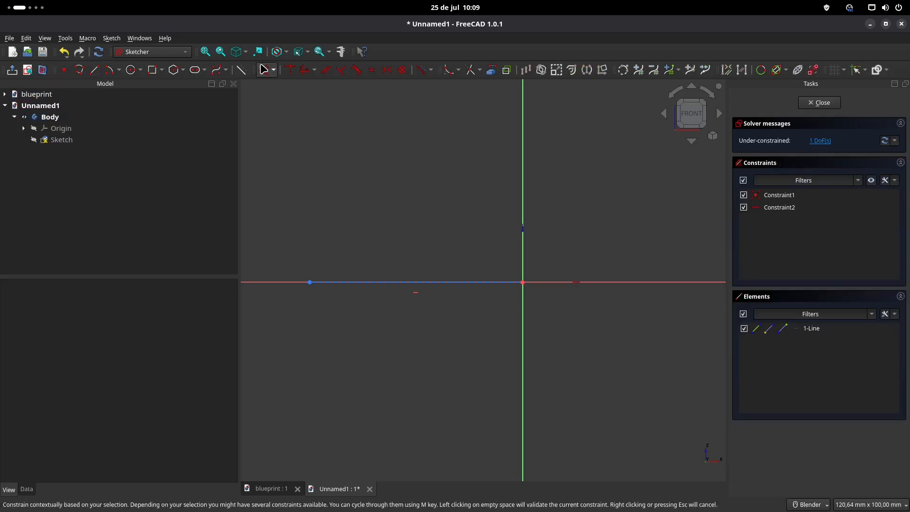
left_click(310, 282)
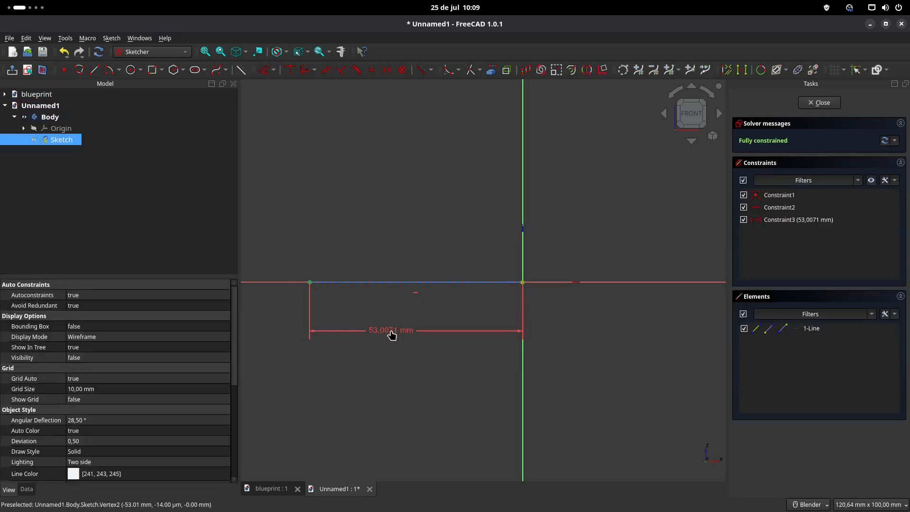
left_click(392, 335)
type("80/2")
key("Return")
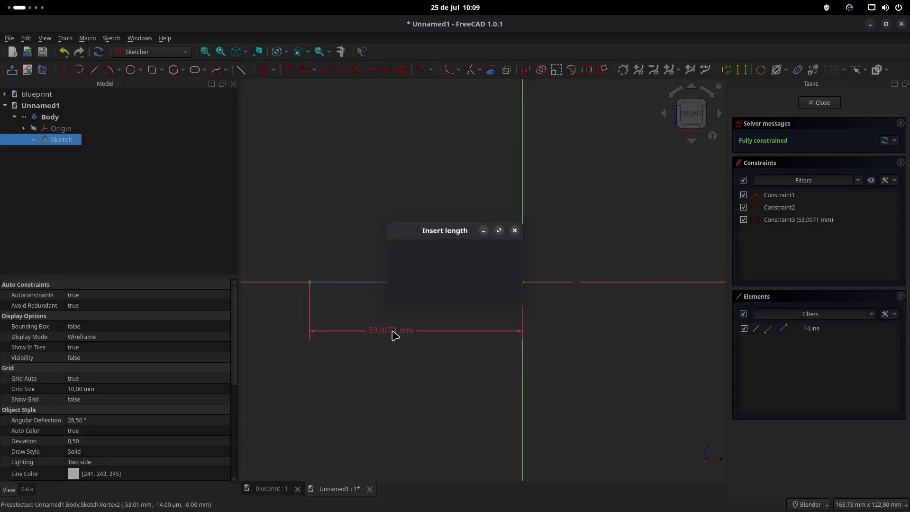
left_click_drag(418, 332, 465, 322)
Step: Check the shaft blueprint, then draw a horizontal line about 14 mm long leftward from the vertical axis, about 10 mm above the construction line
left_click(271, 489)
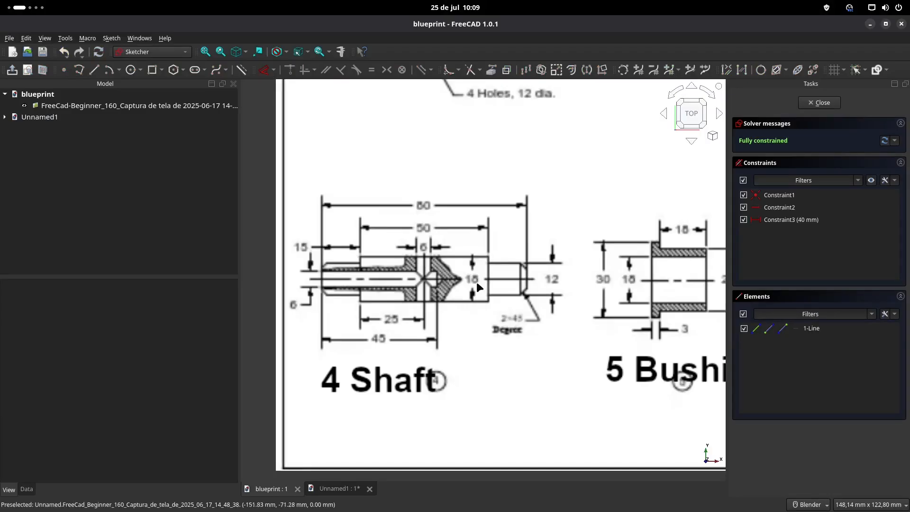
scroll(477, 281, "up", 1)
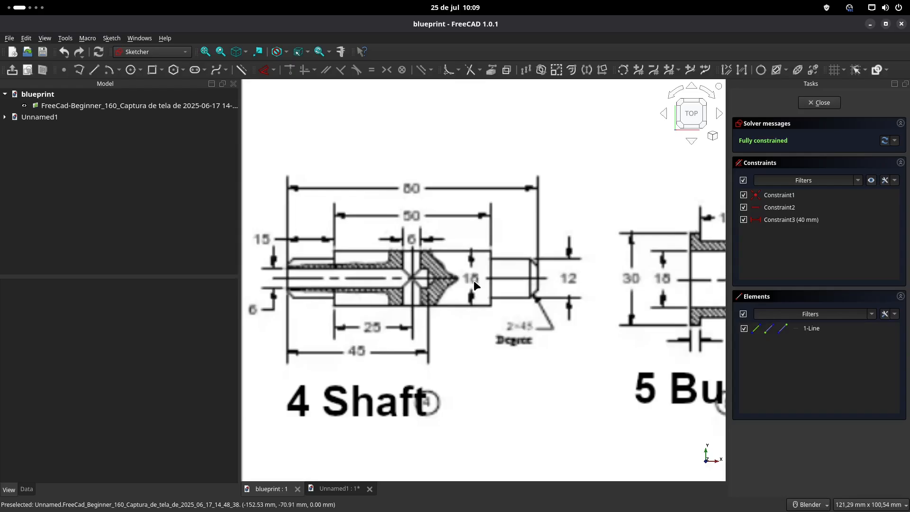
scroll(474, 280, "down", 1)
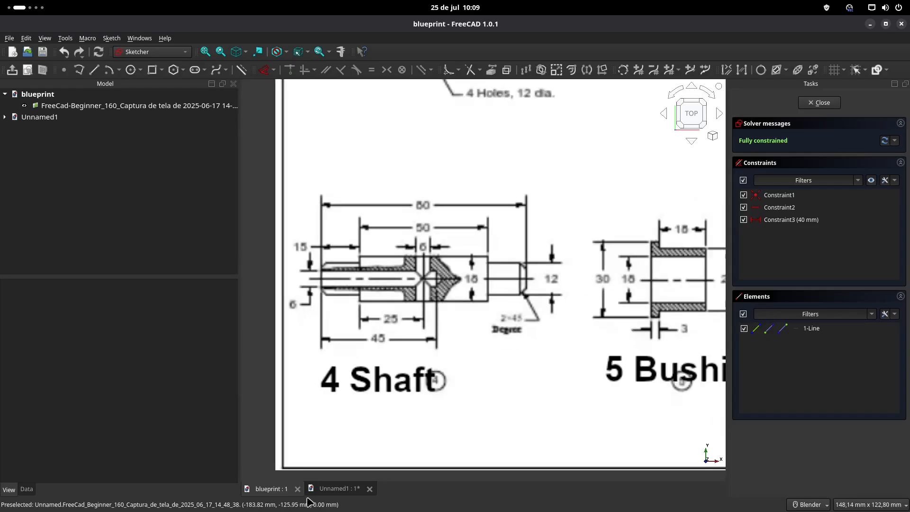
left_click(332, 489)
left_click(95, 69)
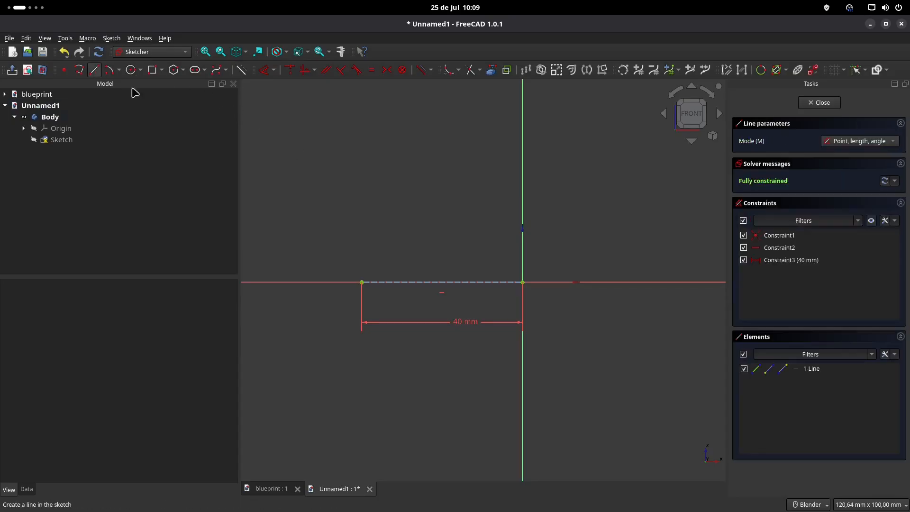
left_click(523, 241)
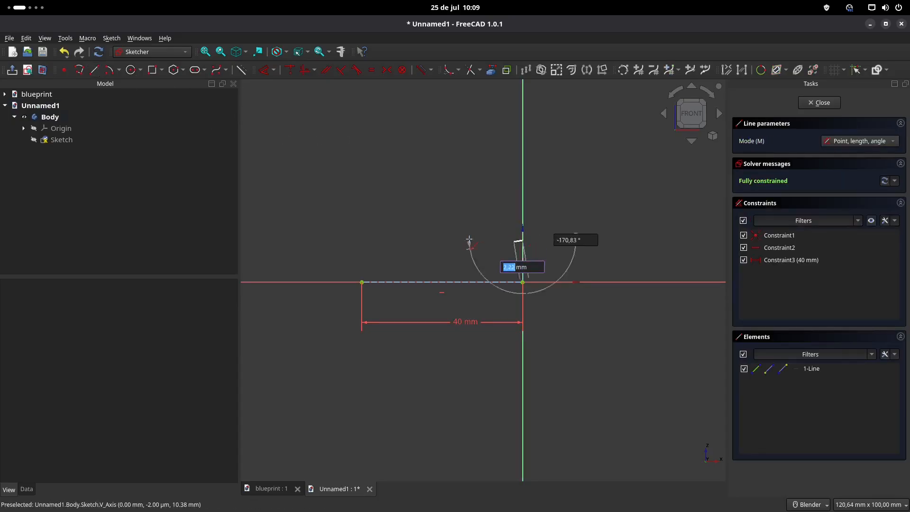
left_click(466, 240)
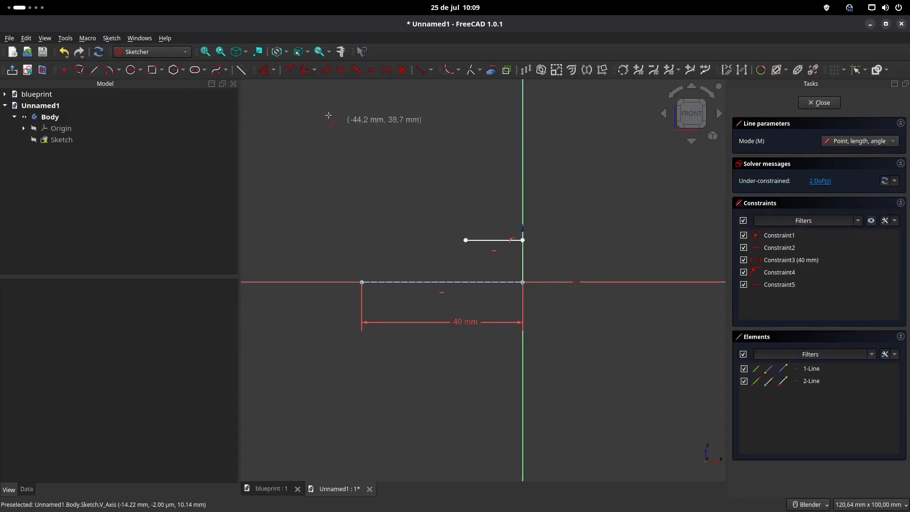
key("Escape")
Step: Constrain the upper line's end on the vertical axis to a height of 15/2 mm above the horizontal axis
left_click(265, 72)
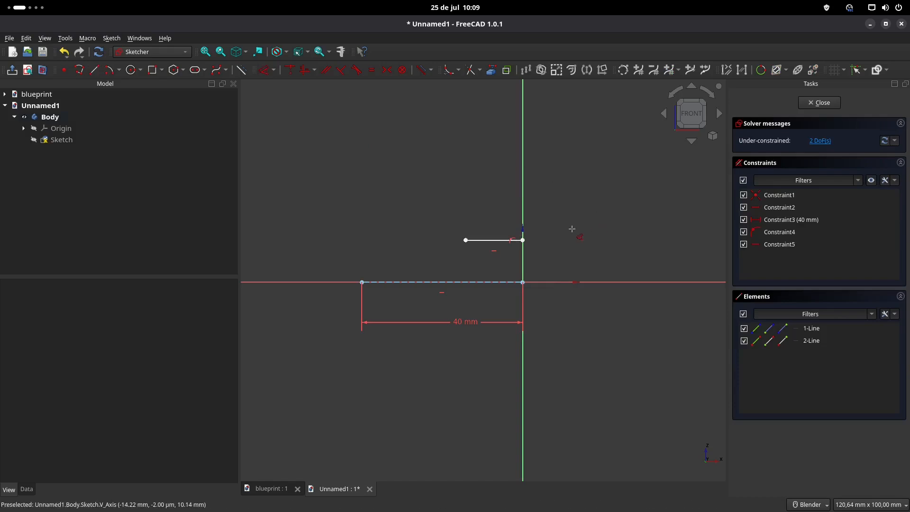
left_click(526, 240)
left_click(559, 253)
type("15/2")
key("Return")
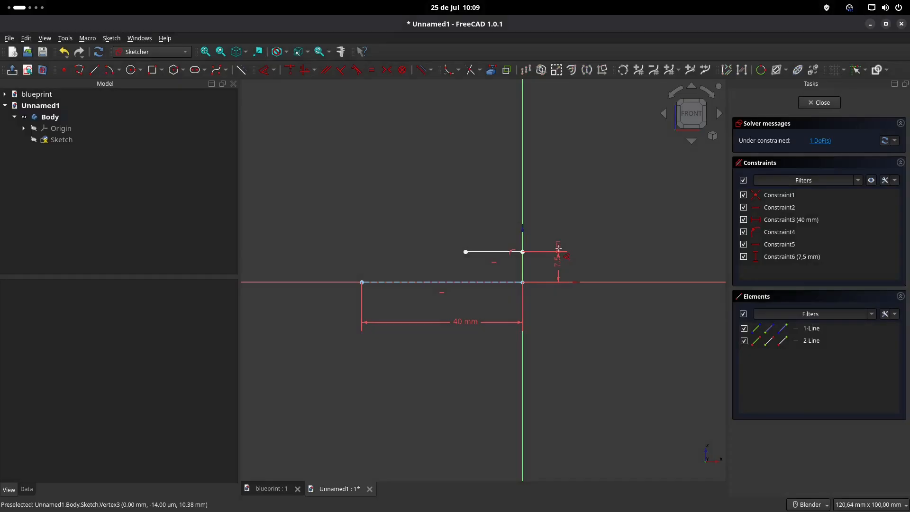
Step: Check the blueprint and dimension the upper line's left end 50/2 mm from the vertical axis
left_click(271, 489)
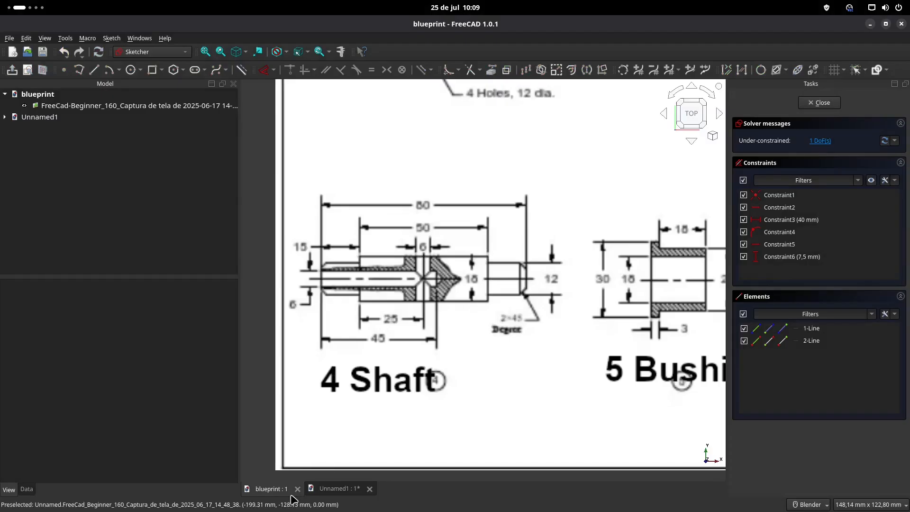
left_click(336, 489)
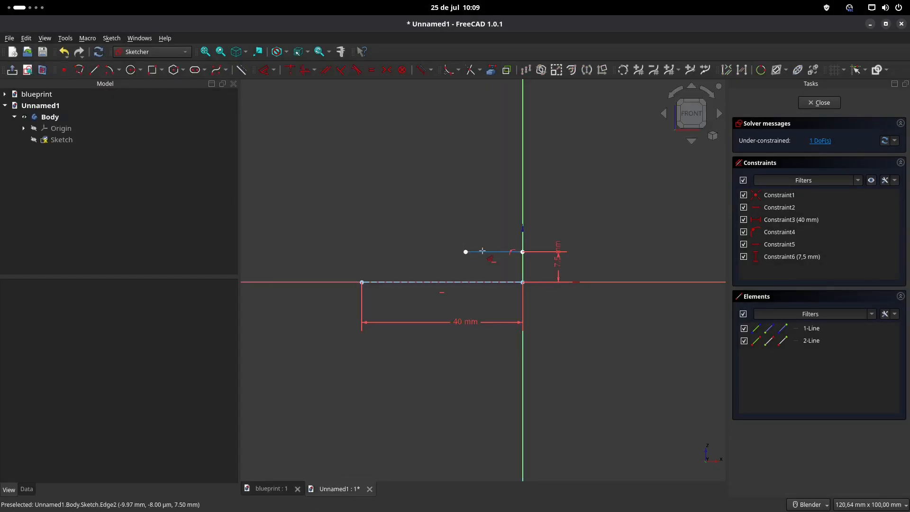
left_click(466, 251)
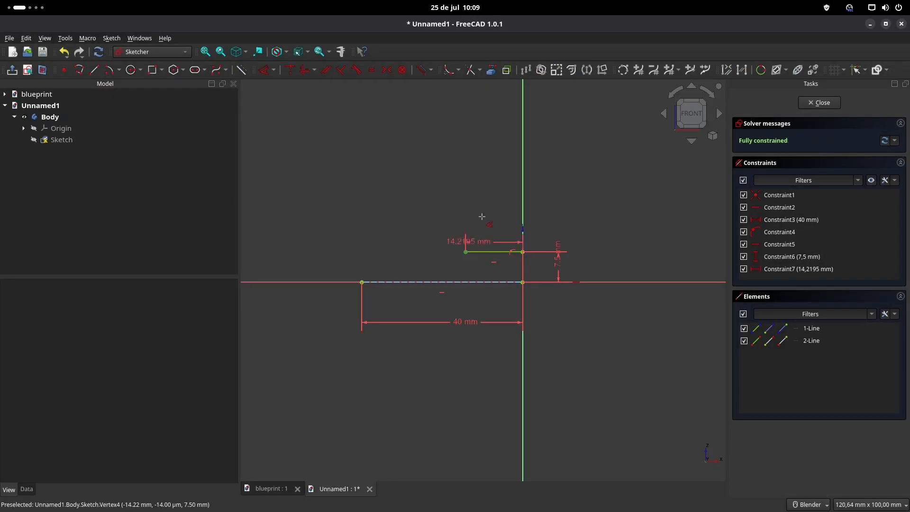
left_click(485, 222)
type("50/2 mm")
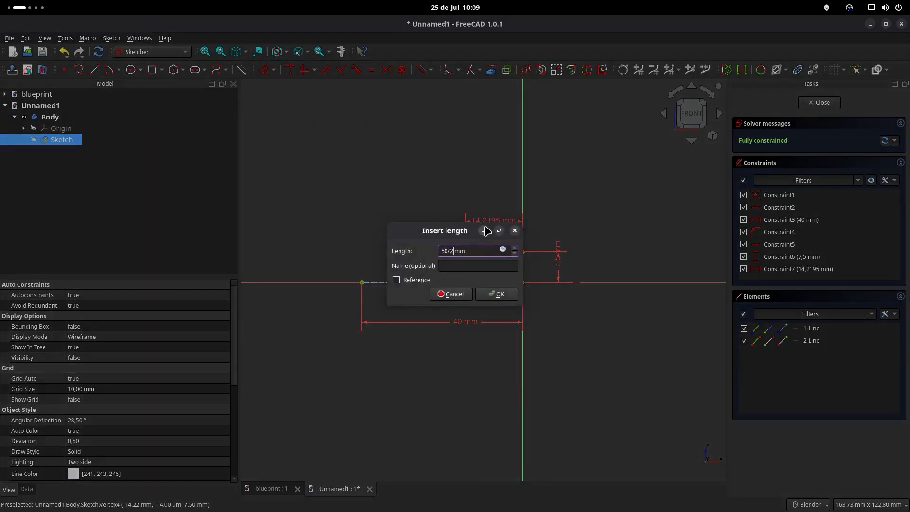
key("Return")
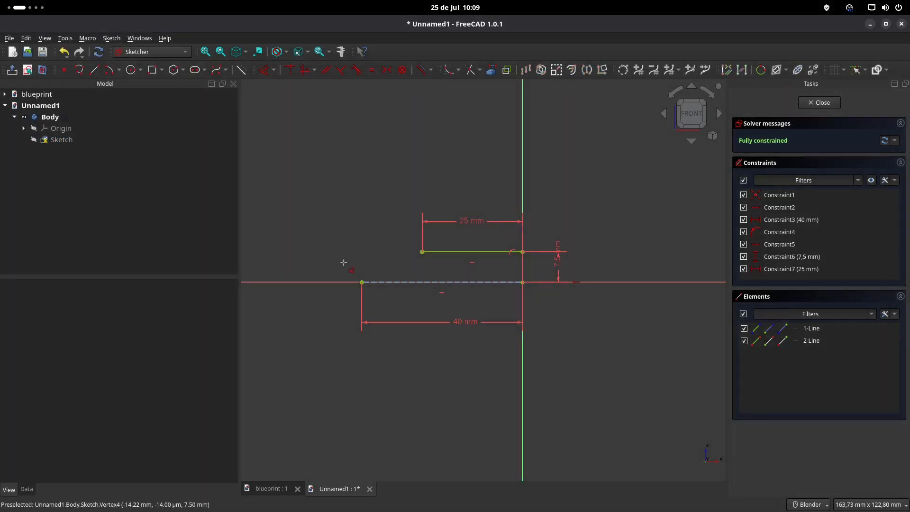
Step: Check the blueprint, then draw connected lines from the upper line's left end: about 2.8 mm down, about 15 mm left, down to the construction line's end
left_click(279, 489)
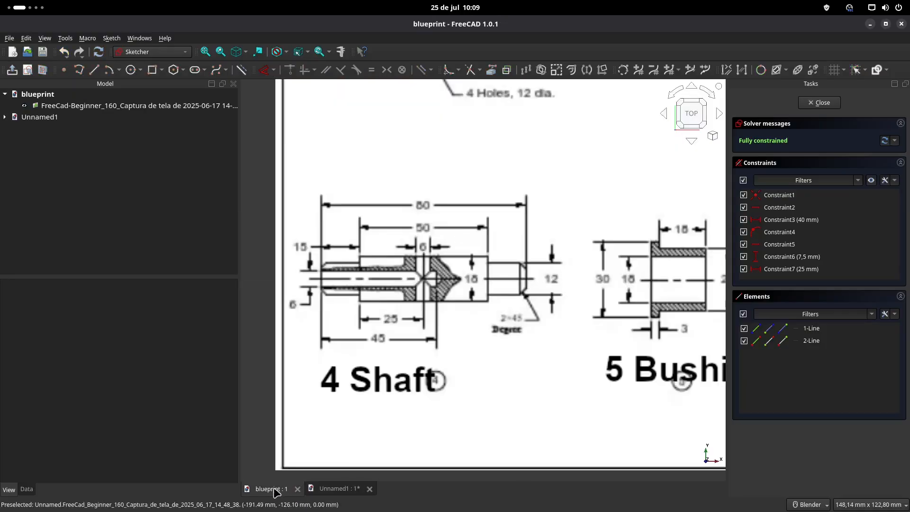
left_click(342, 488)
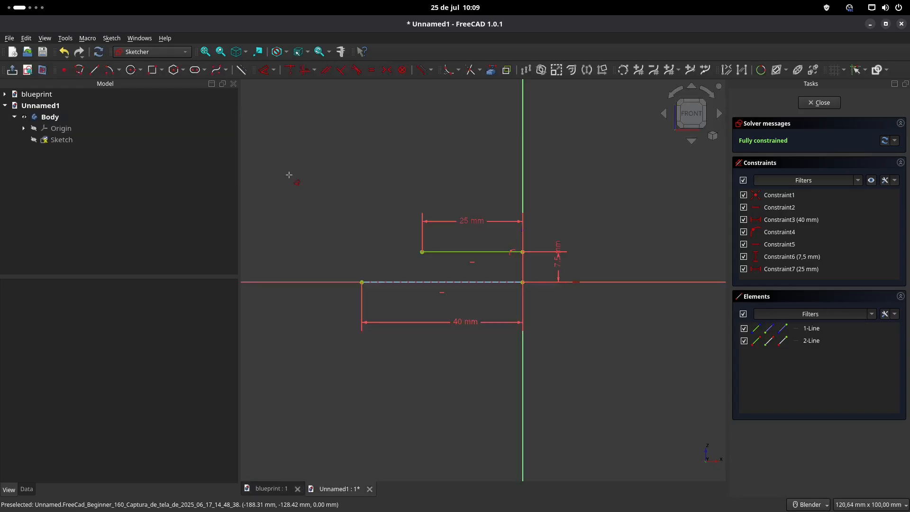
left_click(95, 70)
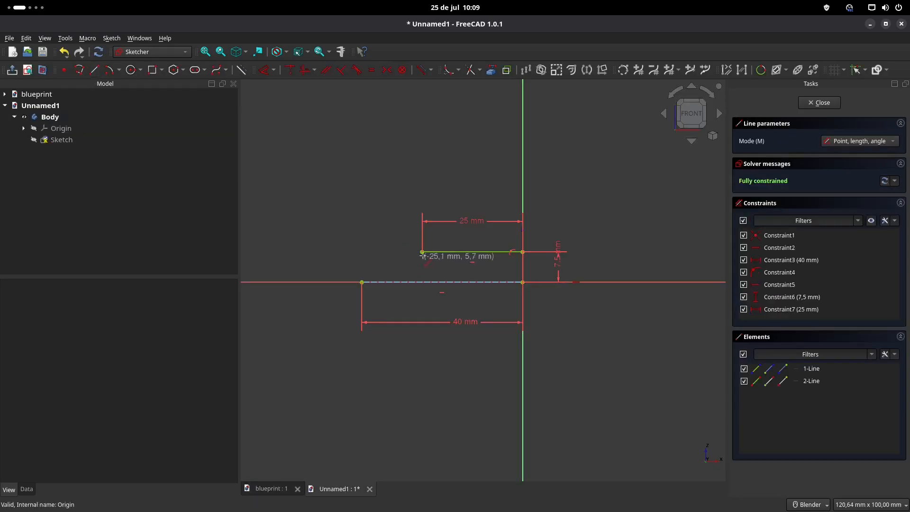
left_click(422, 251)
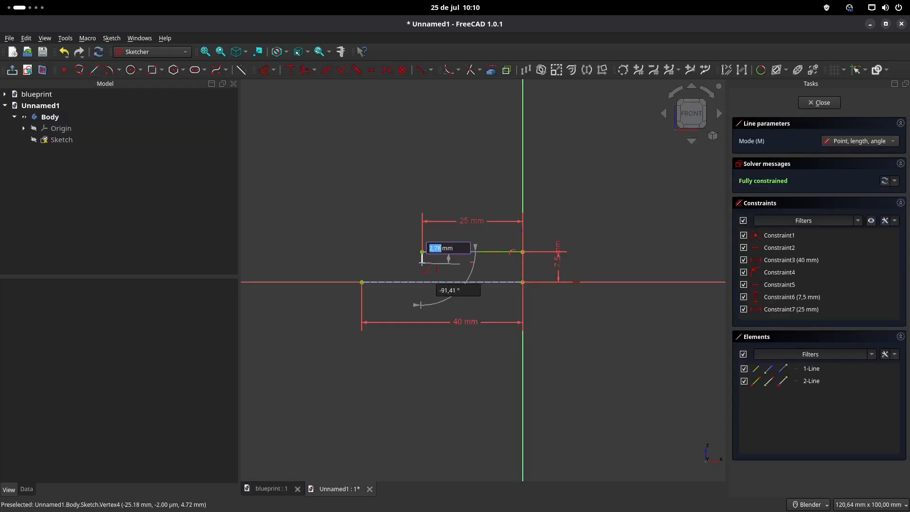
left_click(422, 262)
left_click(421, 262)
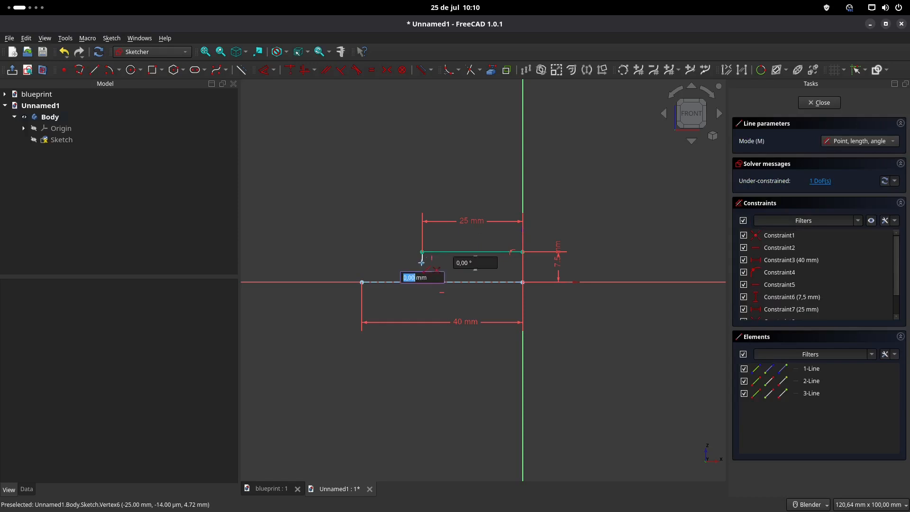
left_click(363, 262)
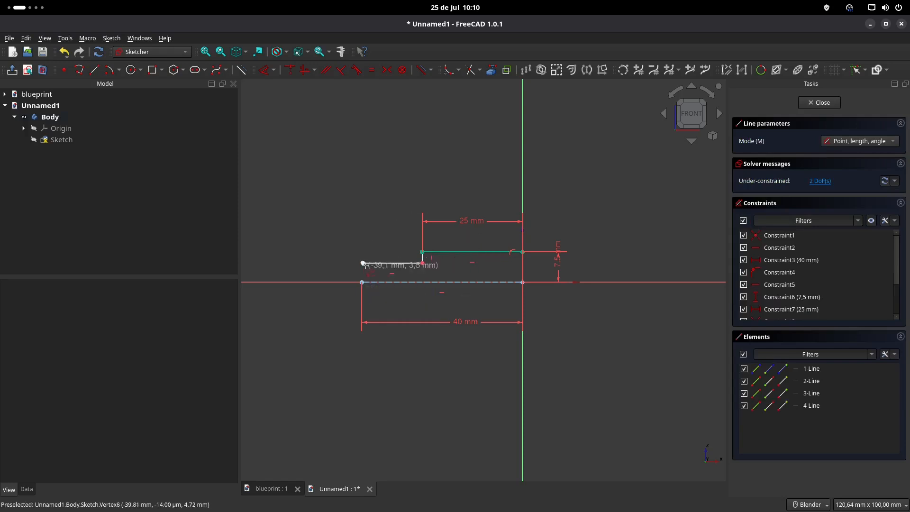
left_click(363, 263)
left_click(362, 282)
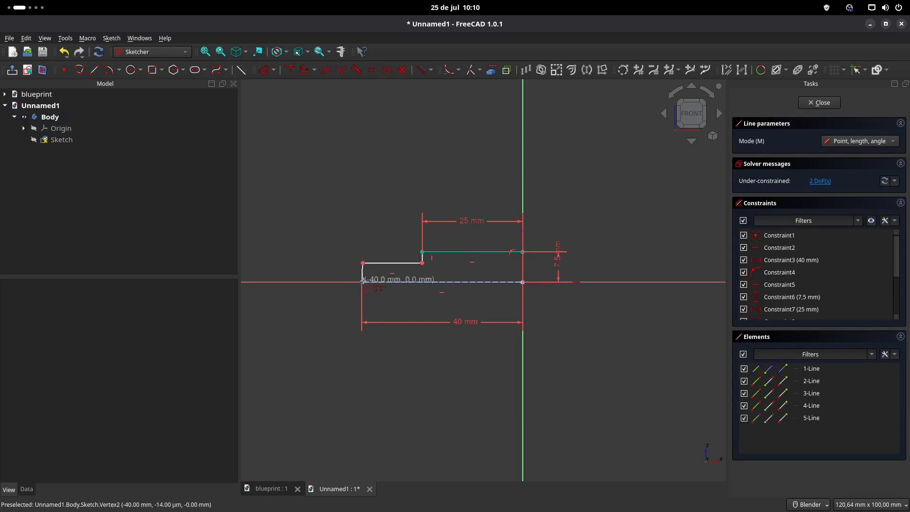
right_click(375, 226)
Step: Constrain the profile's leftmost line, which rises from the construction line's left end, to be vertical
scroll(363, 276, "up", 2)
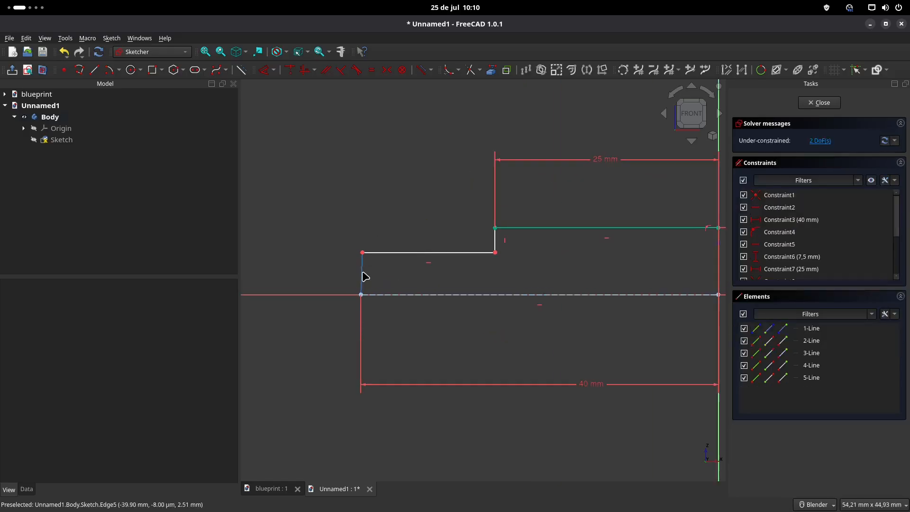
left_click(362, 277)
left_click(306, 70)
scroll(386, 243, "down", 3)
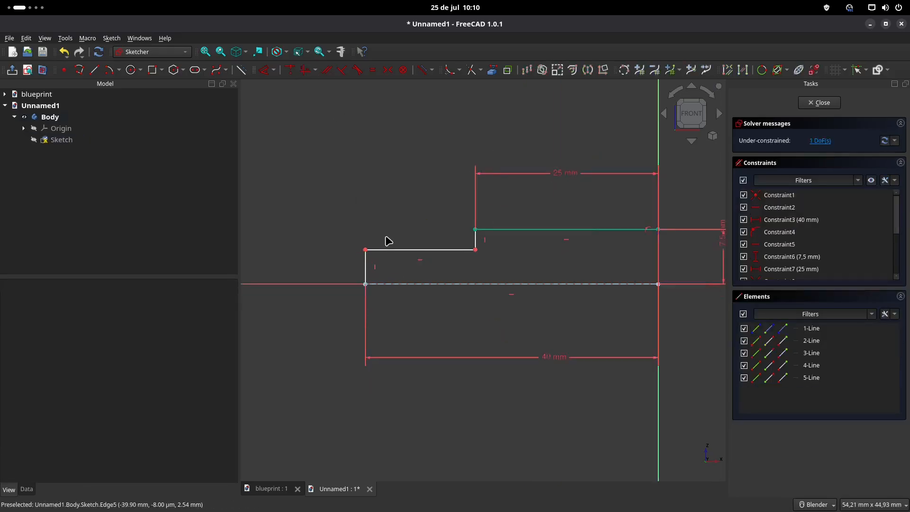
Step: Dimension the step's inner corner 6 mm above the horizontal axis and place the dimension just beside the step
left_click(265, 70)
scroll(360, 208, "up", 2)
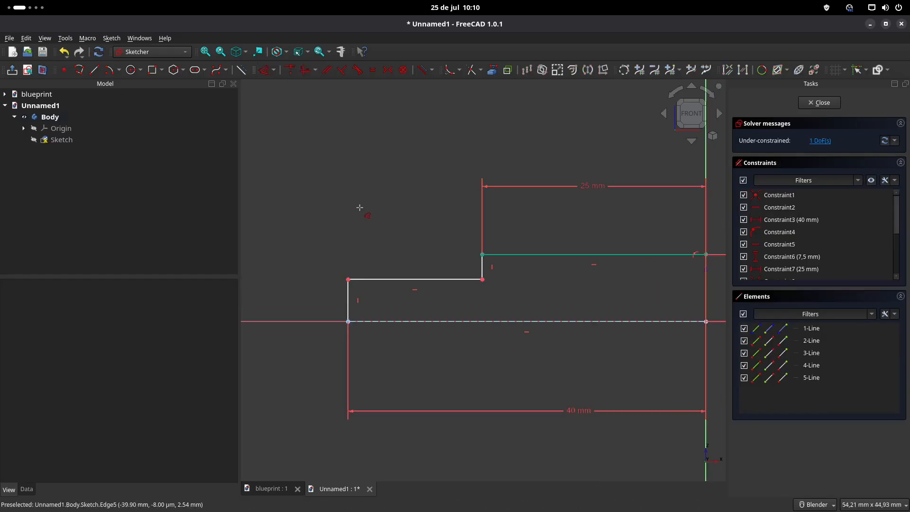
left_click(483, 280)
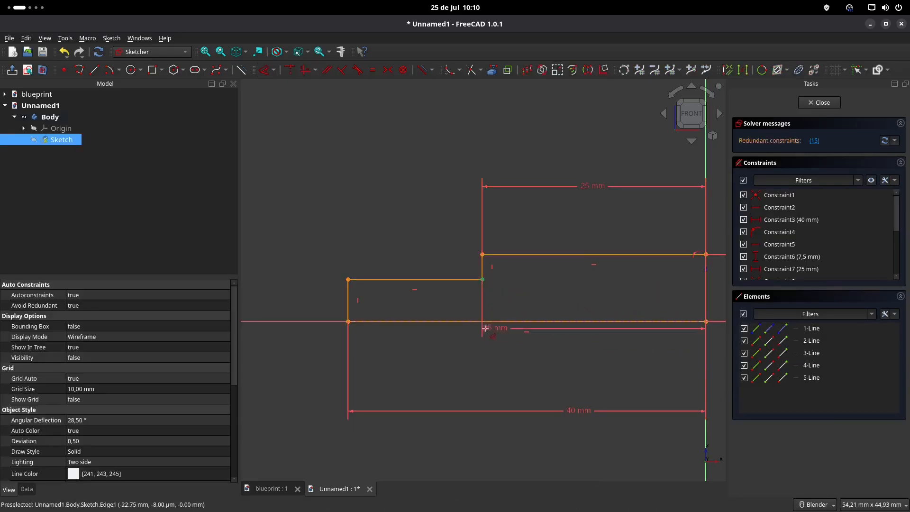
left_click(464, 307)
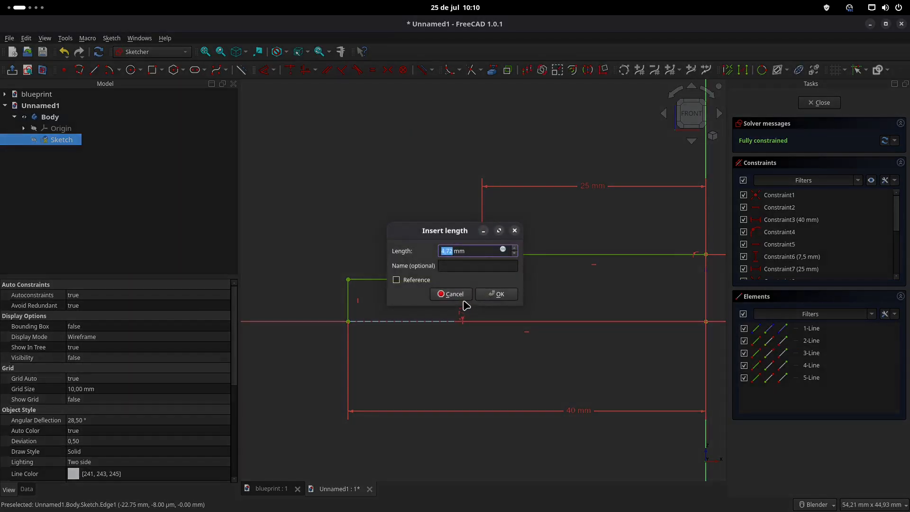
key("Return")
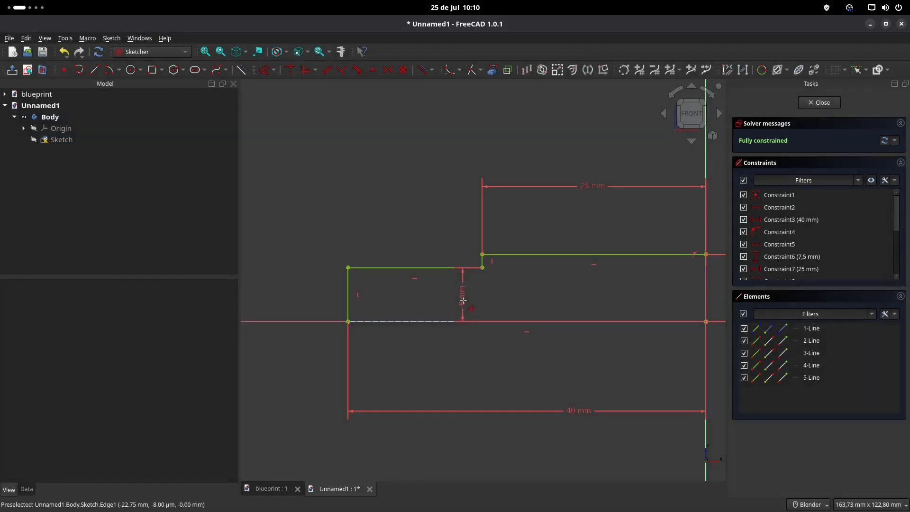
left_click_drag(468, 303, 528, 297)
scroll(528, 297, "down", 3)
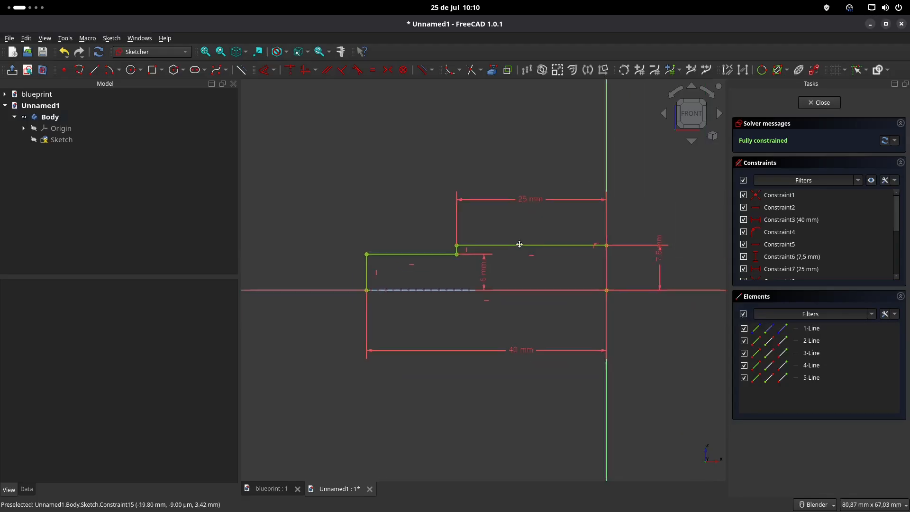
left_click(270, 489)
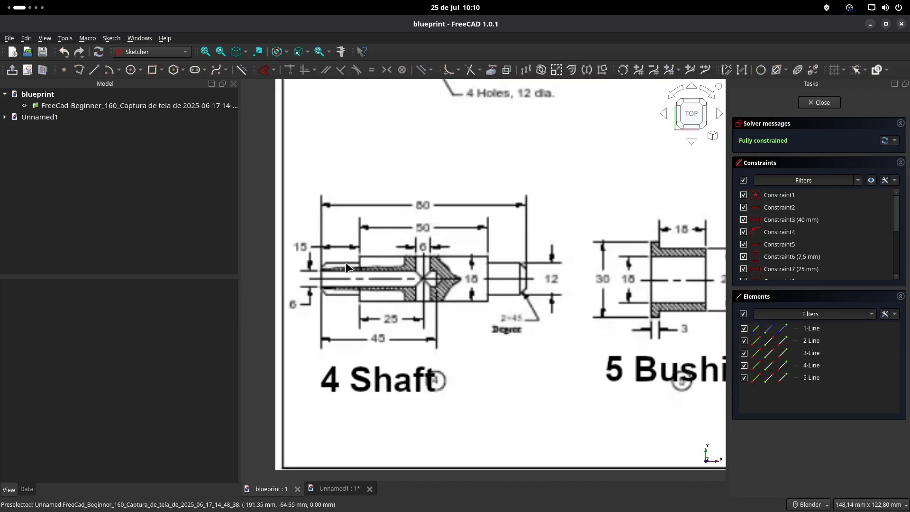
left_click(333, 489)
scroll(504, 282, "down", 2)
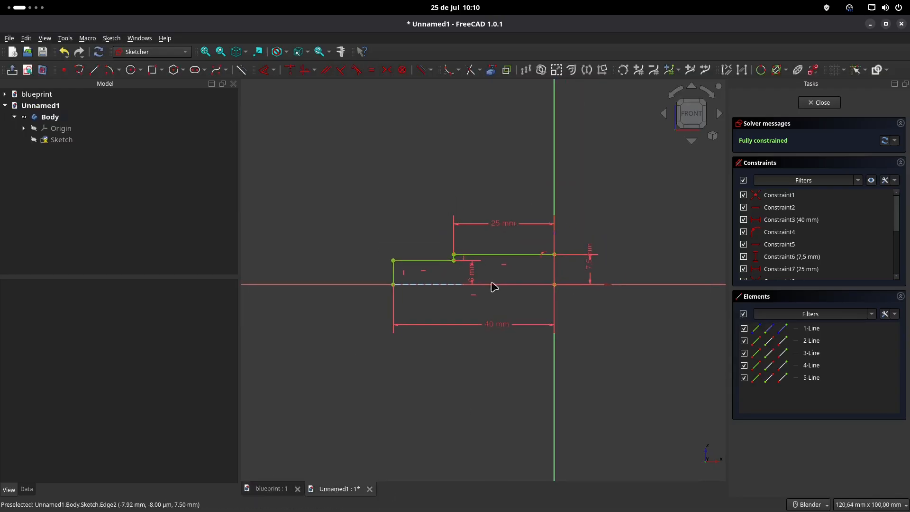
left_click(94, 70)
scroll(427, 255, "up", 2)
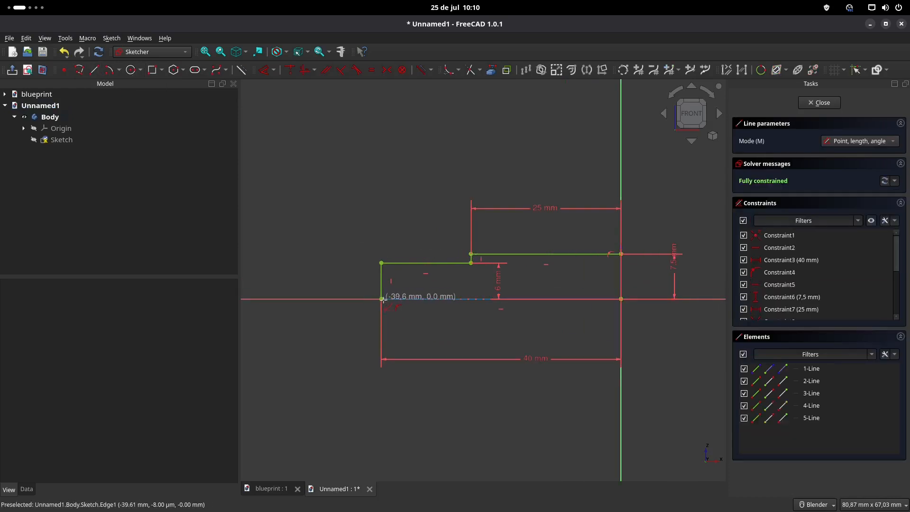
middle_click_drag(552, 243, 522, 229, "shift")
key("Escape")
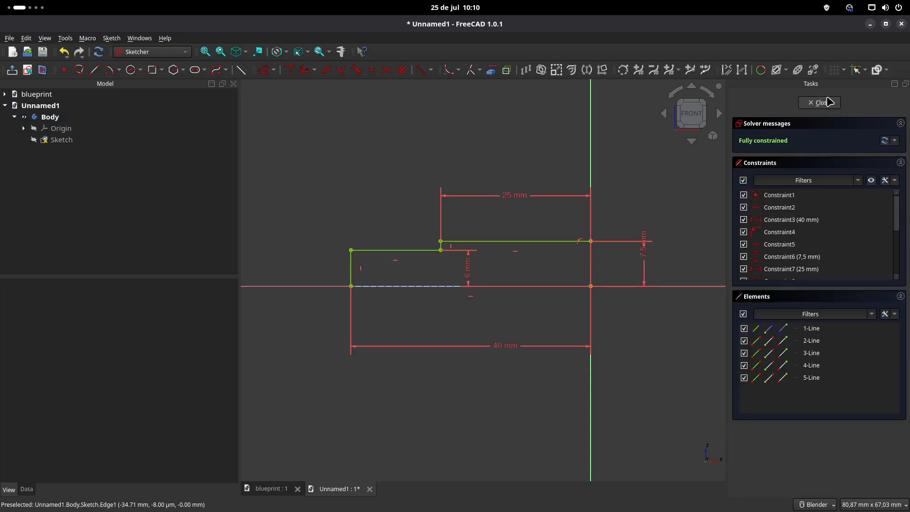
Step: Leave the sketch and try to revolve the shaft's half profile
mouse_move(407, 261)
middle_mouse_down()
mouse_move(474, 261)
mouse_move(513, 226)
mouse_move(477, 248)
middle_mouse_up()
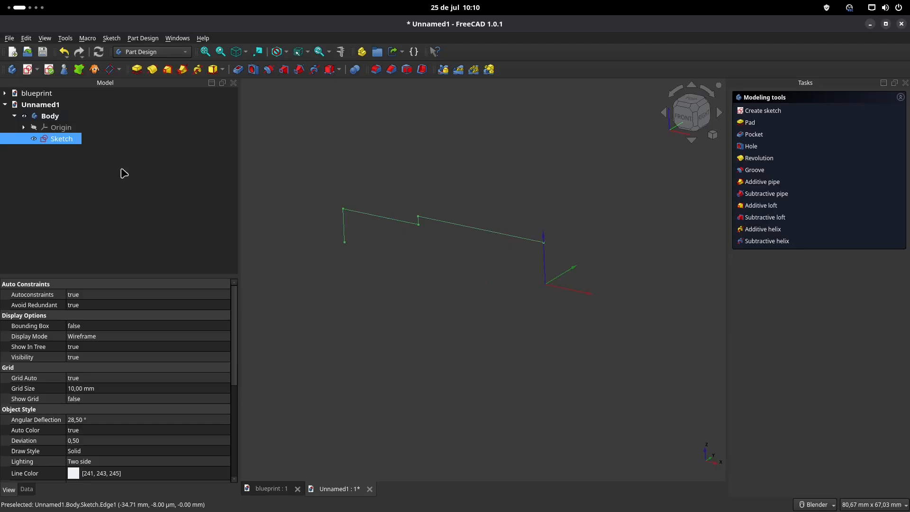
left_click(153, 70)
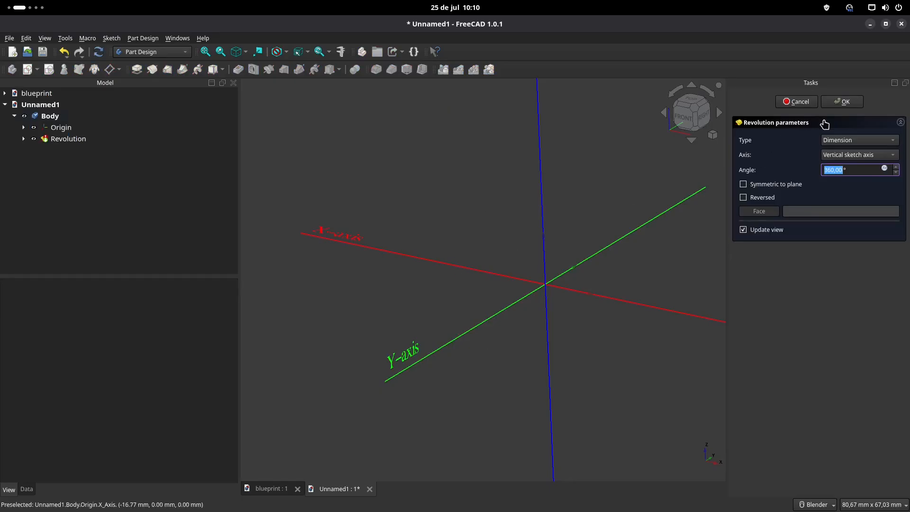
left_click(50, 143)
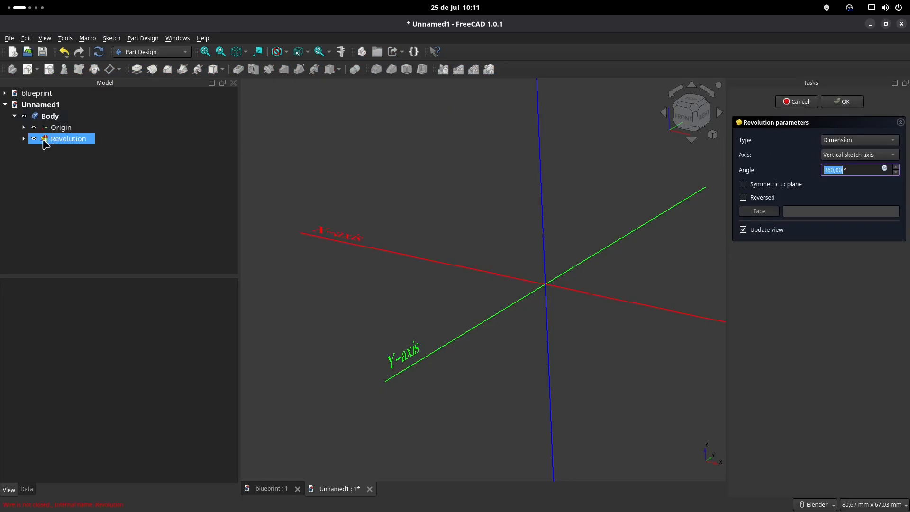
left_click(799, 102)
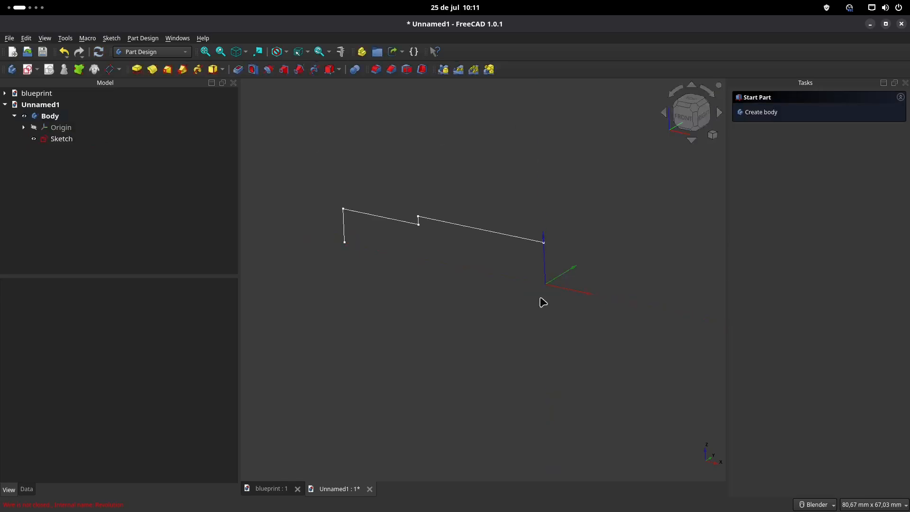
Step: Reopen the shaft sketch and convert the 40 mm construction line on the horizontal axis to regular geometry
double_click(65, 140)
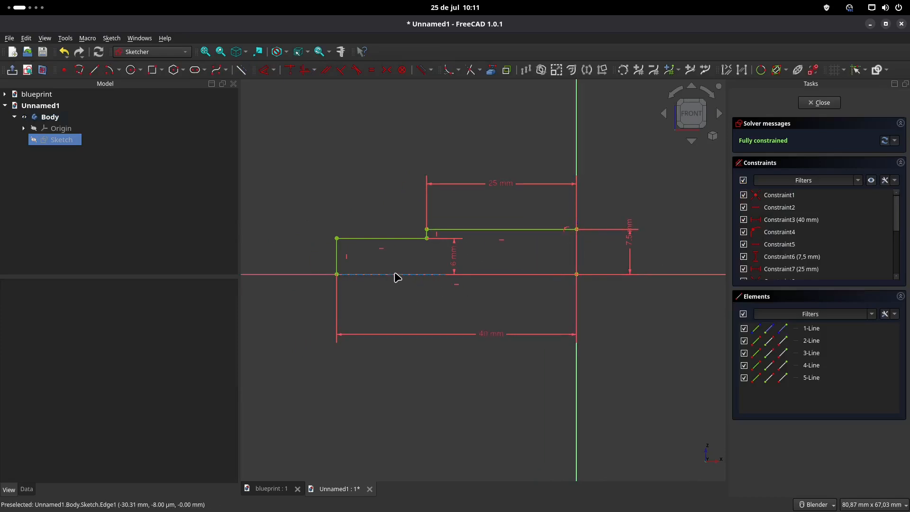
left_click(396, 274)
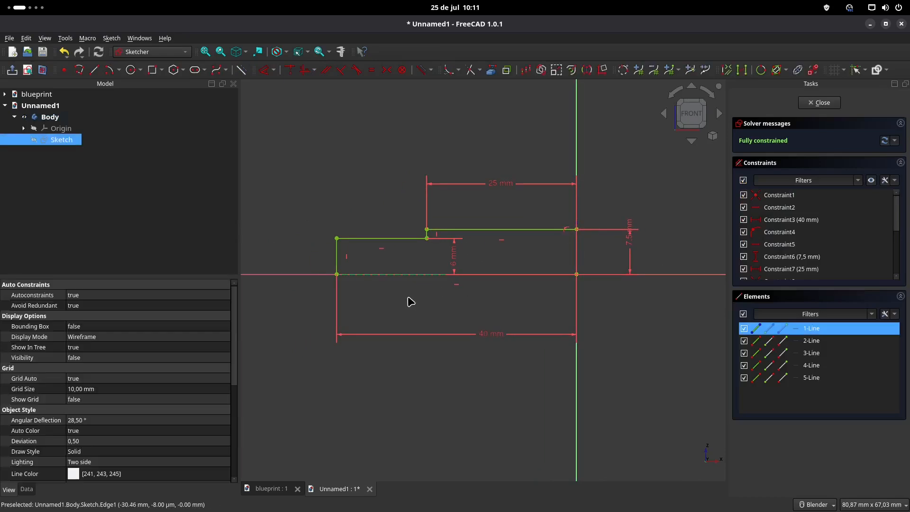
left_click(242, 69)
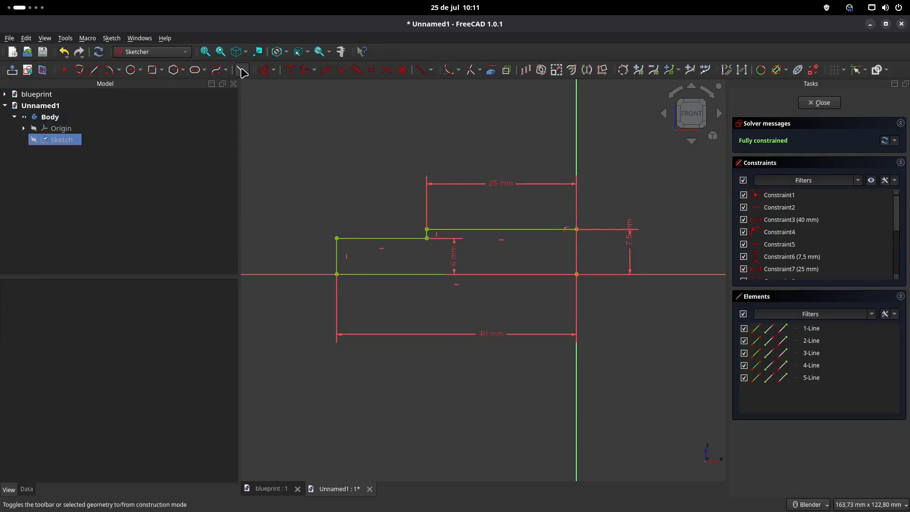
Step: Close the profile with a line along the vertical axis from the upper line's end to the origin, then leave the sketch
left_click(96, 71)
left_click(577, 229)
left_click(577, 274)
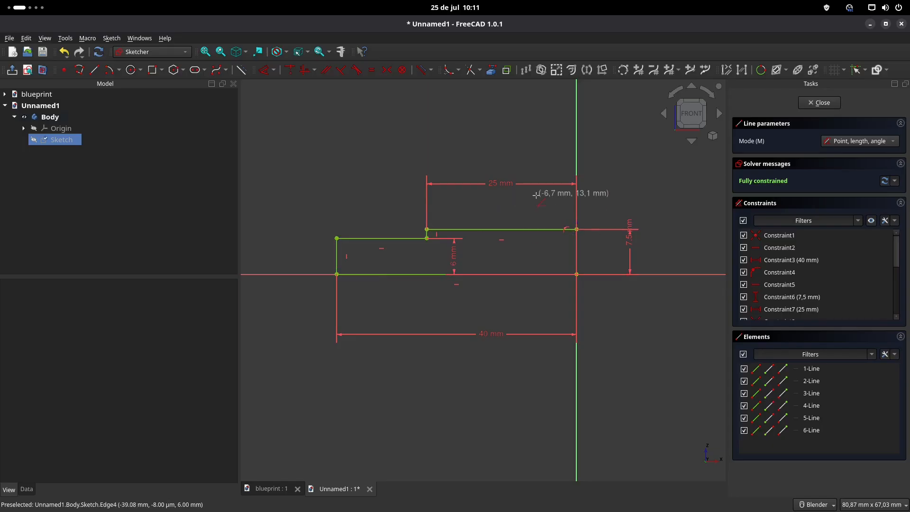
middle_click_drag(539, 204, 531, 205, "shift")
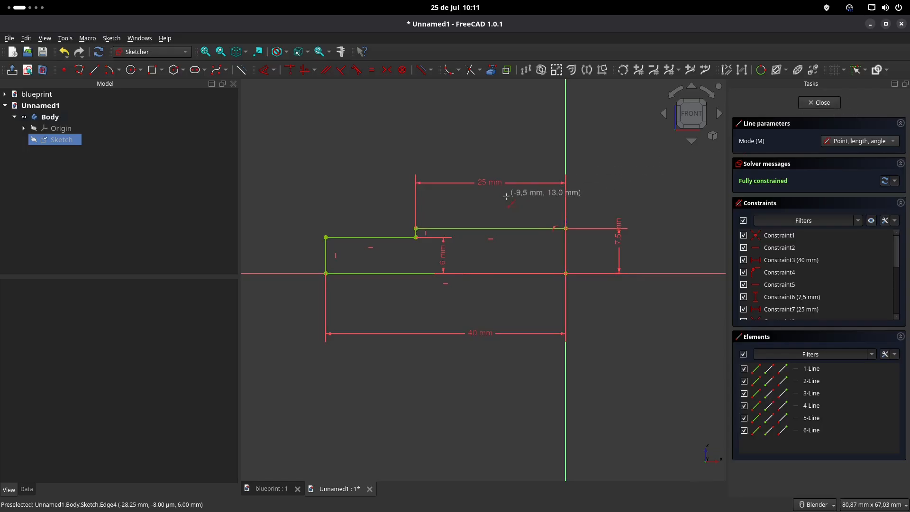
middle_click_drag(508, 201, 517, 206, "shift")
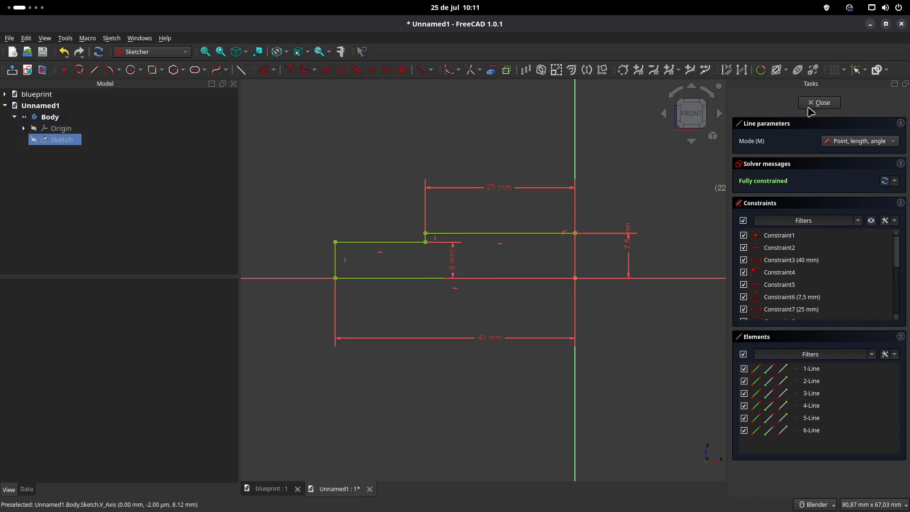
left_click(830, 103)
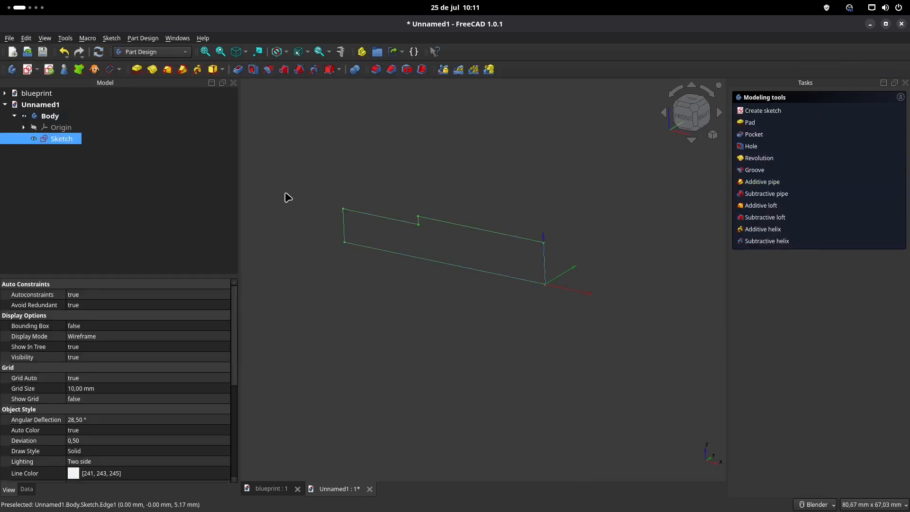
Step: Revolve the closed half profile 360° about the horizontal sketch axis
left_click(153, 70)
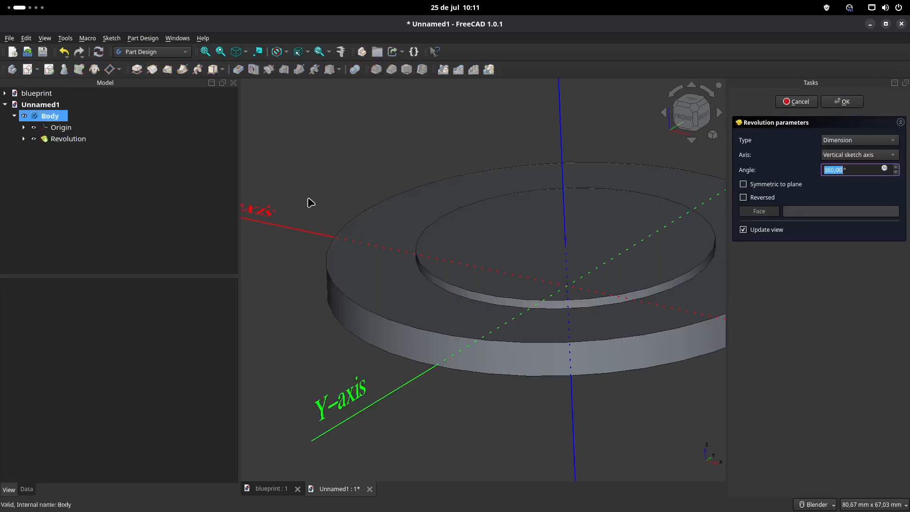
left_click(879, 156)
left_click(873, 166)
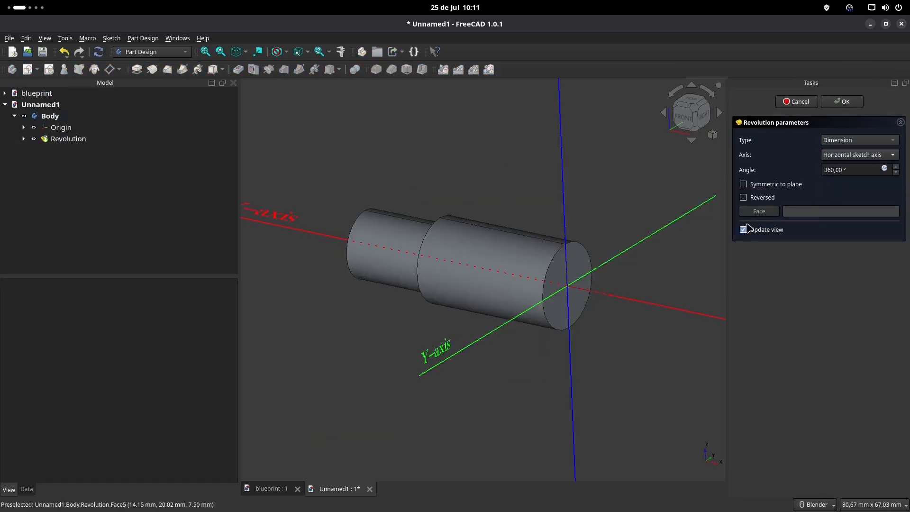
left_click(843, 102)
middle_click_drag(362, 264, 416, 270)
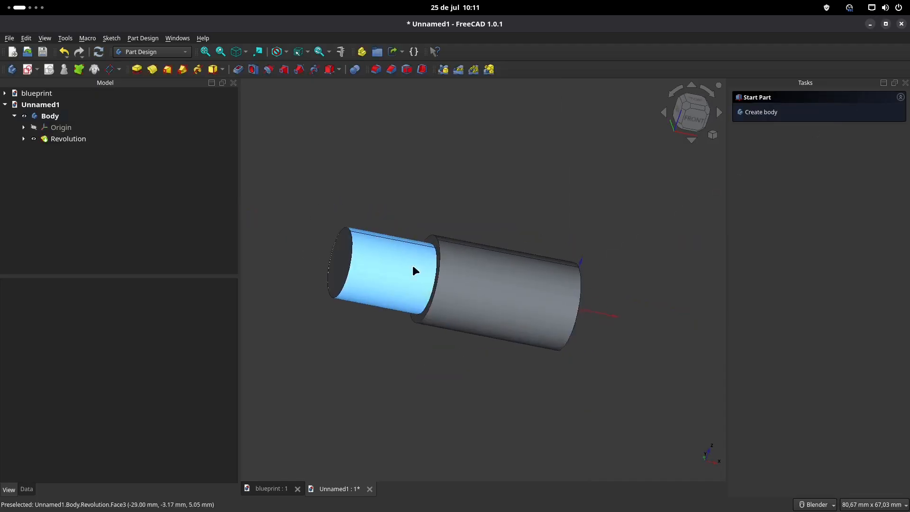
Step: Chamfer the narrow end's outer edge using distance and angle, 2 mm at 45°, after checking the chamfer callout in the blueprint
left_click(279, 489)
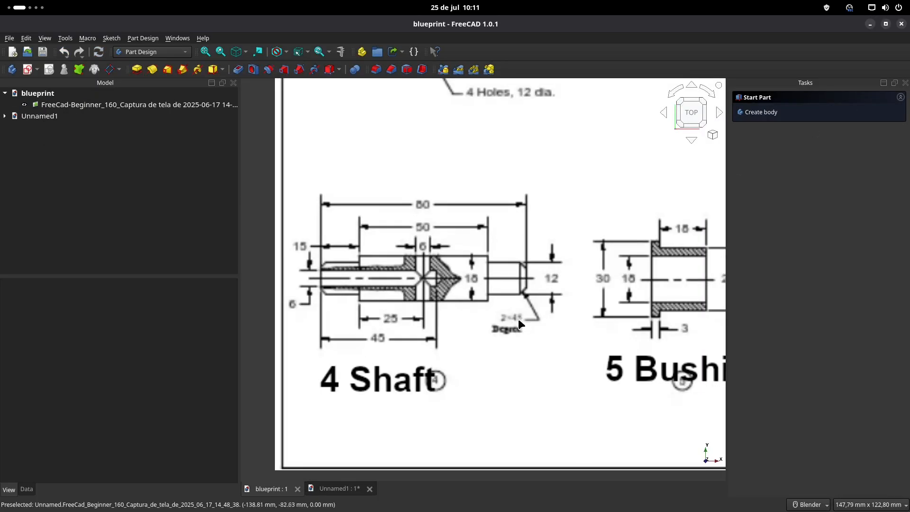
left_click(340, 488)
left_click(349, 265)
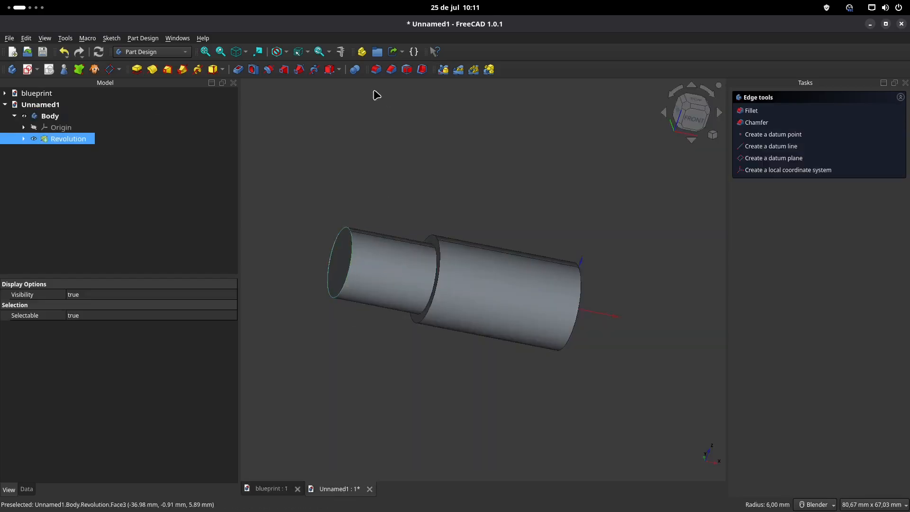
left_click(391, 69)
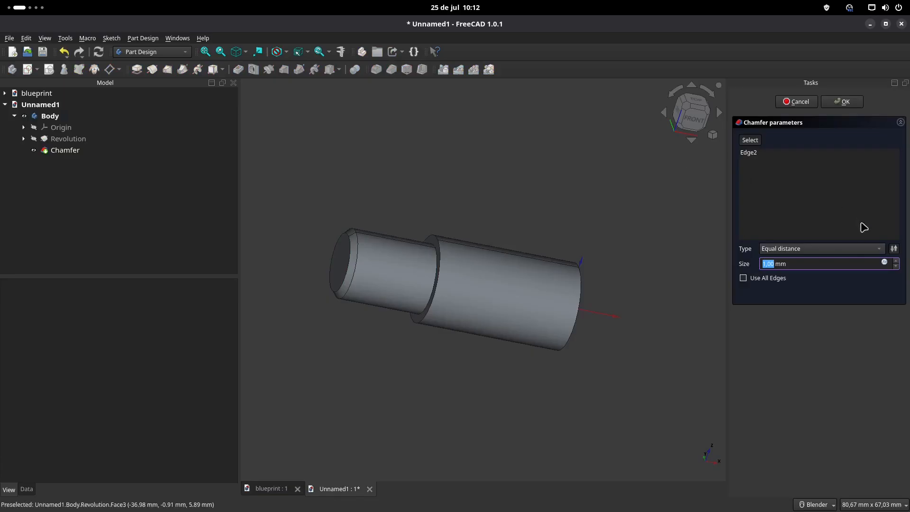
left_click(833, 250)
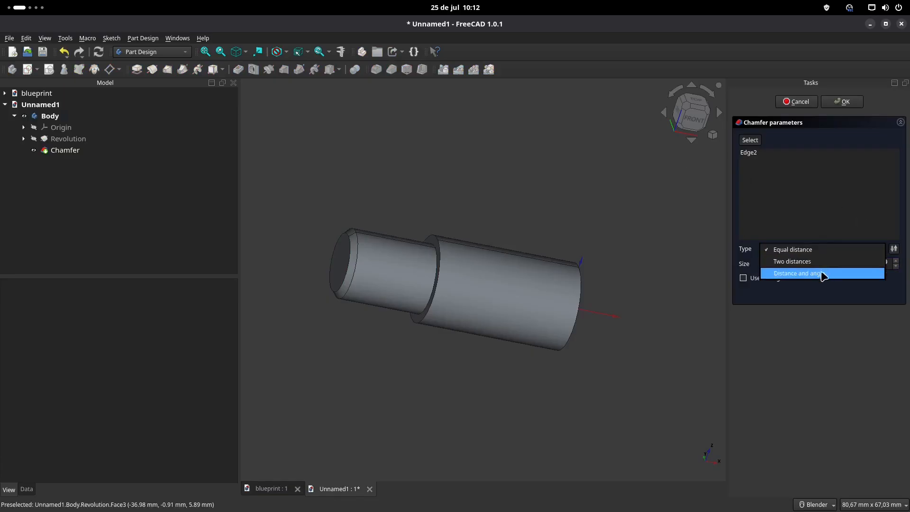
left_click(808, 274)
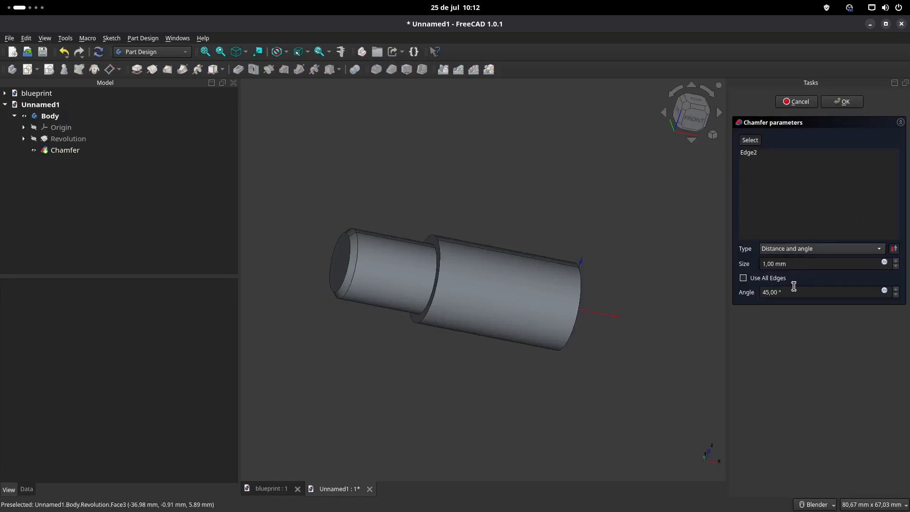
left_click(801, 264)
type("2")
left_click(845, 102)
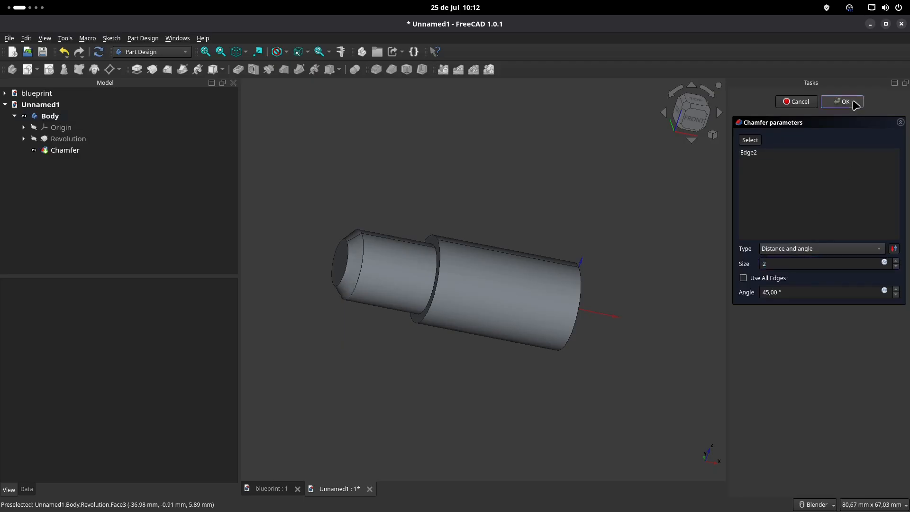
Step: Mirror the revolution and chamfer together about the vertical sketch axis to complete the full shaft
left_click(71, 139)
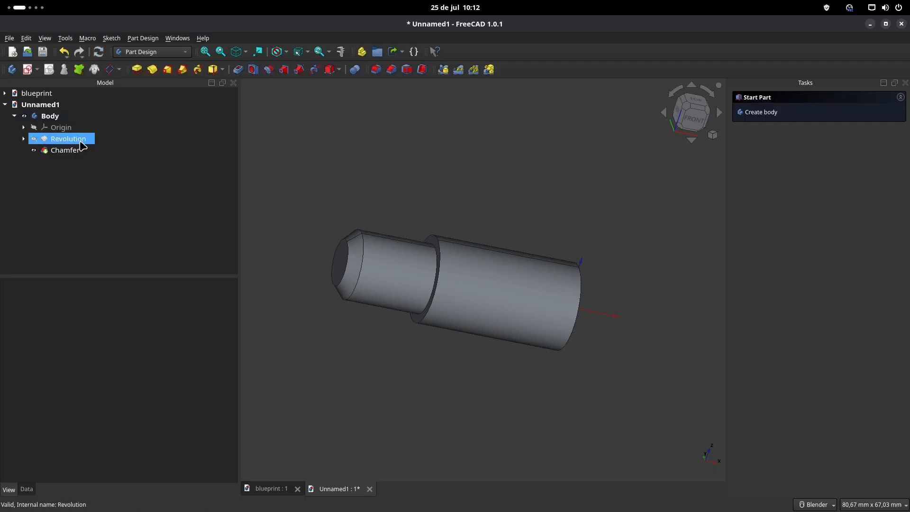
left_click(74, 152, "ctrl")
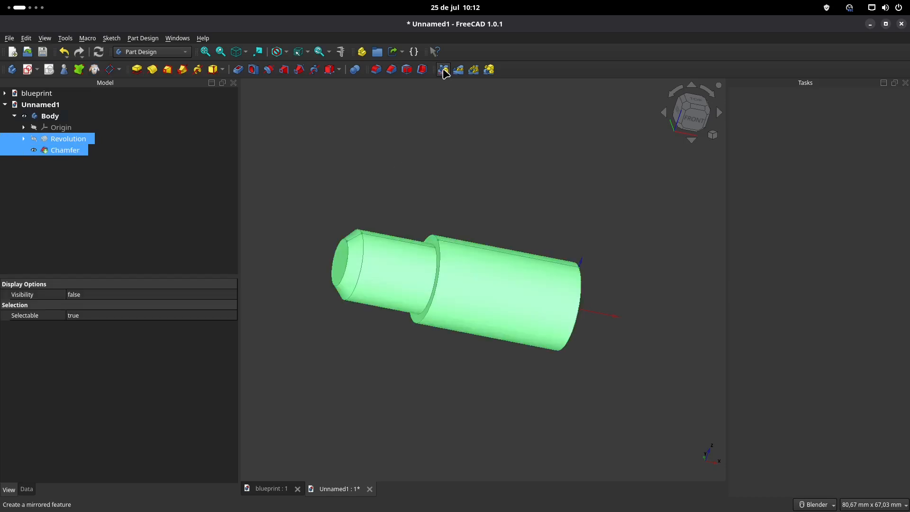
left_click(443, 69)
scroll(467, 215, "down", 3)
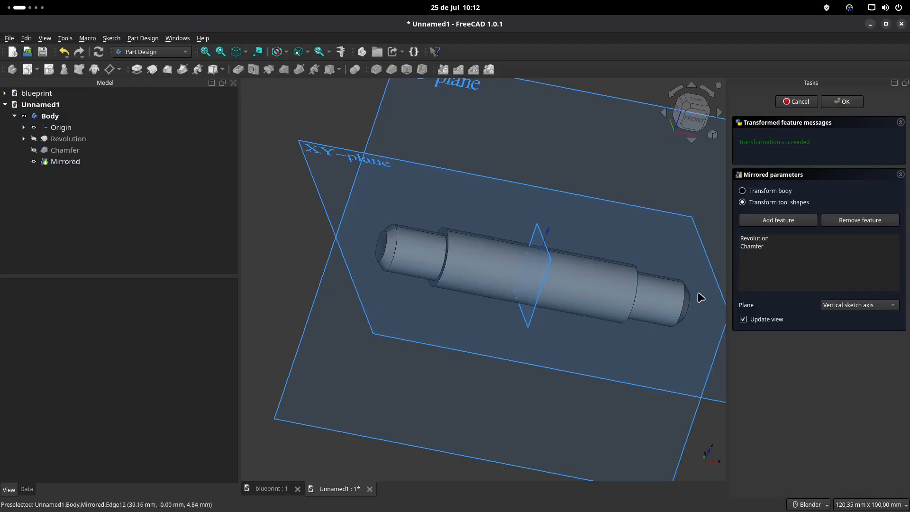
left_click(824, 238)
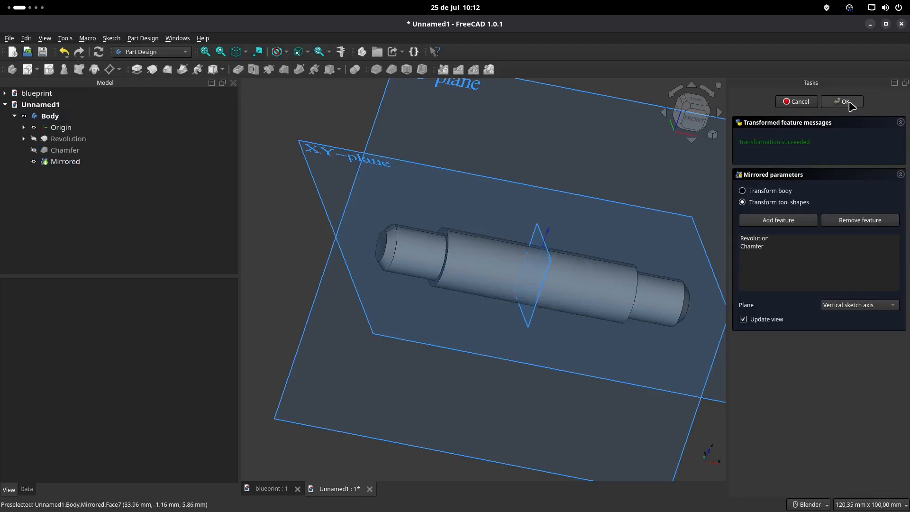
left_click(843, 102)
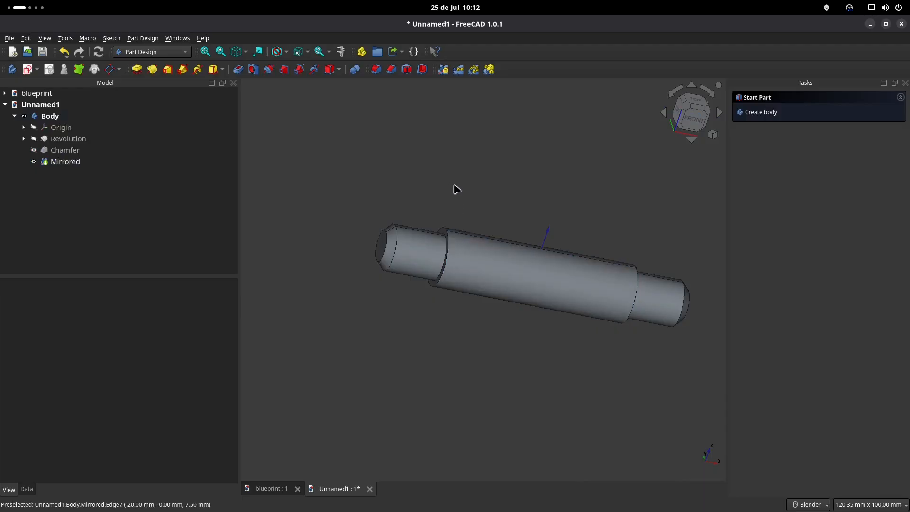
Step: Check the shaft drawing in the blueprint, return to the shaft model and switch to the Part Design workbench
scroll(456, 189, "down", 3)
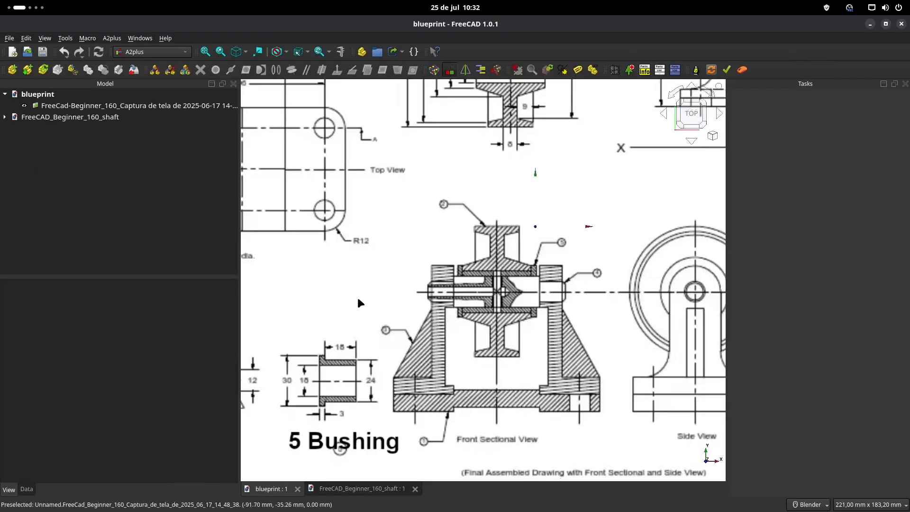
middle_click_drag(358, 302, 646, 264, "shift")
scroll(388, 338, "up", 3)
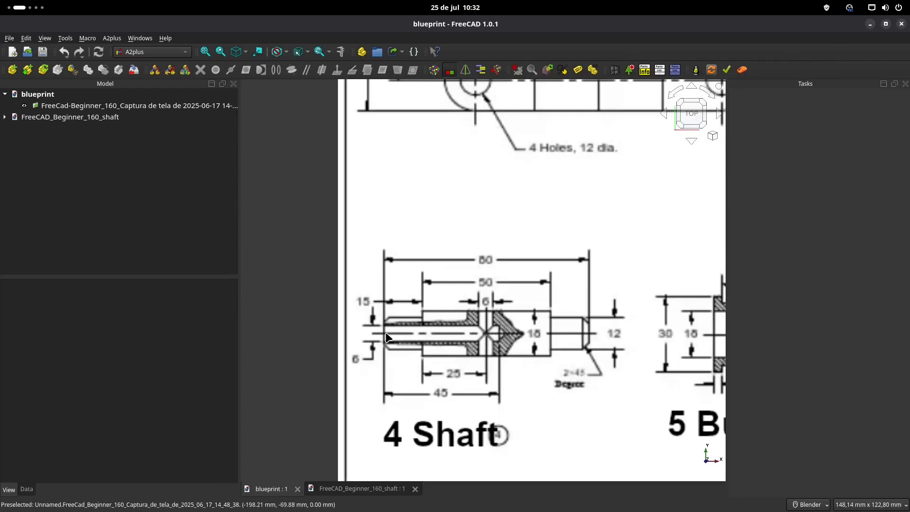
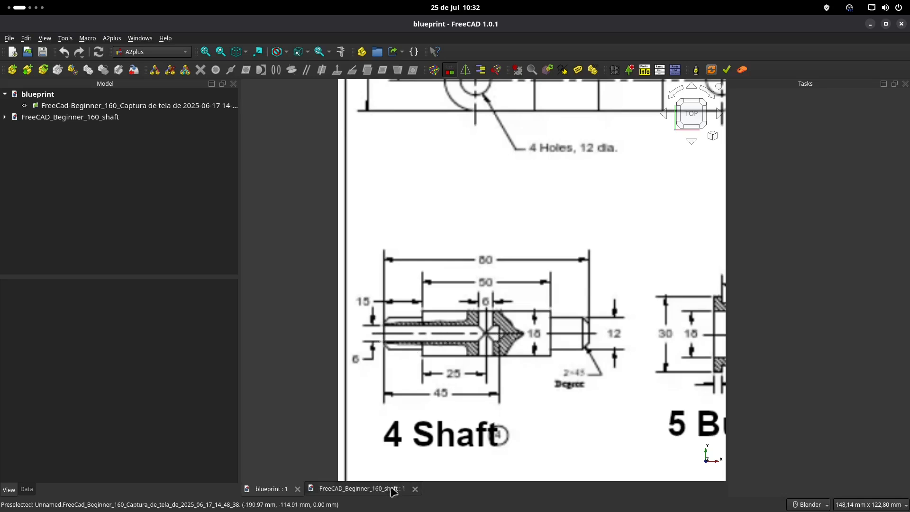
left_click(374, 491)
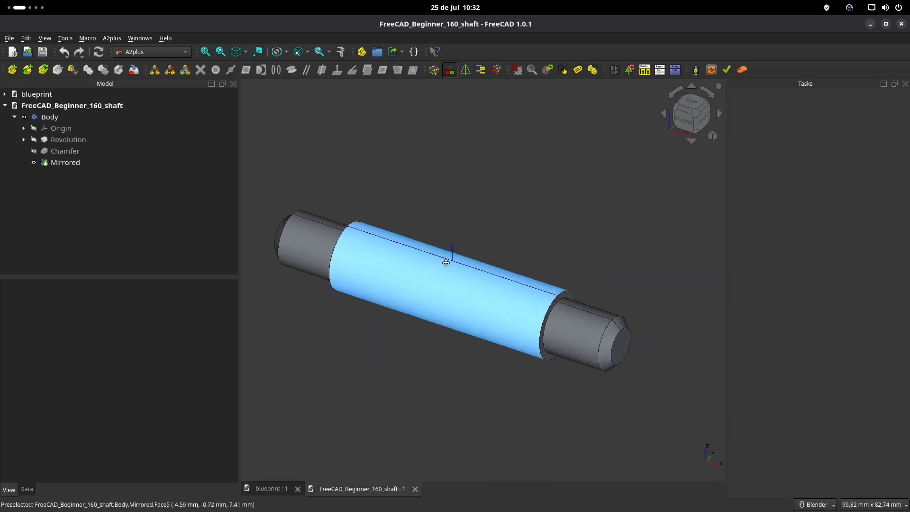
middle_click_drag(458, 303, 550, 308)
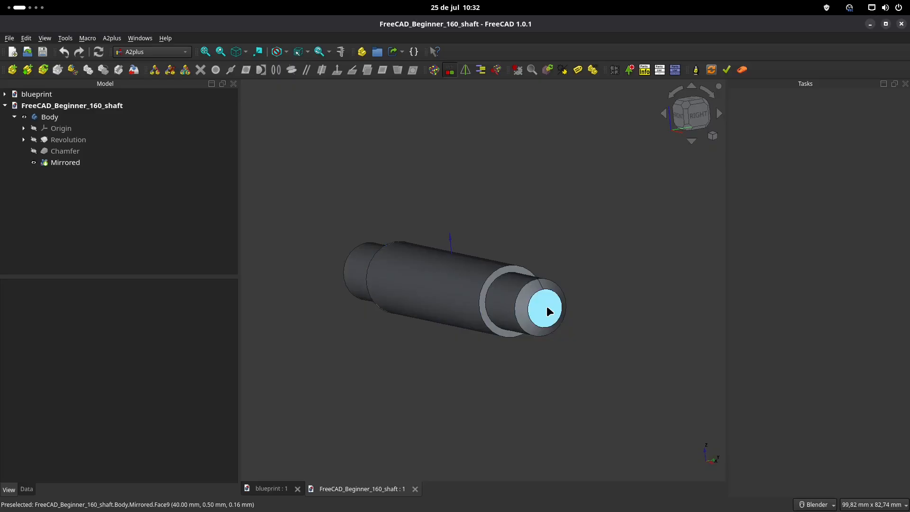
middle_click_drag(422, 156, 454, 182, "shift")
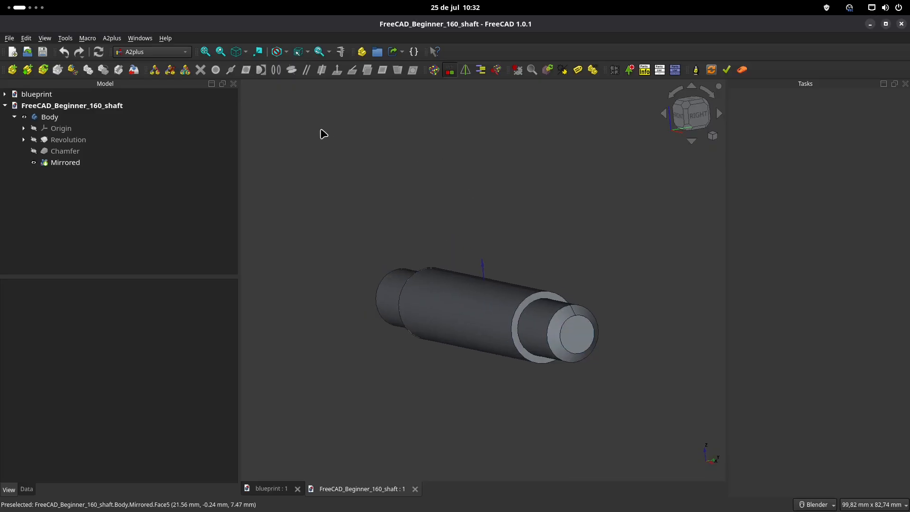
left_click(148, 52)
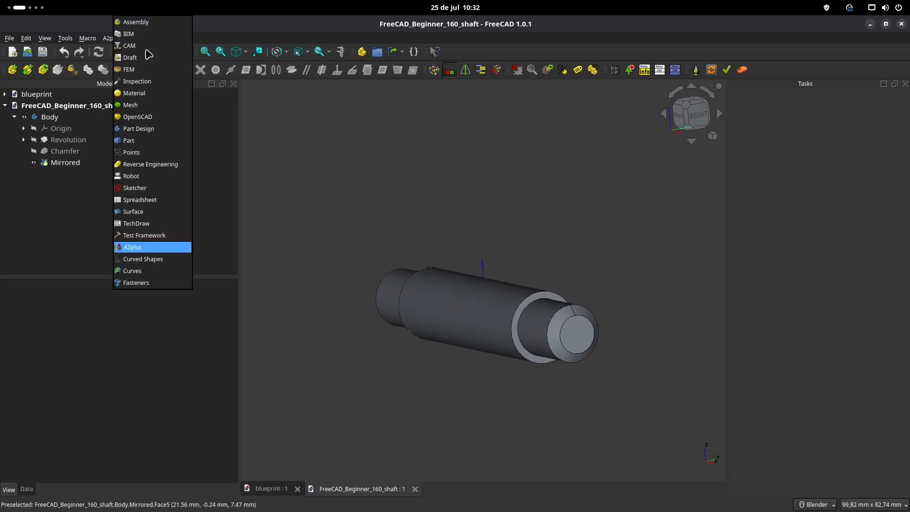
left_click(141, 129)
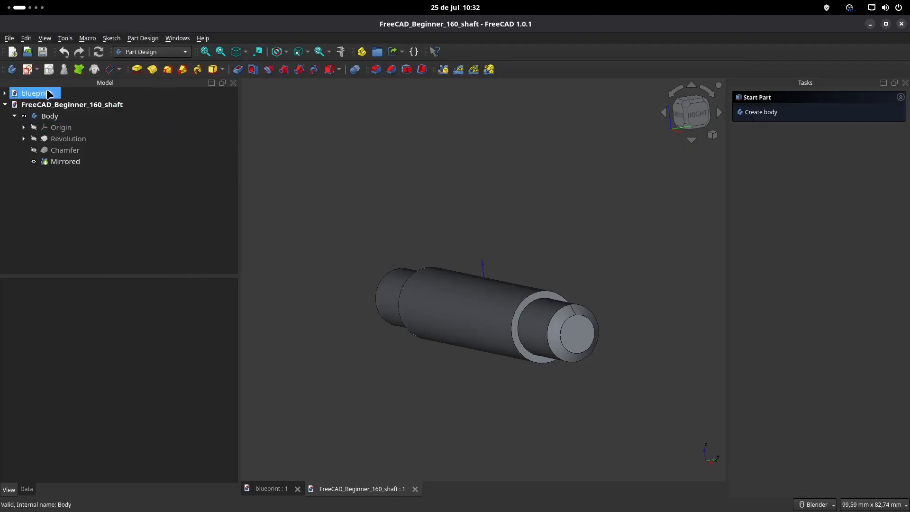
Step: Start a sketch on the shaft body's YZ plane and turn on the section view
left_click(28, 70)
scroll(419, 228, "down", 3)
middle_click_drag(480, 239, 437, 237)
scroll(454, 259, "up", 6)
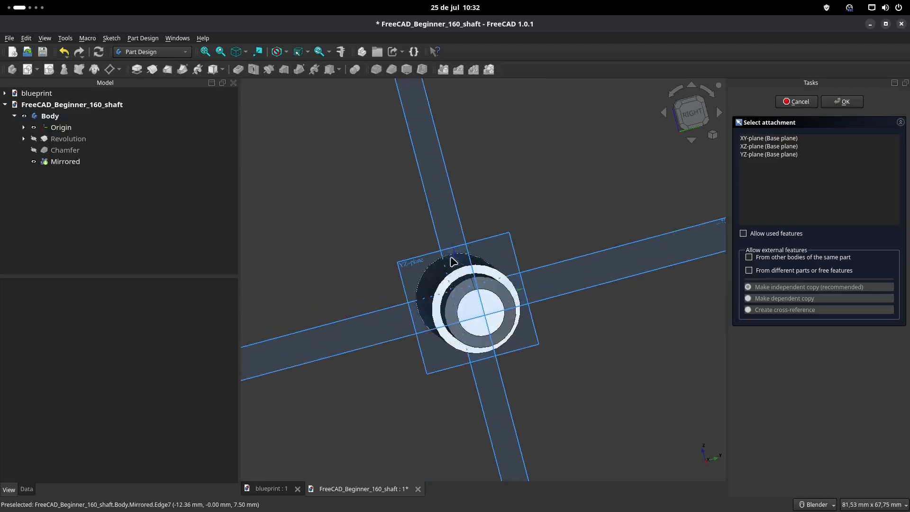
left_click(401, 268)
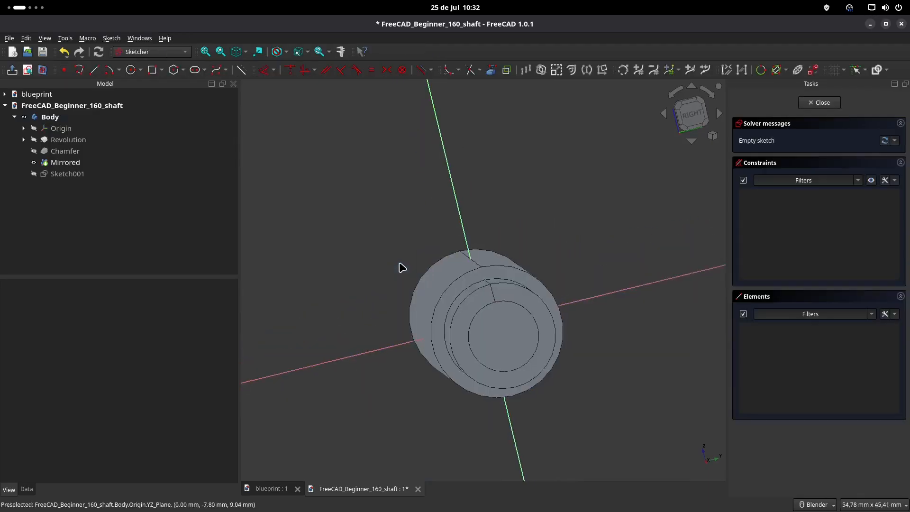
left_click(493, 70)
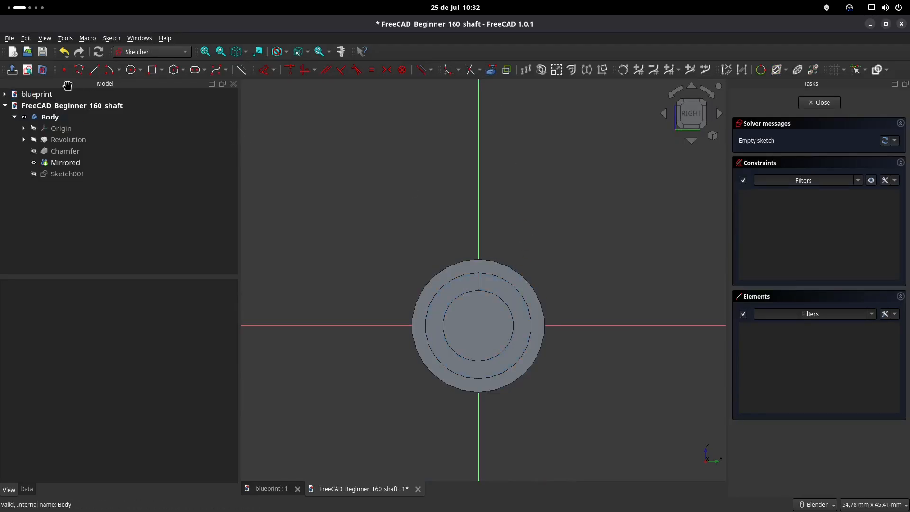
left_click(43, 73)
scroll(460, 317, "up", 2)
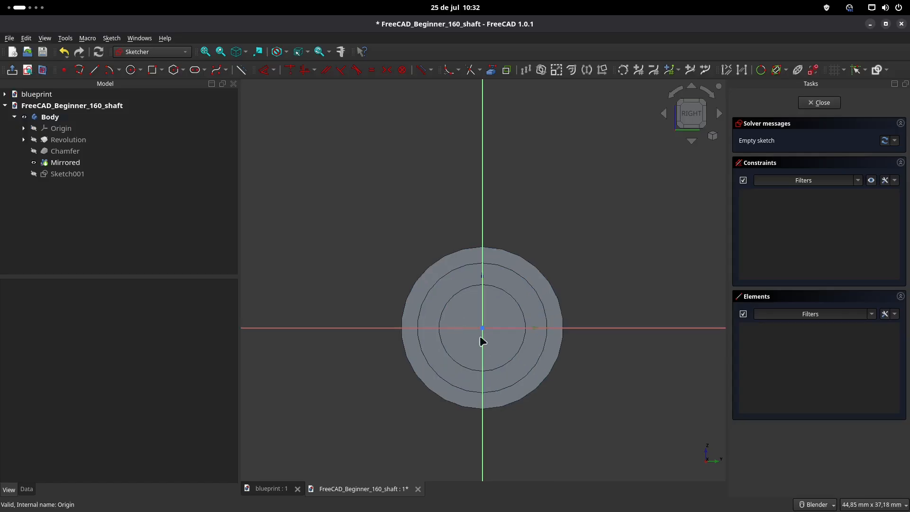
middle_click_drag(506, 348, 485, 294, "shift")
Step: Check the bore size in the blueprint, draw a 6 mm diameter circle centred on the origin and leave the sketch
left_click(271, 489)
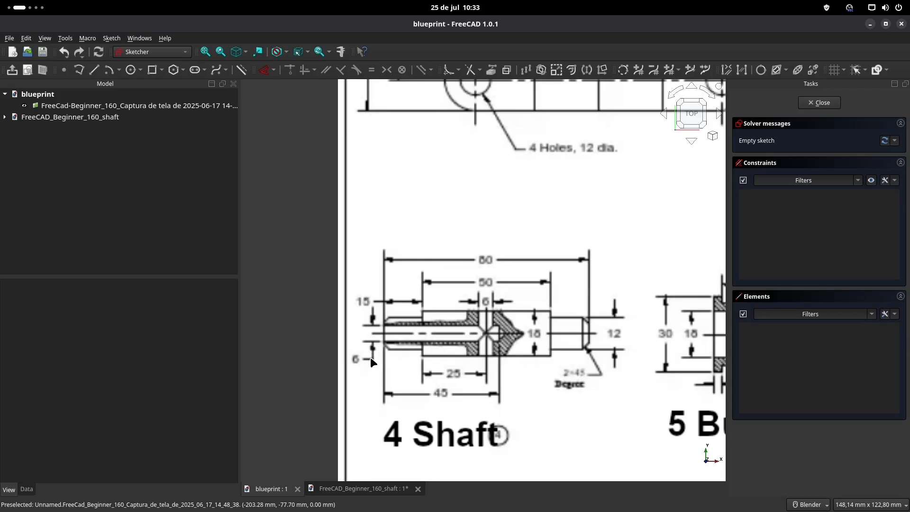
left_click(371, 488)
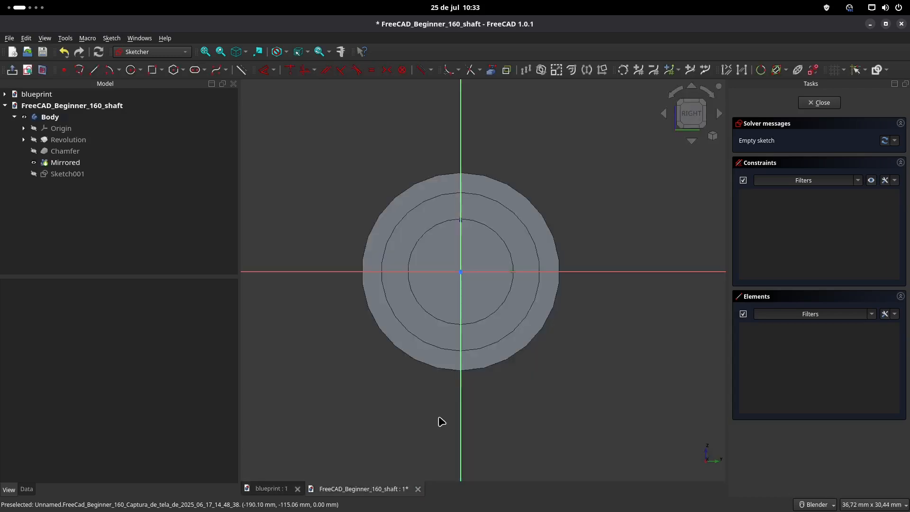
left_click(131, 70)
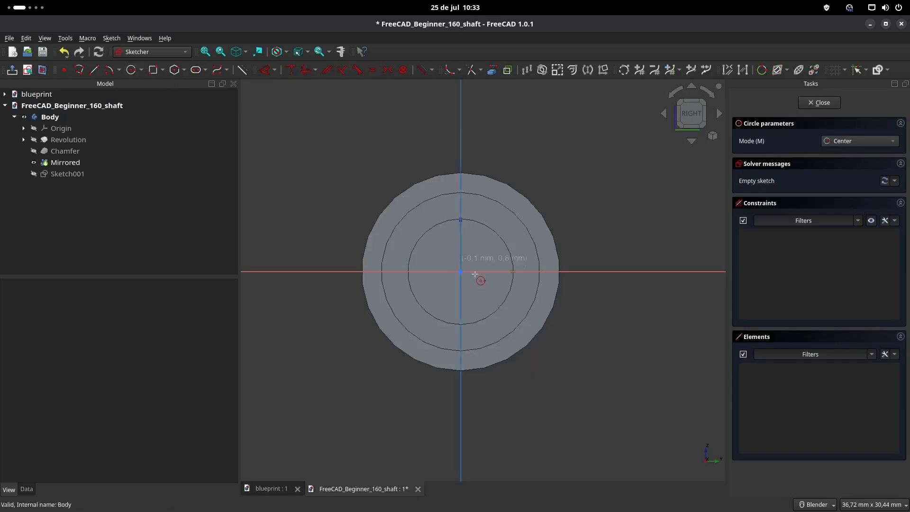
left_click(460, 272)
type("6")
key("Return")
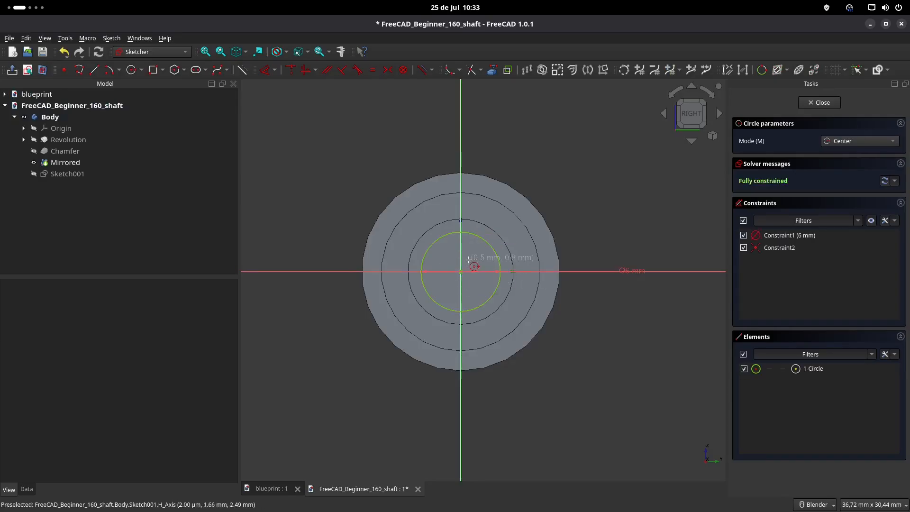
left_click(819, 102)
Step: Pocket the circle sketch through all, symmetric to its plane, to bore the shaft along its full length
left_click(238, 69)
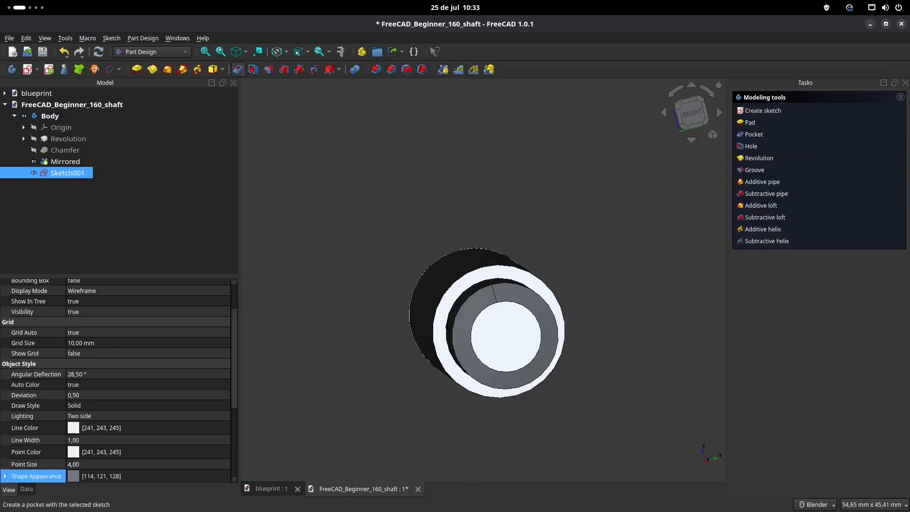
left_click(851, 140)
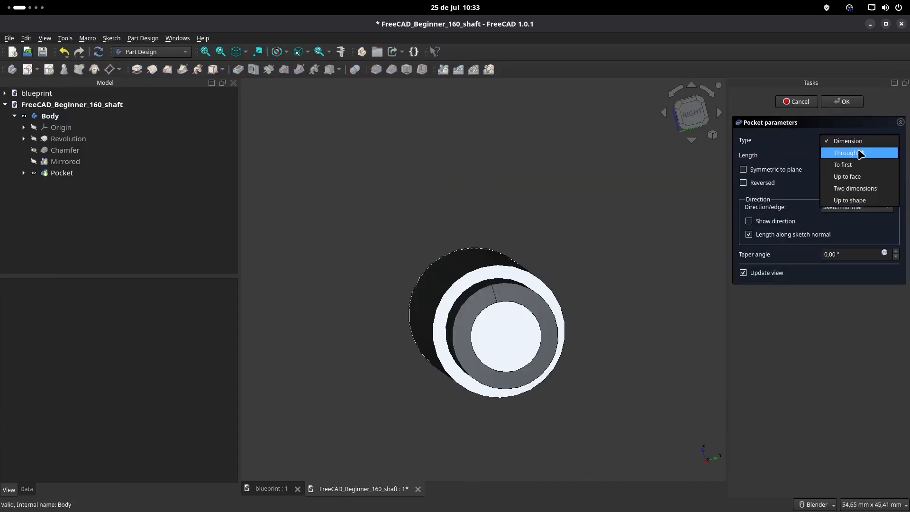
left_click(859, 153)
left_click(744, 170)
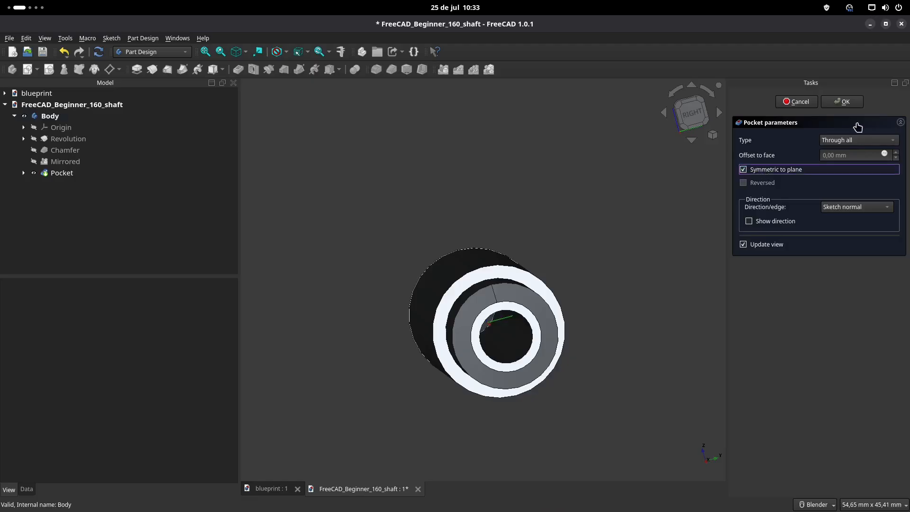
left_click(843, 102)
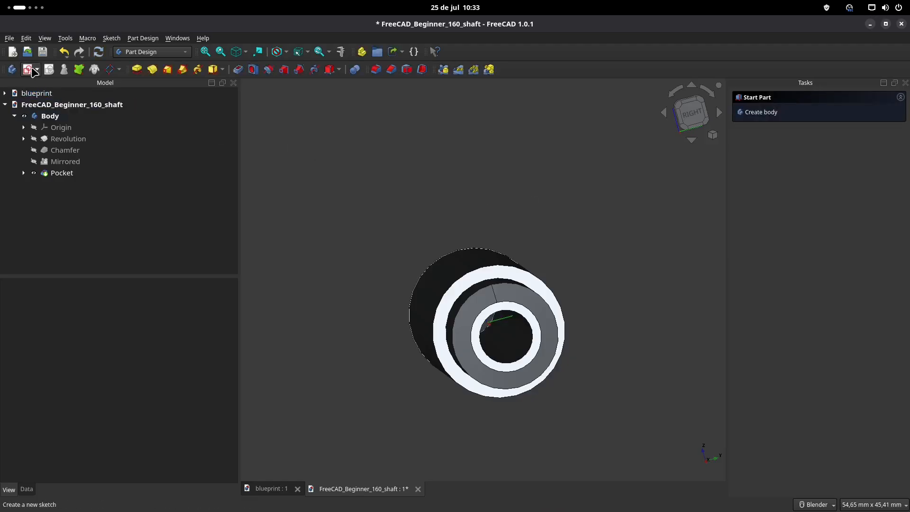
Step: Start a sketch on the shaft body's XY plane and turn on the section view
left_click(29, 70)
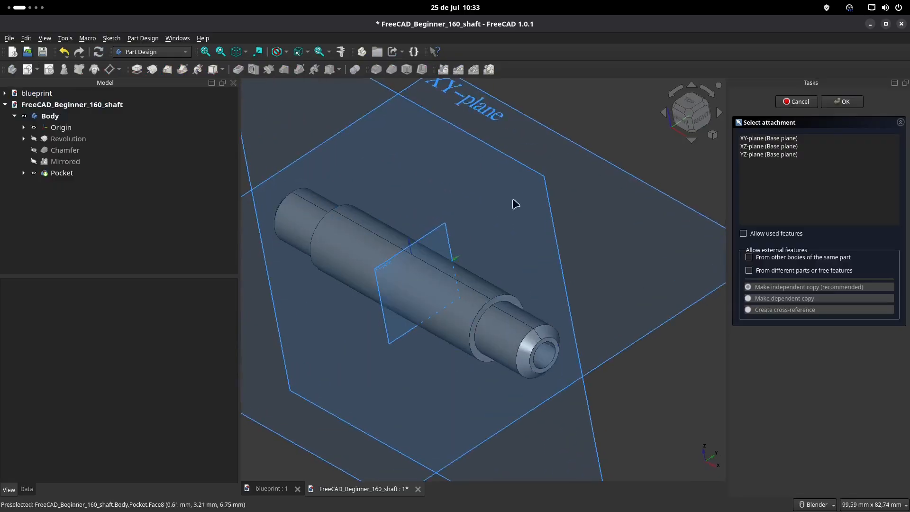
left_click(498, 116)
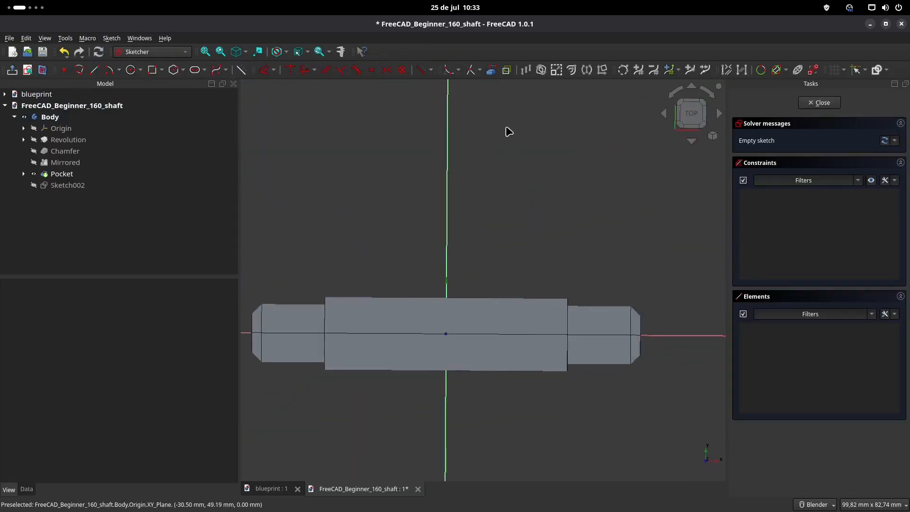
left_click(42, 70)
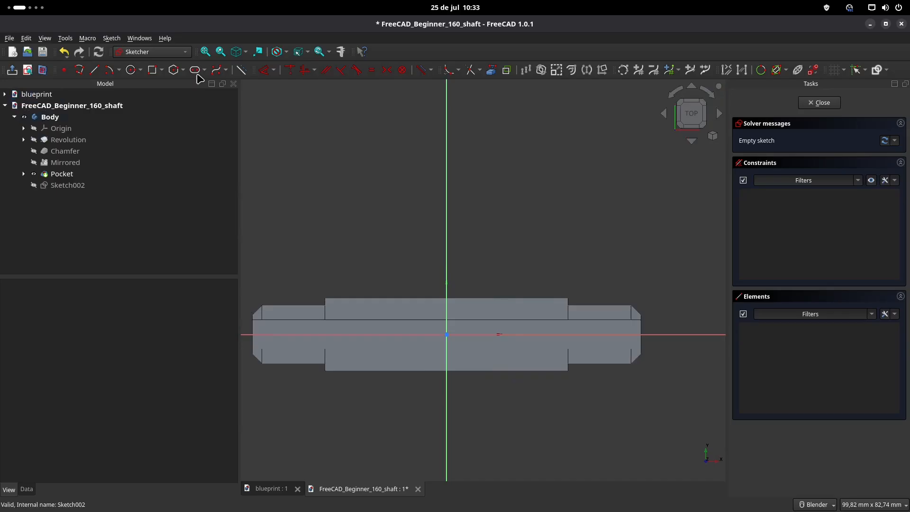
Step: Draw a 6 mm diameter circle centred on the origin and leave the sketch
left_click(132, 70)
scroll(474, 270, "up", 3)
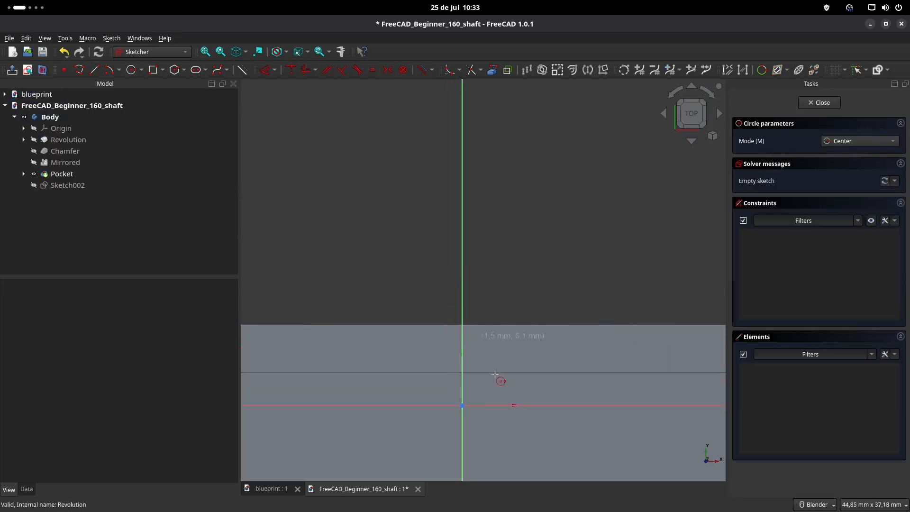
left_click(463, 406)
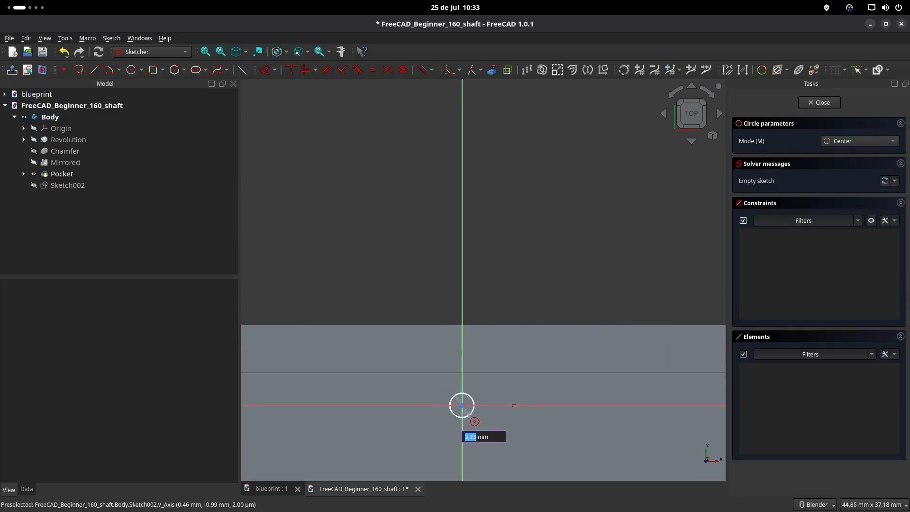
type("6")
key("Return")
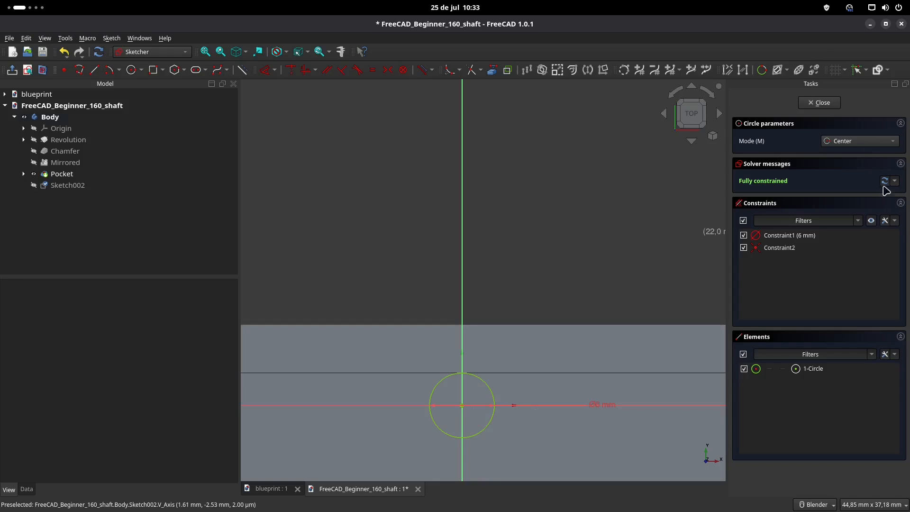
key("Escape")
key("Escape")
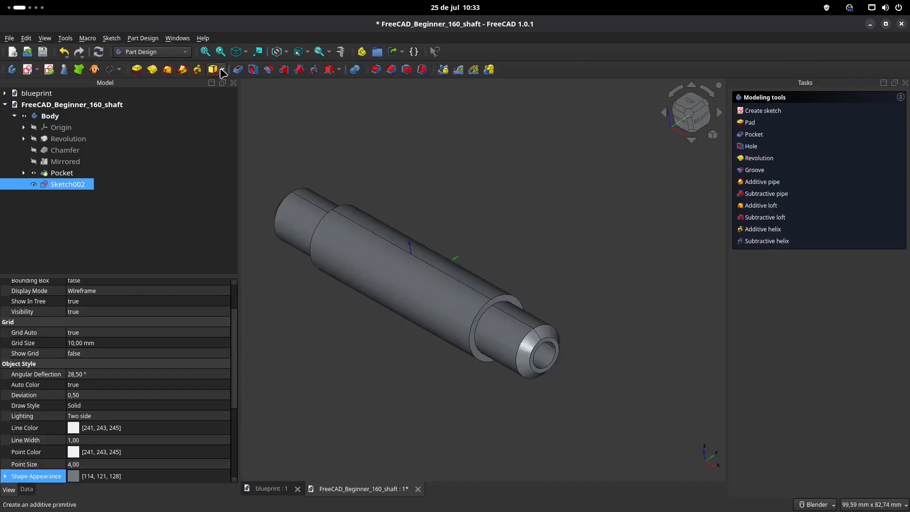
Step: Pocket the new circle sketch through all, symmetric to its plane, to cut the cross hole through the shaft's middle
left_click(238, 70)
left_click(861, 140)
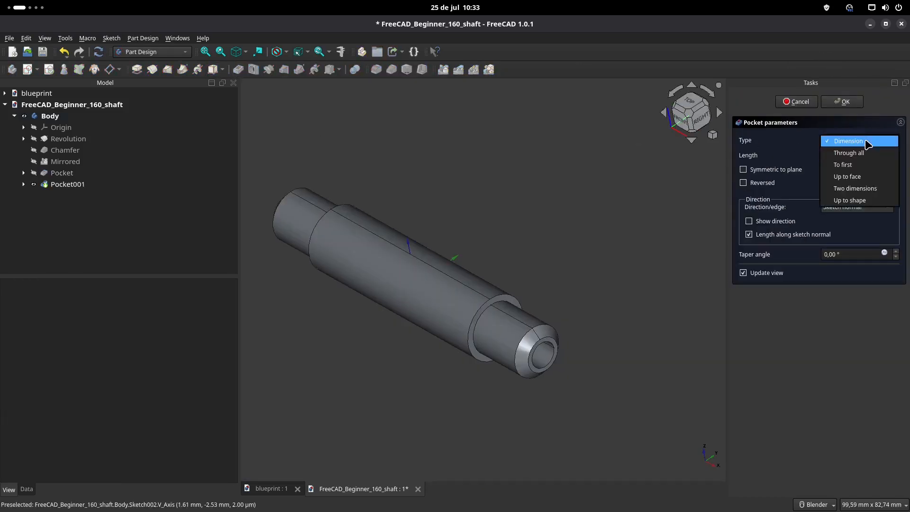
left_click(849, 152)
left_click(771, 172)
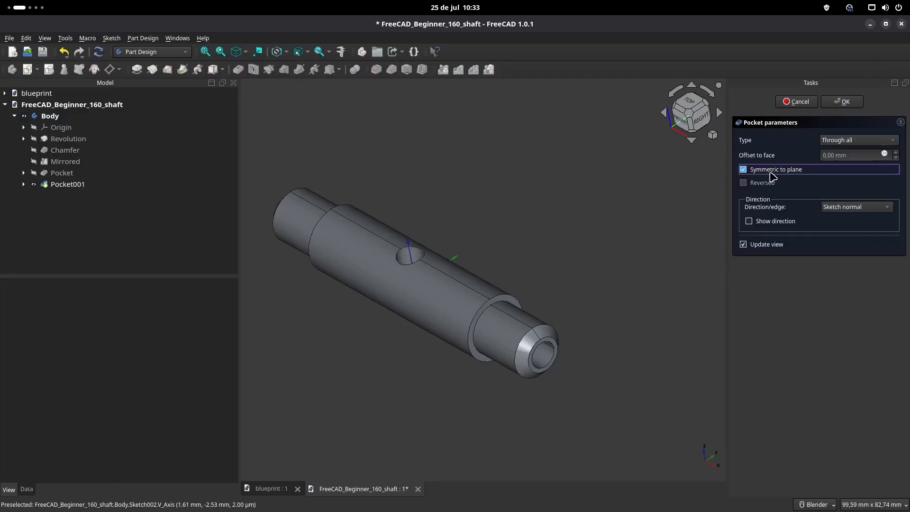
left_click(847, 101)
middle_click_drag(450, 217, 511, 216, "shift")
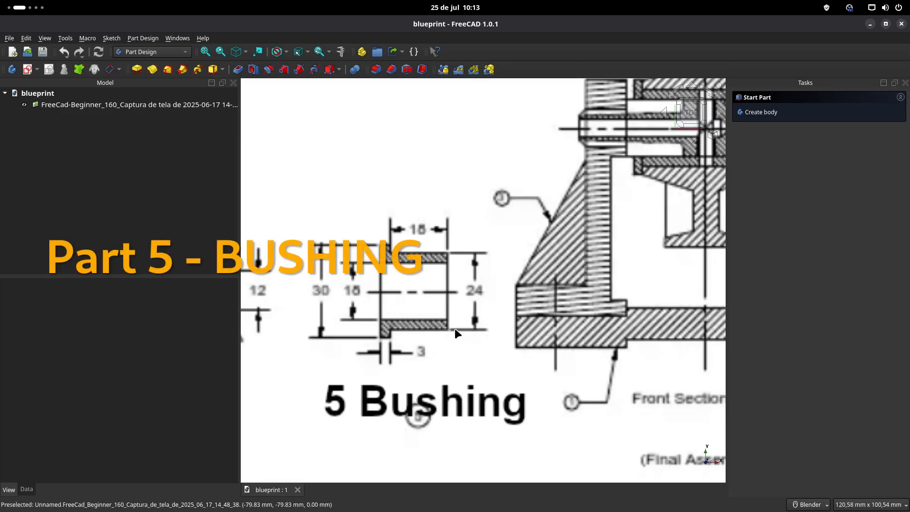
Step: Create a new document for the bushing, check its drawing in the blueprint and return to the new document
left_click(13, 52)
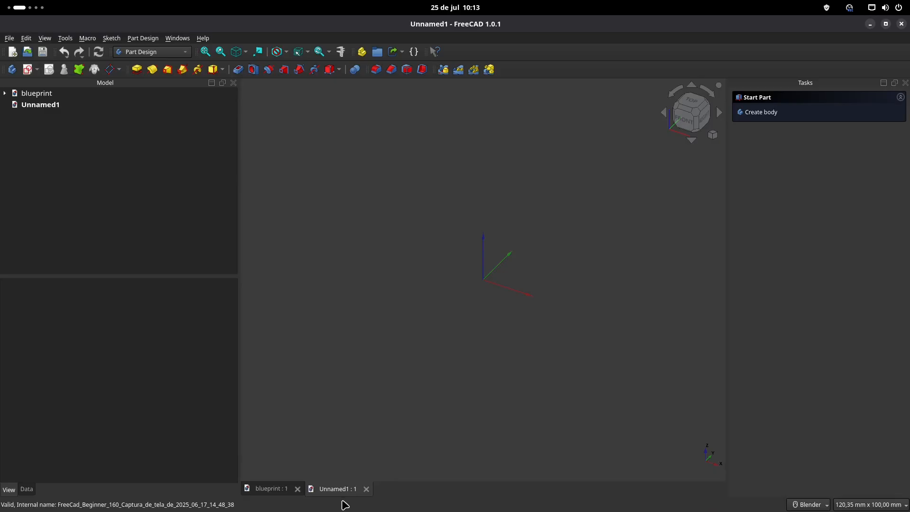
left_click(278, 489)
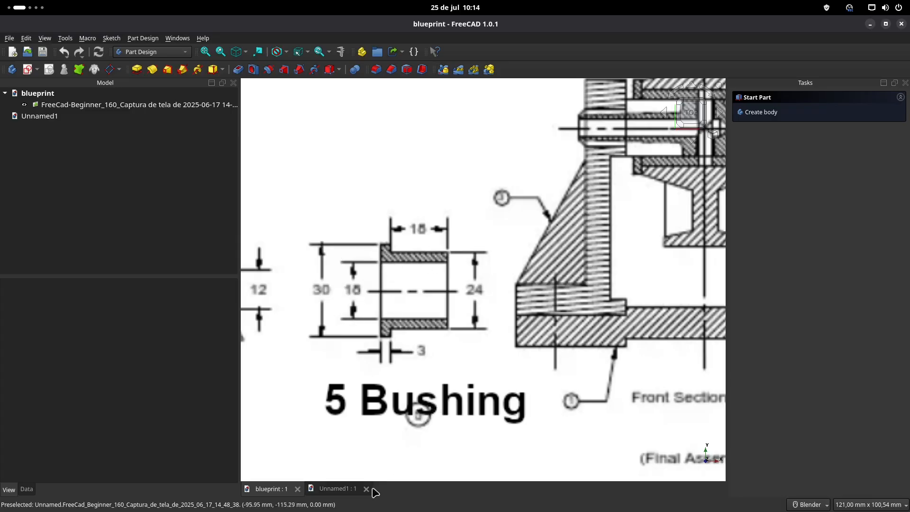
left_click(334, 489)
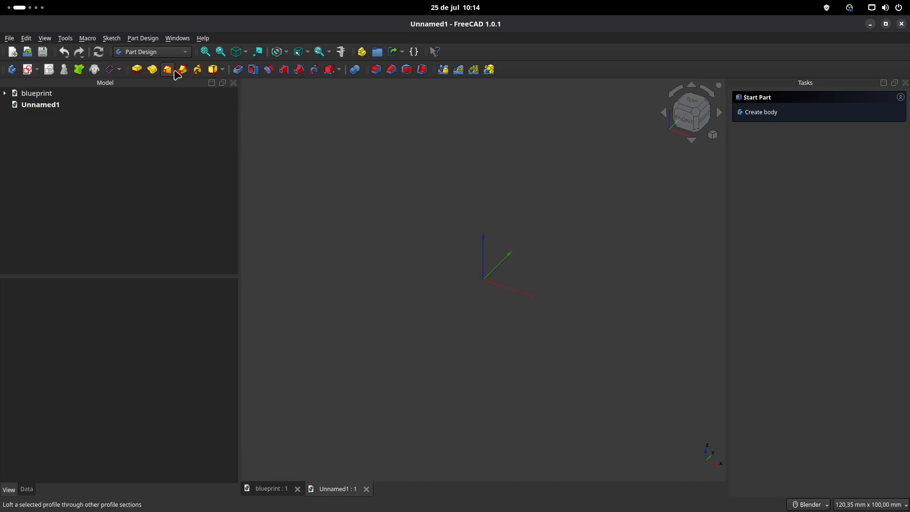
Step: Create a body with a new sketch on its XZ plane
left_click(29, 72)
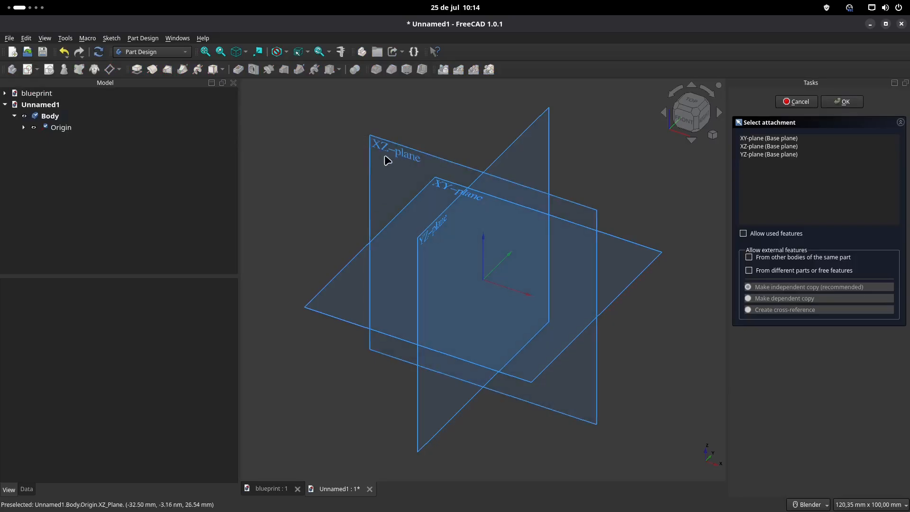
left_click(398, 156)
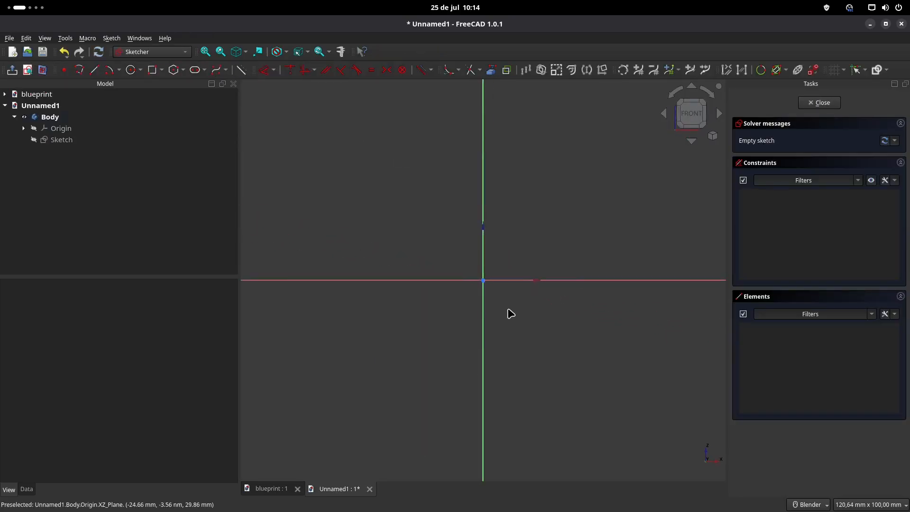
middle_click_drag(554, 291, 529, 270, "shift")
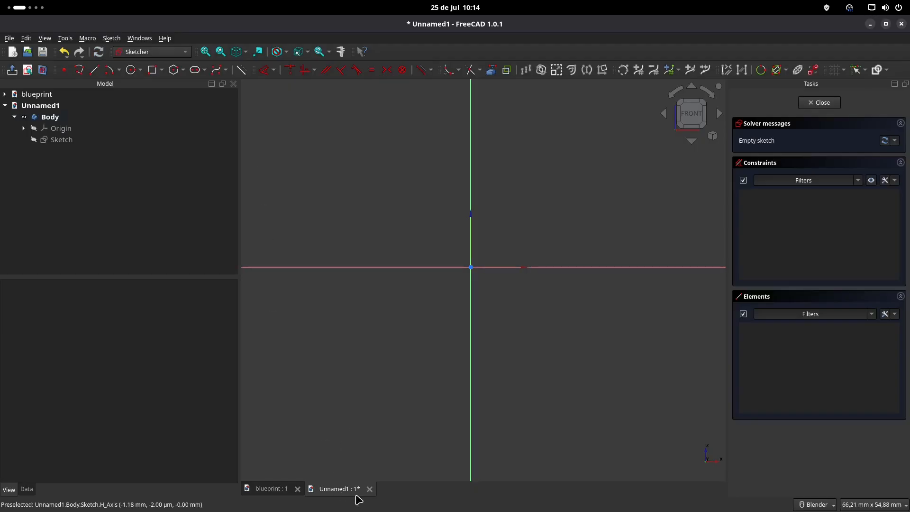
Step: Draw a line about 18.4 mm long from the origin along the horizontal axis and make it construction geometry
left_click(95, 70)
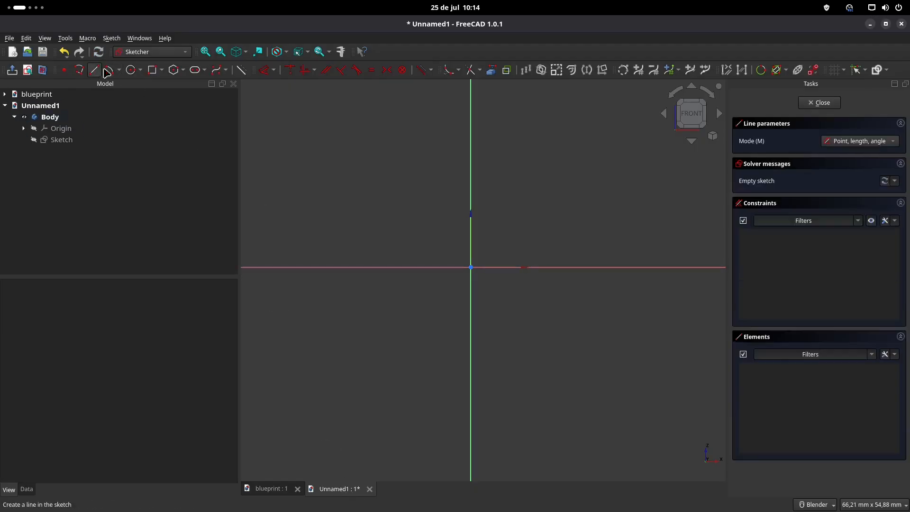
left_click(471, 267)
left_click(606, 267)
key("Escape")
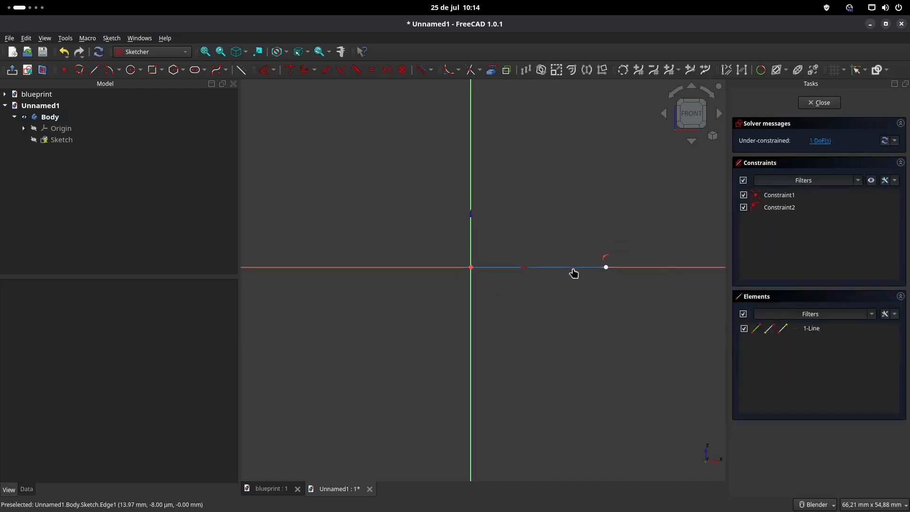
left_click(574, 267)
left_click(241, 69)
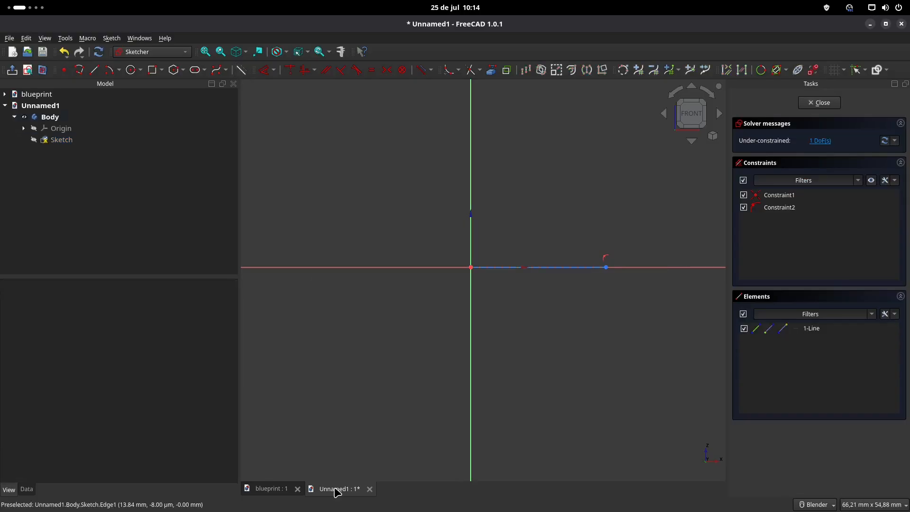
Step: Look up the bushing's length in the blueprint and return to the sketch
left_click(274, 487)
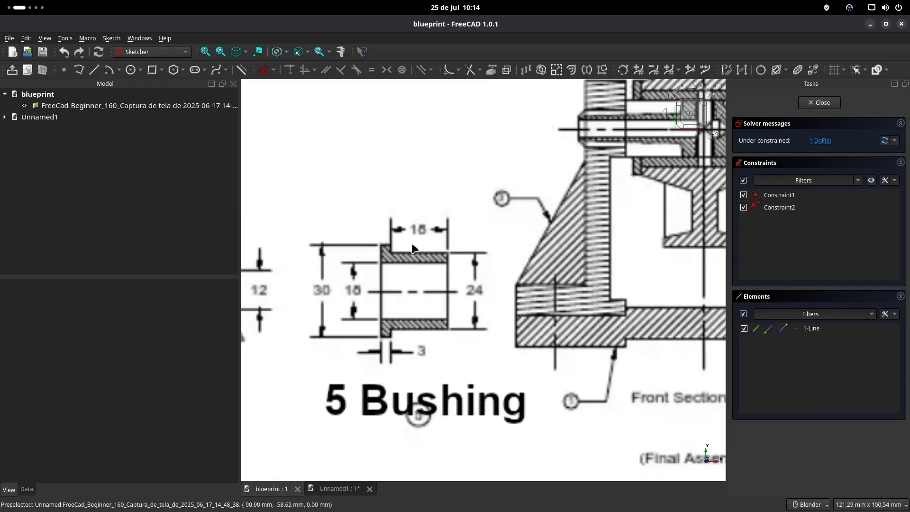
scroll(424, 235, "down", 3)
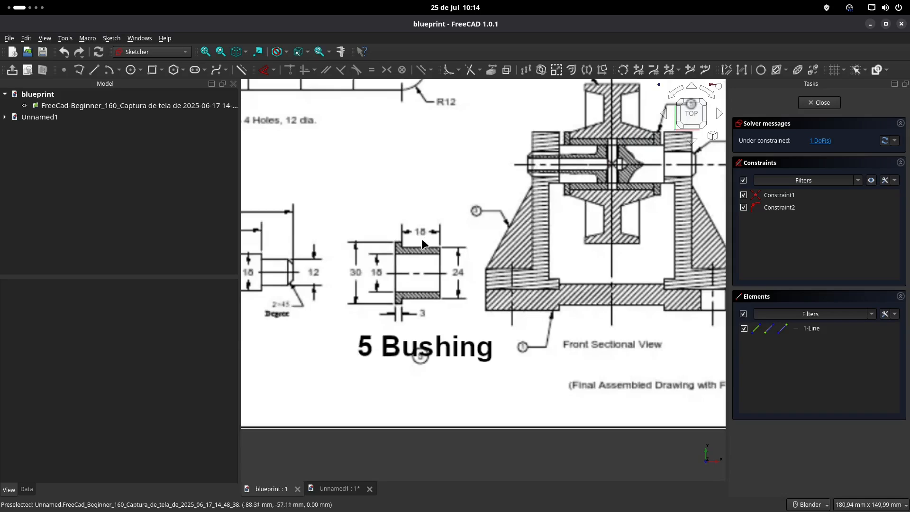
scroll(422, 243, "up", 3)
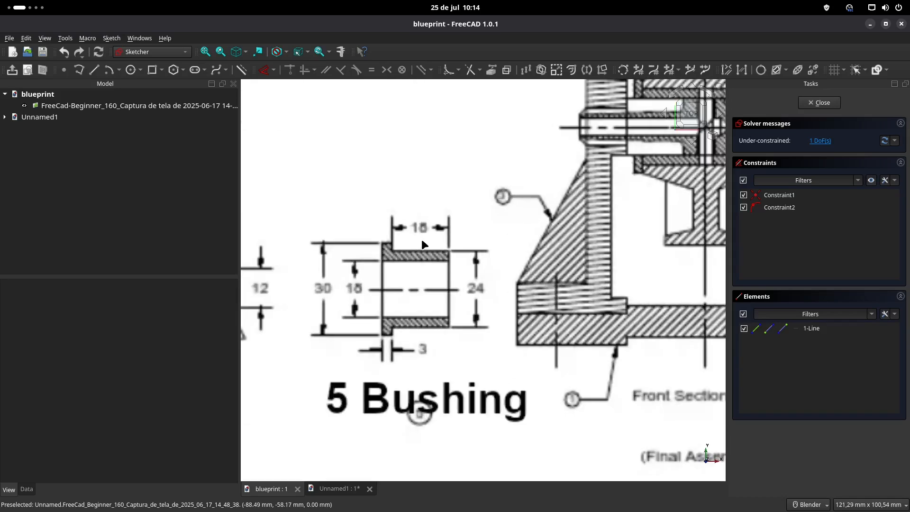
scroll(424, 244, "down", 1)
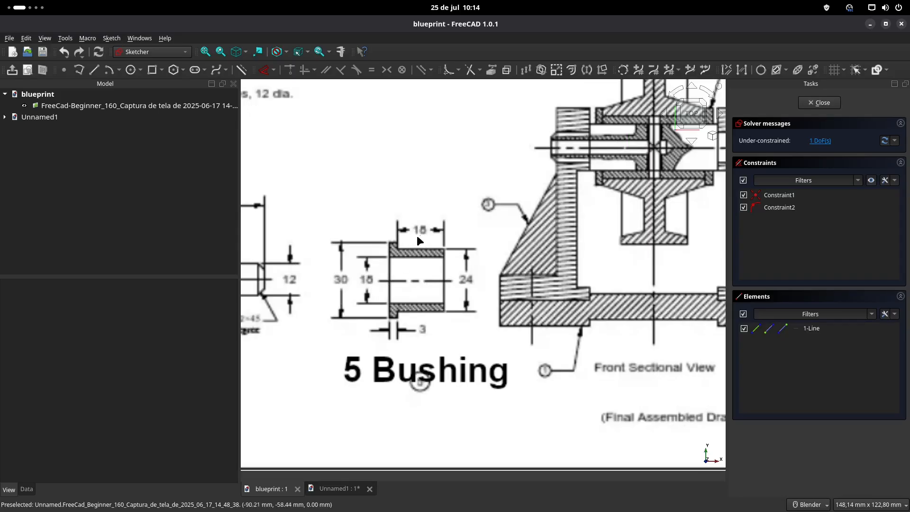
left_click(331, 488)
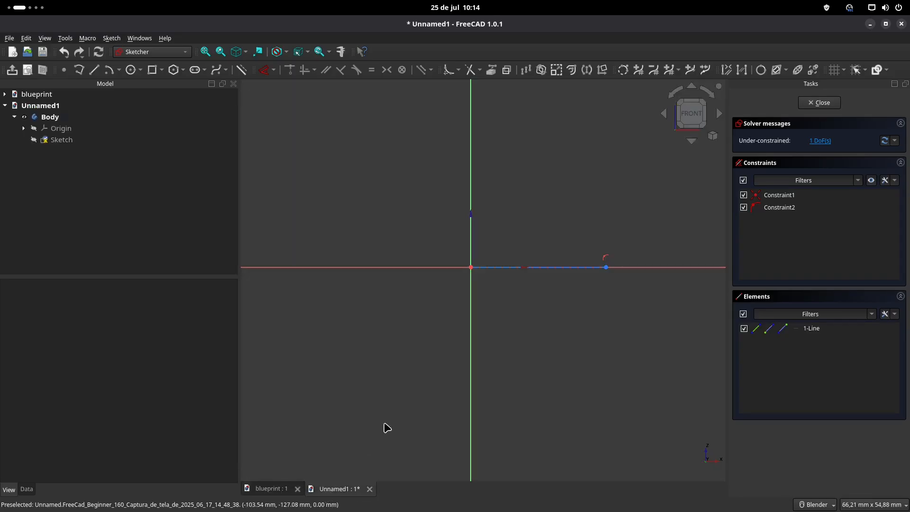
Step: Dimension the horizontal construction line's length as 18 mm
left_click(265, 69)
left_click(561, 268)
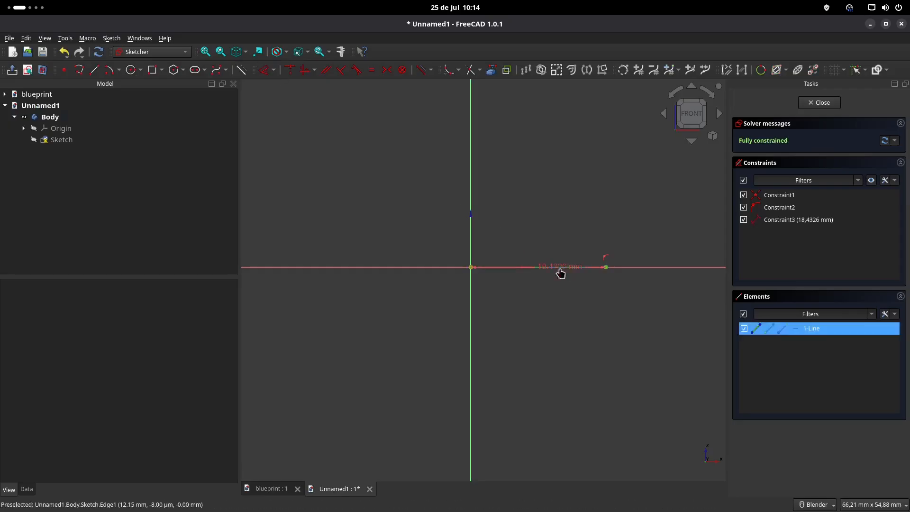
left_click(547, 297)
type("148")
key("Return")
scroll(545, 293, "down", 2)
middle_click_drag(545, 259, 312, 257, "shift")
double_click(644, 288)
type("18")
key("Return")
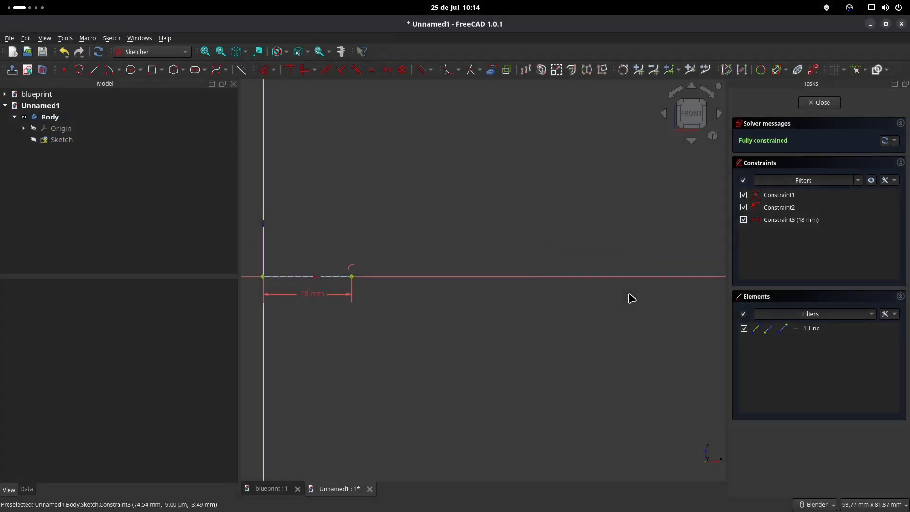
middle_click_drag(456, 233, 553, 278, "shift")
scroll(425, 272, "up", 2)
middle_click_drag(494, 292, 514, 247, "shift")
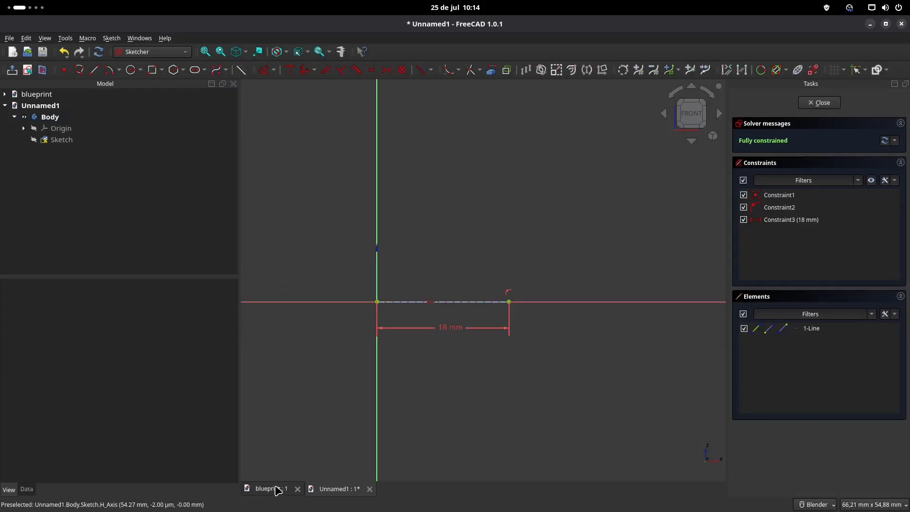
Step: Check the bushing's flange in the blueprint, then draw a 3 mm line at 0° starting on the vertical axis above the construction line
left_click(94, 70)
left_click(270, 489)
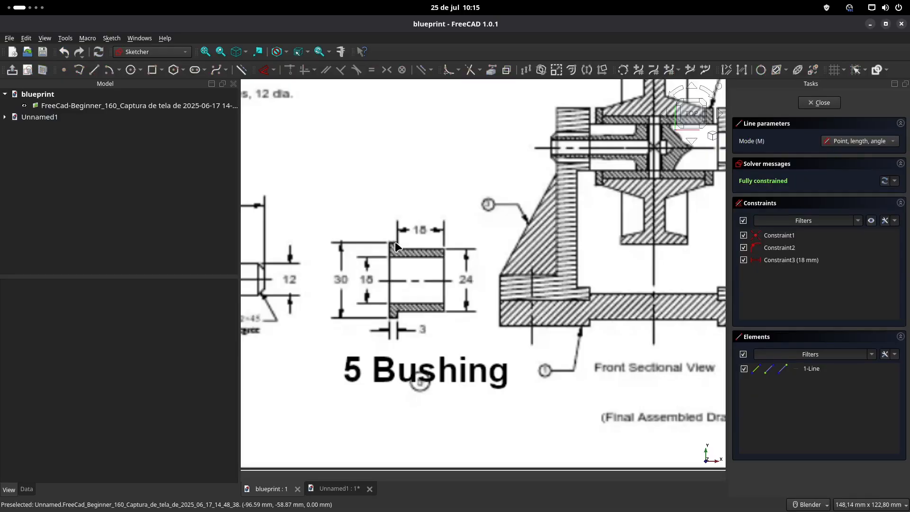
left_click(338, 488)
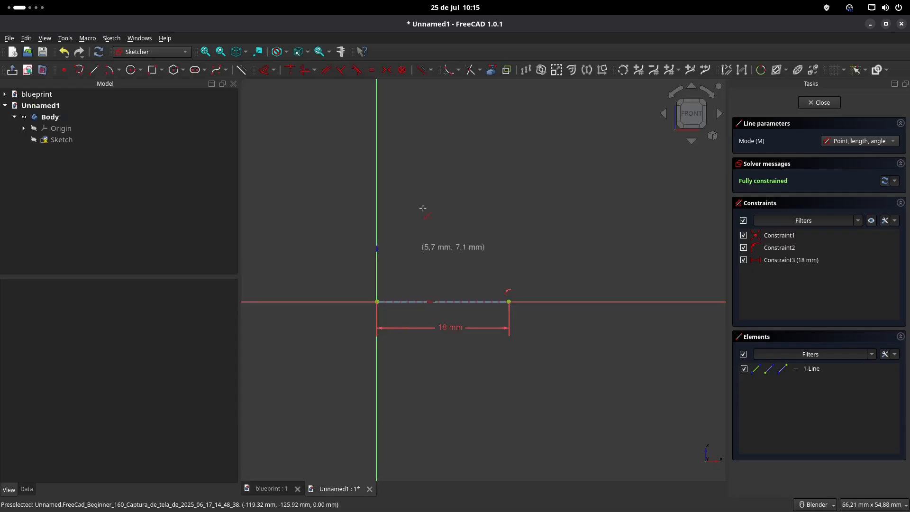
left_click(376, 208)
type("3")
key("Tab")
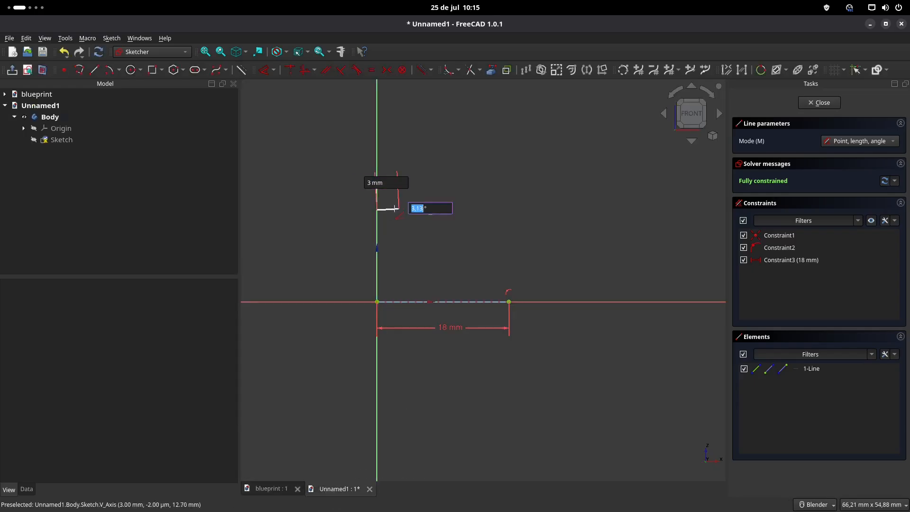
type("0")
key("Return")
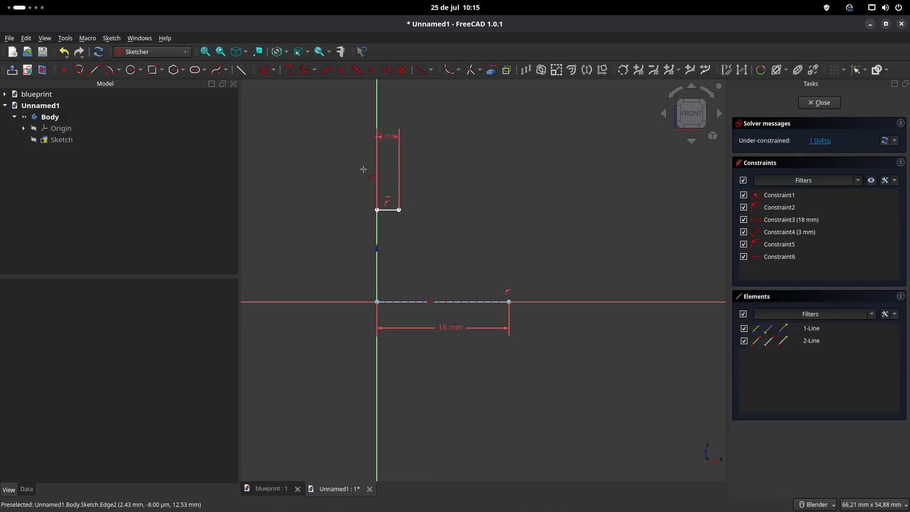
Step: Set the vertical distance from the flange line's start point to the origin to 30/2 mm
left_click(377, 210)
key("d")
left_click(348, 247)
type("30/2")
key("Return")
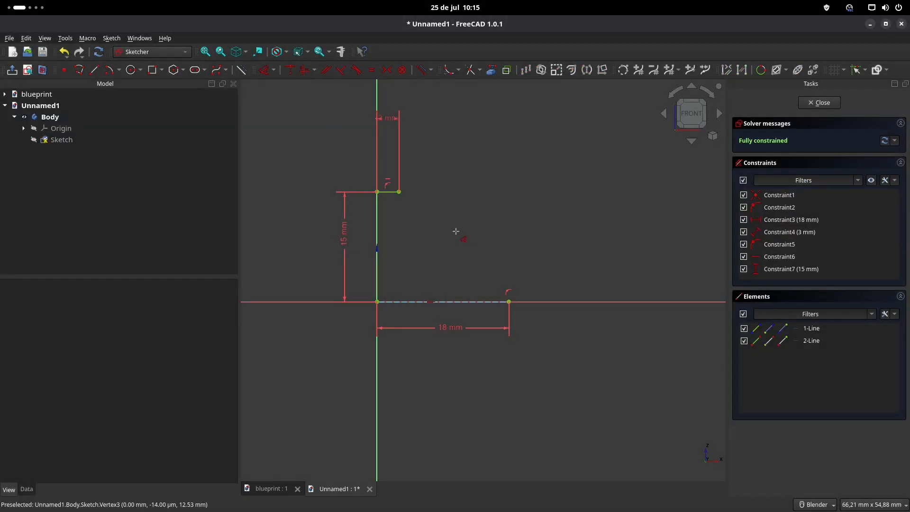
Step: Draw the rest of the L-shaped bushing profile from the flange line's free end to about 19 mm out, closing it along the vertical axis
left_click(94, 70)
left_click(400, 192)
left_click(399, 209)
left_click(399, 209)
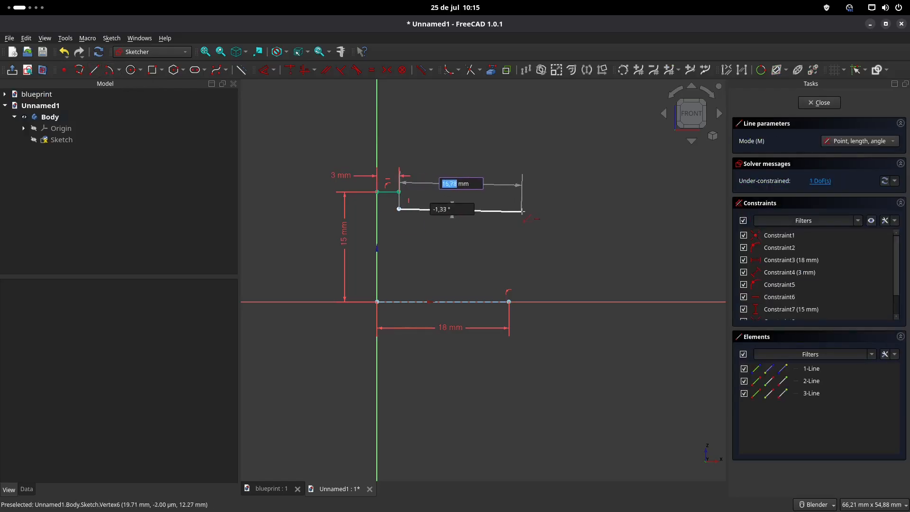
left_click(517, 209)
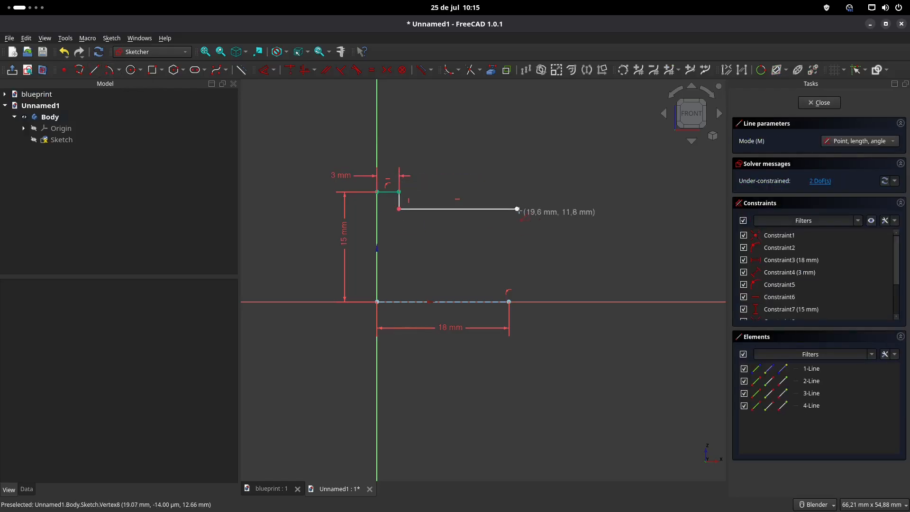
left_click(517, 227)
left_click(377, 228)
left_click(377, 192)
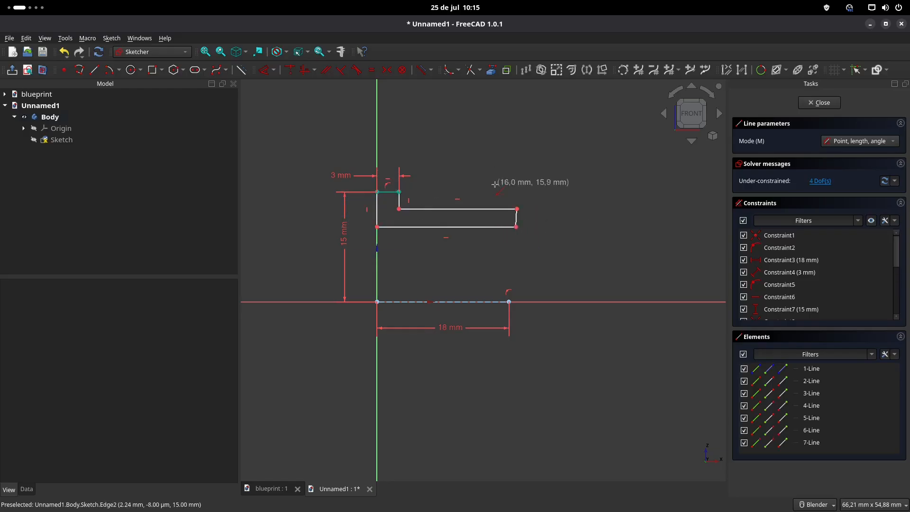
Step: Finish drawing lines and constrain the short end line of the bushing profile's sleeve to be vertical
key("Escape")
left_click(516, 219)
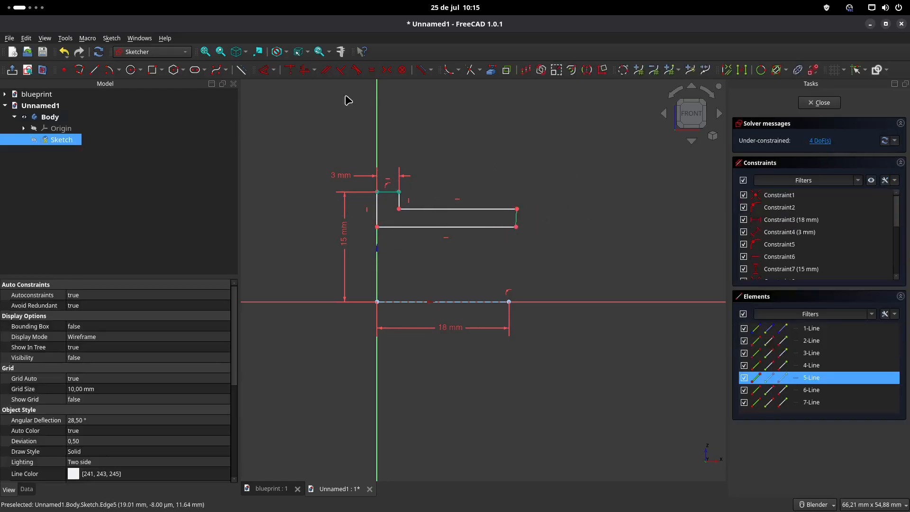
left_click(310, 71)
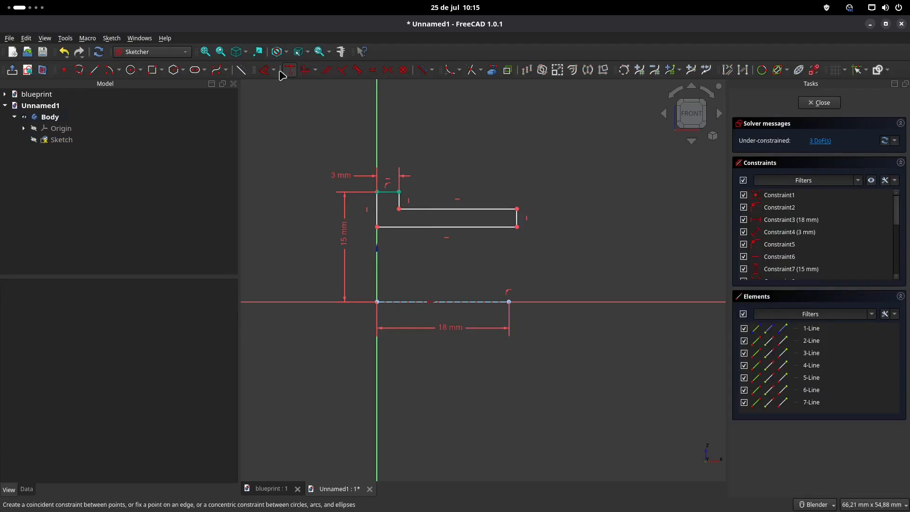
Step: Dimension the length of the sleeve's upper horizontal line as 15 mm
left_click(264, 70)
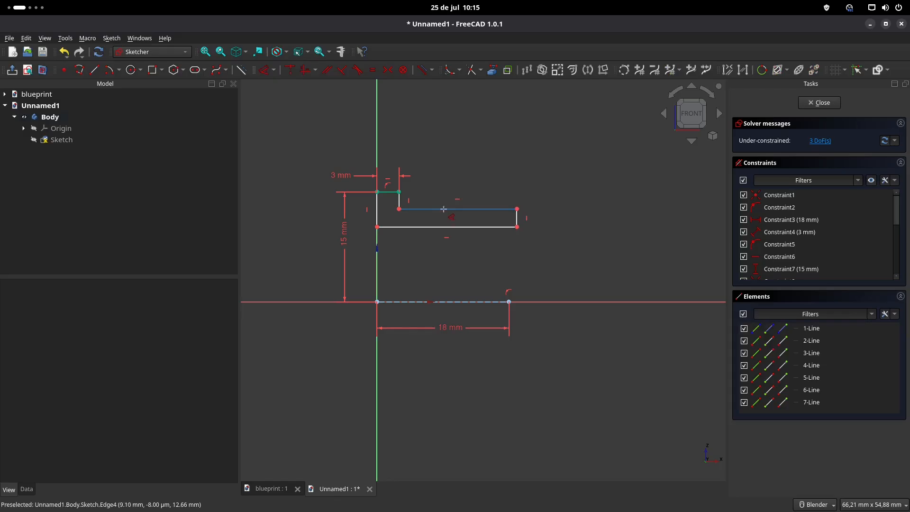
left_click(444, 209)
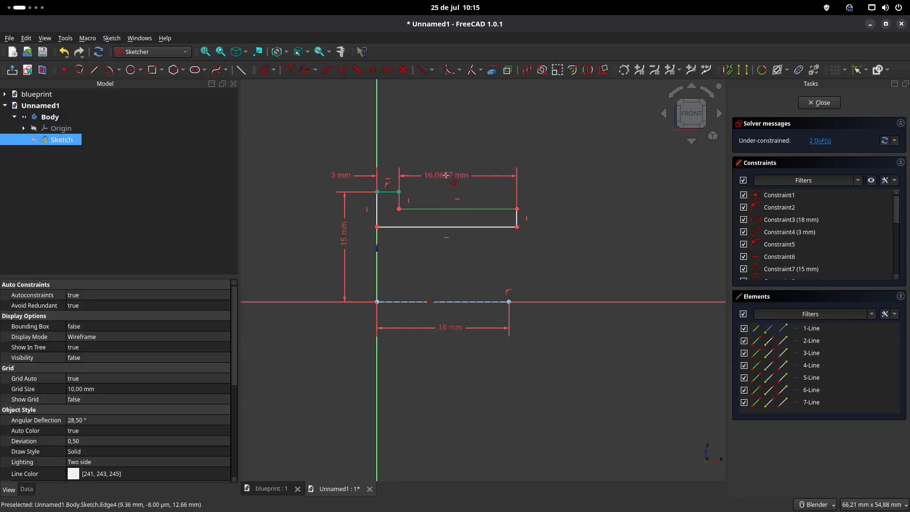
left_click(446, 179)
type("15")
key("Return")
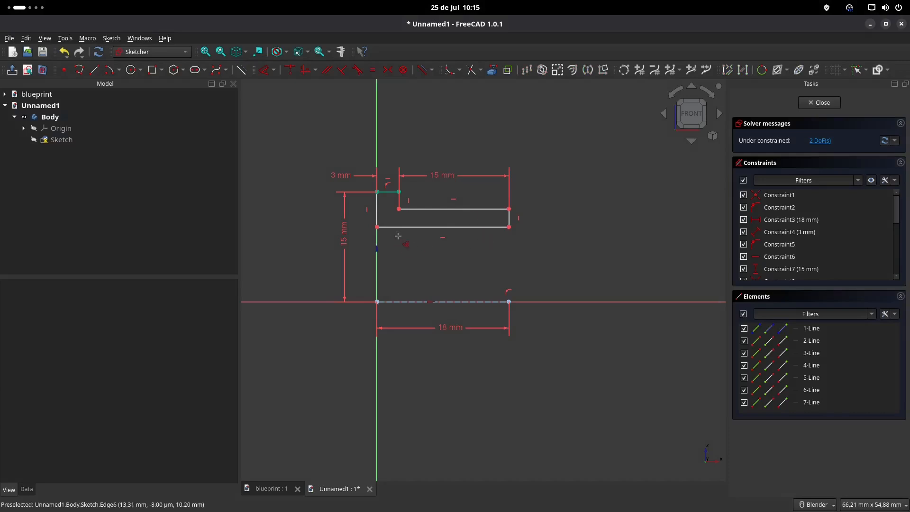
Step: Check the sleeve's outer diameter in the blueprint and dimension its upper outer corner as 24/2 mm from the horizontal axis
left_click(279, 488)
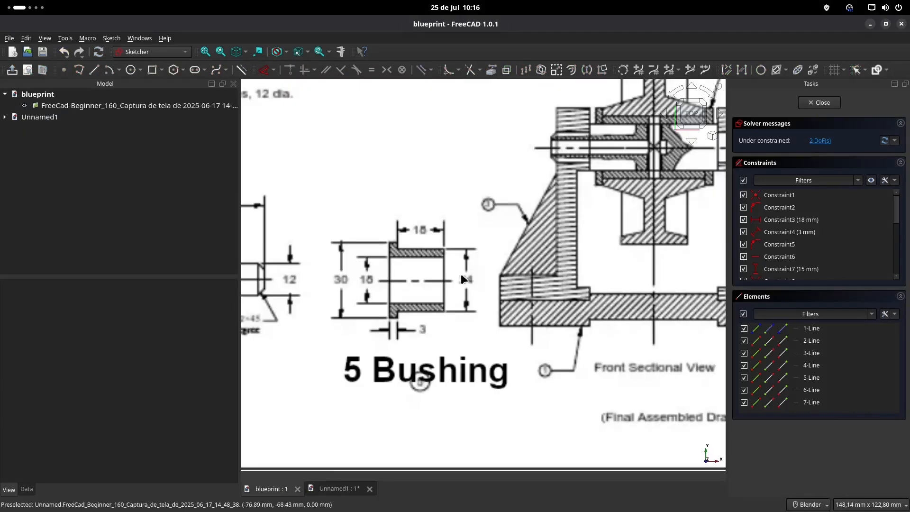
left_click(332, 489)
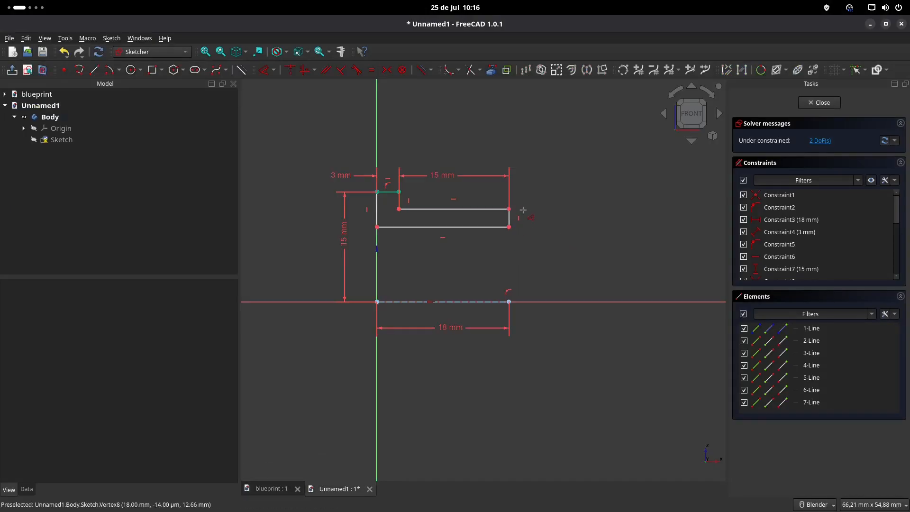
left_click(508, 208)
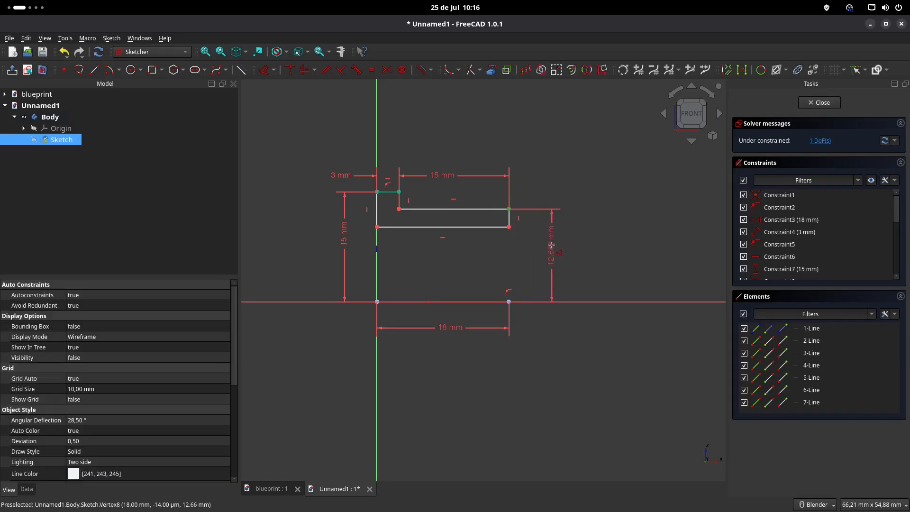
left_click(553, 249)
type("2")
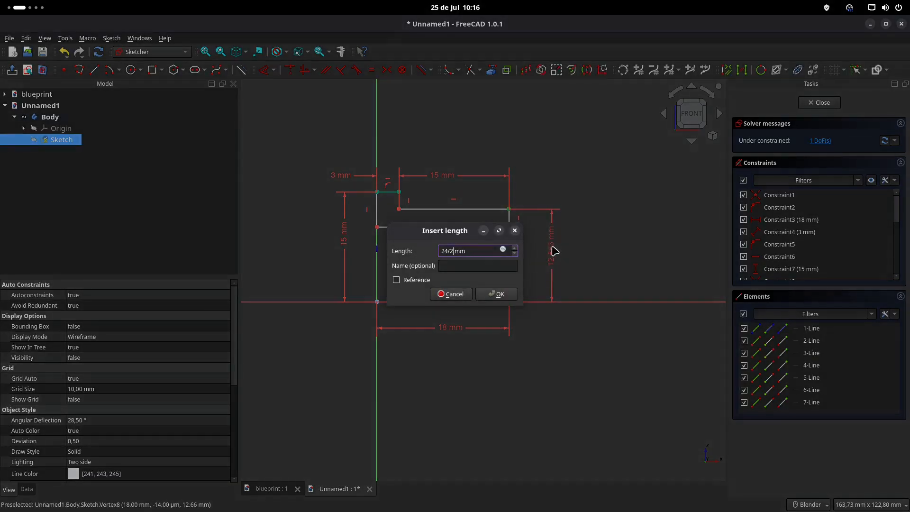
type("4/2")
key("Return")
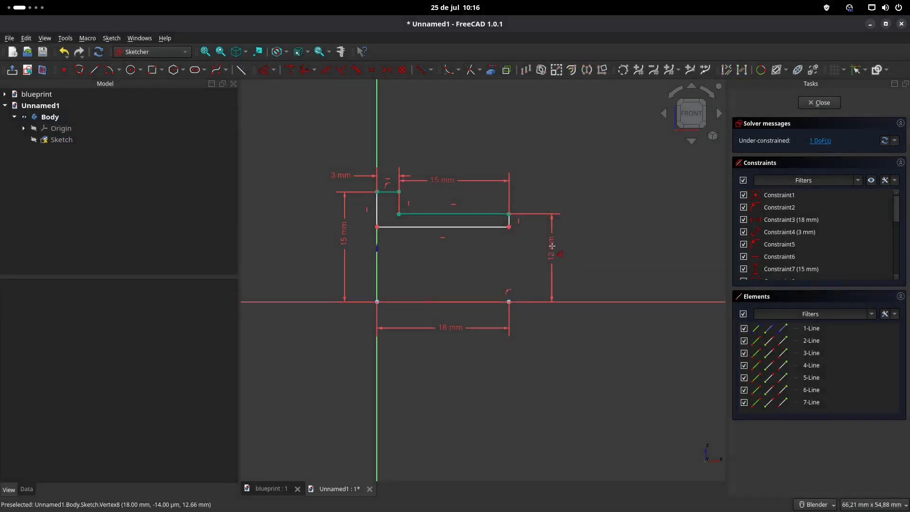
Step: Dimension the vertical distance from the sleeve's lower outer corner to the horizontal axis as 15/2 mm
left_click(509, 227)
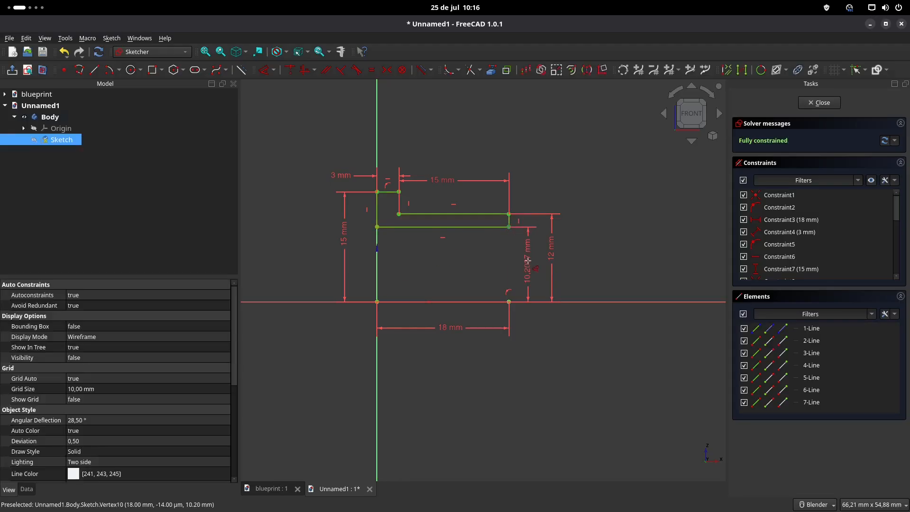
left_click(527, 261)
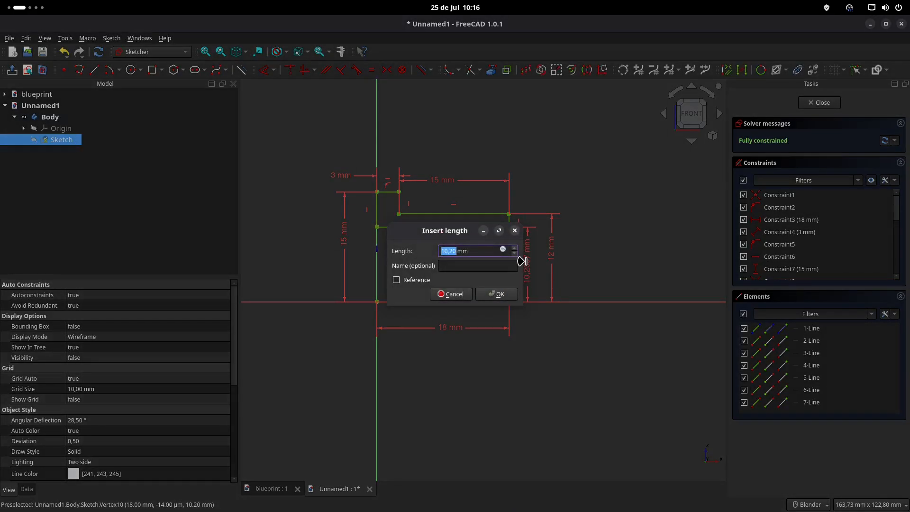
type("15/2")
key("Return")
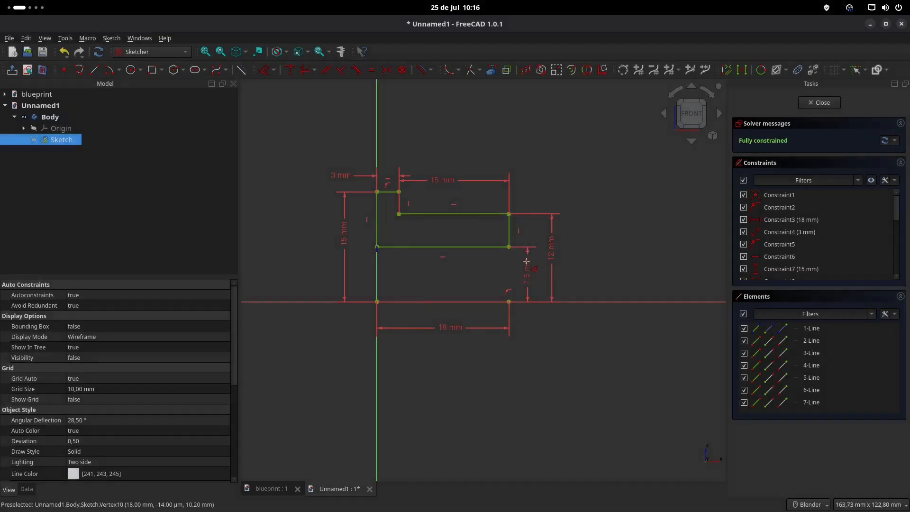
Step: Compare the bushing's lengths and diameters in the blueprint with the dimensions in the profile sketch
left_click(268, 489)
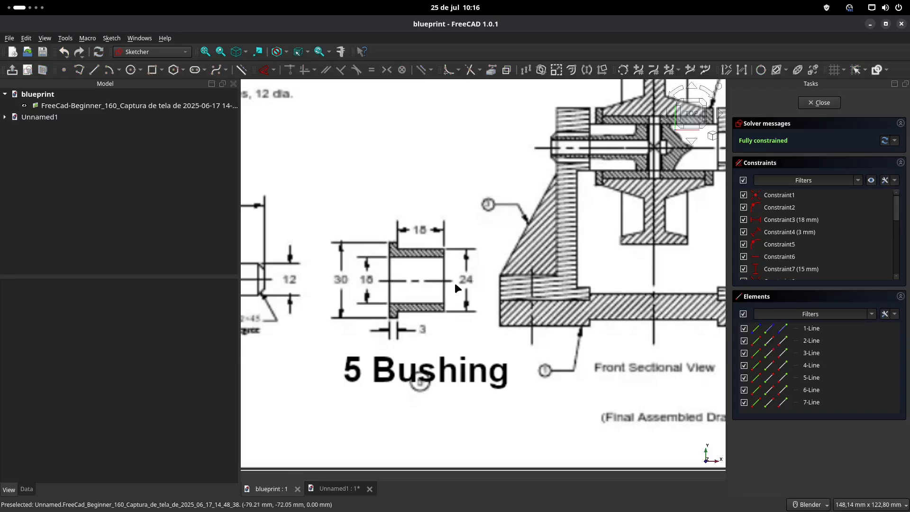
left_click(334, 489)
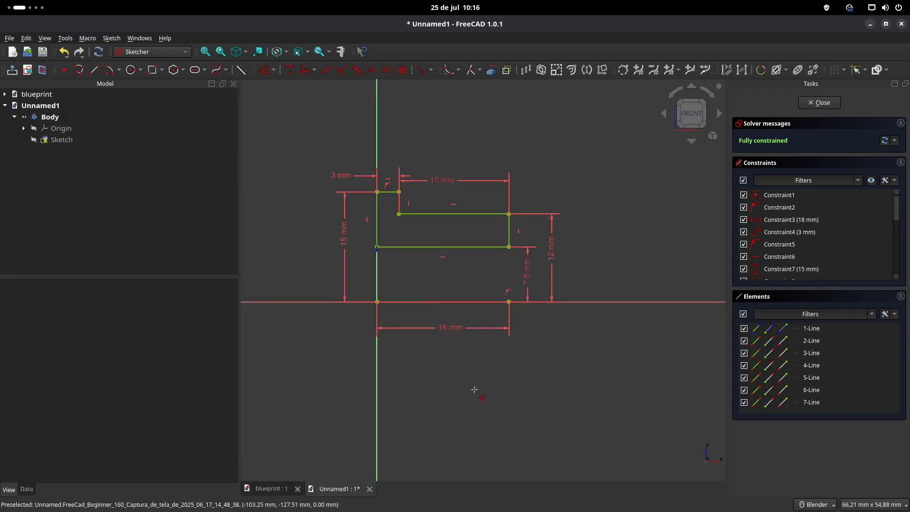
left_click(279, 489)
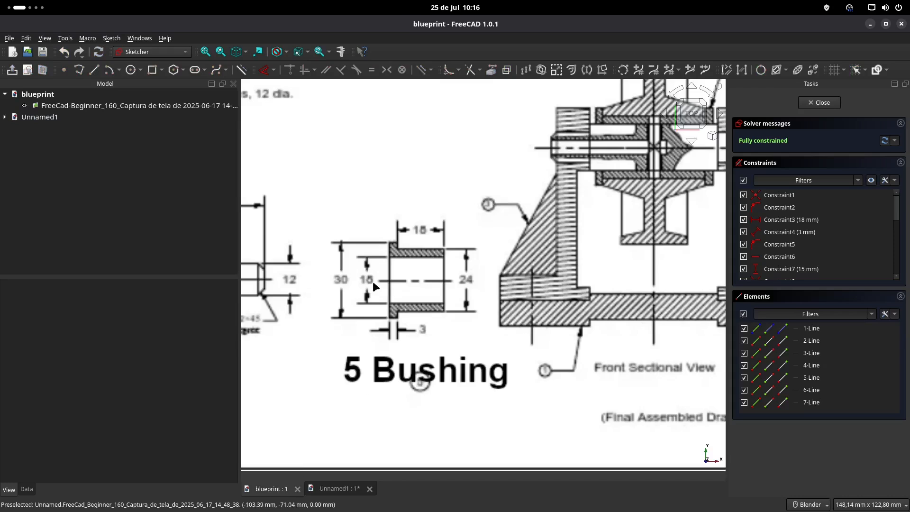
left_click(334, 488)
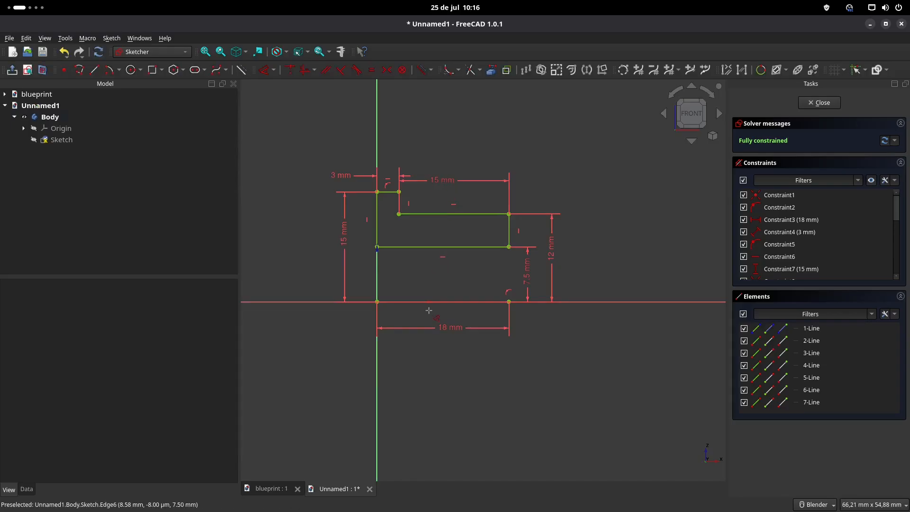
left_click(273, 490)
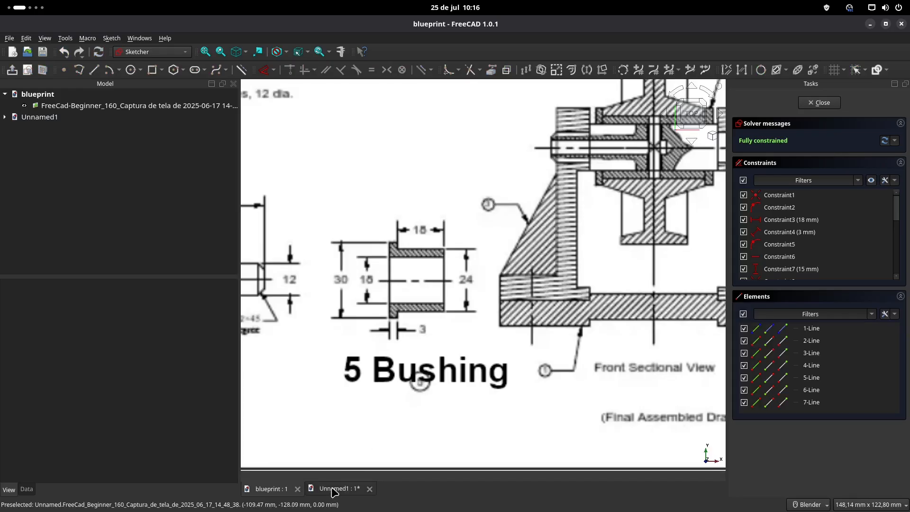
left_click(335, 491)
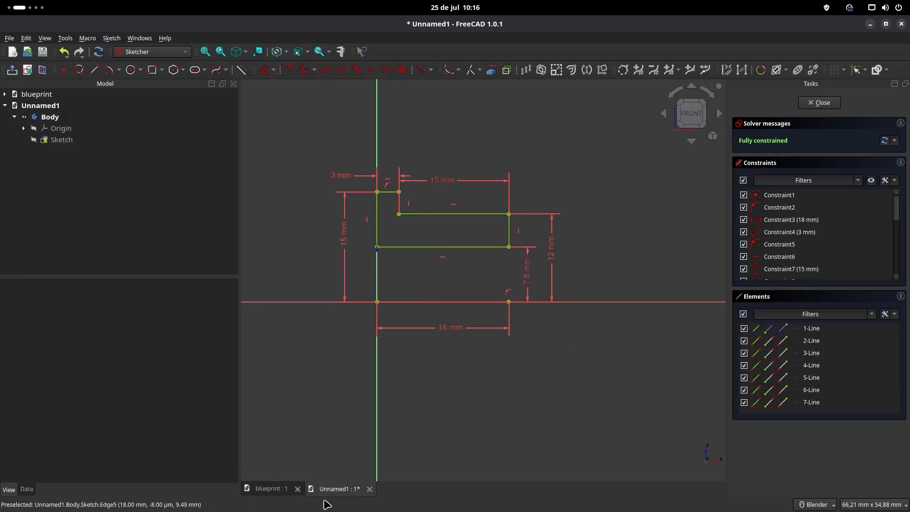
left_click(279, 490)
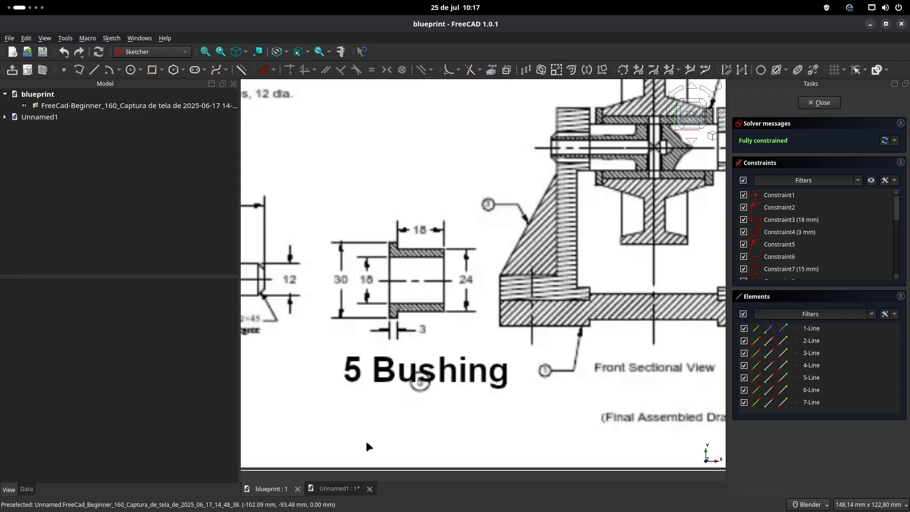
left_click(335, 489)
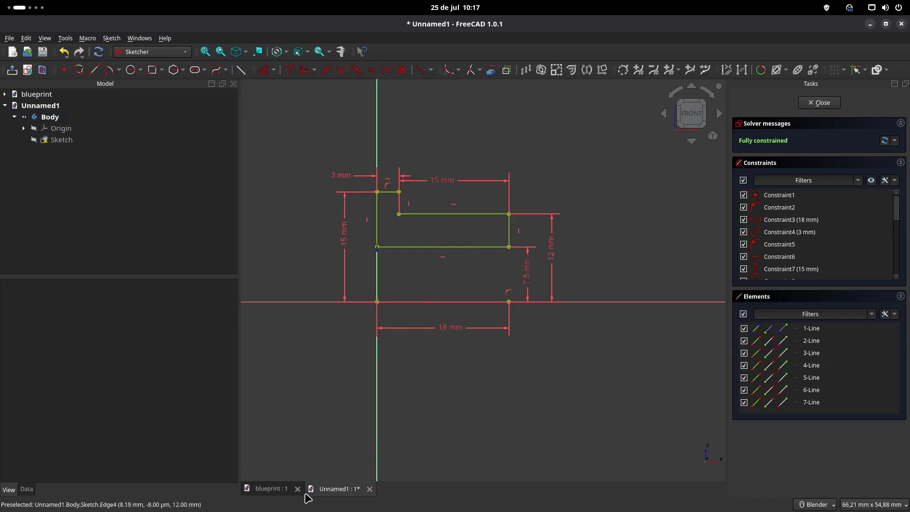
left_click(273, 490)
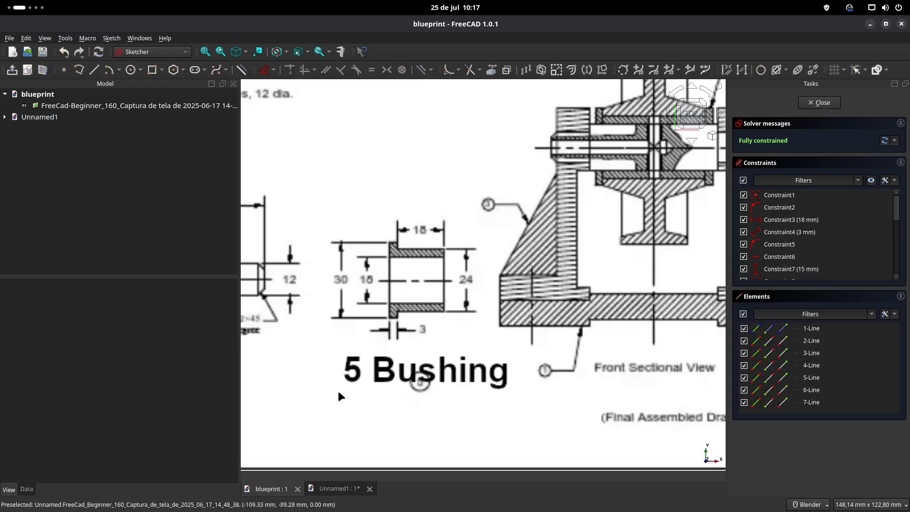
left_click(338, 489)
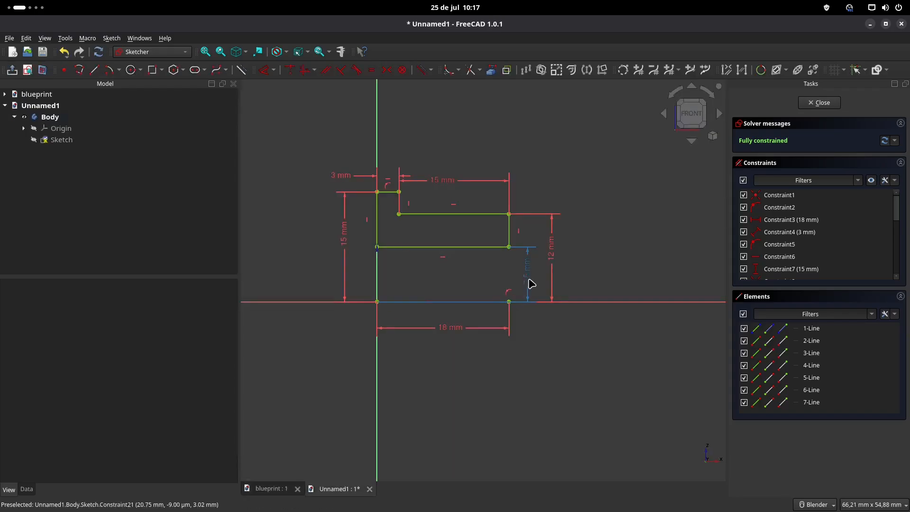
Step: Change the length dimension of the sleeve's upper horizontal line to 18 mm
left_click(446, 184)
double_click(446, 183)
type("18")
key("Return")
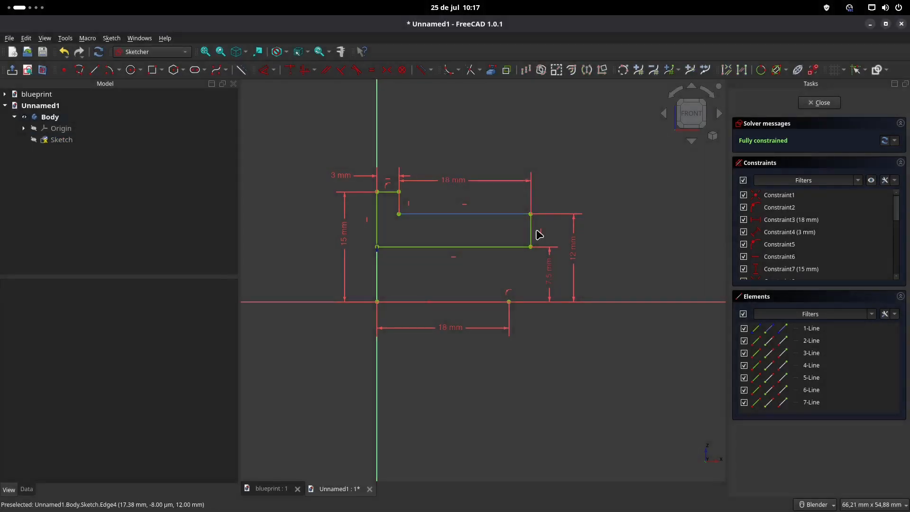
Step: Set the bore line's vertical distance from the horizontal axis to 18/2 mm and return to the blueprint's bushing drawing
double_click(549, 281)
type("18/2")
key("Return")
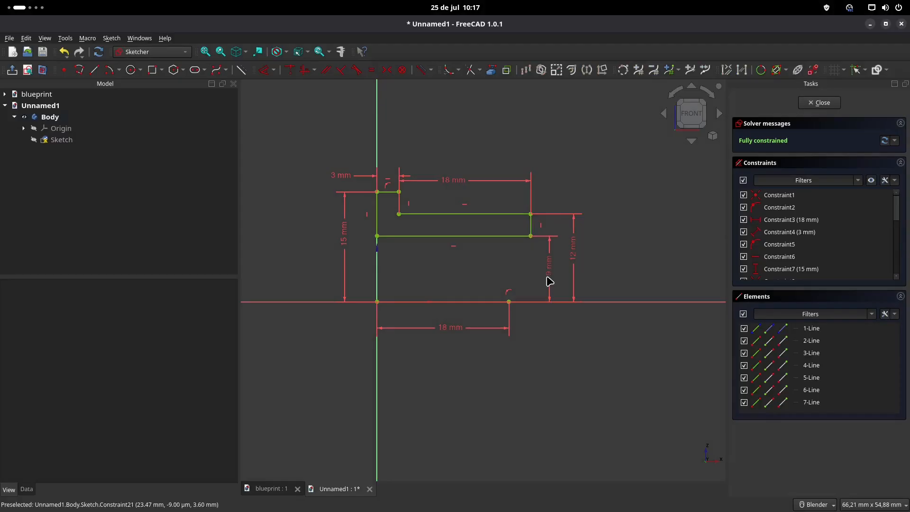
left_click(284, 489)
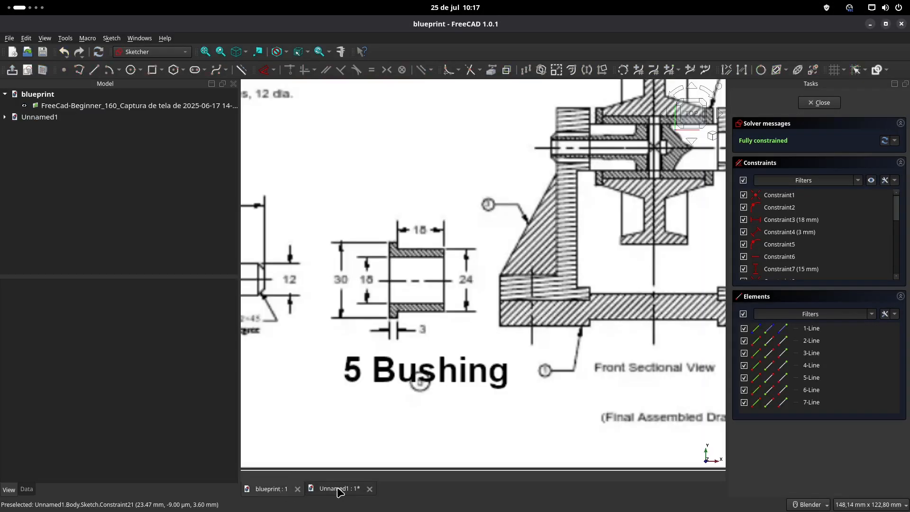
Step: Finish the bushing profile sketch and revolve it 360° about the horizontal sketch axis
left_click(338, 490)
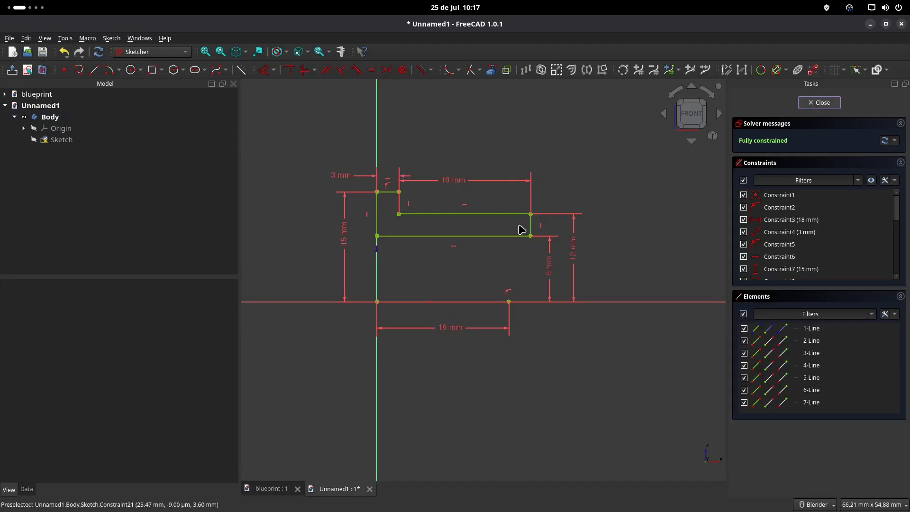
key("Escape")
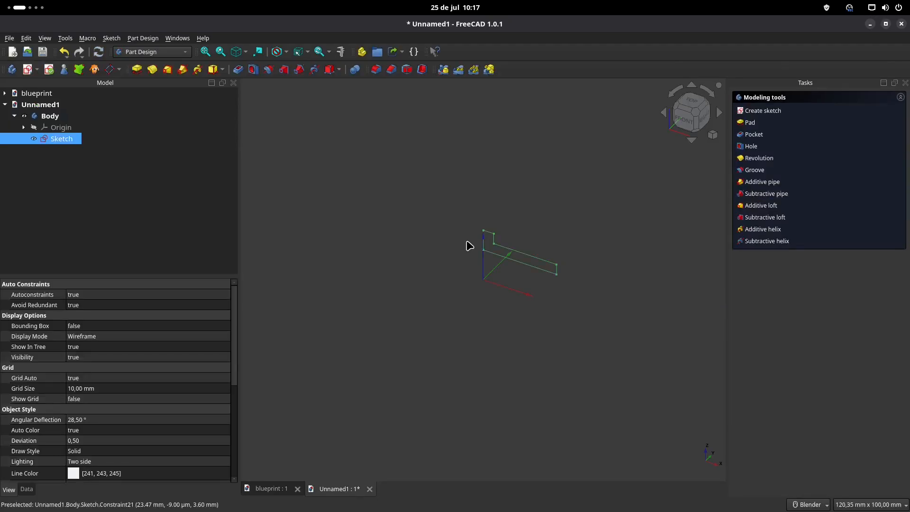
left_click(152, 70)
left_click(879, 156)
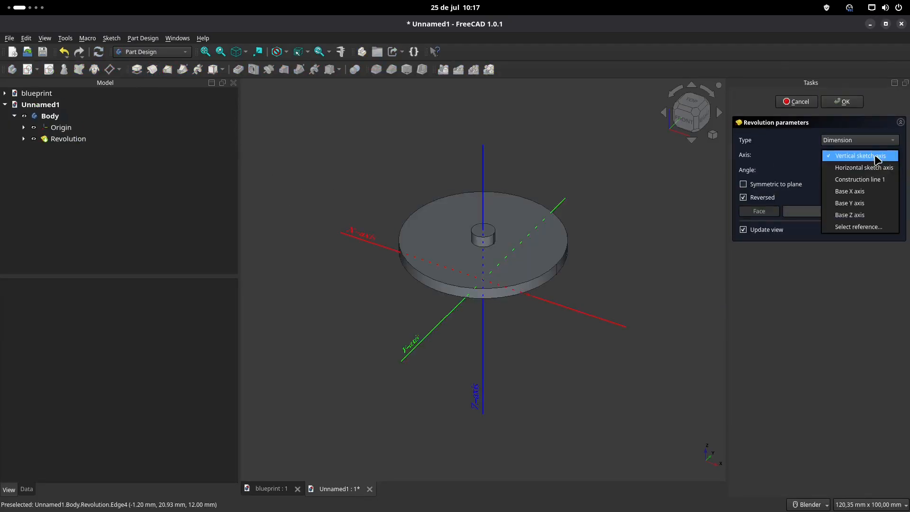
left_click(878, 168)
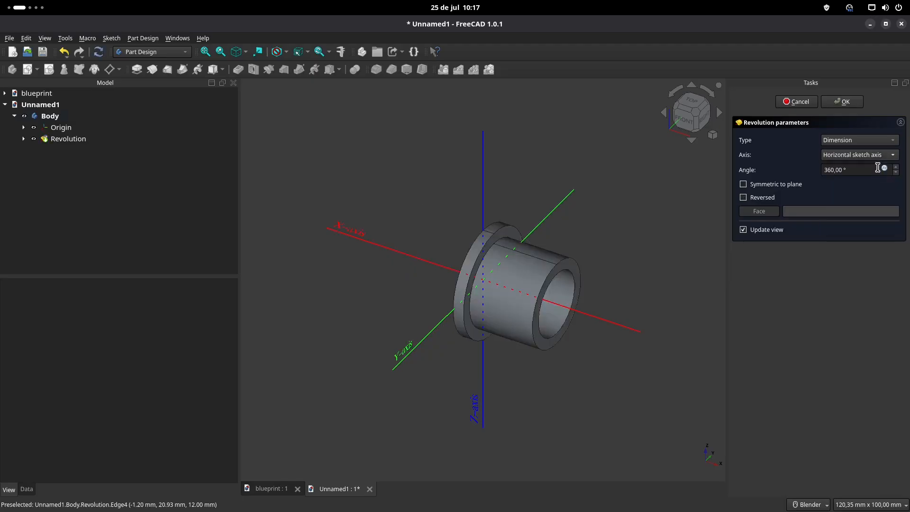
left_click(847, 101)
middle_click_drag(453, 305, 572, 298)
key("Home")
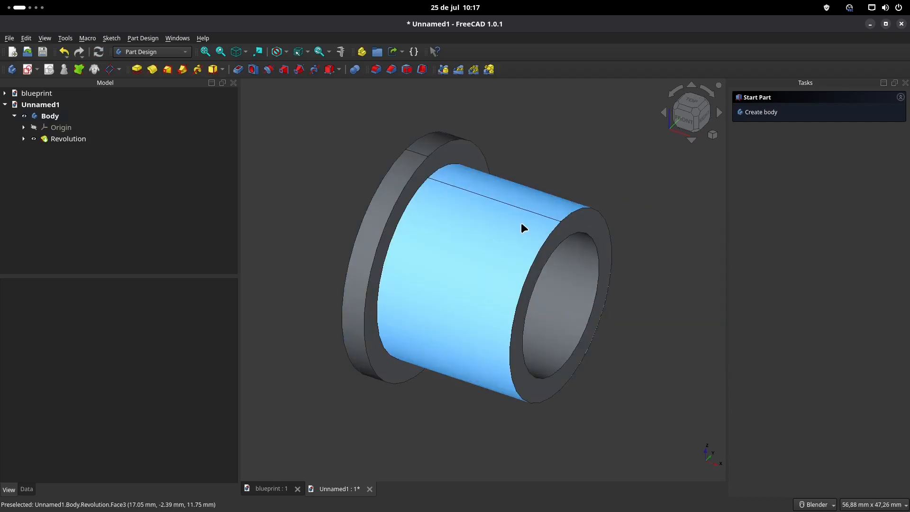
Step: Compare the bushing with the blueprint and save its document as FreeCAD_Beginner_160_bushing
left_click(271, 488)
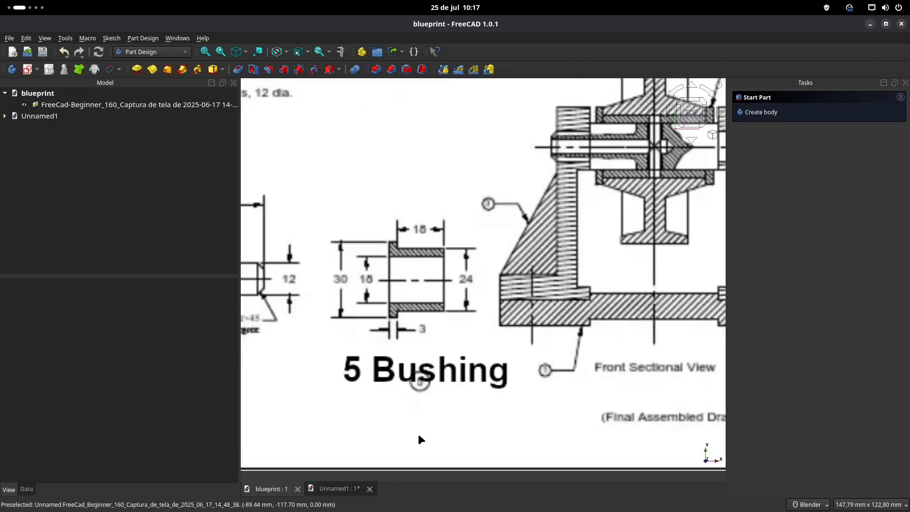
left_click(334, 489)
key("ctrl+s")
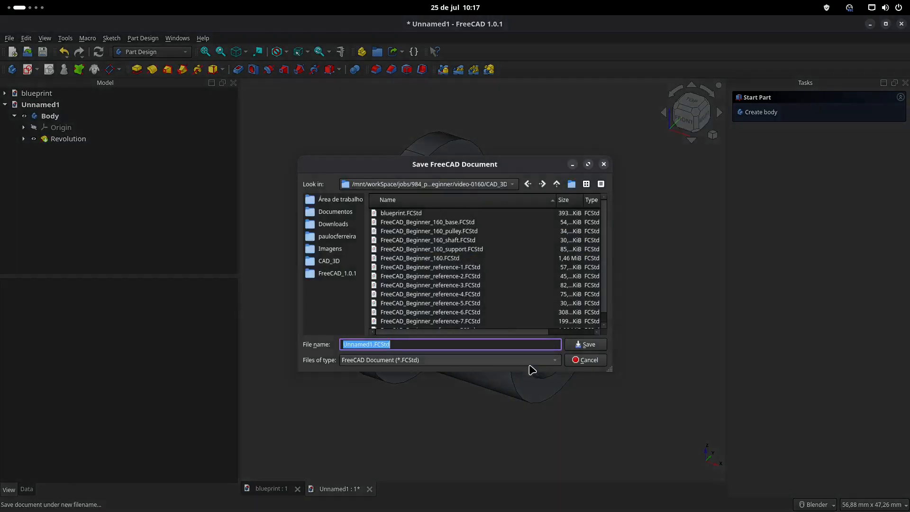
left_click(459, 249)
left_click(461, 345)
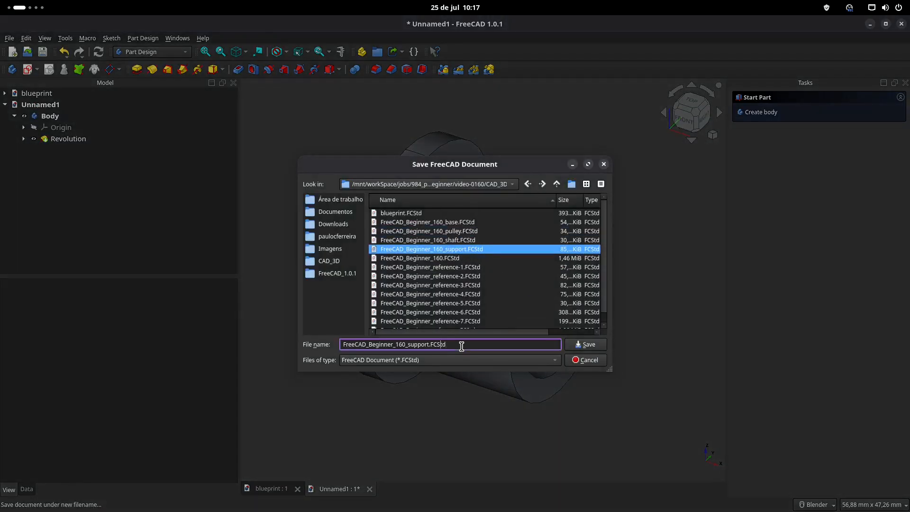
type("bushing")
left_click(588, 344)
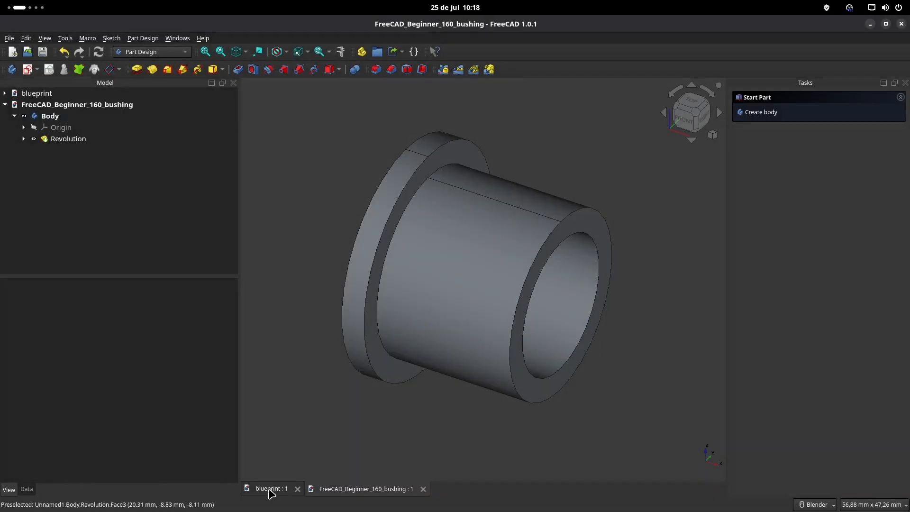
Step: Close the saved bushing document, leaving only the blueprint open
left_click(269, 489)
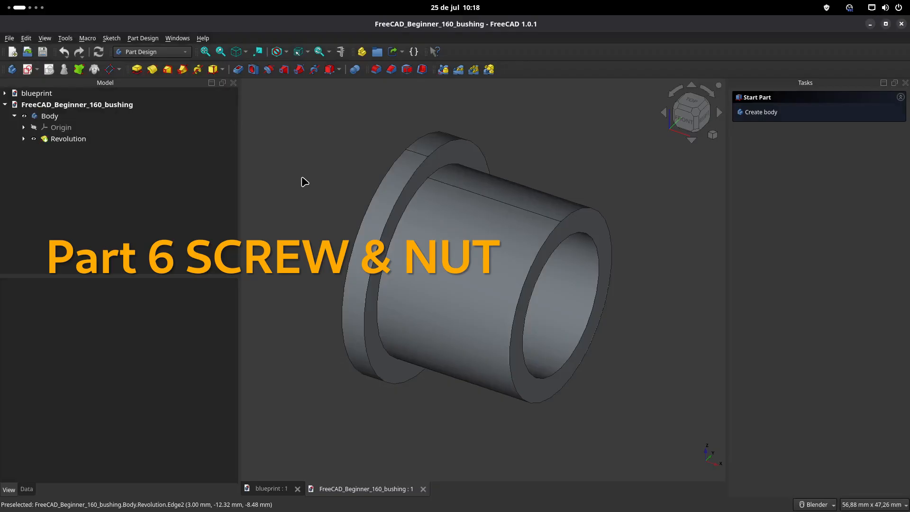
middle_click_drag(311, 168, 315, 175, "shift")
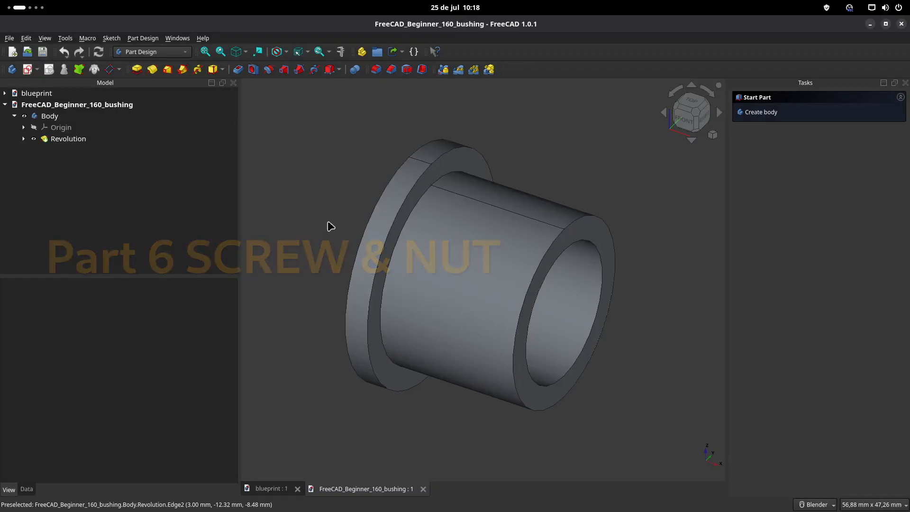
left_click(423, 488)
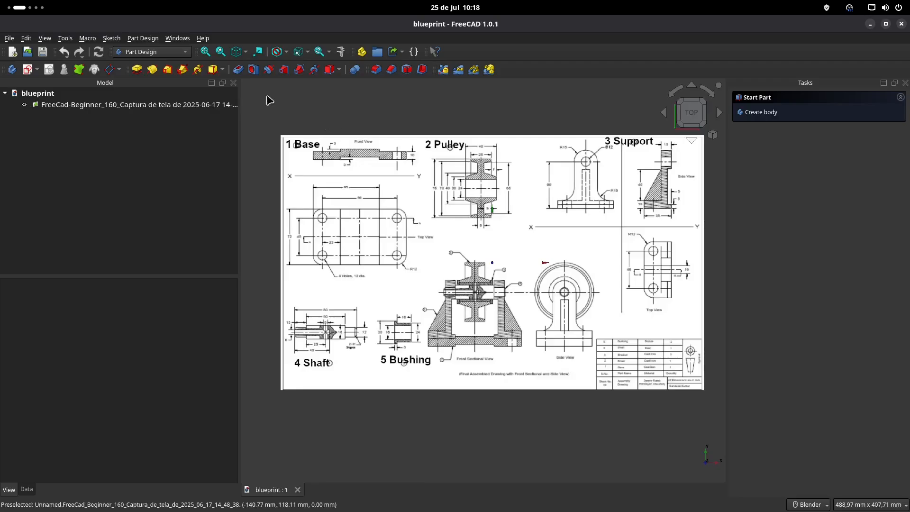
Step: Search the Addon Manager for "fas", check the Fasteners Workbench's installation page, and close the manager
left_click(171, 53)
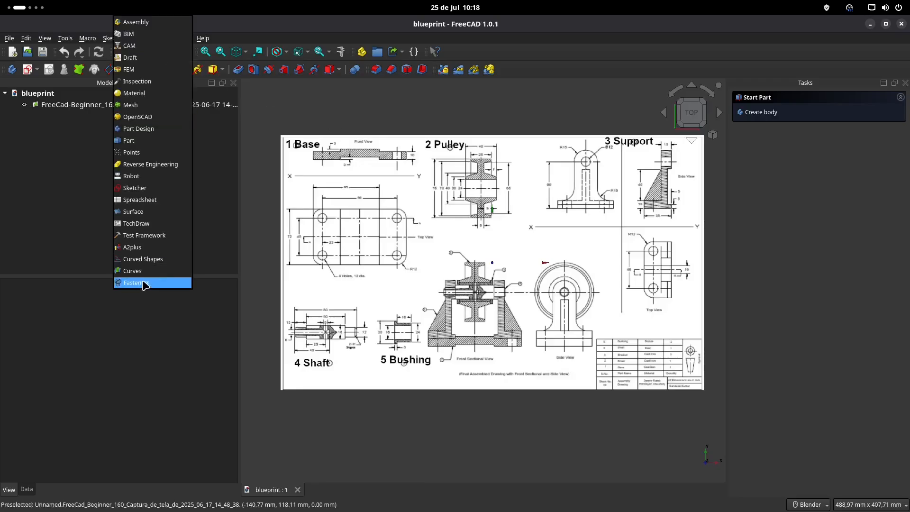
left_click(65, 39)
left_click(65, 38)
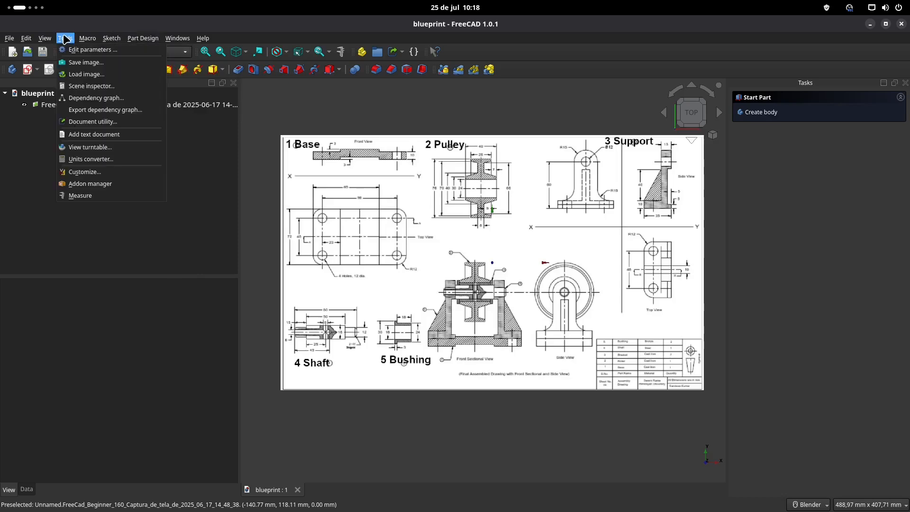
left_click(91, 184)
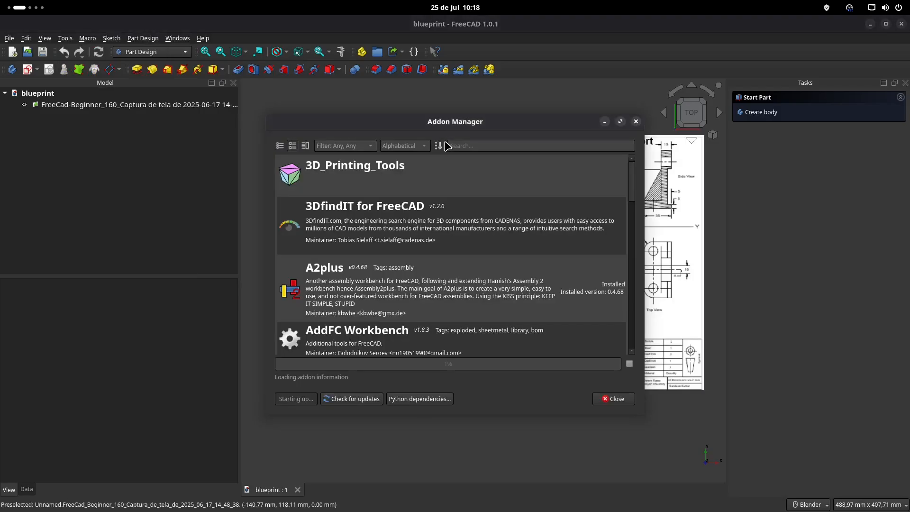
left_click(481, 147)
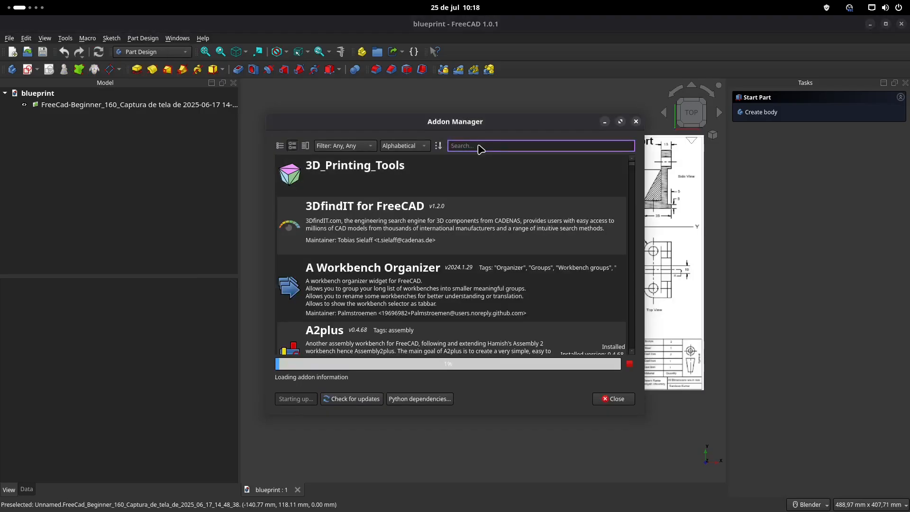
type("f")
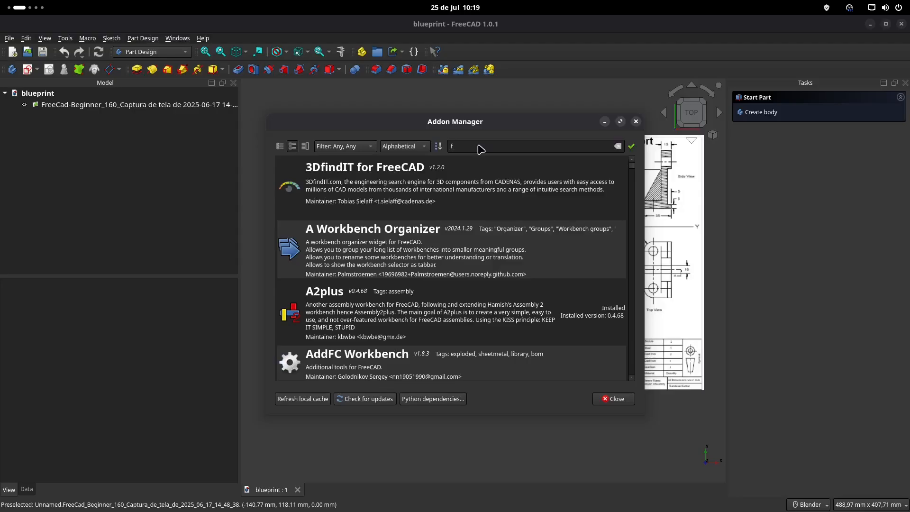
left_click(472, 148)
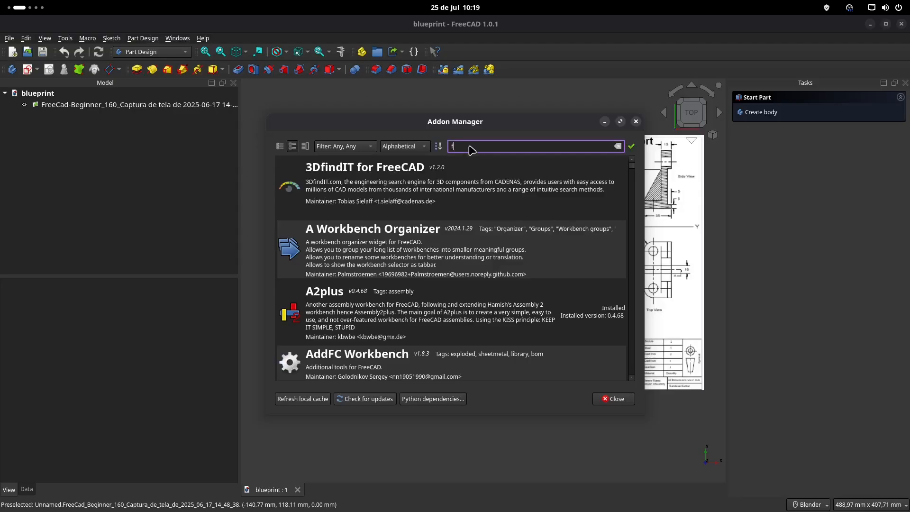
type("as")
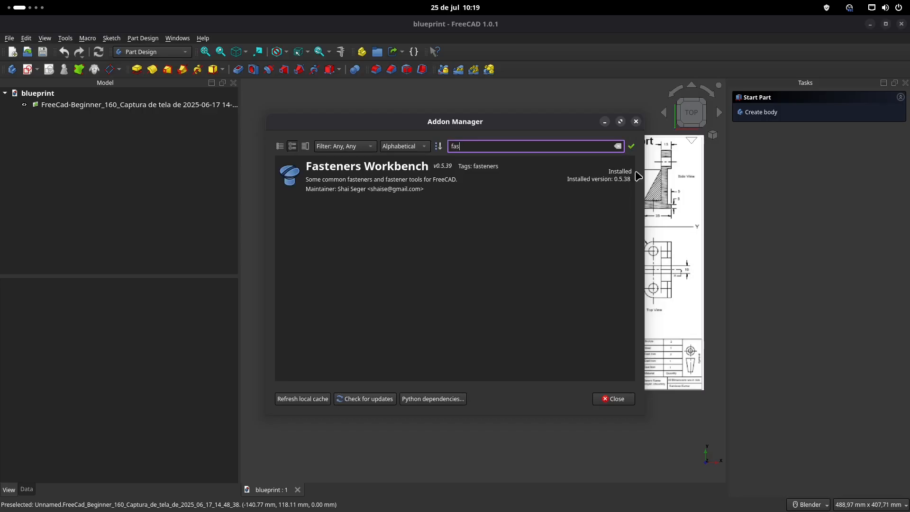
left_click(373, 172)
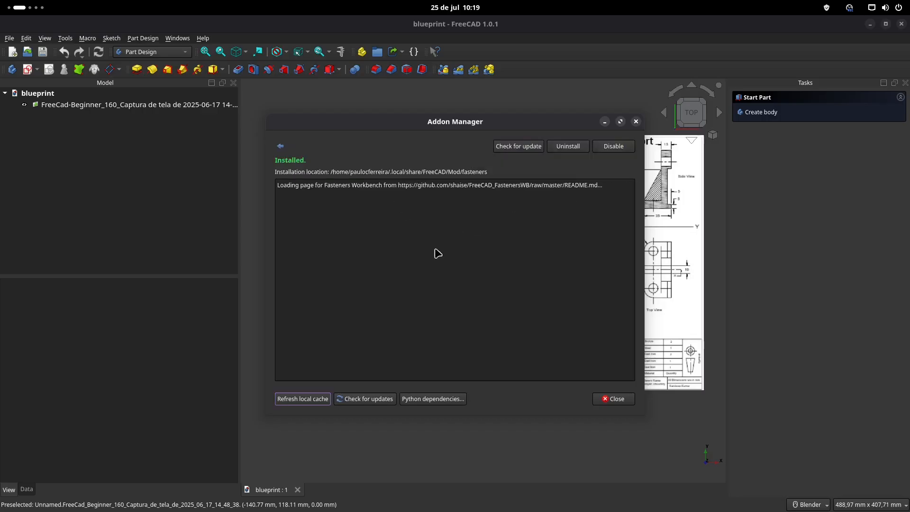
left_click(615, 399)
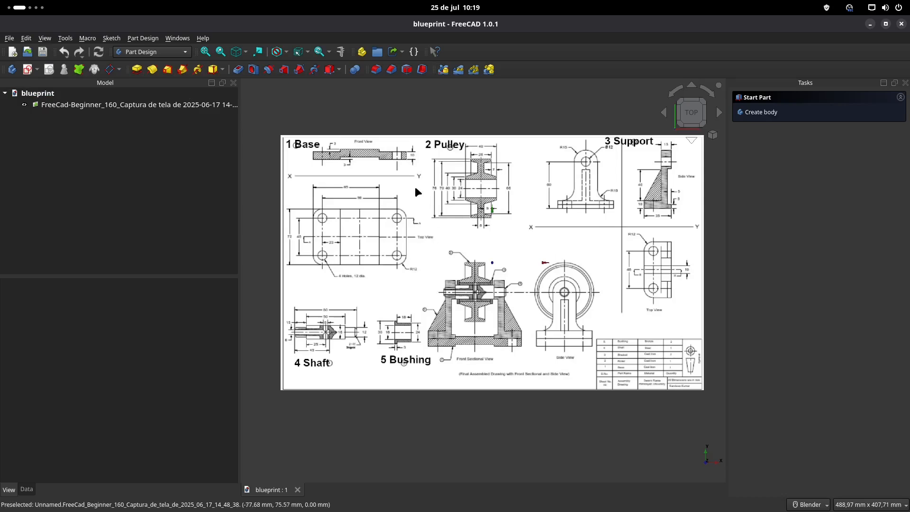
Step: Examine the base's hole callout and the bolt locations in the front sectional view of the blueprint
middle_click_drag(418, 192, 406, 195, "shift")
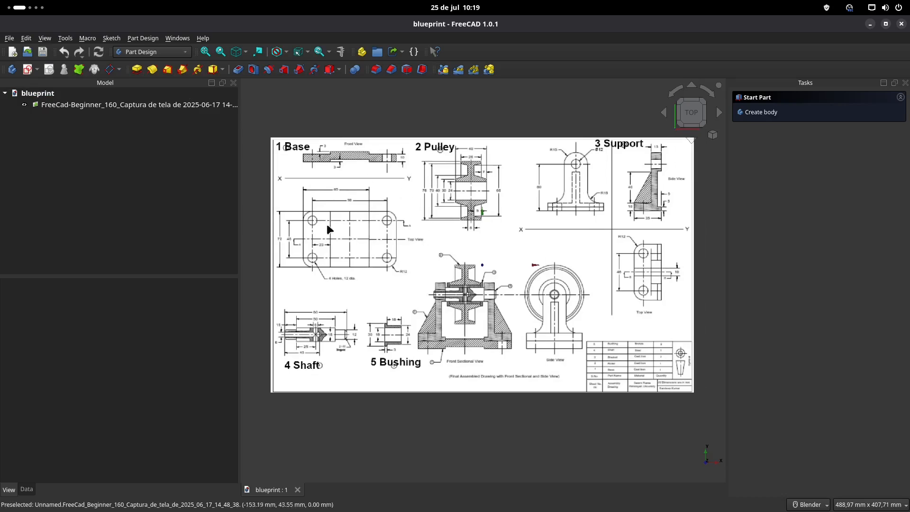
scroll(314, 222, "up", 2)
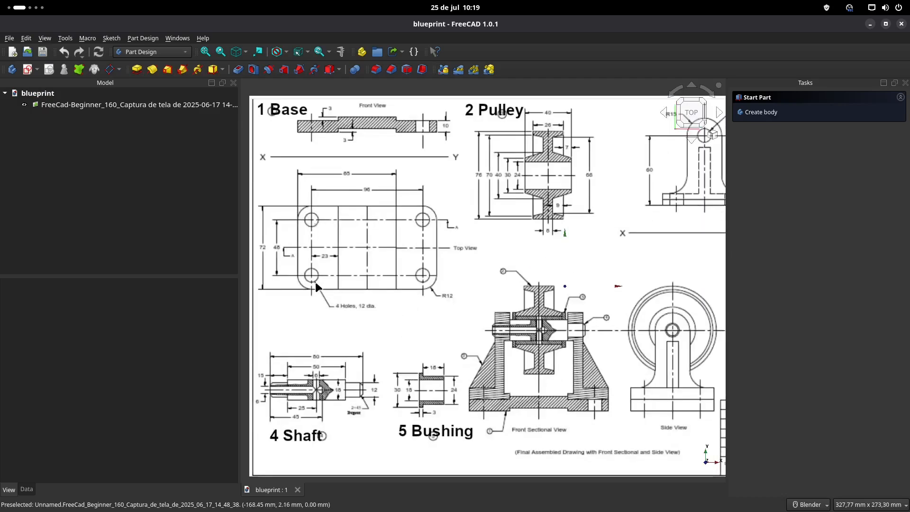
scroll(317, 286, "up", 2)
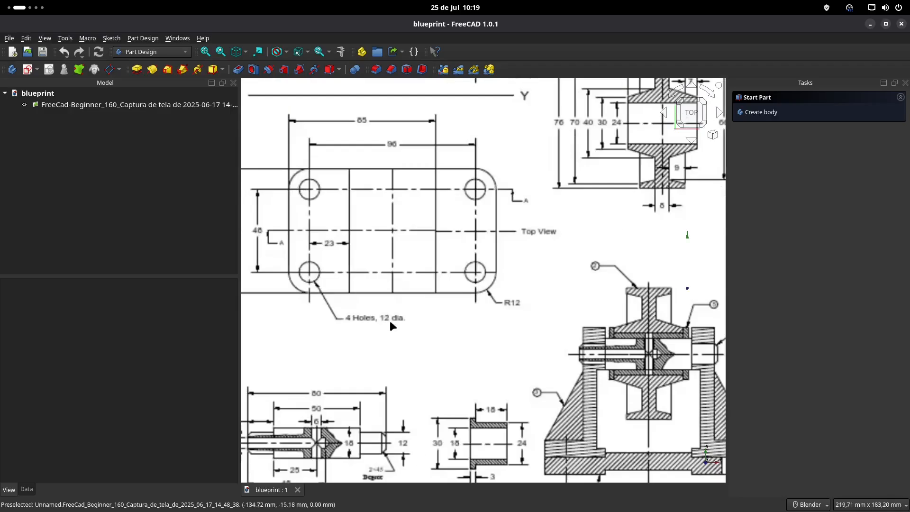
scroll(396, 319, "down", 5)
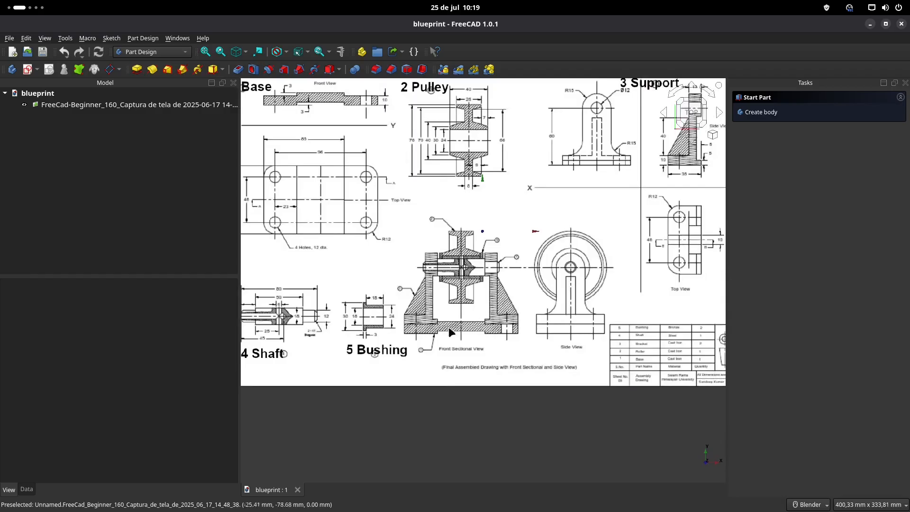
scroll(504, 332, "up", 3)
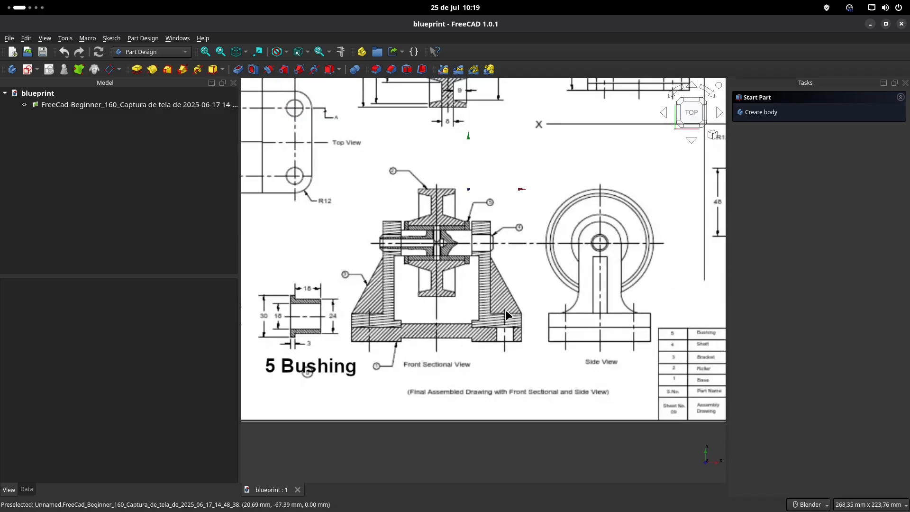
middle_click_drag(548, 322, 552, 278, "shift")
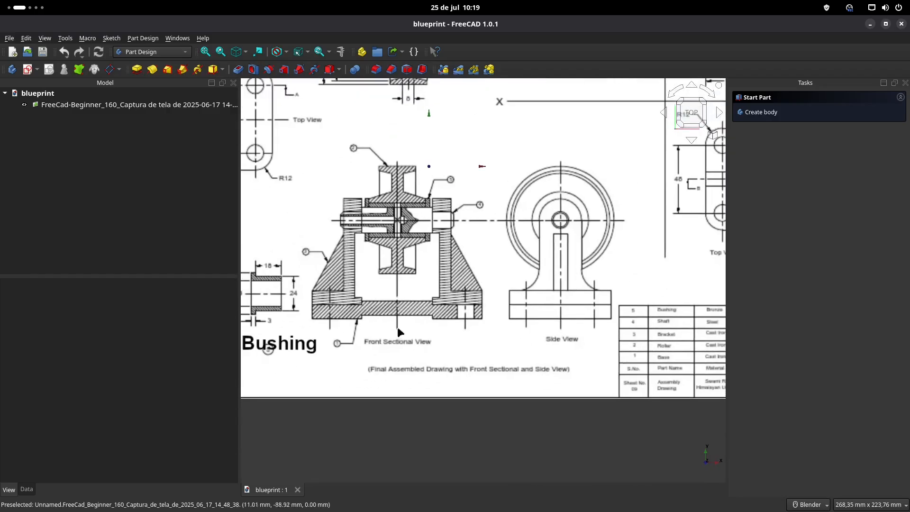
middle_click_drag(348, 322, 459, 311, "shift")
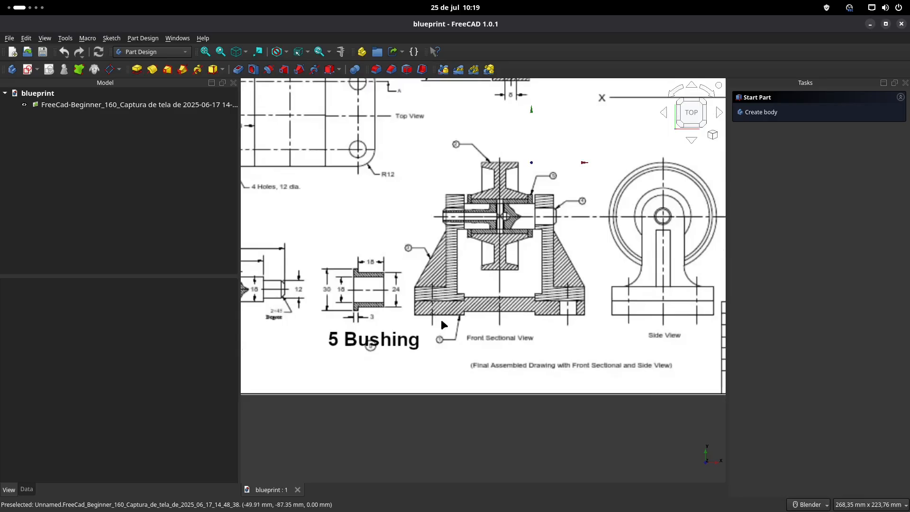
scroll(441, 313, "down", 4)
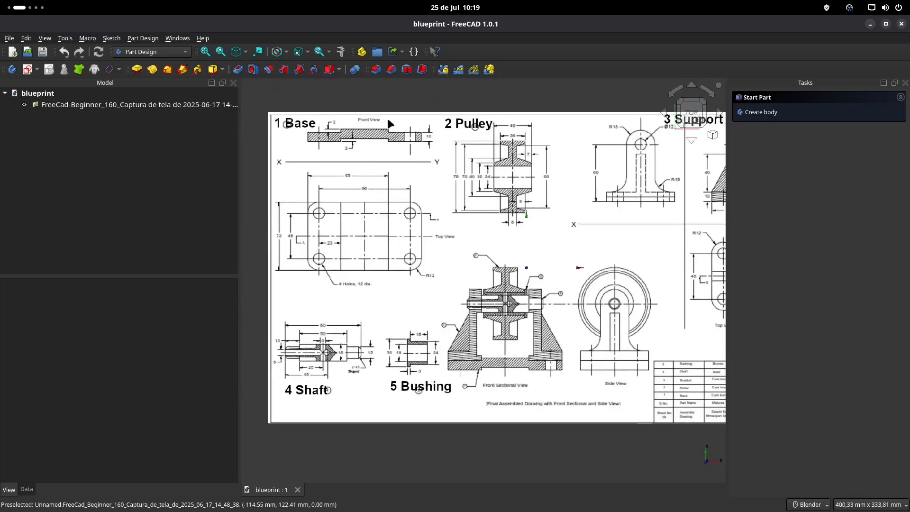
Step: Switch to the Fasteners workbench and insert a hexagon-head screw in a new empty document
left_click(178, 51)
left_click(183, 280)
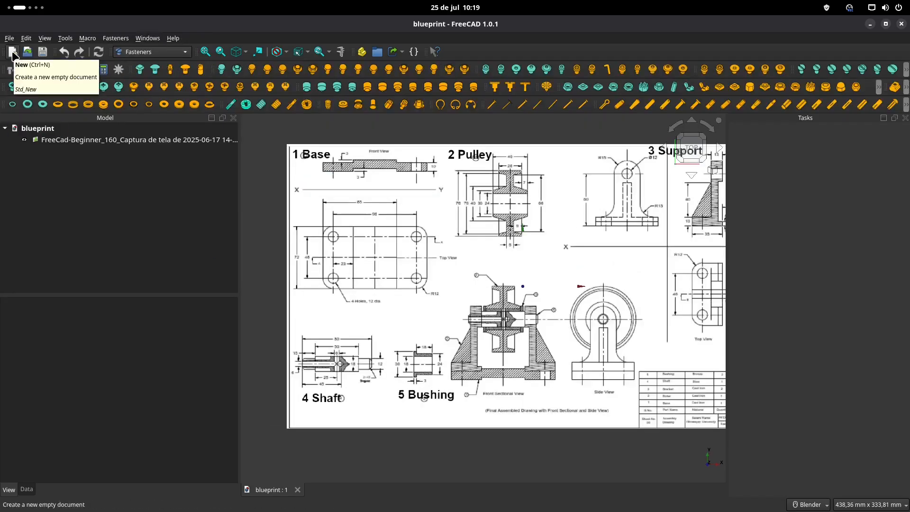
left_click(13, 53)
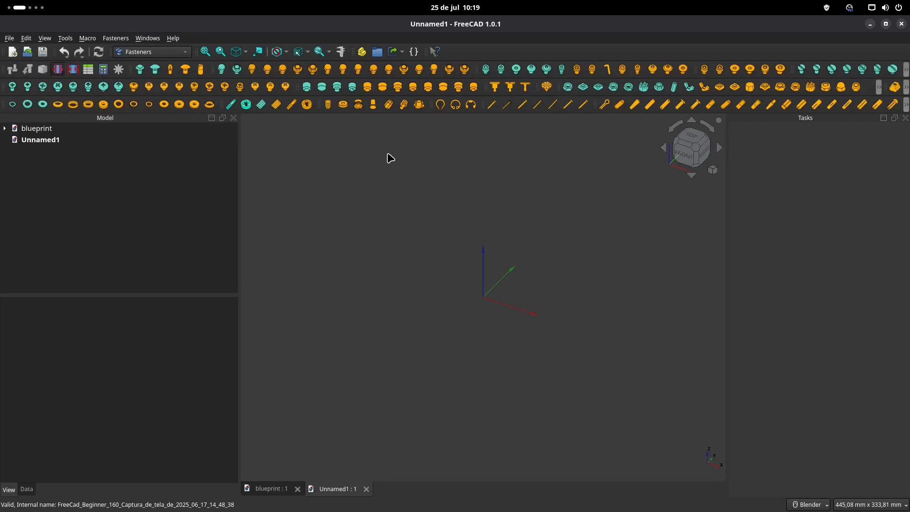
left_click(268, 71)
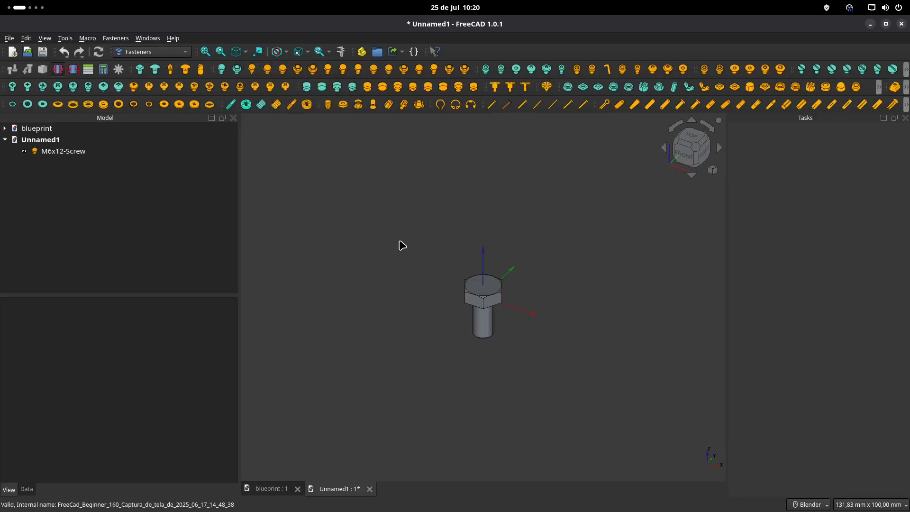
Step: Select the new screw and check the base's hole diameter callout in the blueprint
left_click(63, 152)
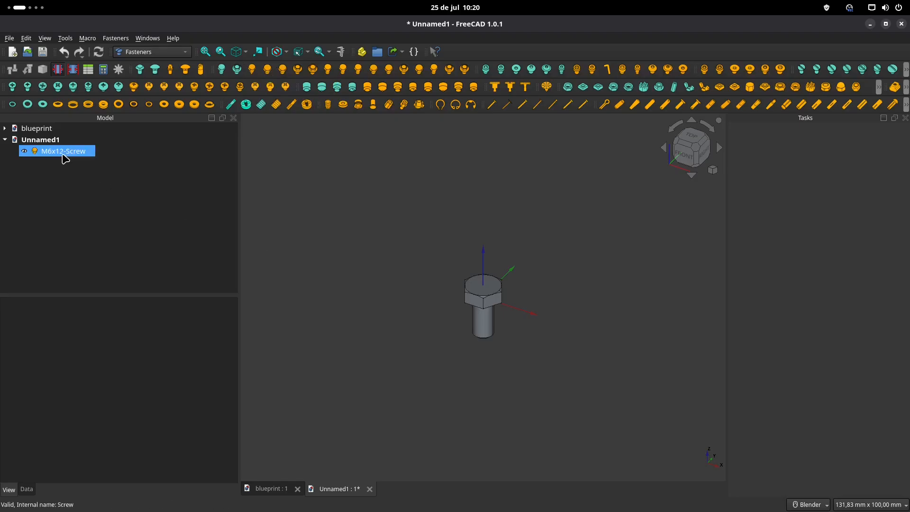
left_click(271, 488)
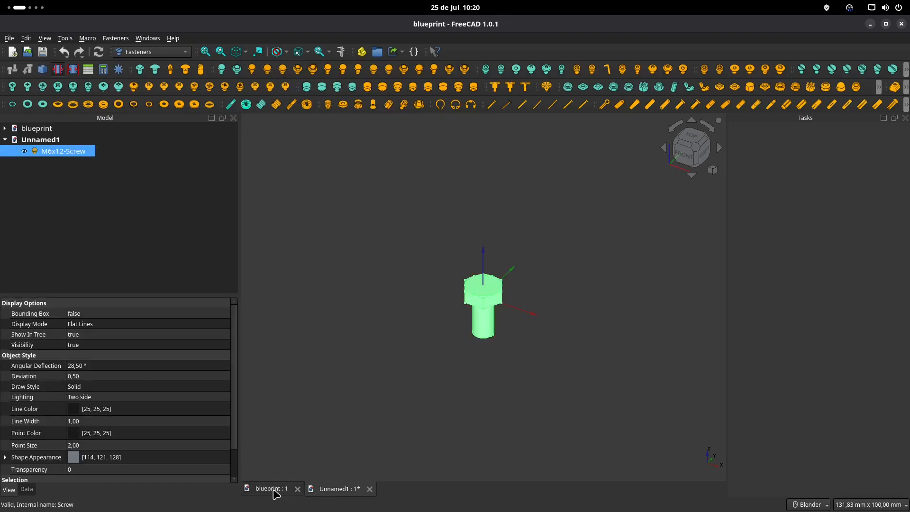
scroll(355, 294, "up", 4)
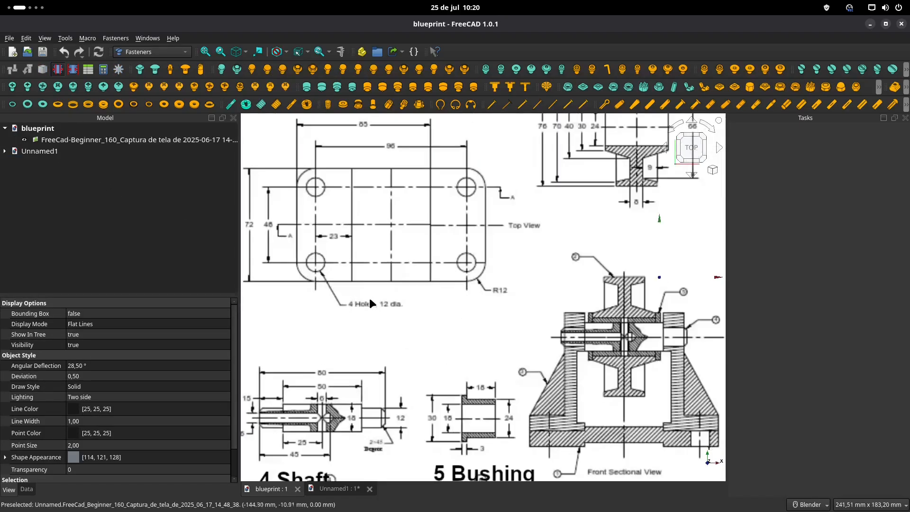
Step: Return to the unsaved screw document and set the hexagon-head screw's diameter to M12
left_click(338, 488)
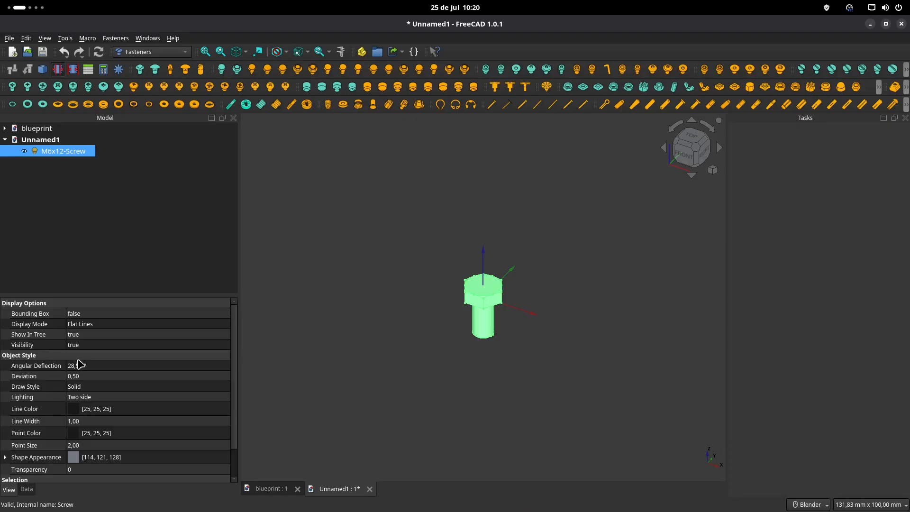
left_click(26, 489)
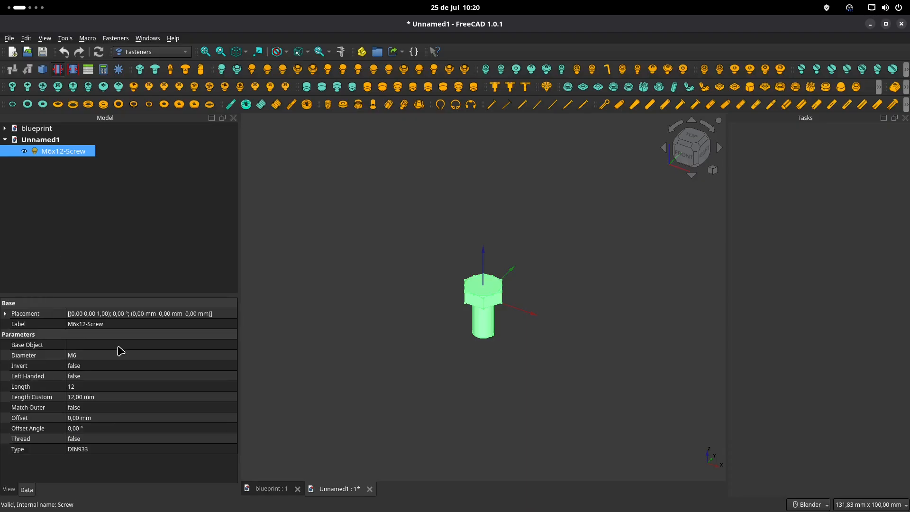
left_click(104, 360)
left_click(97, 360)
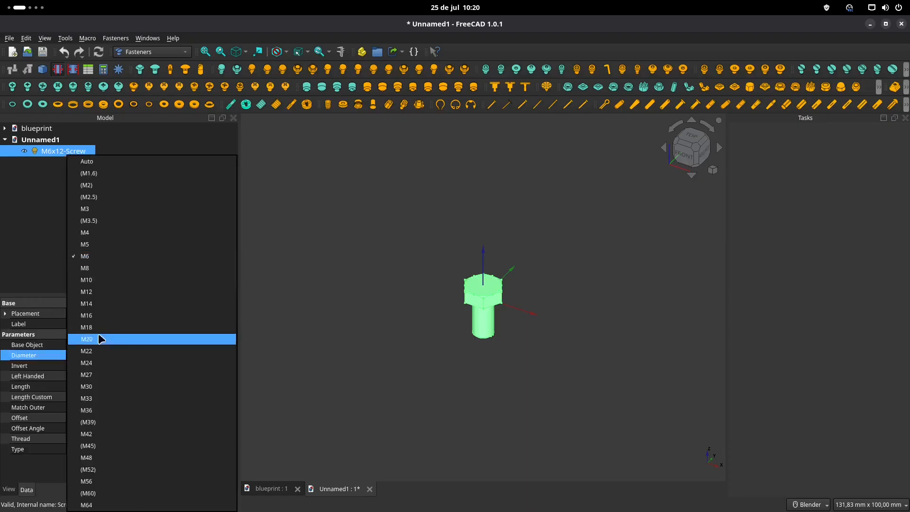
left_click(99, 292)
left_click(317, 311)
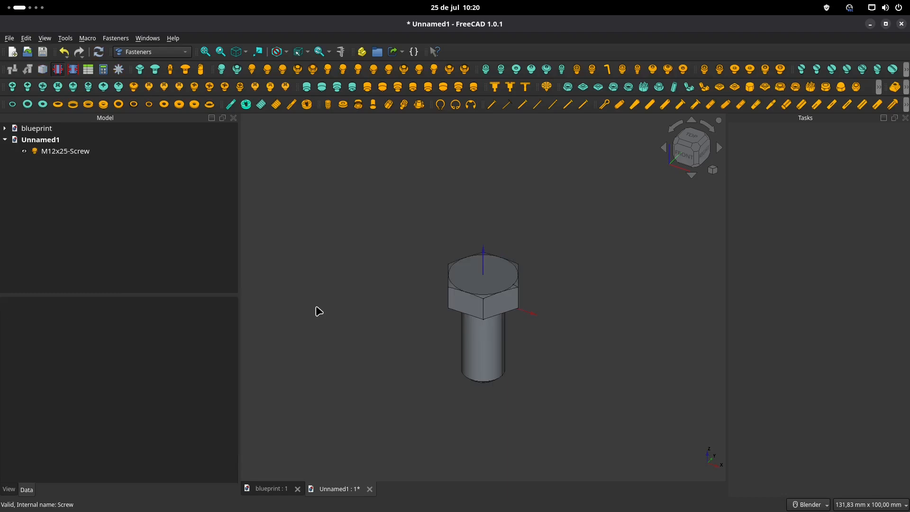
Step: Set the M12 screw's length to 30
left_click(70, 151)
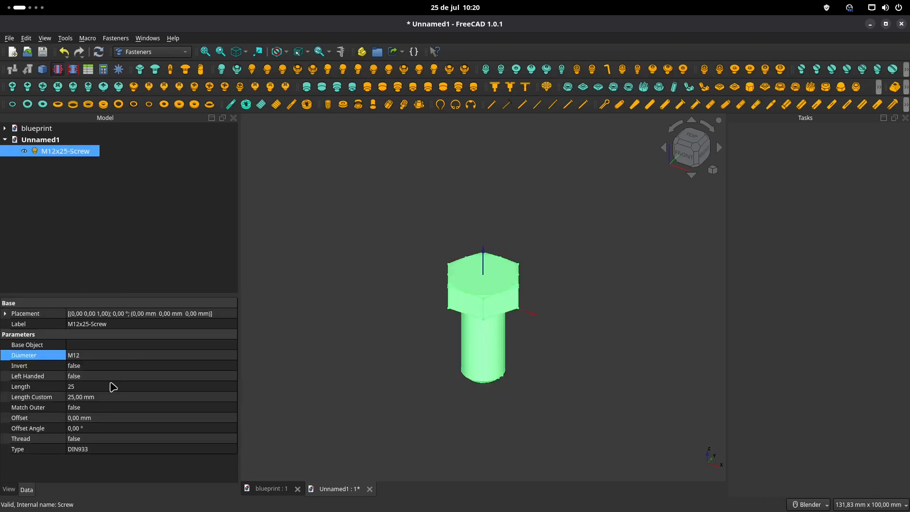
left_click(82, 387)
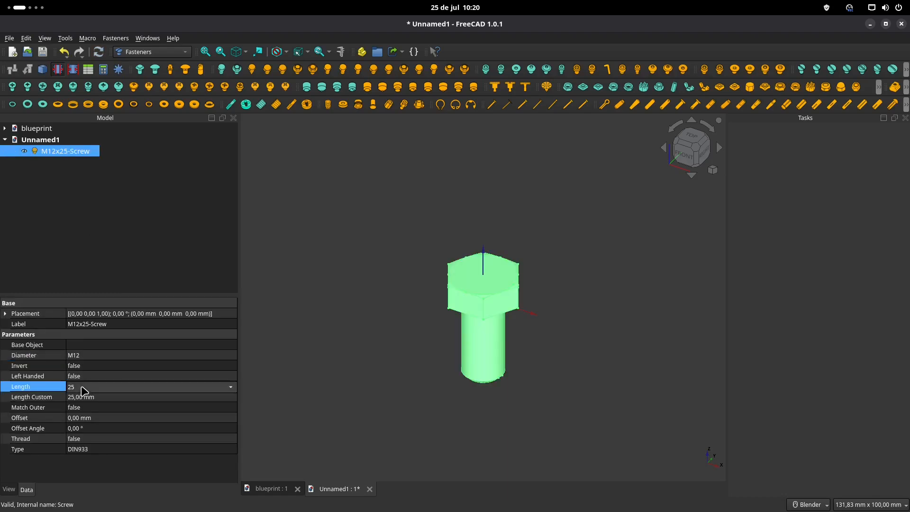
left_click(84, 388)
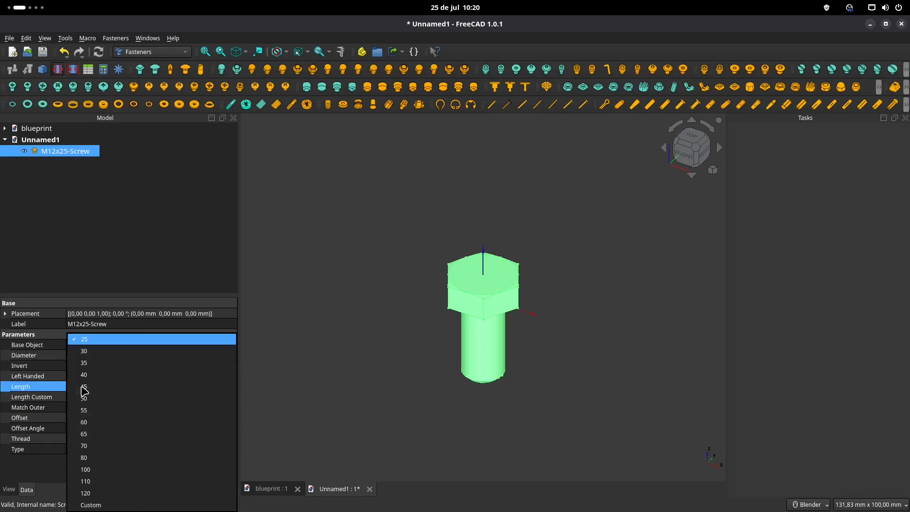
left_click(94, 354)
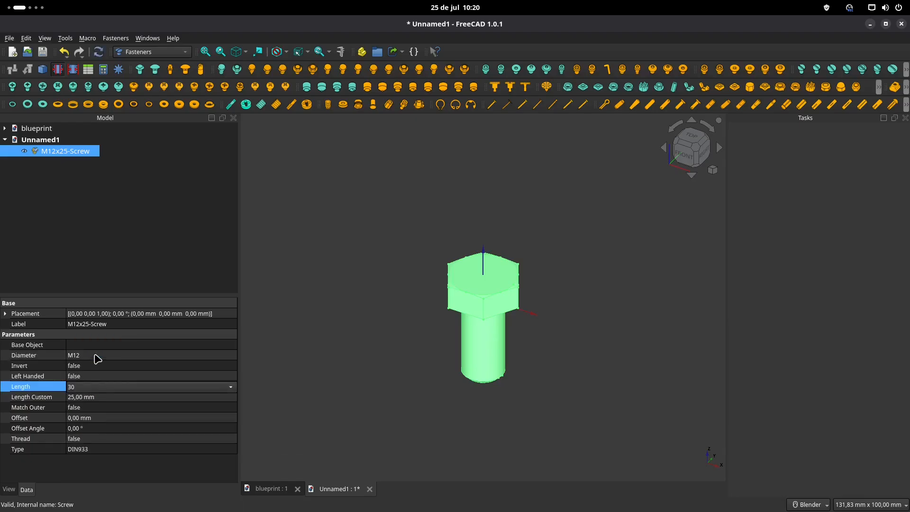
left_click(309, 332)
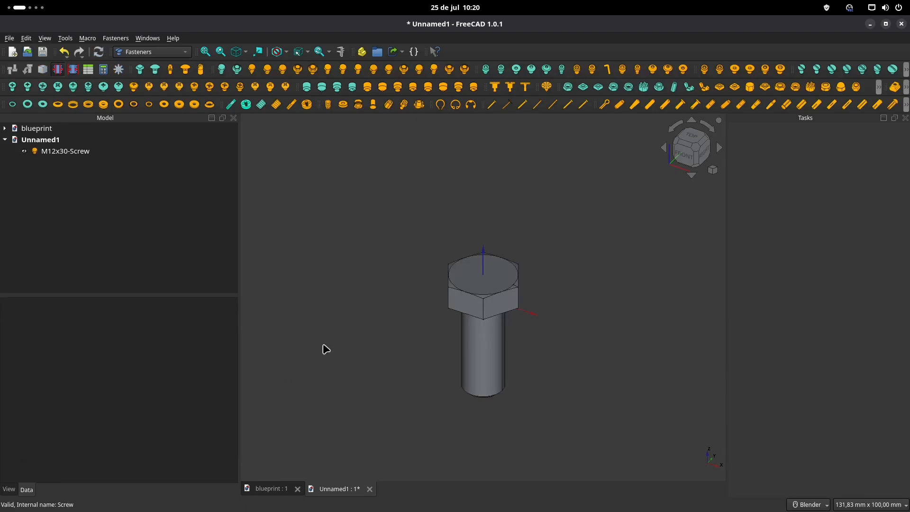
middle_click_drag(327, 351, 340, 311, "shift")
Step: Enable the modelled thread on the M12x30 screw and inspect the threaded shank from several angles
left_click(64, 152)
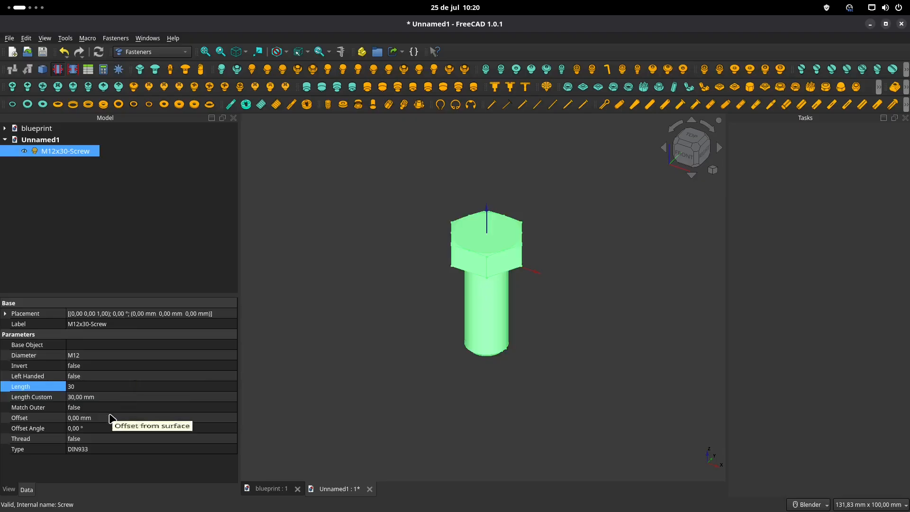
left_click(90, 438)
left_click(95, 439)
left_click(100, 453)
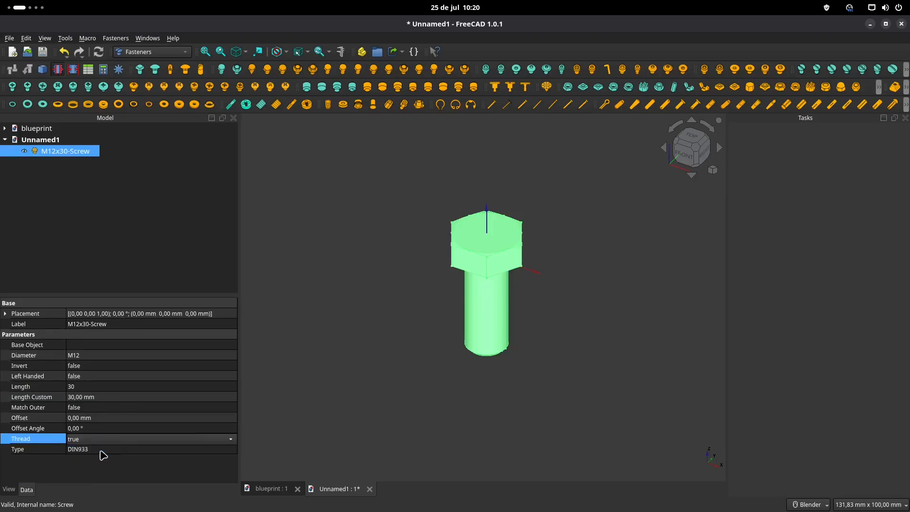
left_click(351, 352)
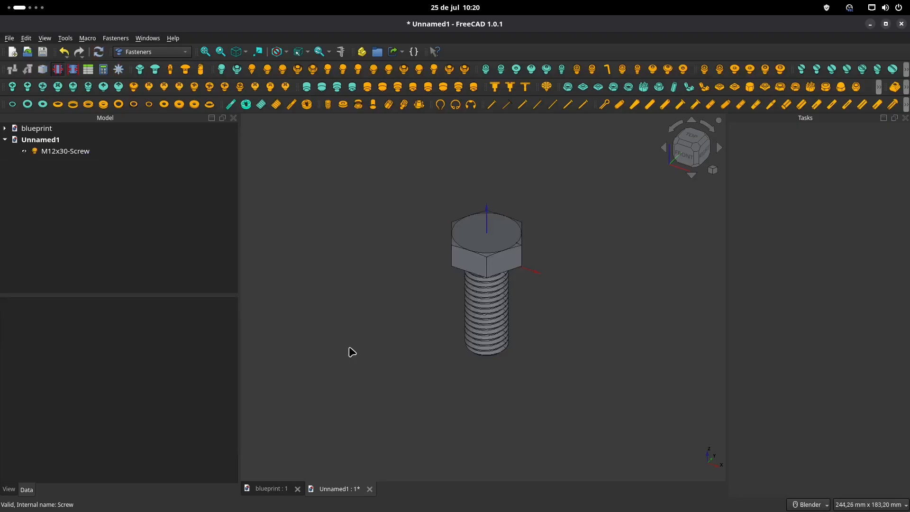
middle_click_drag(408, 317, 431, 283, "shift")
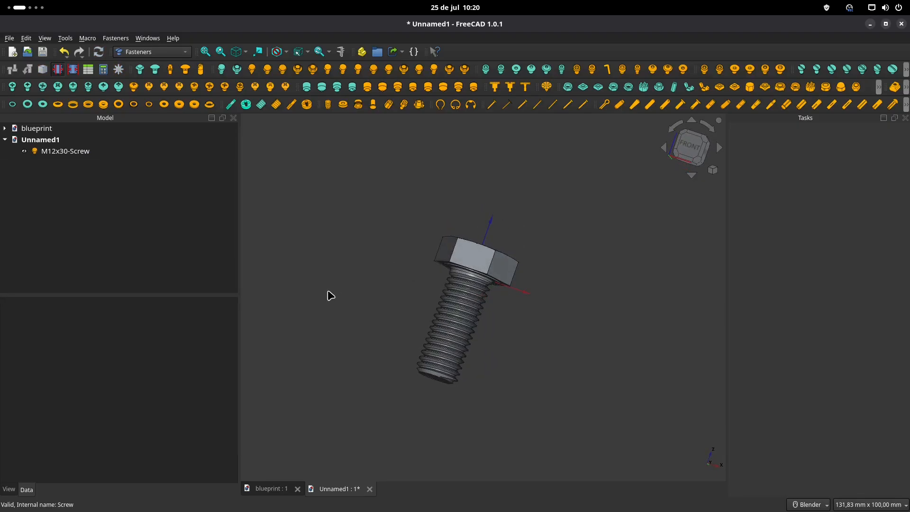
middle_click_drag(333, 294, 410, 340)
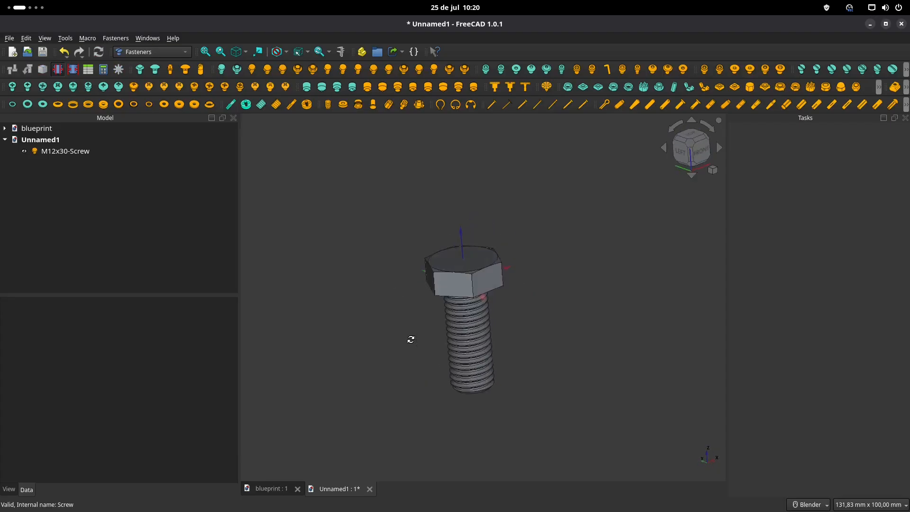
middle_click_drag(458, 206, 465, 201)
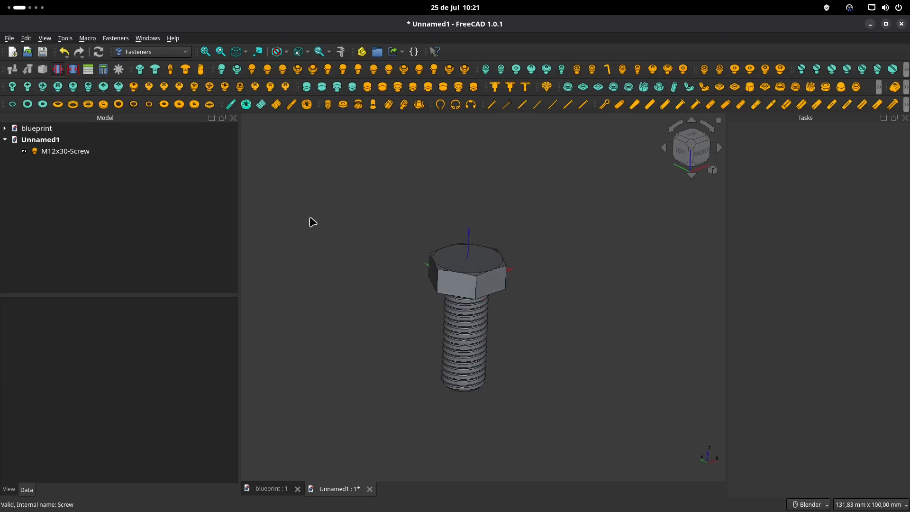
left_click(104, 153)
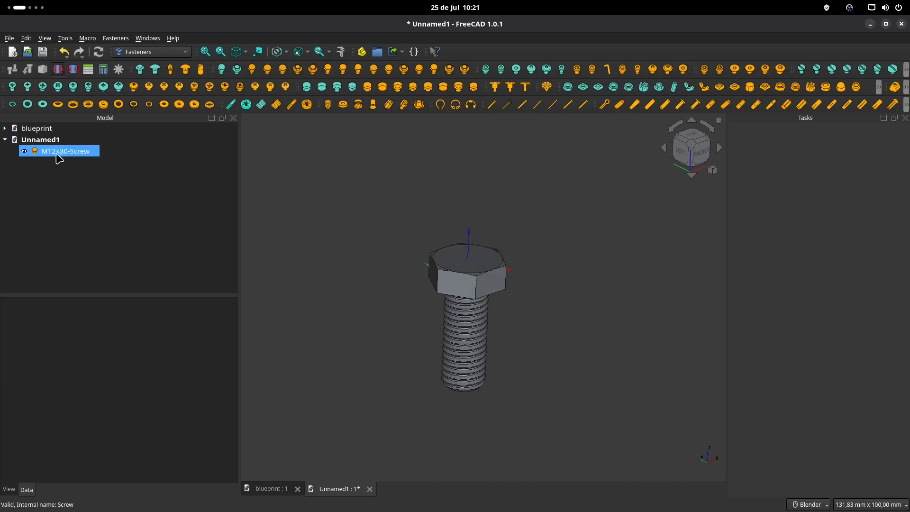
left_click(297, 229)
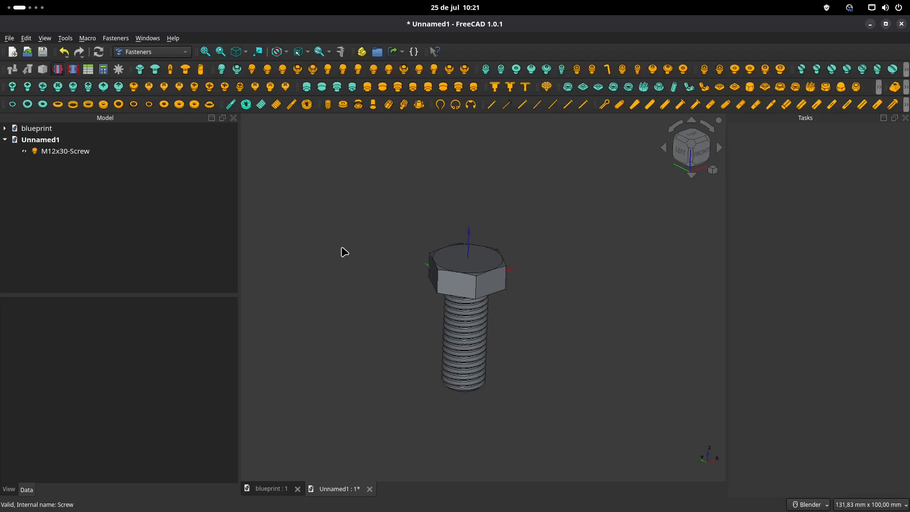
Step: Save the screw document as FreeCAD_Beginner_160_bolt-M12X30.FCStd and close it
key("ctrl+s")
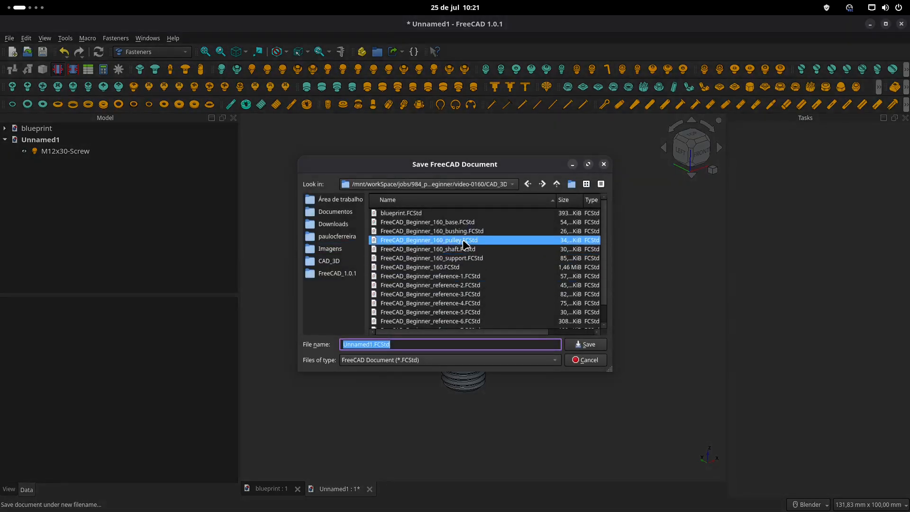
left_click(458, 227)
left_click(449, 345)
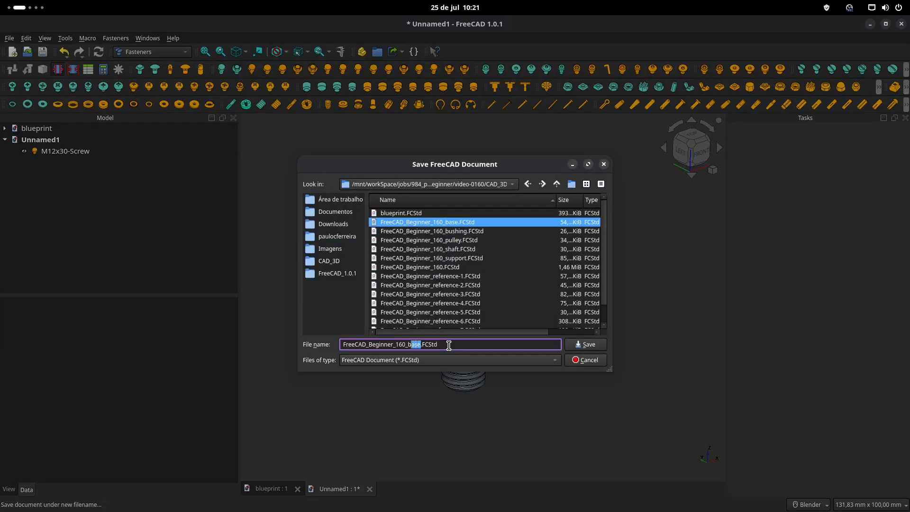
type("olt-M12X30")
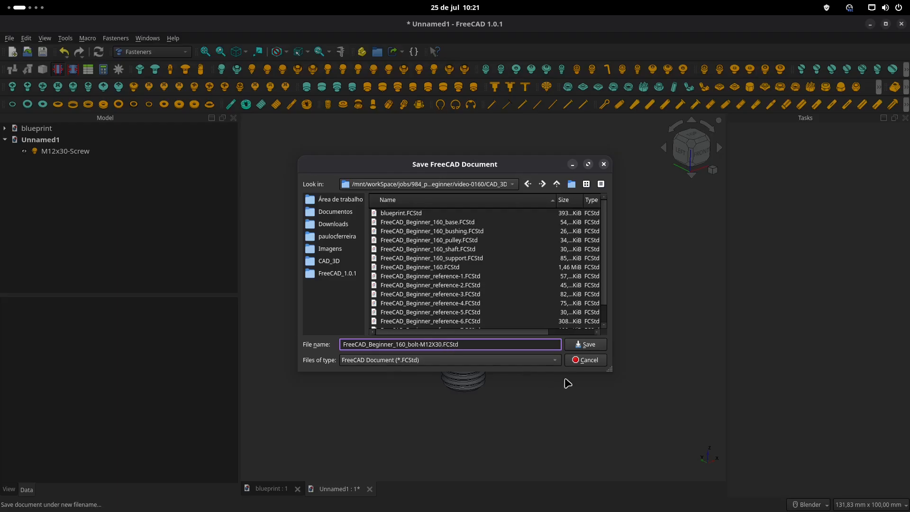
left_click(592, 348)
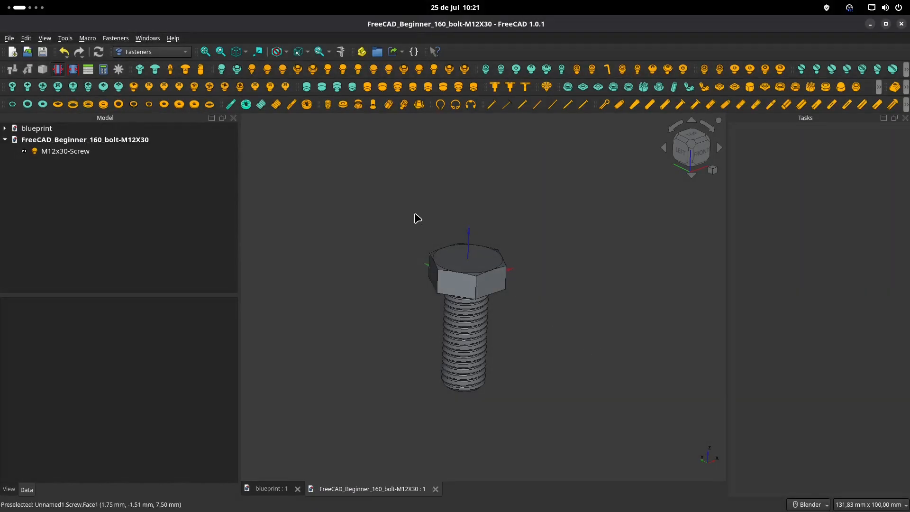
left_click(435, 488)
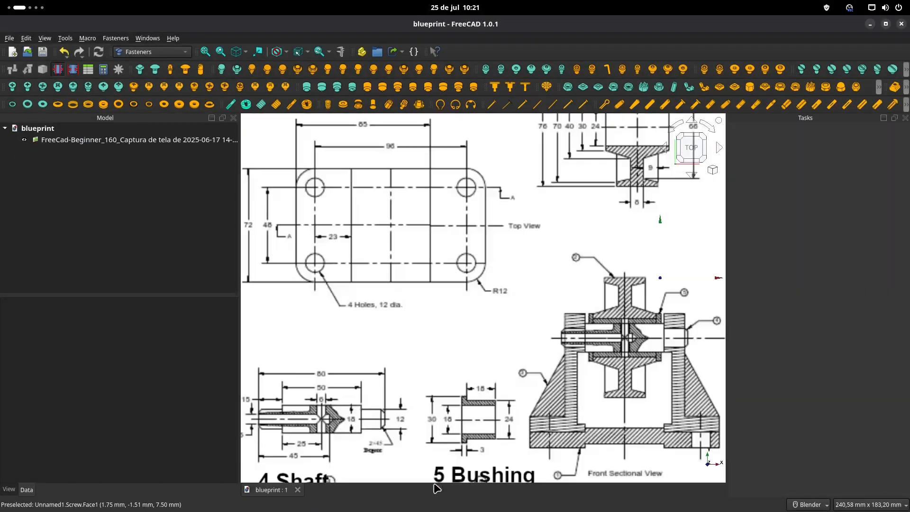
Step: Insert a DIN 934 hexagon nut in a new empty document and set its diameter to M12
left_click(12, 52)
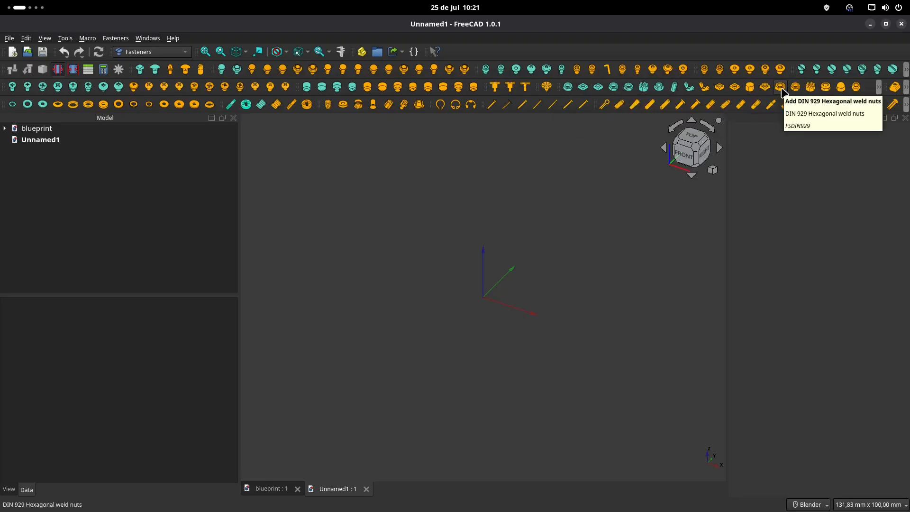
left_click(796, 87)
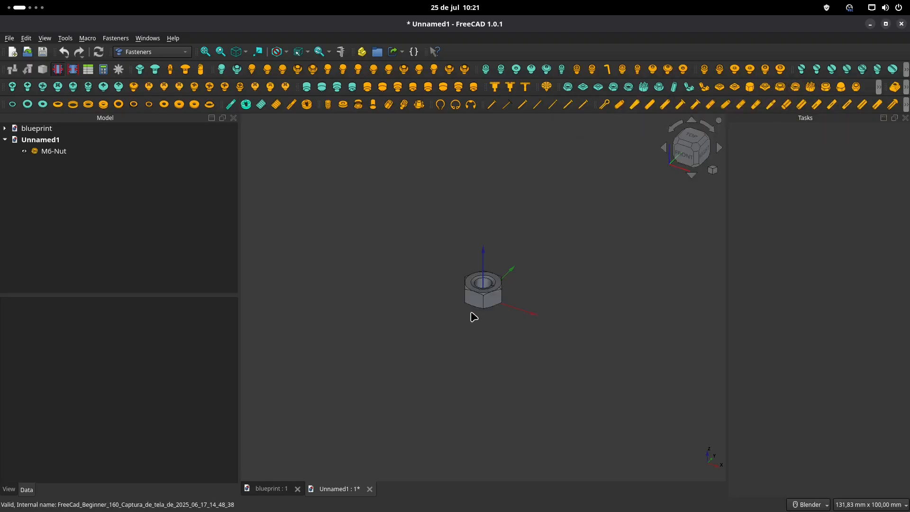
left_click(65, 152)
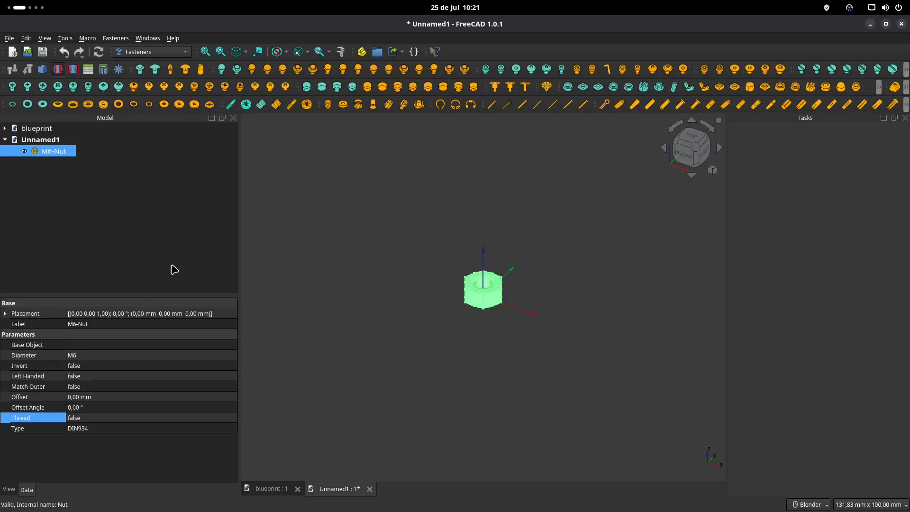
left_click(92, 359)
left_click(90, 356)
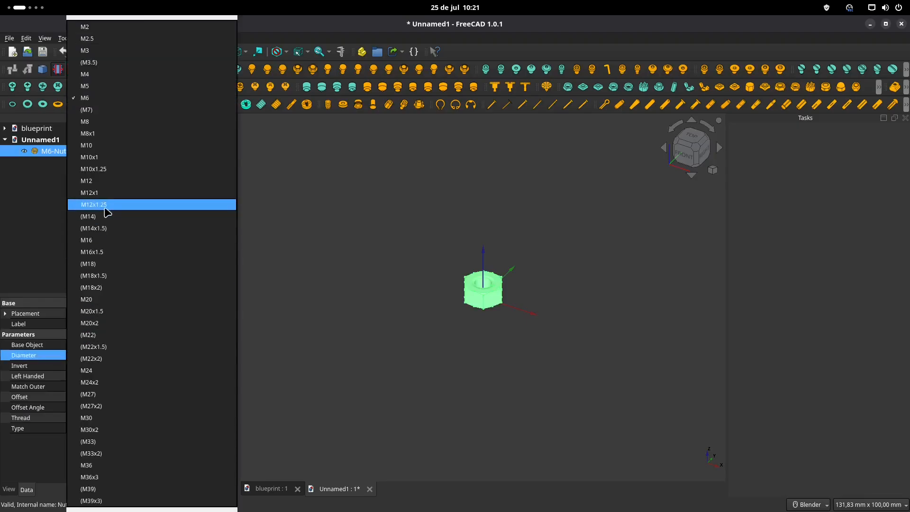
left_click(100, 182)
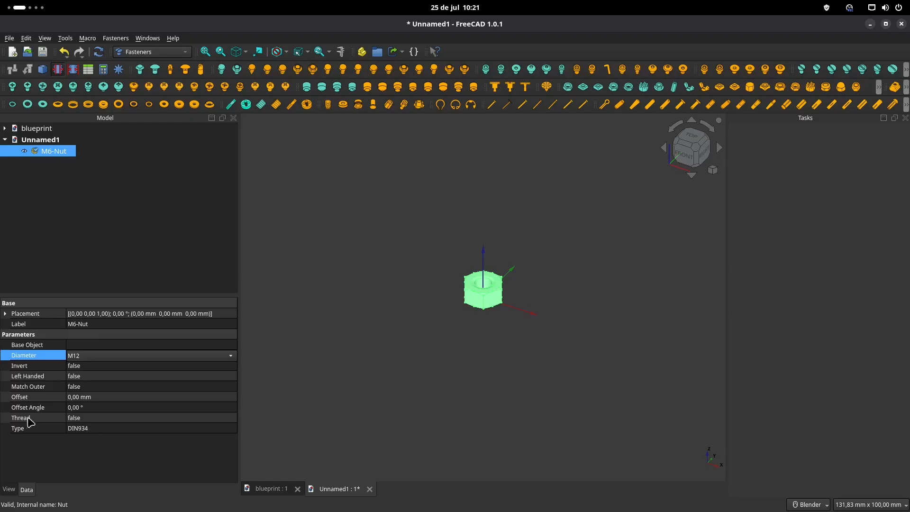
Step: Enable the modelled thread on the M12 nut
left_click(90, 419)
left_click(91, 422)
left_click(97, 431)
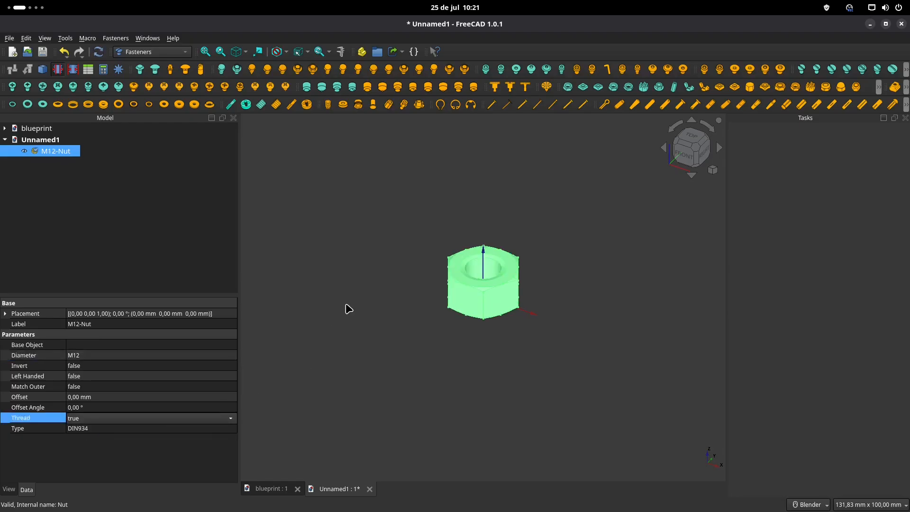
left_click(348, 308)
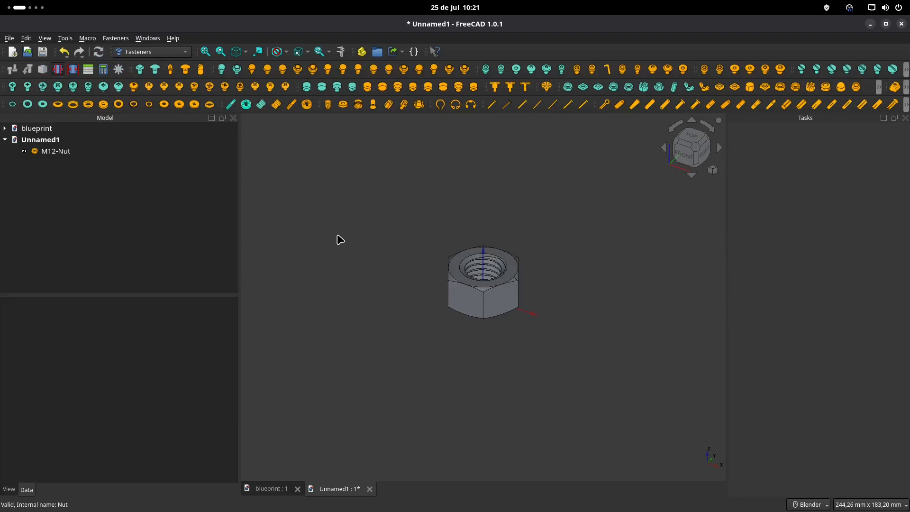
Step: Save the nut document as FreeCAD_Beginner_160_nut-M12.FCStd
key("ctrl+shift+s")
left_click(476, 232)
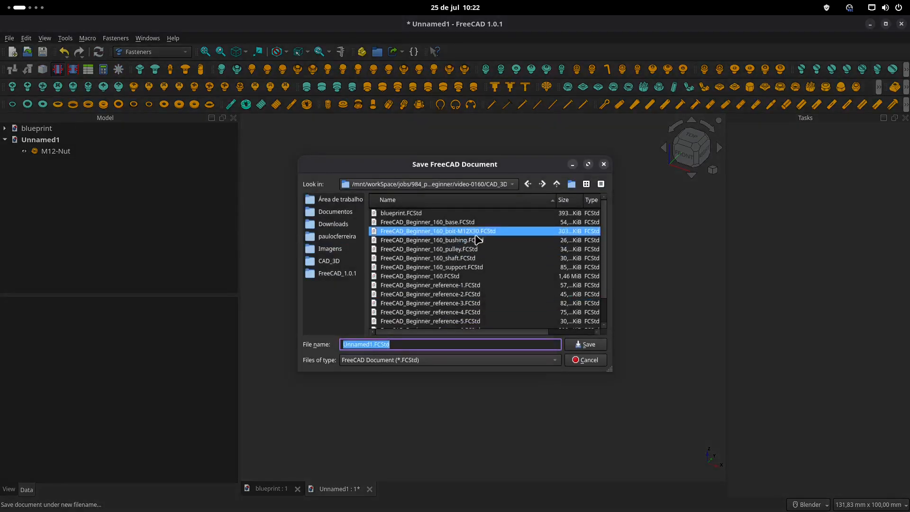
left_click(464, 344)
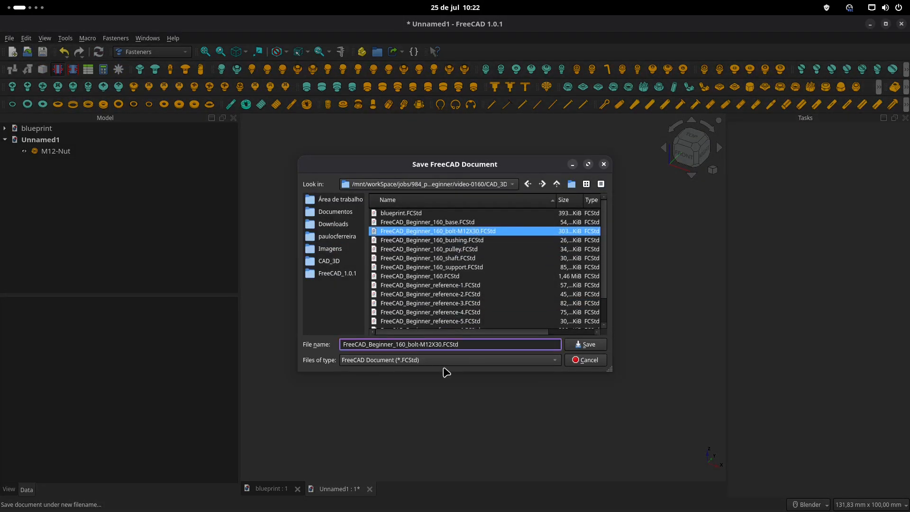
type("nut")
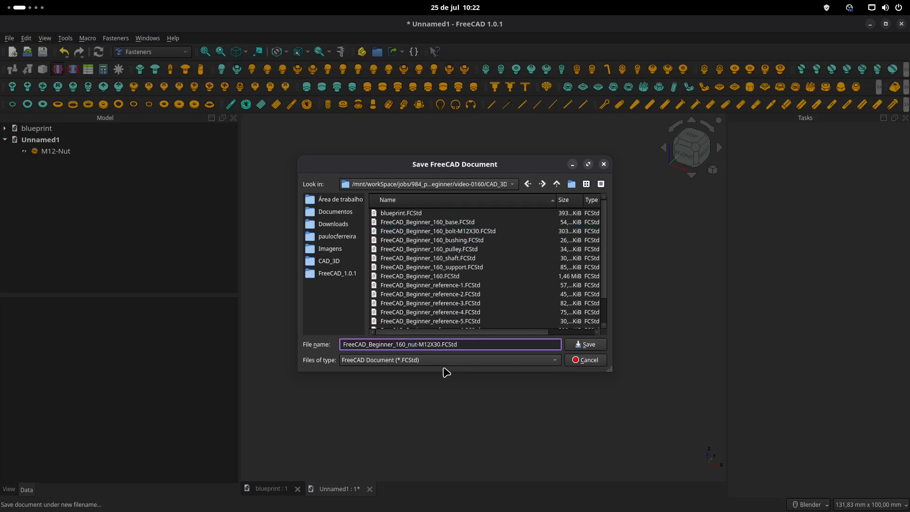
key("BackSpace")
key("BackSpace")
key("BackSpace")
left_click(604, 345)
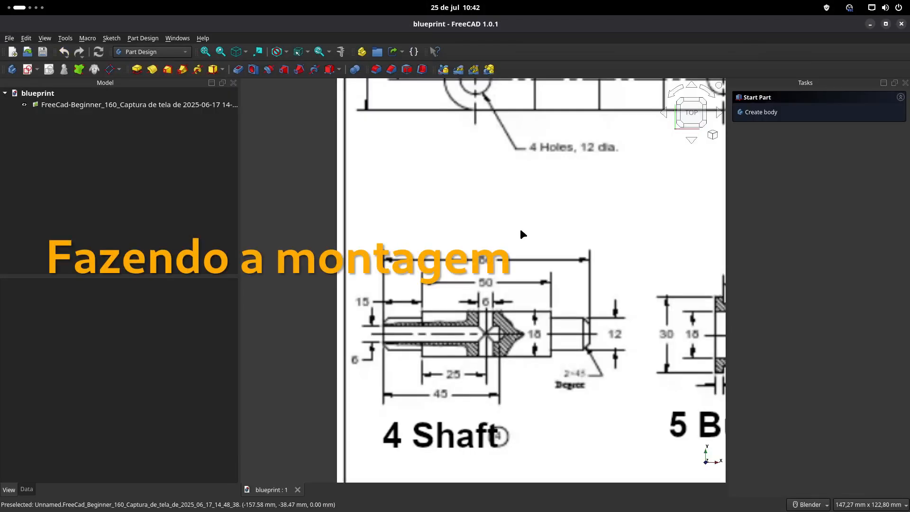
Step: Review the blueprint's part views and front sectional assembly view, and create a new empty document
scroll(524, 235, "down", 4)
scroll(559, 203, "up", 1)
scroll(478, 257, "down", 1)
middle_click_drag(527, 233, 463, 281, "shift")
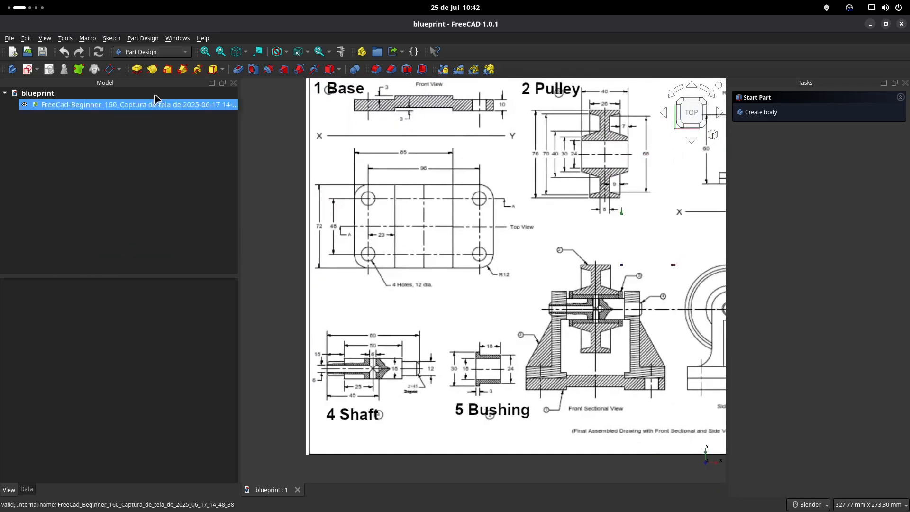
left_click(12, 52)
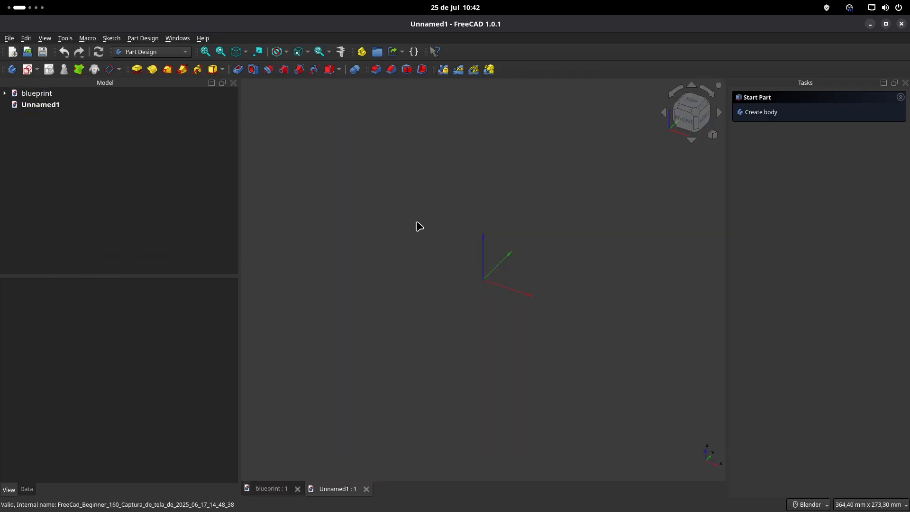
Step: Save the new empty document as FreeCAD_Beginner_160.FCStd, overwriting the existing file of that name
key("ctrl+s")
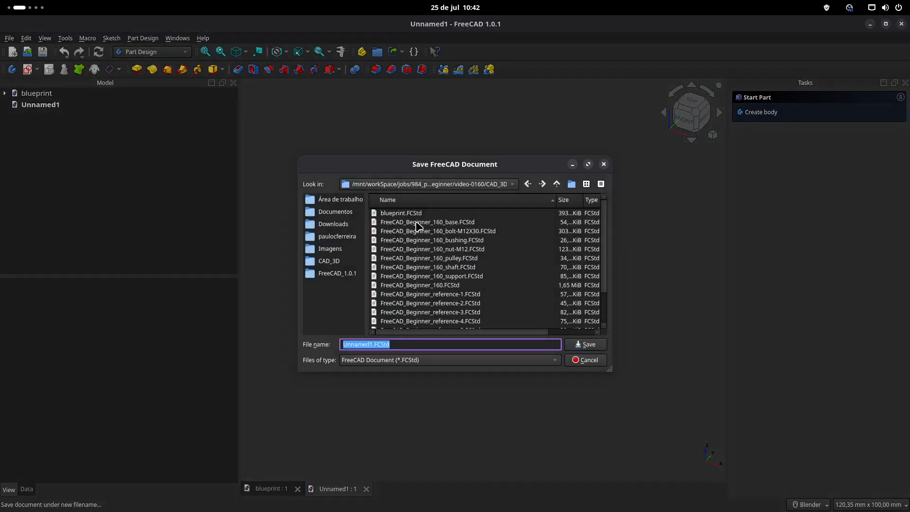
double_click(454, 286)
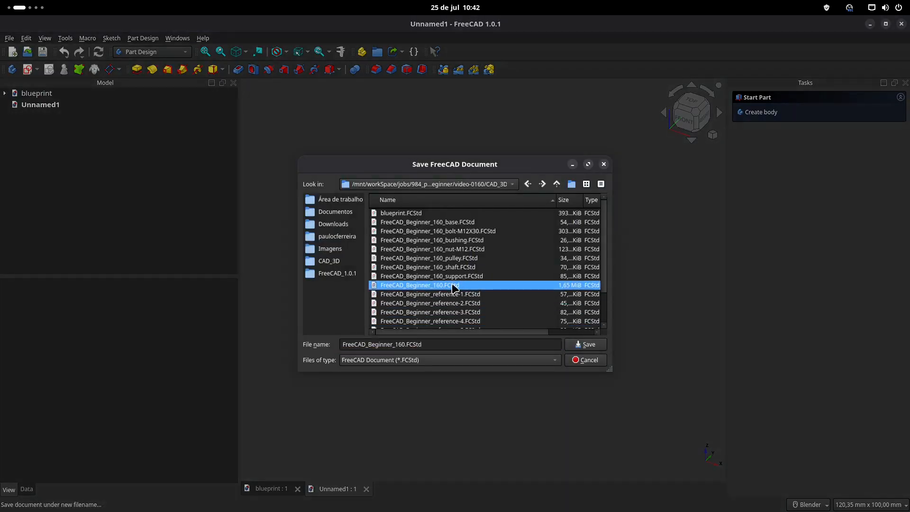
left_click(509, 285)
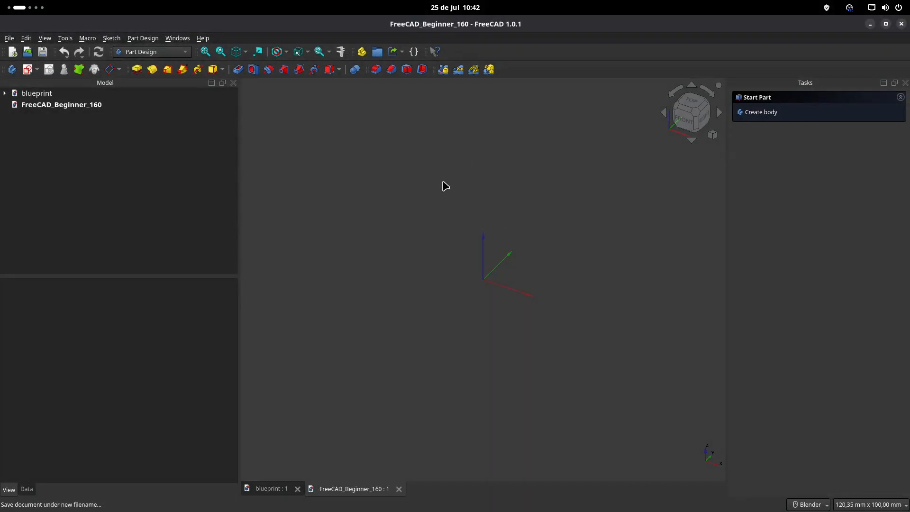
Step: Look up the A2plus add-on in the Addon Manager and view its installation status and description
left_click(171, 52)
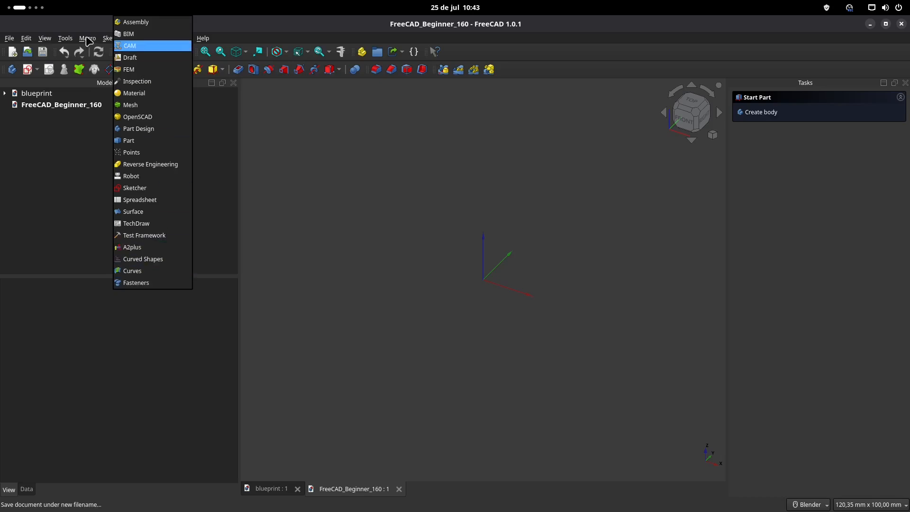
left_click(65, 40)
left_click(65, 39)
left_click(89, 185)
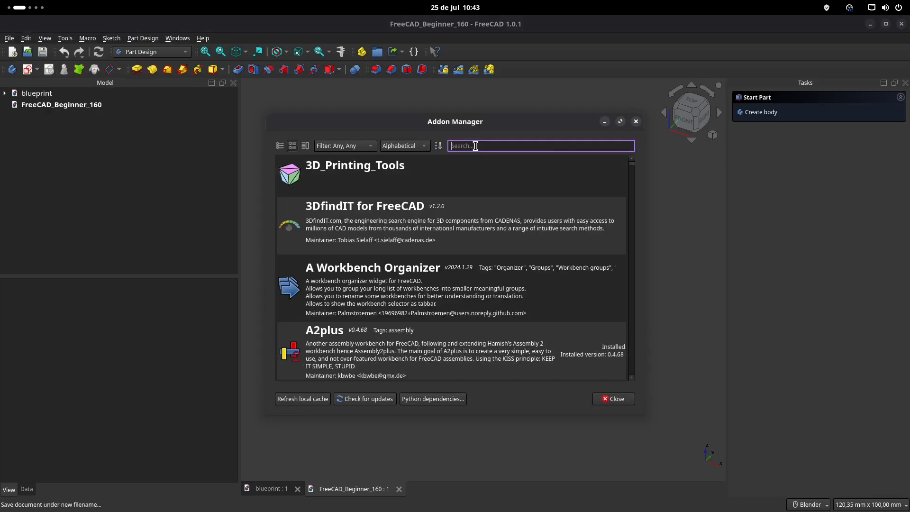
type("a2")
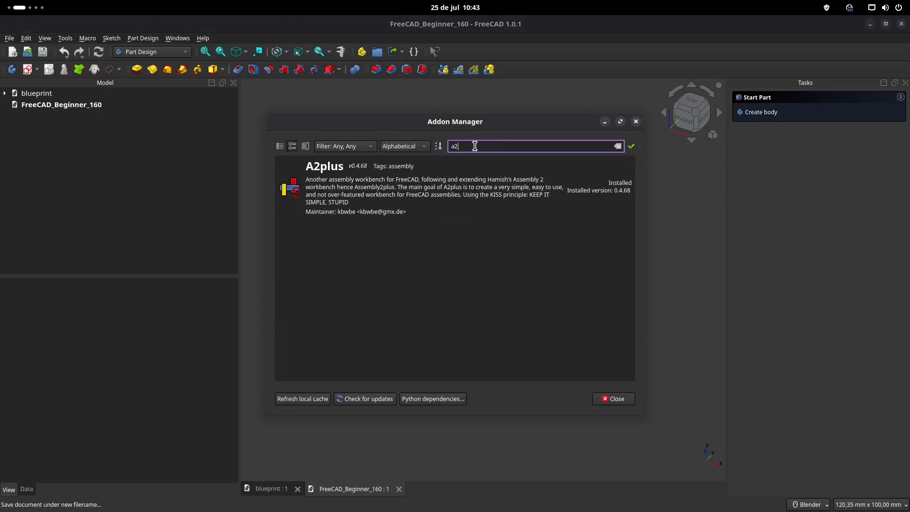
left_click(427, 188)
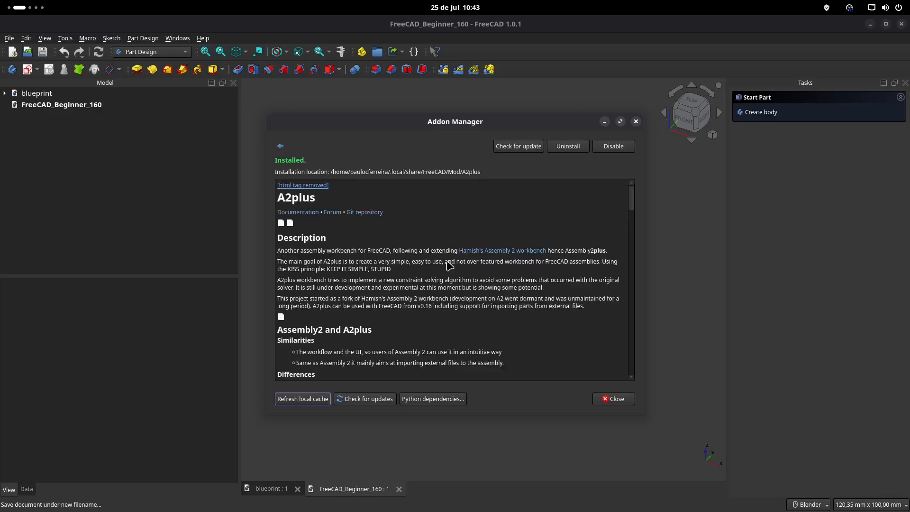
left_click(636, 122)
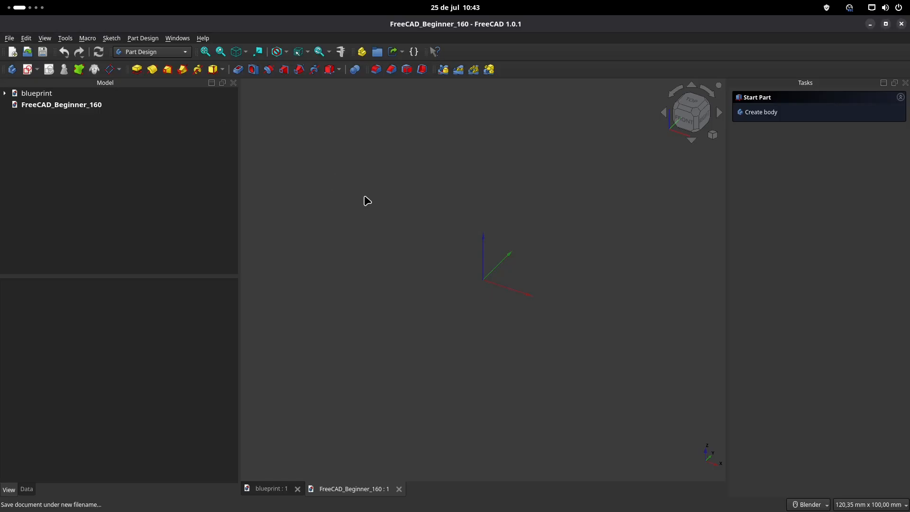
Step: Switch to the A2plus workbench and import the base from FreeCAD_Beginner_160_base.FCStd into the assembly
left_click(154, 51)
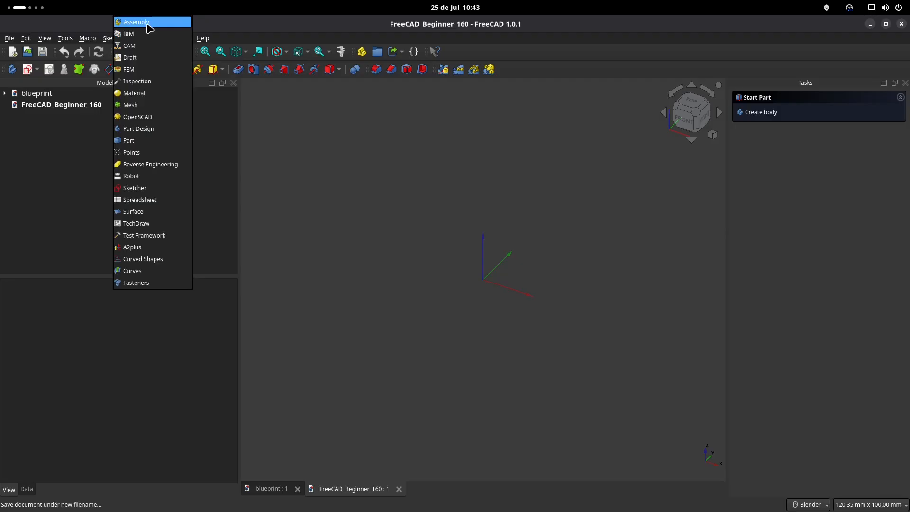
left_click(135, 247)
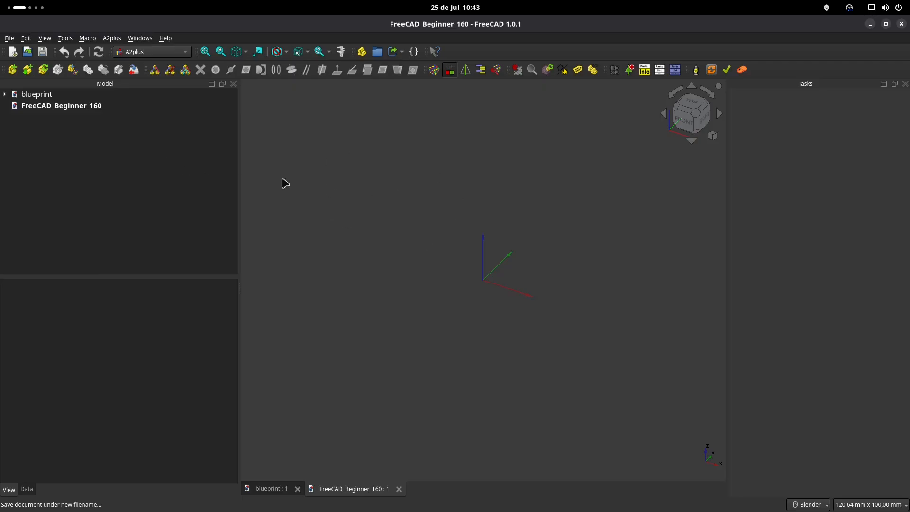
left_click(13, 70)
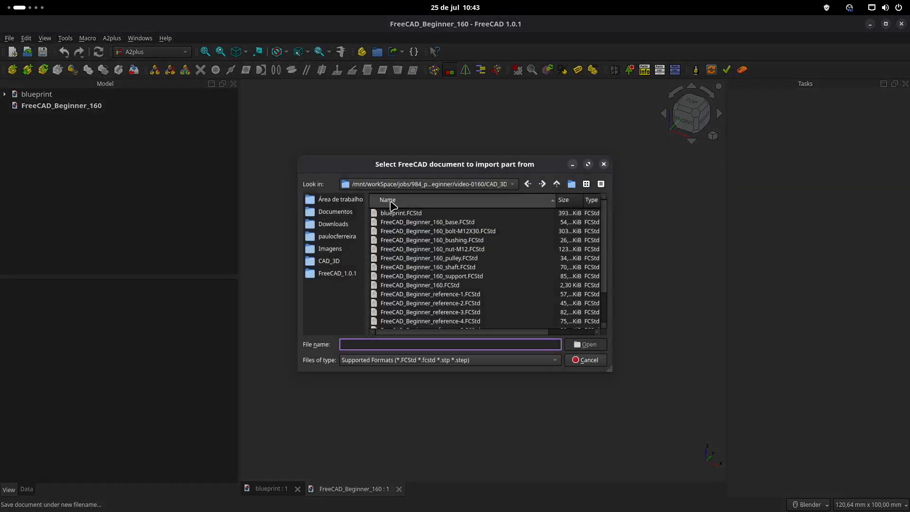
left_click(465, 223)
left_click(585, 344)
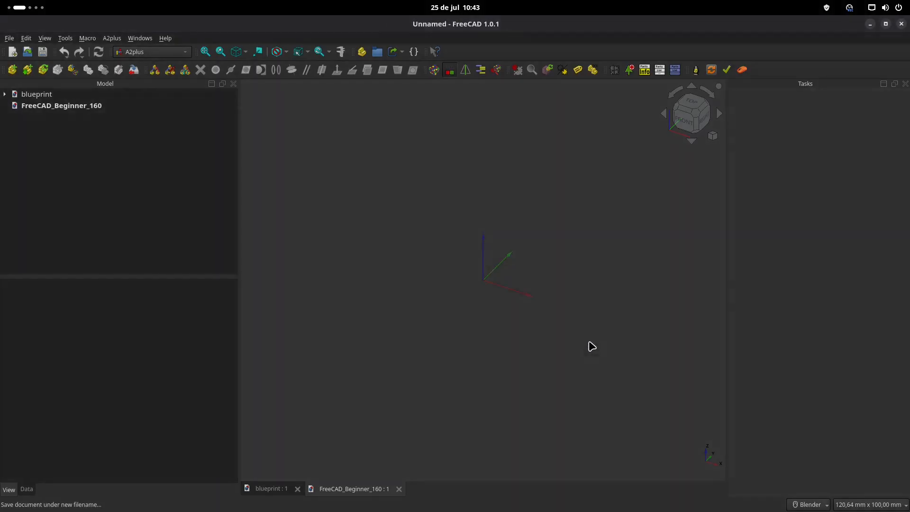
scroll(498, 280, "down", 2)
scroll(498, 281, "down", 6)
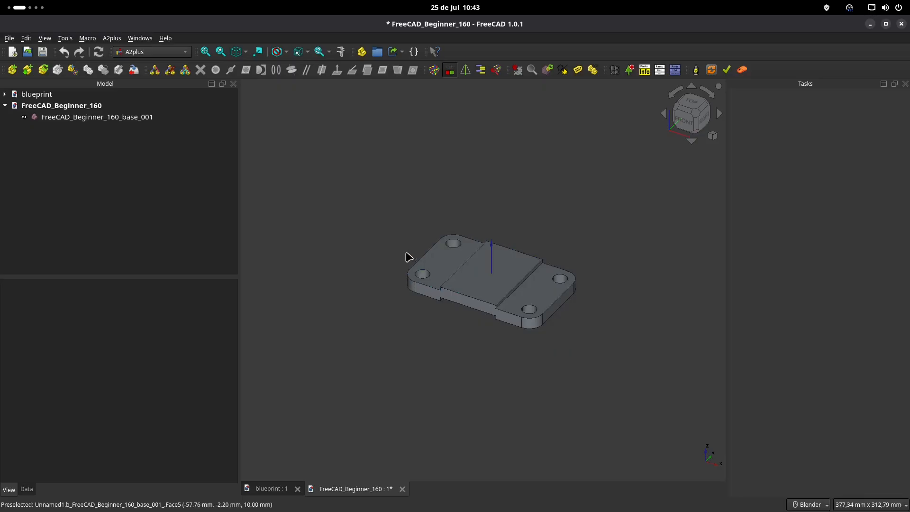
scroll(420, 247, "down", 1)
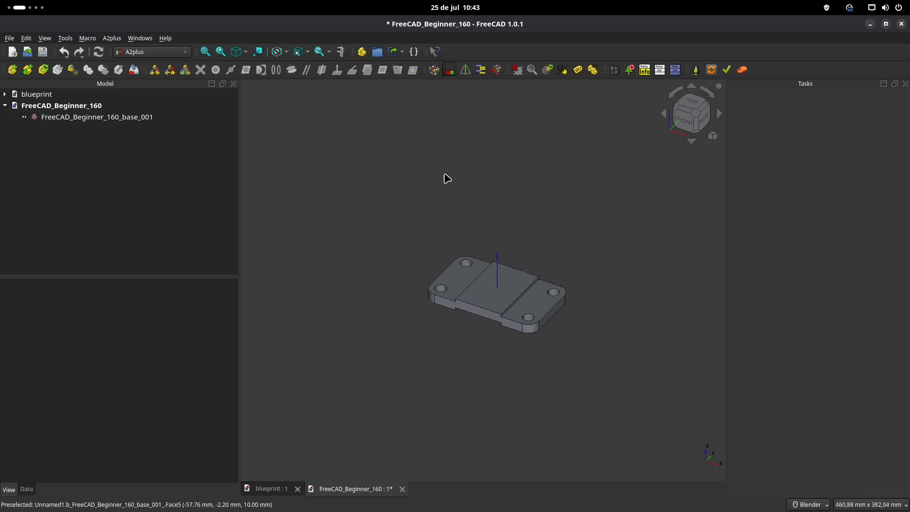
Step: Set the base's shape colour to light yellow (#ffff7f)
left_click(97, 117)
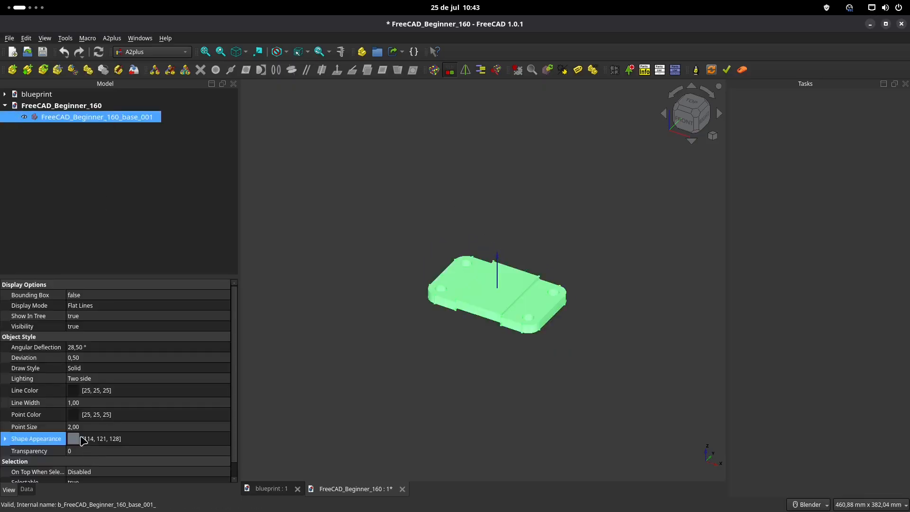
left_click(74, 439)
left_click(153, 439)
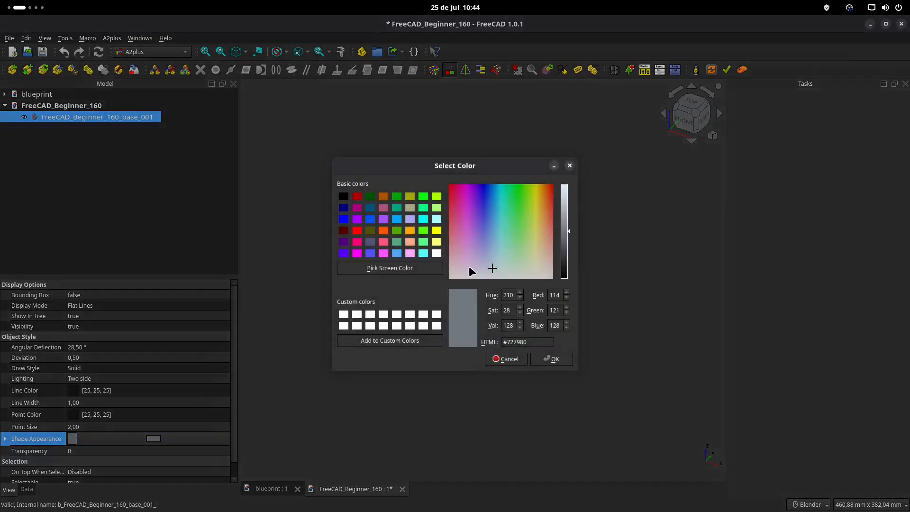
left_click(437, 242)
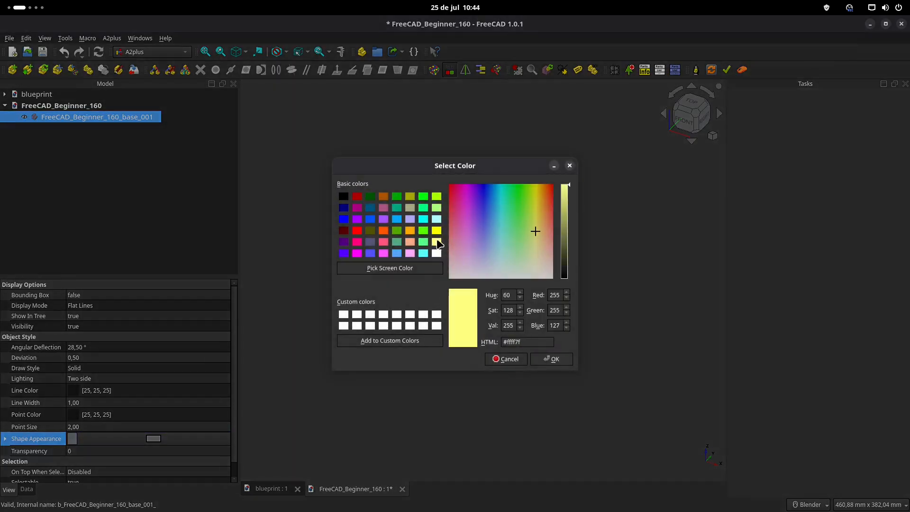
left_click(550, 358)
left_click(364, 165)
mouse_move(373, 164)
middle_mouse_down("shift")
mouse_move(400, 175)
mouse_move(383, 172)
middle_mouse_up("shift")
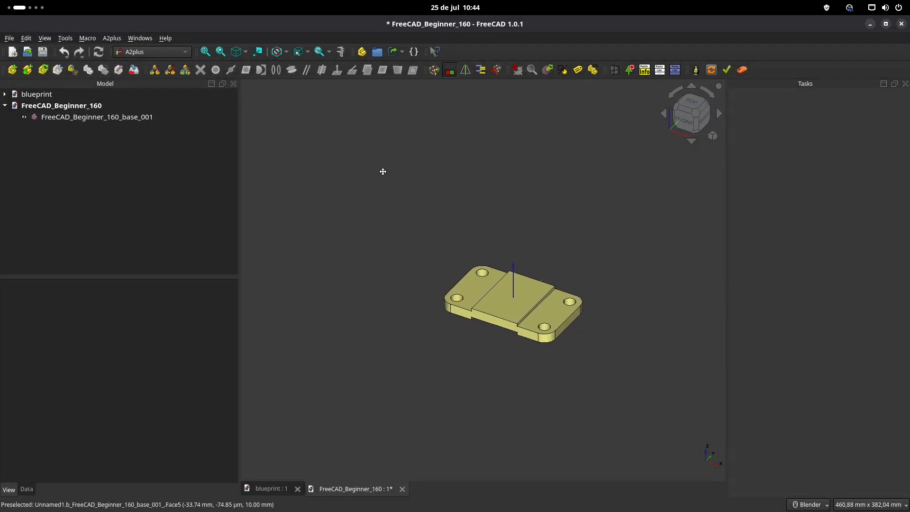
Step: Import the support from FreeCAD_Beginner_160_support.FCStd and place it clear of the base near one end
left_click(13, 69)
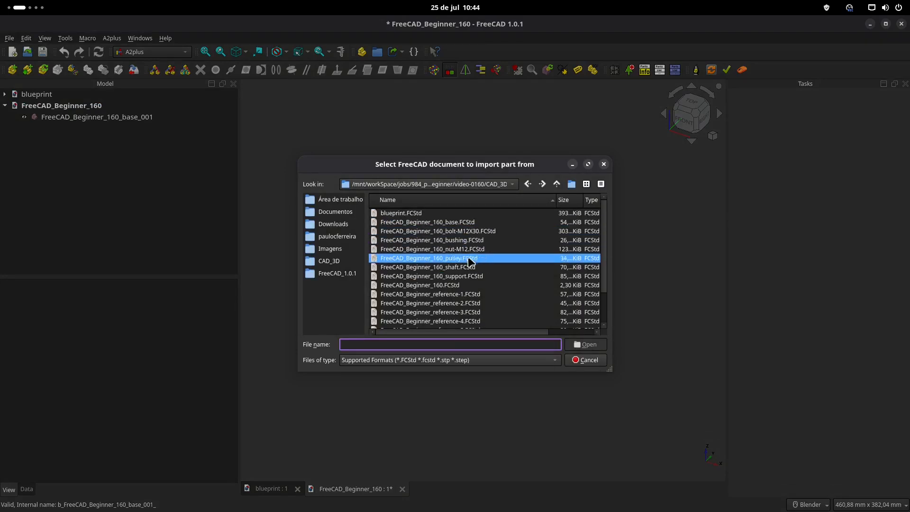
left_click(462, 279)
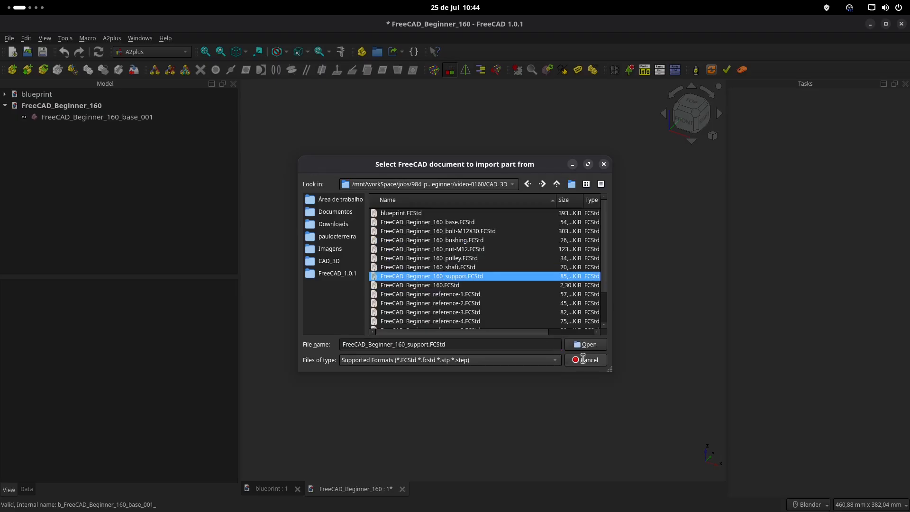
left_click(586, 344)
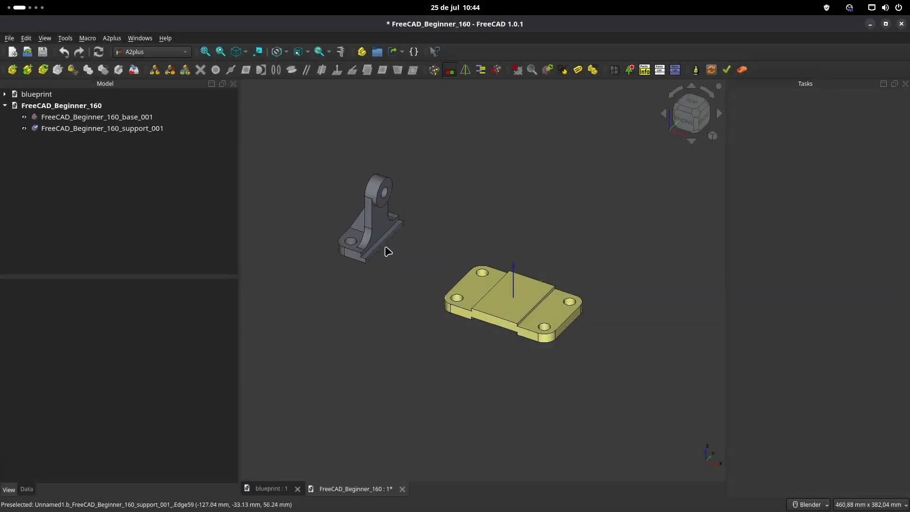
left_click(386, 250)
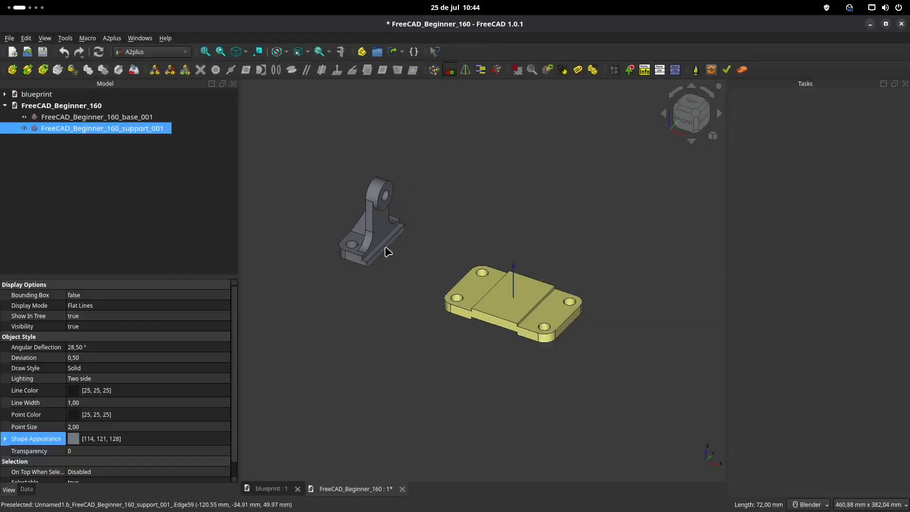
Step: Set the support's shape colour to light cyan (84, 255, 255)
left_click(74, 440)
left_click(153, 439)
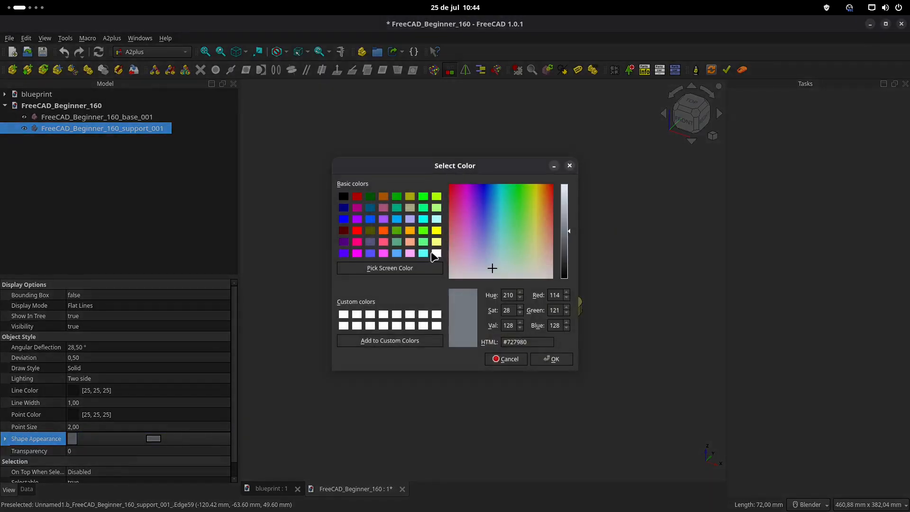
left_click(422, 254)
left_click(550, 359)
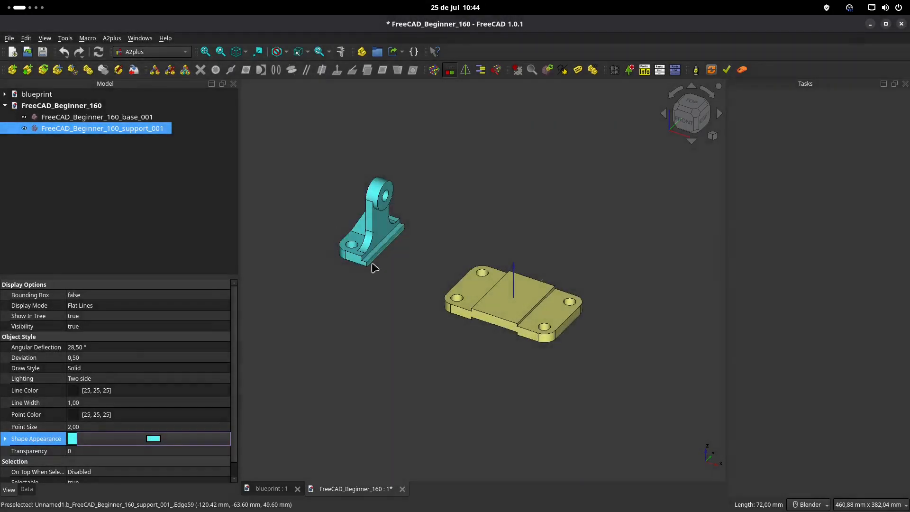
left_click(96, 183)
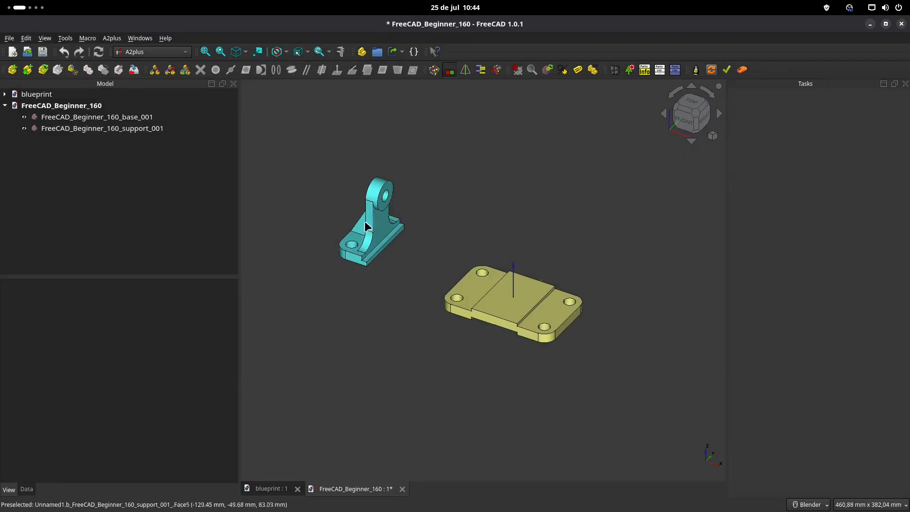
Step: Duplicate the support within the assembly by copying and pasting it
left_click(119, 131)
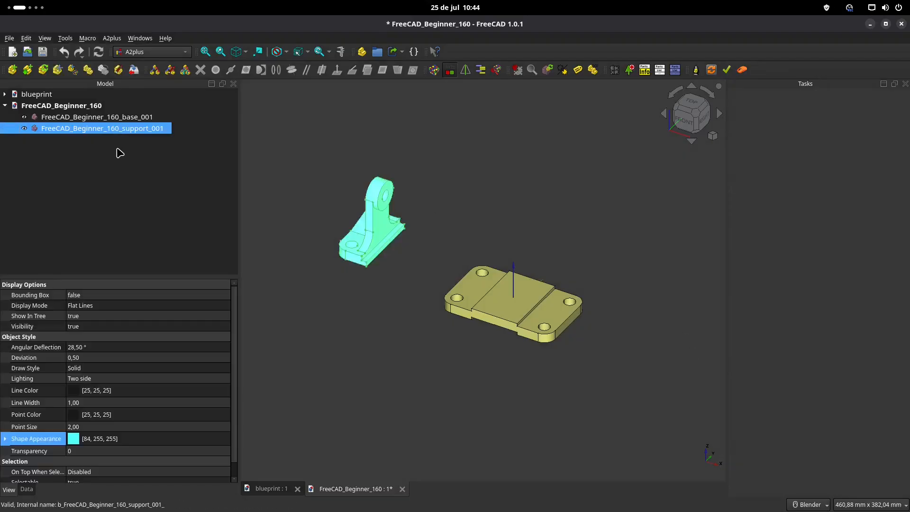
left_click(113, 165)
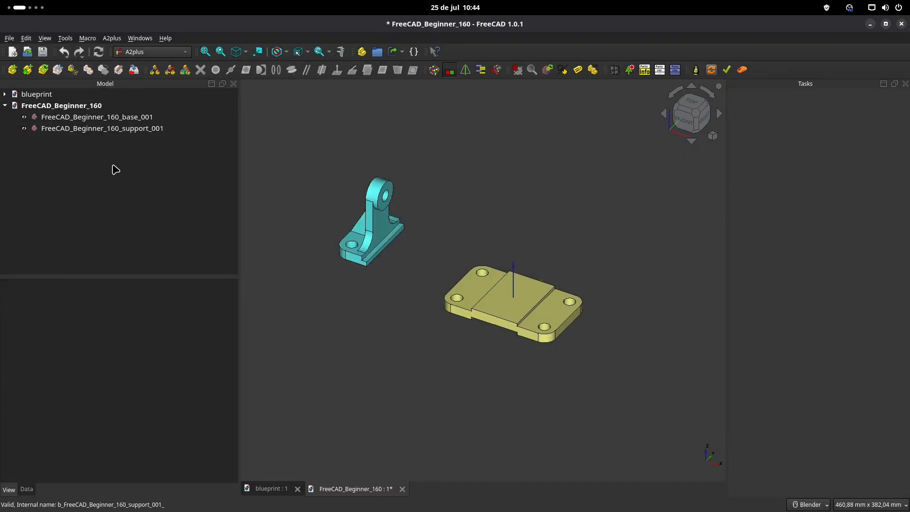
key("ctrl+v")
Step: Transform the second support by moving it to the opposite end of the base and rotating it 180° about the vertical axis
left_click(132, 140)
right_click(132, 142)
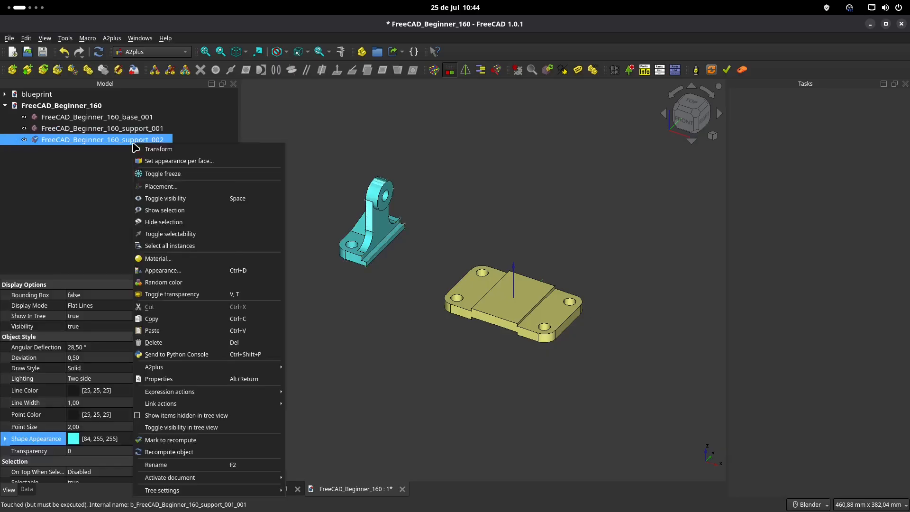
left_click(169, 148)
left_click_drag(446, 264, 675, 418)
left_click_drag(688, 327, 530, 339)
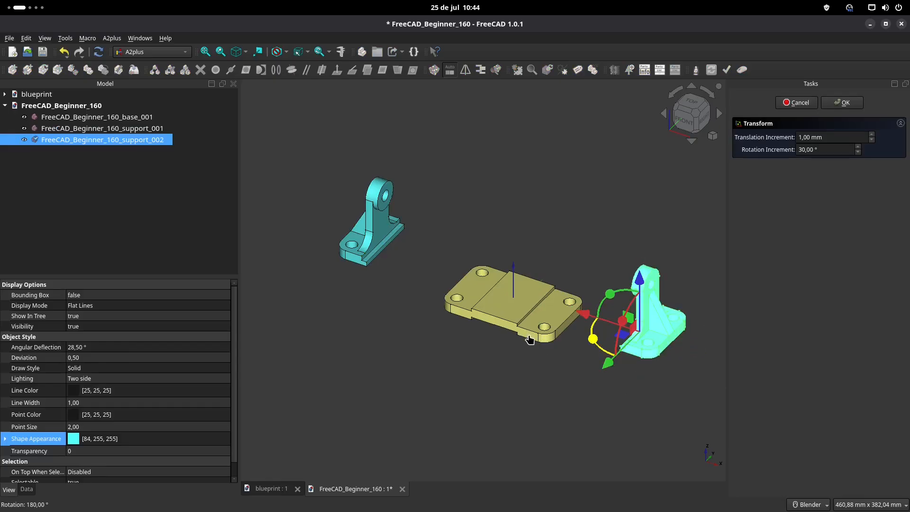
left_click(844, 102)
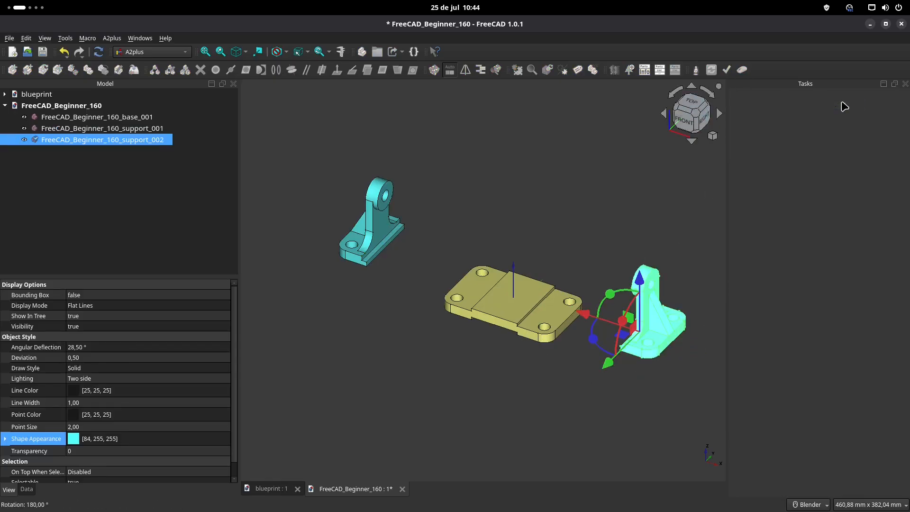
left_click(466, 233)
scroll(479, 228, "down", 3)
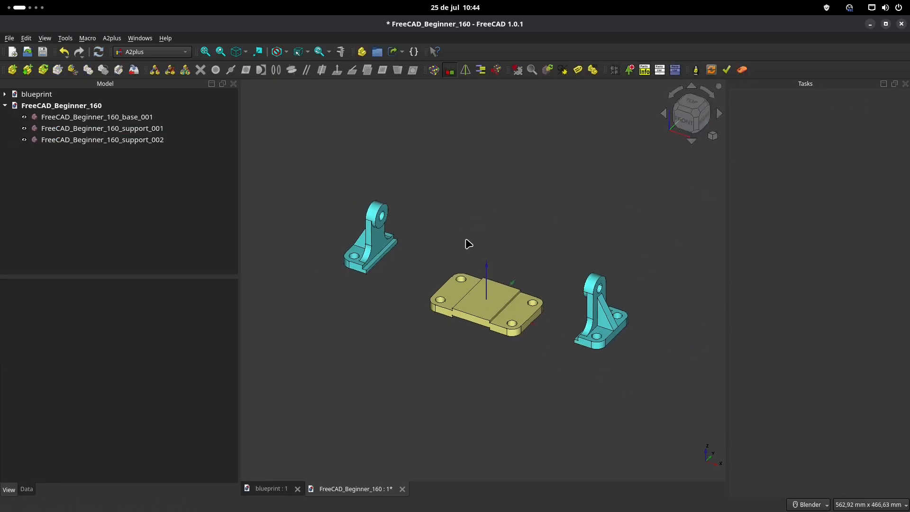
Step: Import the shaft from FreeCAD_Beginner_160_shaft.FCStd and place it above the base between the two supports
left_click(11, 70)
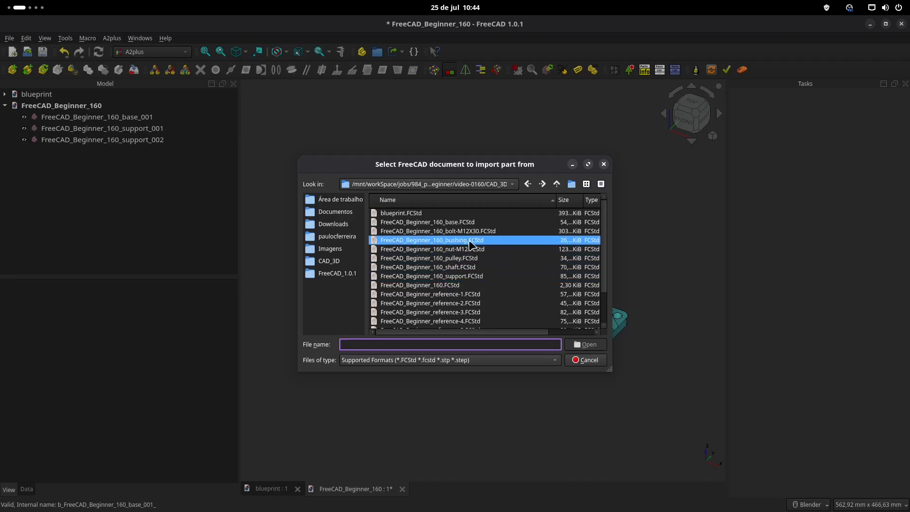
left_click(466, 269)
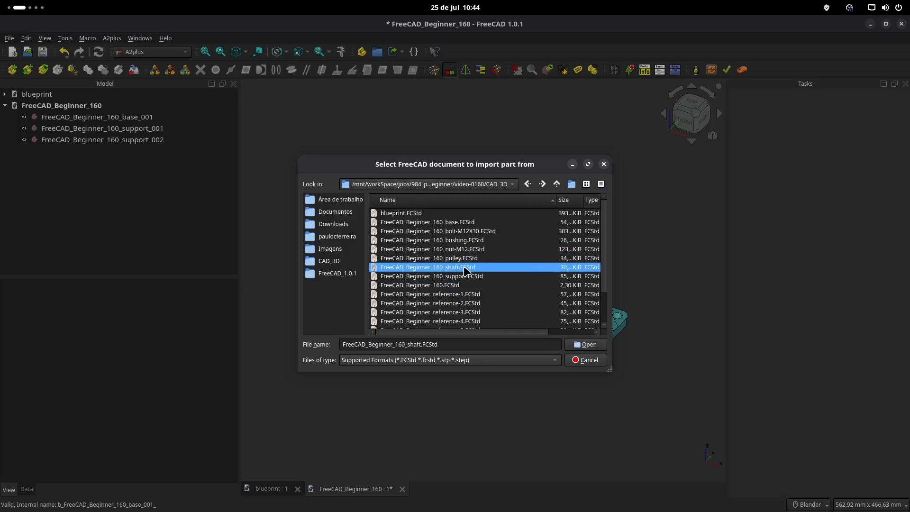
left_click(588, 344)
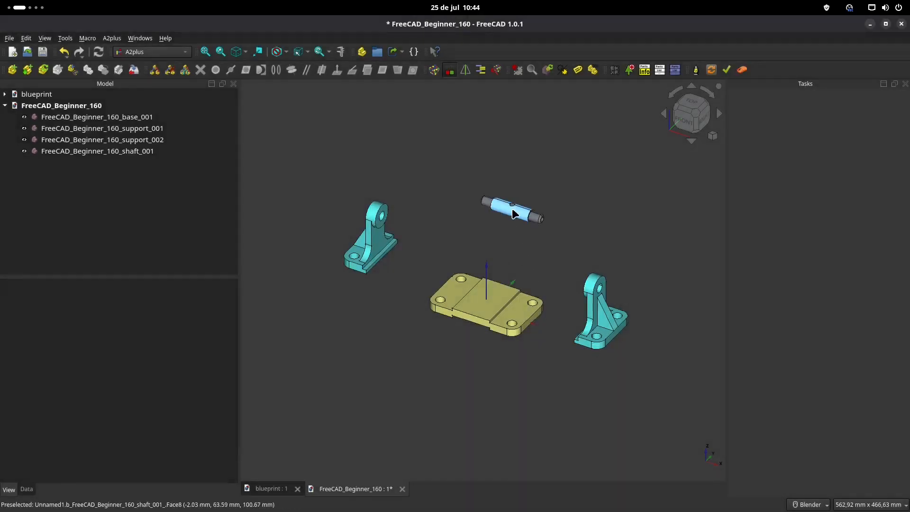
left_click(534, 198)
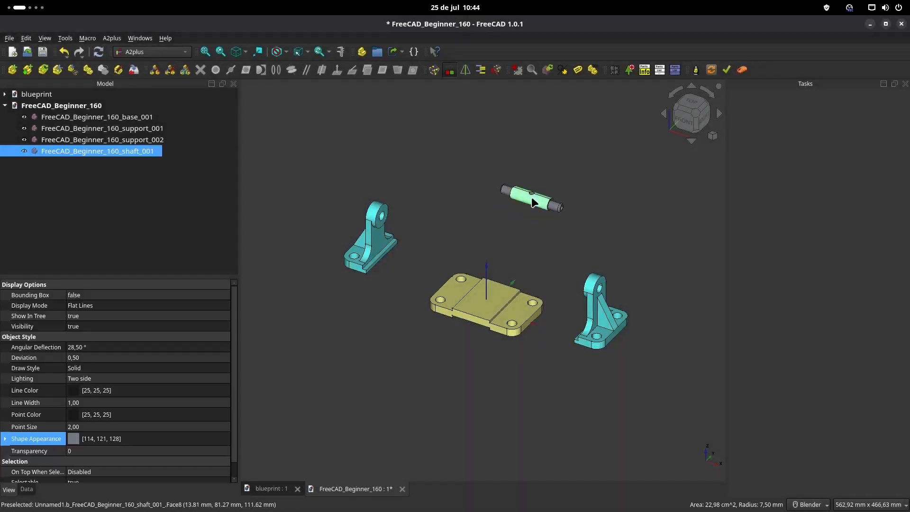
Step: Set the shaft's shape colour to light blue from the basic colours
left_click(461, 173)
left_click(81, 150)
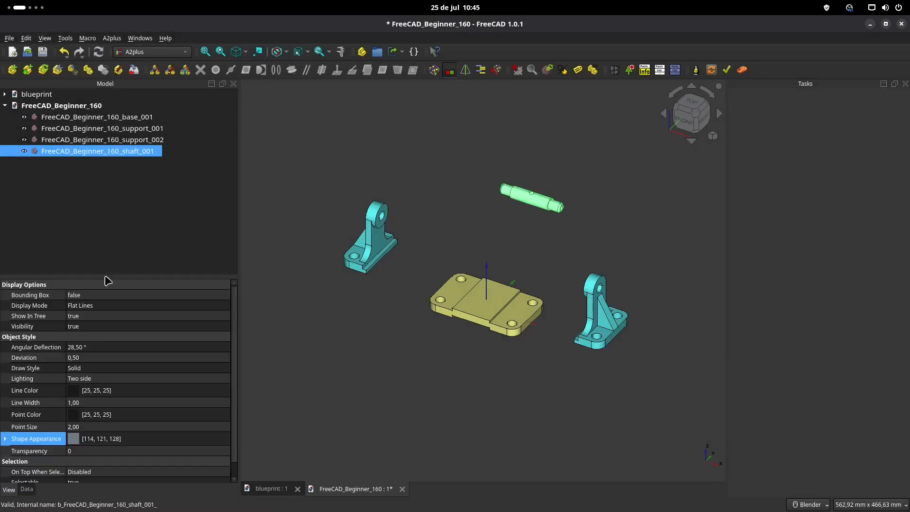
left_click(78, 443)
left_click(153, 438)
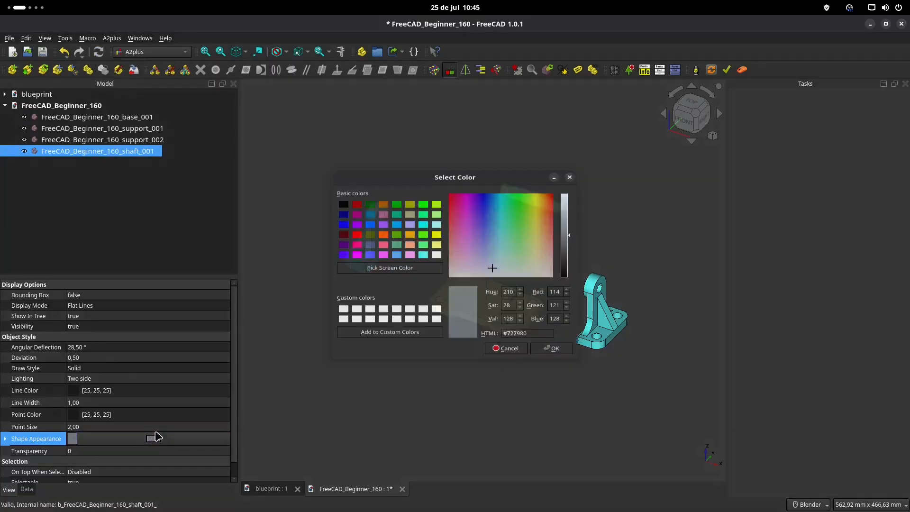
left_click(397, 253)
left_click(552, 359)
left_click(494, 201)
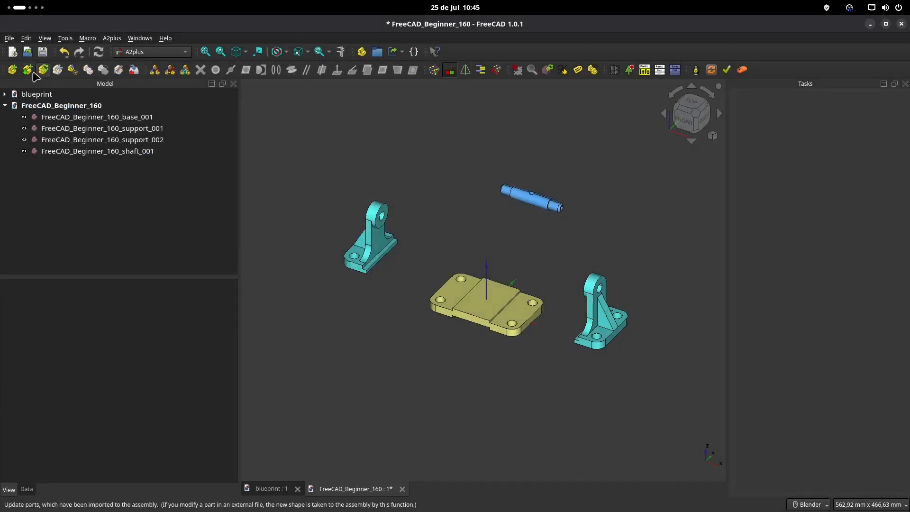
Step: Import the pulley from FreeCAD_Beginner_160_pulley.FCStd and place it above and between the first support and the shaft
left_click(12, 70)
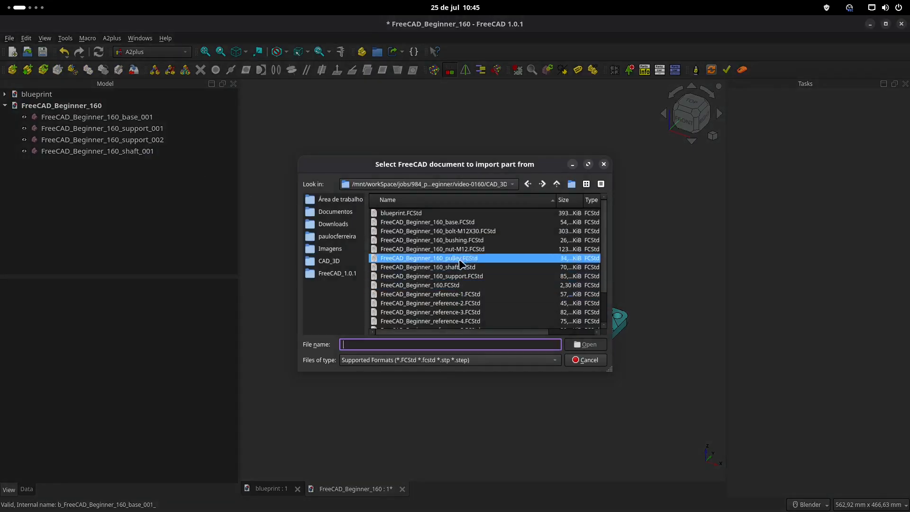
left_click_drag(463, 260, 471, 271)
left_click(586, 344)
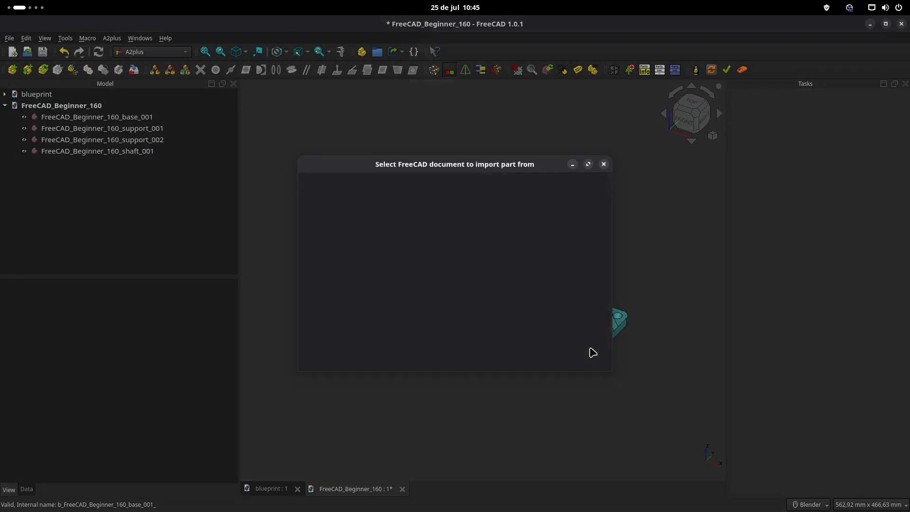
left_click(427, 149)
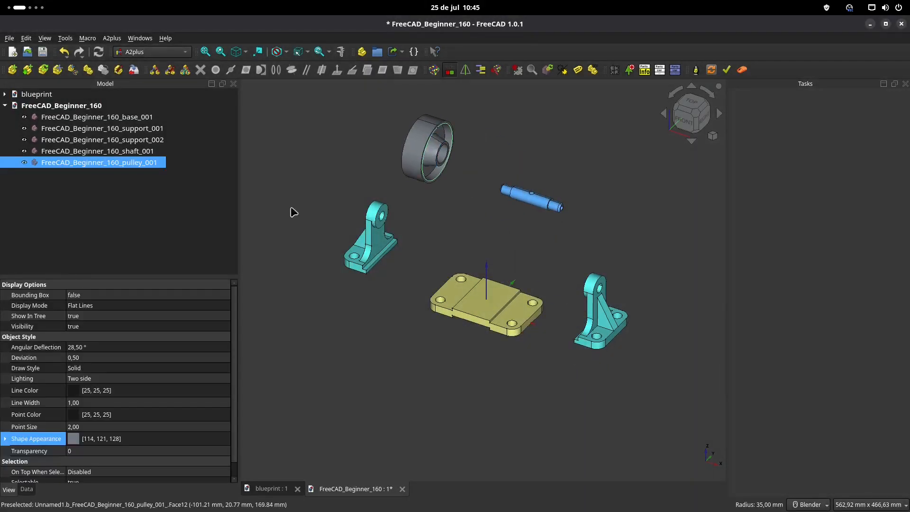
Step: Set the pulley's shape colour to bright pink from the basic colours
left_click(82, 442)
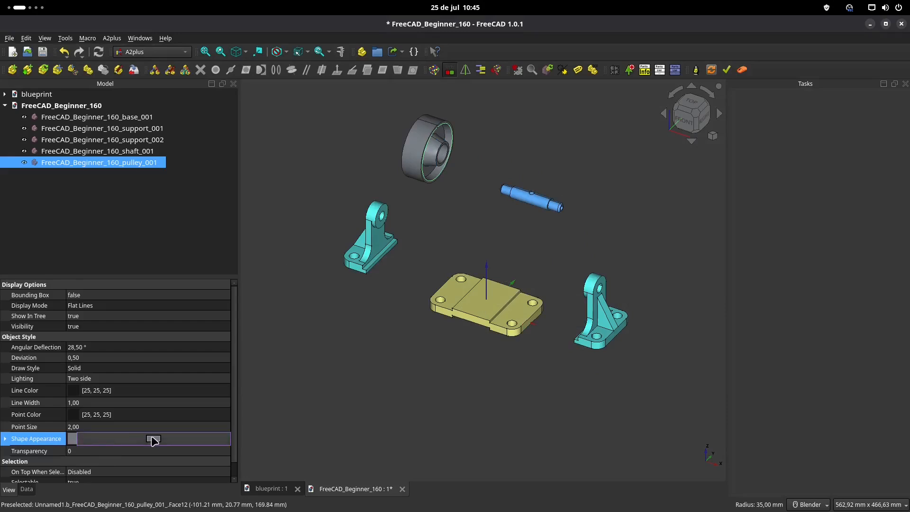
left_click(154, 438)
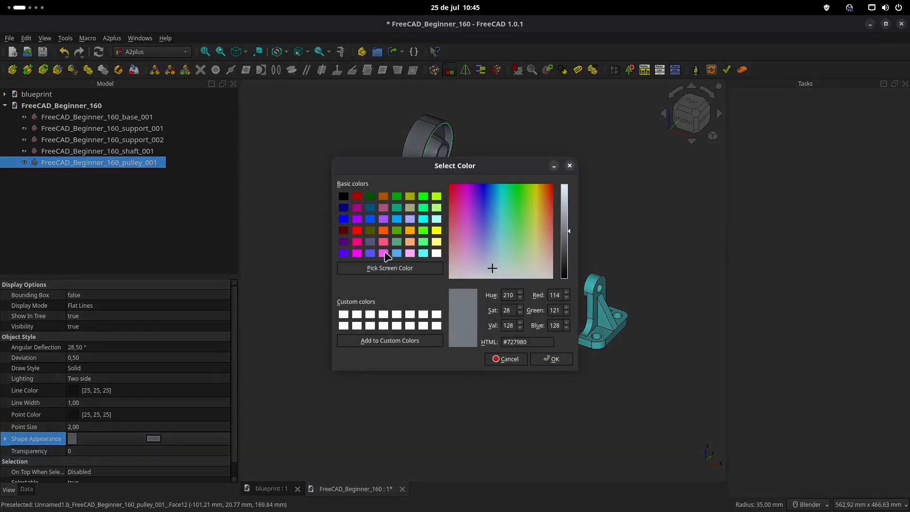
left_click(384, 253)
left_click(552, 359)
left_click(299, 162)
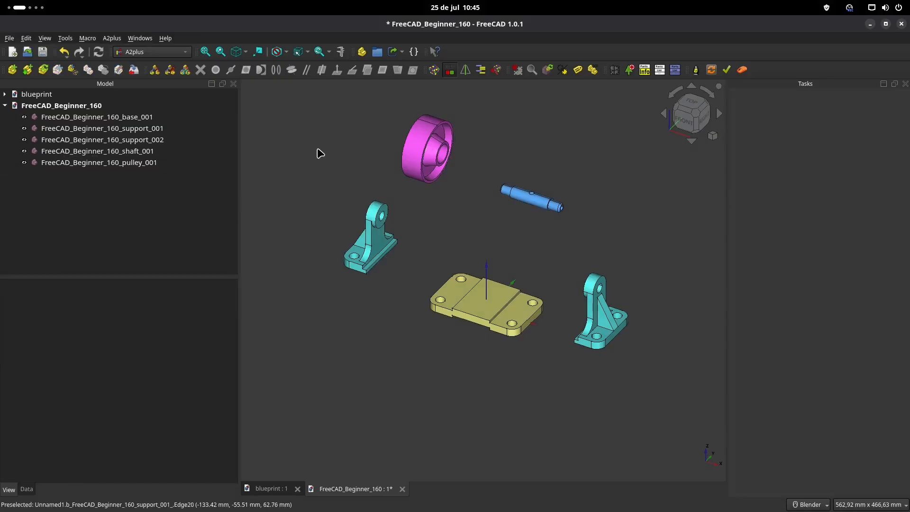
Step: Import the bushing from FreeCAD_Beginner_160_bushing.FCStd and place it above the shaft, beside the pulley
left_click(13, 70)
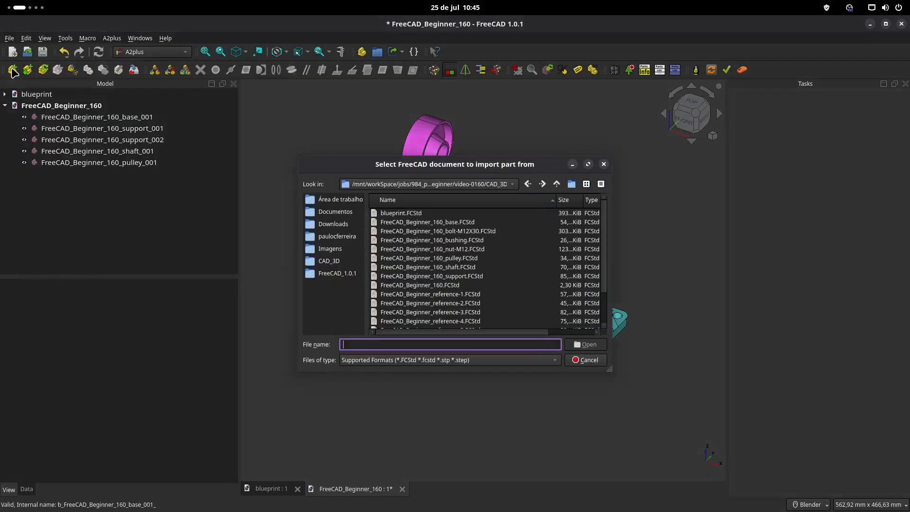
left_click(462, 241)
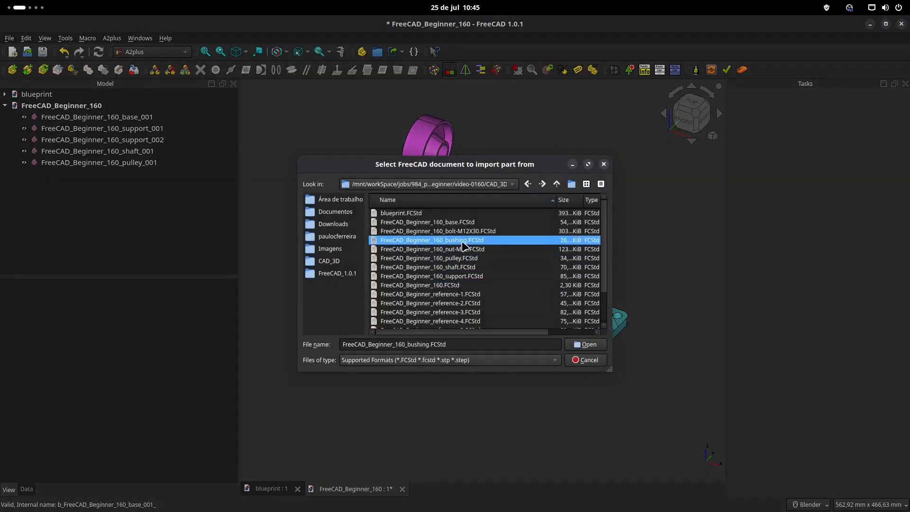
left_click(584, 345)
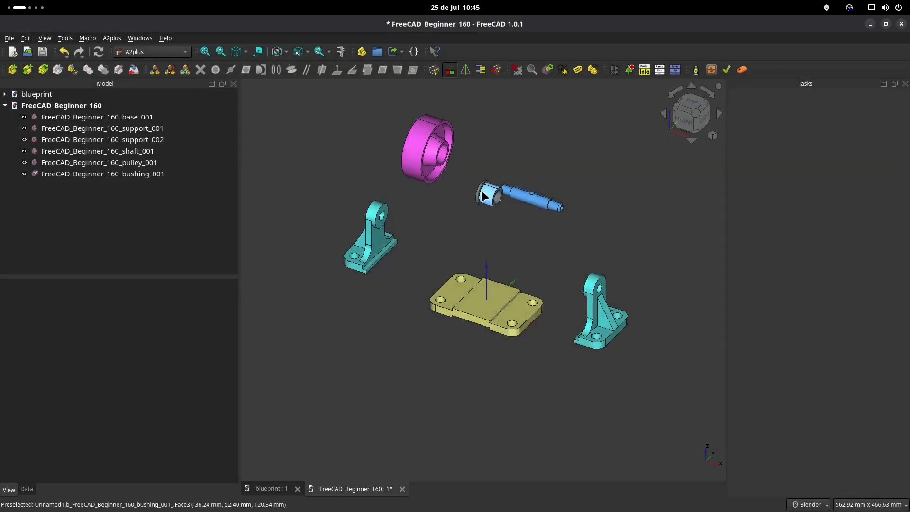
left_click(530, 132)
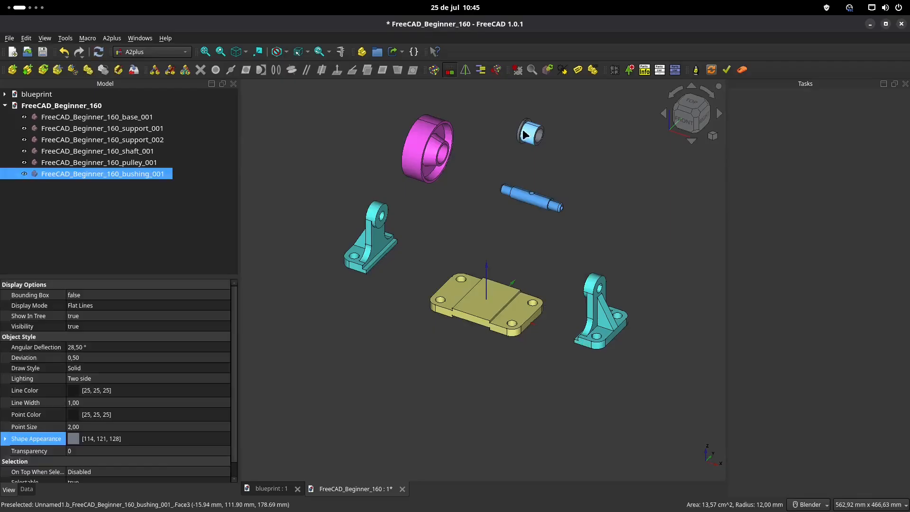
Step: Set the bushing's shape colour to orange (255, 84, 0)
left_click(74, 441)
left_click(153, 439)
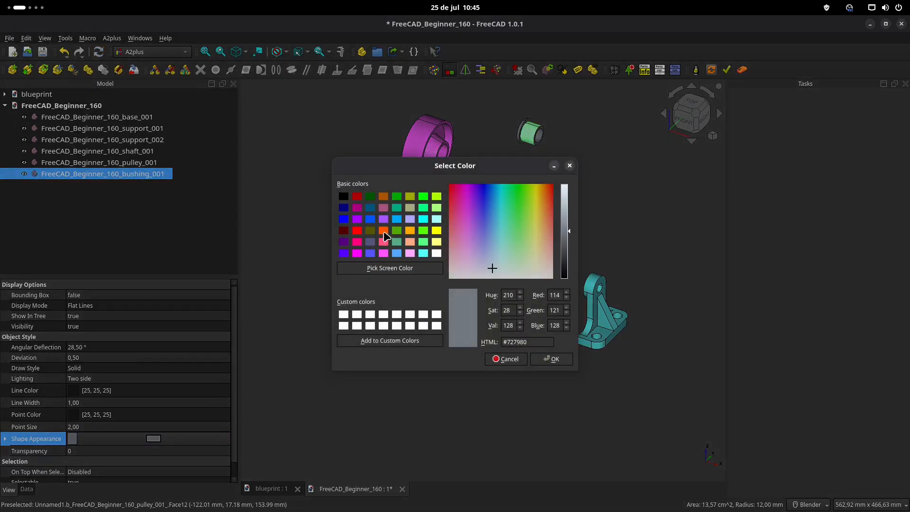
left_click(384, 231)
left_click(552, 359)
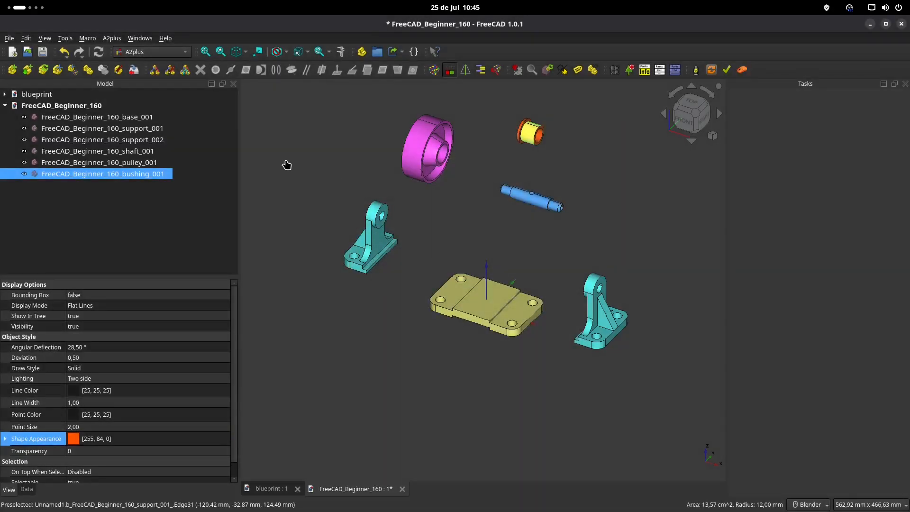
Step: Duplicate the bushing within the assembly by copying and pasting it
left_click(77, 174)
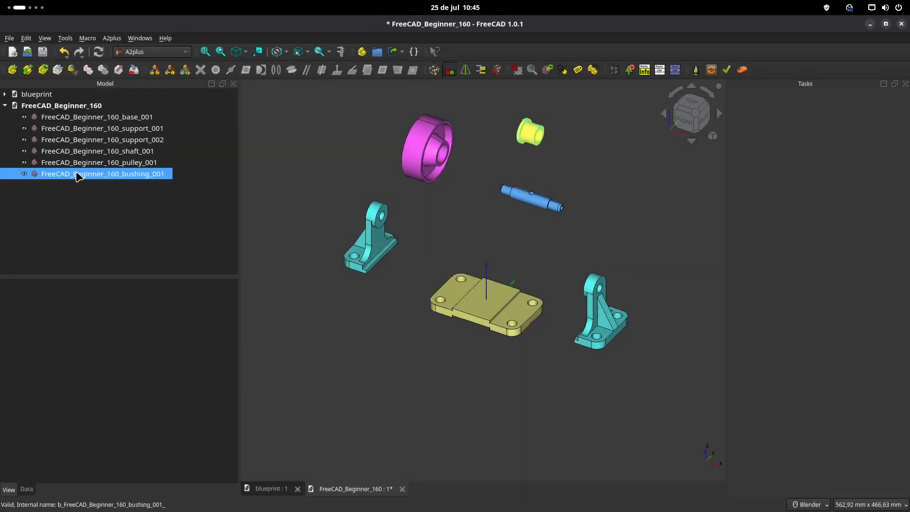
key("ctrl+v")
left_click(118, 186)
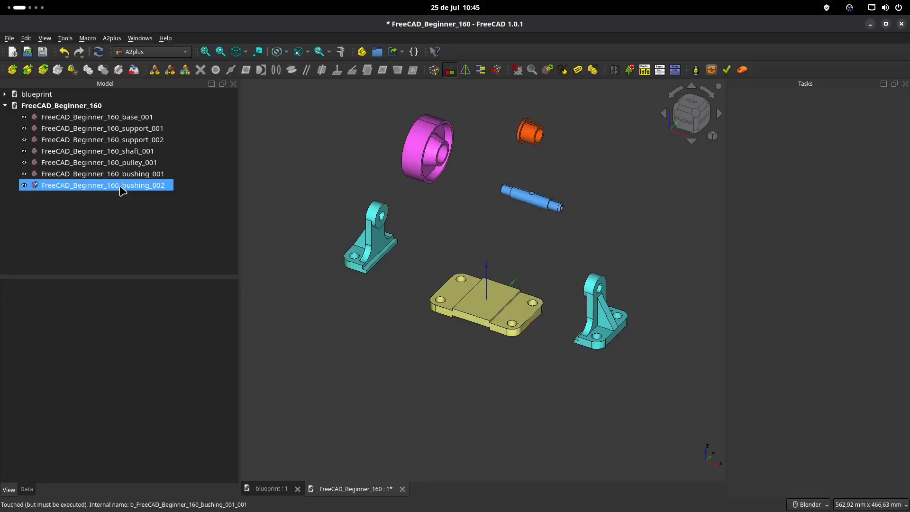
Step: Transform the second bushing by moving it along the X axis away from the first and rotating it 180° about the vertical axis
right_click(119, 186)
left_click(144, 21)
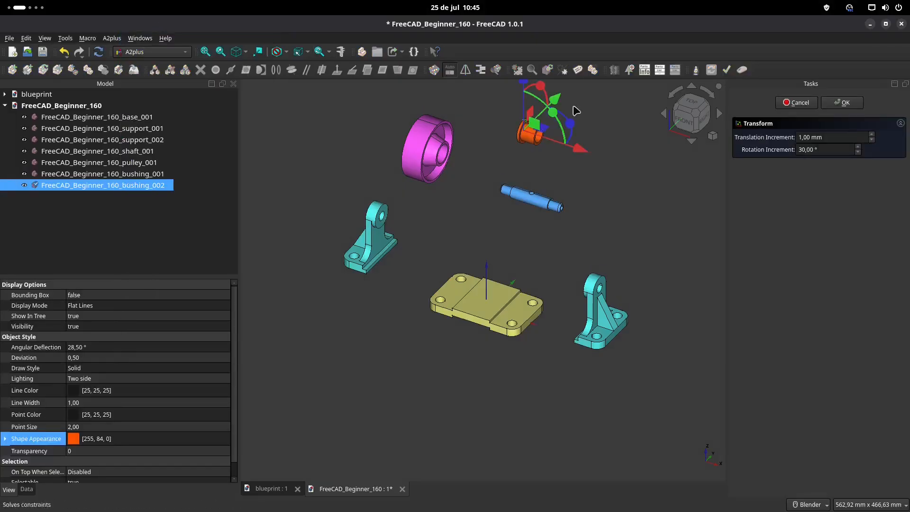
left_click_drag(589, 149, 654, 229)
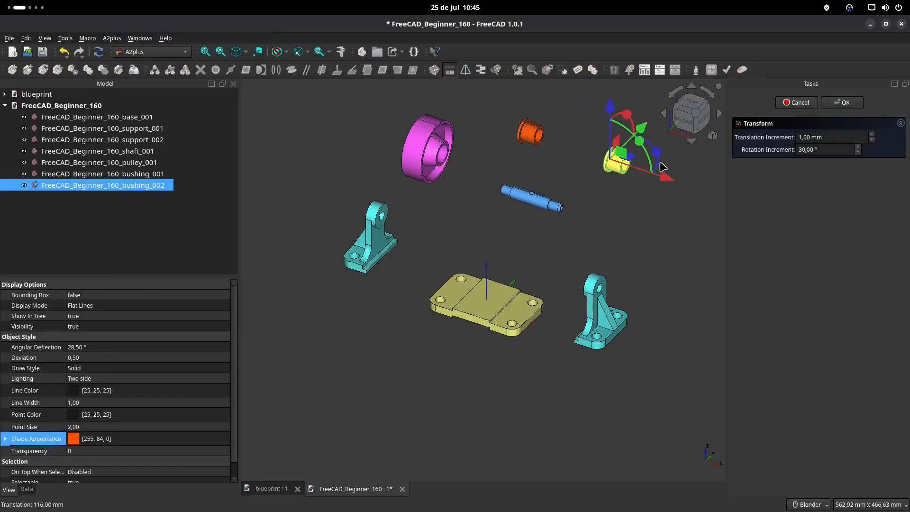
left_click_drag(658, 156, 576, 153)
left_click(842, 102)
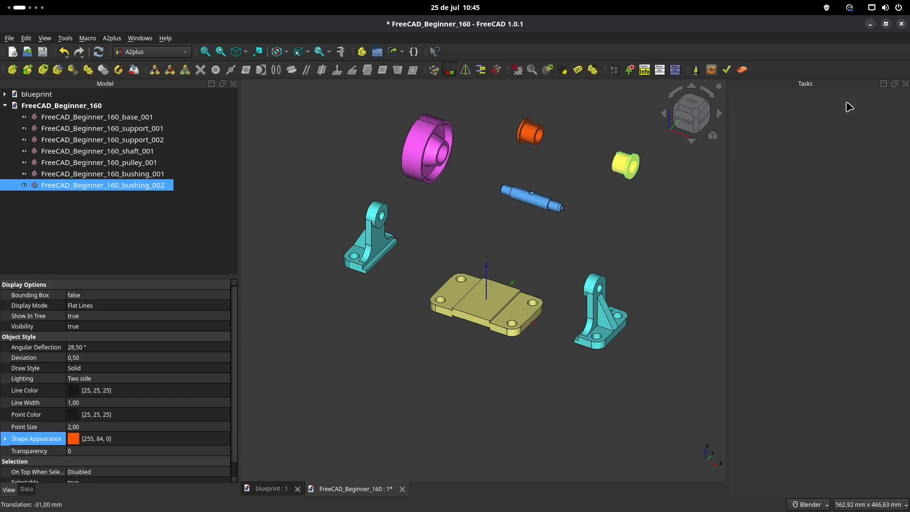
left_click(493, 230)
middle_click_drag(471, 205, 430, 230, "shift")
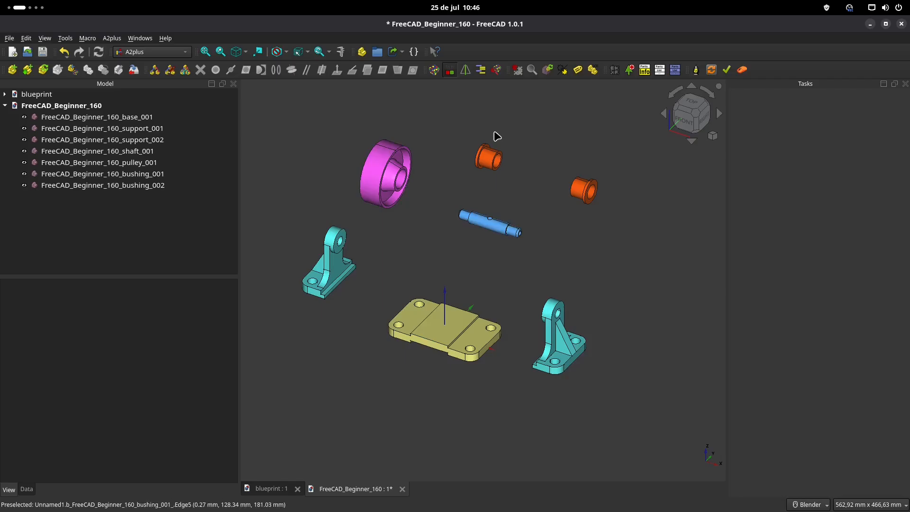
left_click(51, 174)
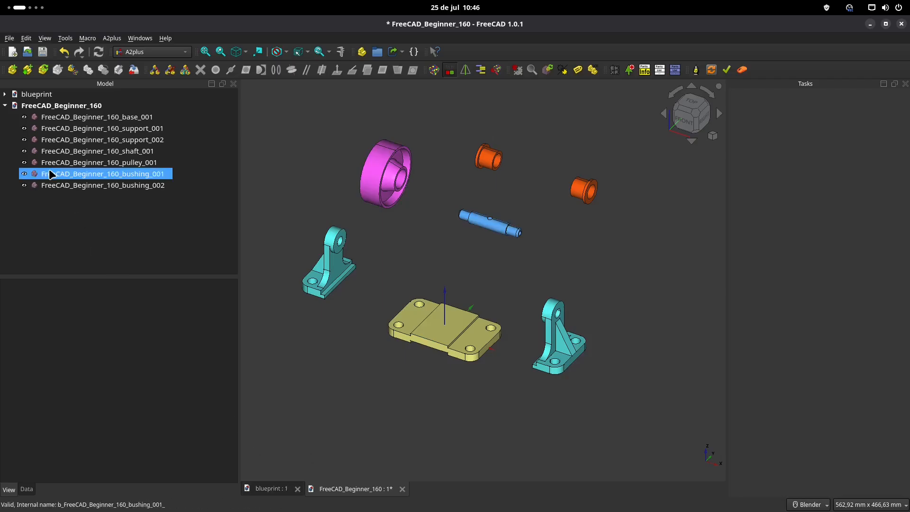
left_click(13, 70)
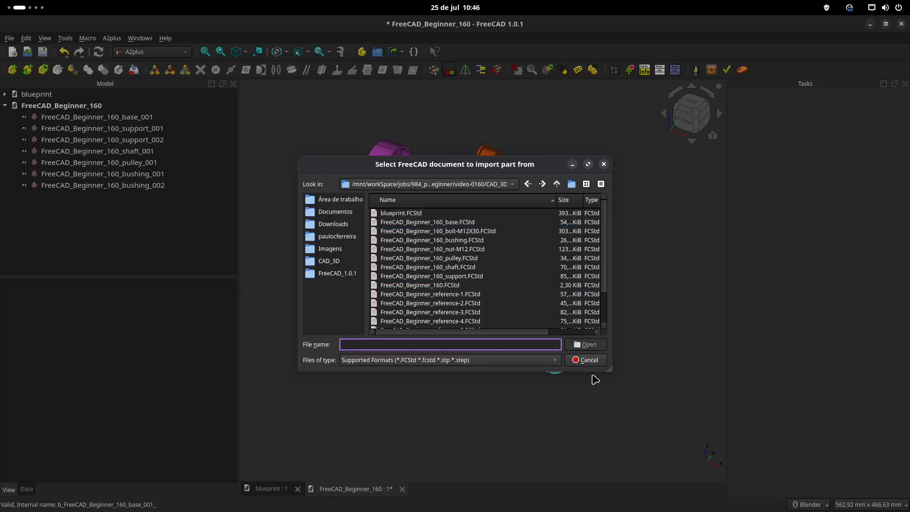
left_click(589, 360)
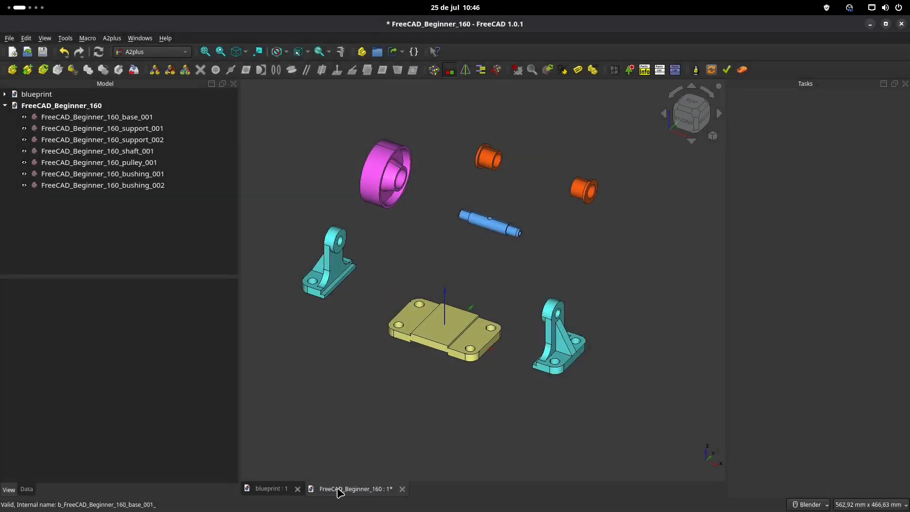
Step: Examine the front sectional view of the assembled drawing in the blueprint, then return to the FreeCAD_Beginner_160 assembly
left_click(272, 488)
scroll(507, 267, "down", 2)
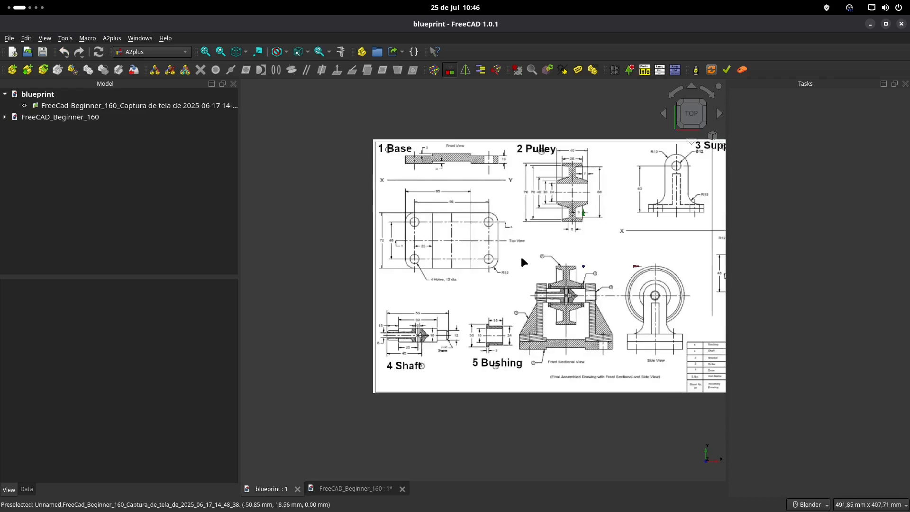
middle_click_drag(520, 256, 459, 248, "shift")
scroll(478, 287, "up", 2)
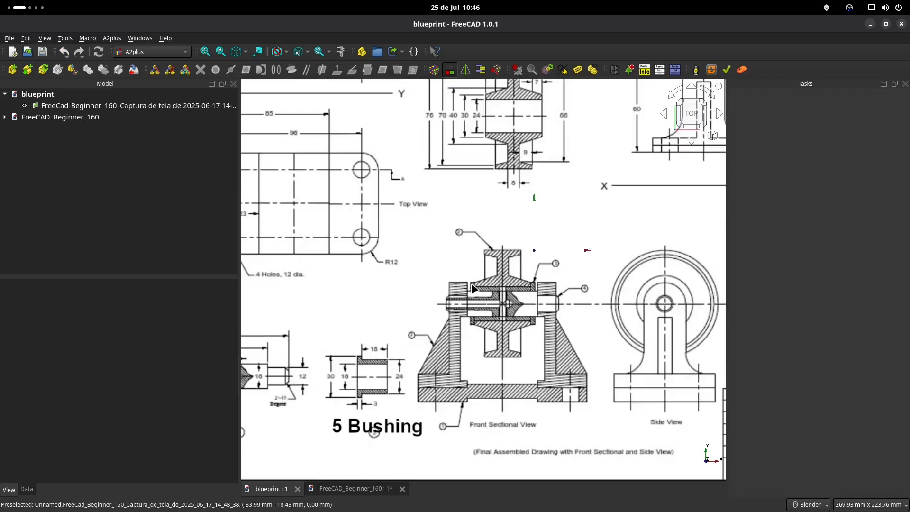
left_click(346, 489)
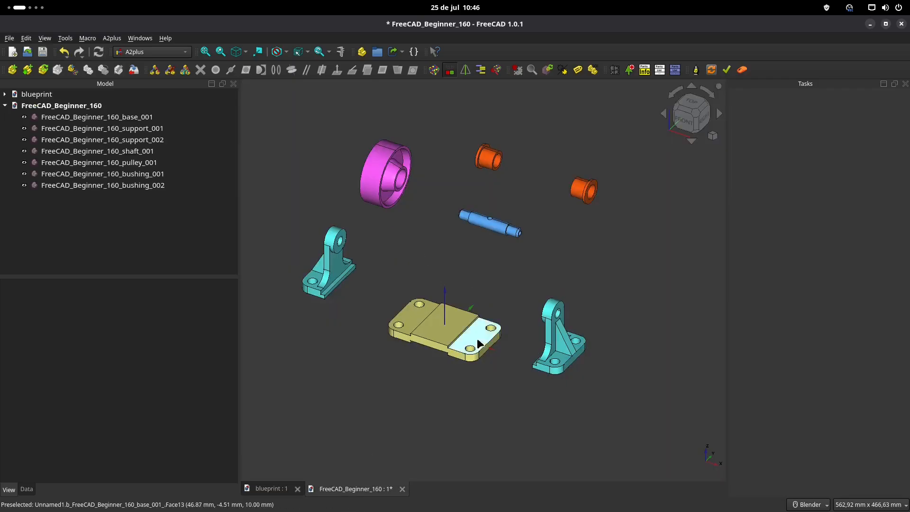
Step: Import the bolt from FreeCAD_Beginner_160_bolt-M12X30.FCStd and place it above and beyond the second support
left_click(12, 70)
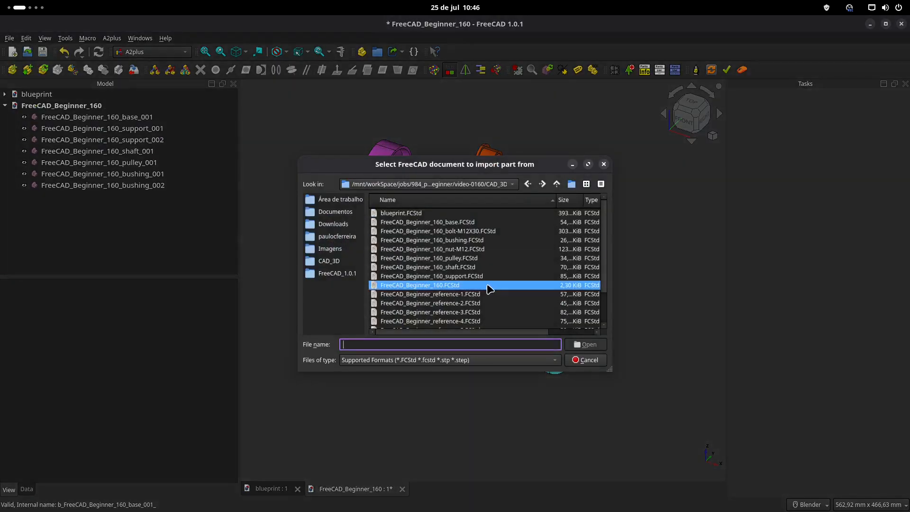
left_click(465, 231)
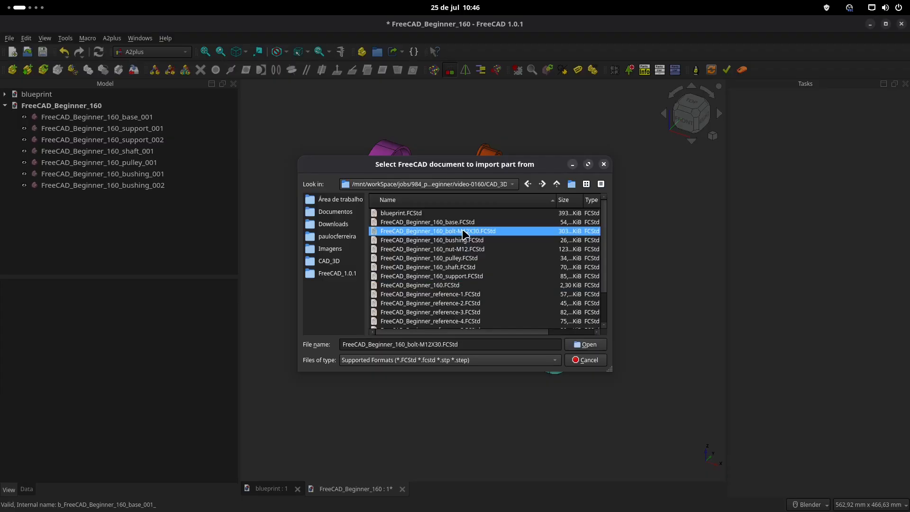
left_click(596, 345)
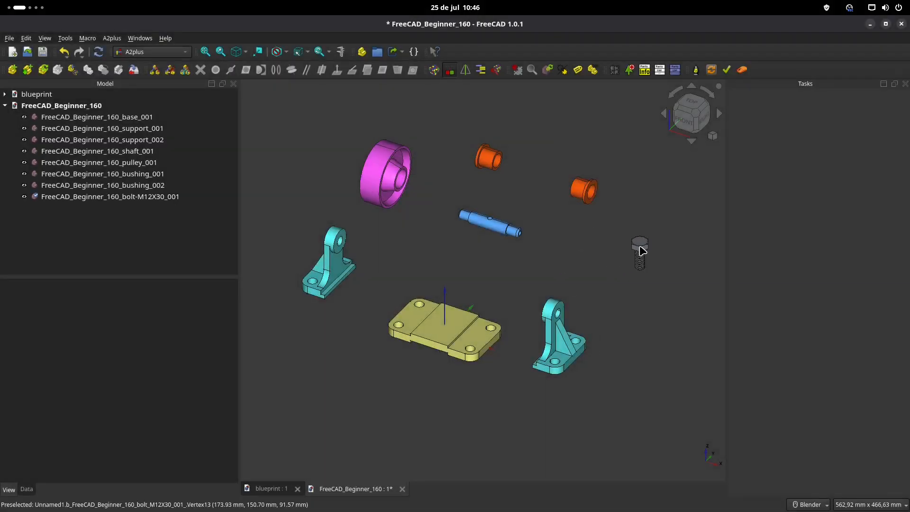
left_click(651, 282)
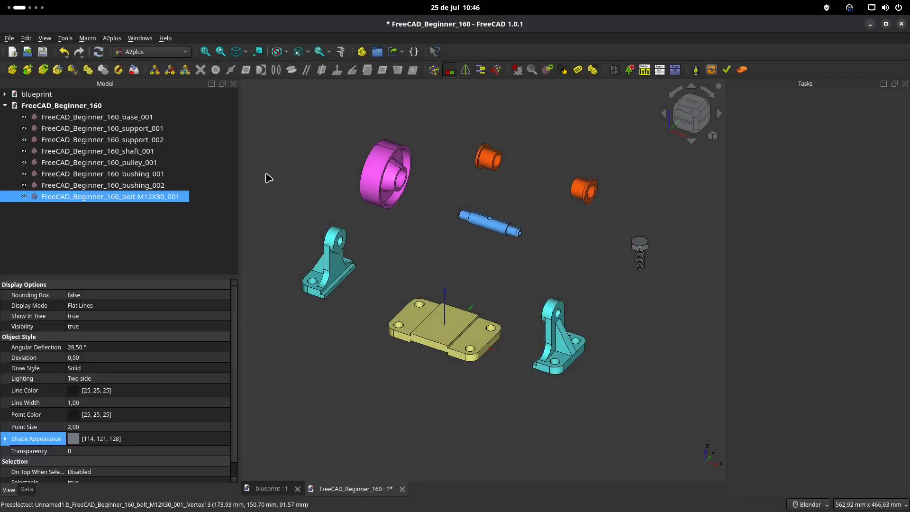
Step: Duplicate the M12X30 bolt within the assembly by copying and pasting it
left_click(129, 218)
key("ctrl+v")
left_click(138, 209)
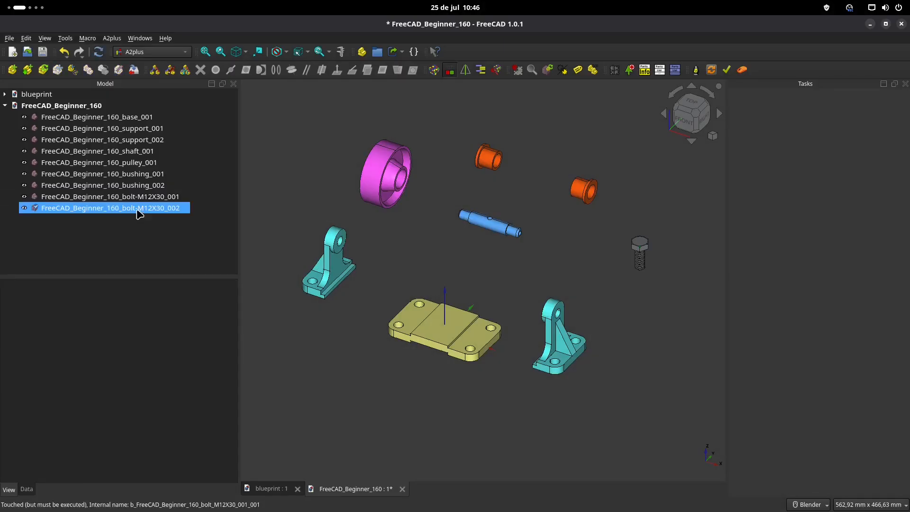
Step: Transform the second M12X30 bolt by moving it -40 mm along the X axis, away from the first bolt
right_click(139, 214)
left_click(174, 32)
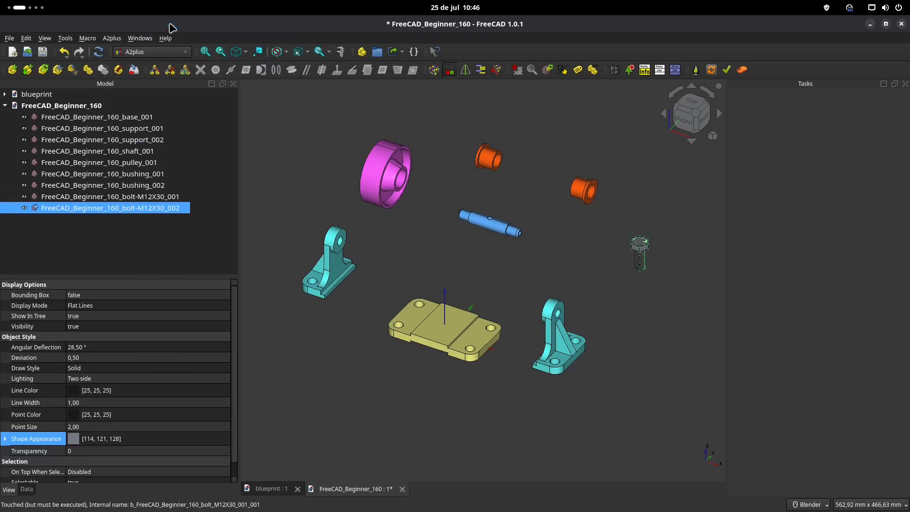
left_click_drag(695, 266, 668, 255)
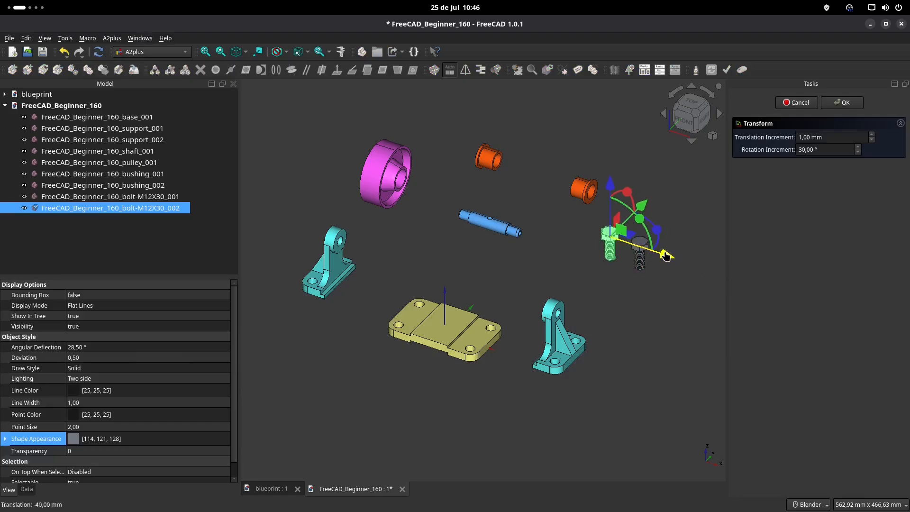
left_click(117, 198)
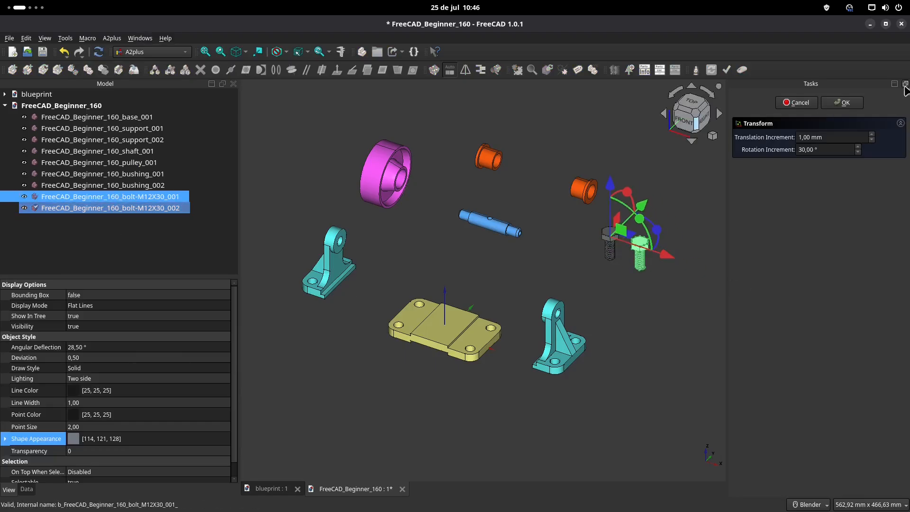
left_click(842, 103)
Step: Duplicate the first and second M12X30 bolts together by copying and pasting them within the assembly
left_click(135, 210, "ctrl")
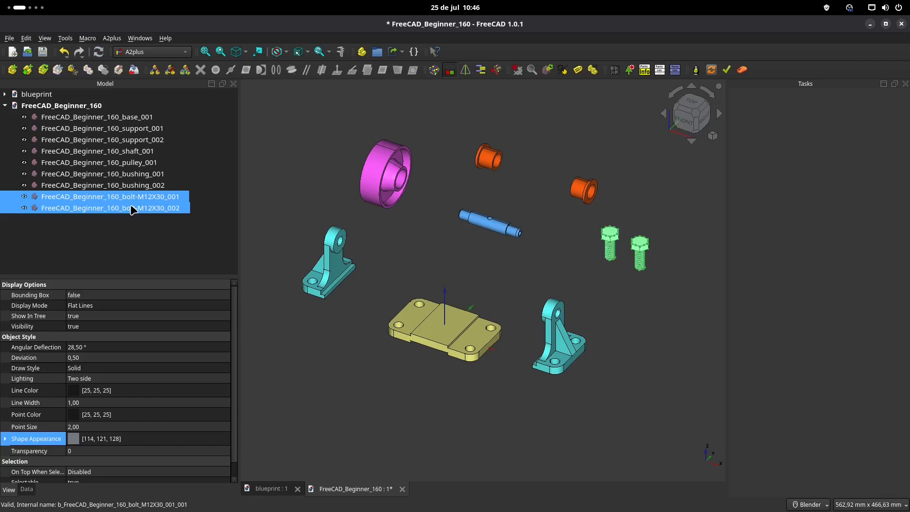
left_click(131, 229)
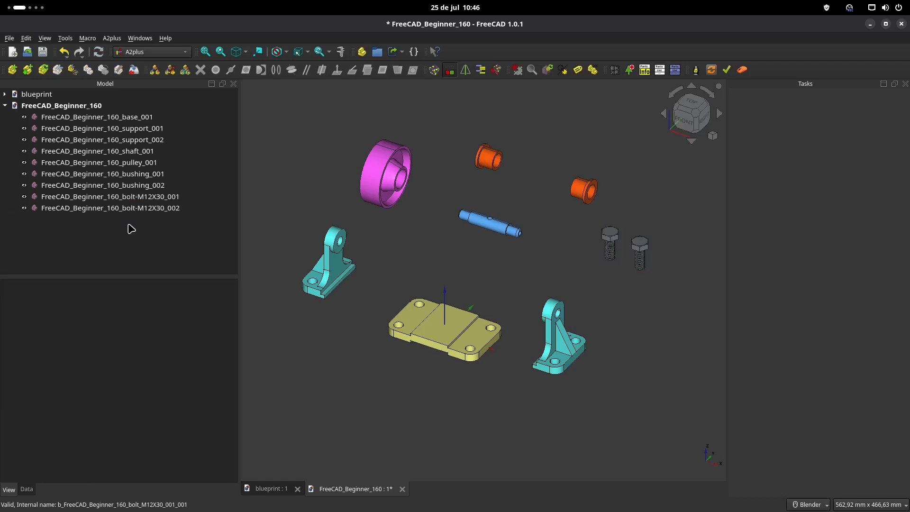
key("ctrl+v")
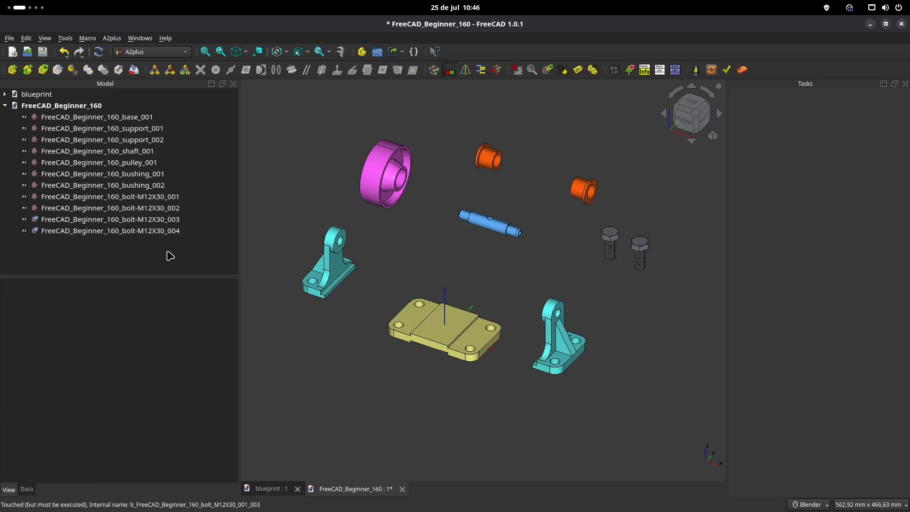
Step: Transform the third M12X30 bolt by moving it 54 mm along the Y axis
right_click(166, 220)
left_click(200, 25)
left_click_drag(671, 216, 695, 193)
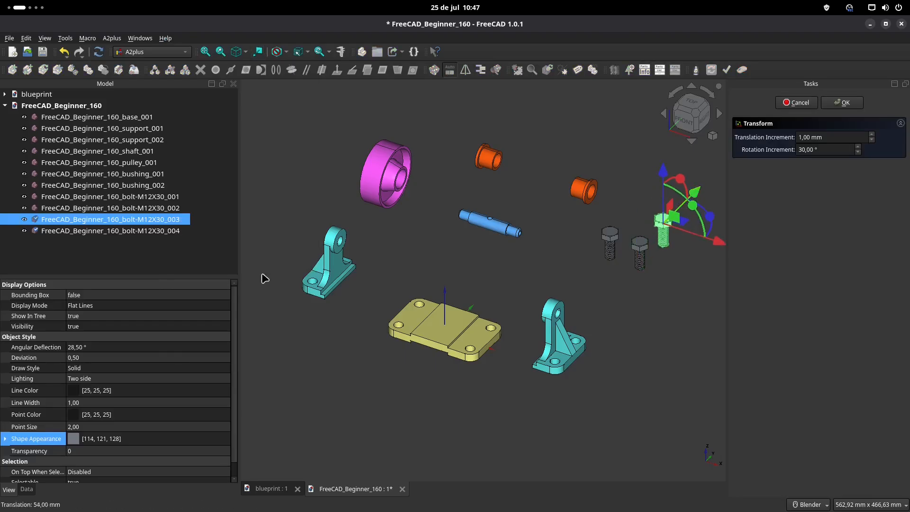
left_click(843, 103)
Step: Transform the fourth M12X30 bolt by moving it 48 mm along the Y axis, and save the assembly
right_click(167, 231)
left_click(195, 25)
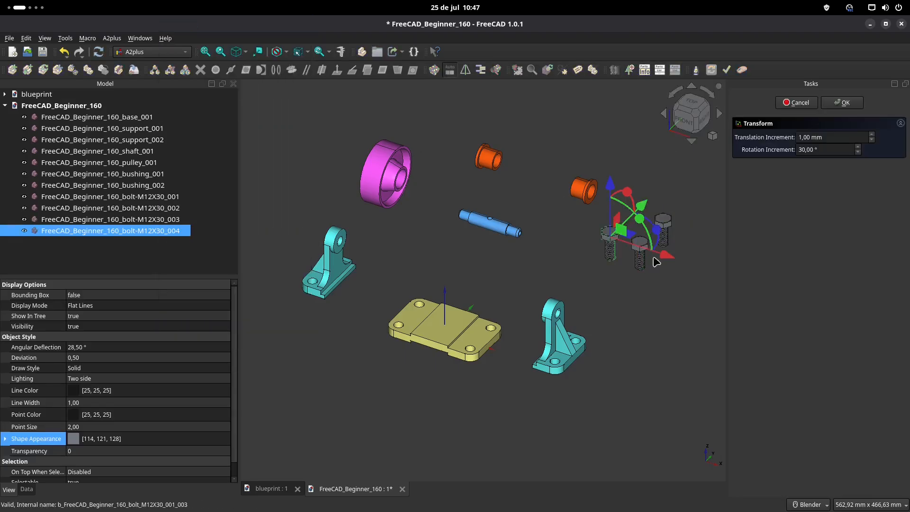
left_click(842, 102)
scroll(545, 273, "down", 3)
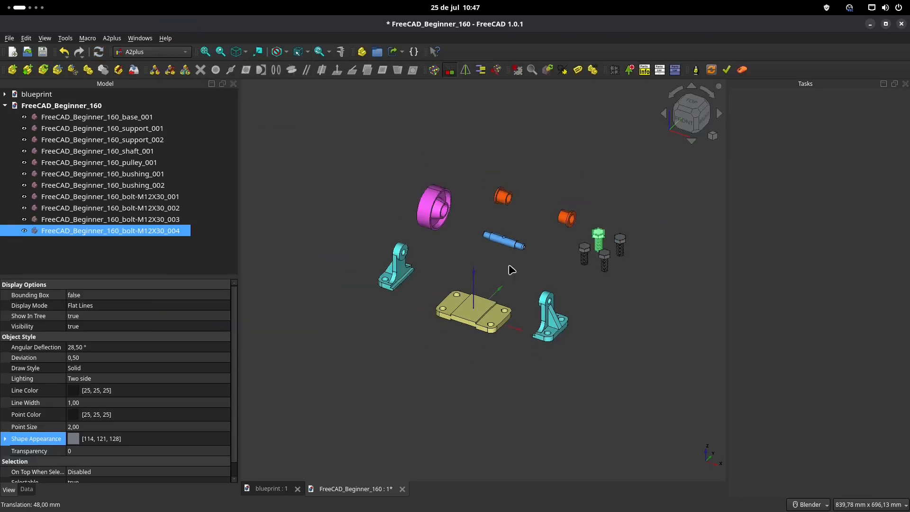
left_click(486, 268)
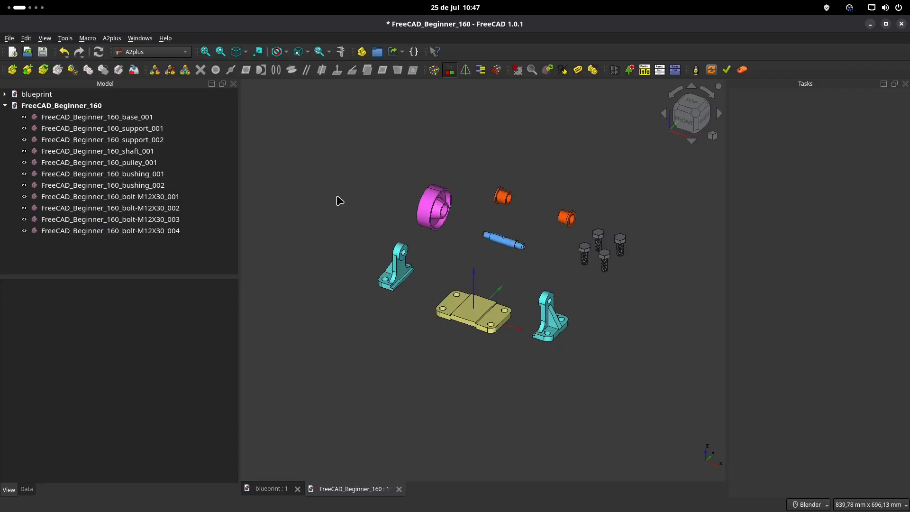
Step: Import the nut from FreeCAD_Beginner_160_nut-M12.FCStd and place it below the base
left_click(12, 69)
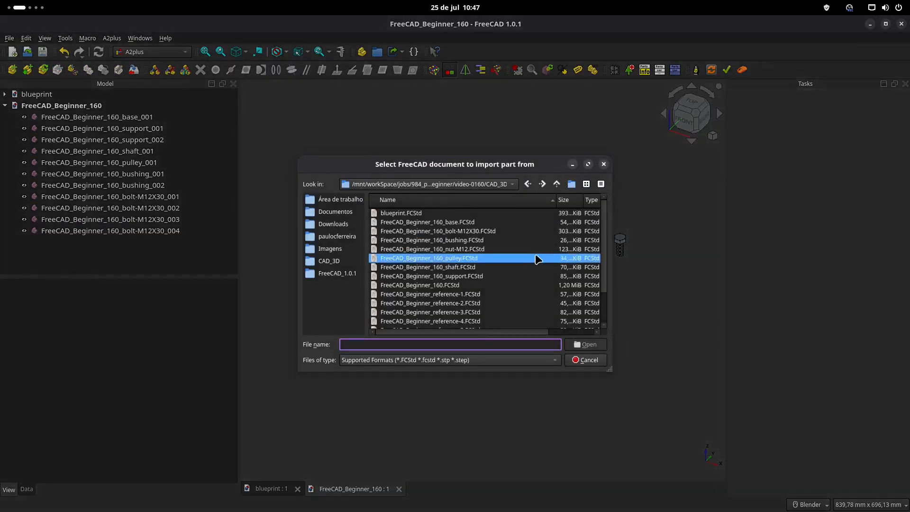
left_click(476, 249)
left_click(585, 345)
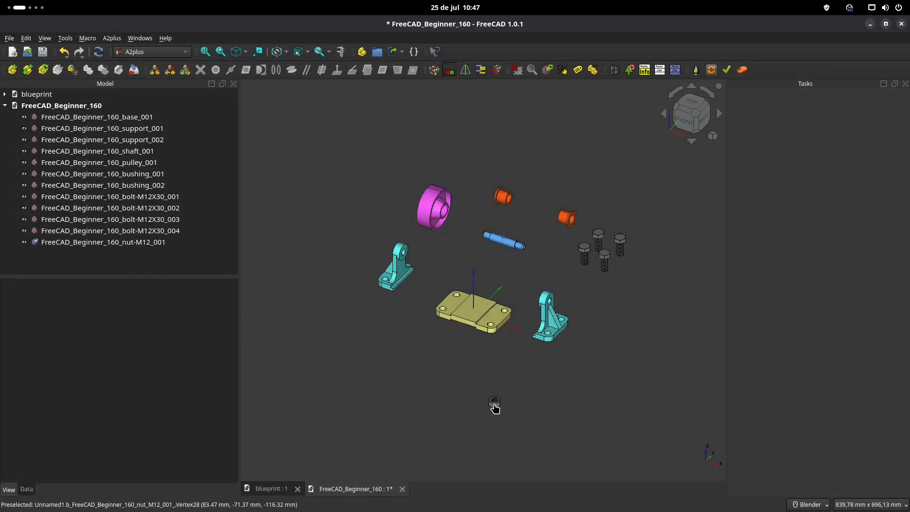
left_click(495, 402)
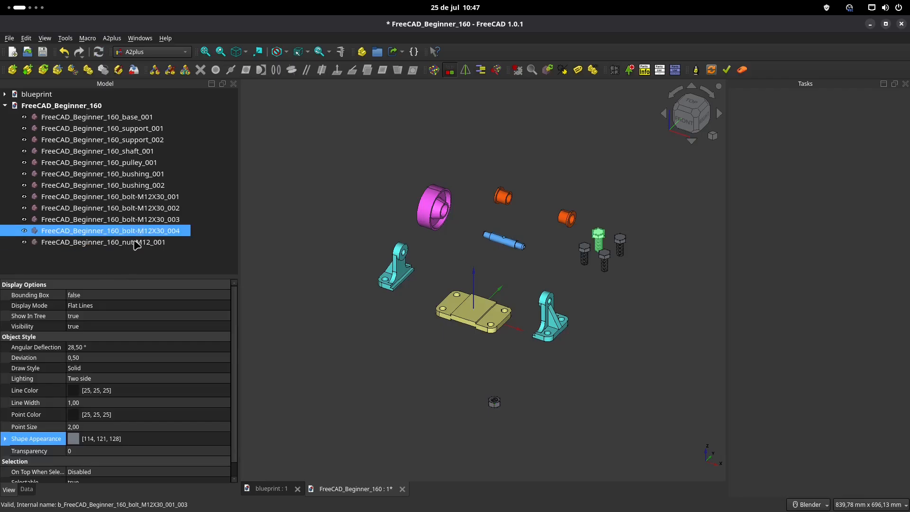
Step: Duplicate the M12 nut and move the copy in the negative X direction beside the first nut
left_click(151, 258)
key("ctrl+v")
right_click(152, 258)
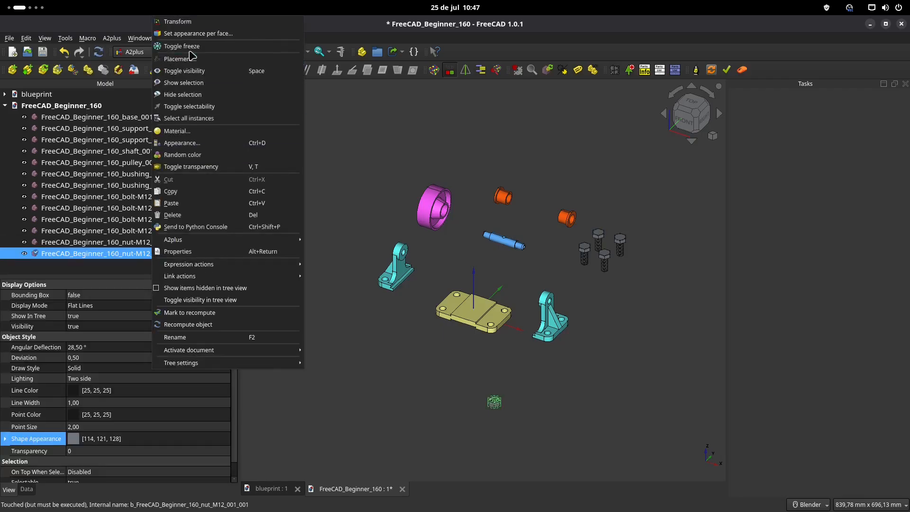
left_click(185, 22)
left_click_drag(550, 424, 529, 417)
left_click(847, 104)
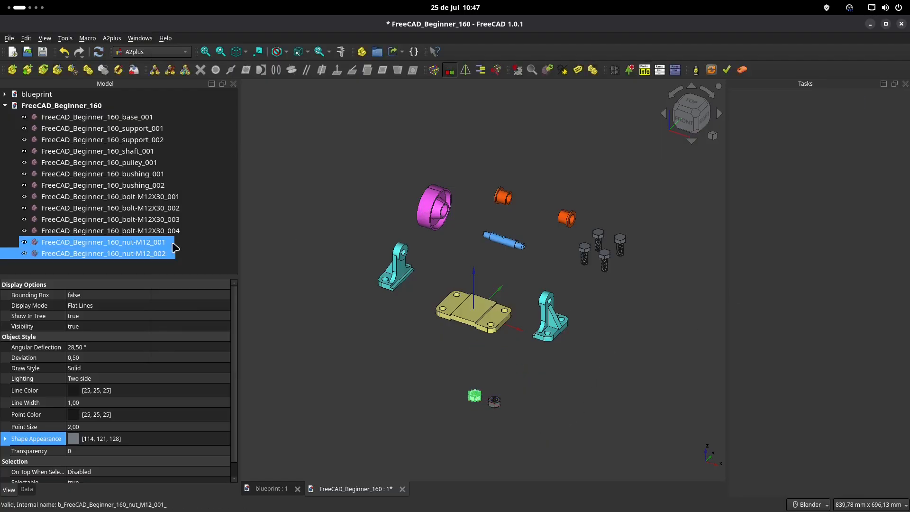
Step: Duplicate the first and second M12 nuts together by copying and pasting them within the assembly
left_click(157, 242)
left_click(161, 258, "ctrl")
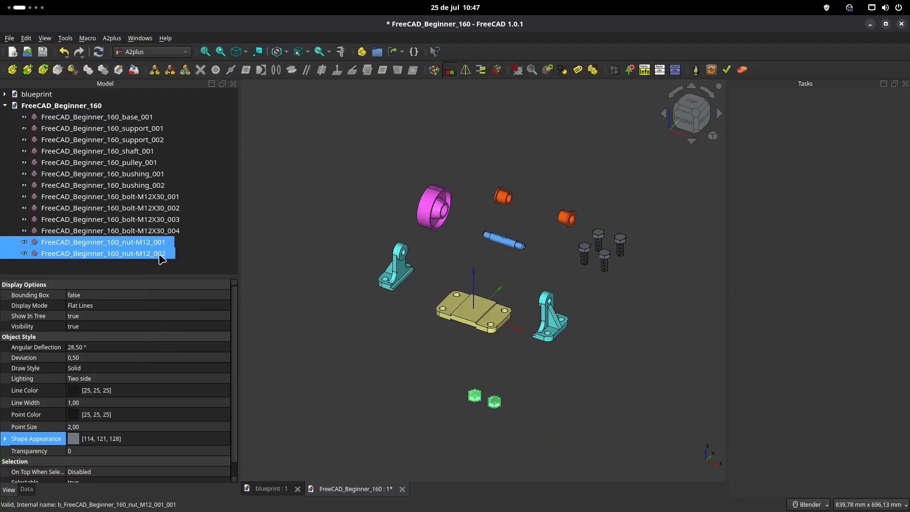
left_click(215, 254)
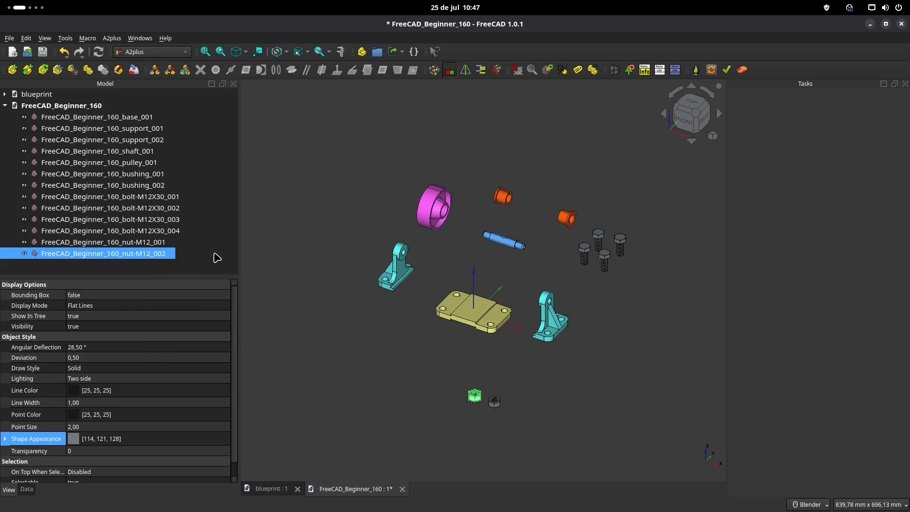
Step: Transform the third and fourth M12 nuts along the Y axis so the four nuts form two separate rows
right_click(168, 257)
left_click(187, 21)
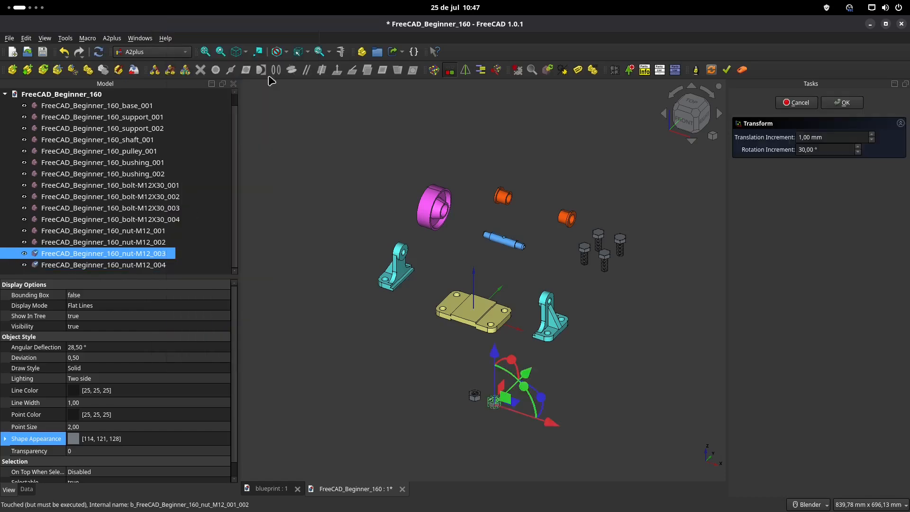
key("Return")
right_click(153, 265)
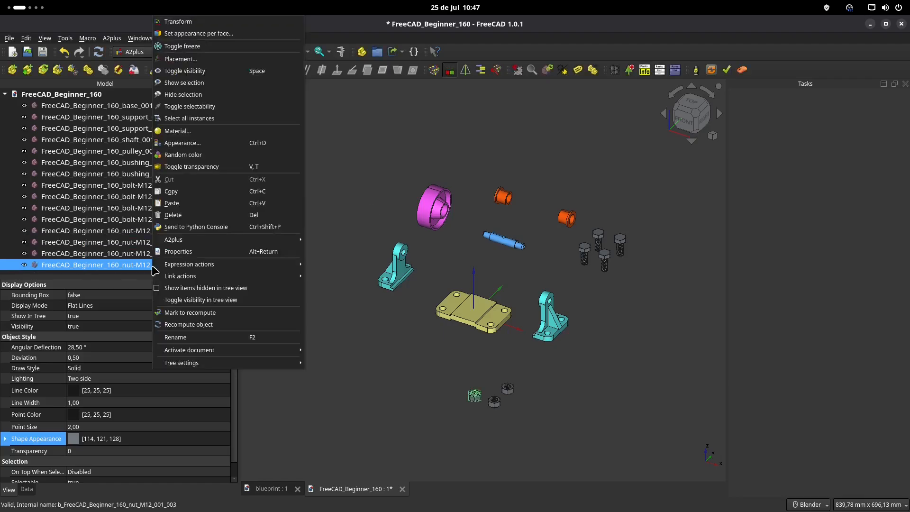
left_click(189, 22)
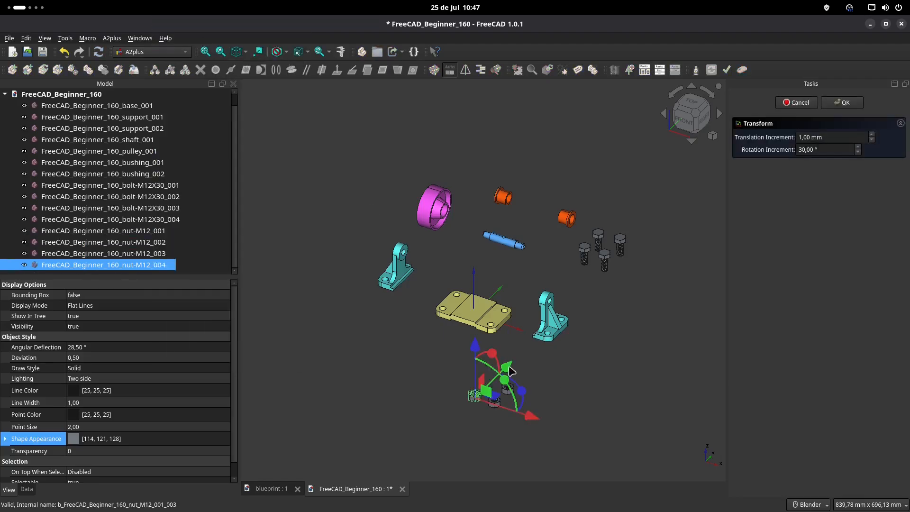
left_click(849, 105)
left_click(378, 322)
Step: Attach the second support to the base with a circular-edge constraint between their mounting holes, aligned direction, 0 mm offset and rotation unlocked
scroll(515, 297, "up", 3)
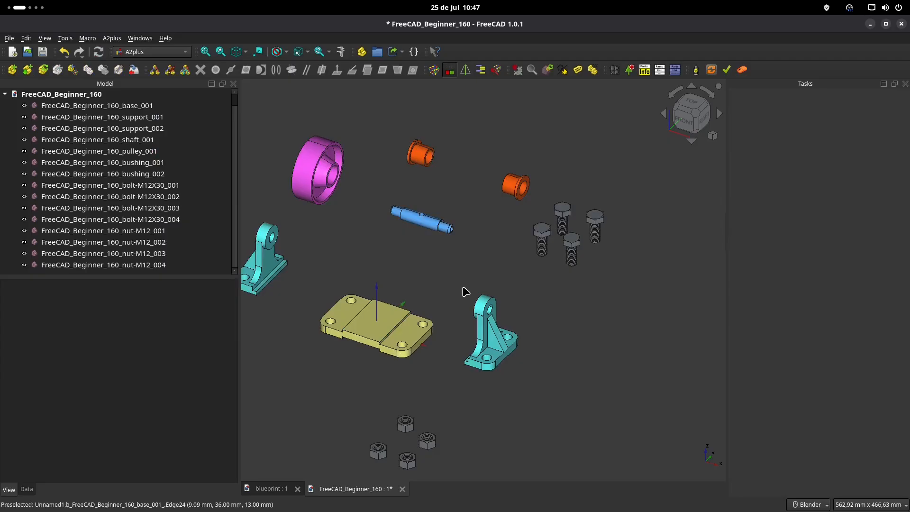
middle_click_drag(399, 280, 427, 241, "shift")
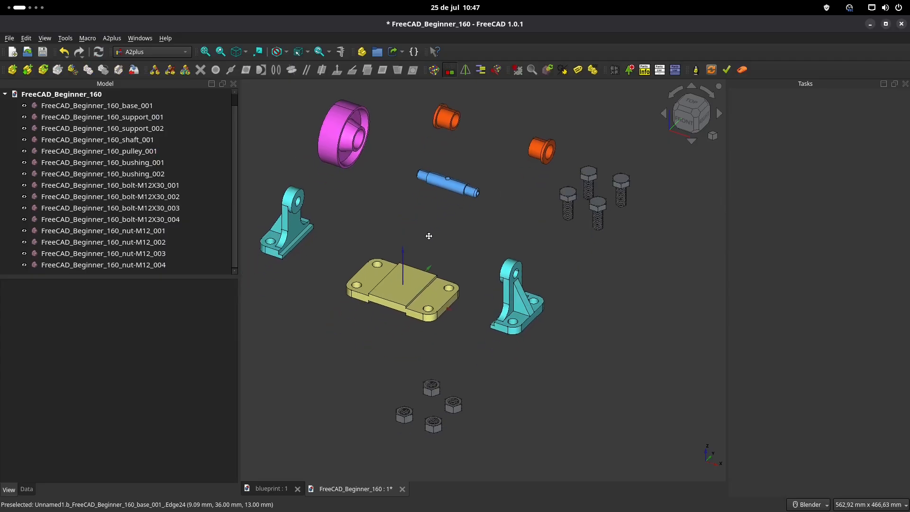
middle_click_drag(505, 325, 527, 212)
scroll(531, 203, "up", 3)
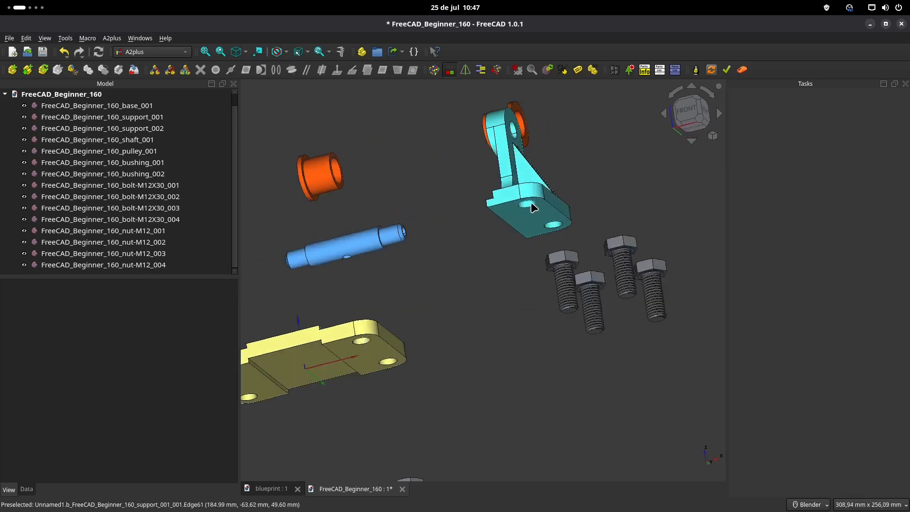
scroll(531, 203, "up", 2)
left_click(526, 205)
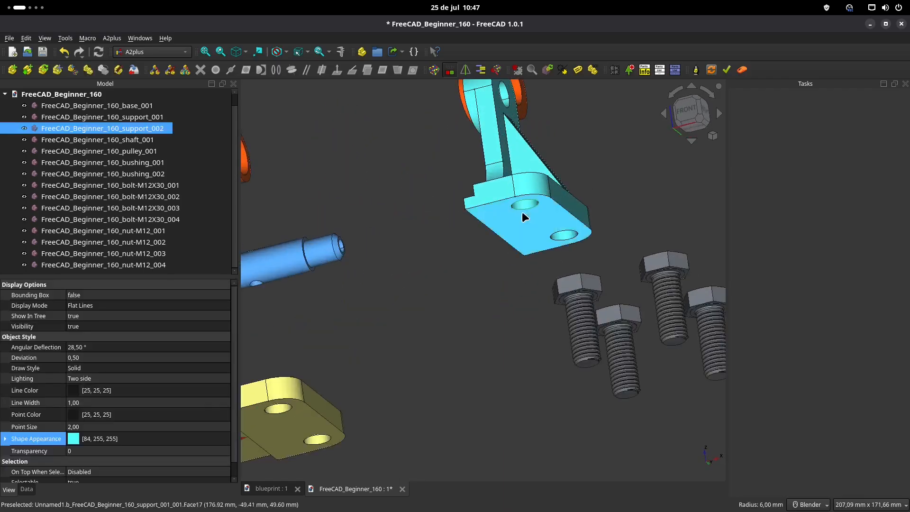
middle_click_drag(327, 331, 456, 342)
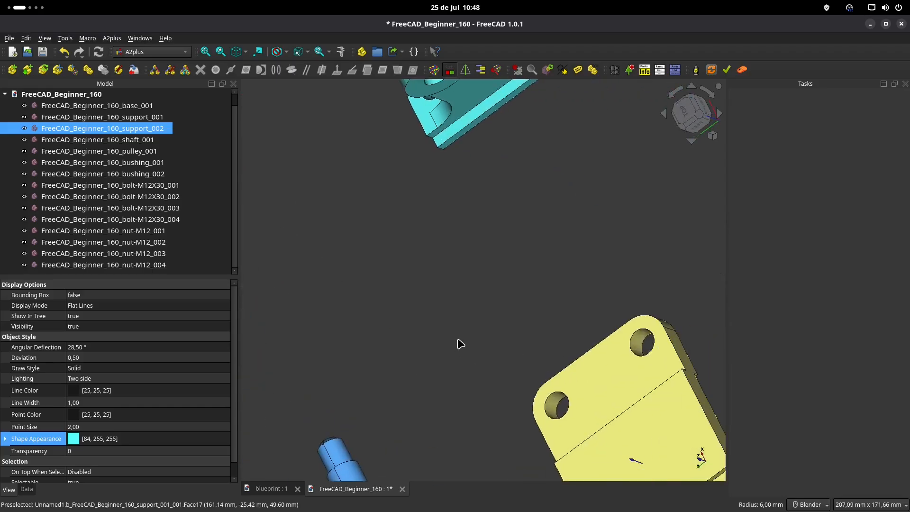
middle_click_drag(499, 380, 622, 279)
middle_click_drag(474, 255, 592, 222, "shift")
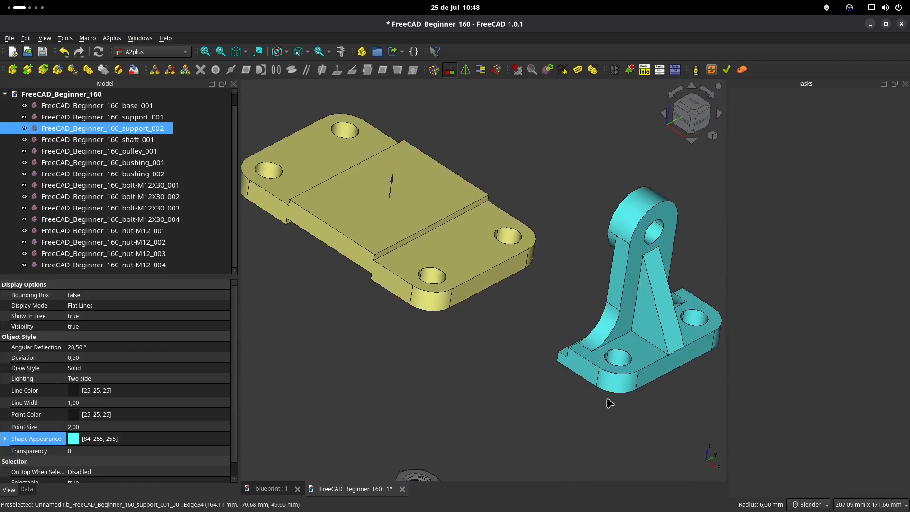
left_click(436, 273)
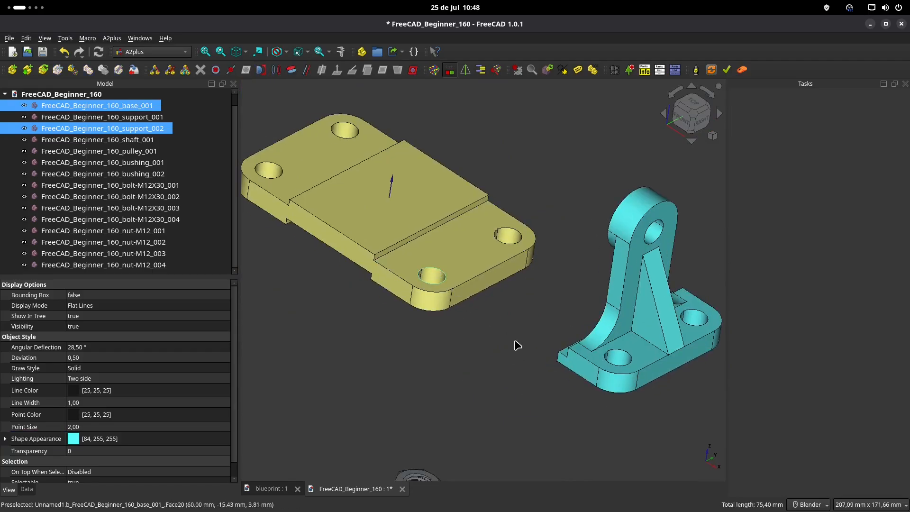
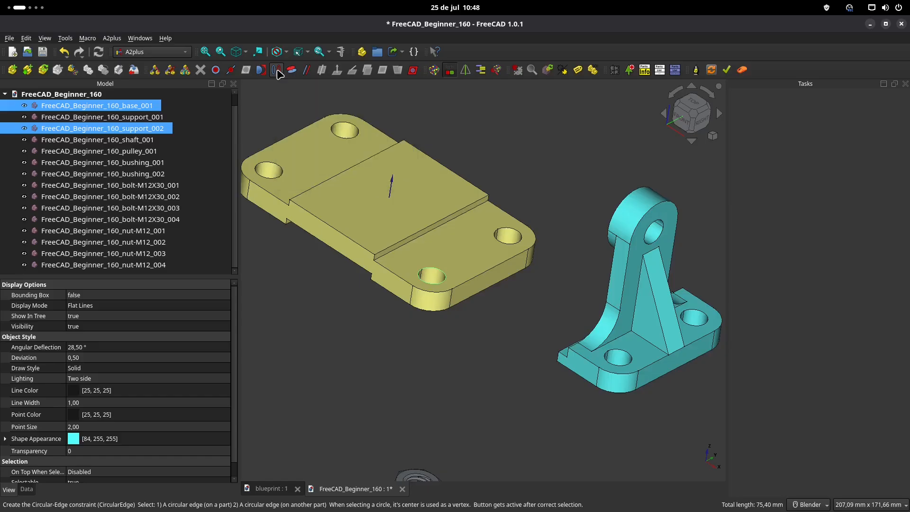
left_click(277, 70)
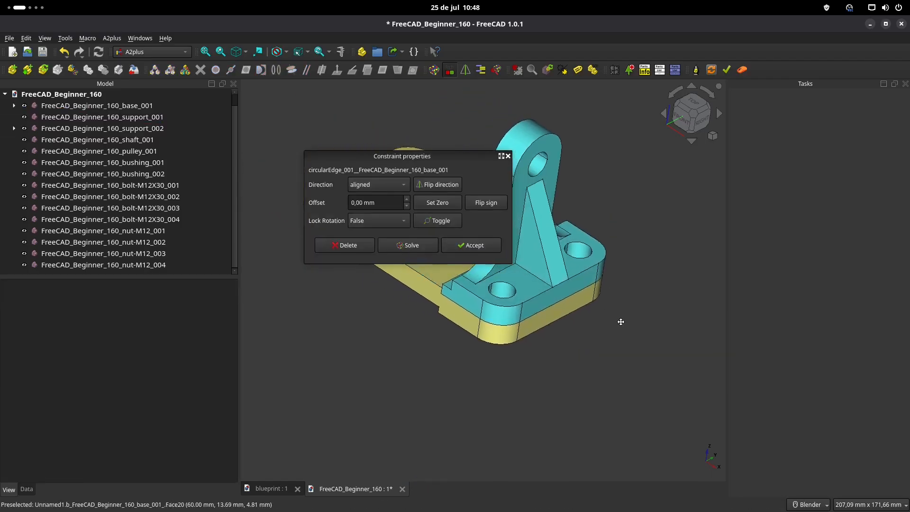
left_click(482, 246)
Step: Attach the first support to the opposite end of the base with a circular-edge constraint between their mounting holes
scroll(474, 227, "down", 5)
middle_click_drag(433, 198, 372, 357)
scroll(372, 356, "up", 4)
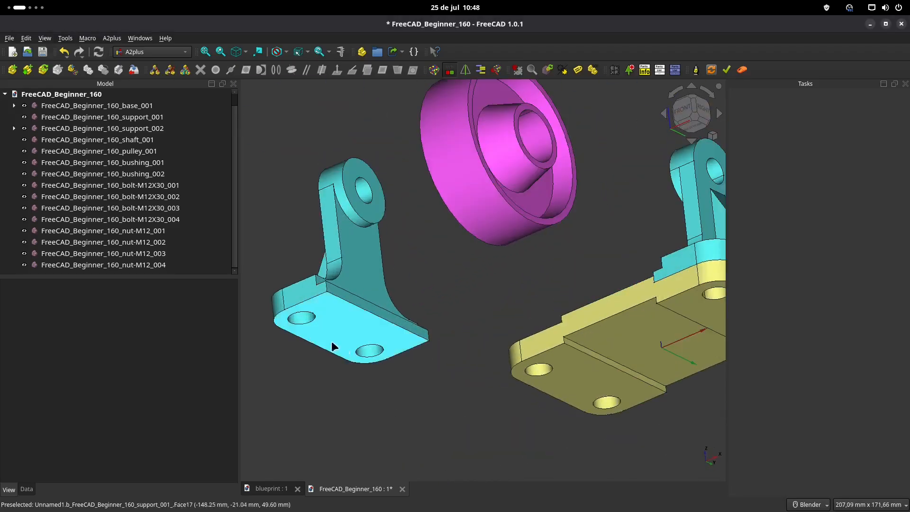
left_click(311, 322)
middle_click_drag(497, 289, 524, 357)
left_click(537, 276, "ctrl")
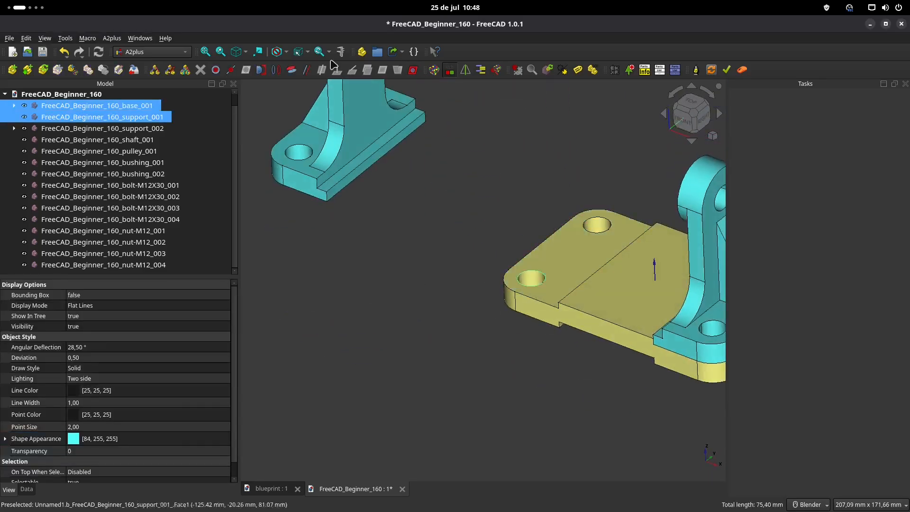
left_click(490, 248)
Step: Mount the shaft between the supports with a circular-edge constraint between its end edge and the second support's bore, aligned direction, 0 mm offset, rotation unlocked
scroll(488, 297, "down", 2)
middle_click_drag(547, 225, 438, 274, "shift")
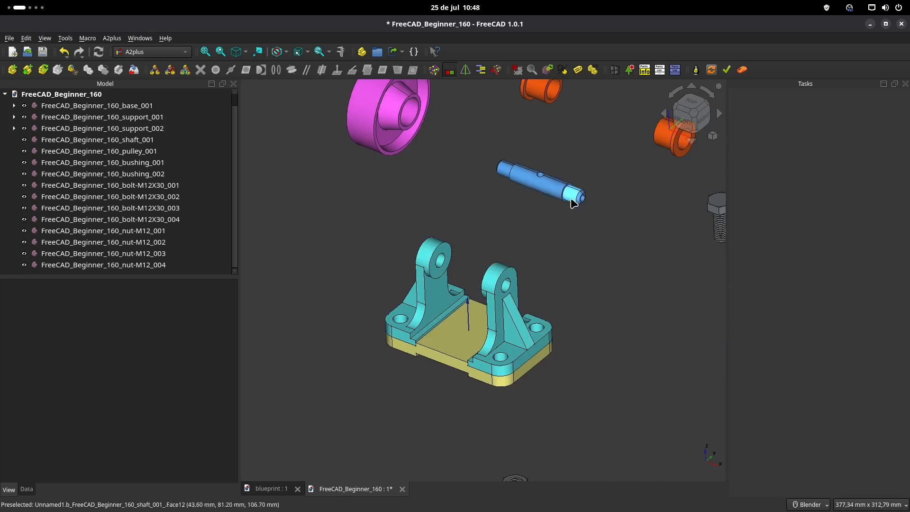
scroll(575, 198, "up", 2)
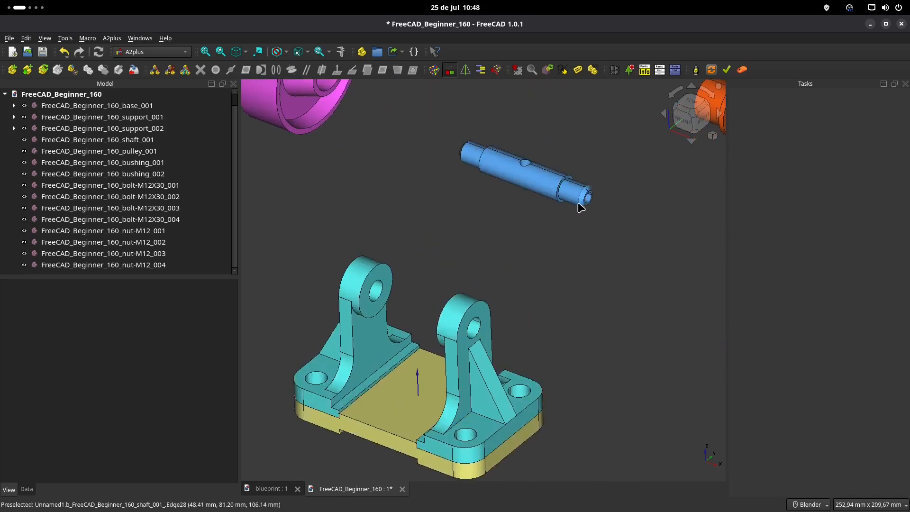
left_click(579, 204)
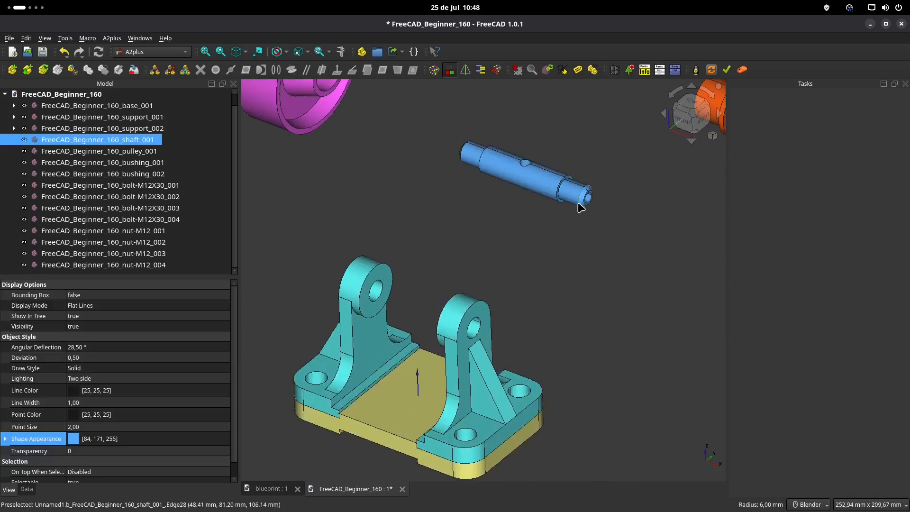
left_click(480, 333, "ctrl")
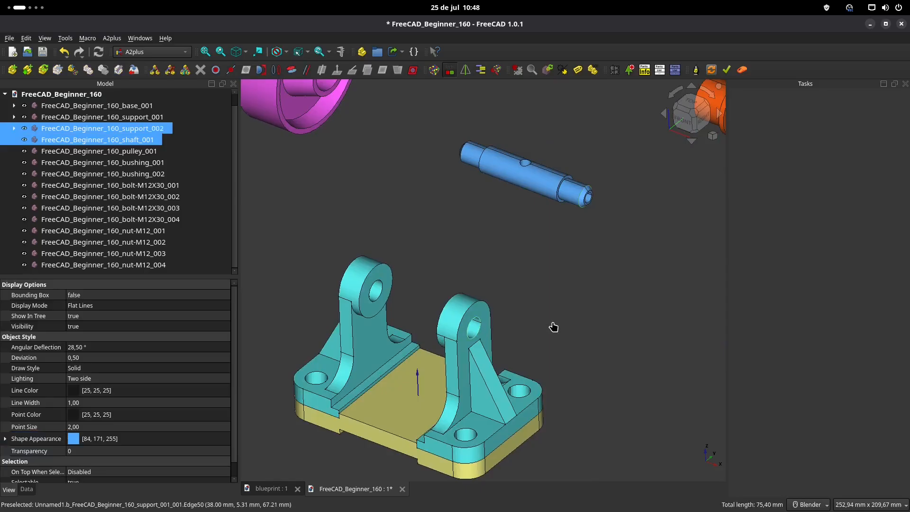
left_click(278, 70)
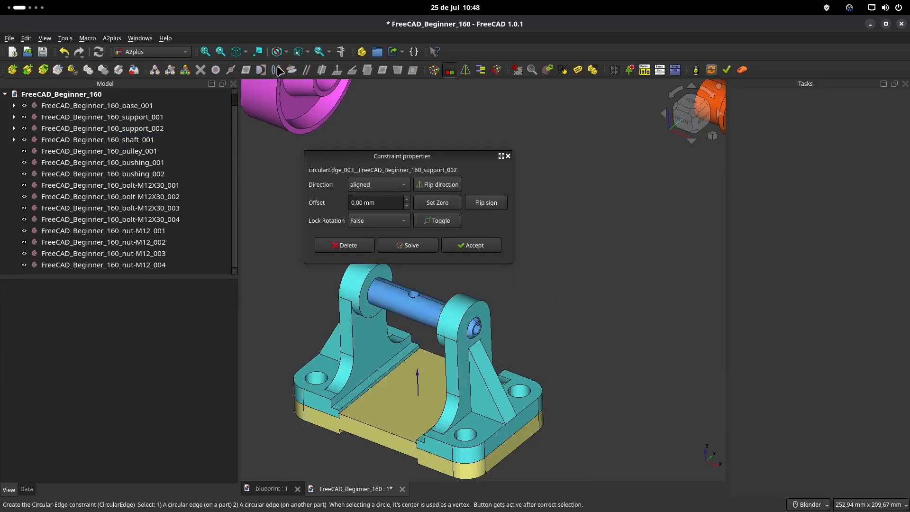
left_click(493, 251)
Step: Align the pulley's bore with the shaft using an axis-coincident constraint, aligned direction and rotation unlocked
scroll(455, 256, "down", 3)
middle_click_drag(455, 195, 469, 238, "shift")
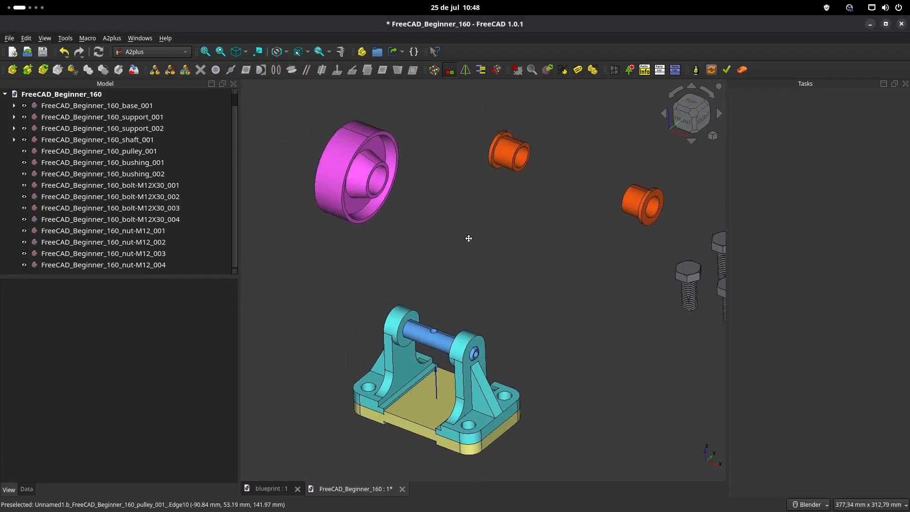
middle_click_drag(466, 269, 462, 240, "shift")
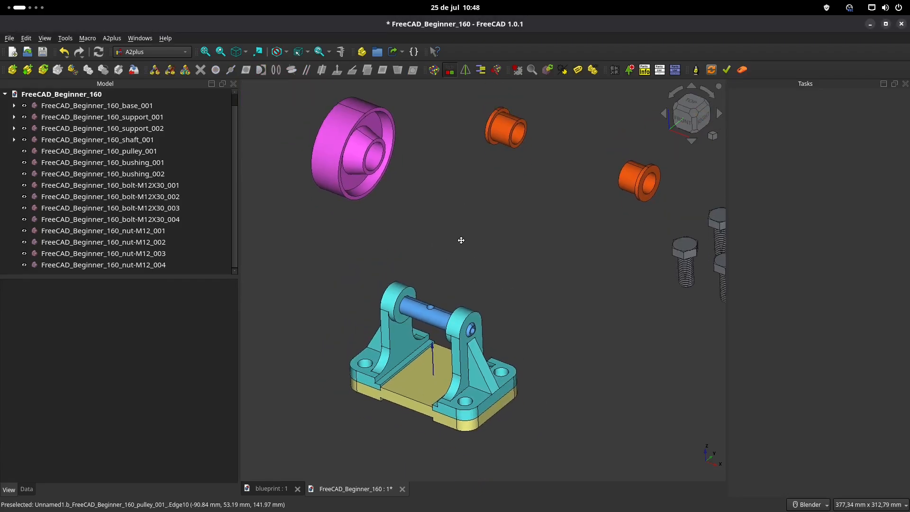
scroll(374, 153, "up", 2)
left_click(374, 153)
middle_click_drag(375, 152, 442, 336)
left_click(449, 341, "ctrl")
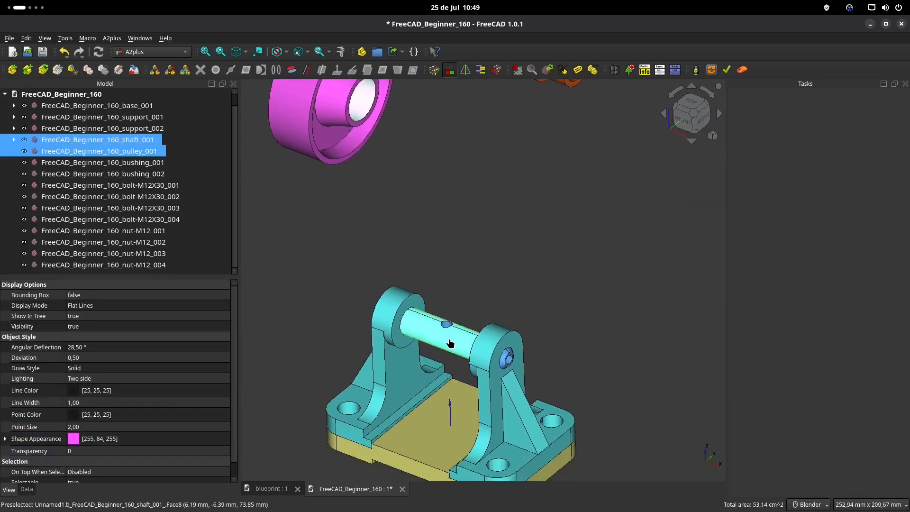
left_click(294, 70)
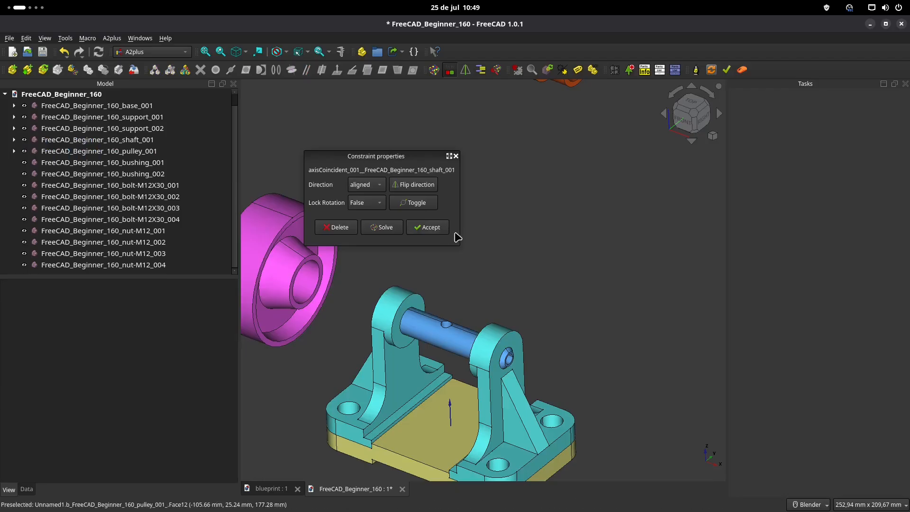
left_click(438, 231)
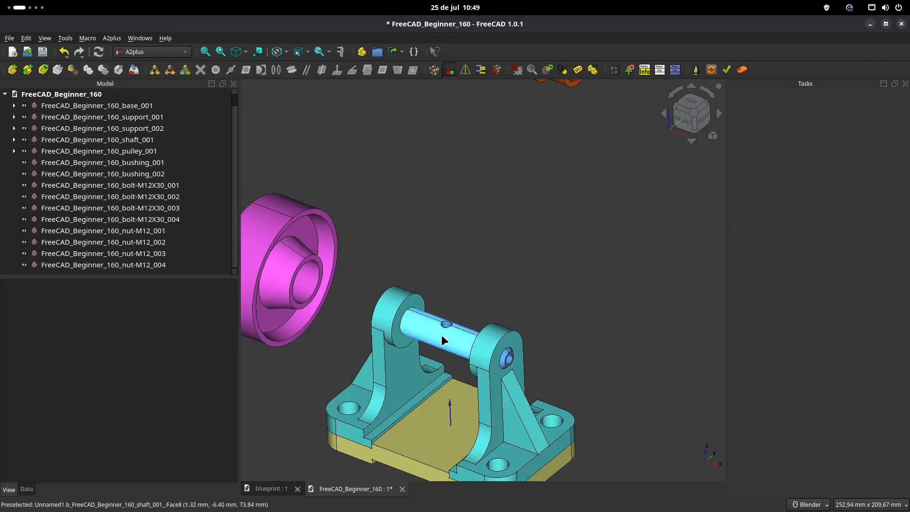
Step: Transform the pulley 111 mm along the X axis so it sits on the shaft between the two supports
scroll(442, 335, "down", 2)
left_click(682, 119)
left_click(154, 257)
left_click(332, 319)
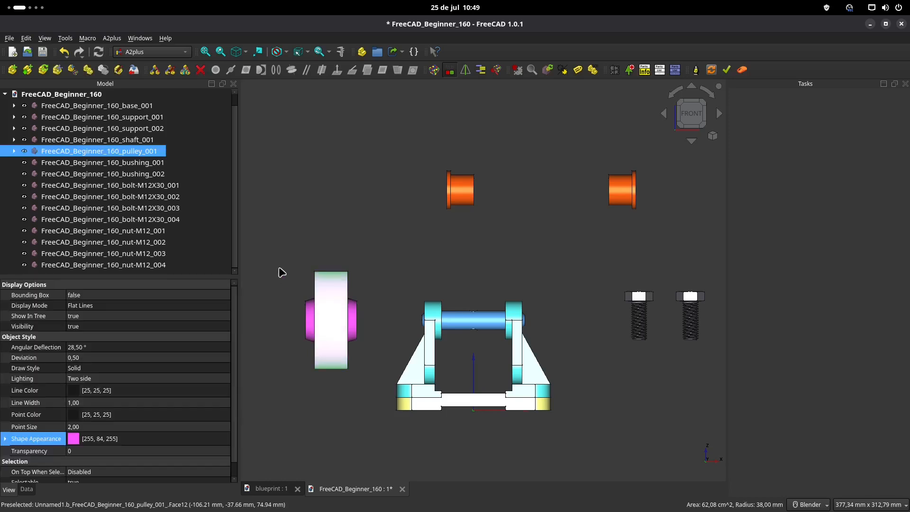
right_click(147, 155)
left_click(169, 159)
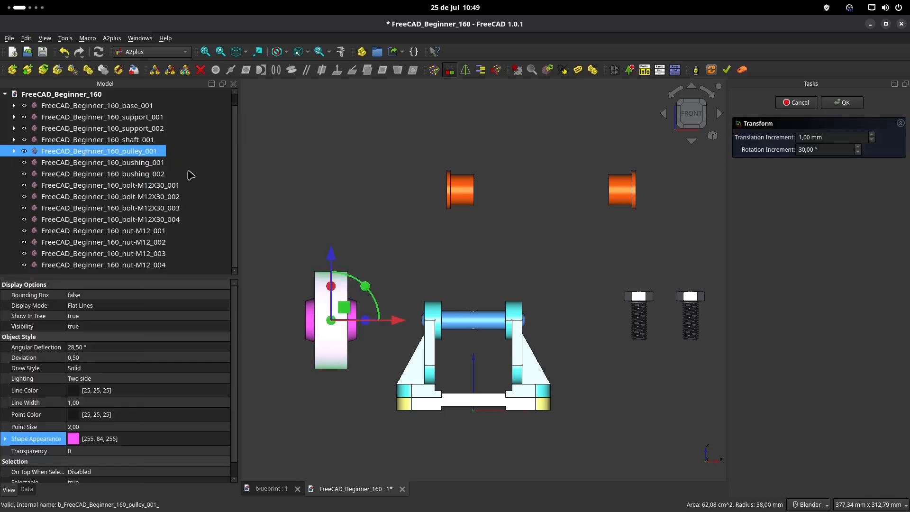
left_click_drag(396, 327, 539, 361)
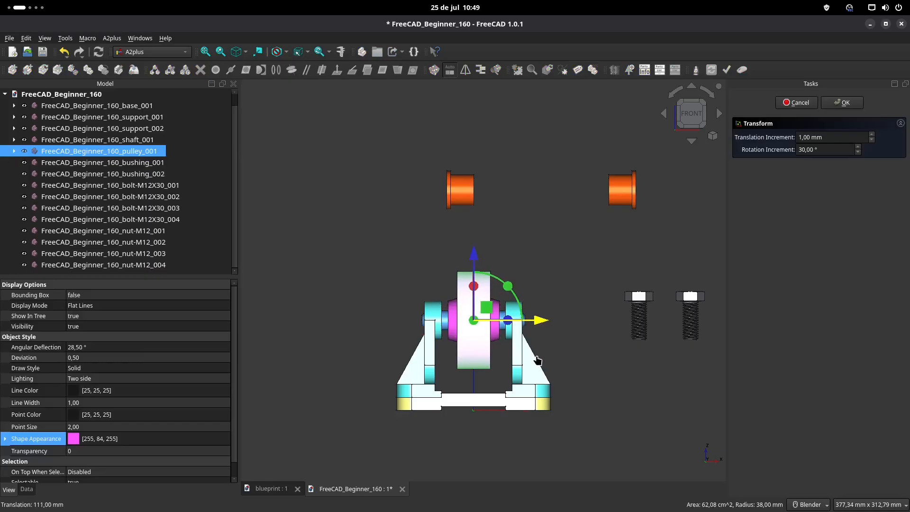
scroll(513, 345, "up", 4)
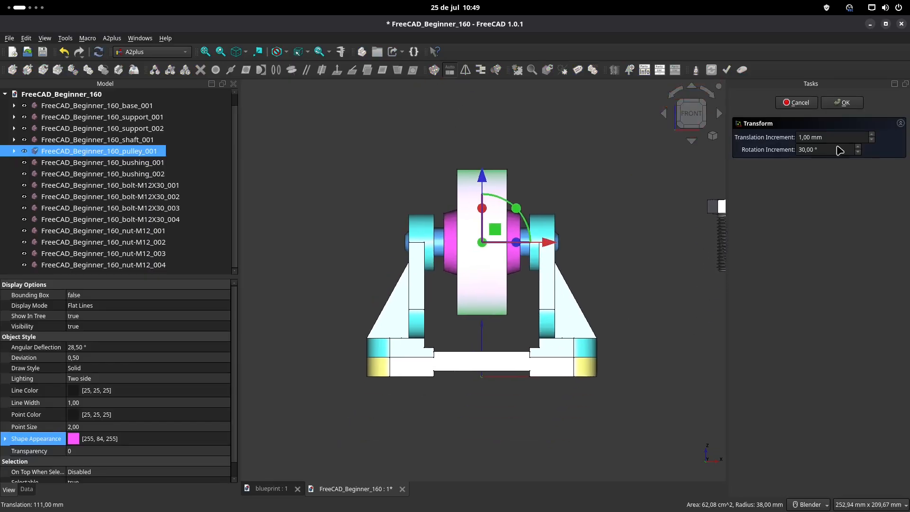
left_click(848, 104)
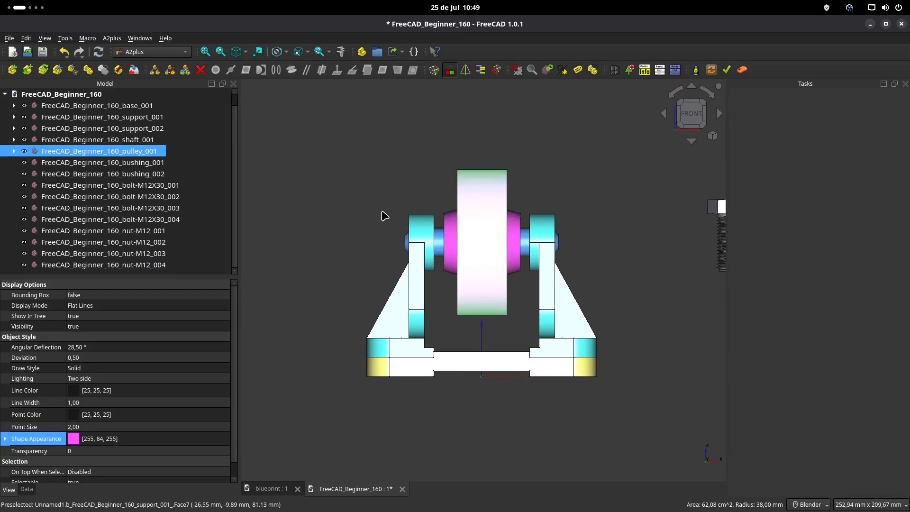
Step: Set the pulley's X placement position to 0 mm to center it between the supports
left_click(27, 491)
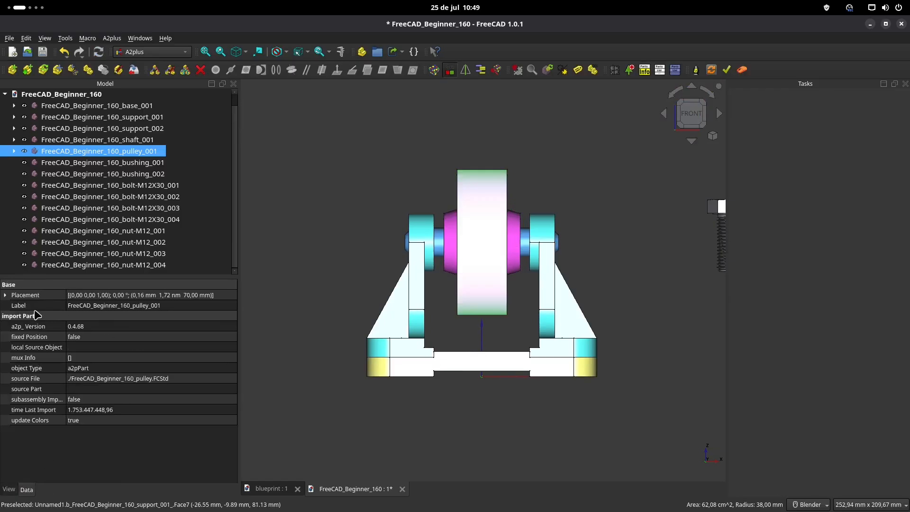
left_click(7, 295)
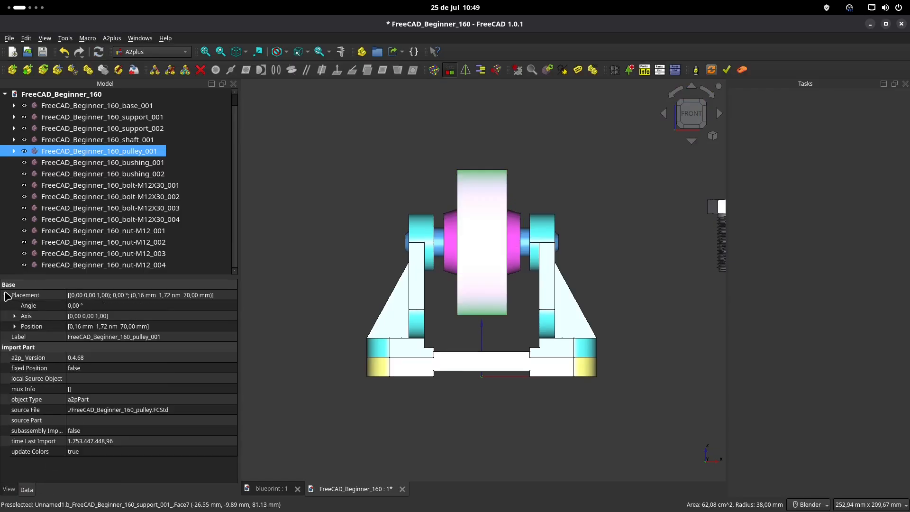
left_click(15, 327)
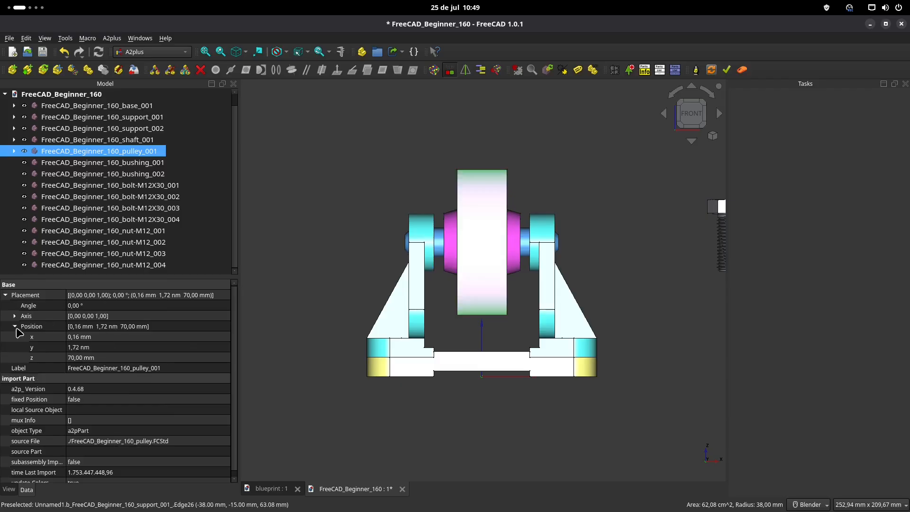
left_click(102, 342)
type("0")
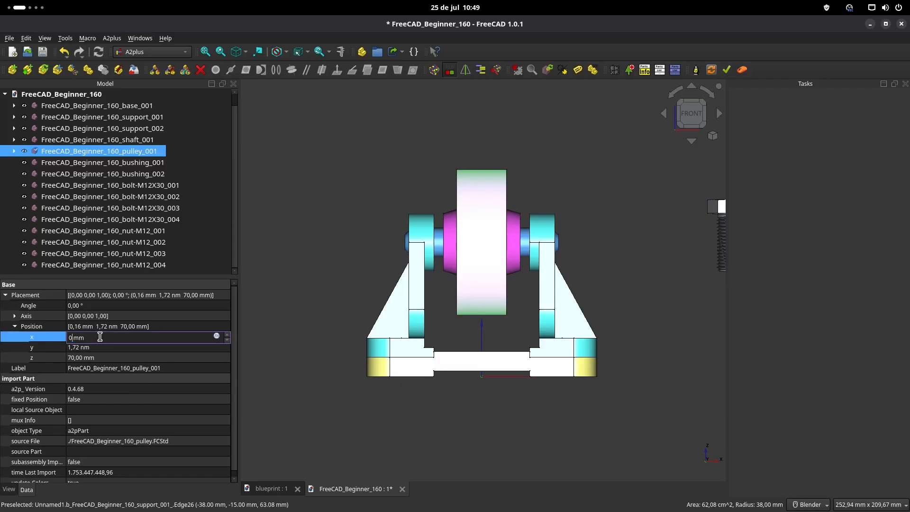
key("Return")
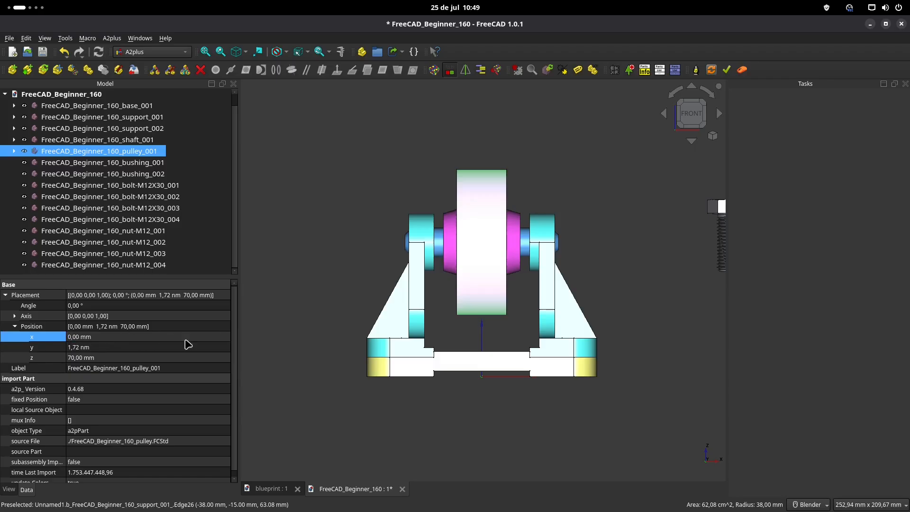
Step: Examine the pulley's fit on the shaft and between the supports from the right side and in an oblique view
key("0")
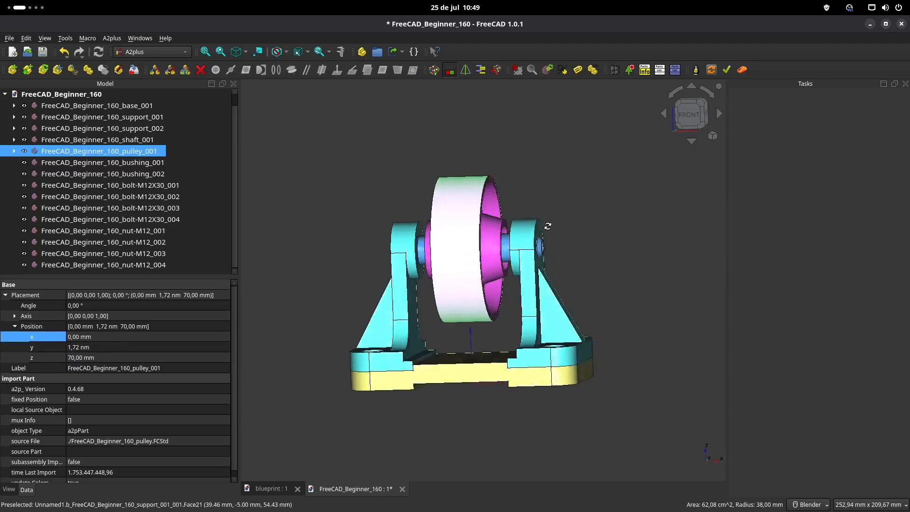
left_click(706, 118)
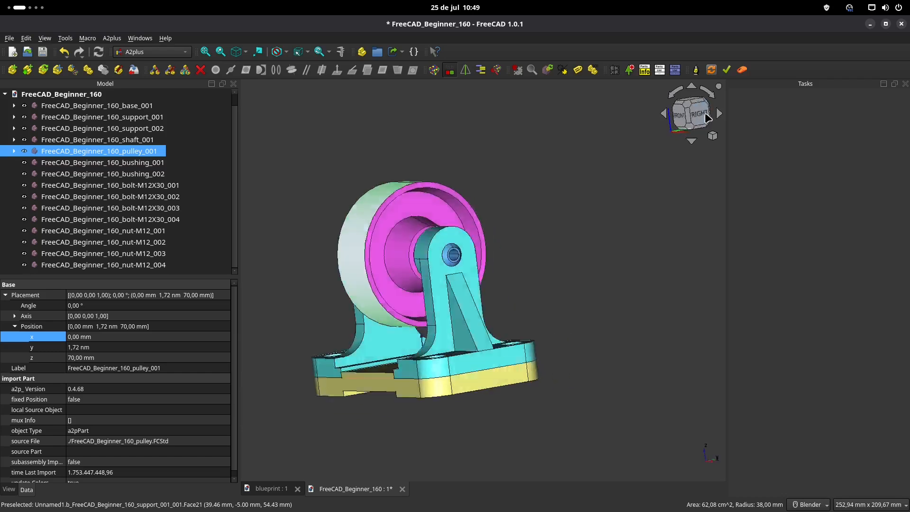
middle_click_drag(481, 185, 515, 182, "shift")
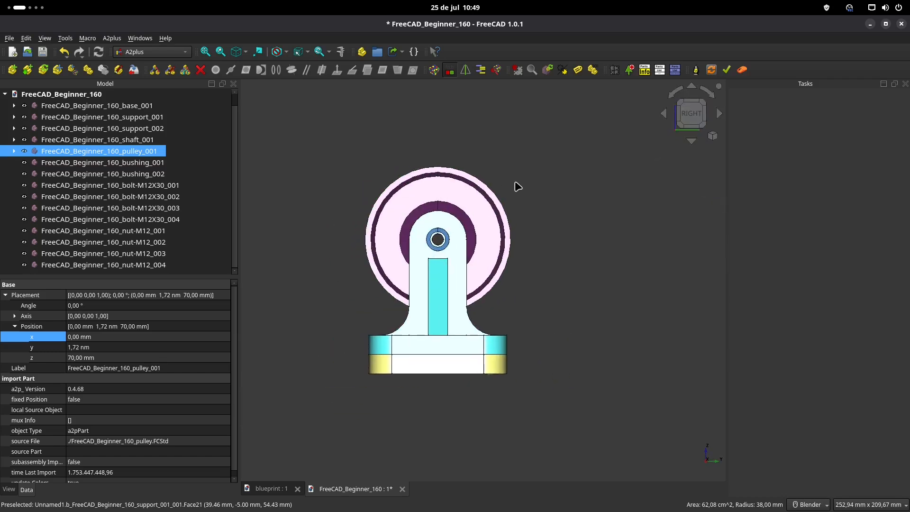
middle_click_drag(480, 213, 519, 203)
scroll(518, 202, "down", 3)
scroll(411, 312, "down", 1)
scroll(413, 267, "up", 2)
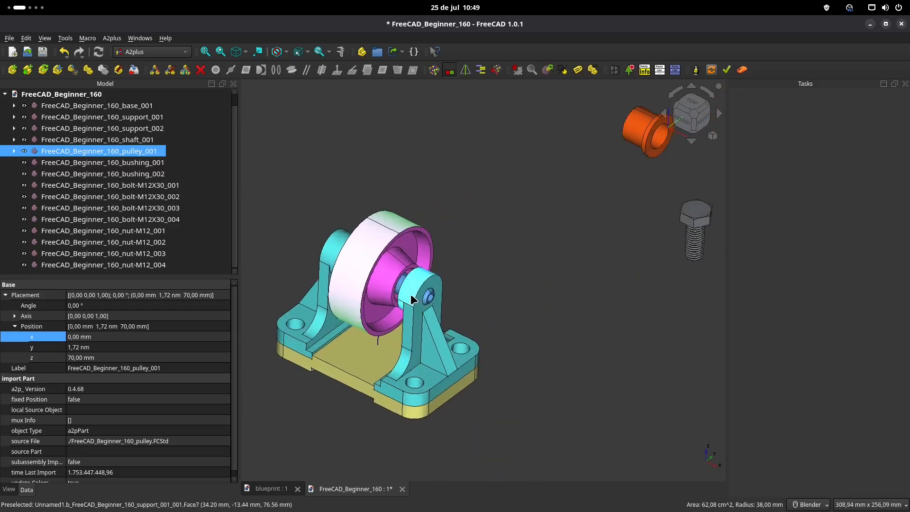
middle_click_drag(413, 267, 489, 312)
middle_click_drag(489, 313, 322, 377, "shift")
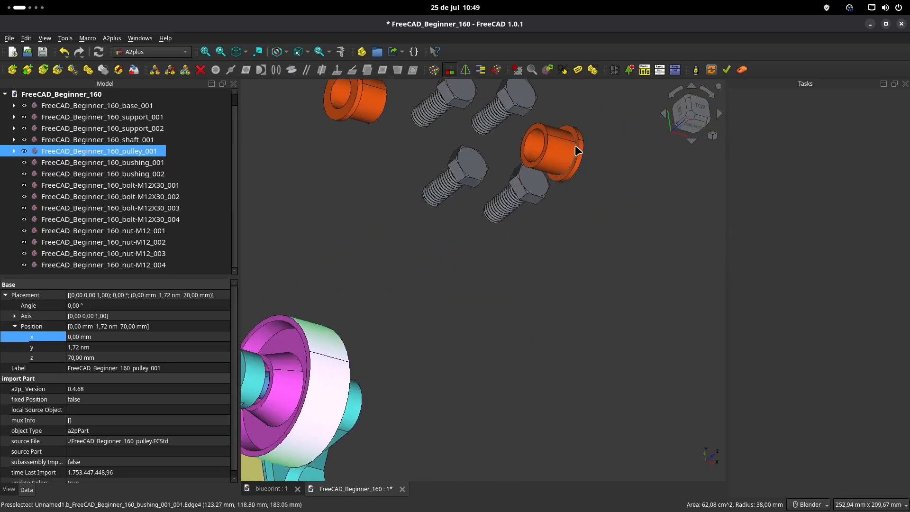
left_click(579, 157)
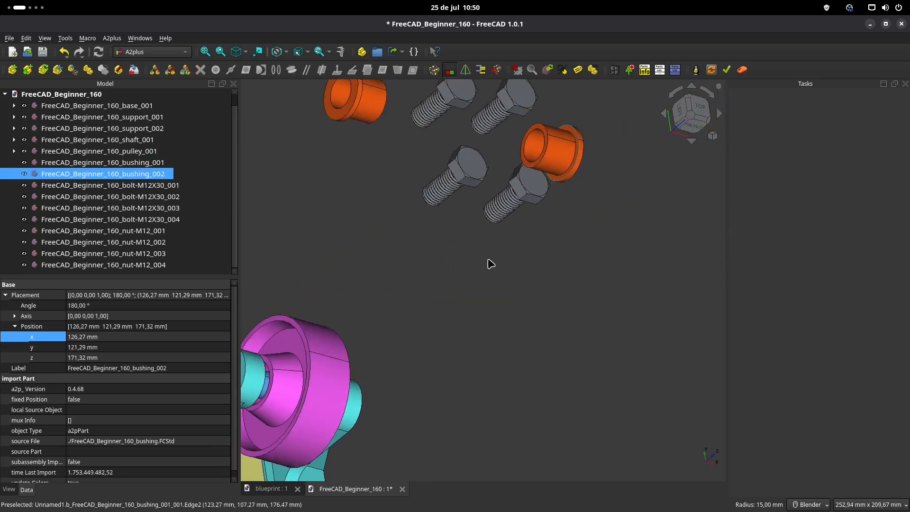
middle_click_drag(444, 296, 433, 258)
scroll(403, 272, "up", 3)
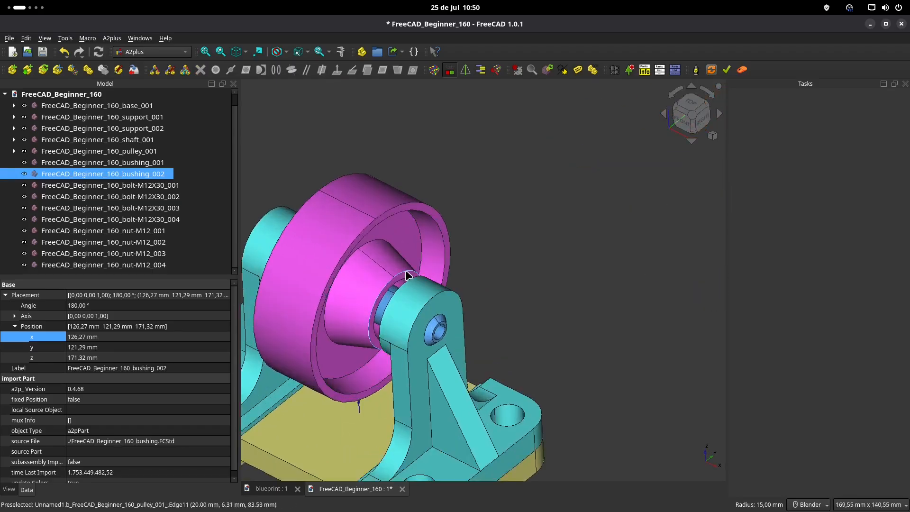
left_click(424, 269)
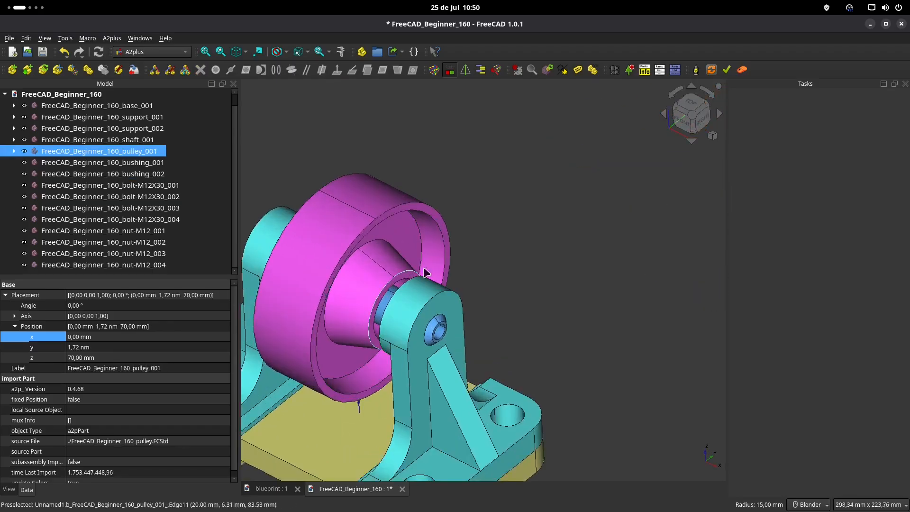
left_click(557, 273)
Step: Attach the second bushing to the pulley with a circular-edge constraint between its inner flange edge and the pulley's hub edge, opposed direction, 0 mm offset, rotation unlocked
scroll(563, 265, "down", 3)
middle_click_drag(621, 233, 478, 280, "shift")
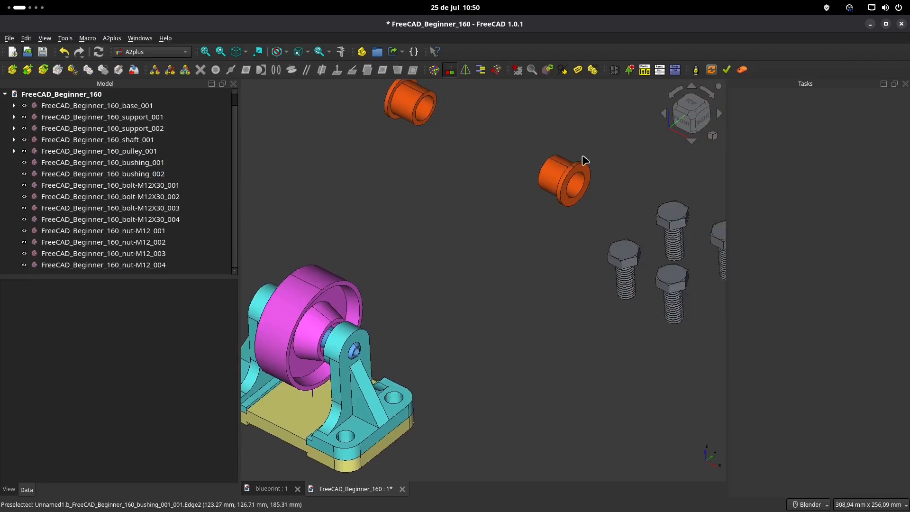
scroll(561, 199, "up", 5)
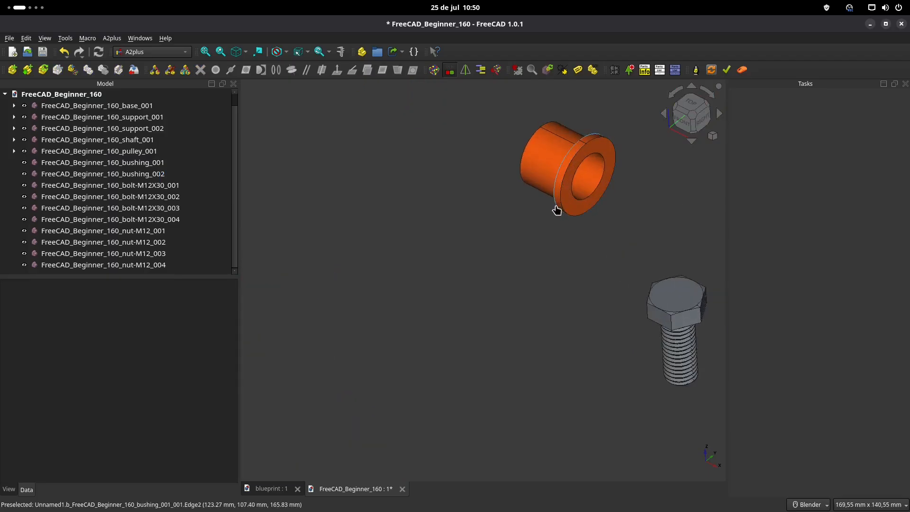
left_click(557, 210)
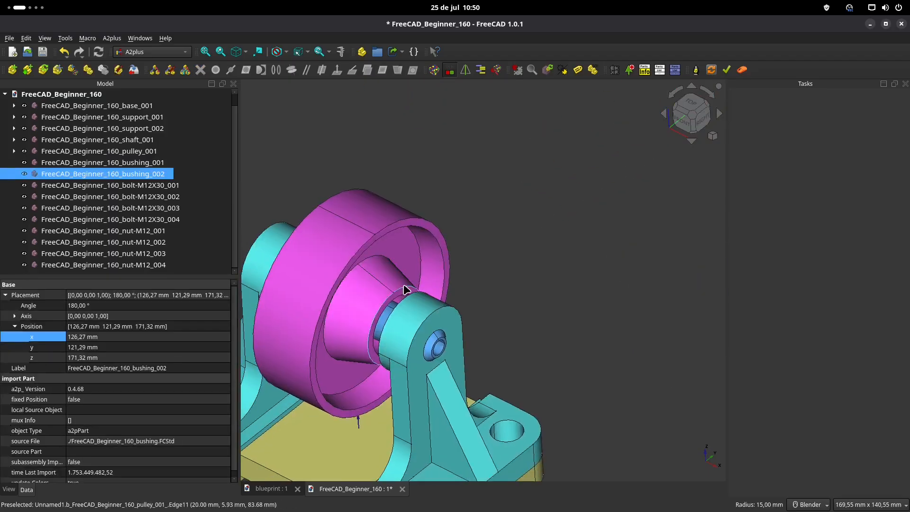
left_click(403, 288, "ctrl")
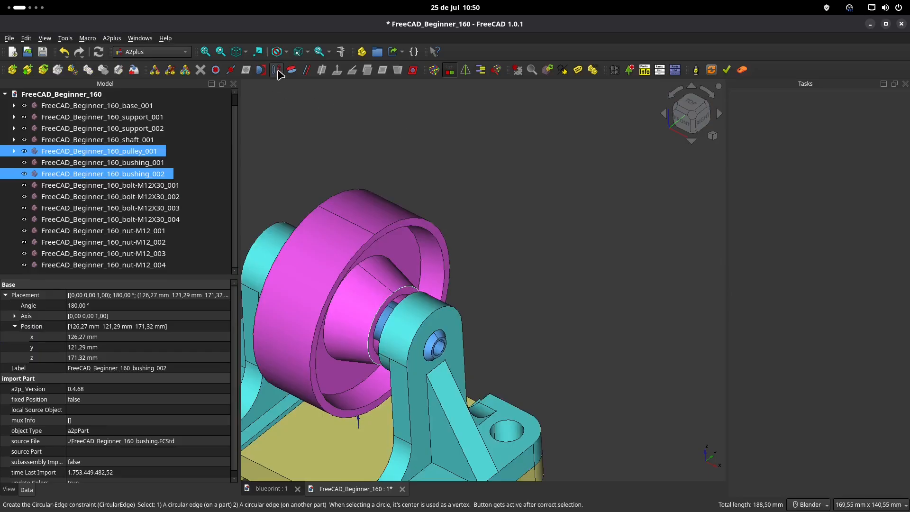
left_click(277, 70)
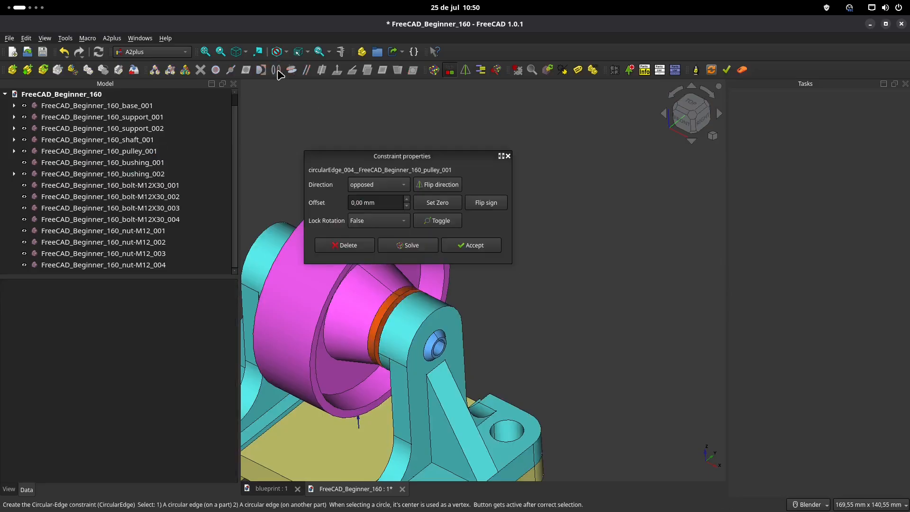
left_click(496, 246)
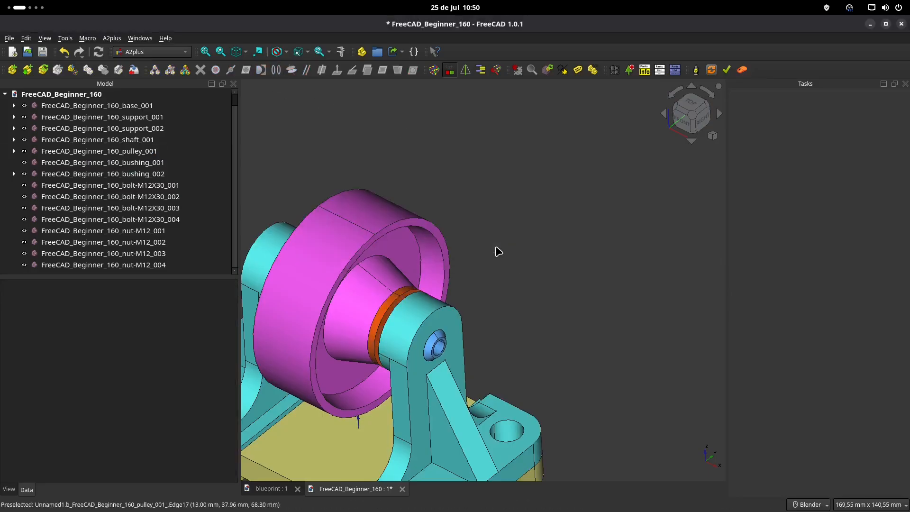
Step: Attach the first bushing to the pulley's free hub edge with a circular-edge constraint, aligned direction, 0 mm offset, rotation unlocked
scroll(496, 246, "down", 4)
middle_click_drag(503, 144, 482, 204, "shift")
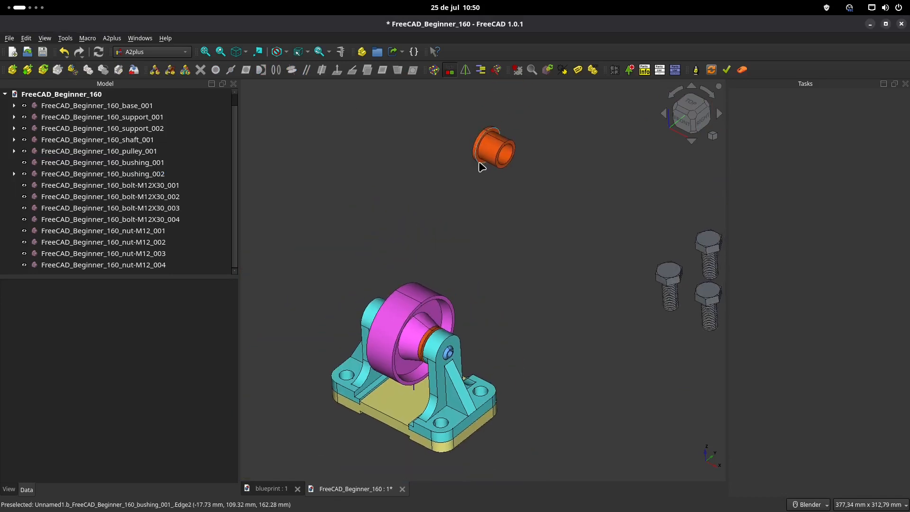
left_click(475, 176)
middle_click_drag(427, 332, 441, 395)
scroll(441, 395, "up", 4)
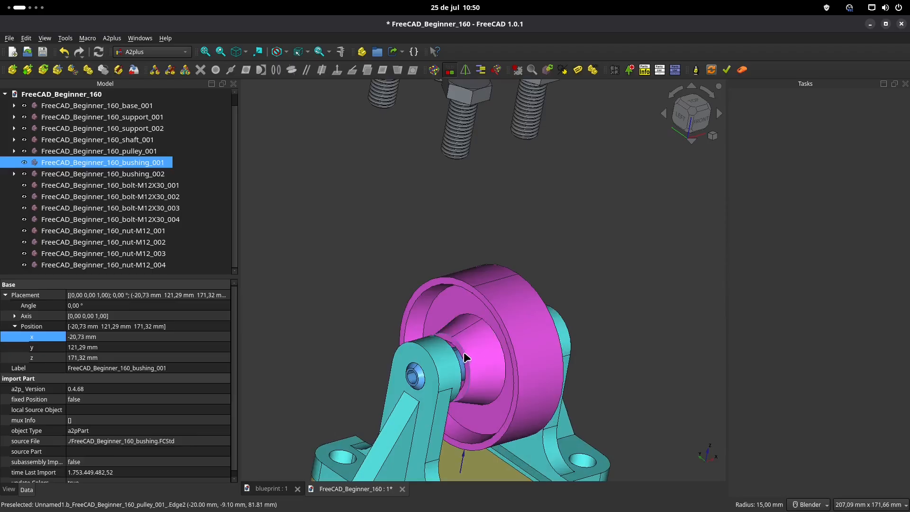
left_click(465, 356, "ctrl")
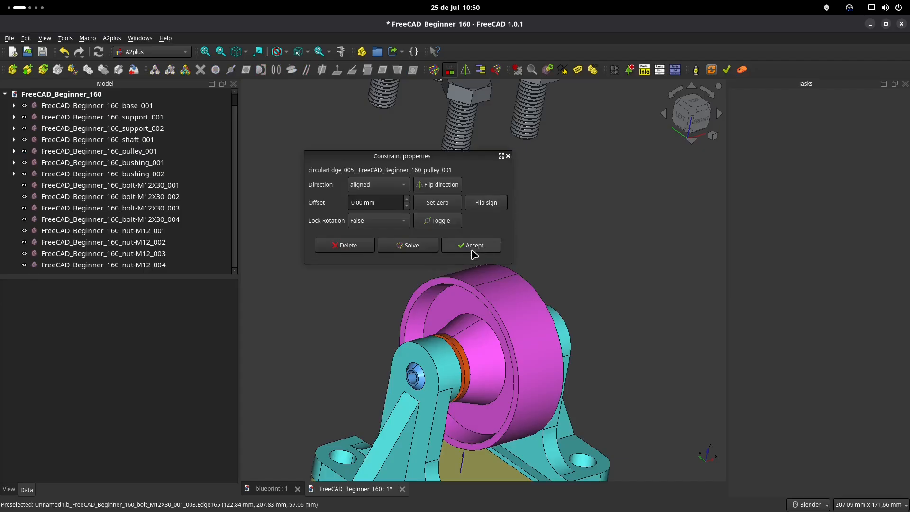
left_click(476, 245)
Step: Compare the pulley and bushing arrangement from the front with the blueprint's front sectional view
middle_click_drag(482, 258, 415, 227)
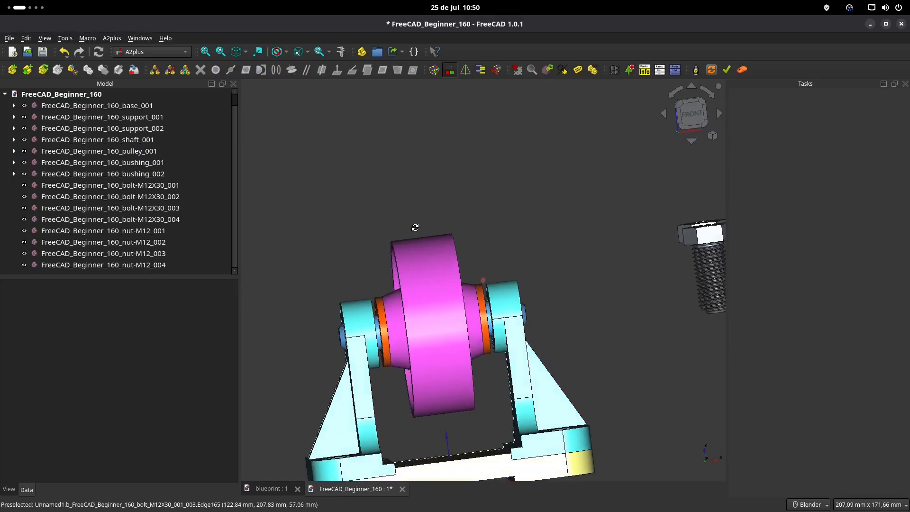
left_click(690, 111)
scroll(556, 168, "down", 1)
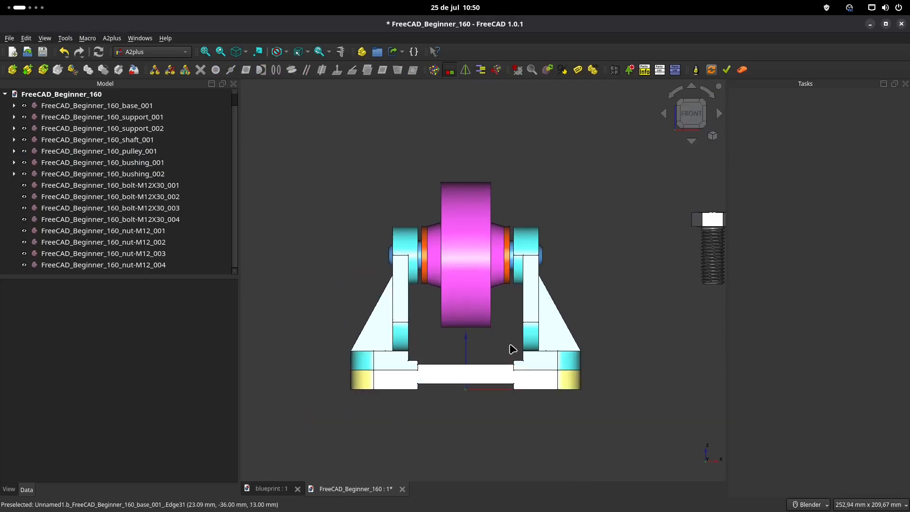
scroll(510, 332, "up", 1)
left_click(273, 489)
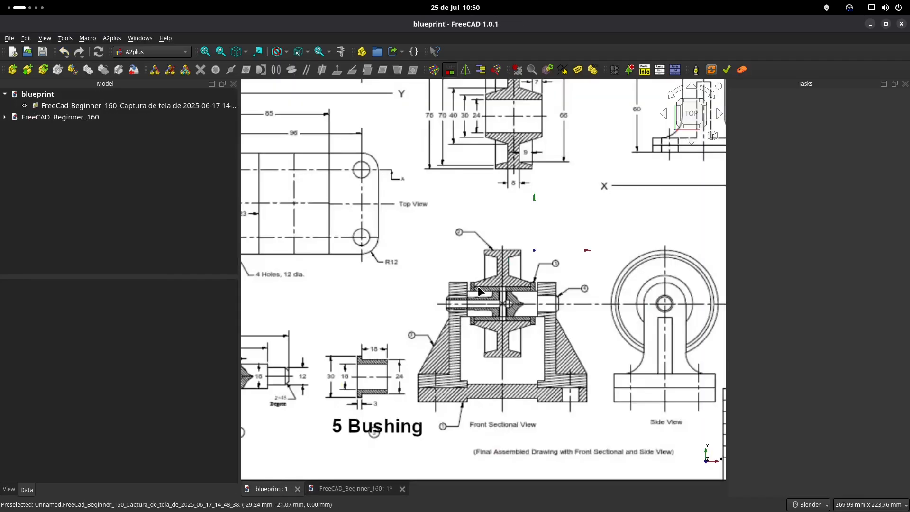
left_click(355, 489)
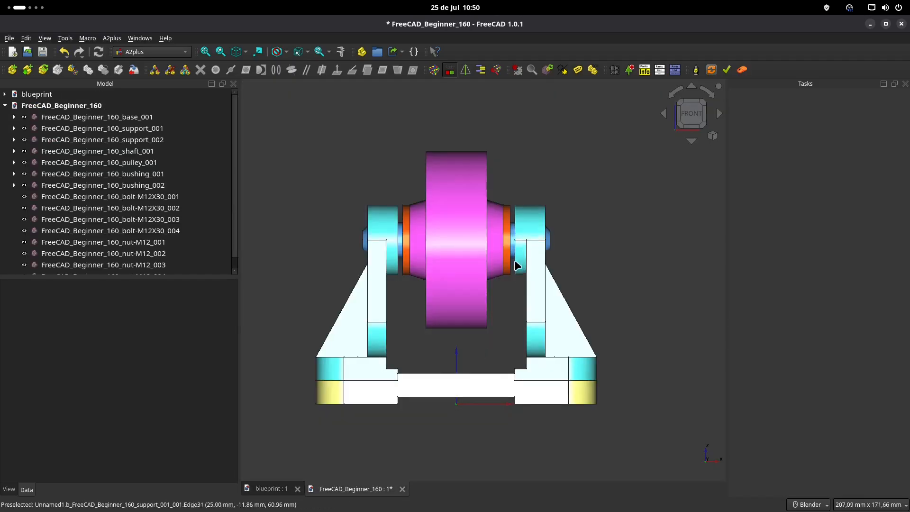
Step: Seat bolt-M12X30_002 in the front hole of support_002 with a circular-edge constraint under its head, aligned direction, 0 mm offset, rotation unlocked
scroll(516, 264, "down", 1)
middle_click_drag(589, 159, 500, 289, "shift")
scroll(480, 258, "down", 4)
scroll(541, 285, "up", 5)
middle_click_drag(548, 270, 541, 195)
scroll(549, 195, "up", 7)
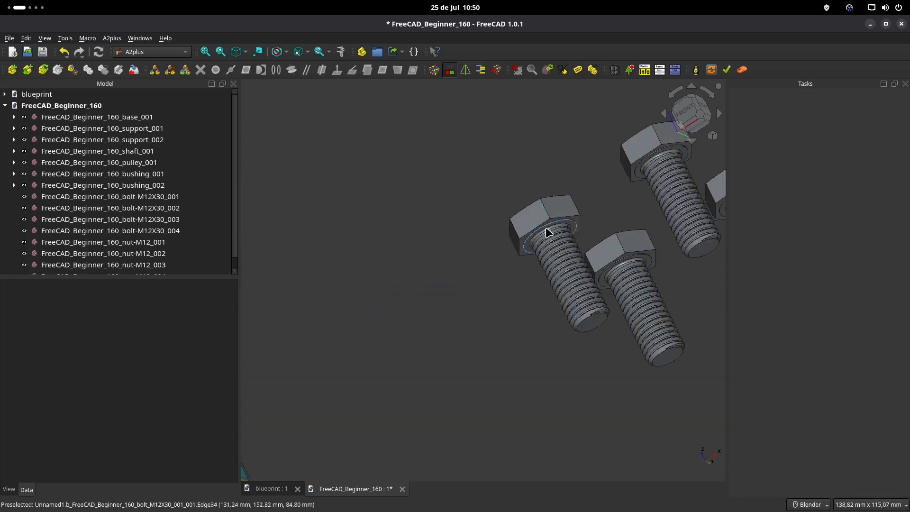
left_click(542, 227)
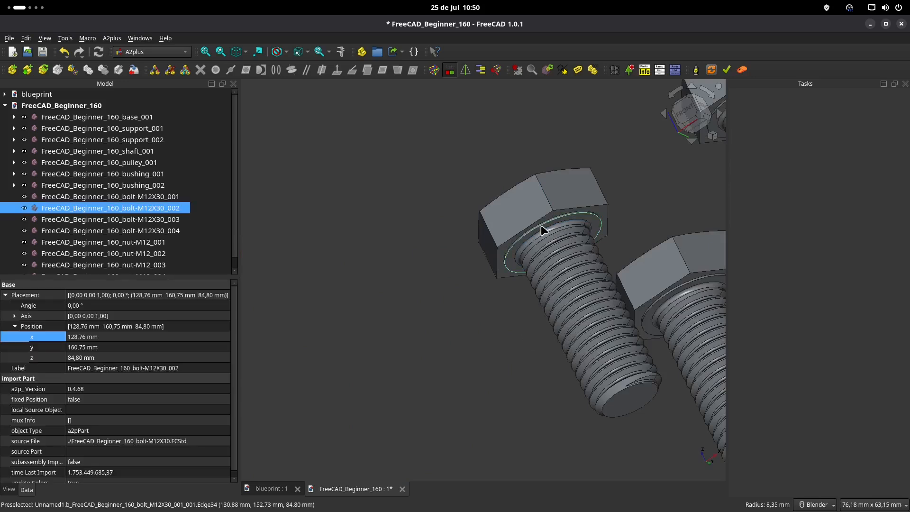
scroll(543, 227, "down", 8)
middle_click_drag(440, 290, 534, 380)
scroll(519, 357, "up", 2)
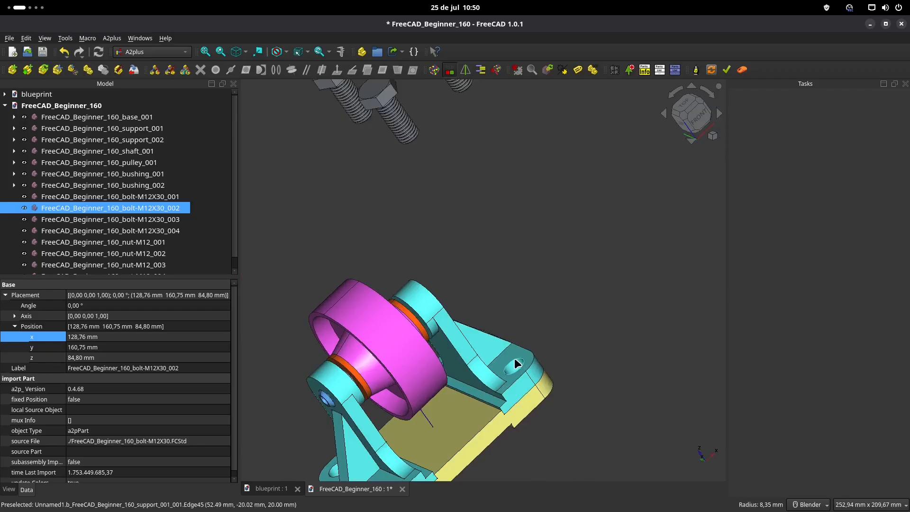
left_click(514, 359)
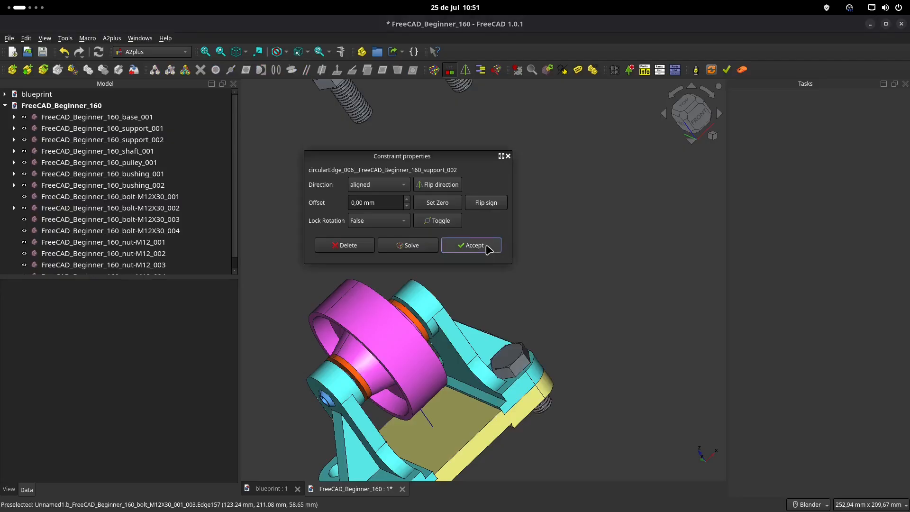
left_click(475, 245)
Step: Seat bolt-M12X30_001 in the rear hole of support_002 with a circular-edge constraint under its head, opposed direction, 0 mm offset, rotation unlocked
middle_click_drag(536, 156, 418, 223)
scroll(591, 311, "up", 5)
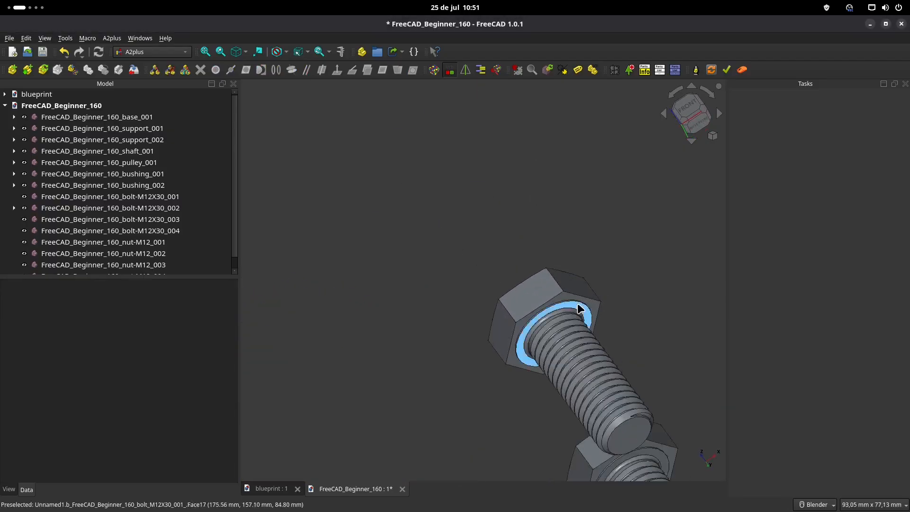
left_click(578, 305)
middle_click_drag(483, 315, 629, 312)
middle_click_drag(641, 346, 469, 197, "shift")
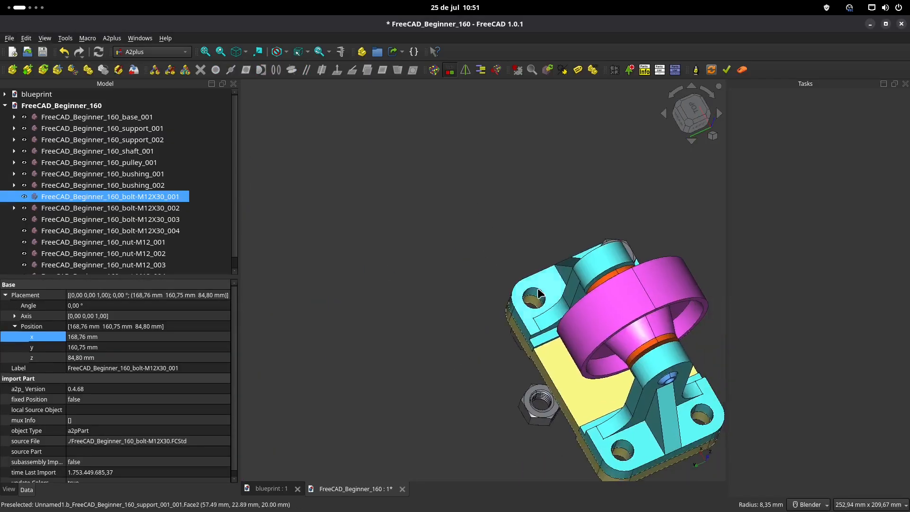
scroll(541, 302, "up", 2)
left_click(537, 288, "ctrl")
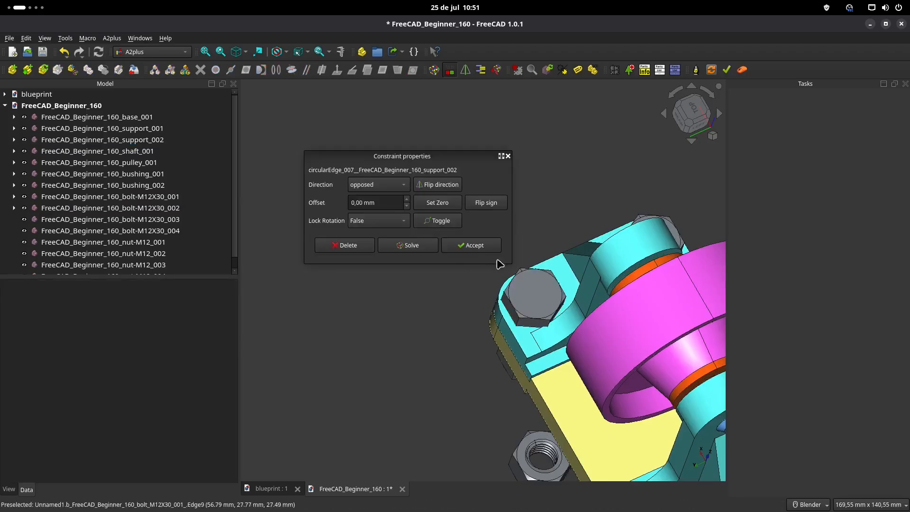
left_click(484, 249)
Step: Seat bolt-M12X30_004 in the rear hole of support_001 with a circular-edge constraint under its head, aligned direction, 0 mm offset, rotation unlocked
middle_click_drag(535, 292, 366, 179, "shift")
scroll(477, 339, "down", 4)
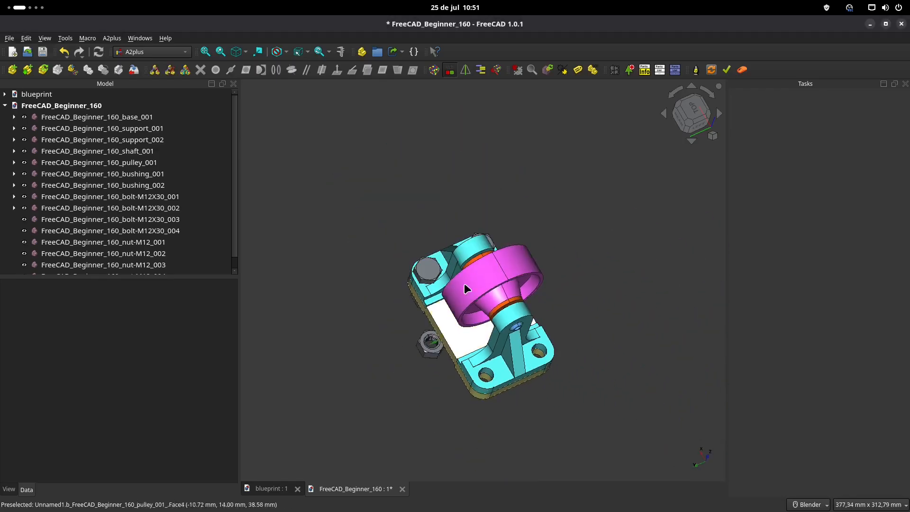
middle_click_drag(415, 252, 545, 325, "shift")
middle_click_drag(448, 312, 349, 187)
scroll(386, 313, "up", 6)
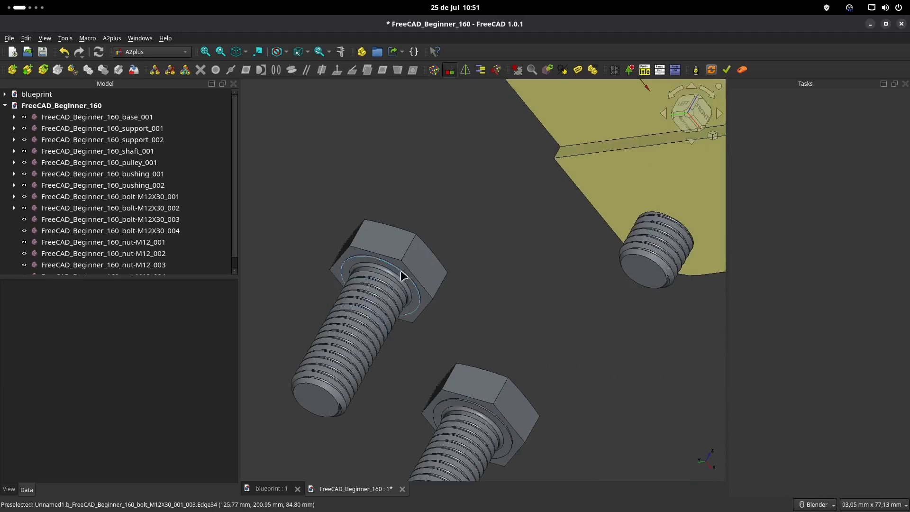
left_click(400, 270)
scroll(400, 270, "down", 6)
middle_click_drag(419, 190, 551, 179)
scroll(533, 270, "up", 5)
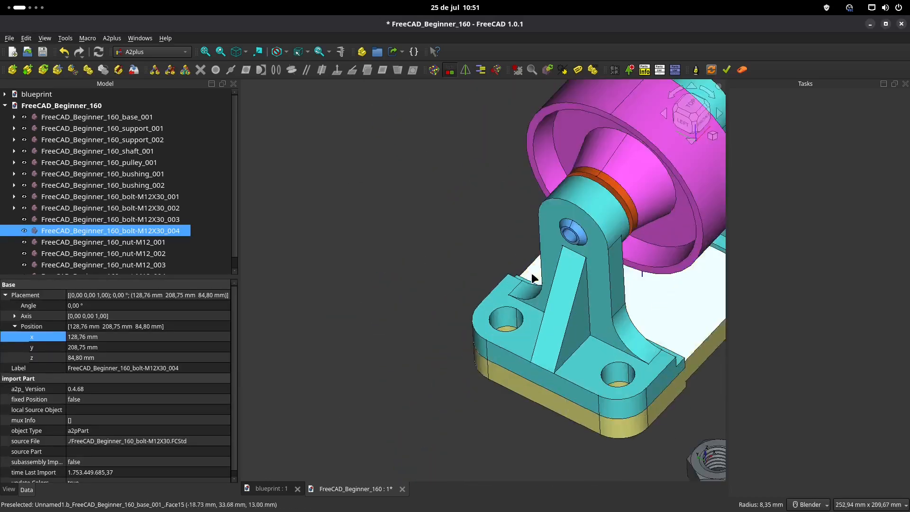
left_click(504, 306, "ctrl")
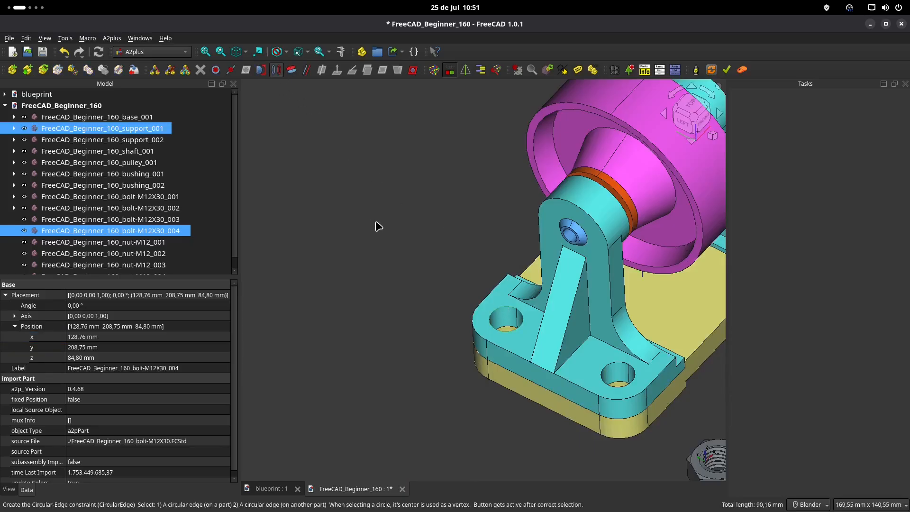
left_click(473, 244)
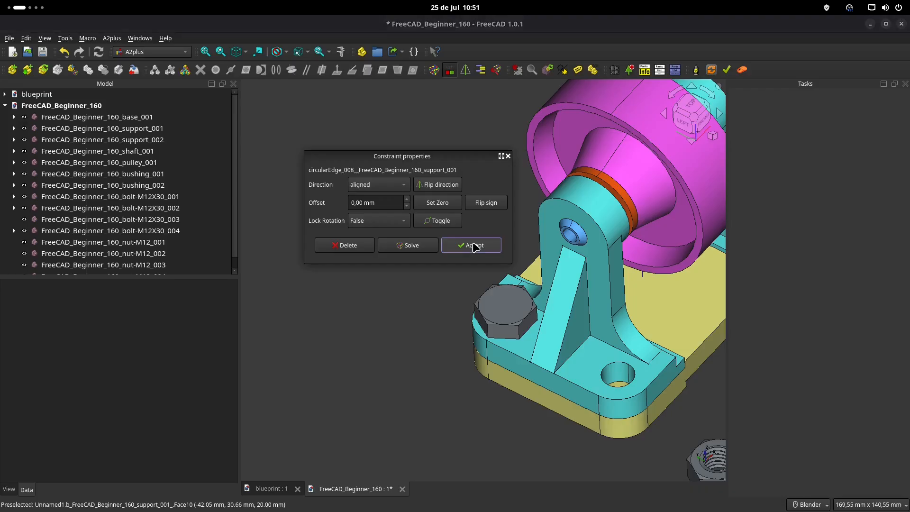
Step: Seat bolt-M12X30_003 in the front hole of support_001 with a circular-edge constraint under its head, opposed direction, 0 mm offset, rotation unlocked
scroll(474, 245, "down", 4)
middle_click_drag(511, 207, 503, 317, "shift")
middle_click_drag(494, 237, 425, 256)
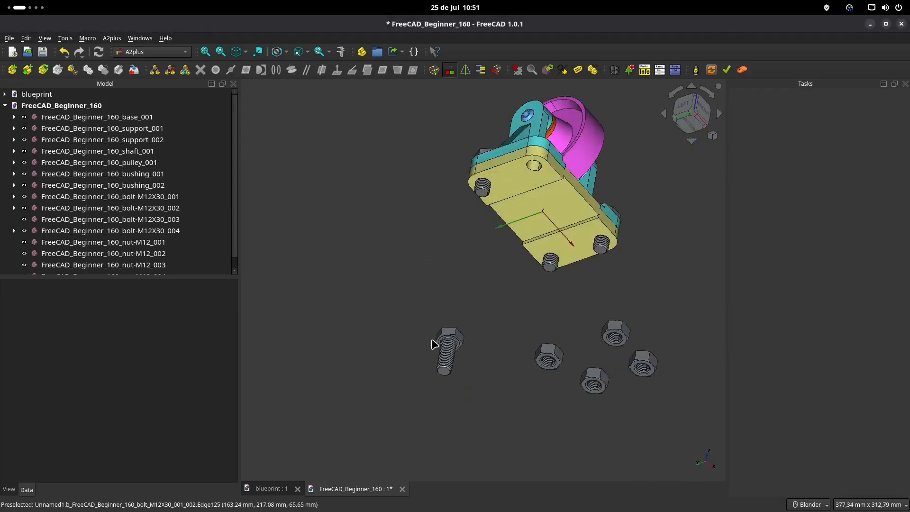
scroll(434, 341, "up", 6)
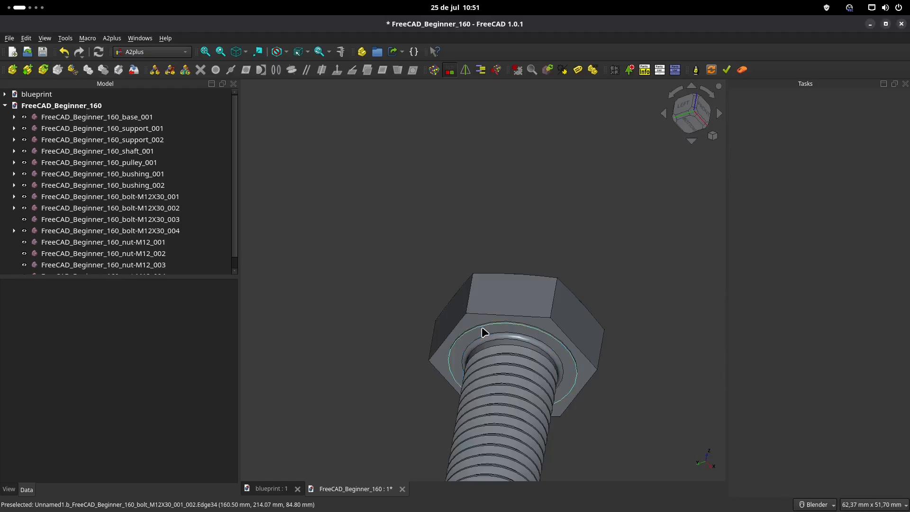
left_click(484, 331)
scroll(484, 331, "down", 6)
middle_click_drag(484, 332, 512, 310)
scroll(517, 307, "up", 5)
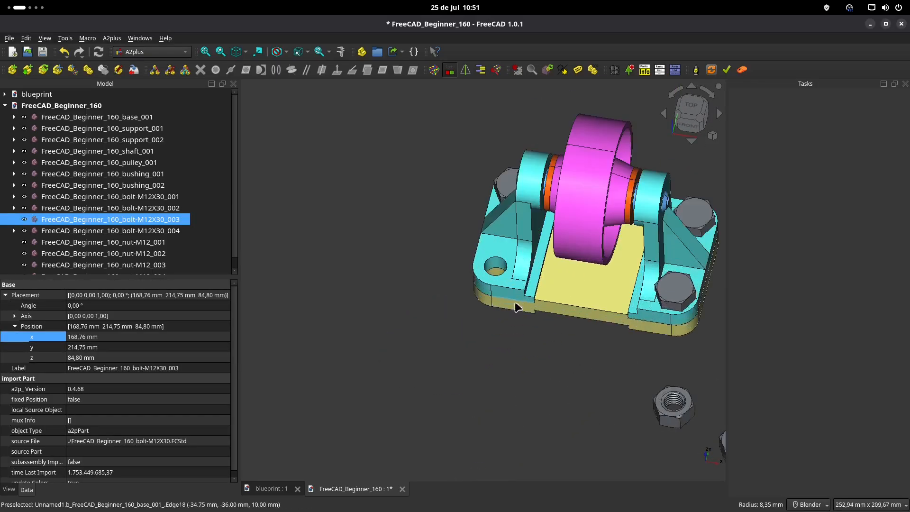
scroll(518, 308, "up", 3)
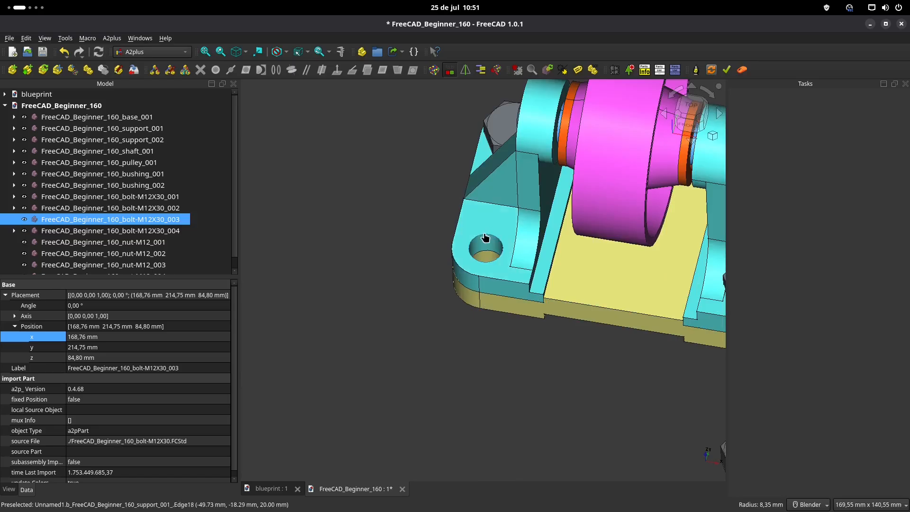
left_click(484, 232, "ctrl")
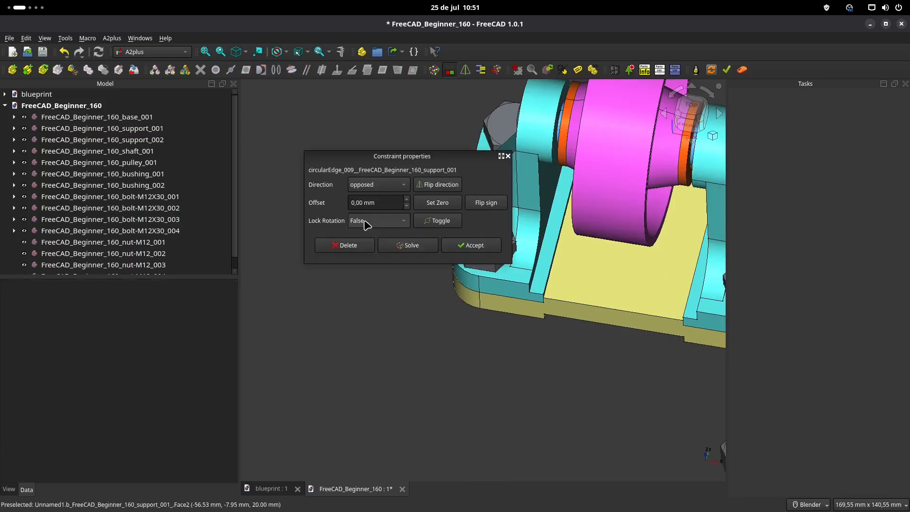
left_click(481, 247)
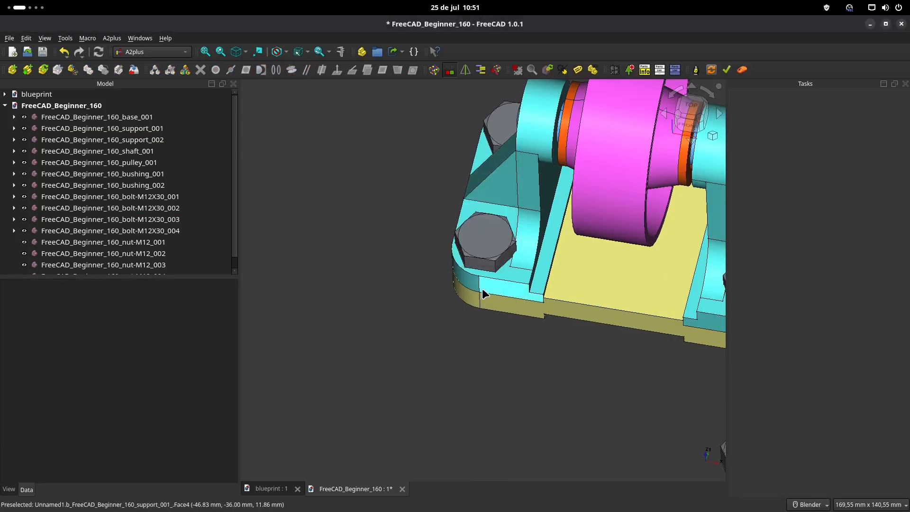
middle_click_drag(604, 187, 420, 278, "shift")
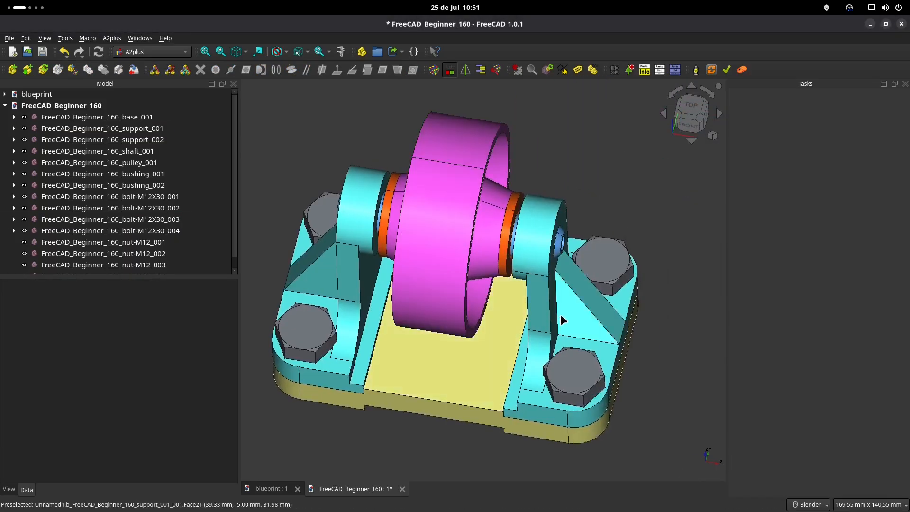
scroll(556, 340, "down", 3)
scroll(590, 357, "down", 2)
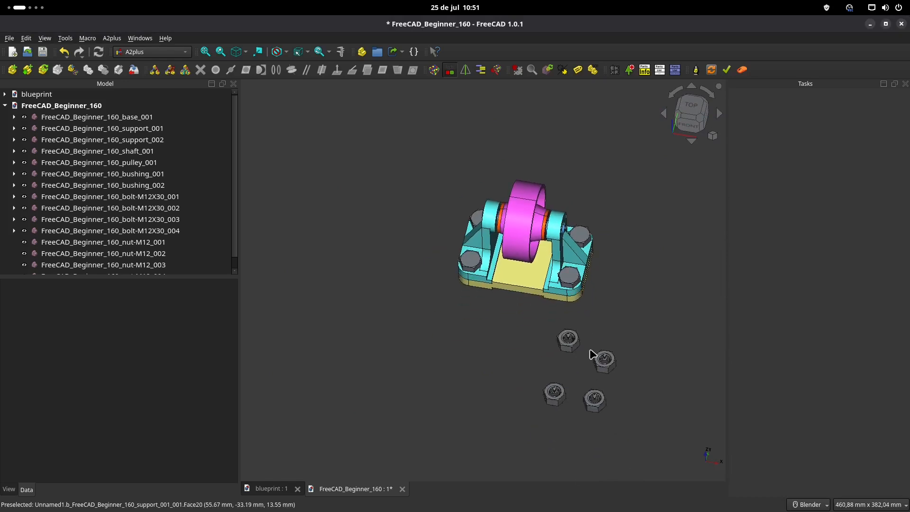
scroll(586, 355, "up", 7)
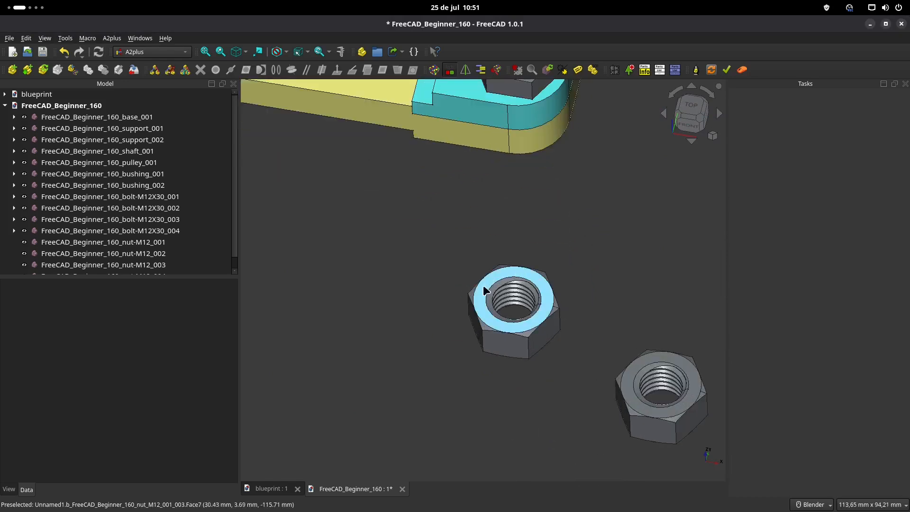
left_click(489, 292)
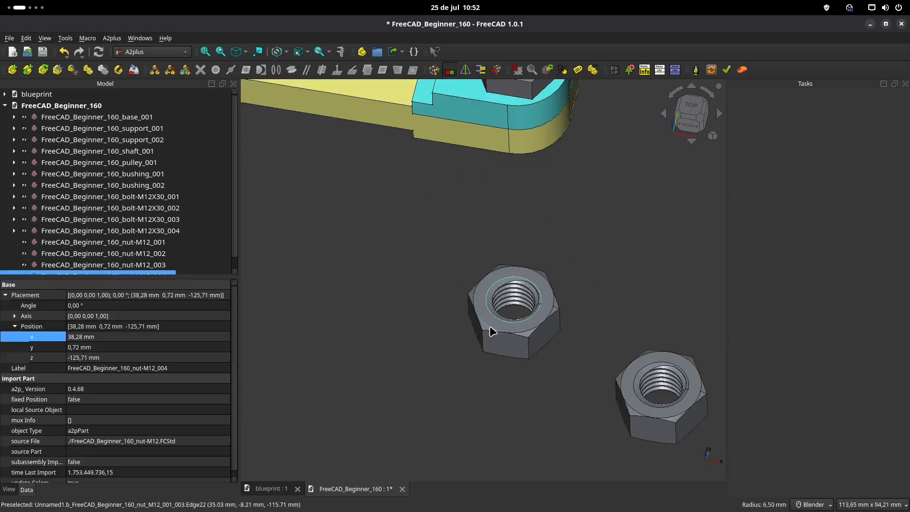
scroll(516, 284, "down", 3)
middle_click_drag(516, 284, 463, 237)
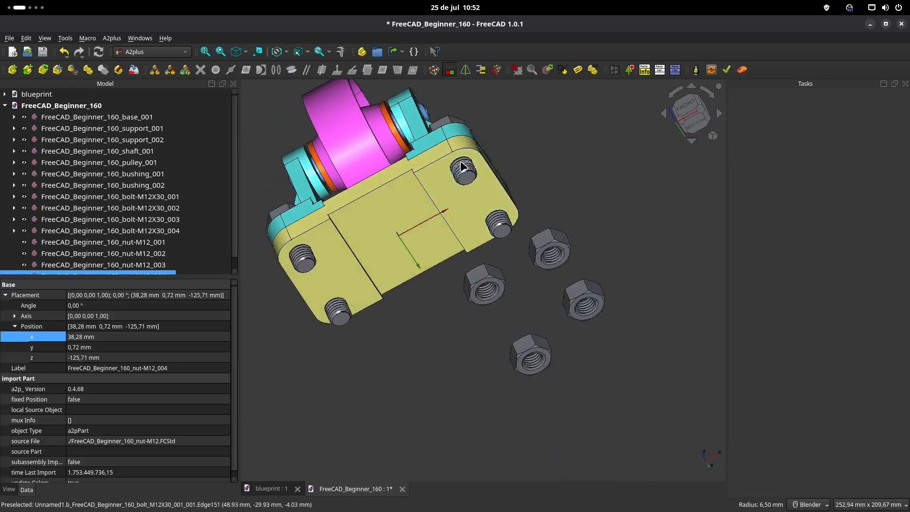
middle_click_drag(464, 168, 532, 189, "shift")
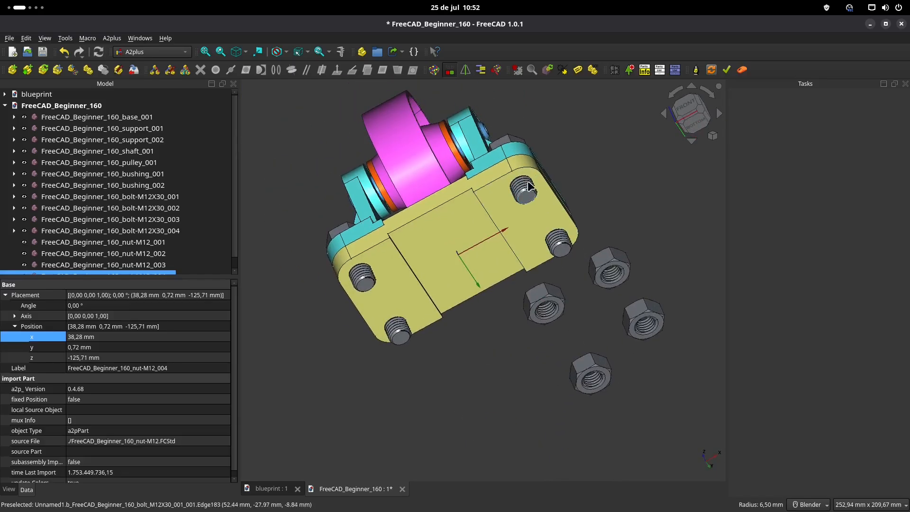
Step: Hide the four M12X30 bolts to expose the holes on the base's underside
left_click(166, 197)
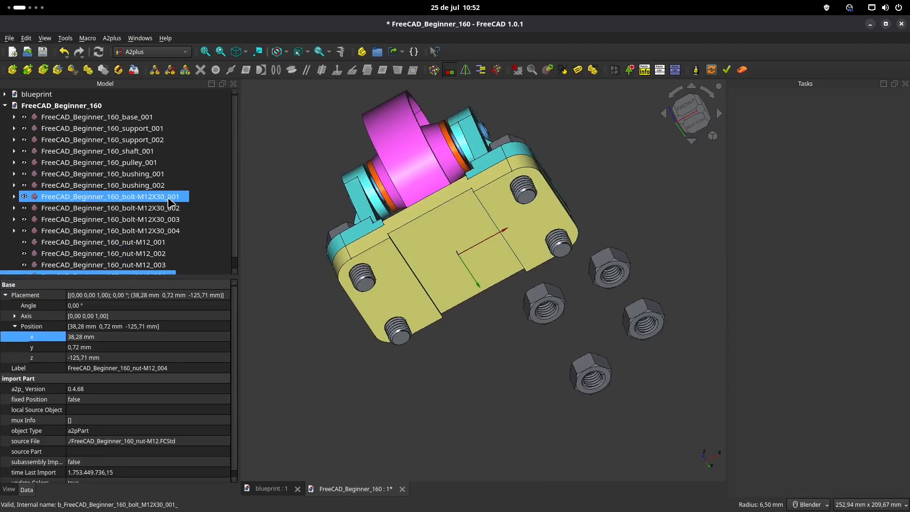
key("space")
left_click(163, 209)
key("space")
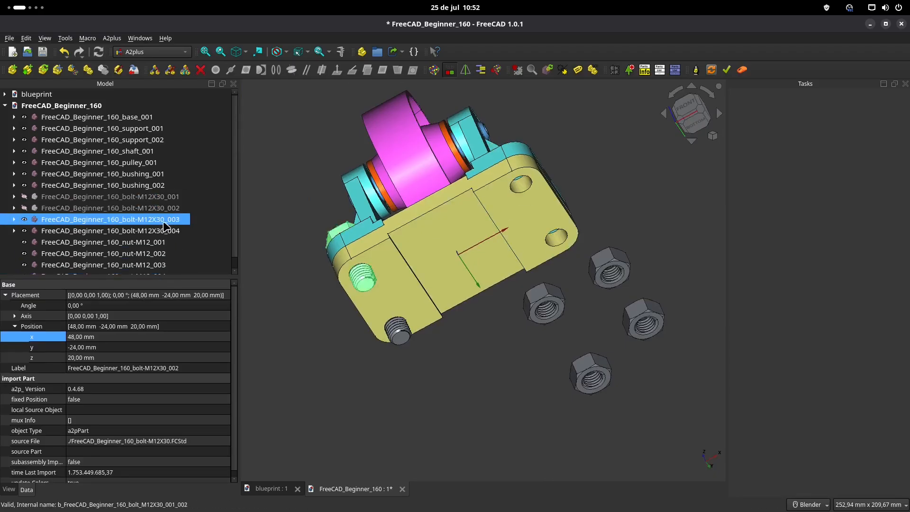
left_click(163, 220)
key("space")
left_click(164, 232)
key("space")
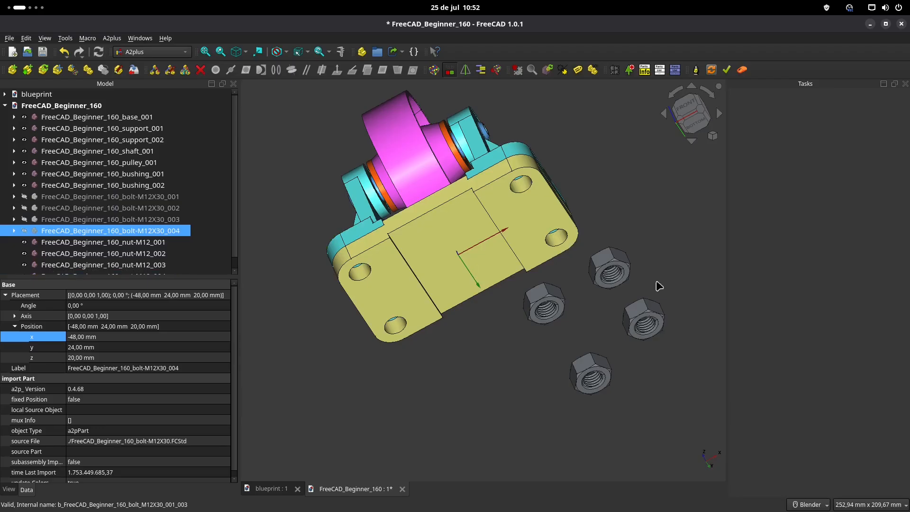
left_click(611, 209)
Step: Seat nut-M12_002 on the base's underside at support_002's front hole with a circular-edge constraint, aligned direction, 0 mm offset, rotation unlocked
middle_click_drag(605, 201, 446, 378)
scroll(421, 403, "up", 3)
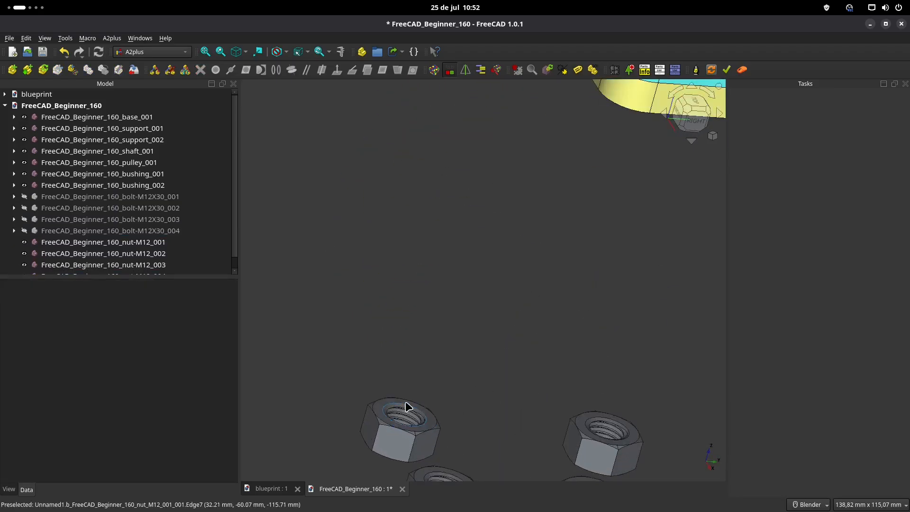
left_click(405, 407)
scroll(577, 298, "down", 2)
middle_click_drag(595, 268, 546, 144)
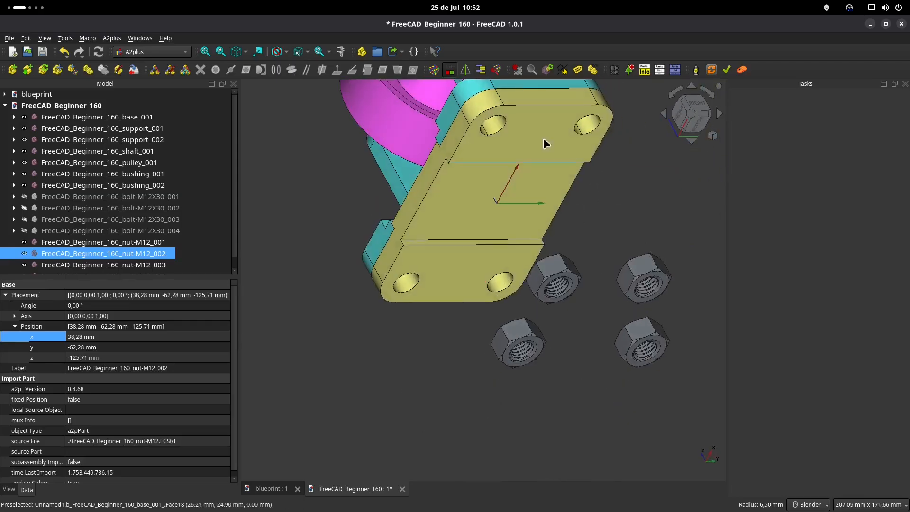
left_click(492, 131, "ctrl")
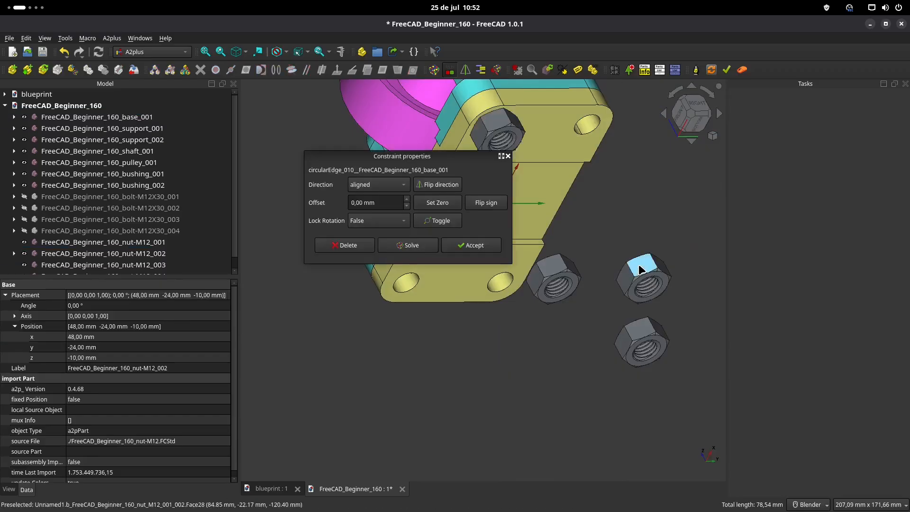
left_click(489, 246)
Step: Seat nut-M12_001 on the base's underside at support_002's rear hole with a circular-edge constraint, aligned direction, 0 mm offset, rotation unlocked
middle_click_drag(634, 240, 319, 426)
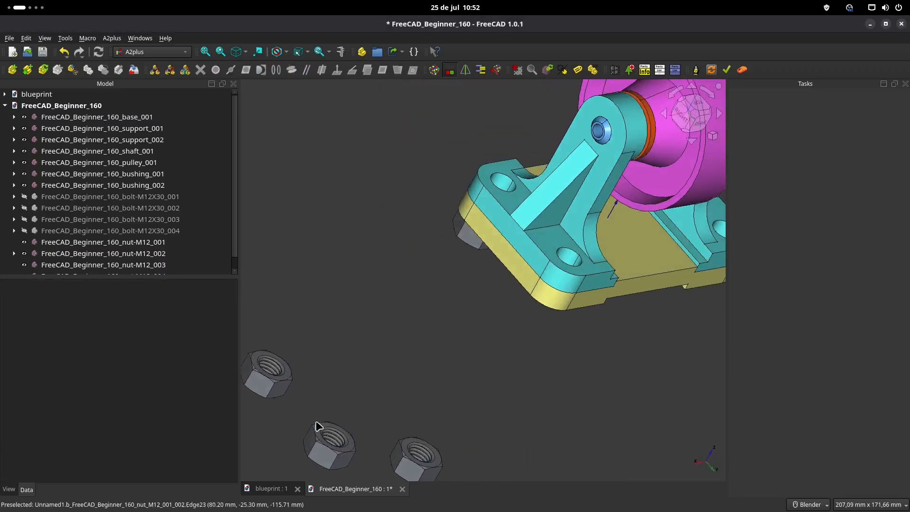
left_click(267, 359)
middle_click_drag(476, 347, 602, 230)
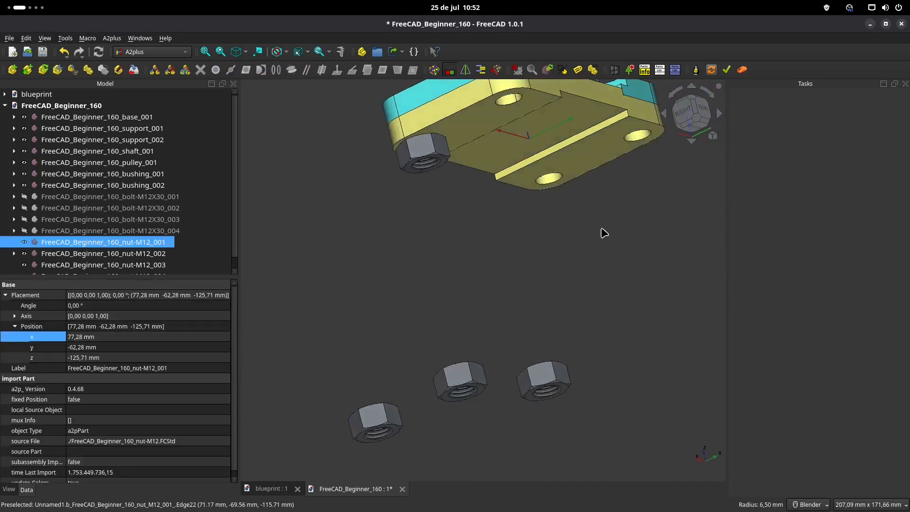
left_click(504, 102)
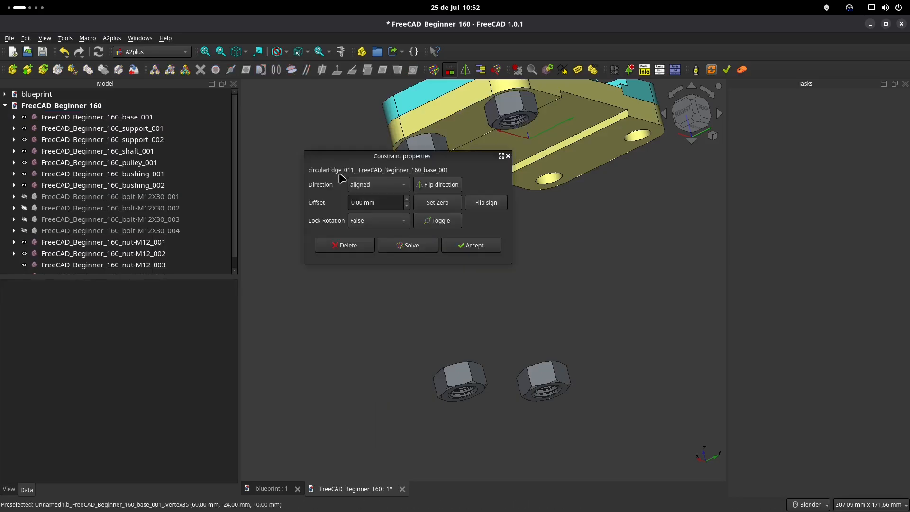
left_click(495, 250)
Step: Seat nut-M12_004 on the base's underside at support_001's rear hole with a circular-edge constraint, aligned direction, 0 mm offset, rotation unlocked
middle_click_drag(576, 327, 574, 399)
scroll(505, 453, "up", 2)
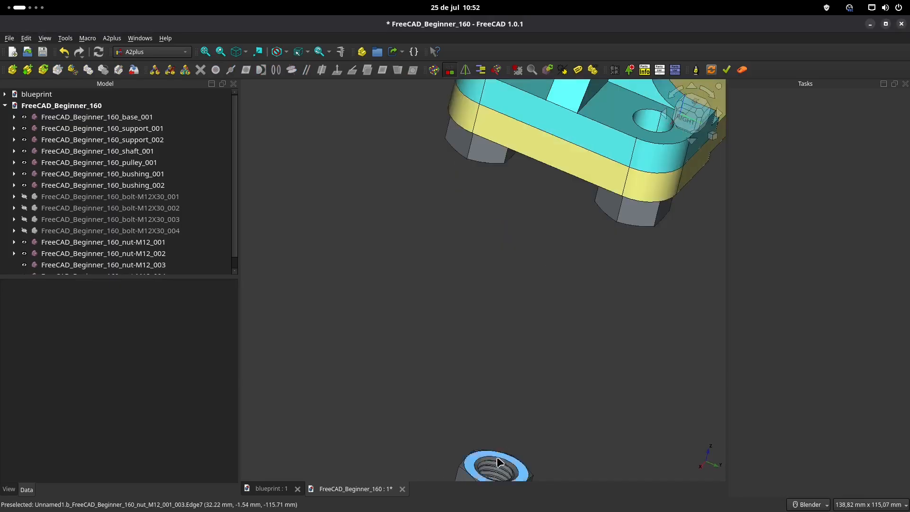
left_click(499, 463)
middle_click_drag(612, 293, 481, 171)
left_click(538, 250)
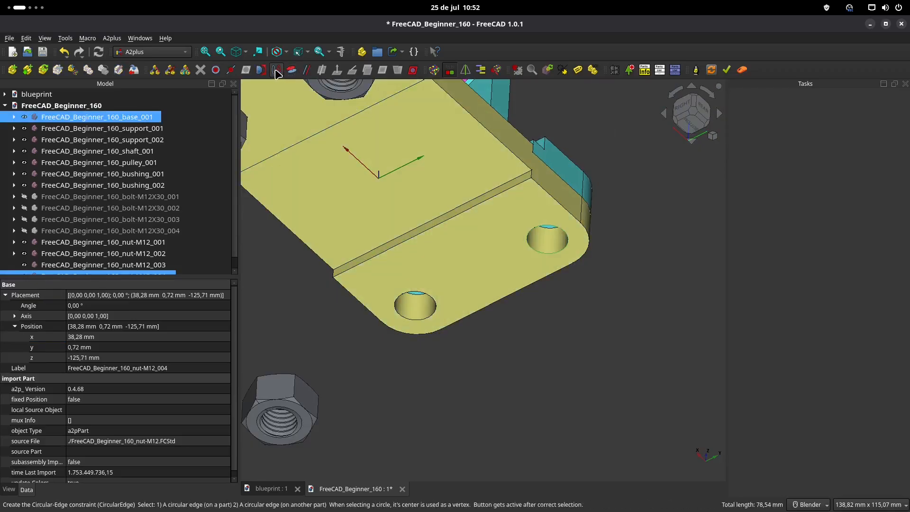
left_click(277, 74)
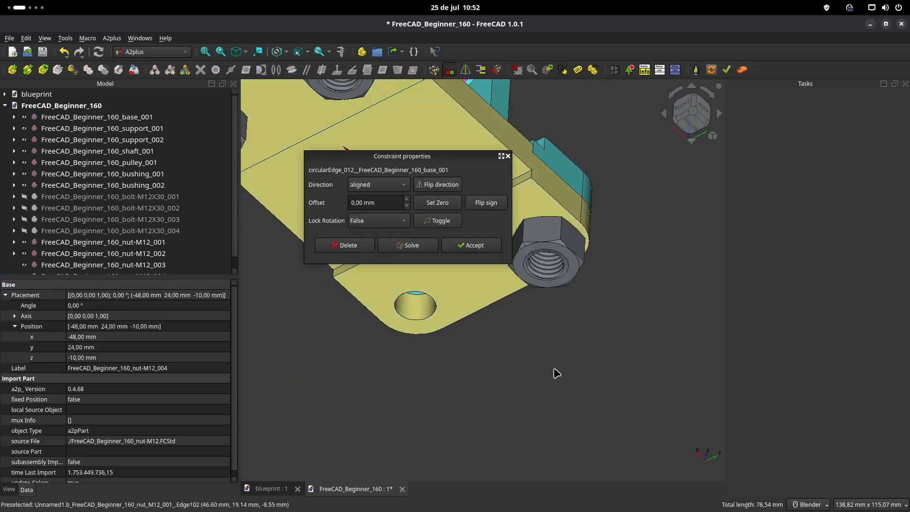
left_click(480, 246)
Step: Seat nut-M12_003 on the base's underside at support_001's front hole with a circular-edge constraint, aligned direction, 0 mm offset, rotation unlocked
scroll(454, 326, "down", 3)
middle_click_drag(491, 309, 644, 235, "shift")
middle_click_drag(526, 244, 514, 343)
scroll(412, 417, "up", 5)
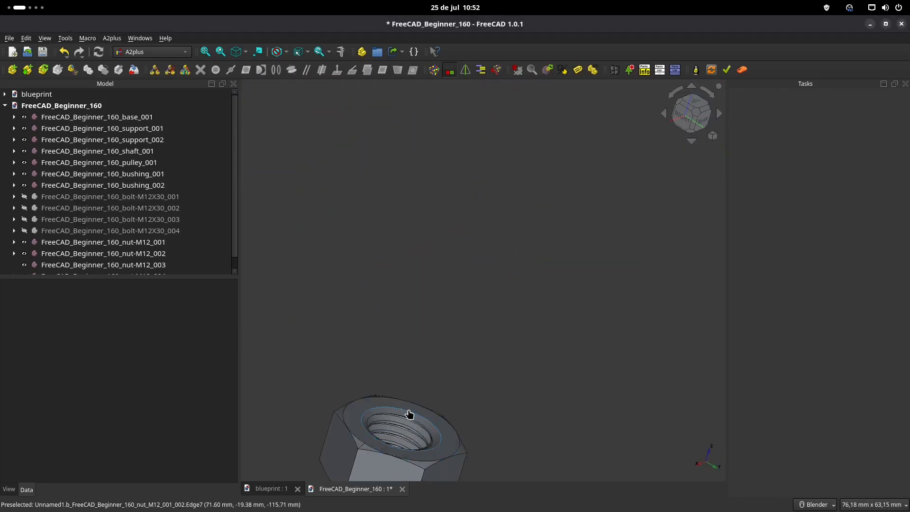
left_click(409, 411)
scroll(413, 412, "down", 4)
middle_click_drag(608, 259, 443, 386, "shift")
middle_click_drag(562, 335, 522, 235)
left_click(466, 250, "ctrl")
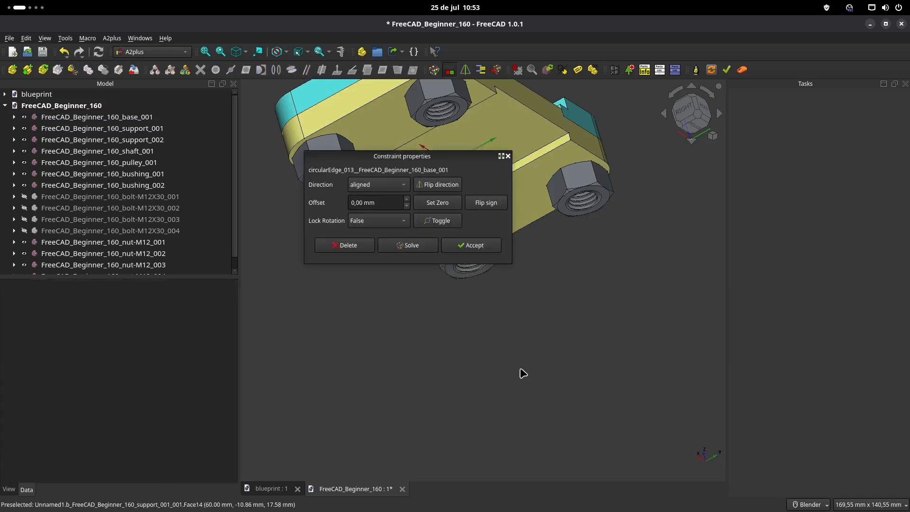
left_click(487, 246)
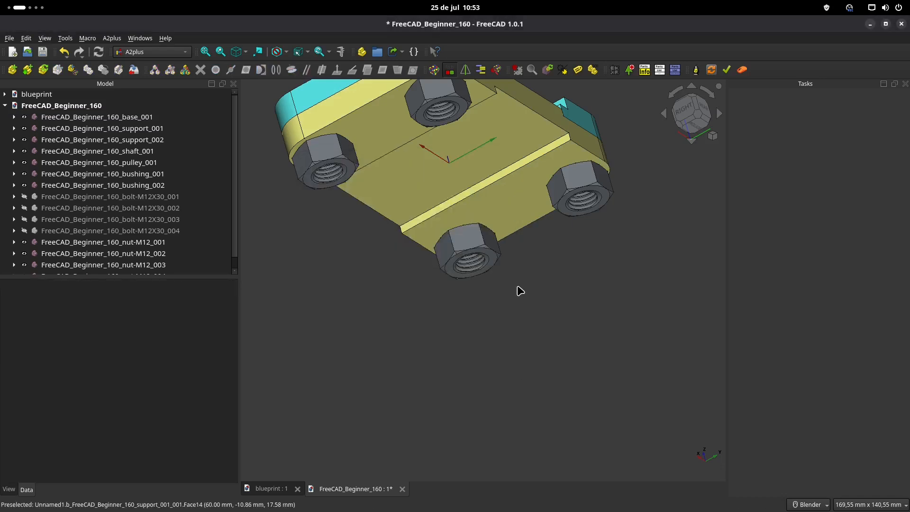
Step: Make the four hidden M12X30 bolts visible again
left_click(139, 234)
key("space")
left_click(142, 219)
key("space")
left_click(149, 205)
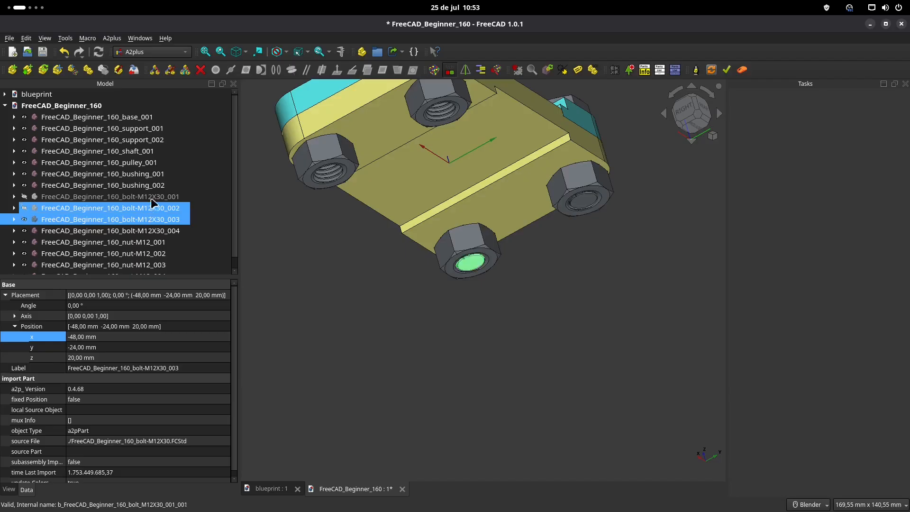
key("space")
left_click(150, 200)
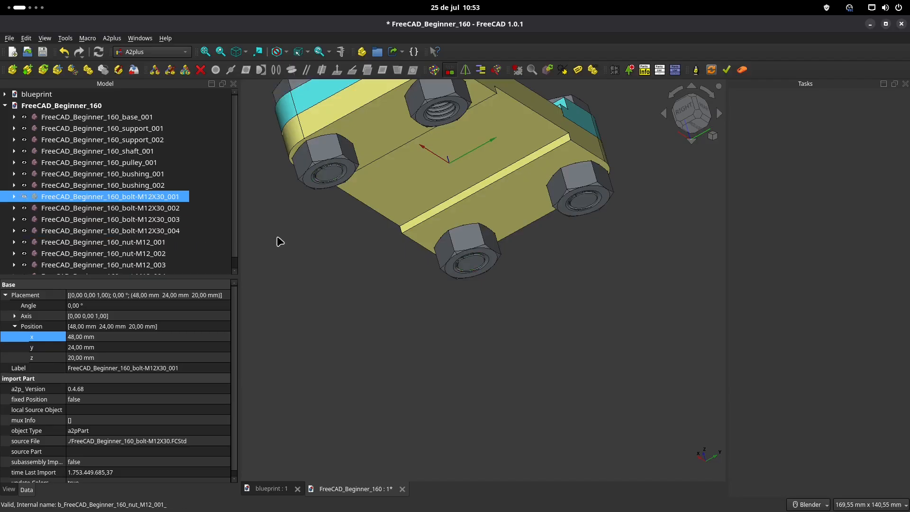
key("space")
scroll(425, 218, "down", 2)
left_click(162, 196)
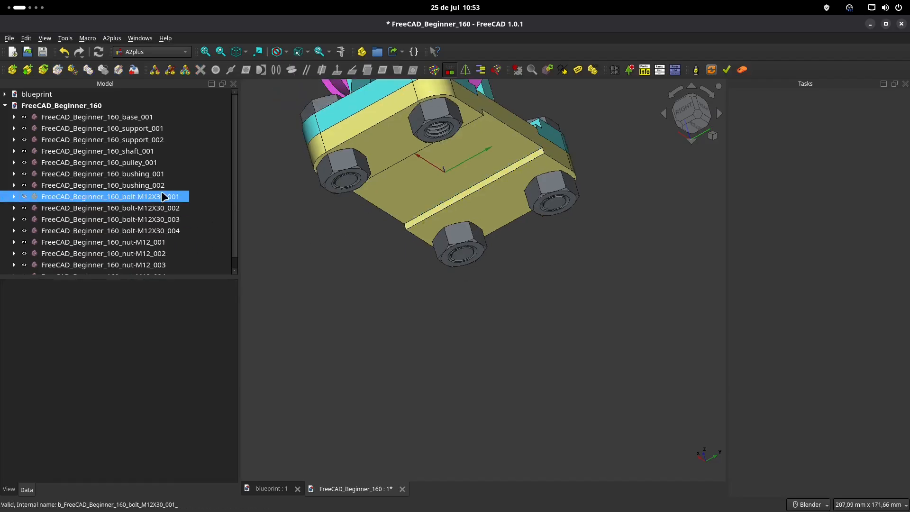
key("space")
Step: From the top view, rotate bolt-M12X30_001 by 30° about its vertical axis with Transform
middle_click_drag(500, 173, 474, 304)
left_click(690, 105)
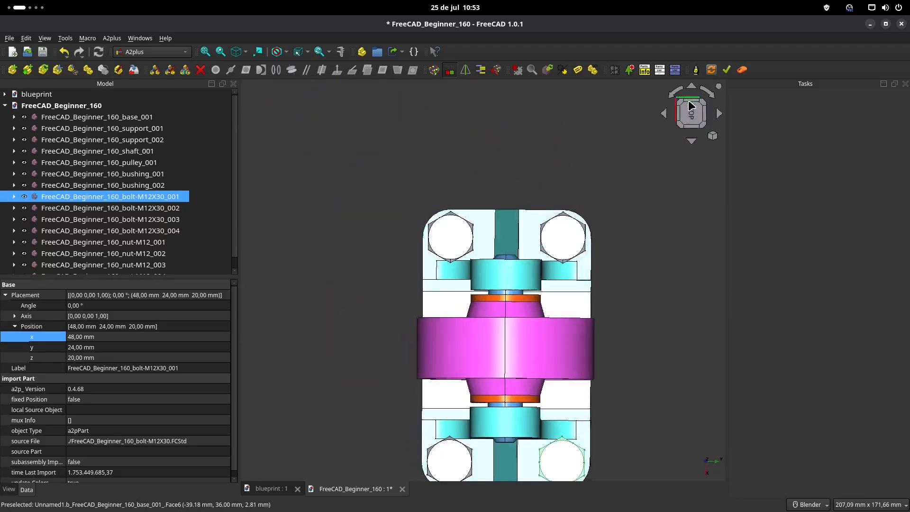
left_click(637, 265)
middle_click_drag(588, 245, 505, 173, "shift")
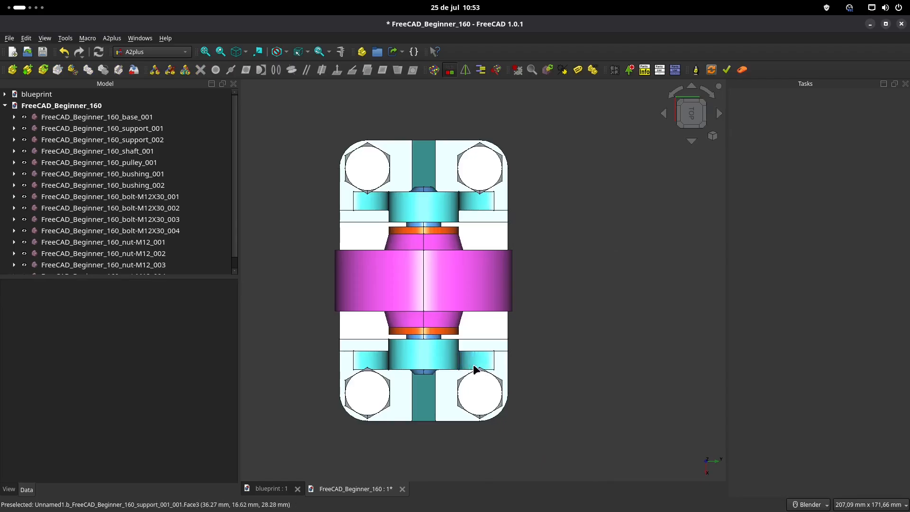
left_click(172, 198)
right_click(171, 203)
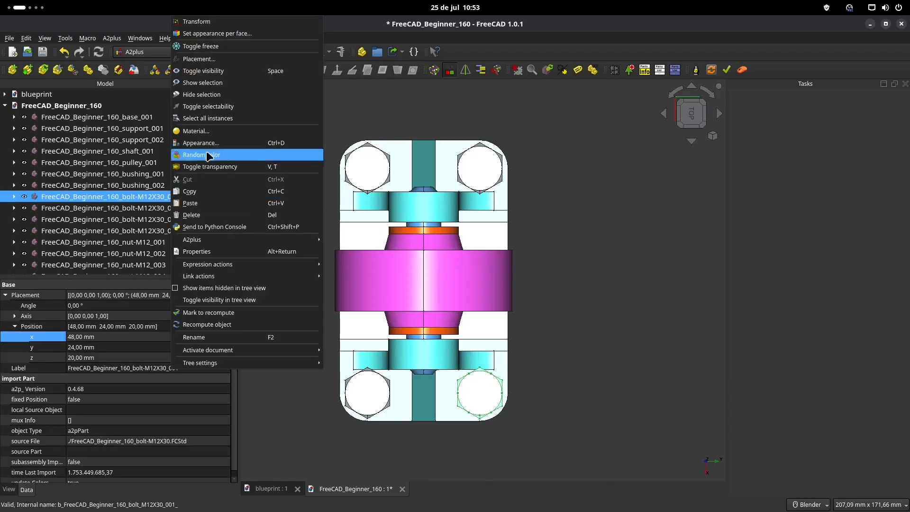
left_click(195, 22)
left_click_drag(514, 429, 590, 388)
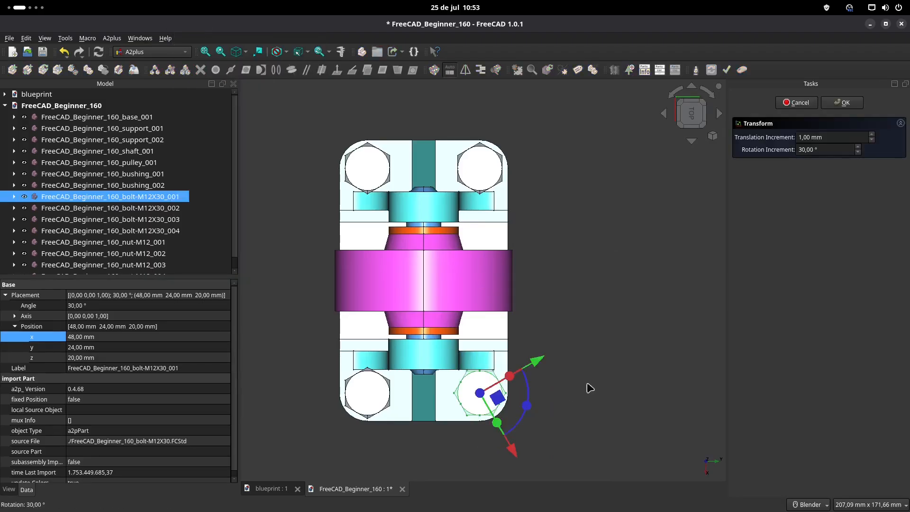
left_click(844, 103)
Step: Rotate bolt-M12X30_002 by 30° about its vertical axis with Transform
left_click(173, 209)
right_click(173, 209)
left_click(194, 22)
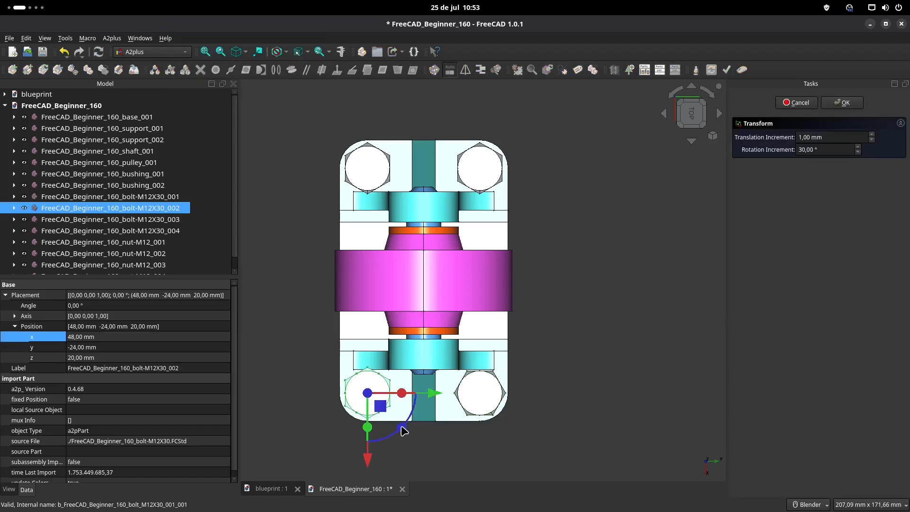
left_click_drag(402, 430, 773, 247)
left_click(842, 102)
Step: Rotate bolt-M12X30_003 by 30° about its vertical axis with Transform
left_click(161, 219)
right_click(161, 219)
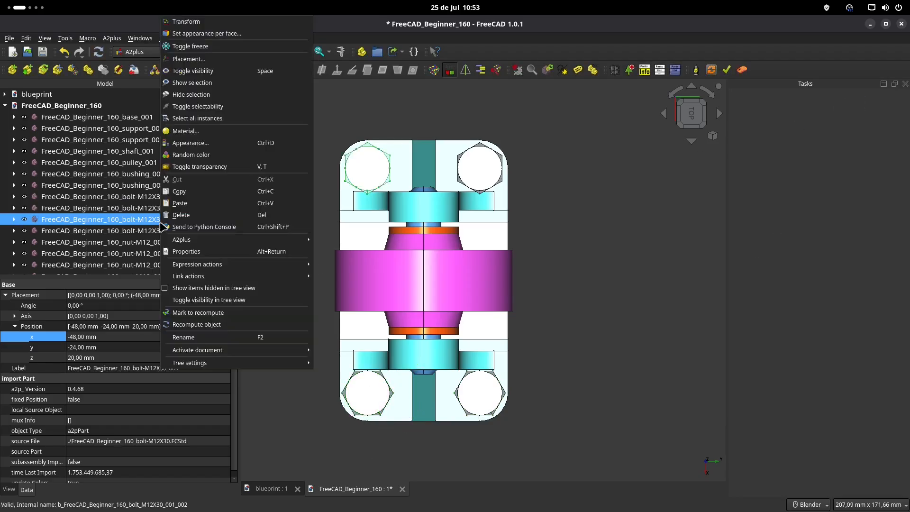
left_click(194, 22)
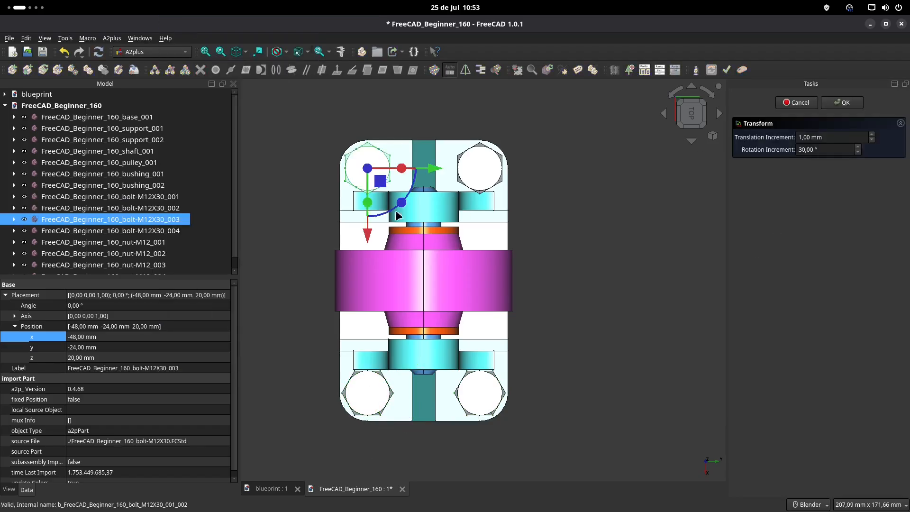
left_click(842, 102)
Step: Rotate bolt-M12X30_004 by 30° about its vertical axis with Transform, and return to the isometric view
left_click(185, 230)
right_click(185, 230)
left_click(205, 24)
left_click_drag(514, 218, 535, 185)
left_click(843, 105)
left_click(565, 288)
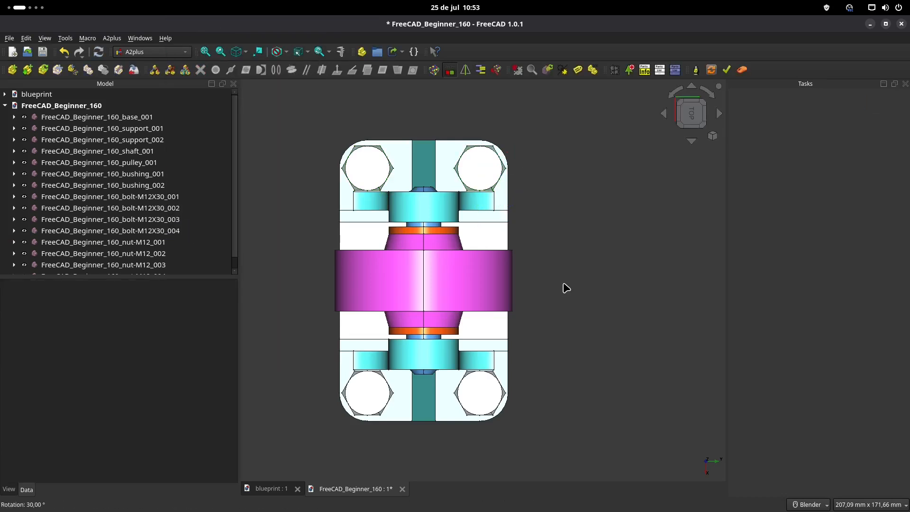
key("0")
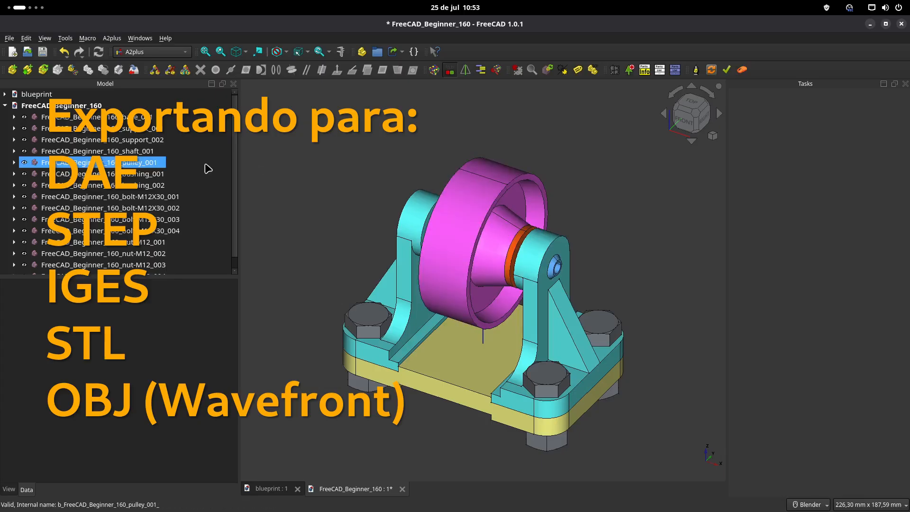
Step: Select all parts from base_001 to nut-M12_004 and export them to CAD_3D as FreeCAD_Beginner_160.obj in Wavefront OBJ - Arch module format
left_click(110, 121)
scroll(142, 197, "down", 1)
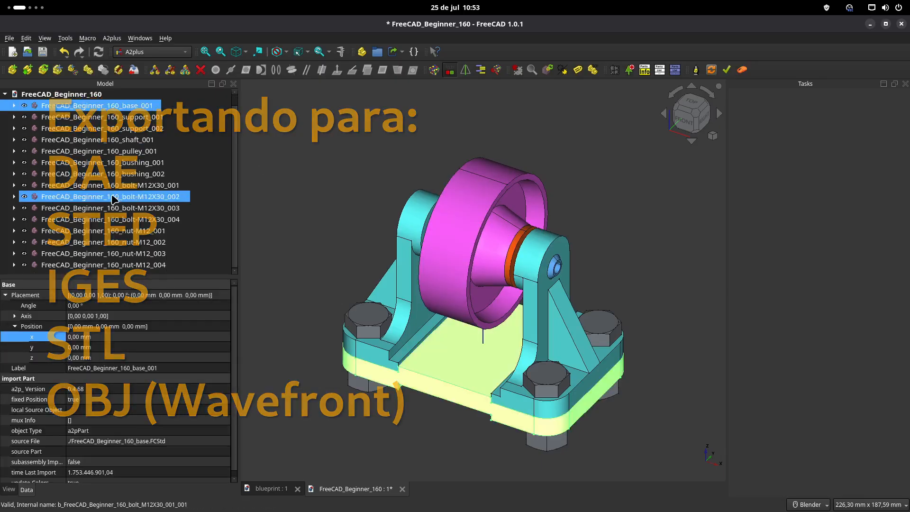
left_click(163, 268, "shift")
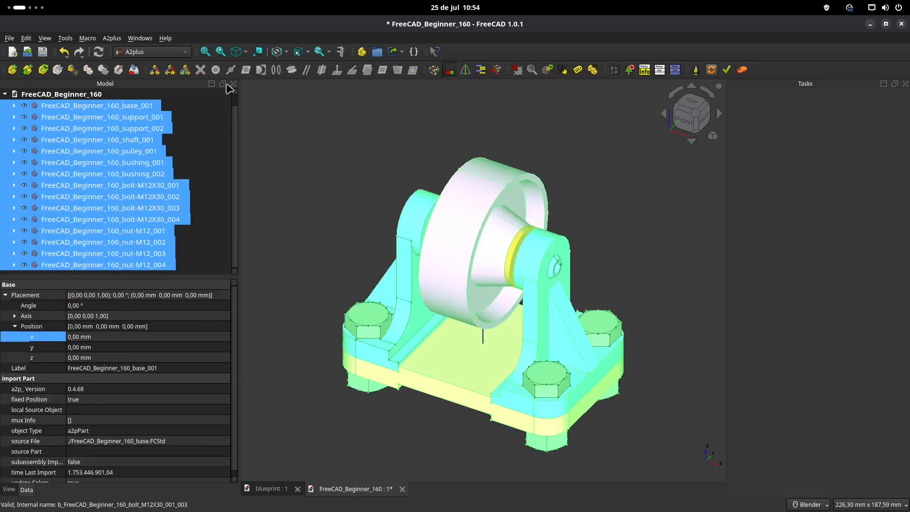
left_click(12, 42)
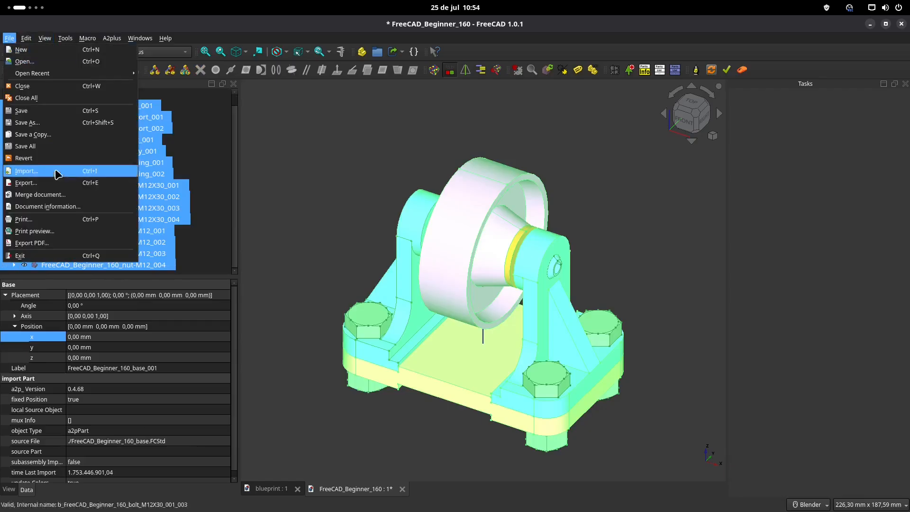
left_click(47, 189)
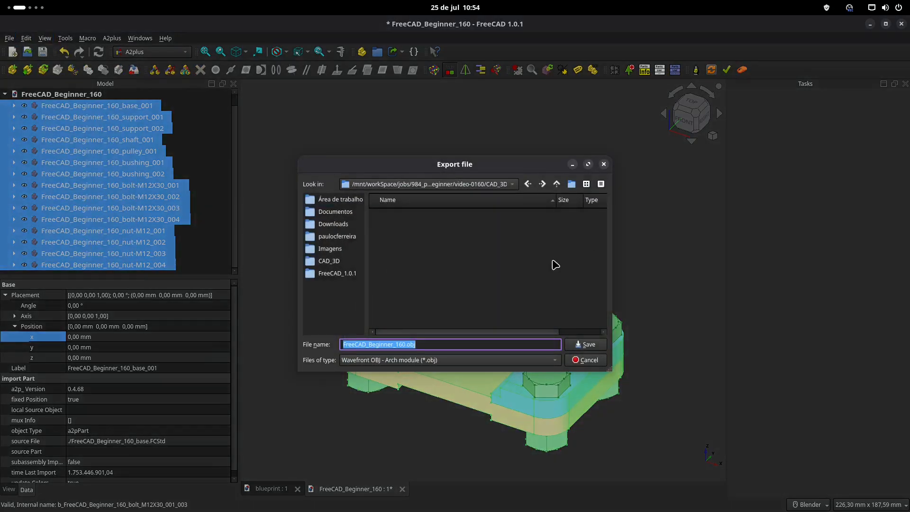
left_click(483, 363)
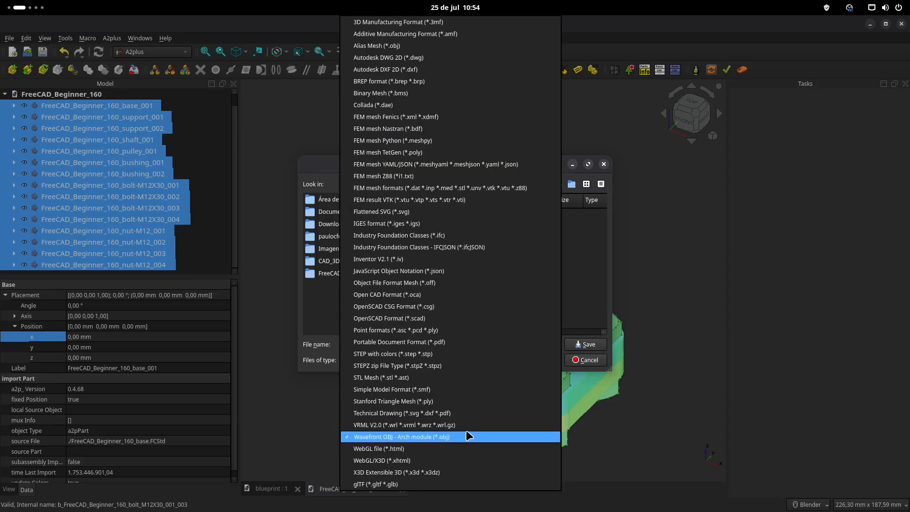
left_click(333, 169)
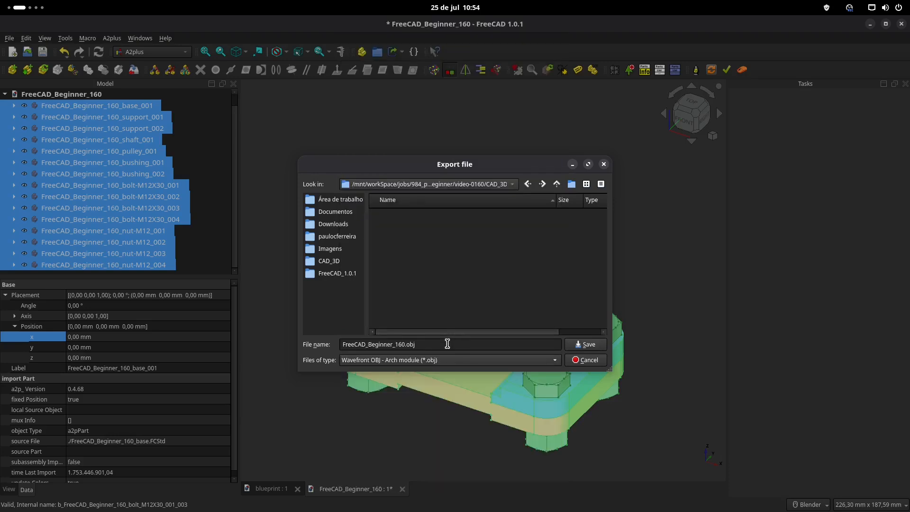
left_click(598, 346)
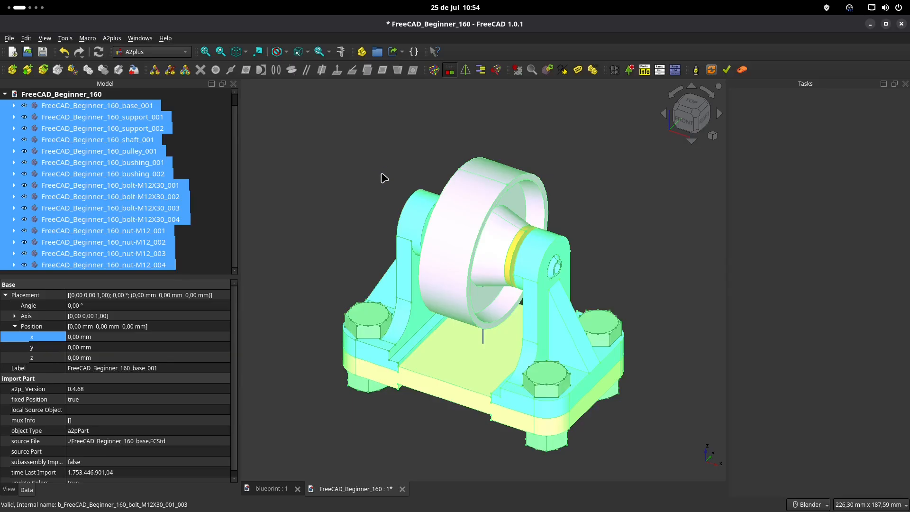
Step: Export the selected assembly parts to CAD_3D as FreeCAD_Beginner_160.stl in STL Mesh format
middle_click_drag(374, 148, 377, 134, "shift")
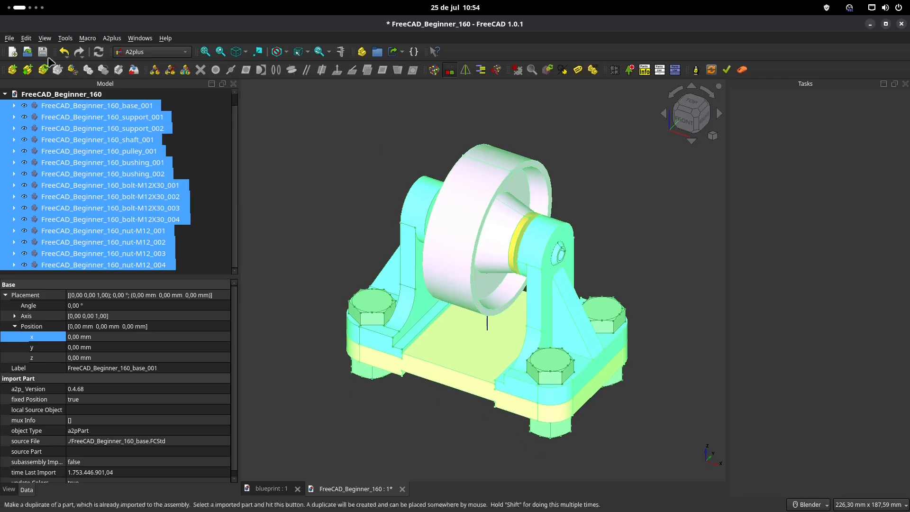
left_click(9, 38)
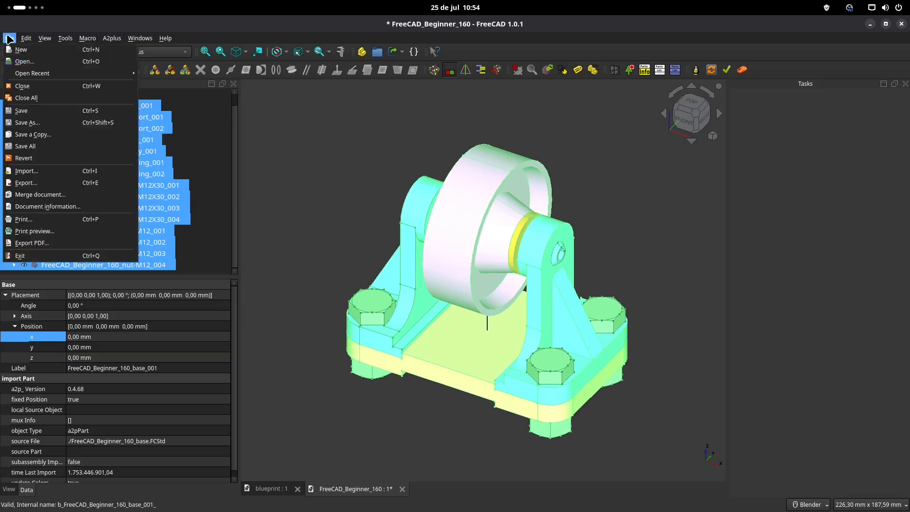
left_click(54, 185)
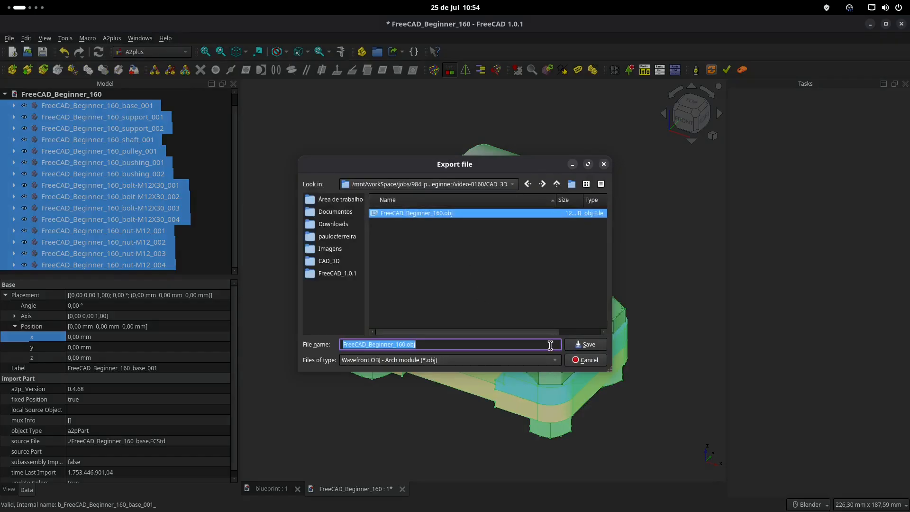
left_click(557, 363)
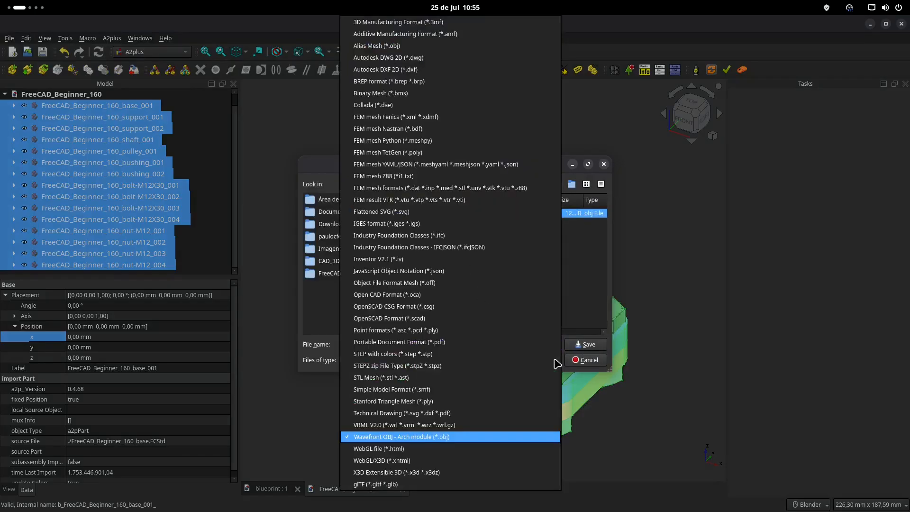
left_click(398, 384)
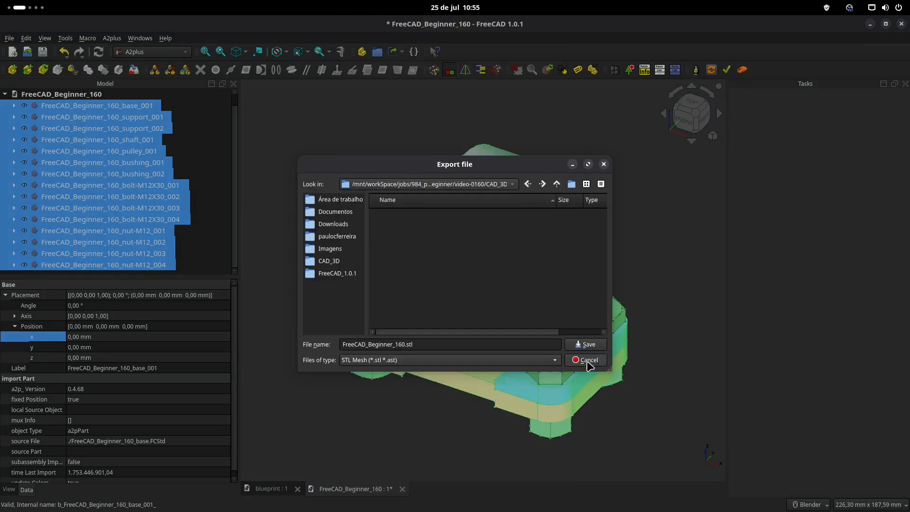
left_click(595, 344)
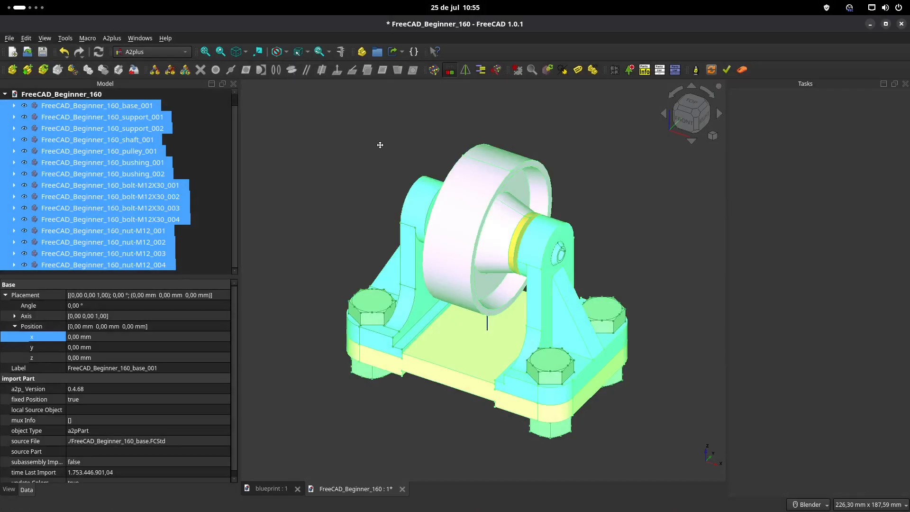
middle_click_drag(382, 147, 391, 138, "shift")
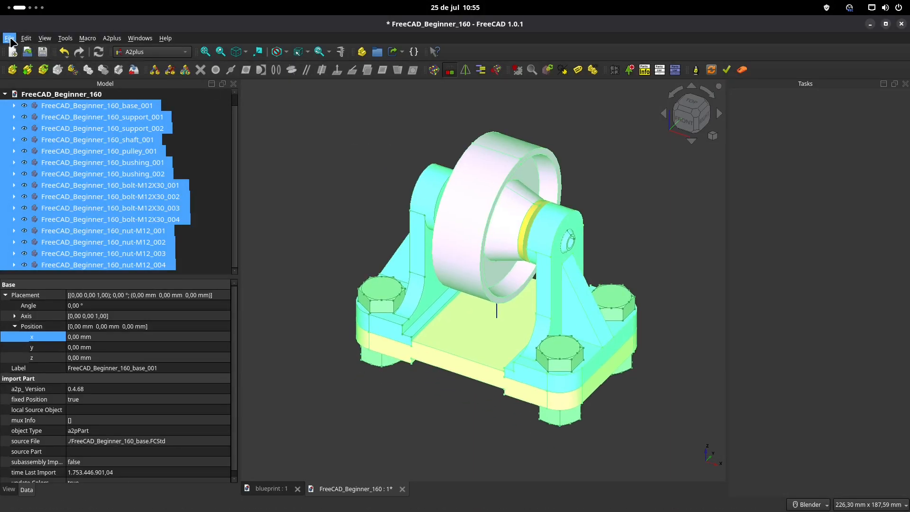
left_click(10, 41)
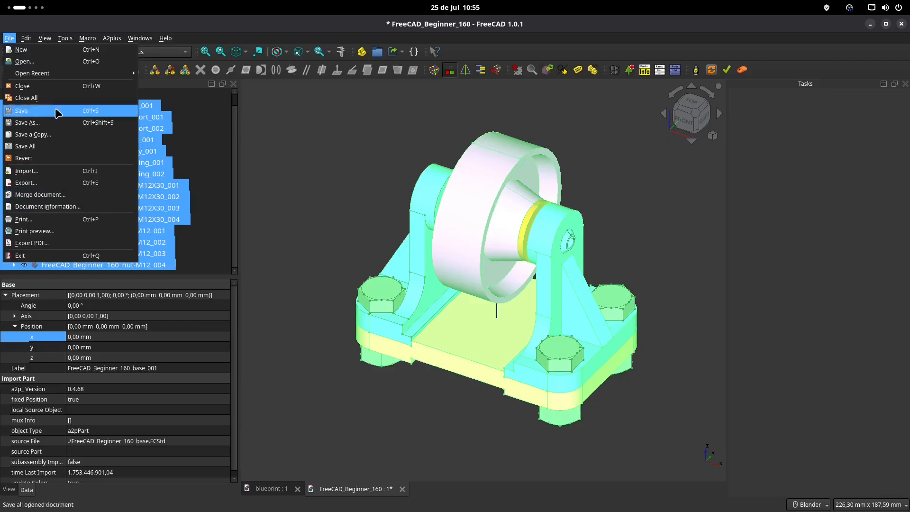
mouse_move(32, 42)
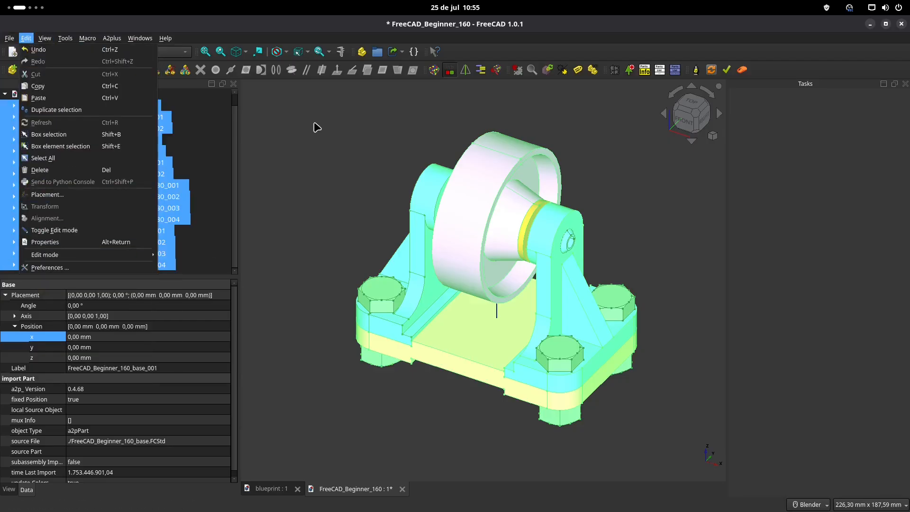
left_click(305, 6)
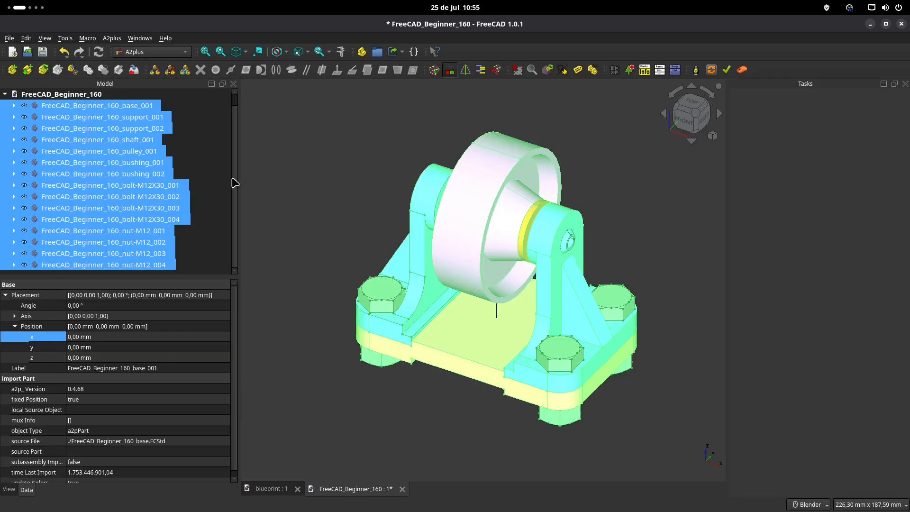
Step: Export the selected parts to CAD_3D as FreeCAD_Beginner_160.step in STEP with colors format, using Millimeter units and the AP214 International Standard scheme
left_click(9, 38)
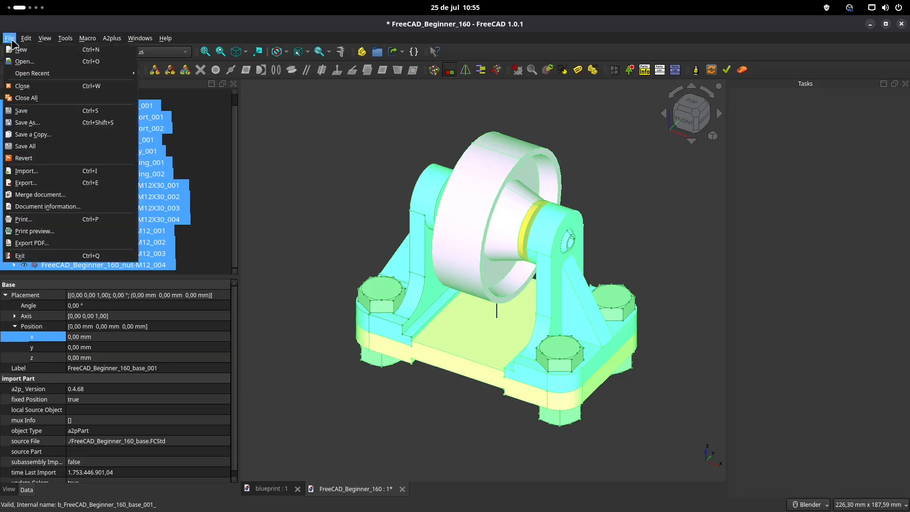
left_click(40, 184)
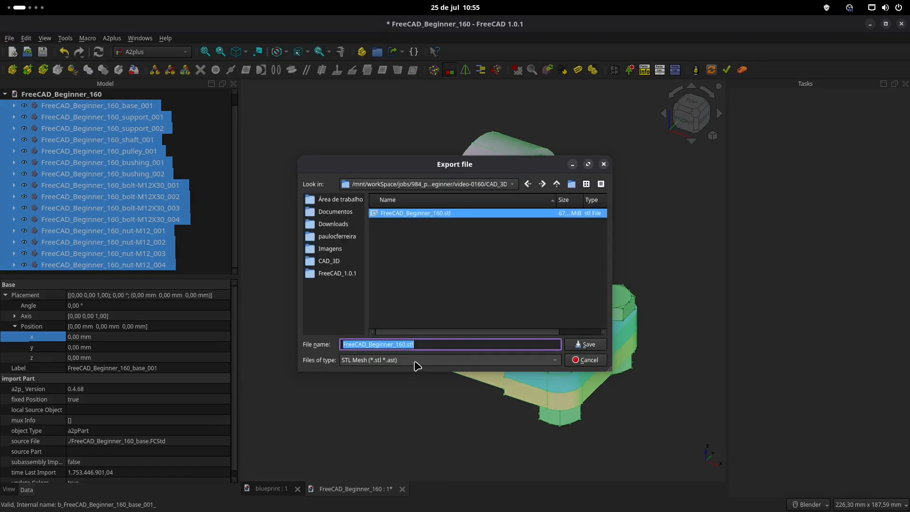
left_click(417, 363)
left_click(400, 354)
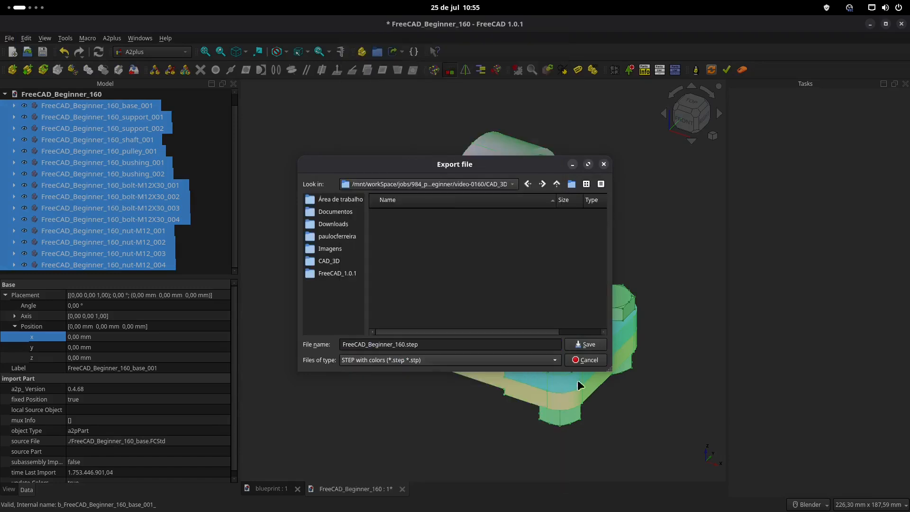
left_click(591, 346)
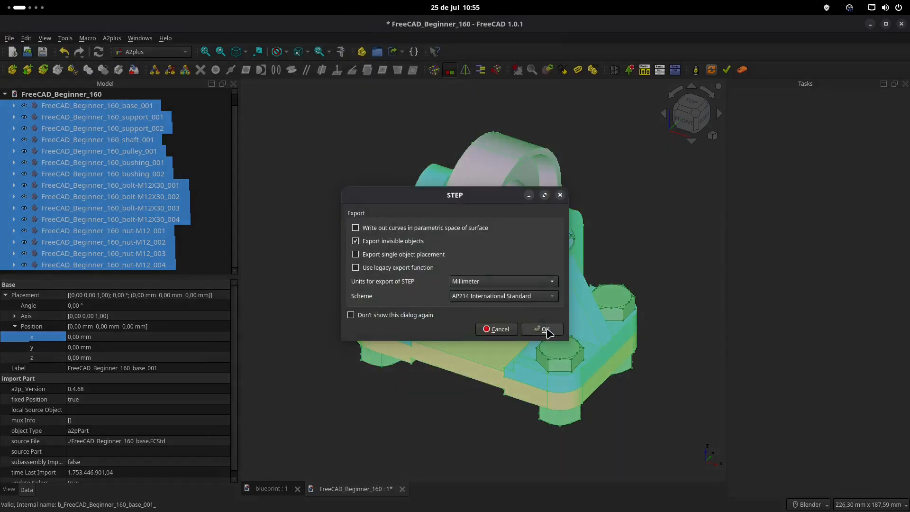
left_click(545, 328)
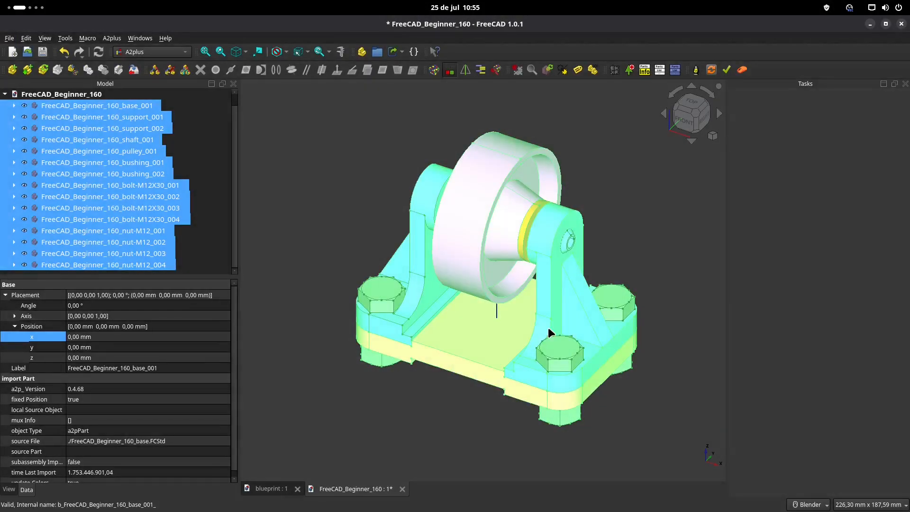
Step: Export the selected parts to CAD_3D as FreeCAD_Beginner_160.iges in IGES format
left_click(10, 39)
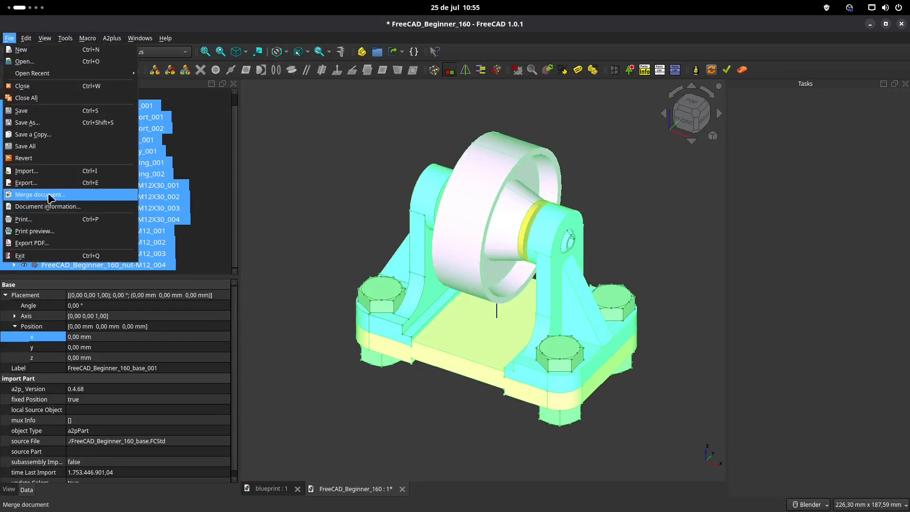
left_click(28, 183)
left_click(445, 361)
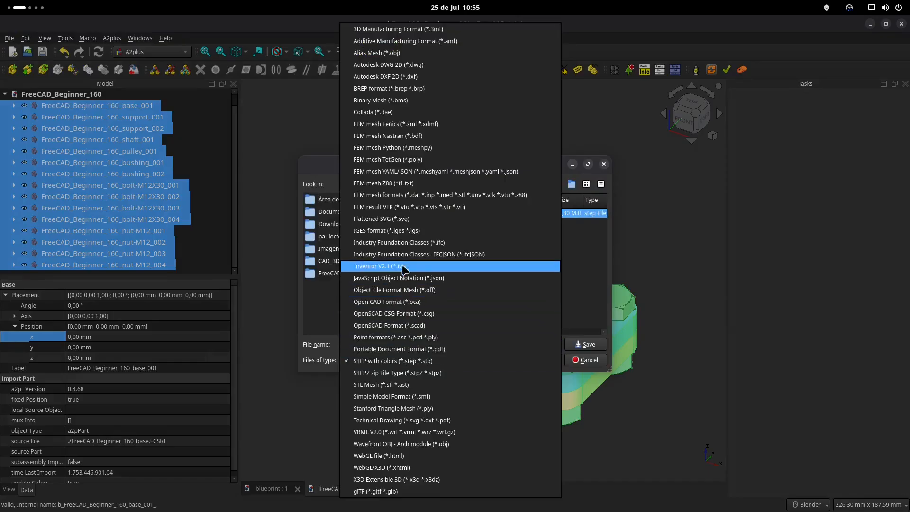
left_click(402, 231)
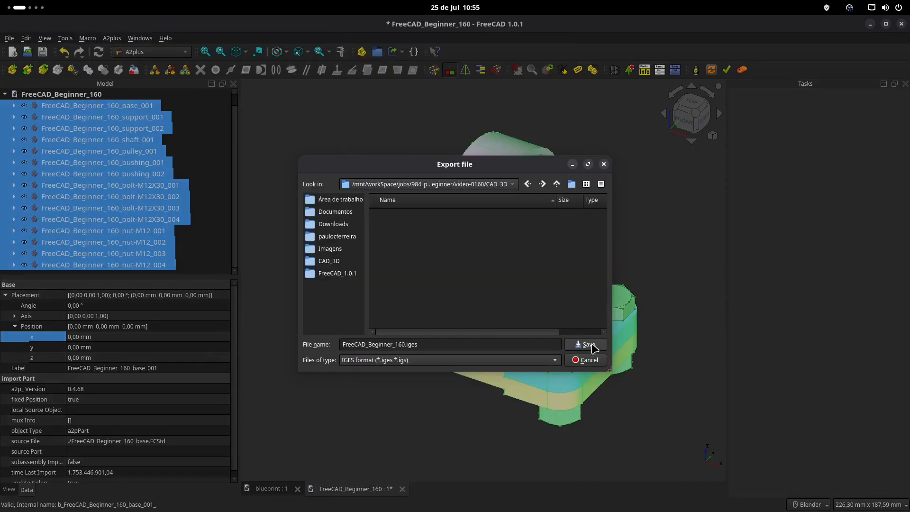
left_click(592, 346)
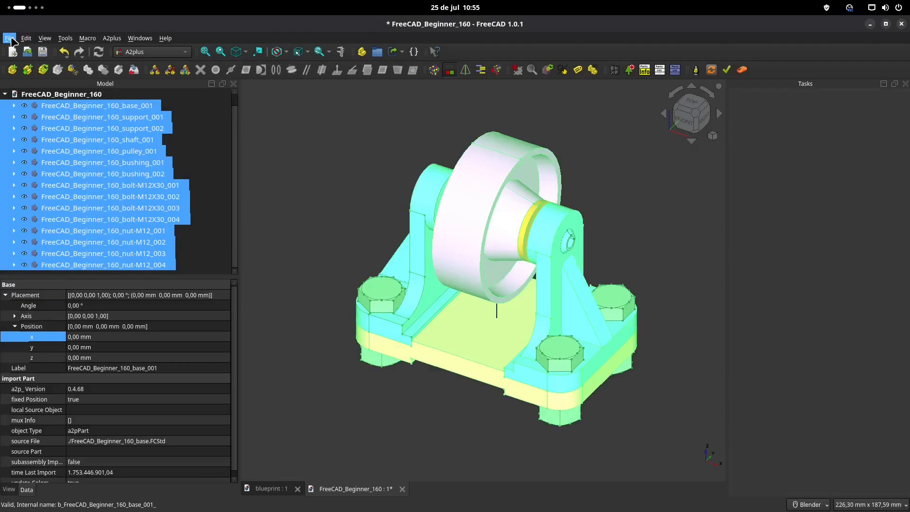
Step: Export the selected parts to CAD_3D as FreeCAD_Beginner_160.dae in Collada format
left_click(9, 38)
left_click(28, 184)
left_click(426, 361)
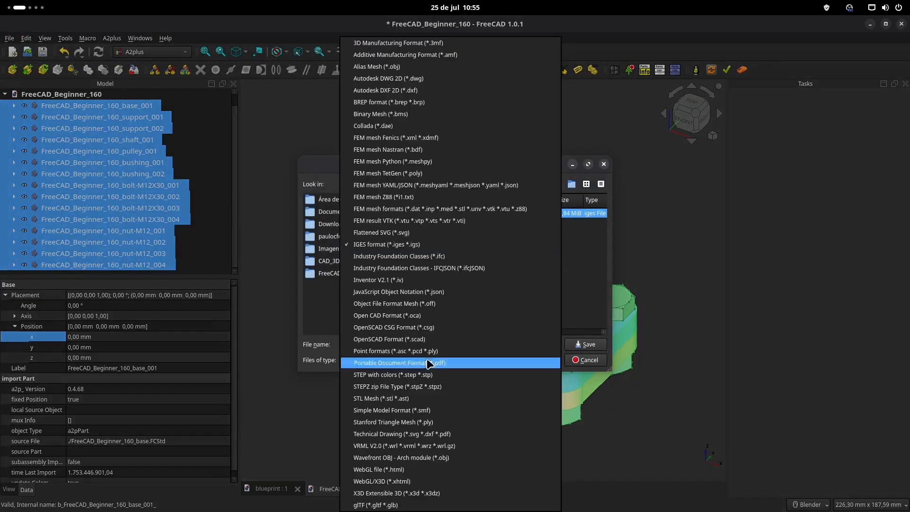
left_click(403, 126)
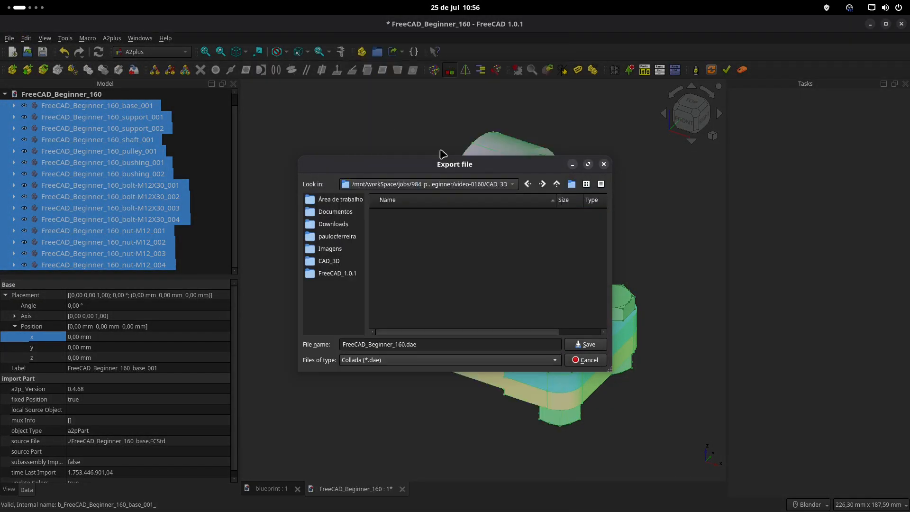
left_click(588, 345)
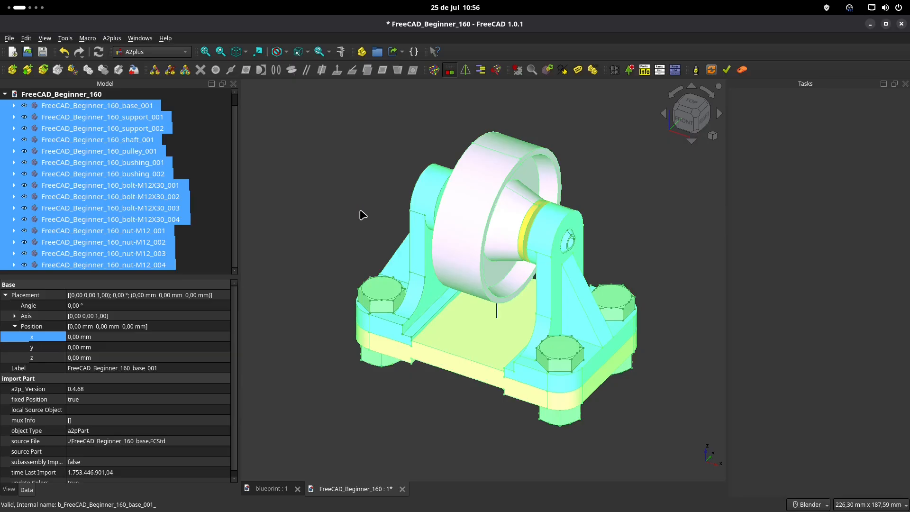
Step: Deselect all parts of the pulley assembly
middle_click_drag(375, 193, 373, 168, "shift")
left_click(346, 199)
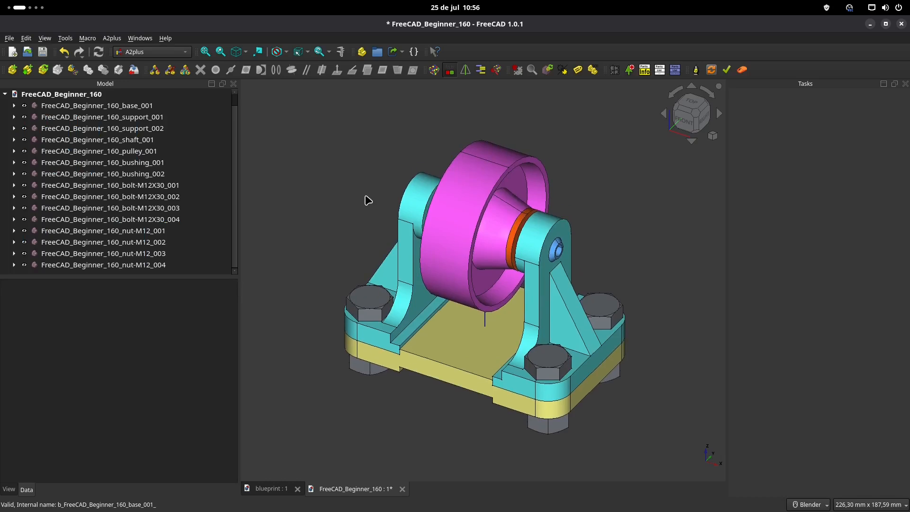
middle_click_drag(367, 179, 372, 183, "shift")
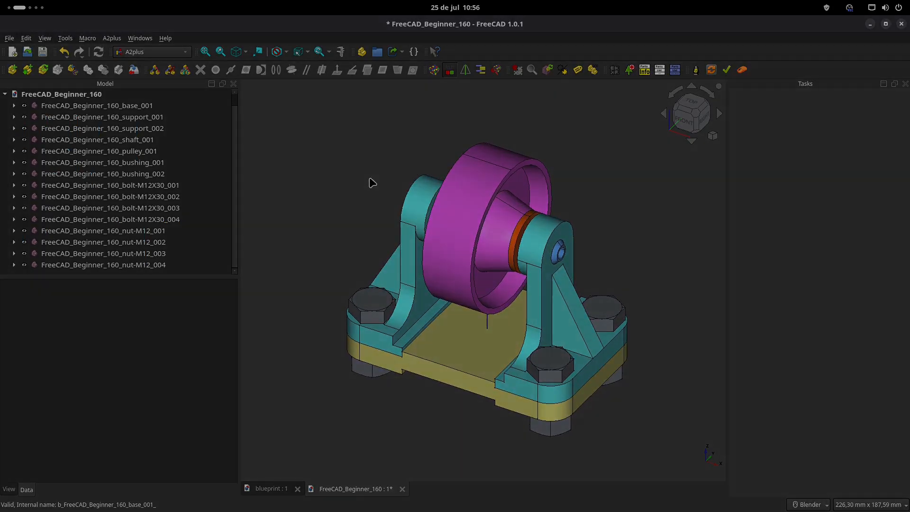